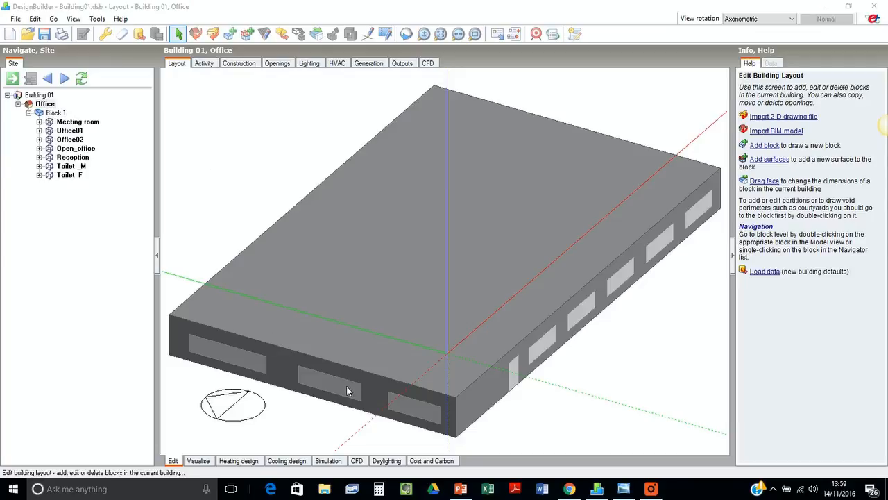
- Switch to Windows Photo Viewer and read the project objectives in Main objectives.jpg
{"action": "left_click", "coordinate": [620, 492]}
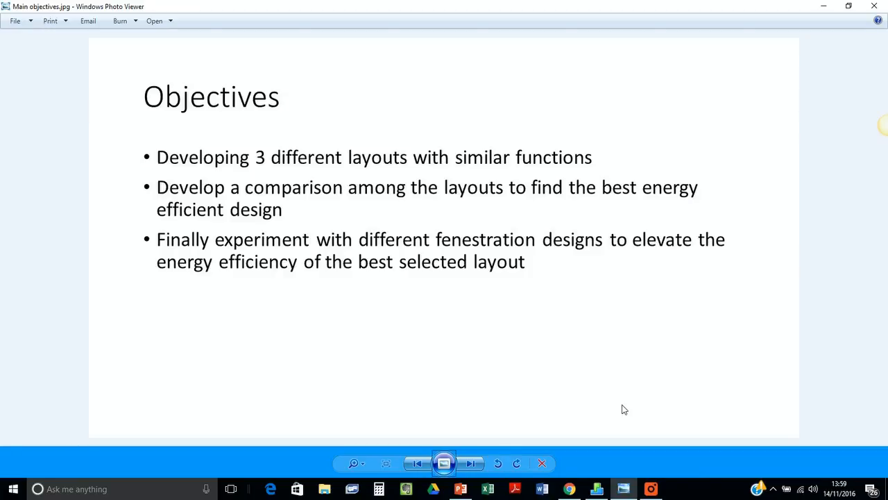
{"action": "left_click", "coordinate": [624, 487]}
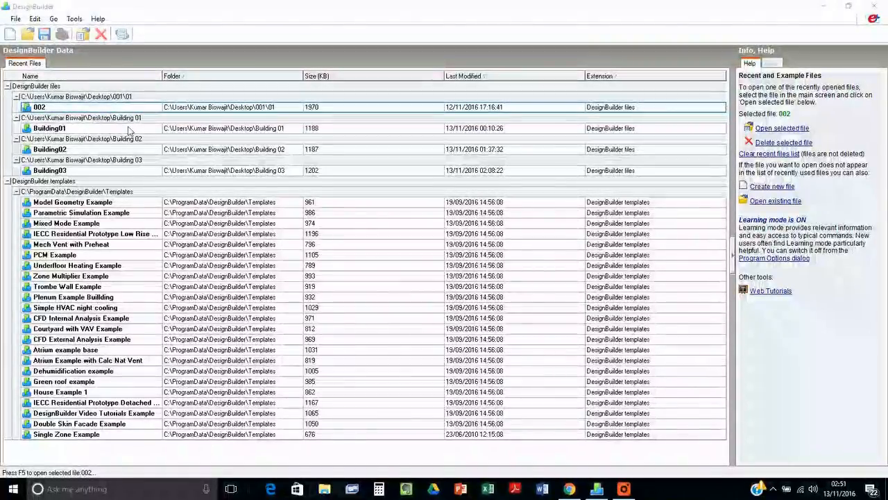
- Open the recent file Building01 in DesignBuilder and show the interior layout of Block 1
{"action": "left_click", "coordinate": [108, 130]}
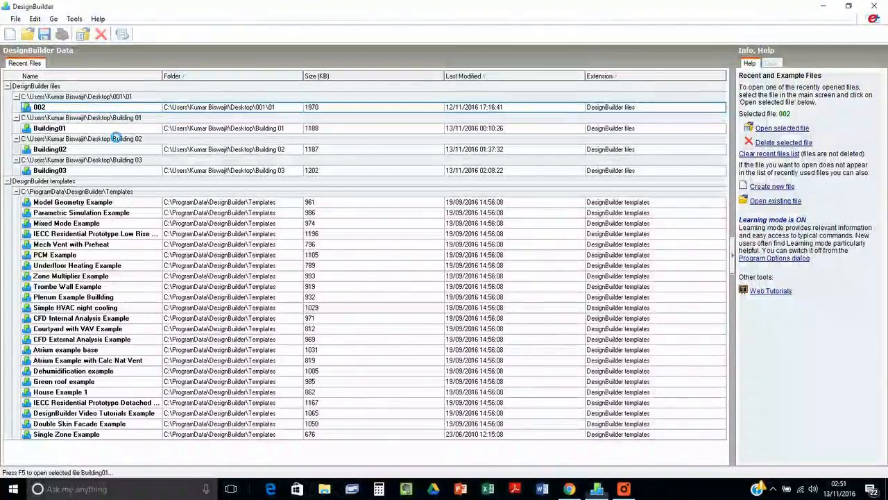
{"action": "double_click", "coordinate": [107, 130]}
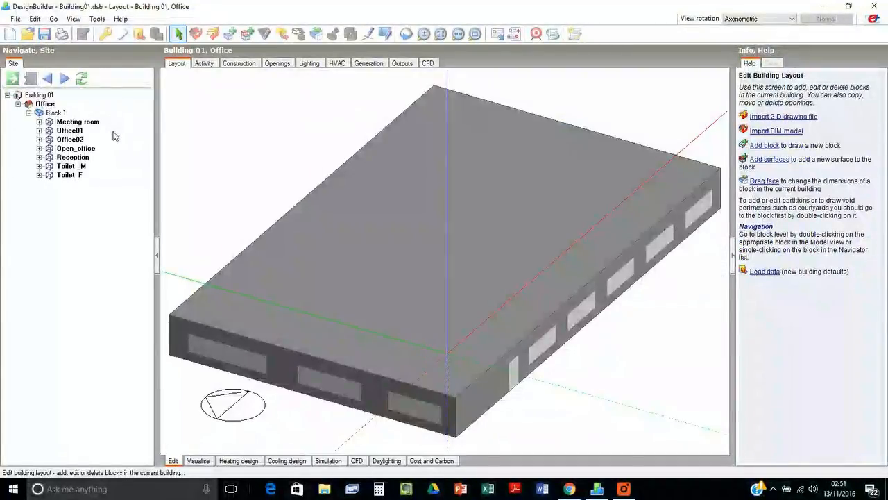
{"action": "left_click_drag", "start_coordinate": [425, 197], "coordinate": [408, 177]}
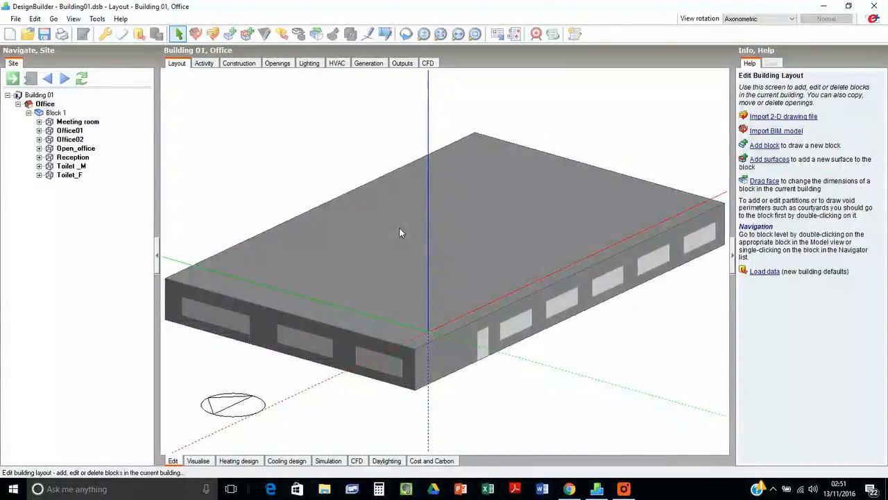
{"action": "left_click", "coordinate": [59, 114]}
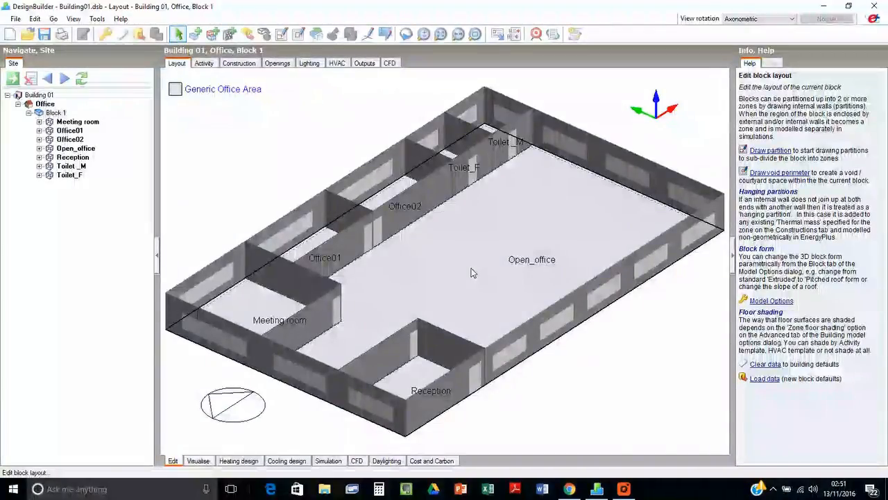
{"action": "mouse_move", "coordinate": [479, 275]}
{"action": "left_mouse_down"}
{"action": "mouse_move", "coordinate": [558, 278]}
{"action": "mouse_move", "coordinate": [492, 277]}
{"action": "left_mouse_up"}
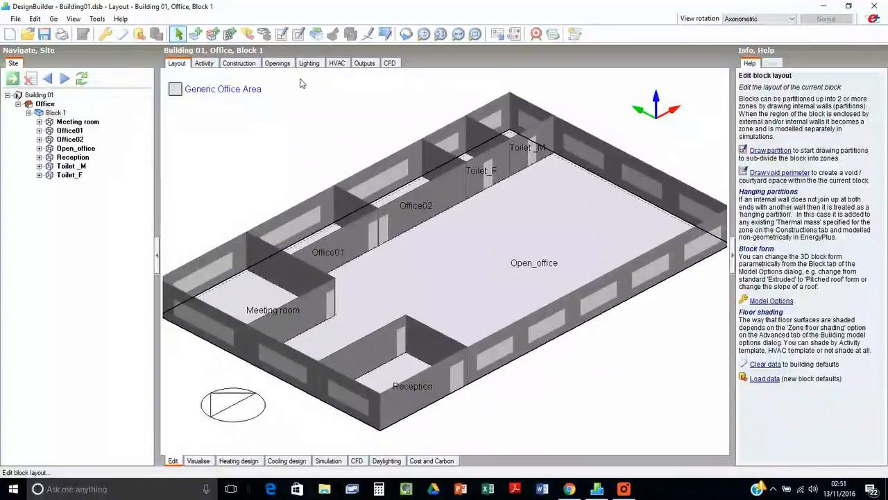
- Measure the long and short outer sides of Block 1 along the block perimeter
{"action": "left_click", "coordinate": [385, 33]}
{"action": "left_click", "coordinate": [381, 428]}
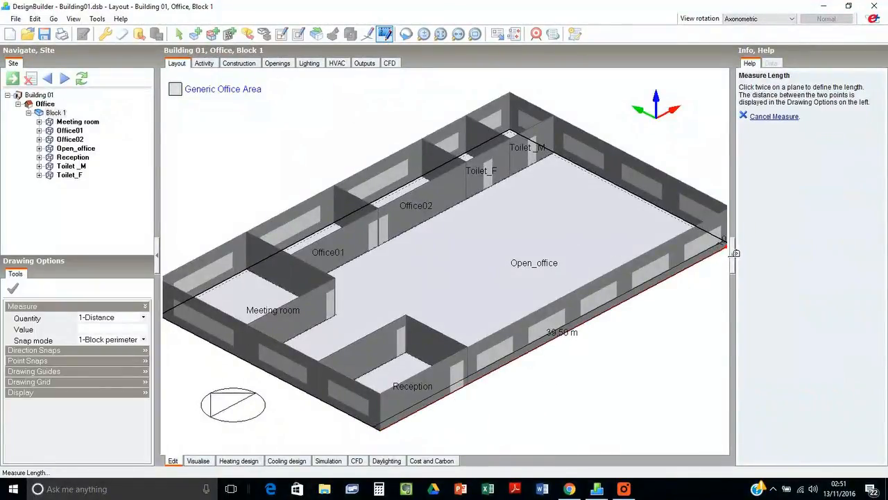
{"action": "mouse_move", "coordinate": [733, 254]}
{"action": "left_mouse_down"}
{"action": "mouse_move", "coordinate": [725, 260]}
{"action": "mouse_move", "coordinate": [739, 261]}
{"action": "mouse_move", "coordinate": [736, 250]}
{"action": "left_mouse_up"}
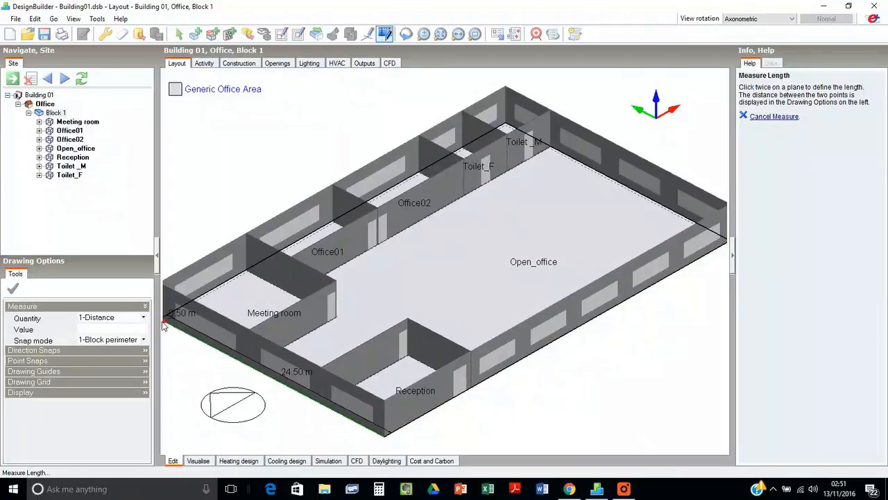
{"action": "key", "text": "Escape"}
{"action": "key", "text": "Right"}
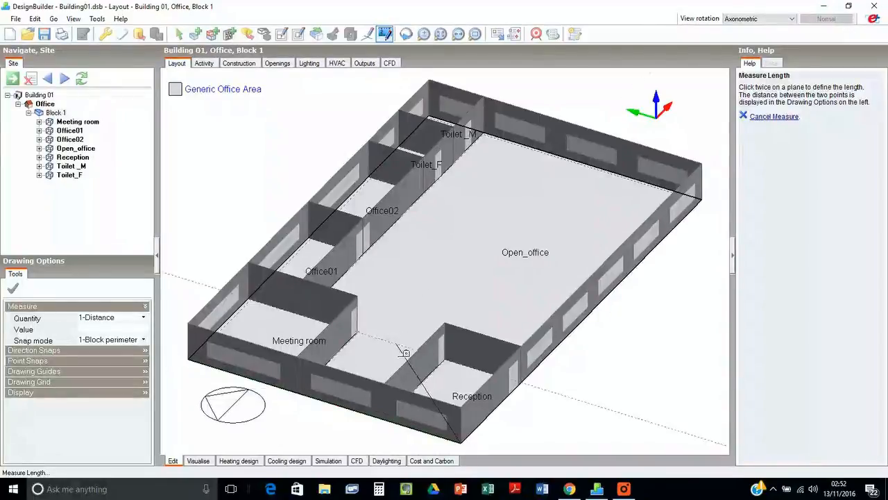
{"action": "key", "text": "Escape"}
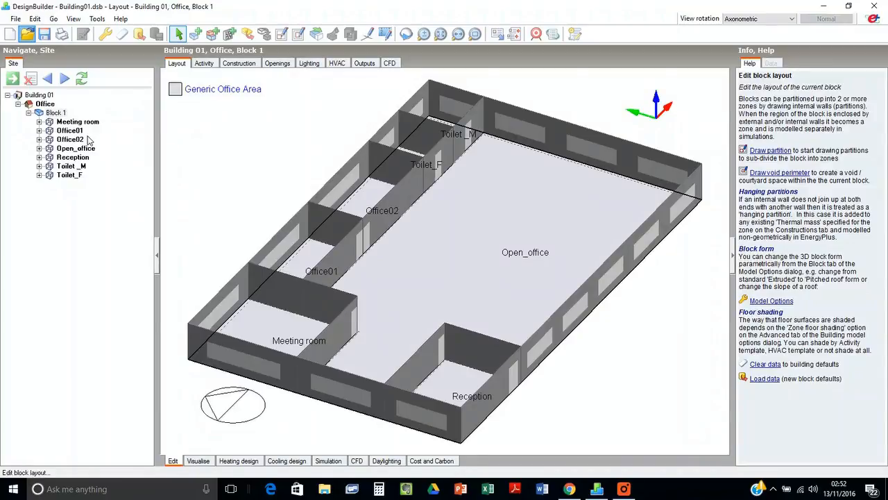
- Leave the current model and open the recent file Building02
{"action": "left_click", "coordinate": [26, 38]}
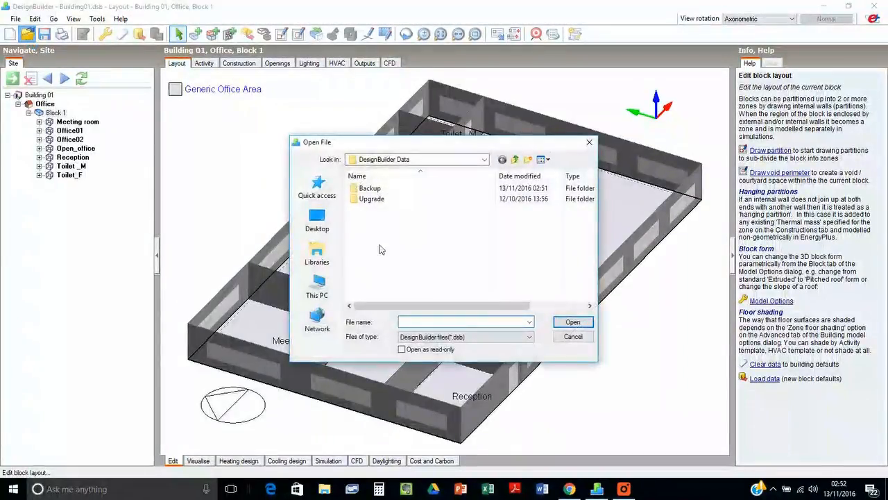
{"action": "left_click", "coordinate": [573, 336]}
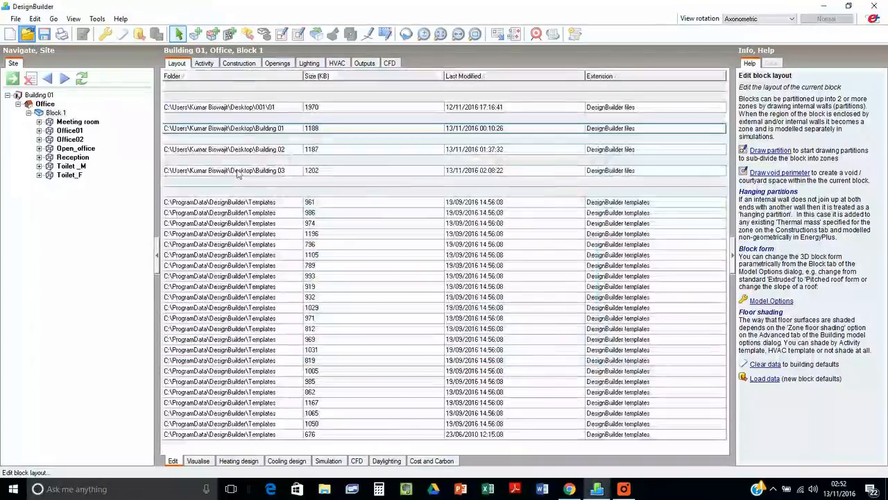
{"action": "double_click", "coordinate": [77, 150]}
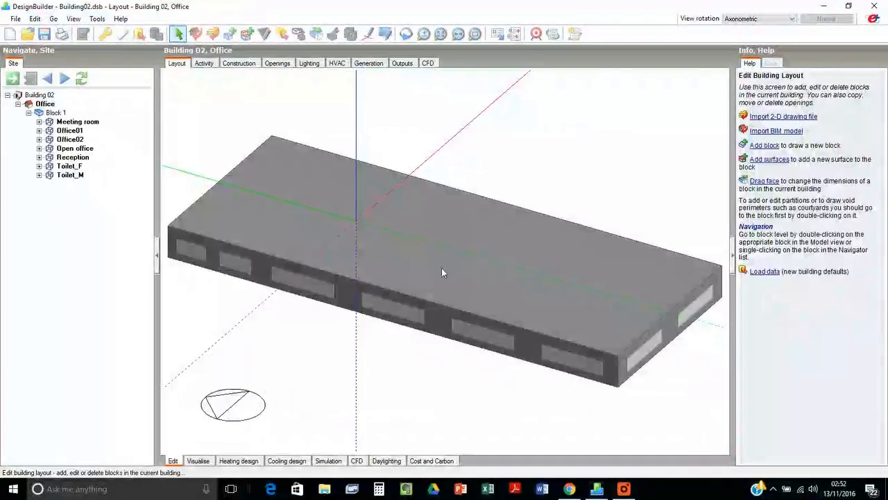
- Examine the exterior of Building 02 and the room layout inside its Block 1
{"action": "left_click_drag", "start_coordinate": [442, 270], "coordinate": [356, 290]}
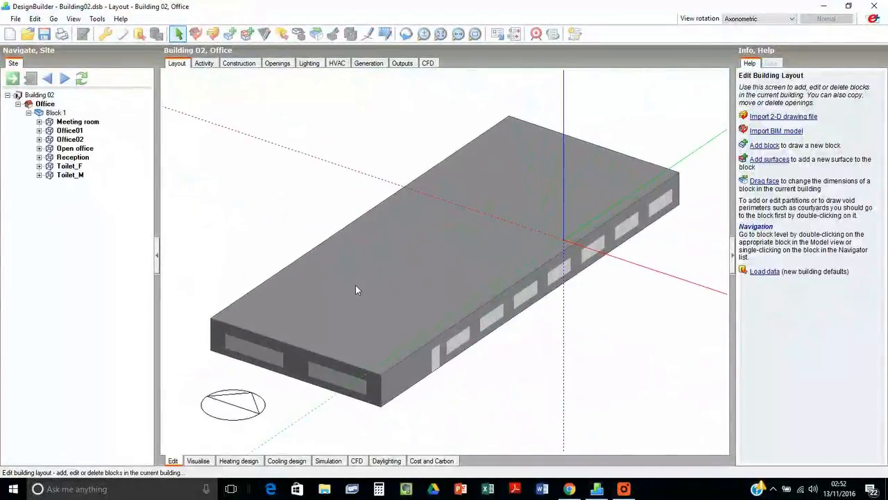
{"action": "double_click", "coordinate": [356, 285]}
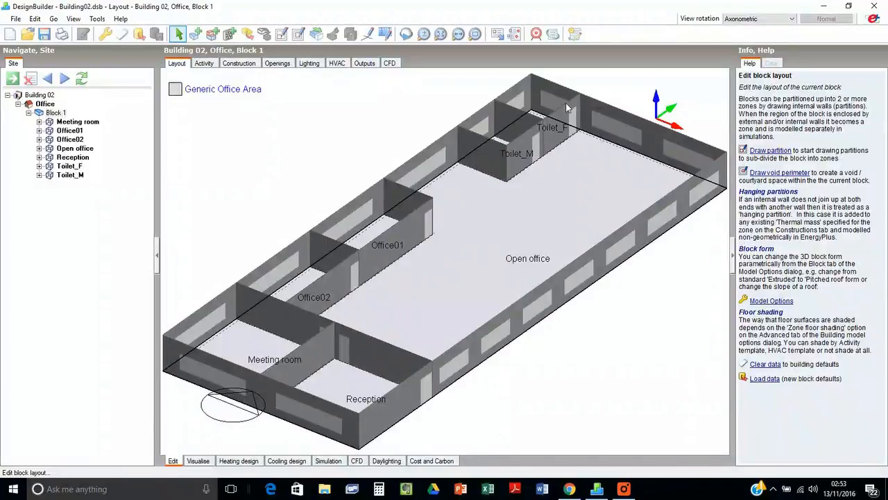
{"action": "left_click_drag", "start_coordinate": [404, 273], "coordinate": [406, 289]}
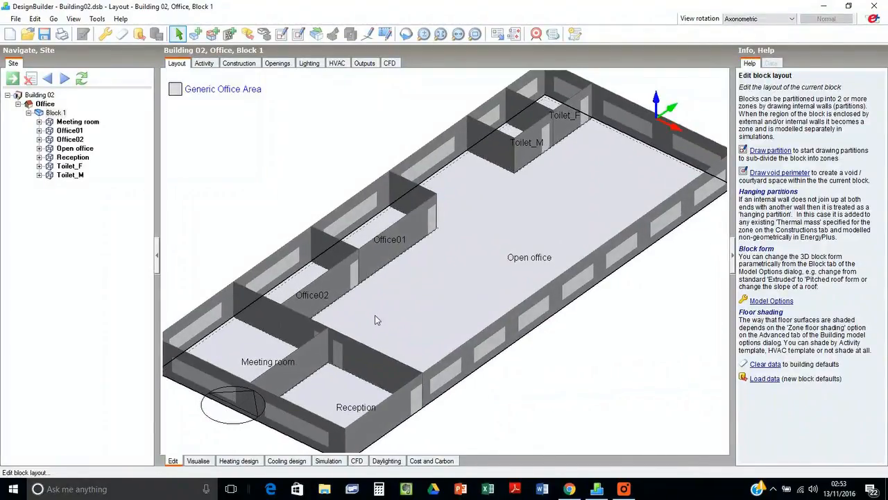
{"action": "left_click_drag", "start_coordinate": [453, 310], "coordinate": [492, 298]}
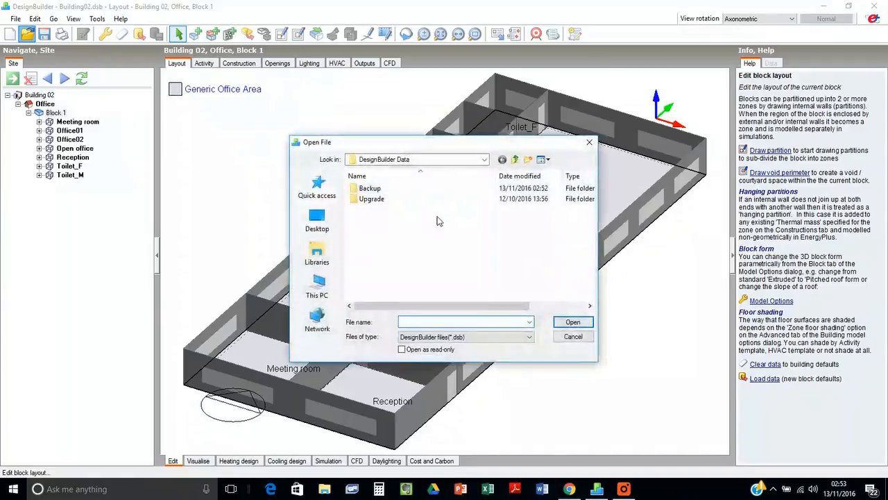
- Leave the current model and open the recent file Building03
{"action": "left_click", "coordinate": [585, 337]}
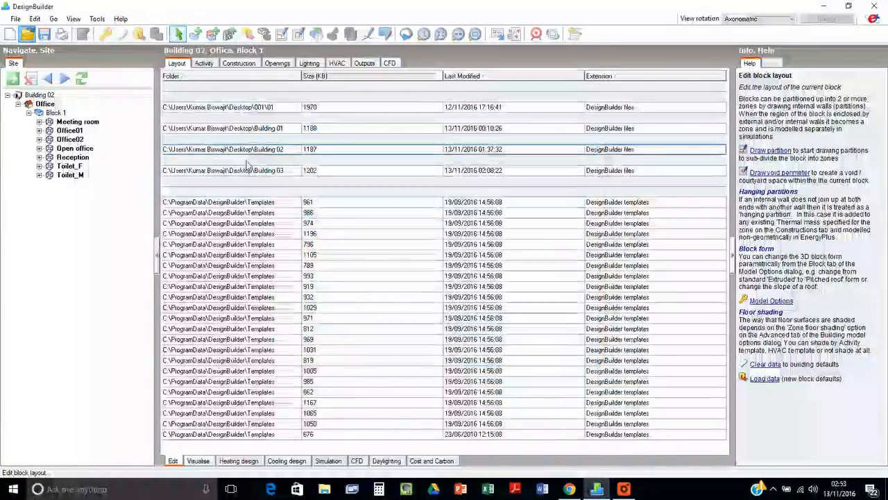
{"action": "left_click", "coordinate": [214, 172]}
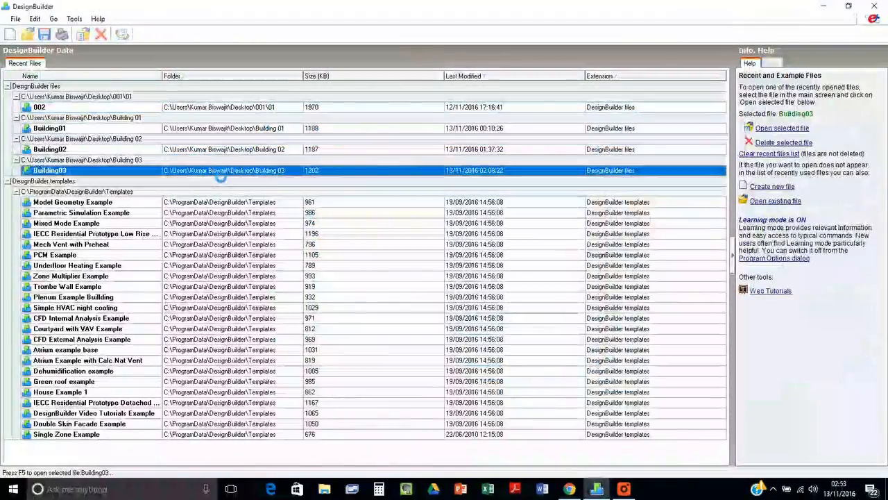
{"action": "double_click", "coordinate": [214, 172]}
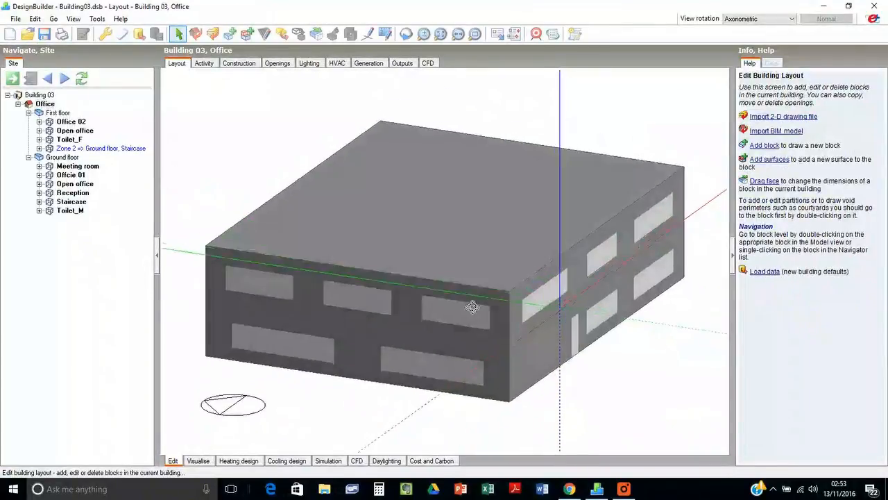
- Examine the room layouts of the ground floor and first floor blocks in Building 03
{"action": "double_click", "coordinate": [416, 377]}
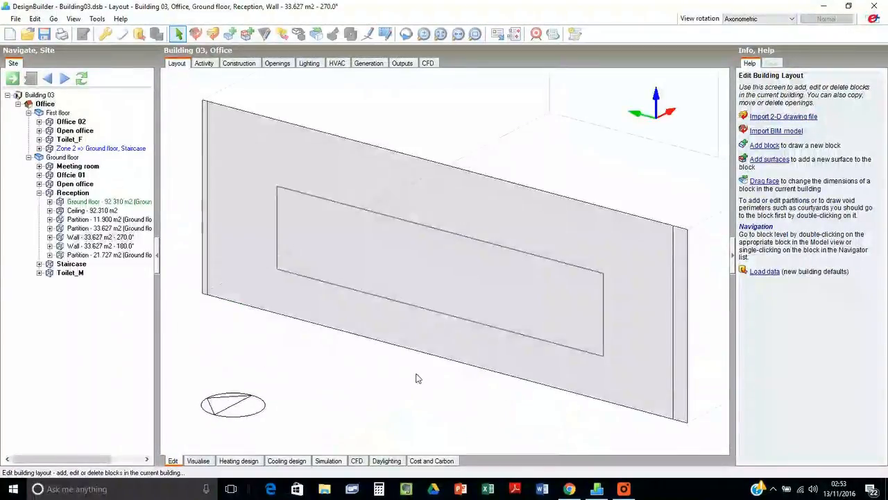
{"action": "left_click", "coordinate": [58, 113]}
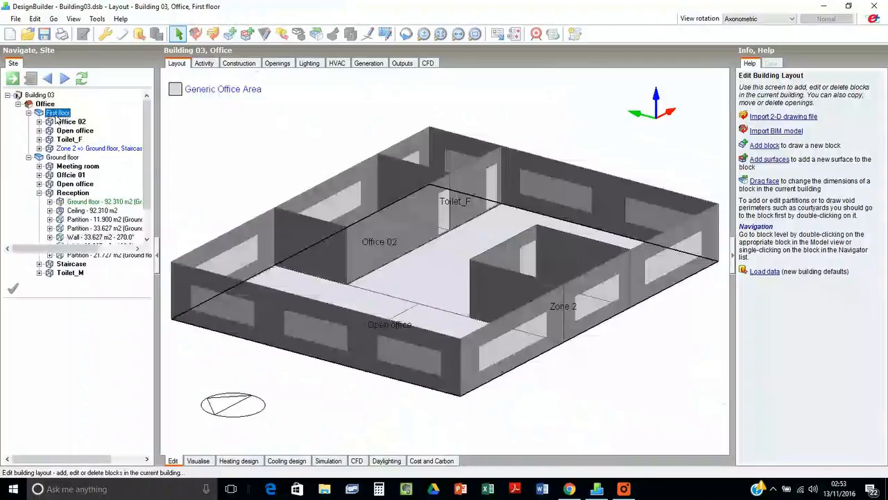
{"action": "left_click", "coordinate": [64, 157]}
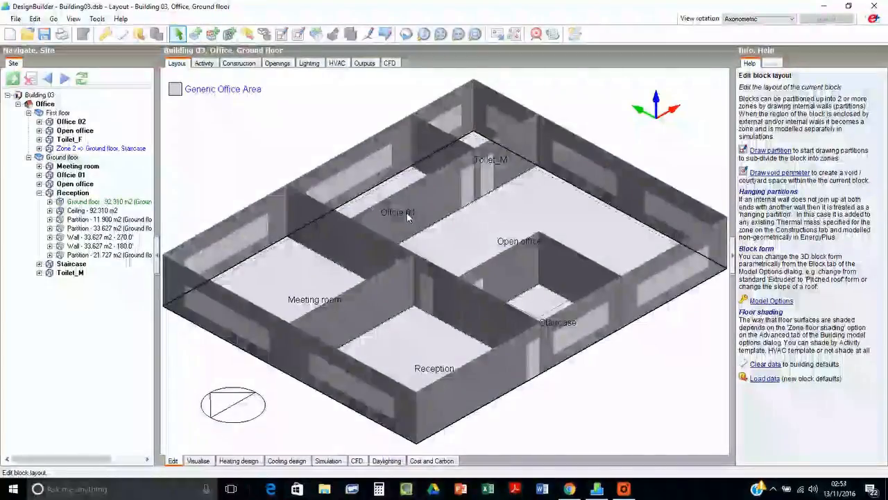
{"action": "left_click_drag", "start_coordinate": [539, 280], "coordinate": [493, 265]}
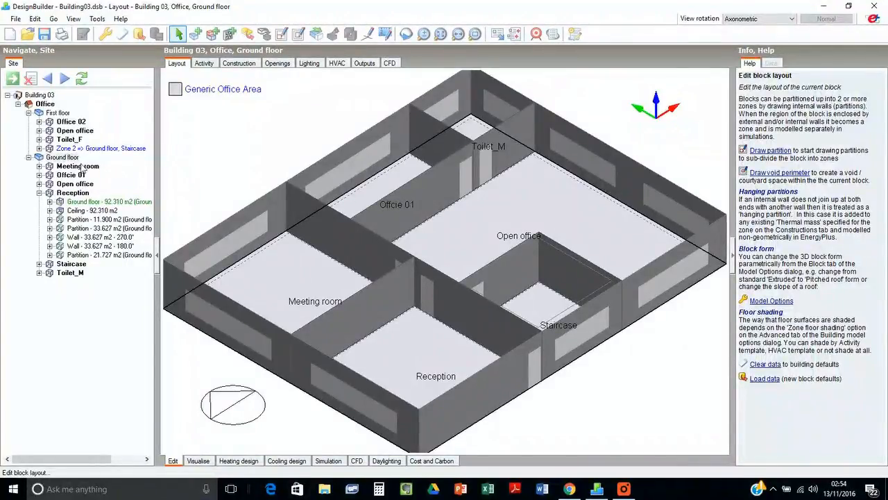
{"action": "left_click", "coordinate": [58, 114]}
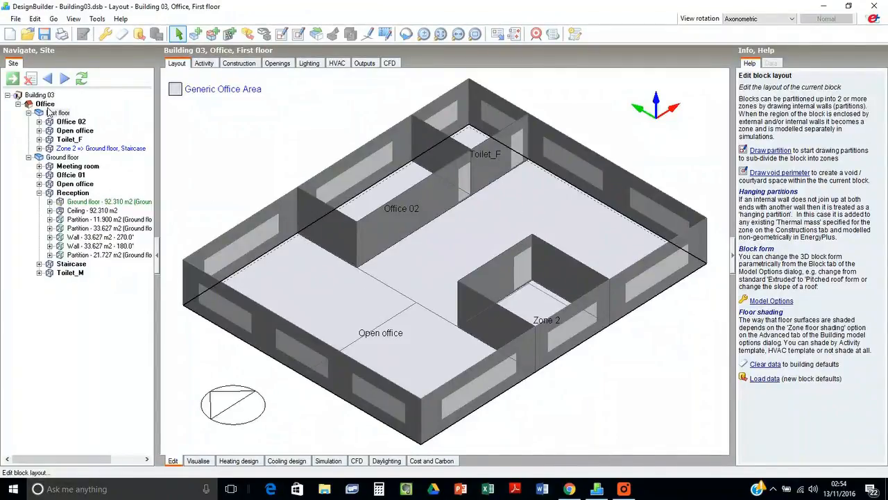
{"action": "left_click", "coordinate": [623, 488]}
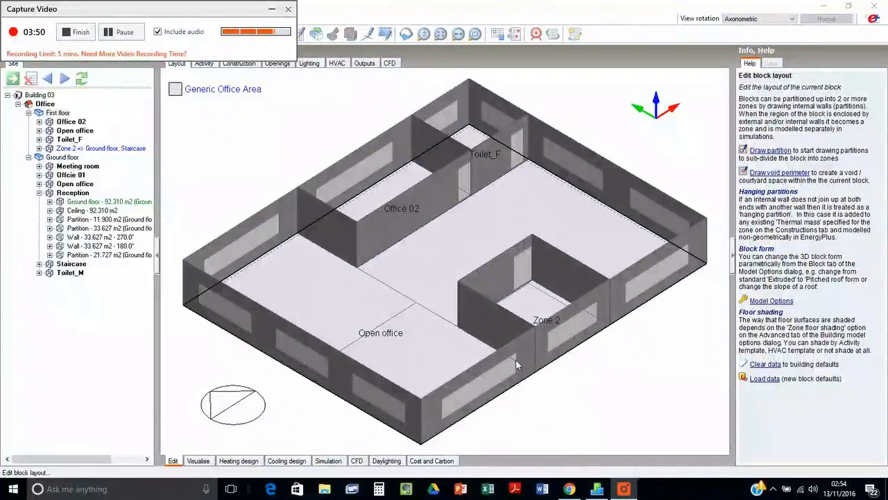
{"action": "left_click", "coordinate": [272, 10]}
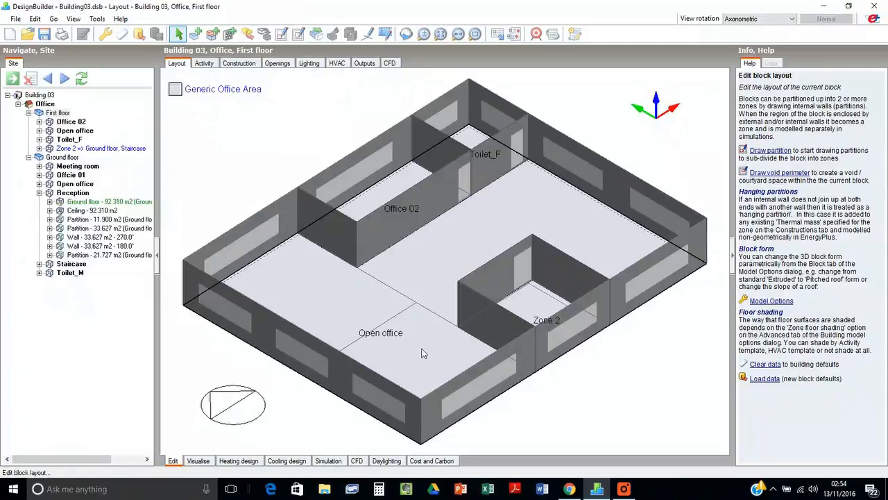
- Return to the Office building level and review its activity data, including occupancy, setpoint temperatures and office equipment
{"action": "left_click", "coordinate": [45, 104]}
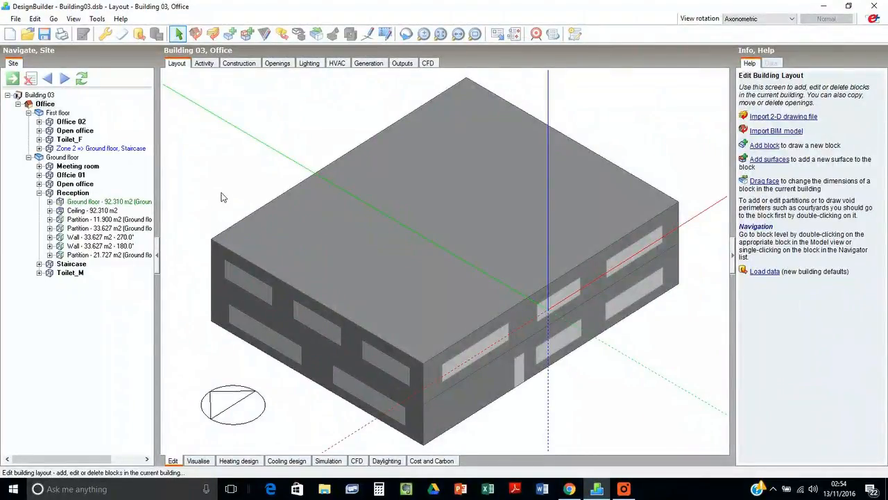
{"action": "left_click", "coordinate": [204, 64]}
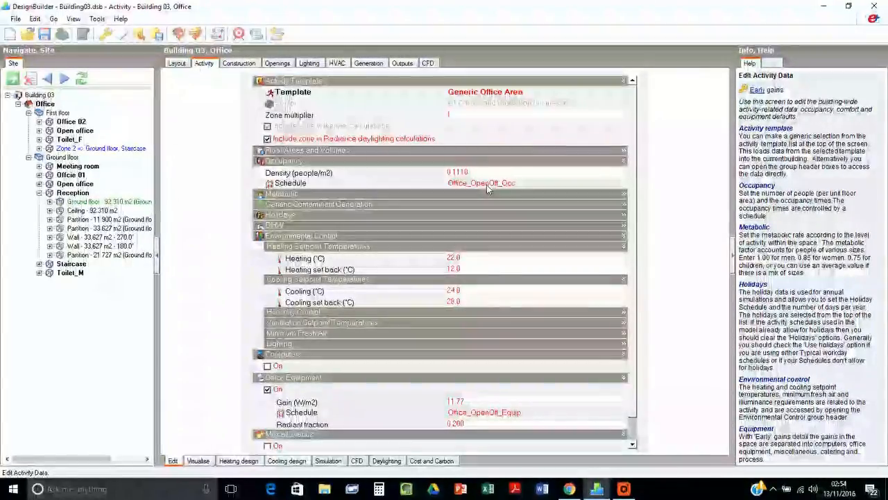
{"action": "left_click", "coordinate": [486, 172]}
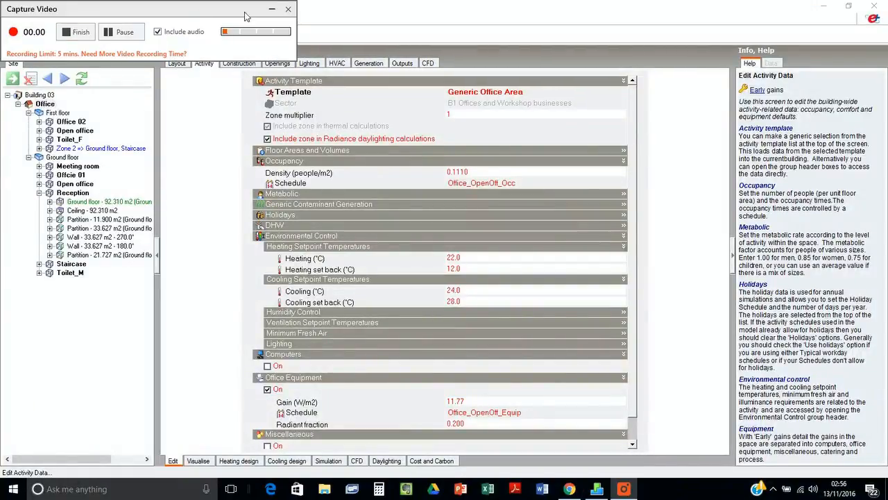
{"action": "left_click", "coordinate": [272, 9]}
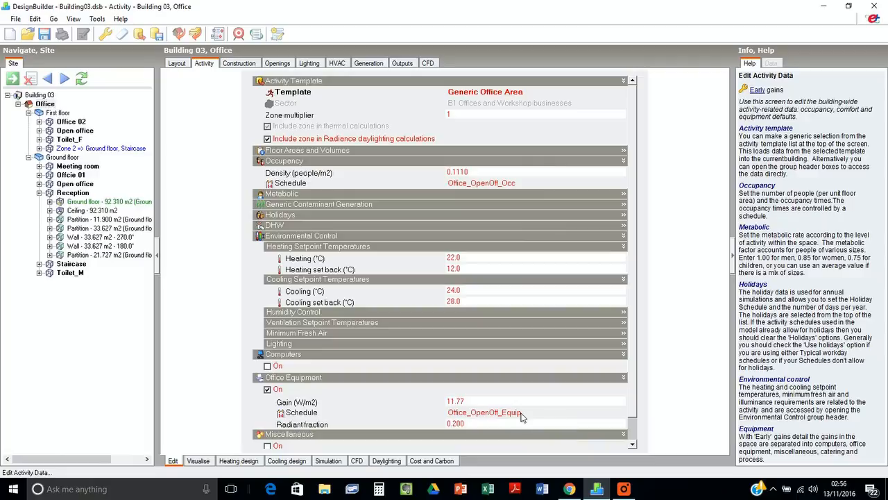
- Review the building-level construction, lighting and HVAC settings of the Office
{"action": "left_click", "coordinate": [243, 67]}
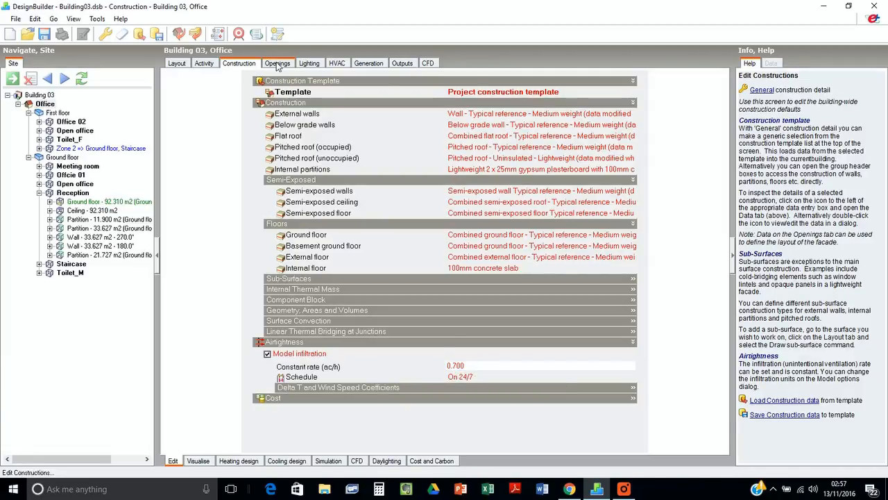
{"action": "left_click", "coordinate": [308, 63]}
{"action": "left_click", "coordinate": [472, 125]}
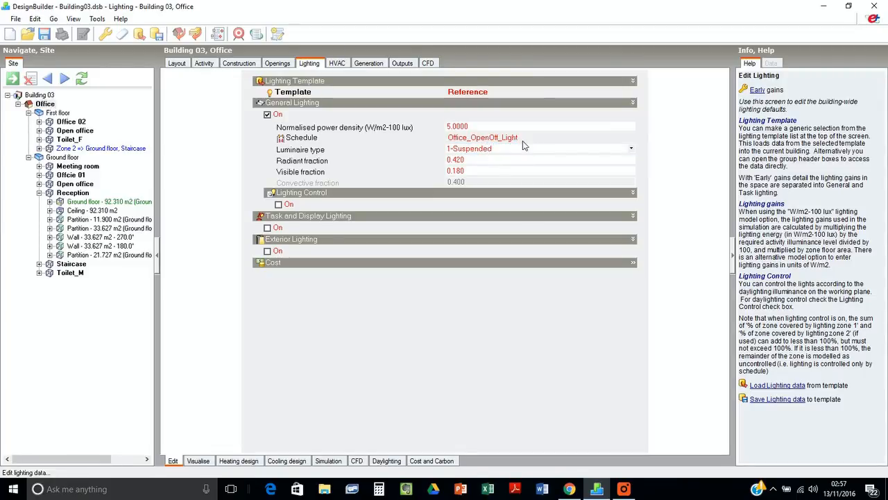
{"action": "left_click", "coordinate": [338, 63]}
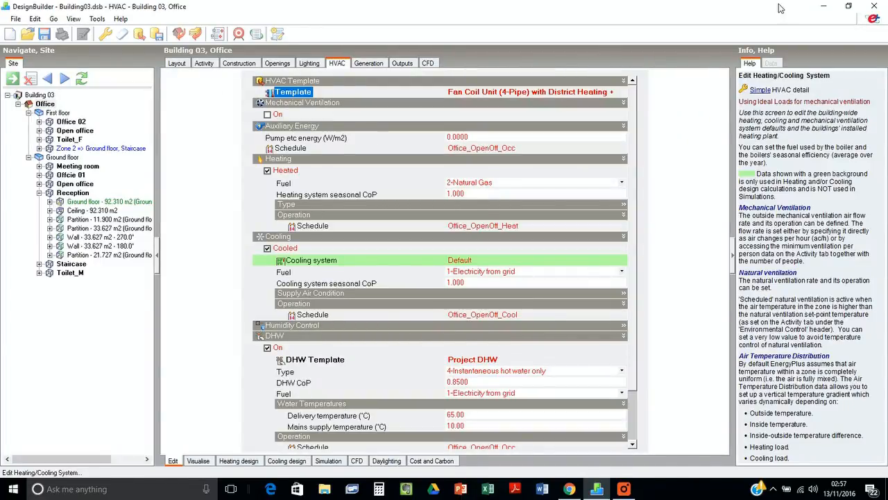
- Save the Building 03 model and export its EnergyPlus simulation input file with daily output added to the reporting intervals
{"action": "left_click", "coordinate": [44, 35]}
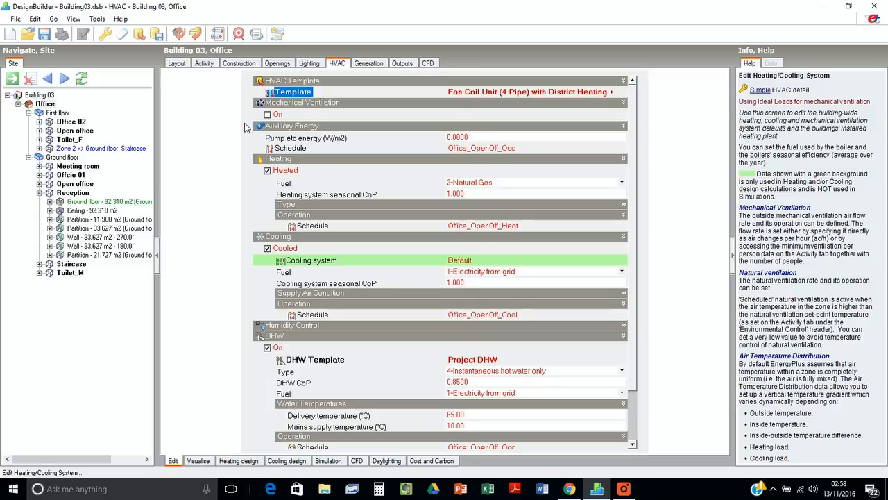
{"action": "left_click", "coordinate": [15, 18]}
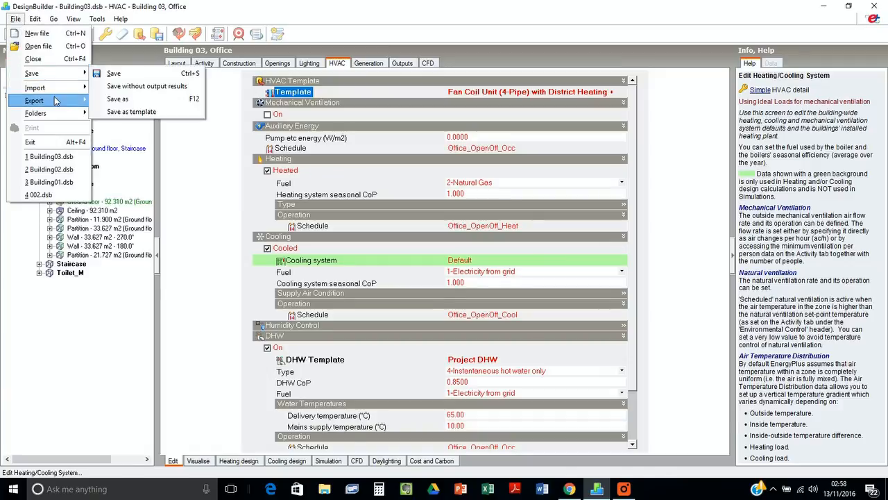
{"action": "mouse_move", "coordinate": [56, 101]}
{"action": "mouse_move", "coordinate": [118, 100]}
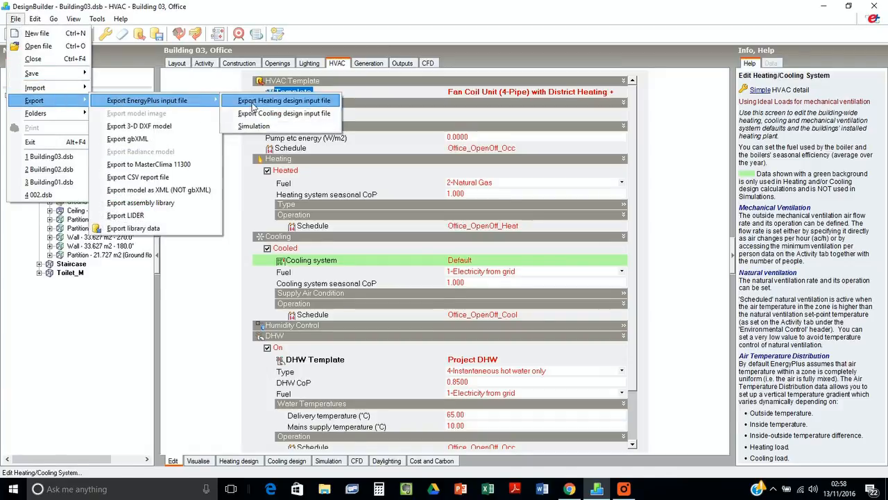
{"action": "left_click", "coordinate": [255, 126]}
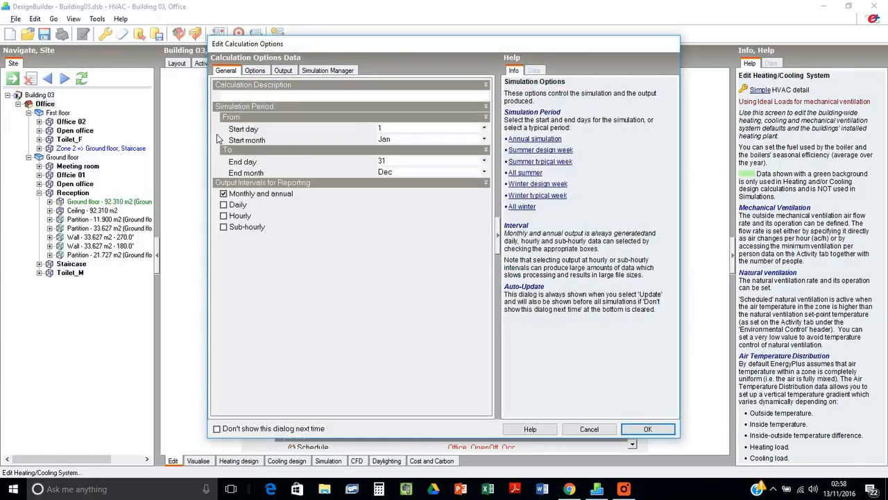
{"action": "left_click", "coordinate": [249, 209]}
{"action": "left_click", "coordinate": [644, 430]}
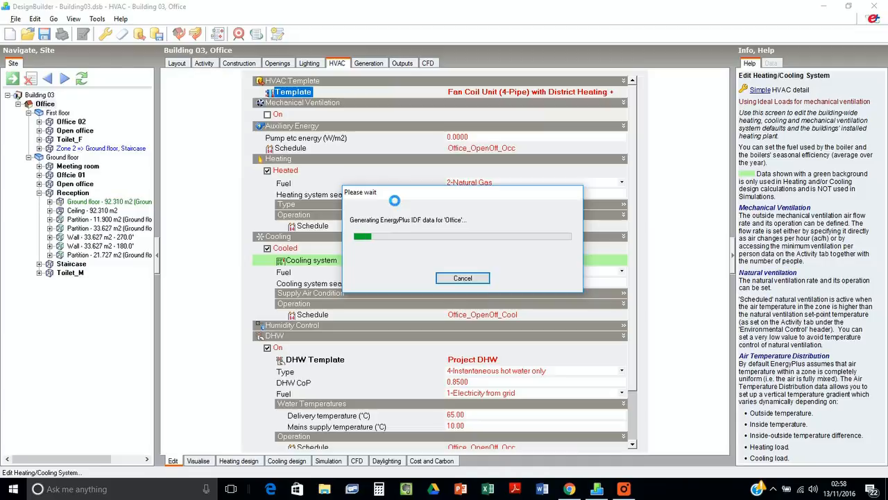
{"action": "left_click", "coordinate": [623, 489]}
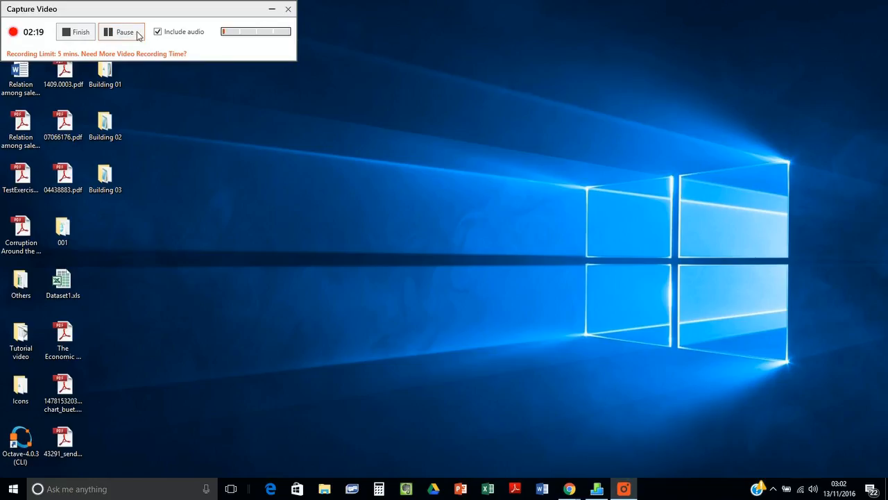
{"action": "left_click", "coordinate": [271, 9]}
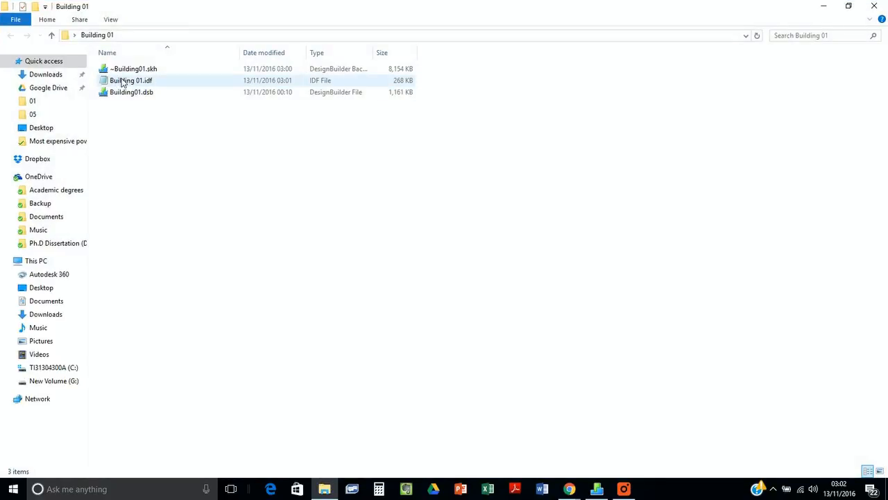
{"action": "double_click", "coordinate": [122, 82]}
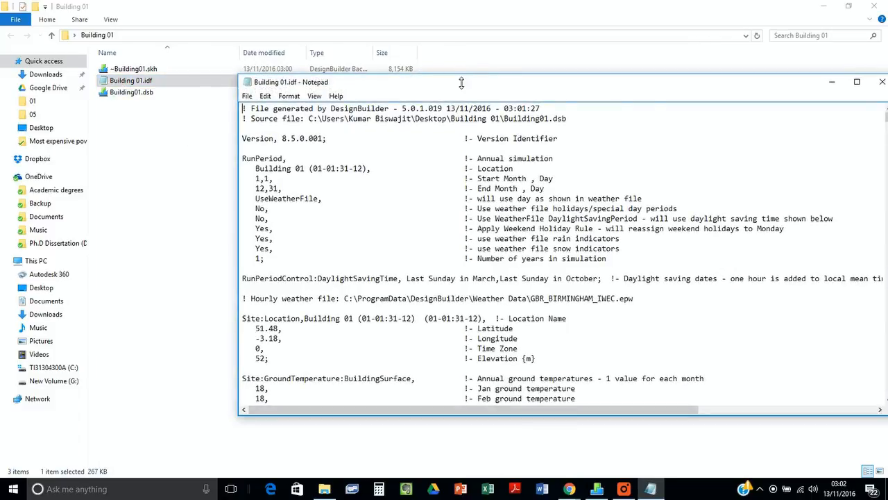
{"action": "double_click", "coordinate": [461, 83]}
{"action": "double_click", "coordinate": [505, 10]}
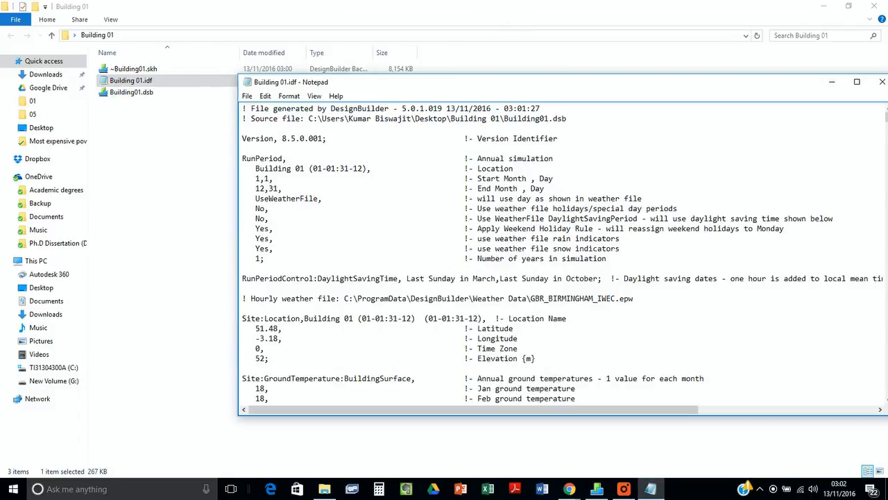
{"action": "left_click", "coordinate": [882, 82]}
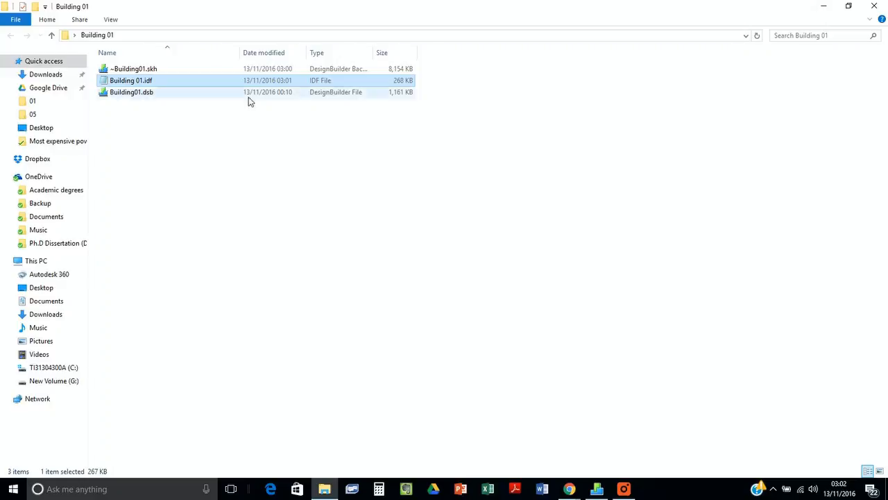
{"action": "left_click", "coordinate": [878, 8]}
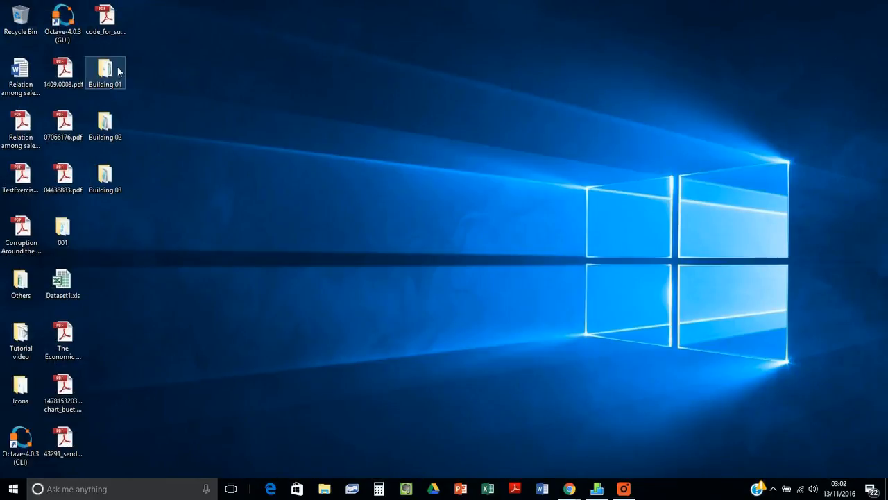
- Open Building 01.idf from the desktop's Building 01 folder in Notepad and maximise its window
{"action": "double_click", "coordinate": [97, 84]}
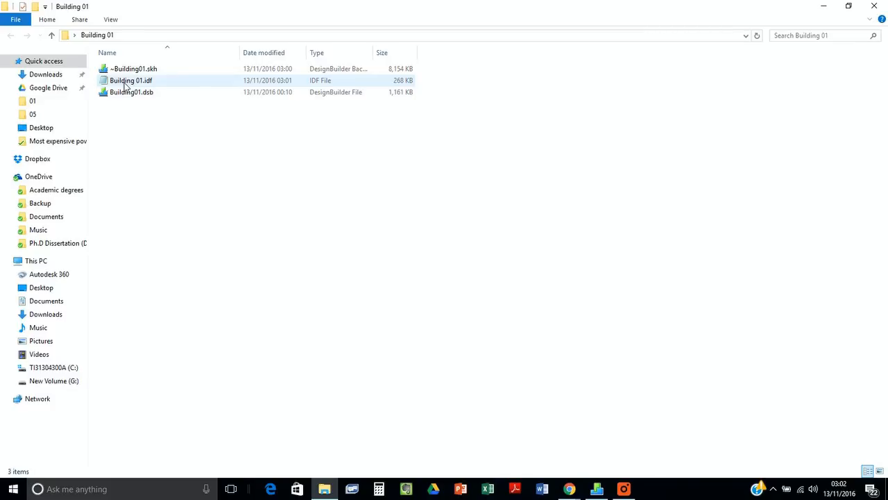
{"action": "double_click", "coordinate": [127, 84]}
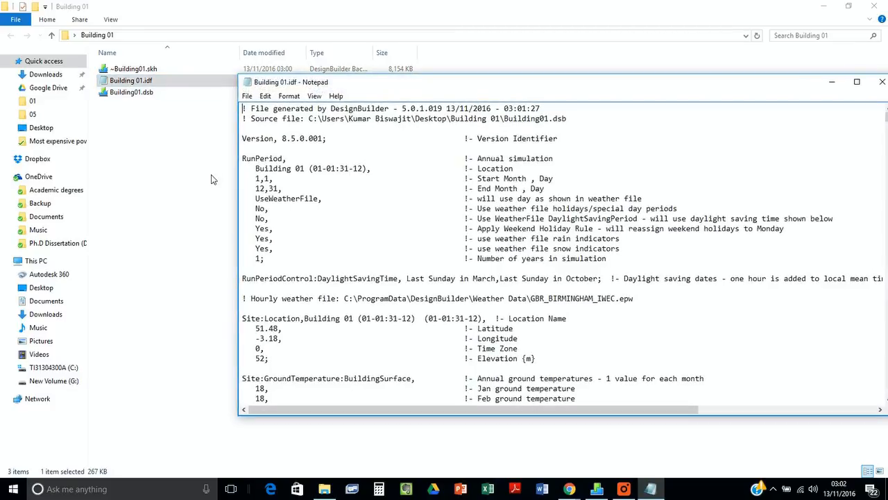
{"action": "double_click", "coordinate": [396, 84]}
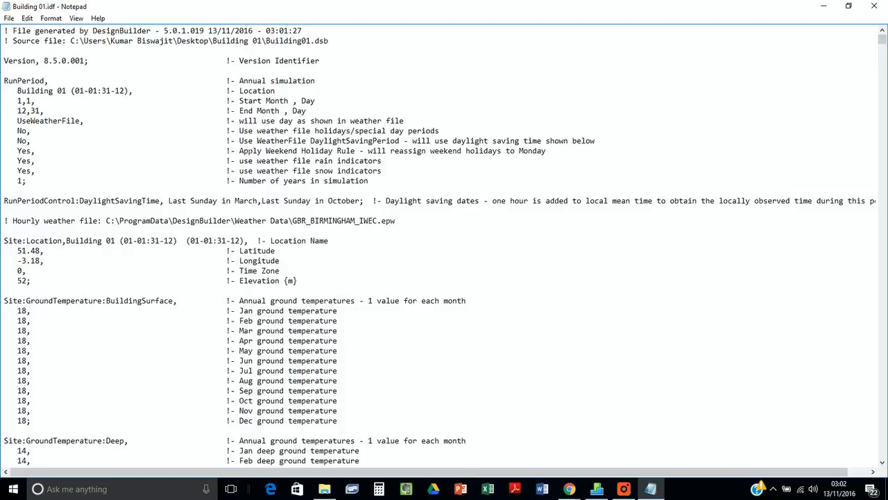
- Delete the Output:Variable and Output:Meter lines between the OutputControl:IlluminanceMap:Style block and Output:Surfaces:Drawing, keeping blank lines between them
{"action": "left_click_drag", "start_coordinate": [882, 40], "coordinate": [885, 486]}
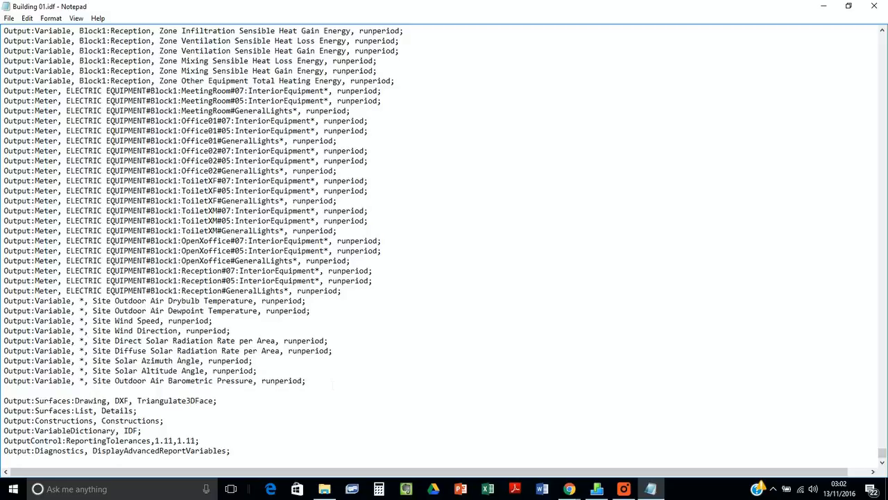
{"action": "left_click_drag", "start_coordinate": [306, 380], "coordinate": [4, 28]}
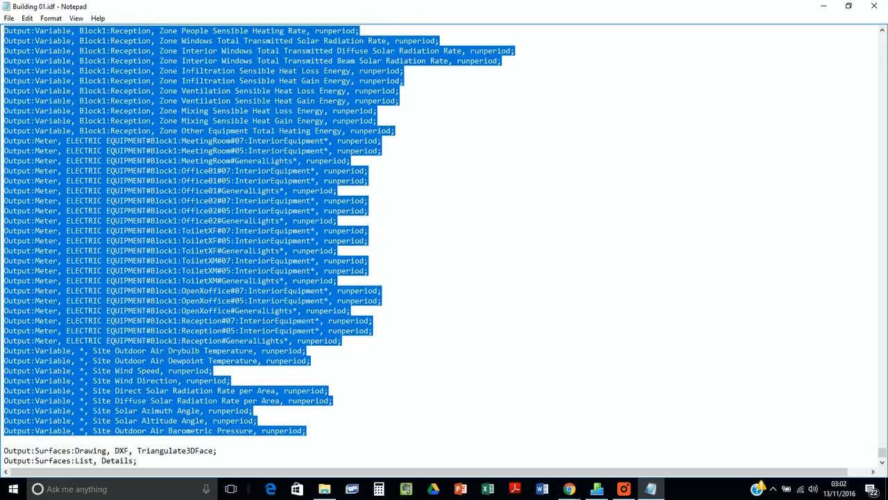
{"action": "scroll", "coordinate": [36, 45], "scroll_direction": "up", "scroll_amount": 20}
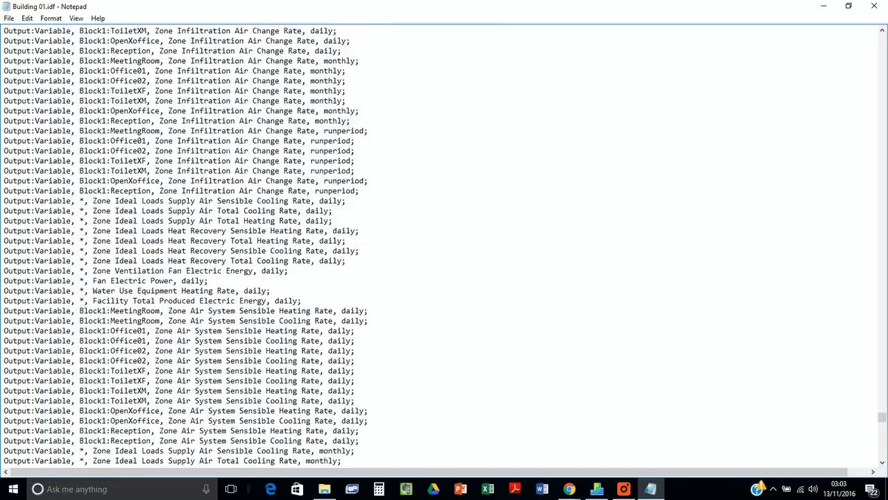
{"action": "scroll", "coordinate": [444, 246], "scroll_direction": "down", "scroll_amount": 5}
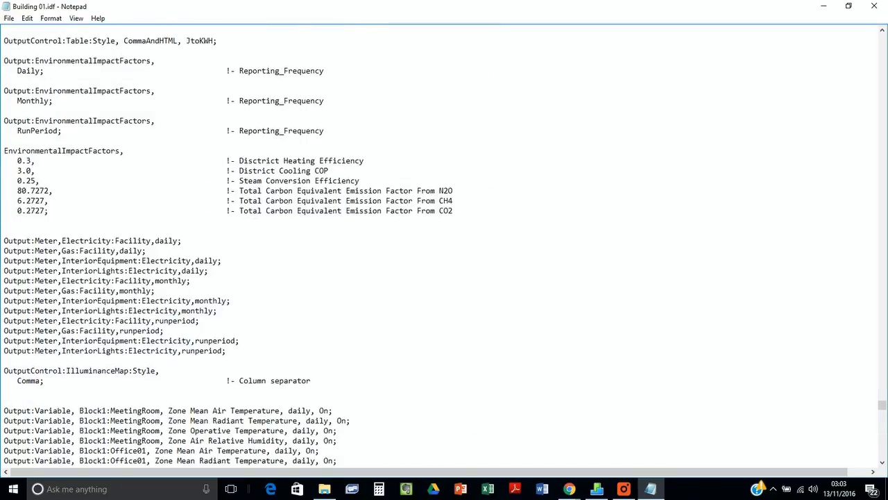
{"action": "left_click", "coordinate": [6, 390], "text": "shift"}
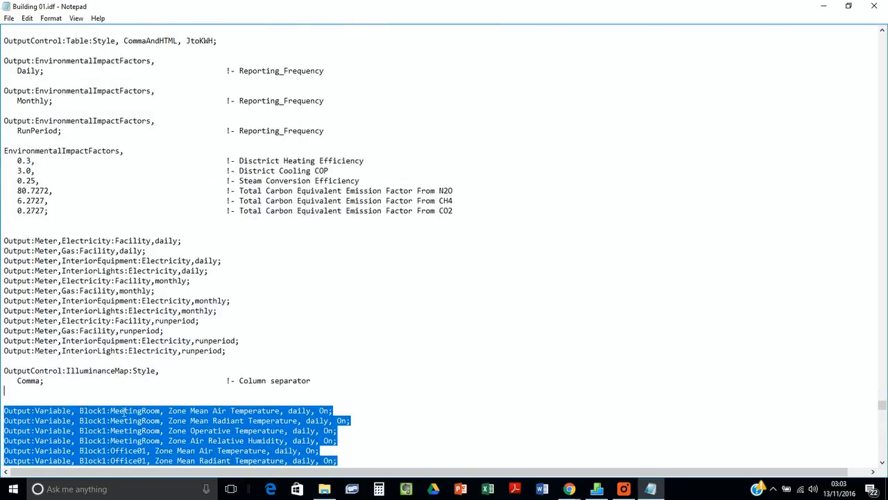
{"action": "key", "text": "Delete"}
{"action": "key", "text": "Delete"}
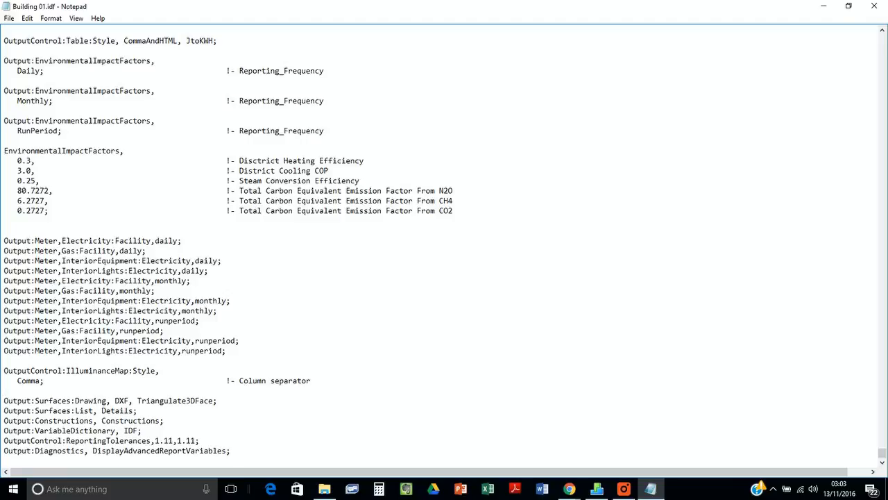
{"action": "key", "text": "Return"}
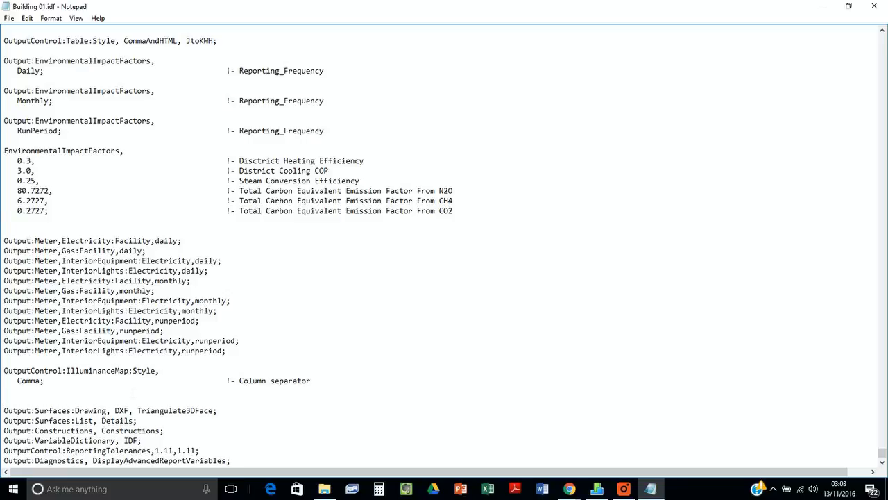
{"action": "scroll", "coordinate": [444, 247], "scroll_direction": "down", "scroll_amount": 1}
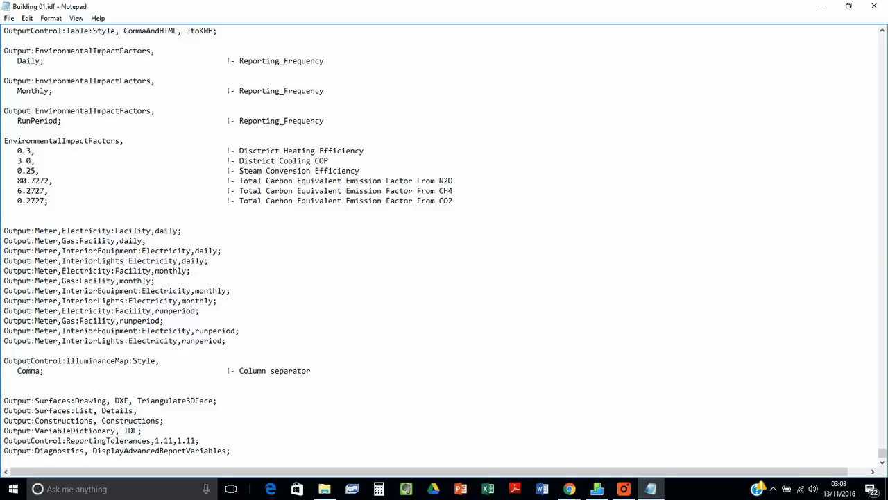
- Save the edited Building 01.idf file and close it
{"action": "left_click", "coordinate": [9, 18]}
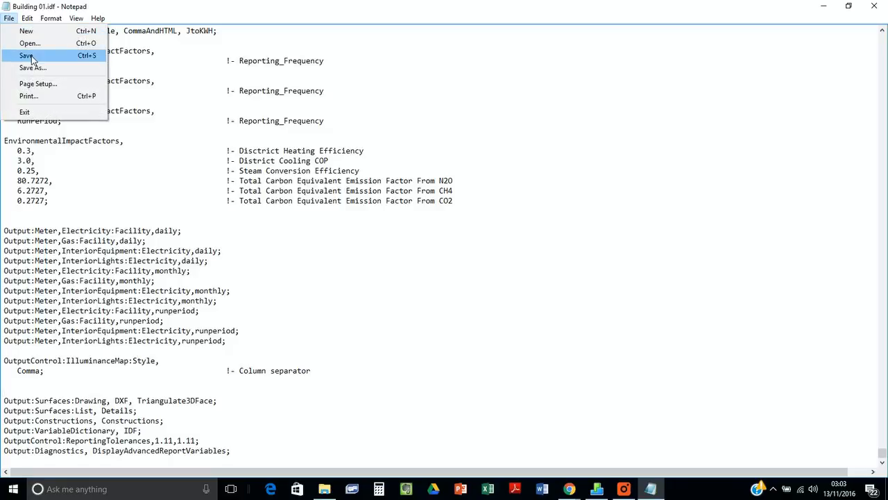
{"action": "left_click", "coordinate": [28, 56]}
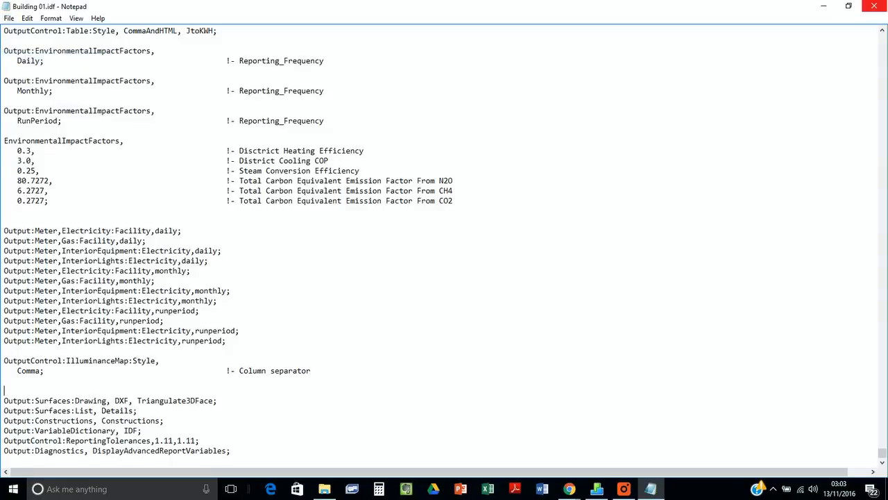
{"action": "left_click", "coordinate": [874, 6]}
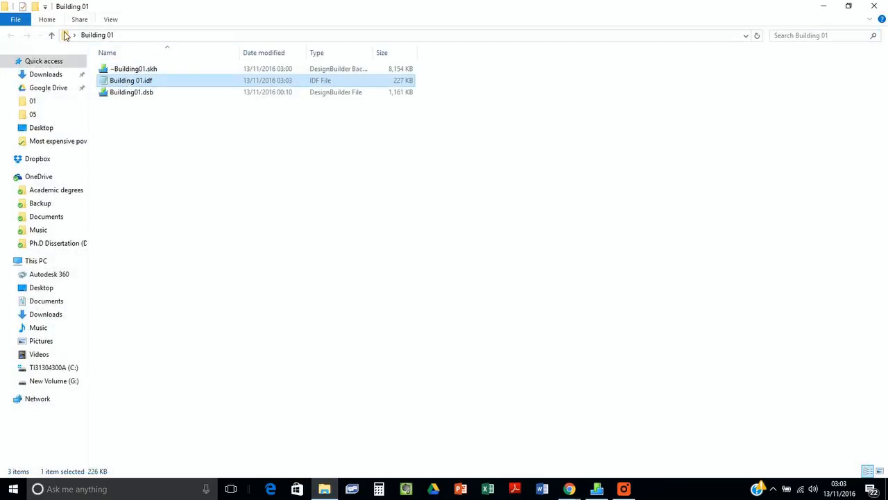
- Open Building 02.idf from the desktop's Building 02 folder in Notepad and maximise its window
{"action": "left_click", "coordinate": [51, 35]}
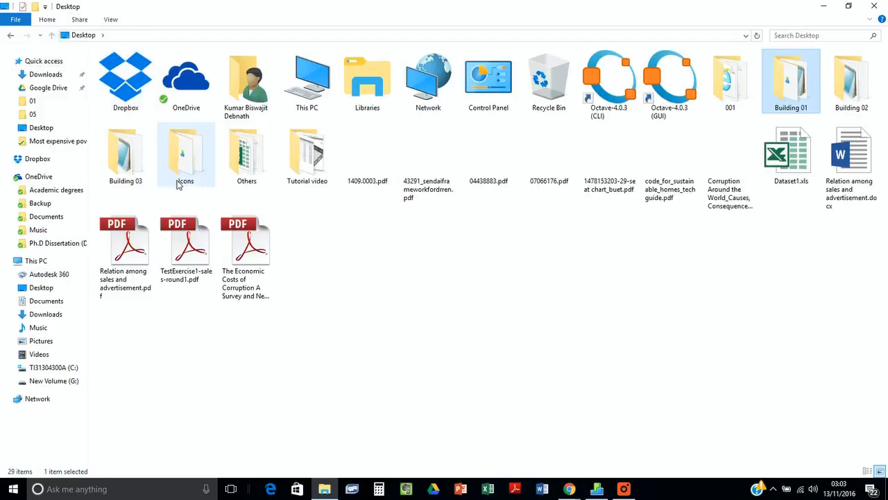
{"action": "double_click", "coordinate": [853, 87]}
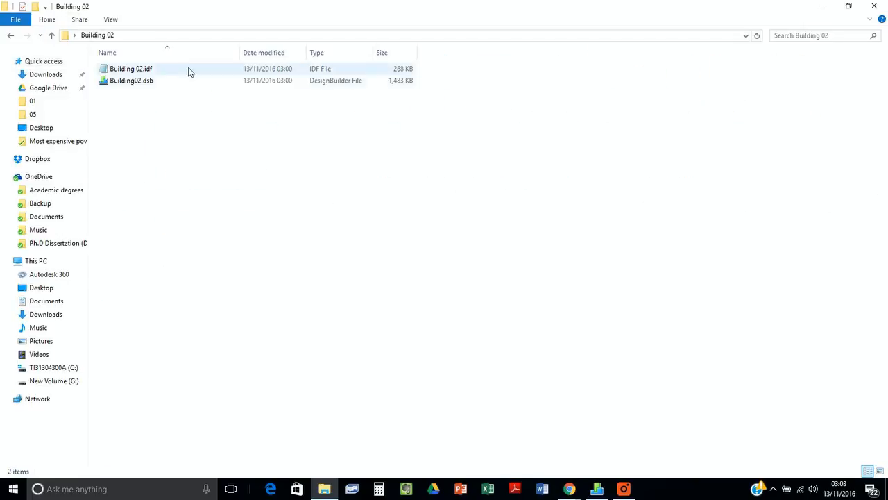
{"action": "double_click", "coordinate": [178, 68]}
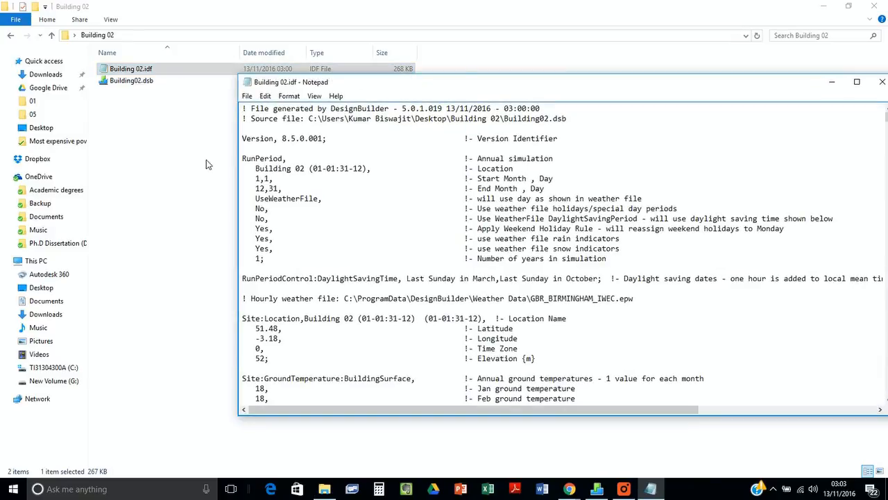
{"action": "double_click", "coordinate": [469, 91]}
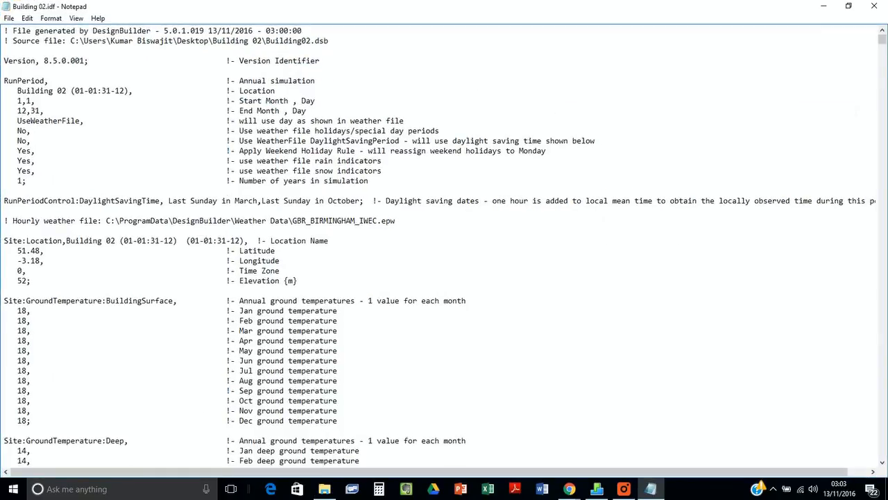
- Delete the block in Building 02.idf from the first MeetingRoom Output:Variable line through the Site Outdoor Air Barometric Pressure line
{"action": "left_click_drag", "start_coordinate": [882, 44], "coordinate": [854, 455]}
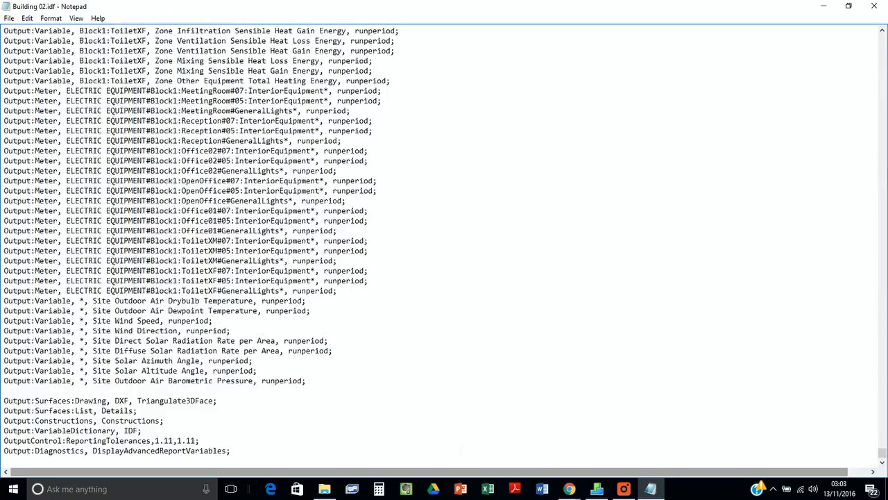
{"action": "left_click_drag", "start_coordinate": [307, 381], "coordinate": [27, 21]}
{"action": "left_click_drag", "start_coordinate": [882, 451], "coordinate": [881, 406]}
{"action": "left_click", "coordinate": [4, 180], "text": "shift"}
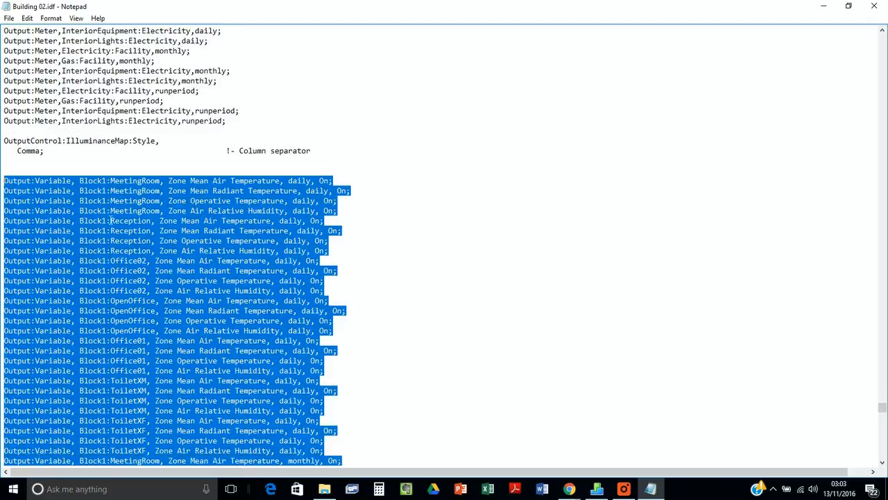
{"action": "key", "text": "Delete"}
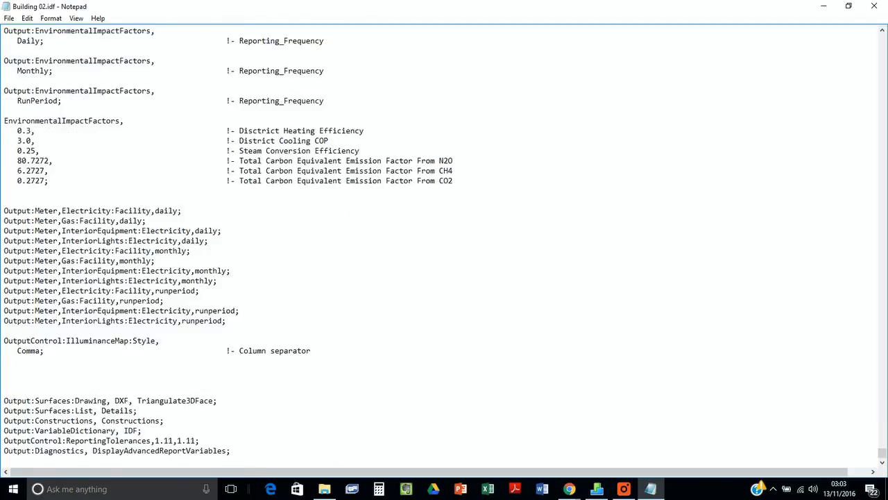
- Save and close the edited Building 02.idf file, and return to the Desktop folder
{"action": "left_click", "coordinate": [9, 18]}
{"action": "left_click", "coordinate": [21, 54]}
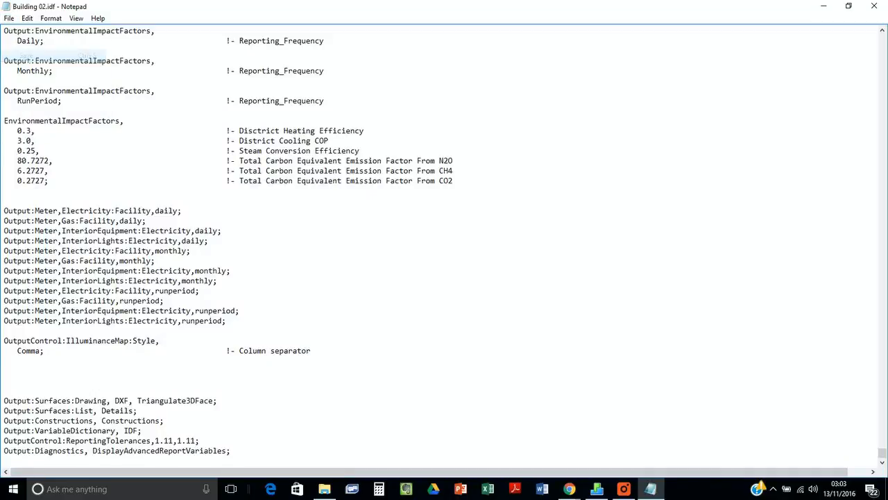
{"action": "left_click", "coordinate": [876, 7]}
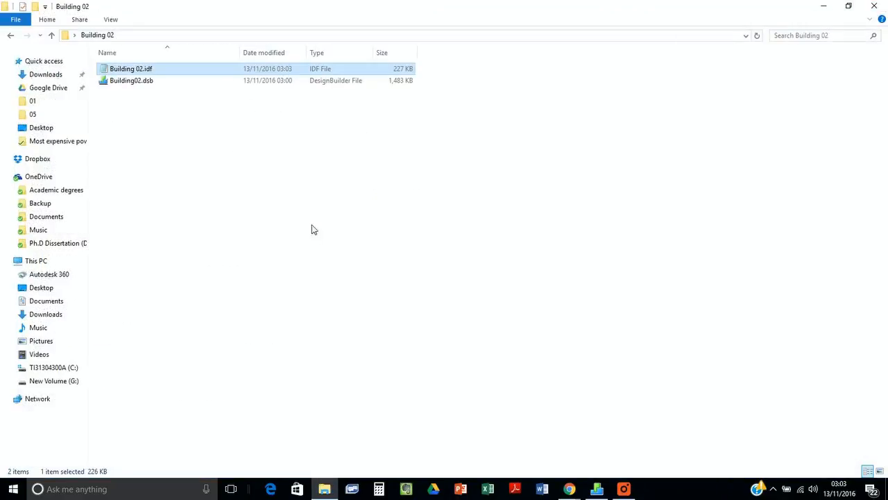
{"action": "left_click", "coordinate": [52, 35]}
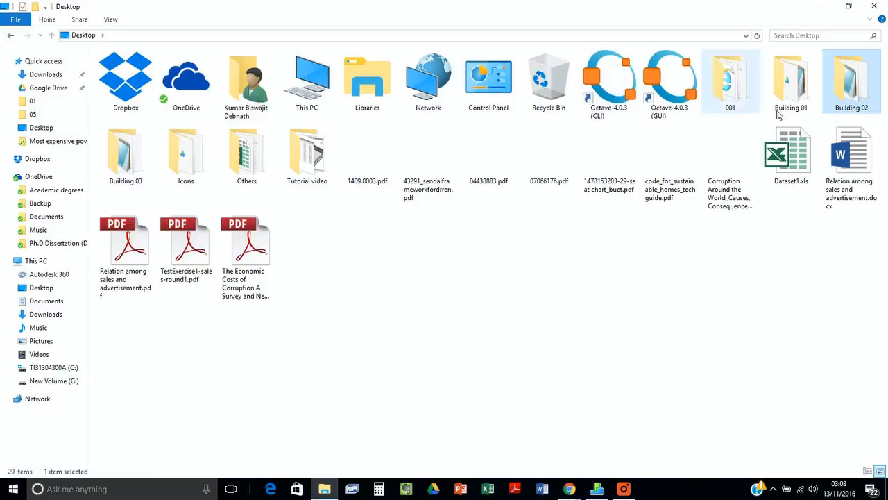
- Open Building 03.idf from the desktop's Building 03 folder in Notepad and maximise its window
{"action": "double_click", "coordinate": [120, 175]}
{"action": "left_click", "coordinate": [132, 72]}
{"action": "double_click", "coordinate": [134, 73]}
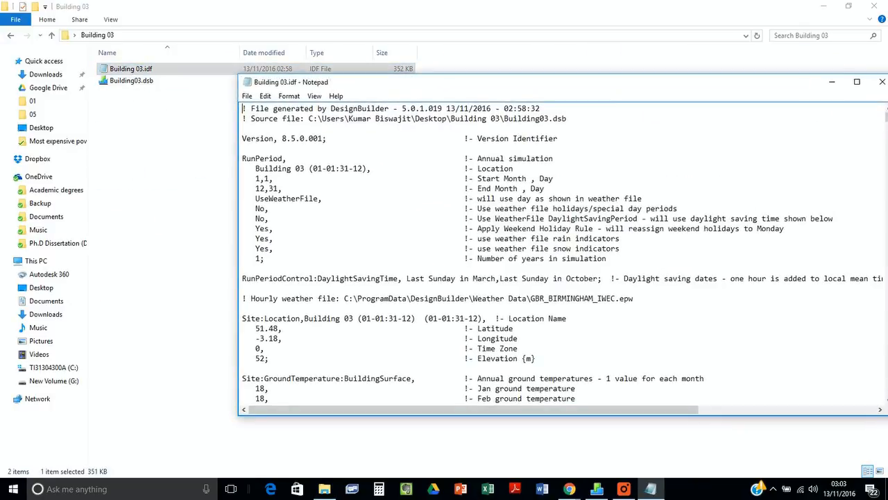
{"action": "double_click", "coordinate": [611, 85]}
- Delete Building 03.idf's block from the first MeetingRoom Output:Variable line through the Site Outdoor Air Barometric Pressure line, then save and close the file
{"action": "left_click_drag", "start_coordinate": [882, 40], "coordinate": [882, 455]}
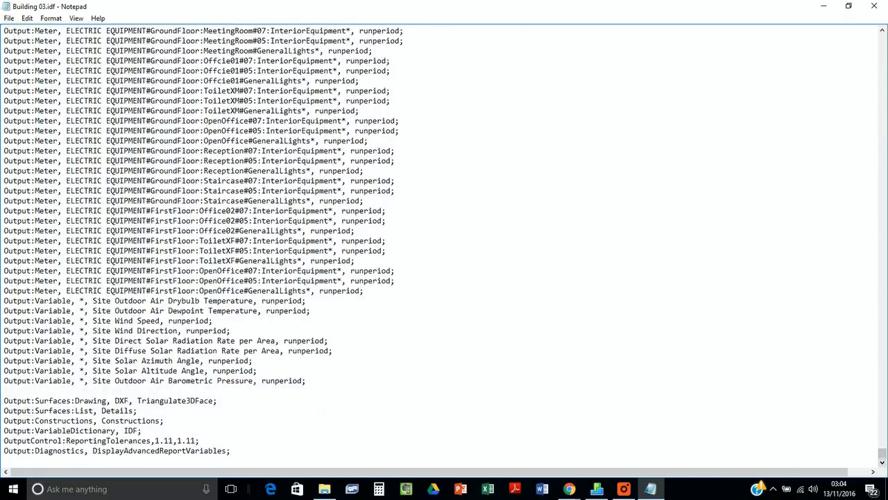
{"action": "scroll", "coordinate": [318, 383], "scroll_direction": "up", "scroll_amount": 20}
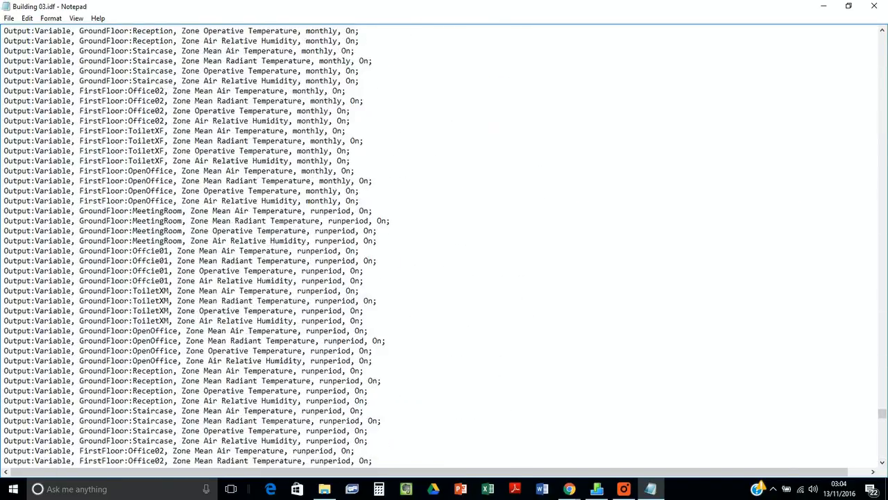
{"action": "scroll", "coordinate": [318, 383], "scroll_direction": "down", "scroll_amount": 20}
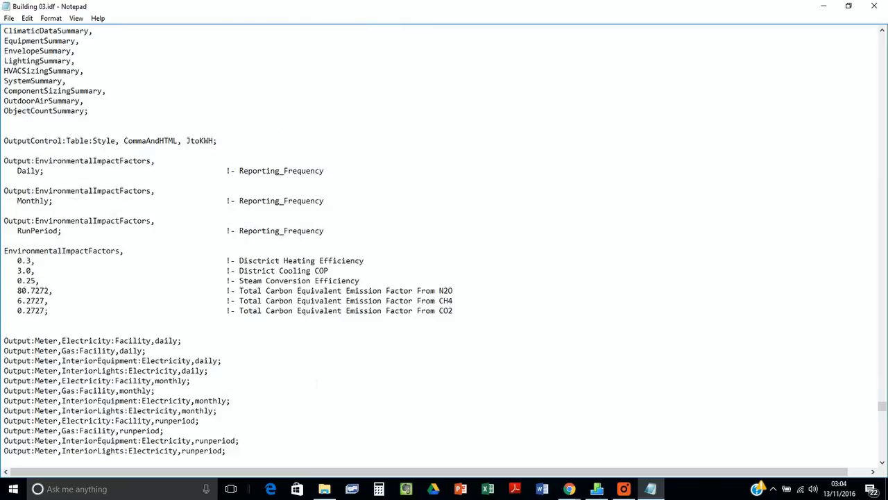
{"action": "left_click_drag", "start_coordinate": [226, 451], "coordinate": [4, 329]}
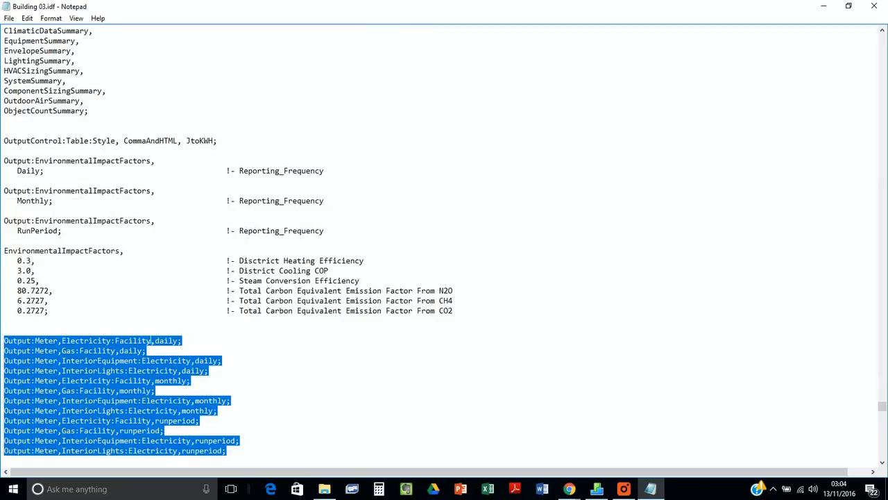
{"action": "scroll", "coordinate": [151, 340], "scroll_direction": "down", "scroll_amount": 7}
{"action": "left_click_drag", "start_coordinate": [5, 131], "coordinate": [15, 298]}
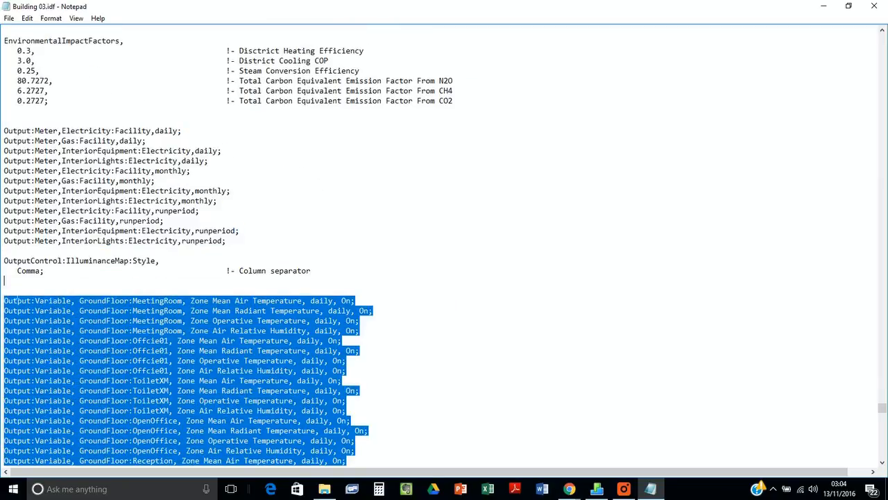
{"action": "key", "text": "Delete"}
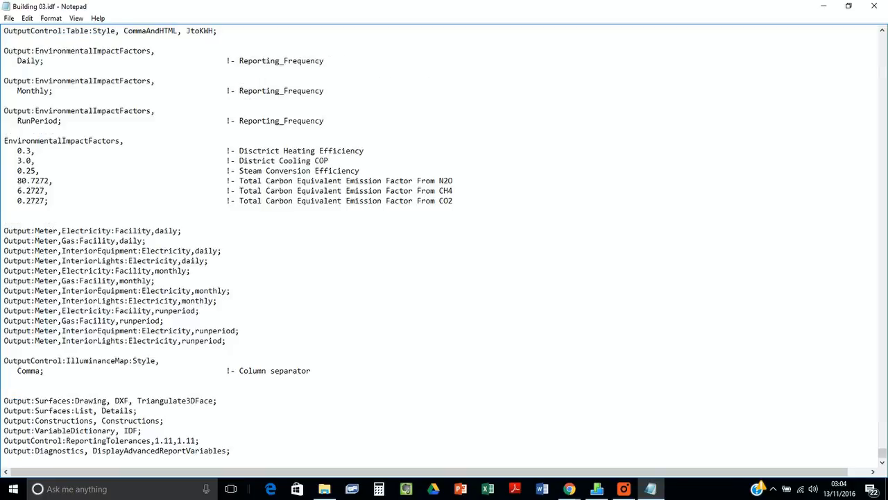
{"action": "left_click", "coordinate": [874, 7]}
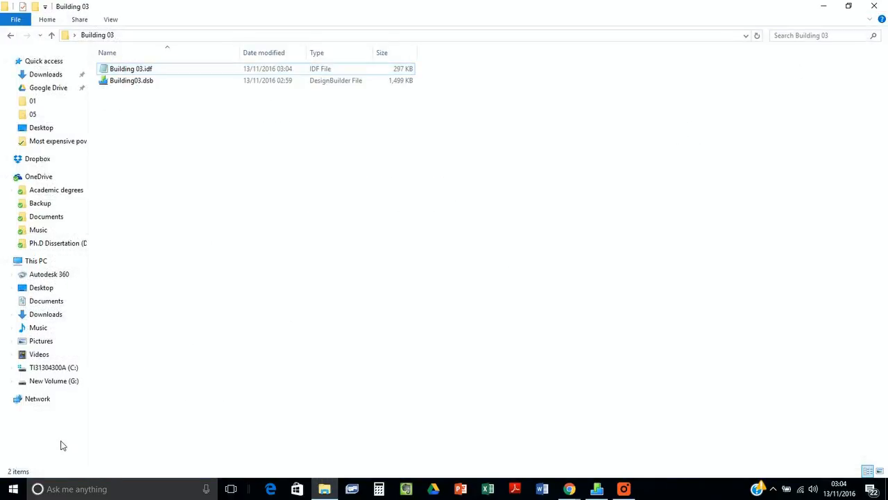
- Start EP-Launch from the EnergyPlusV8-4-0 Programs group
{"action": "left_click", "coordinate": [13, 489]}
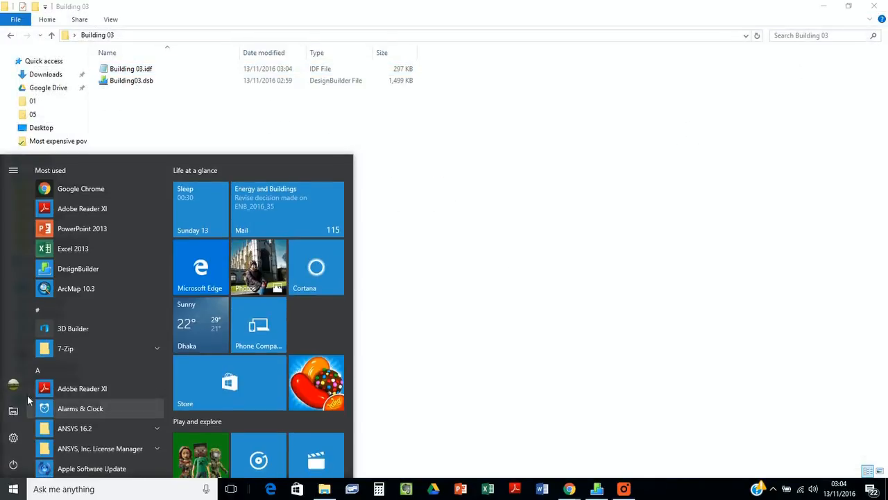
{"action": "left_click", "coordinate": [38, 370]}
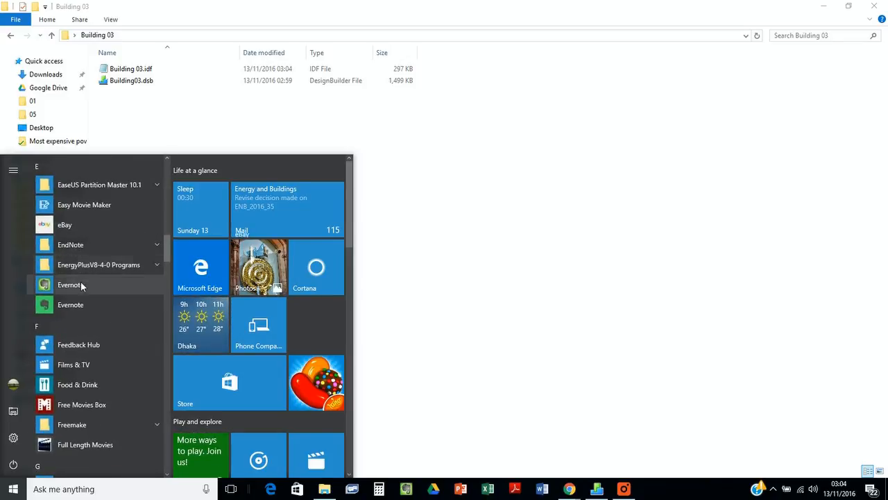
{"action": "left_click", "coordinate": [84, 269]}
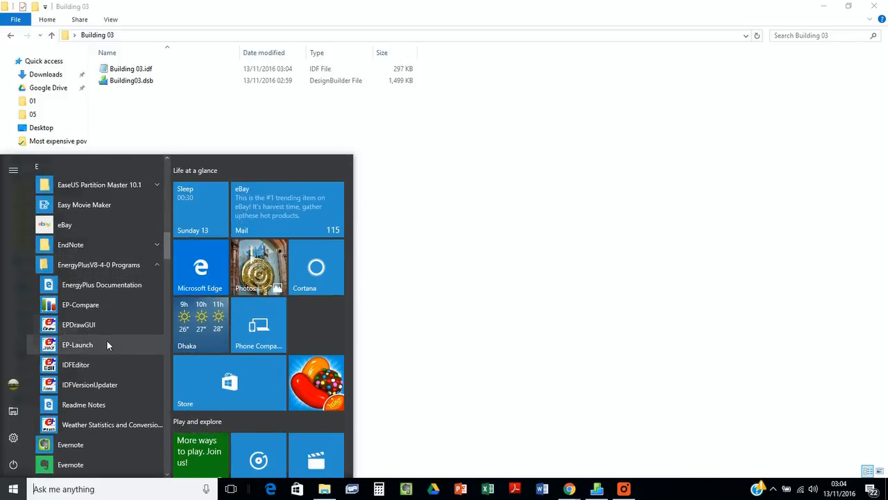
{"action": "left_click", "coordinate": [107, 340]}
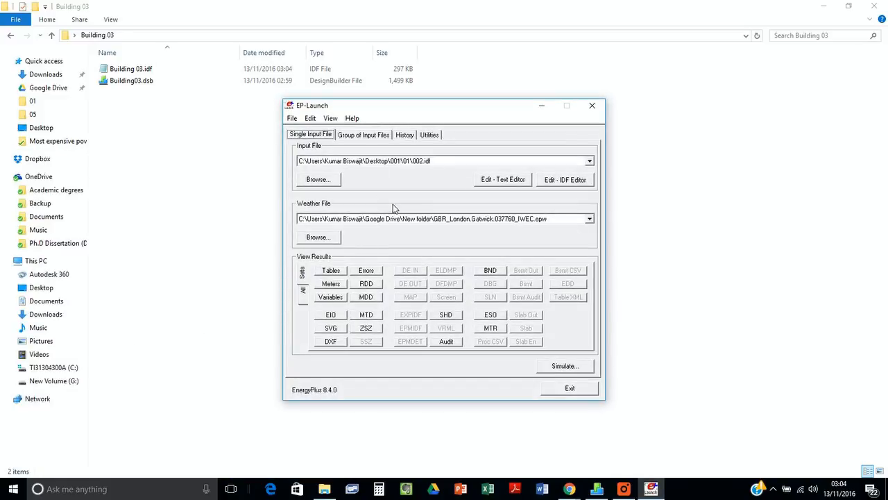
- Choose Building 01.idf from the desktop's Building 01 folder as the single input file
{"action": "left_click", "coordinate": [323, 180]}
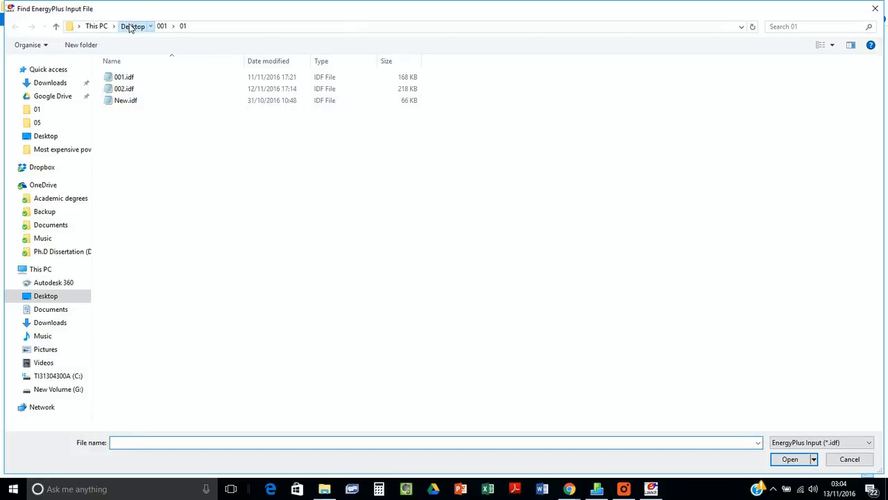
{"action": "left_click", "coordinate": [129, 28]}
{"action": "double_click", "coordinate": [188, 110]}
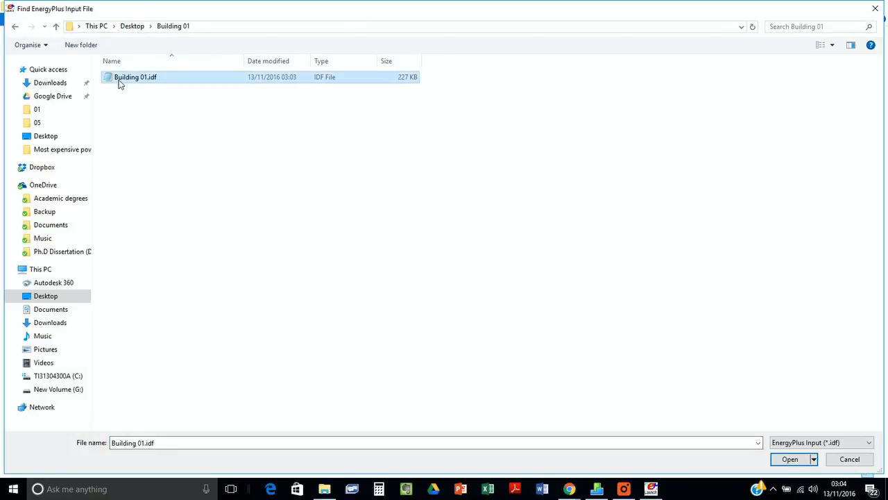
{"action": "double_click", "coordinate": [132, 77]}
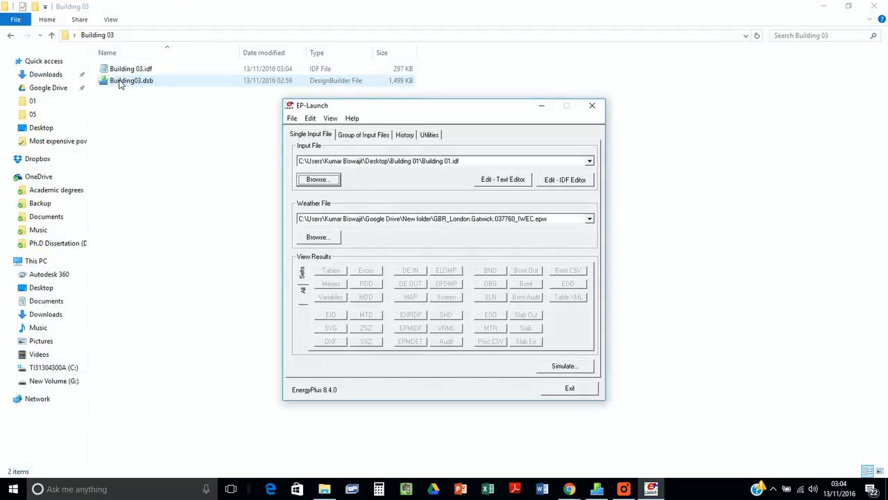
- Choose GBR_London.Gatwick.037760_IWEC.epw as the weather file for the simulation
{"action": "left_click", "coordinate": [319, 237]}
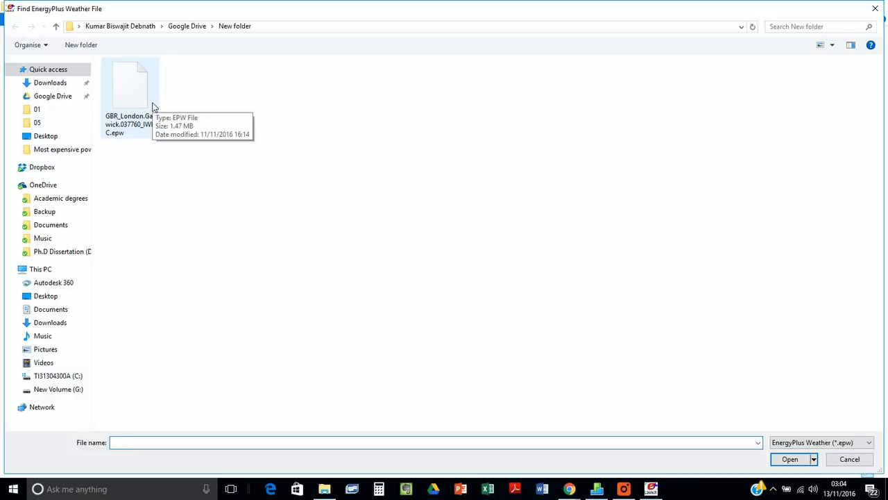
{"action": "left_click", "coordinate": [154, 108]}
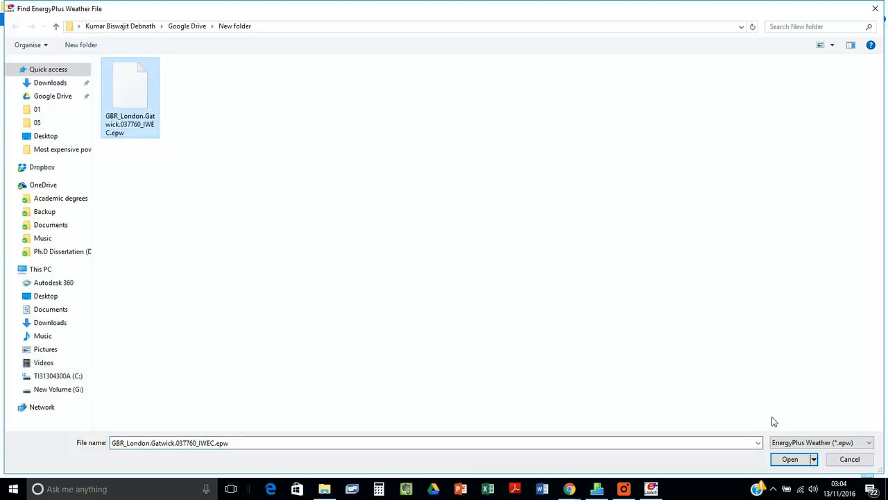
{"action": "left_click", "coordinate": [791, 459]}
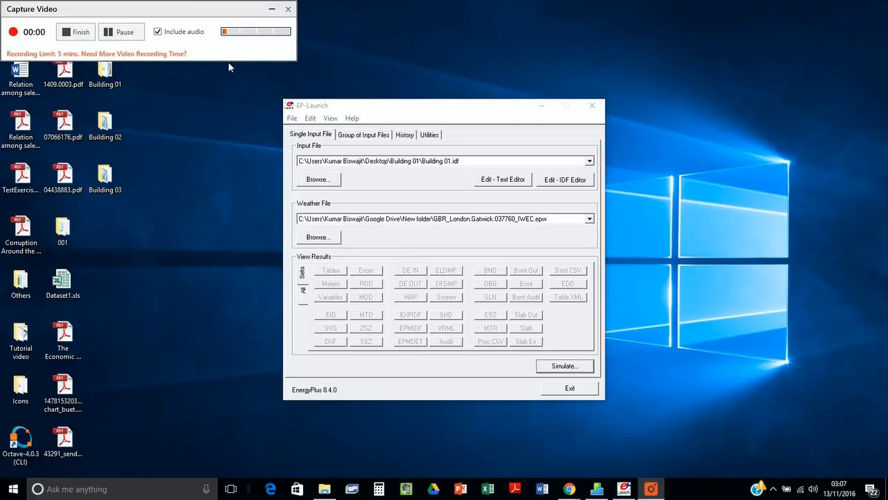
- Run the Building 01 simulation, accepting the file version difference, and dismiss the run status report
{"action": "left_click", "coordinate": [271, 9]}
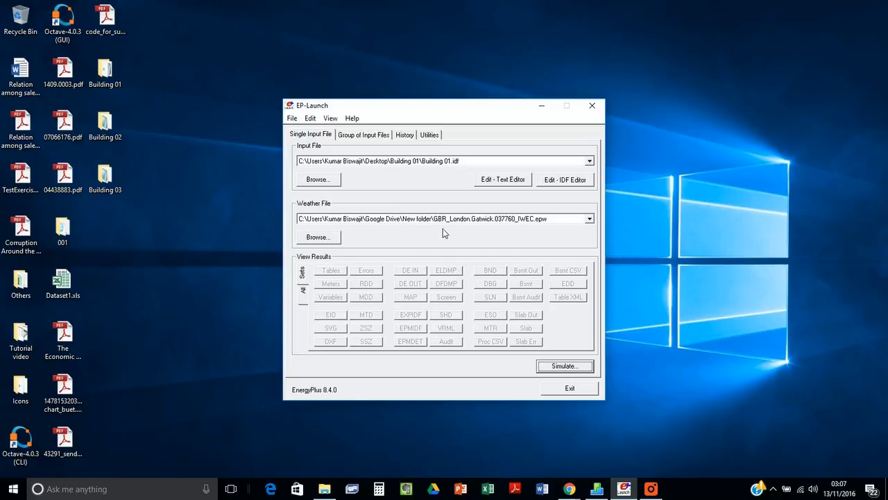
{"action": "left_click", "coordinate": [565, 367]}
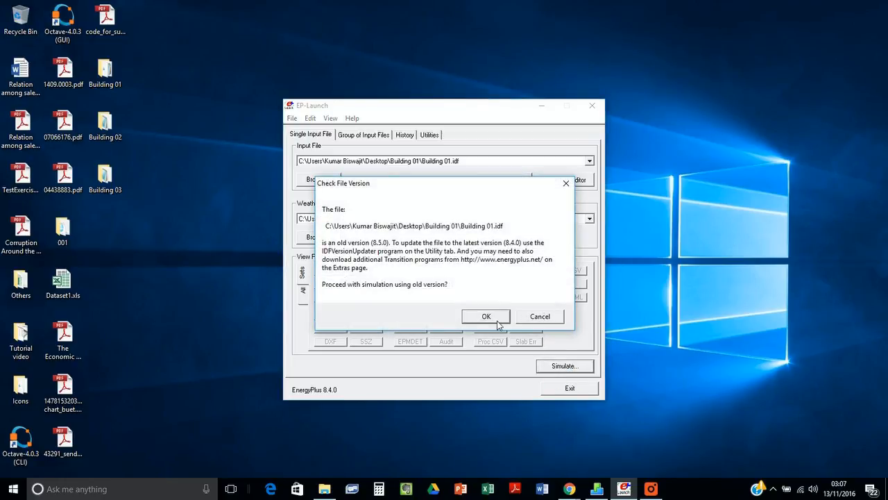
{"action": "left_click", "coordinate": [495, 317]}
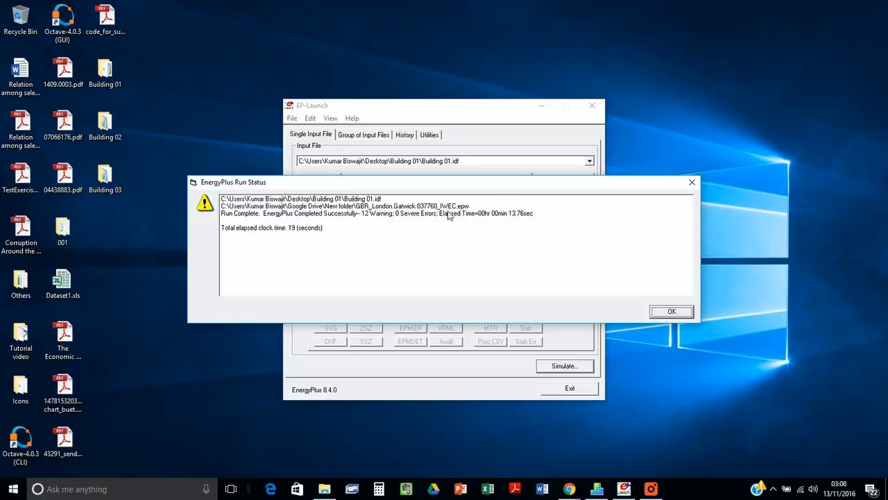
{"action": "left_click", "coordinate": [669, 312]}
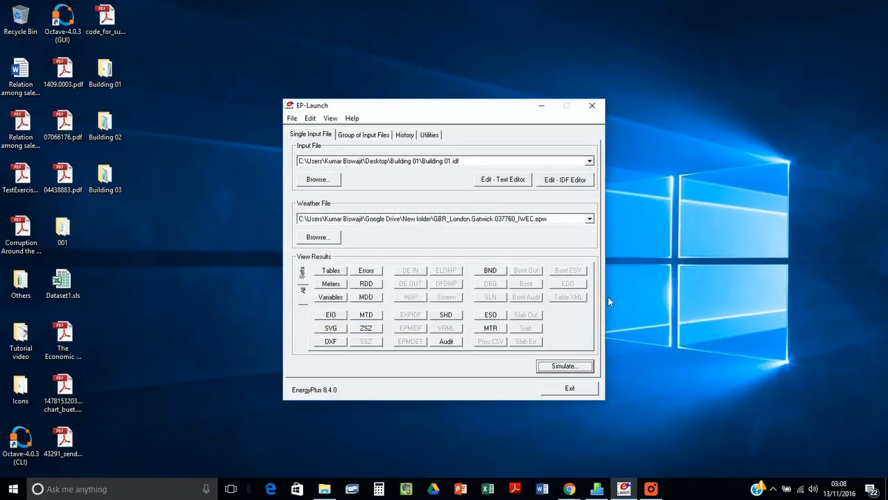
- Open the Building 01 variables results in Excel and fit the daily electricity, equipment, lighting, district cooling and district heating columns to their contents
{"action": "left_click", "coordinate": [339, 300]}
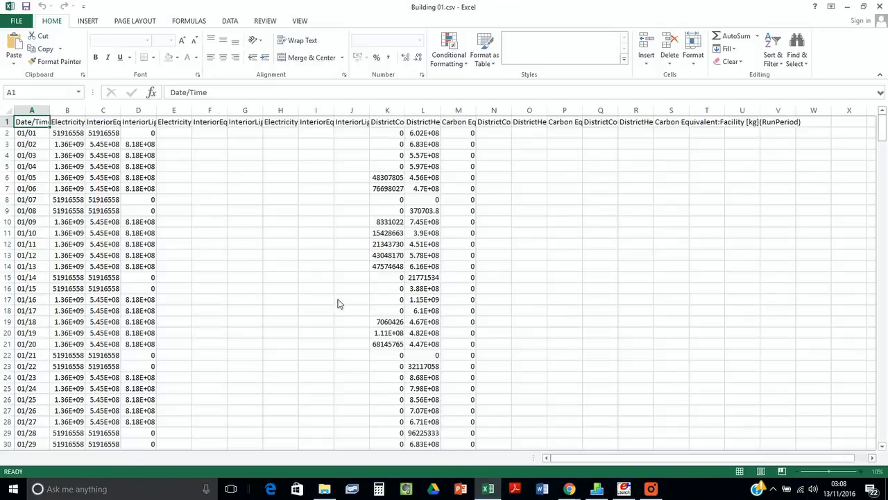
{"action": "double_click", "coordinate": [85, 111]}
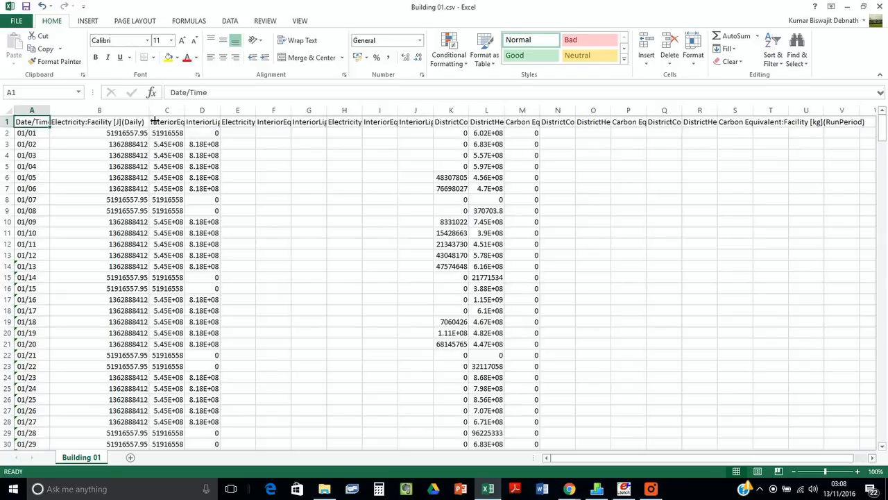
{"action": "double_click", "coordinate": [186, 111]}
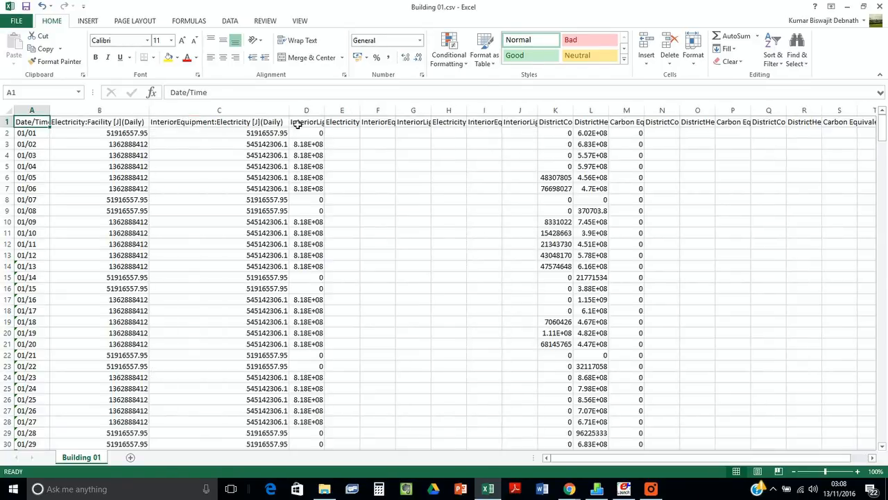
{"action": "double_click", "coordinate": [324, 111]}
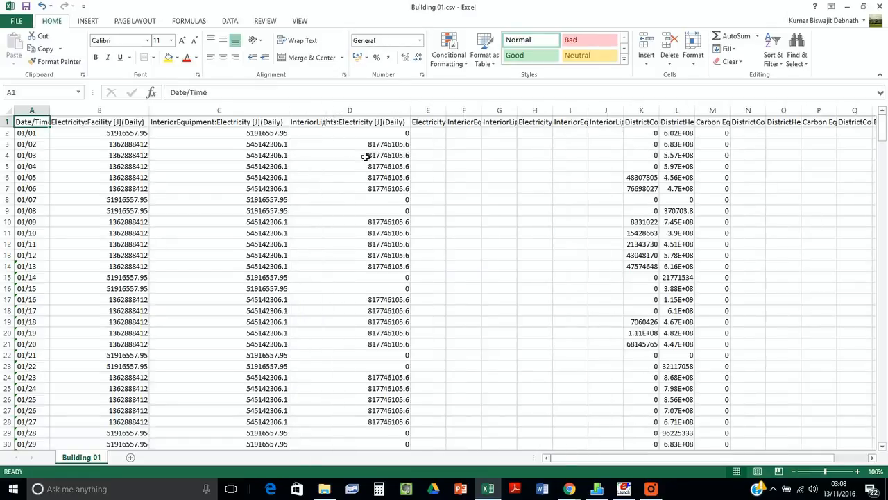
{"action": "double_click", "coordinate": [658, 111]}
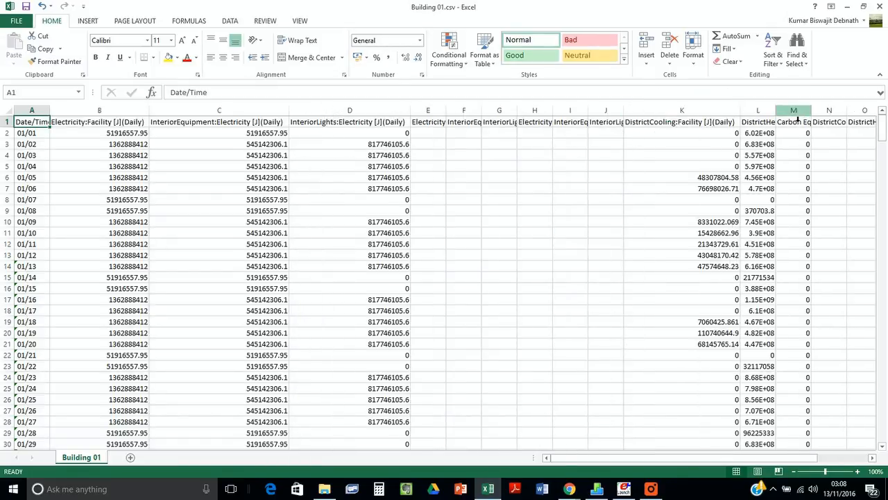
{"action": "double_click", "coordinate": [776, 111]}
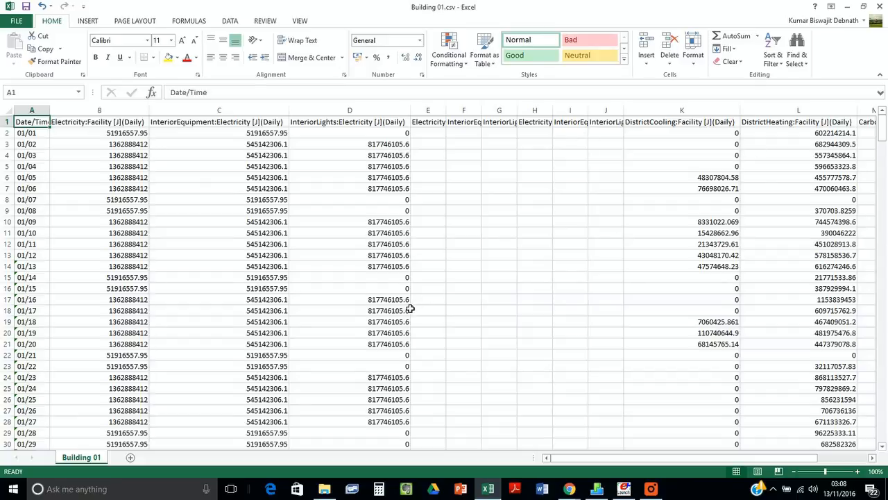
- Review the daily energy results in Building 01.csv and close the workbook without saving
{"action": "scroll", "coordinate": [554, 245], "scroll_direction": "down", "scroll_amount": 2}
{"action": "scroll", "coordinate": [539, 235], "scroll_direction": "up", "scroll_amount": 2}
{"action": "scroll", "coordinate": [305, 165], "scroll_direction": "down", "scroll_amount": 3}
{"action": "scroll", "coordinate": [309, 167], "scroll_direction": "up", "scroll_amount": 3}
{"action": "left_click", "coordinate": [879, 6]}
{"action": "left_click", "coordinate": [448, 257]}
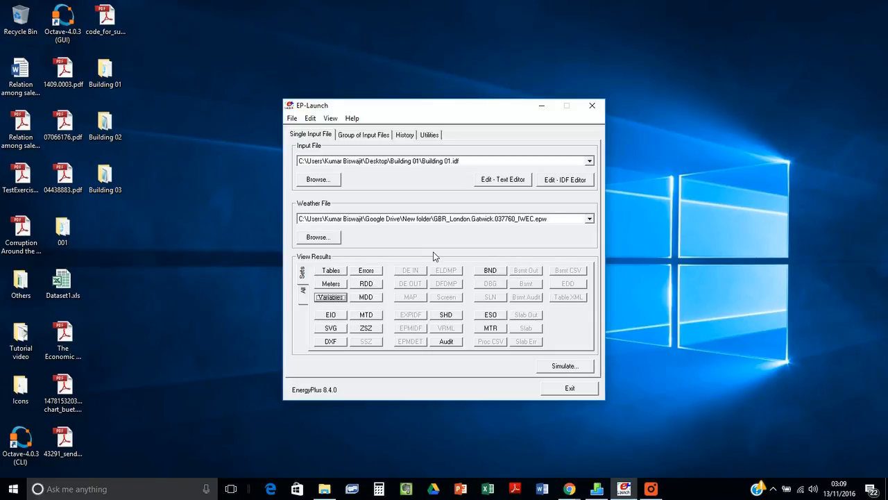
- Open the RDD output variable list for Building 01 in a maximized Notepad window and examine the available variables
{"action": "left_click", "coordinate": [367, 285]}
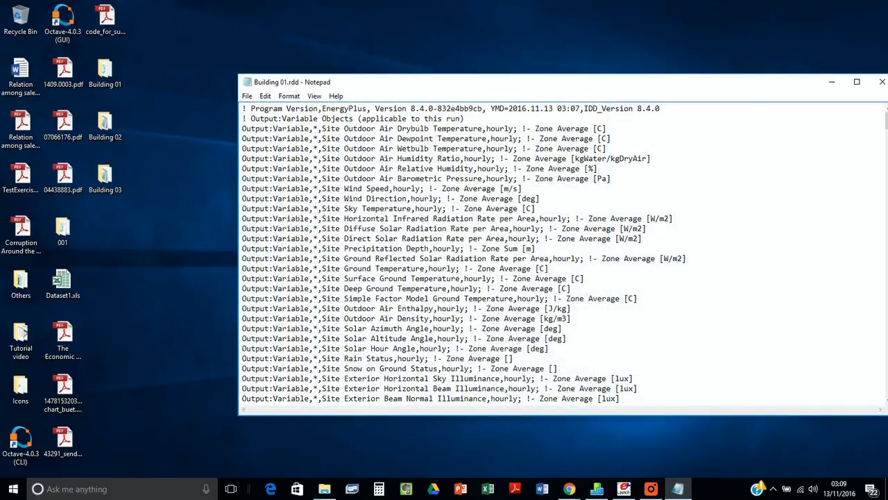
{"action": "double_click", "coordinate": [407, 85]}
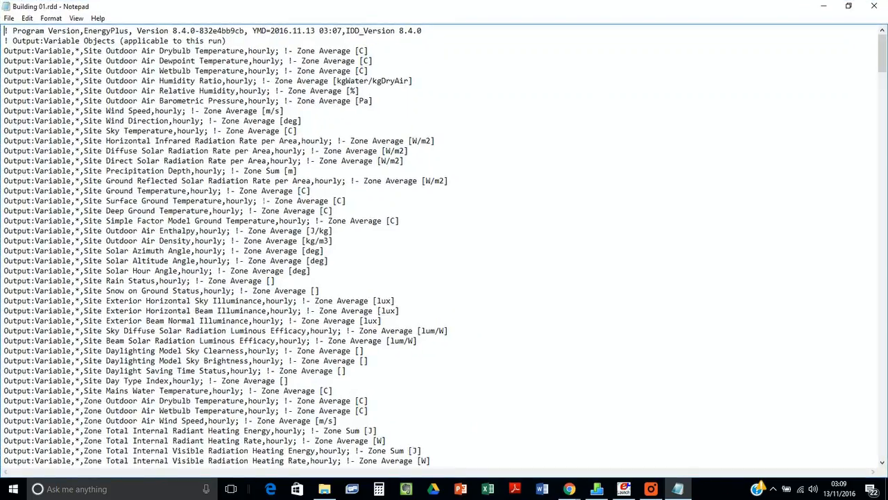
{"action": "scroll", "coordinate": [259, 201], "scroll_direction": "down", "scroll_amount": 6}
{"action": "scroll", "coordinate": [259, 202], "scroll_direction": "down", "scroll_amount": 14}
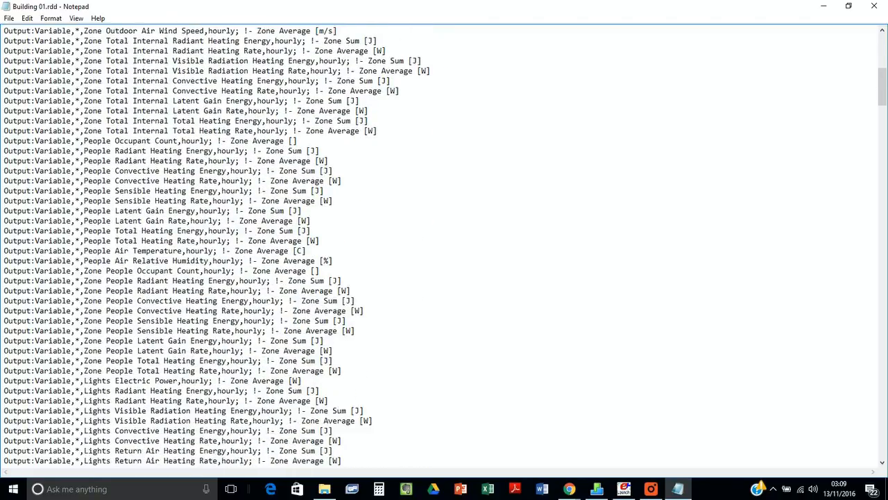
{"action": "scroll", "coordinate": [444, 244], "scroll_direction": "down", "scroll_amount": 9}
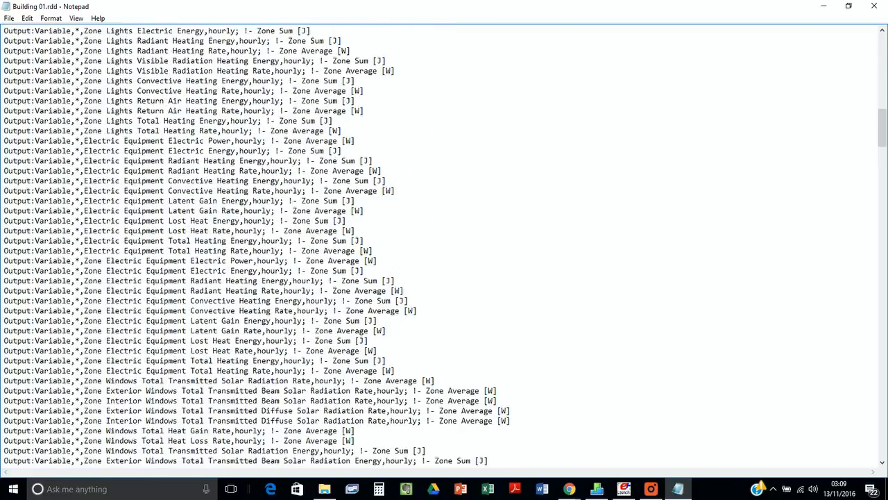
{"action": "scroll", "coordinate": [444, 244], "scroll_direction": "down", "scroll_amount": 14}
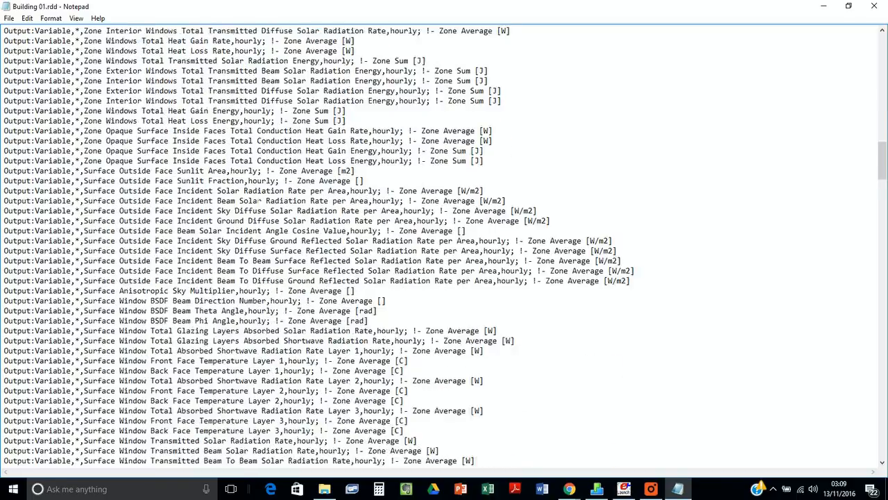
{"action": "scroll", "coordinate": [259, 201], "scroll_direction": "down", "scroll_amount": 20}
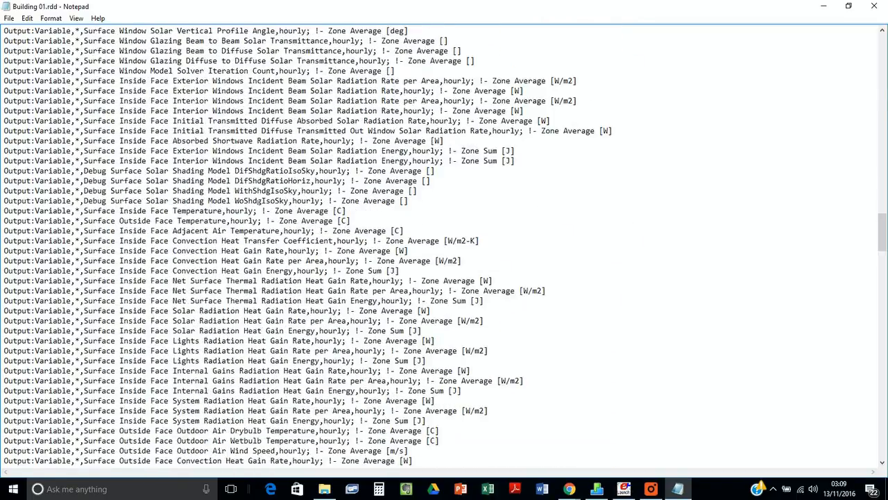
{"action": "scroll", "coordinate": [259, 200], "scroll_direction": "down", "scroll_amount": 5}
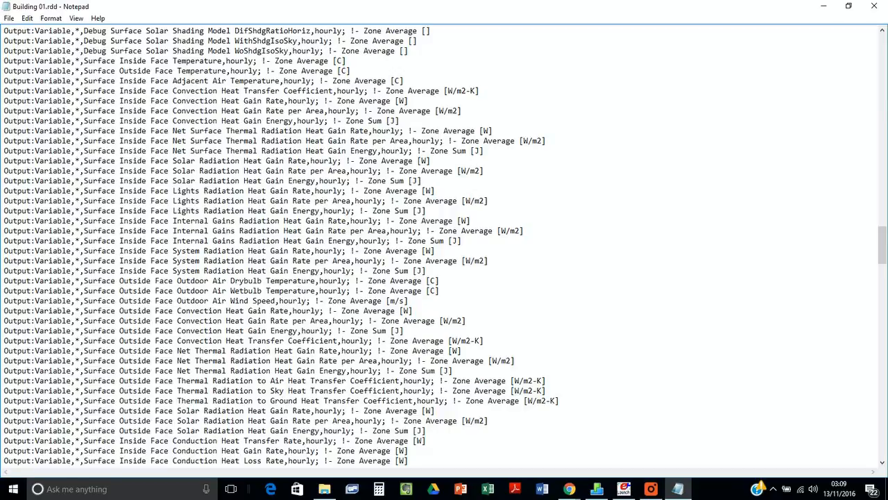
{"action": "scroll", "coordinate": [444, 244], "scroll_direction": "down", "scroll_amount": 6}
{"action": "scroll", "coordinate": [444, 244], "scroll_direction": "down", "scroll_amount": 2}
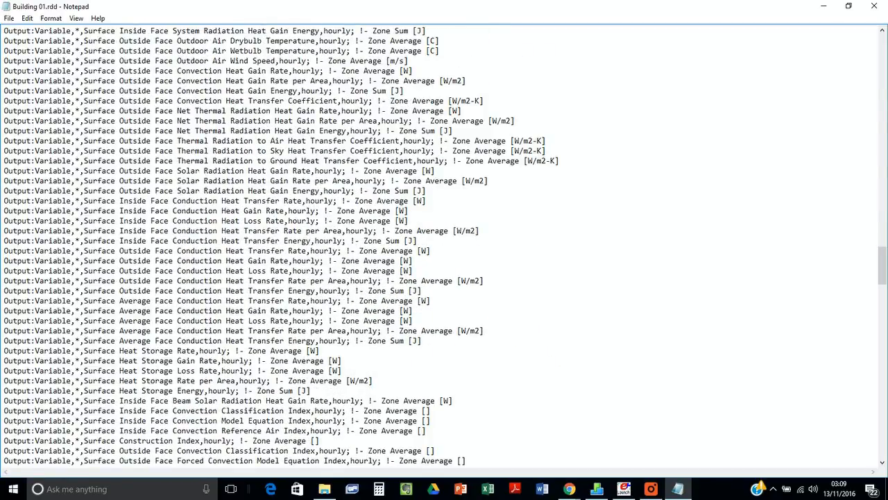
{"action": "scroll", "coordinate": [164, 180], "scroll_direction": "down", "scroll_amount": 8}
{"action": "scroll", "coordinate": [165, 180], "scroll_direction": "down", "scroll_amount": 11}
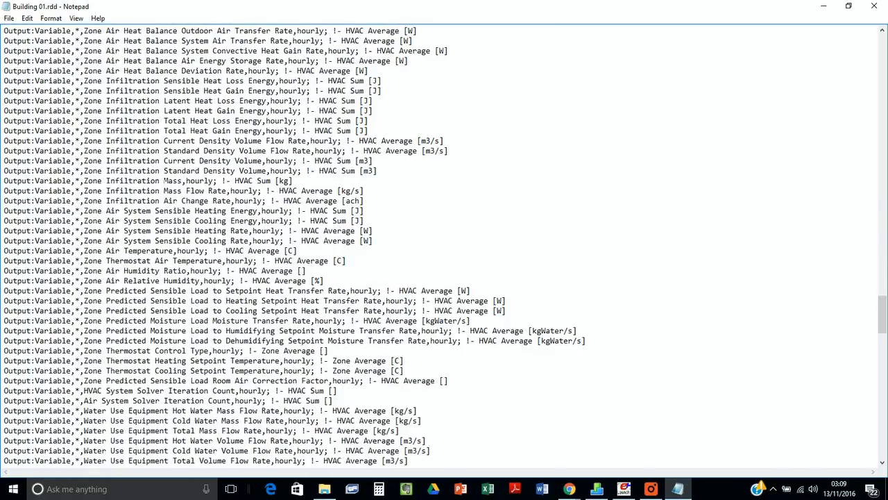
{"action": "scroll", "coordinate": [164, 181], "scroll_direction": "down", "scroll_amount": 1}
{"action": "scroll", "coordinate": [165, 181], "scroll_direction": "down", "scroll_amount": 2}
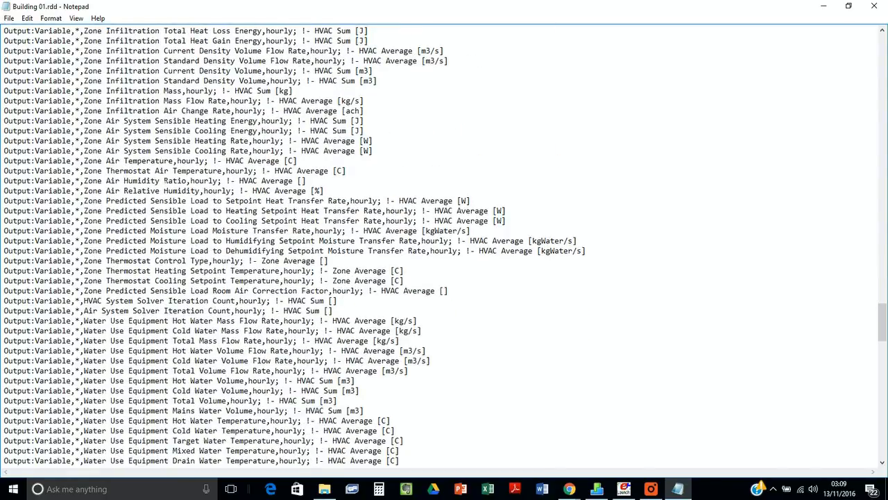
{"action": "scroll", "coordinate": [444, 246], "scroll_direction": "down", "scroll_amount": 3}
{"action": "scroll", "coordinate": [444, 246], "scroll_direction": "down", "scroll_amount": 4}
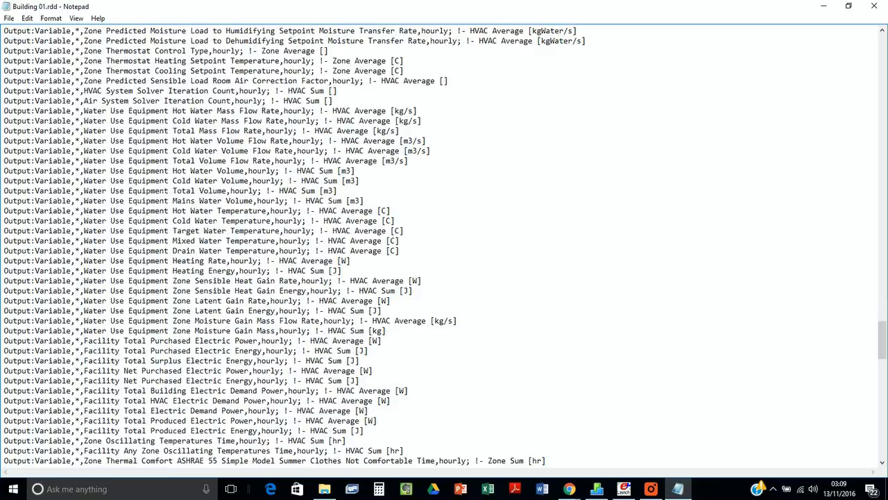
{"action": "scroll", "coordinate": [444, 247], "scroll_direction": "down", "scroll_amount": 7}
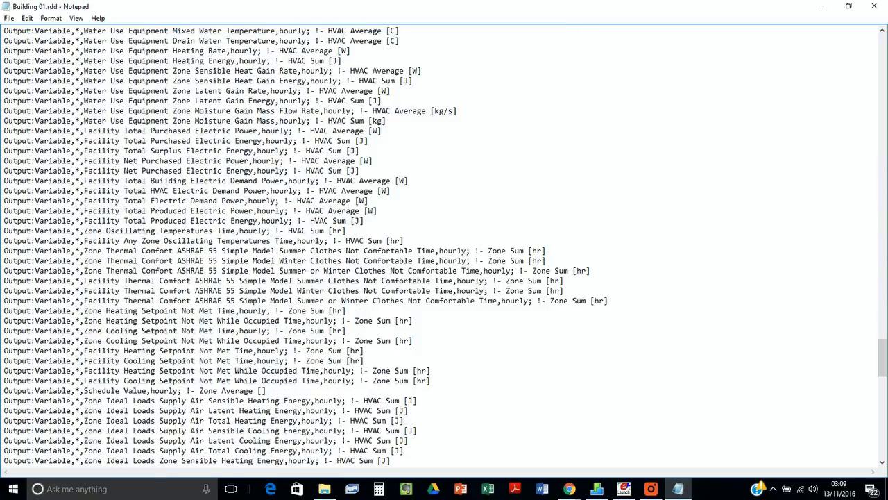
{"action": "scroll", "coordinate": [885, 382], "scroll_direction": "down", "scroll_amount": 7}
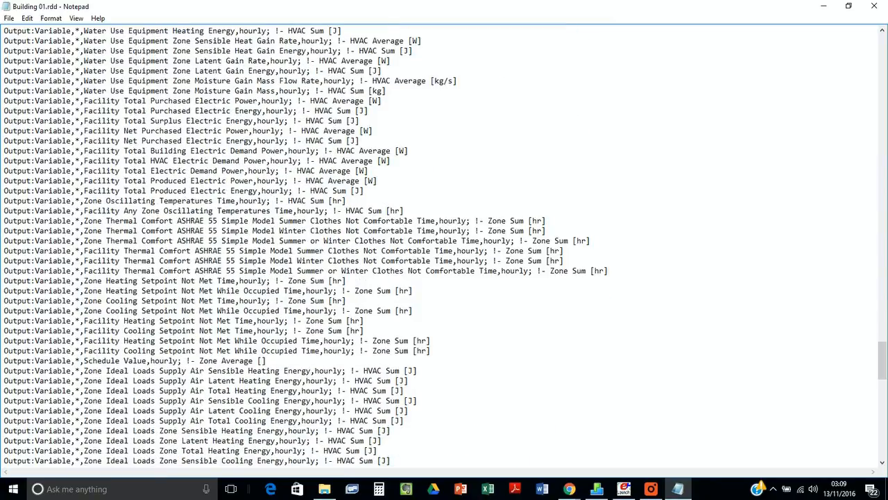
- Copy the hourly Site Outdoor Air Drybulb Temperature output variable line from the start of Building 01.rdd and close the file
{"action": "key", "text": "ctrl+Home"}
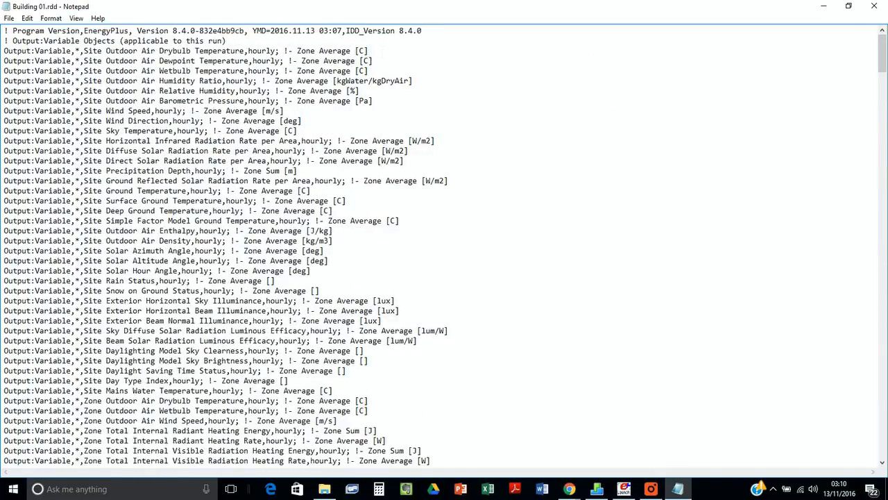
{"action": "left_click_drag", "start_coordinate": [368, 51], "coordinate": [5, 51]}
{"action": "key", "text": "ctrl+c"}
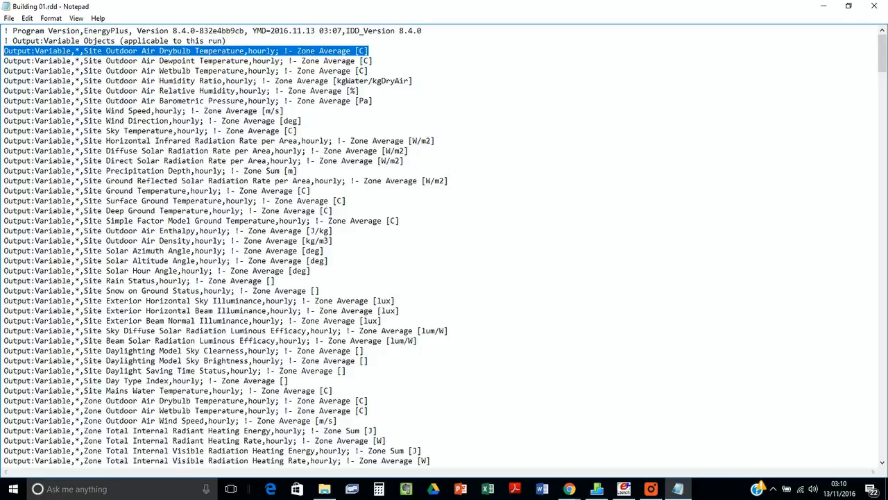
{"action": "left_click", "coordinate": [868, 8]}
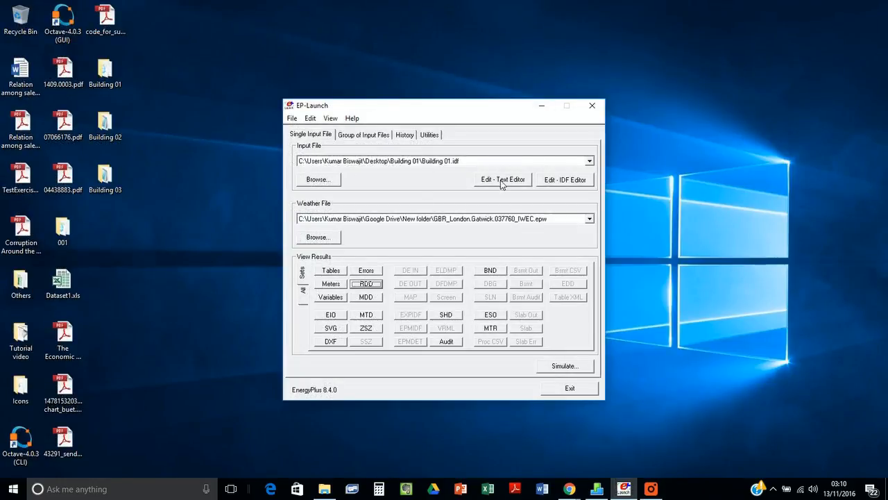
- Paste the copied variable line into Building 01.idf below the OutputControl:IlluminanceMap:Style entry, with a blank line above it, using the text editor
{"action": "left_click", "coordinate": [503, 179]}
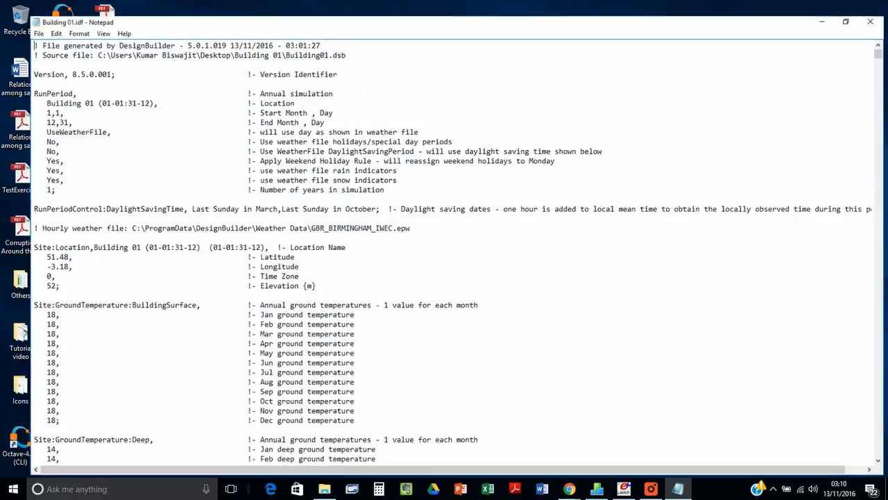
{"action": "double_click", "coordinate": [362, 85]}
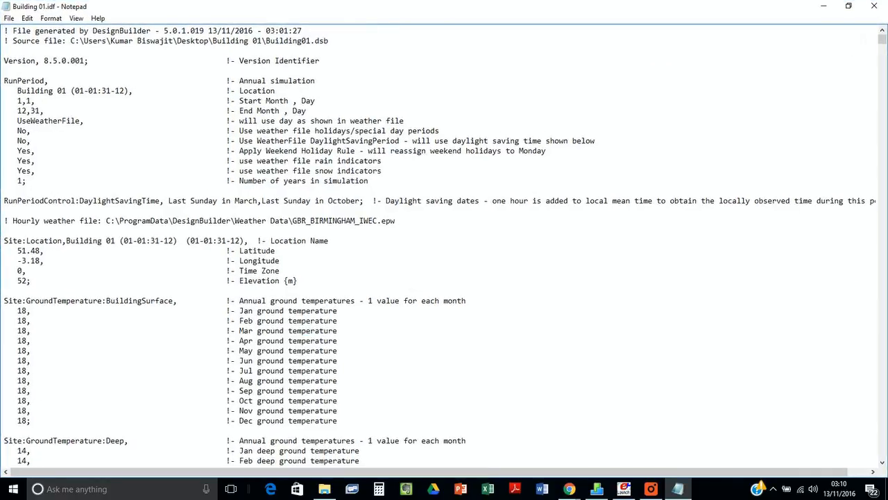
{"action": "left_click_drag", "start_coordinate": [884, 43], "coordinate": [882, 452]}
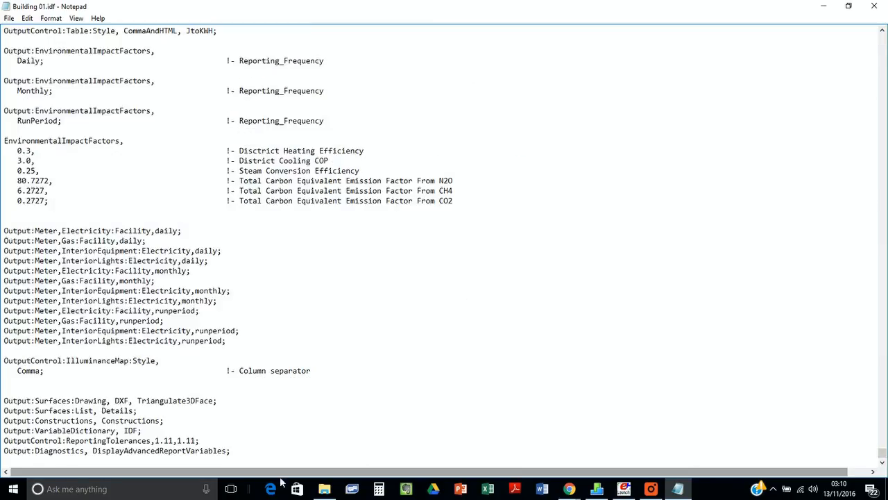
{"action": "left_click", "coordinate": [229, 382]}
{"action": "key", "text": "ctrl+v"}
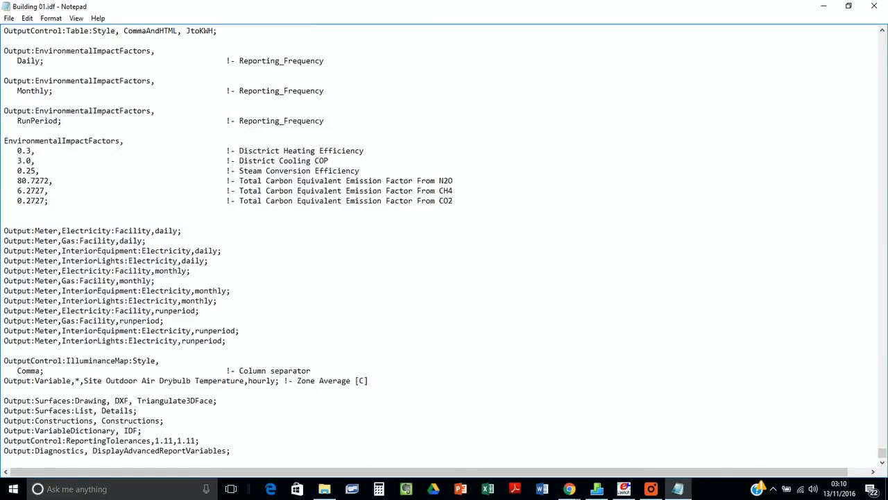
{"action": "key", "text": "Return"}
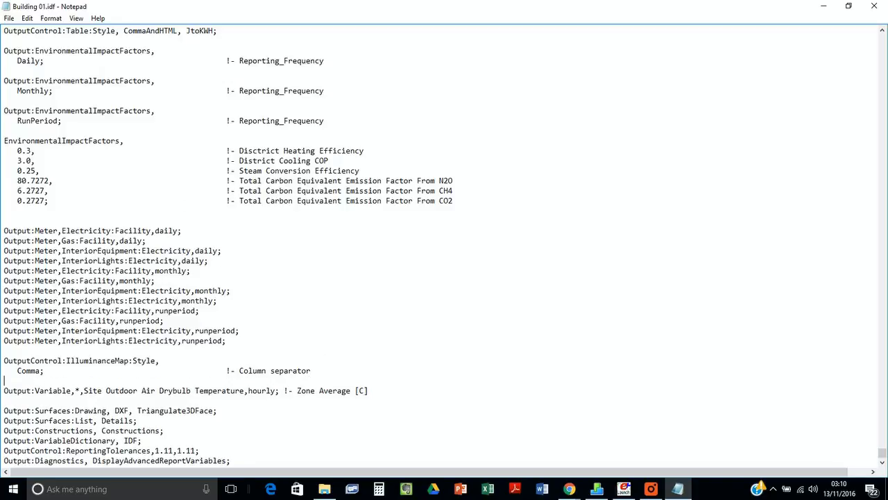
- Save the edited Building 01.idf and close it
{"action": "left_click", "coordinate": [9, 18]}
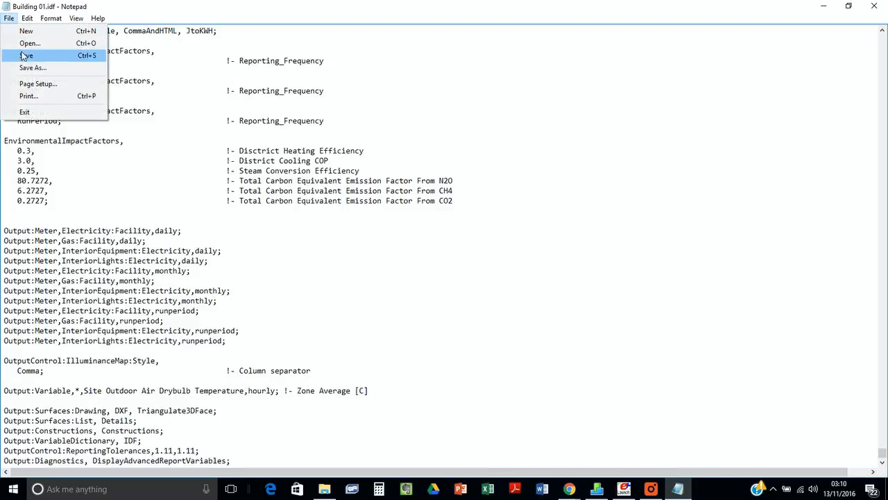
{"action": "left_click", "coordinate": [25, 55]}
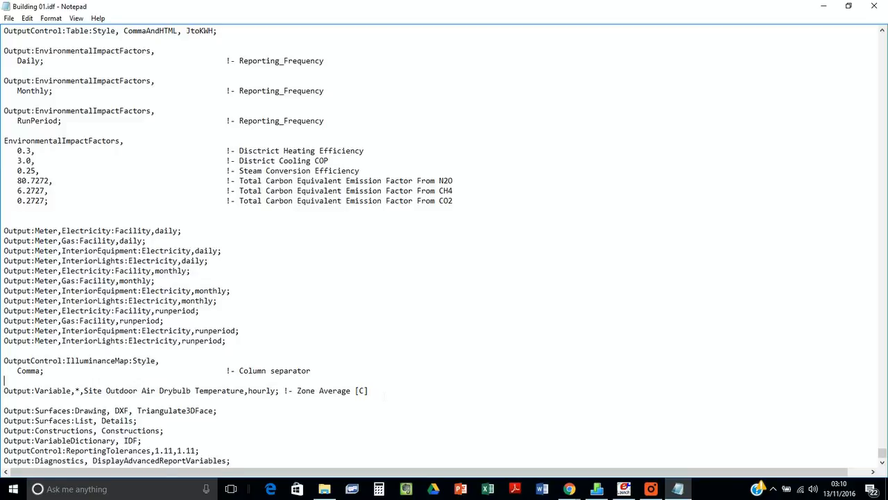
{"action": "left_click", "coordinate": [875, 8]}
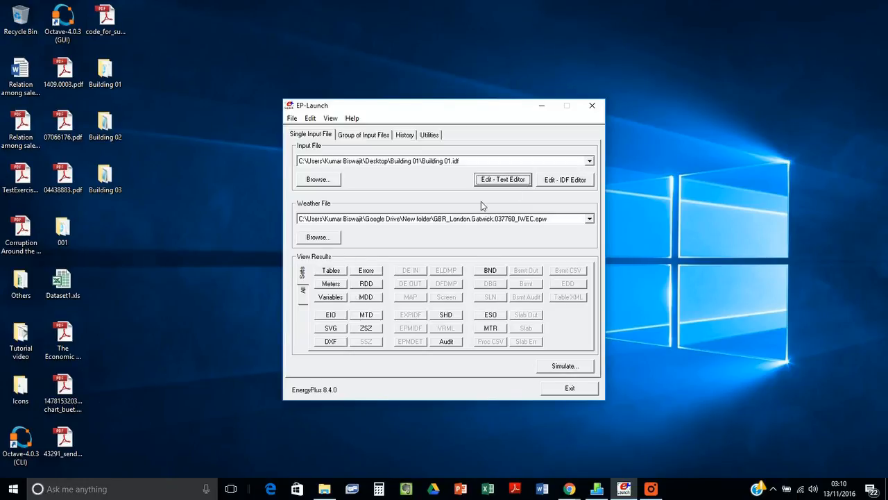
{"action": "left_click", "coordinate": [491, 182]}
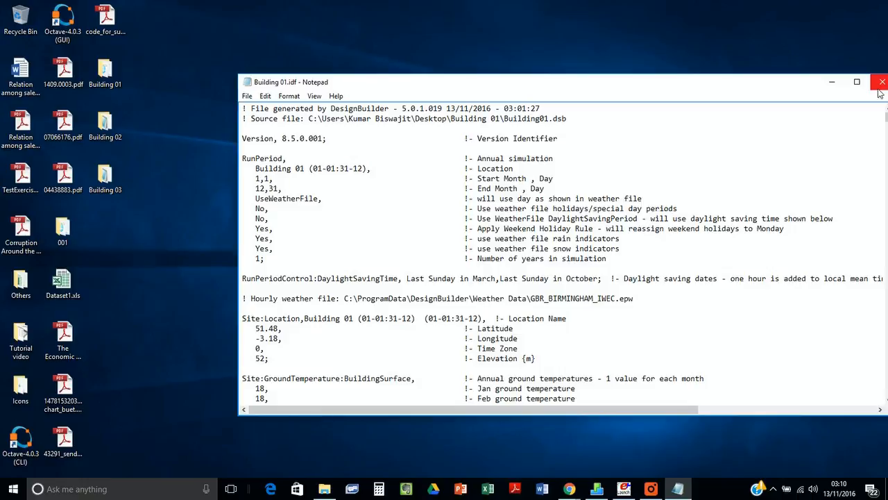
{"action": "left_click", "coordinate": [878, 79]}
- Choose Building 02.idf from the Building 02 folder on the Desktop as the simulation input file
{"action": "left_click", "coordinate": [325, 184]}
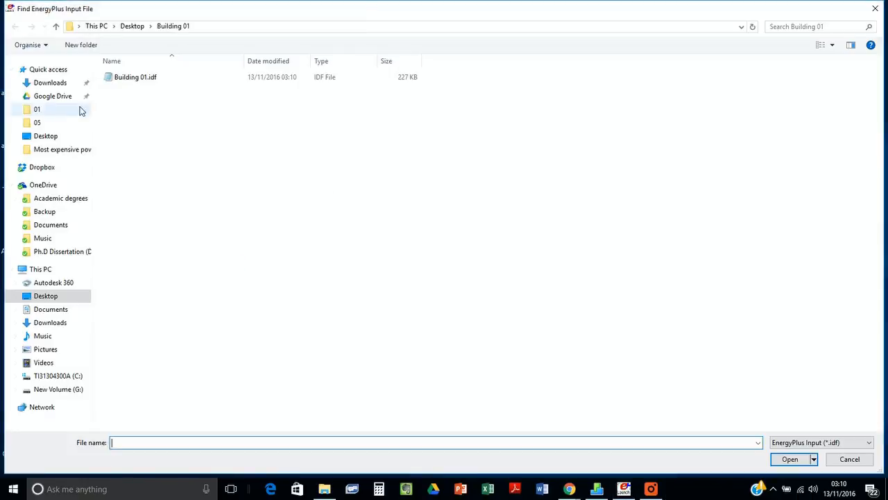
{"action": "left_click", "coordinate": [132, 27]}
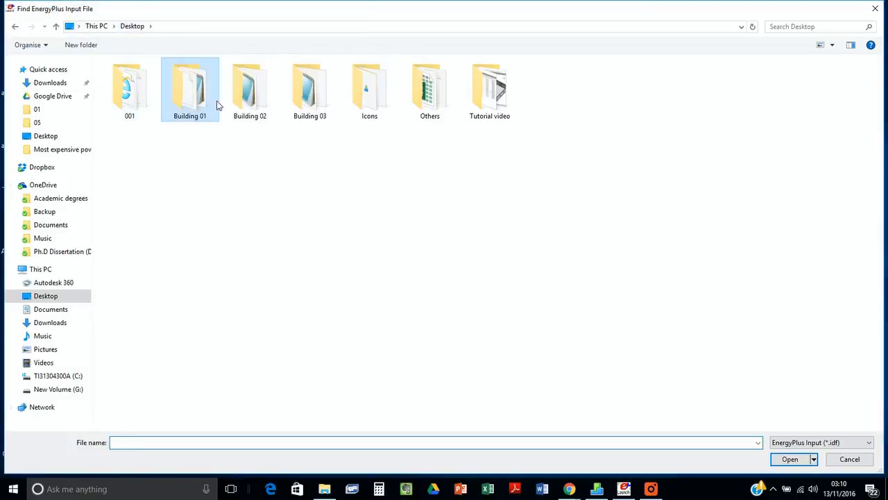
{"action": "double_click", "coordinate": [249, 90]}
{"action": "double_click", "coordinate": [162, 78]}
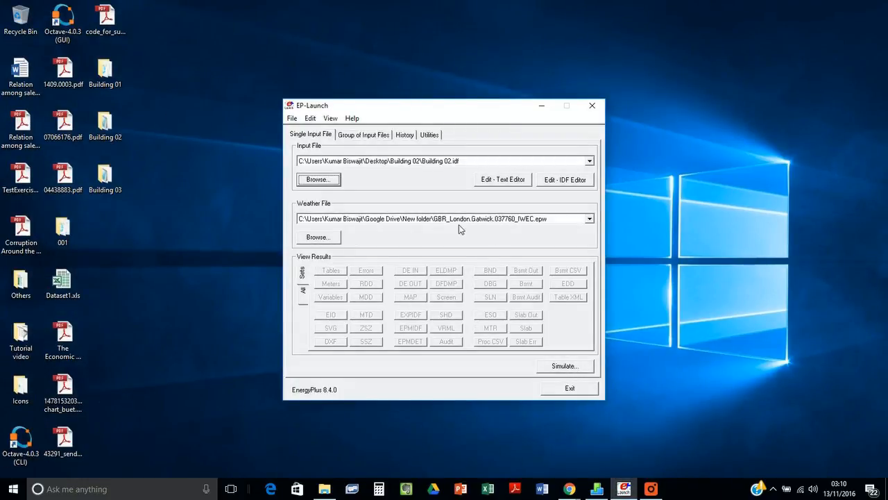
- Run the Building 02 simulation with the London Gatwick weather file and view its variables results in Excel, closing the workbook unchanged
{"action": "left_click", "coordinate": [554, 373]}
{"action": "left_click", "coordinate": [478, 318]}
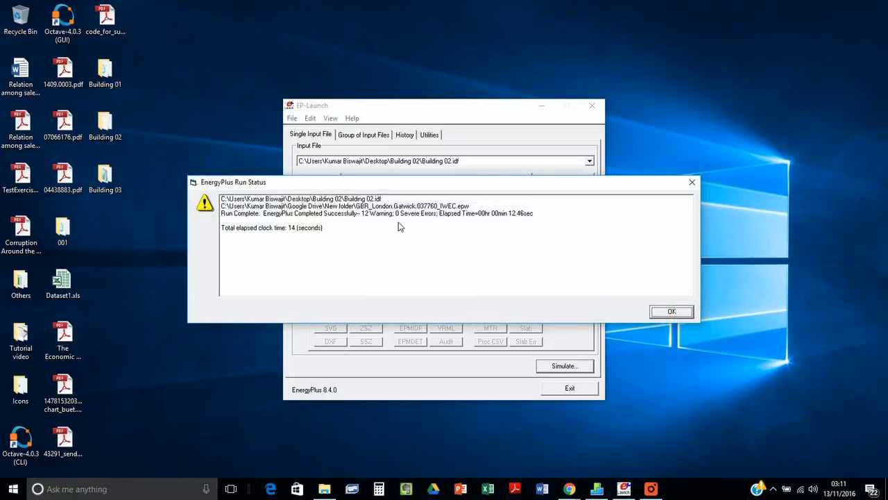
{"action": "left_click", "coordinate": [672, 311]}
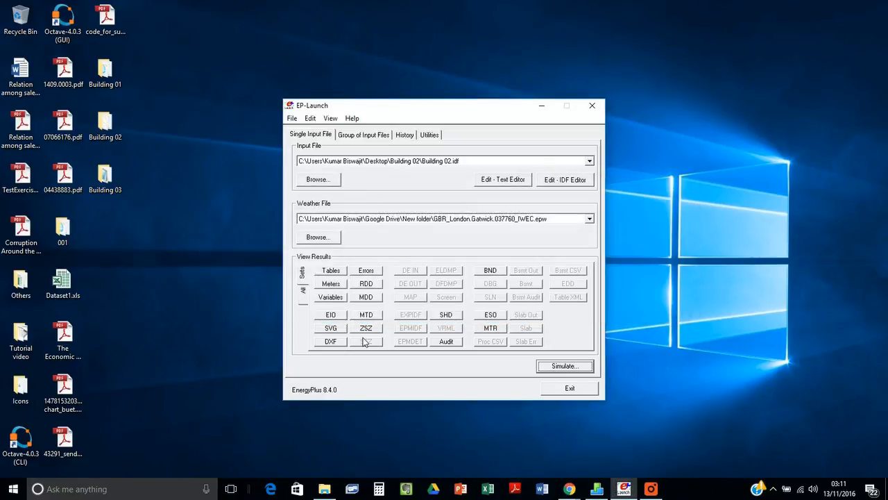
{"action": "left_click", "coordinate": [331, 297]}
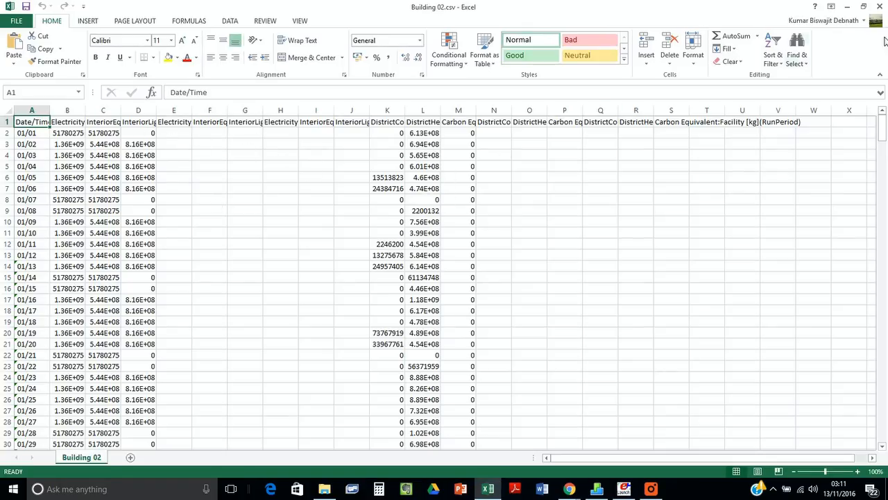
{"action": "left_click", "coordinate": [880, 7]}
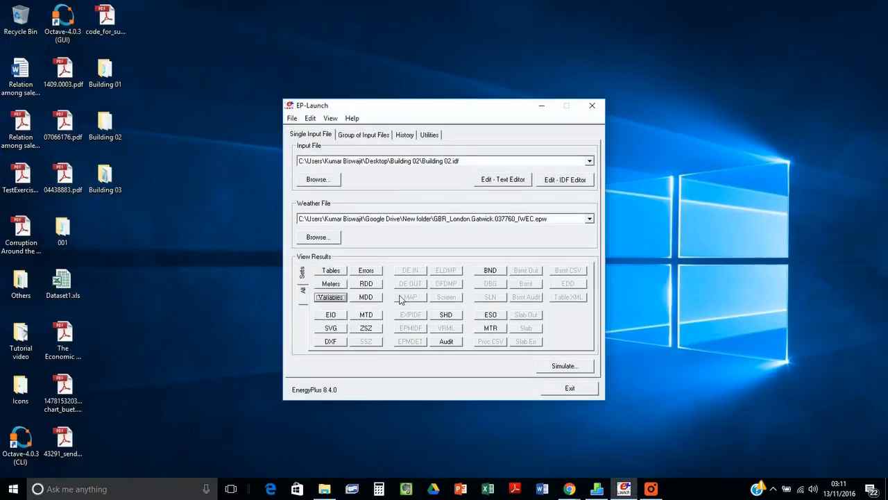
- Copy the hourly Site Outdoor Air Drybulb Temperature output variable line from Building 02.rdd and close the file
{"action": "left_click", "coordinate": [379, 285]}
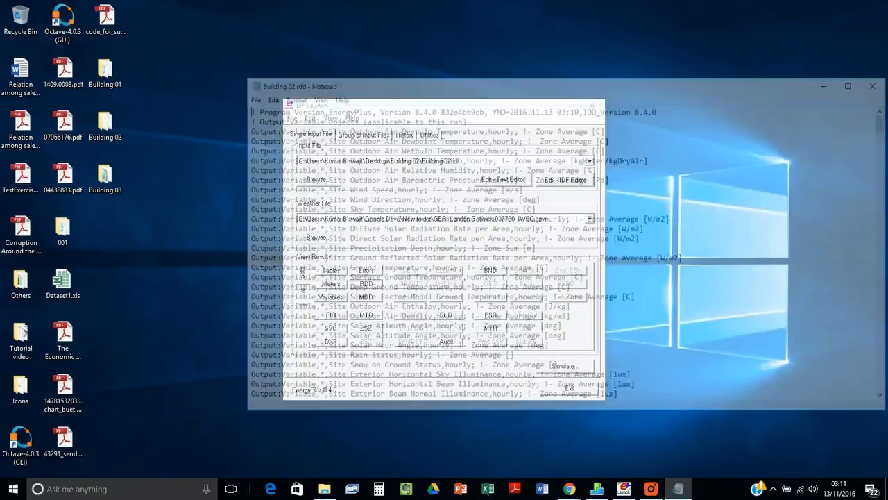
{"action": "left_click_drag", "start_coordinate": [608, 128], "coordinate": [242, 128]}
{"action": "key", "text": "ctrl+c"}
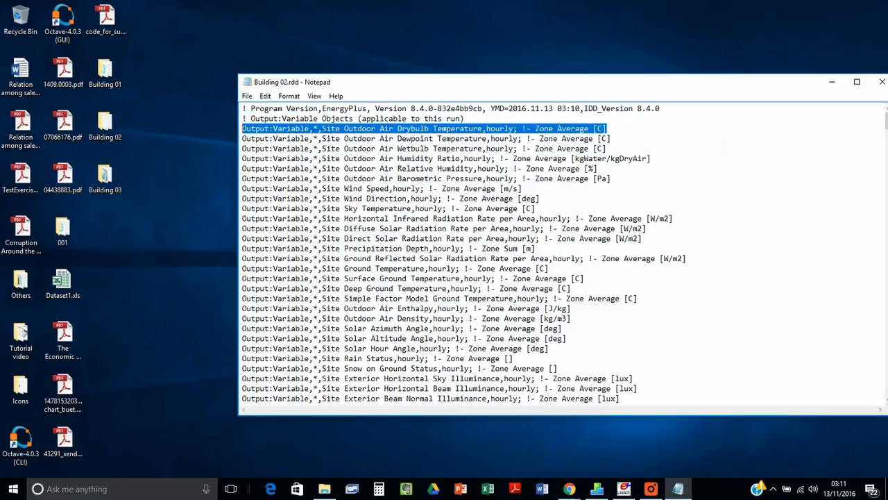
{"action": "left_click", "coordinate": [882, 85]}
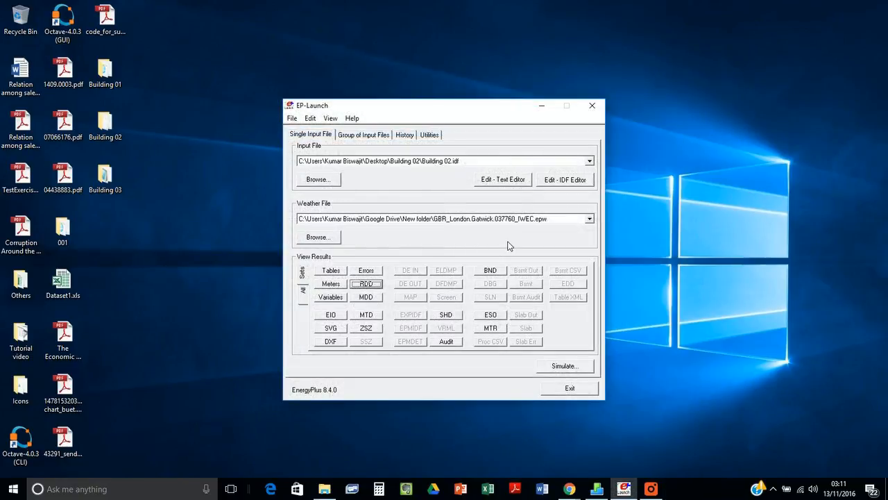
- Add the copied hourly Site Outdoor Air Drybulb Temperature line above the Output:Surfaces entries in Building 02.idf, saving and closing the file
{"action": "left_click", "coordinate": [525, 124]}
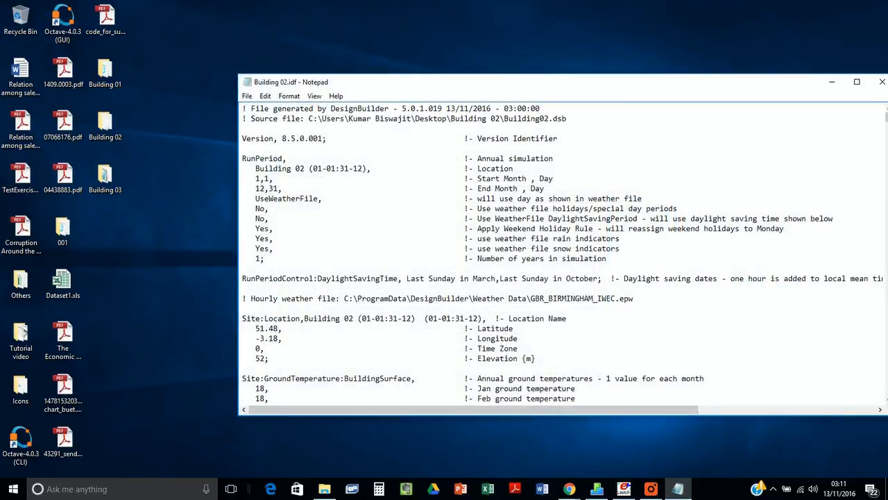
{"action": "left_click", "coordinate": [857, 82]}
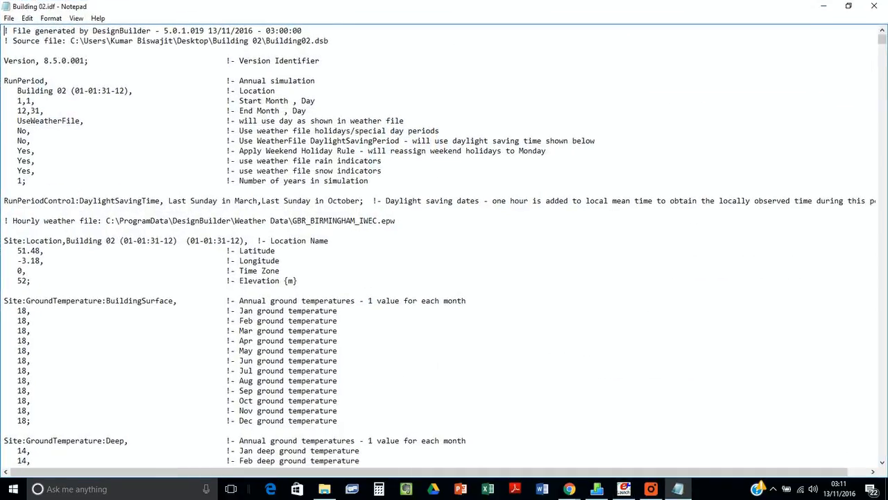
{"action": "left_click_drag", "start_coordinate": [883, 39], "coordinate": [883, 459]}
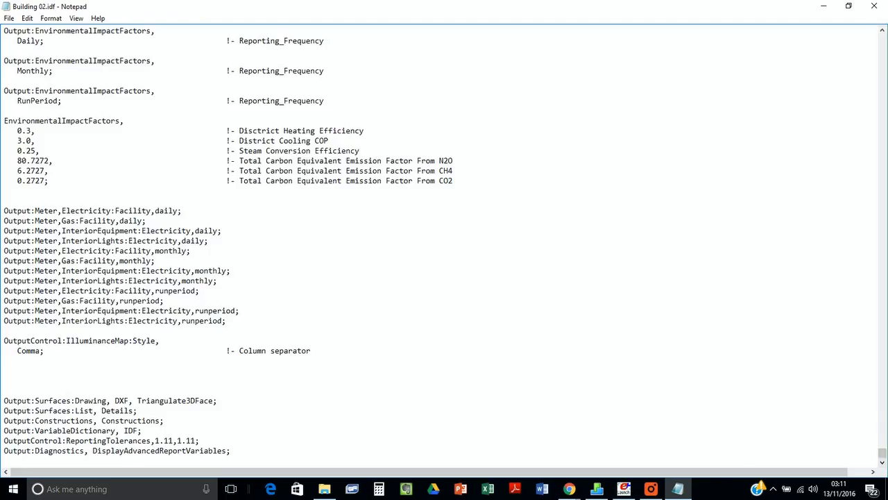
{"action": "key", "text": "ctrl+v"}
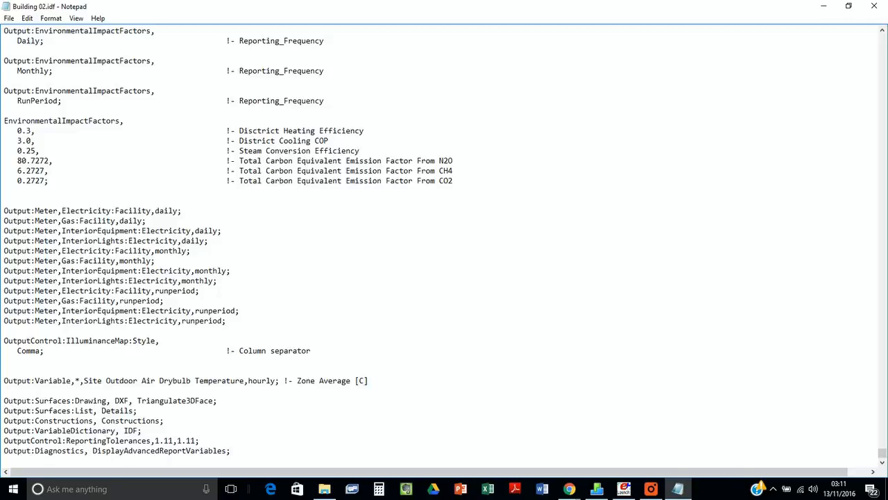
{"action": "left_click", "coordinate": [9, 18]}
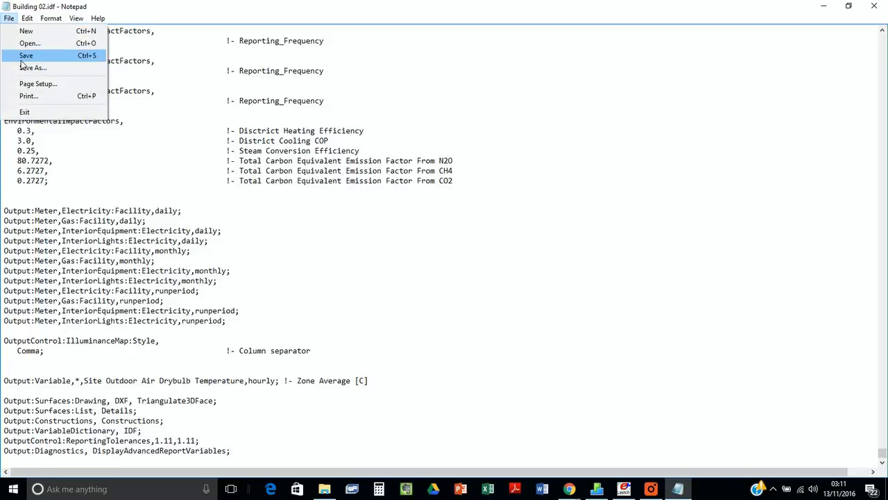
{"action": "left_click", "coordinate": [25, 55]}
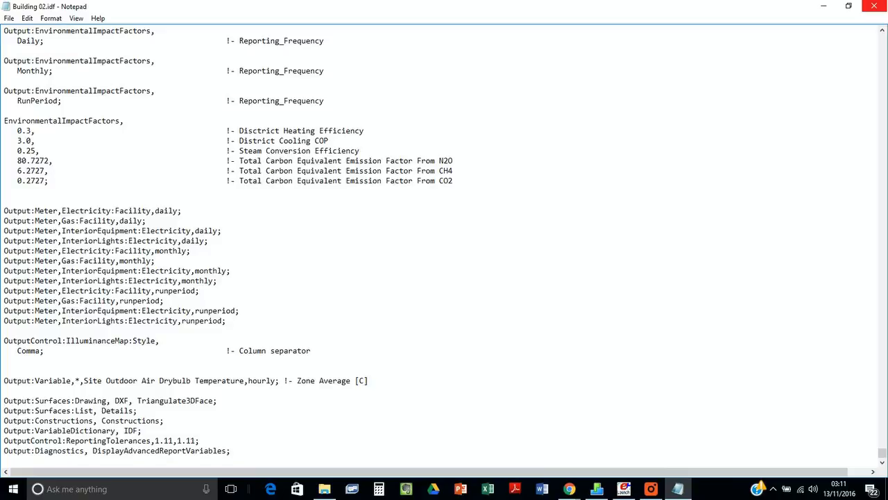
{"action": "left_click", "coordinate": [874, 6]}
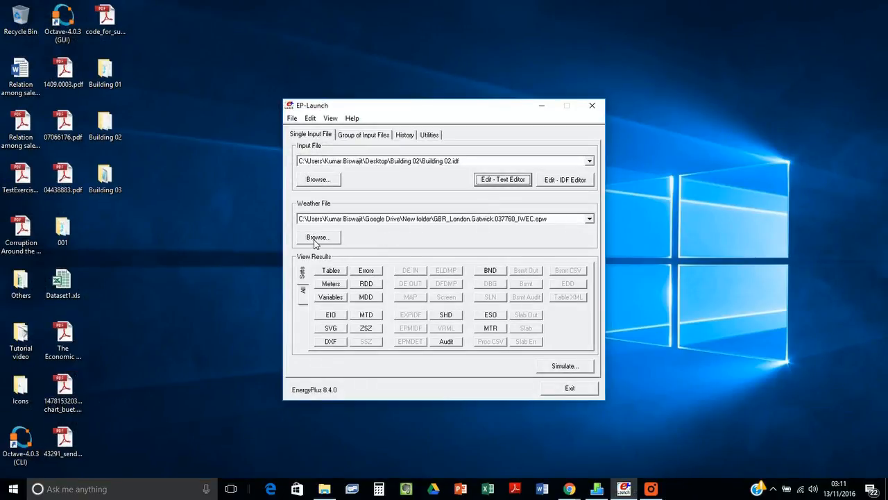
- Choose Building 03.idf from the Building 03 folder on the Desktop and run its simulation with the London Gatwick weather file
{"action": "left_click", "coordinate": [323, 181]}
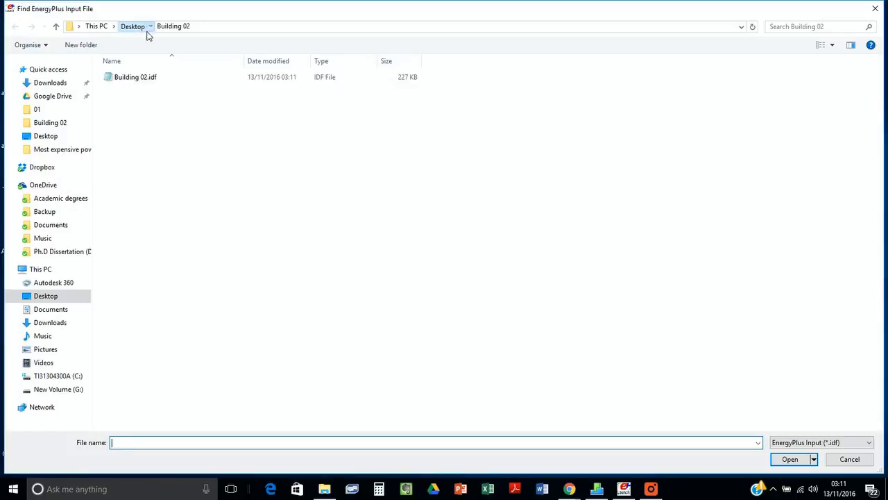
{"action": "left_click", "coordinate": [142, 29]}
{"action": "double_click", "coordinate": [305, 89]}
{"action": "double_click", "coordinate": [149, 78]}
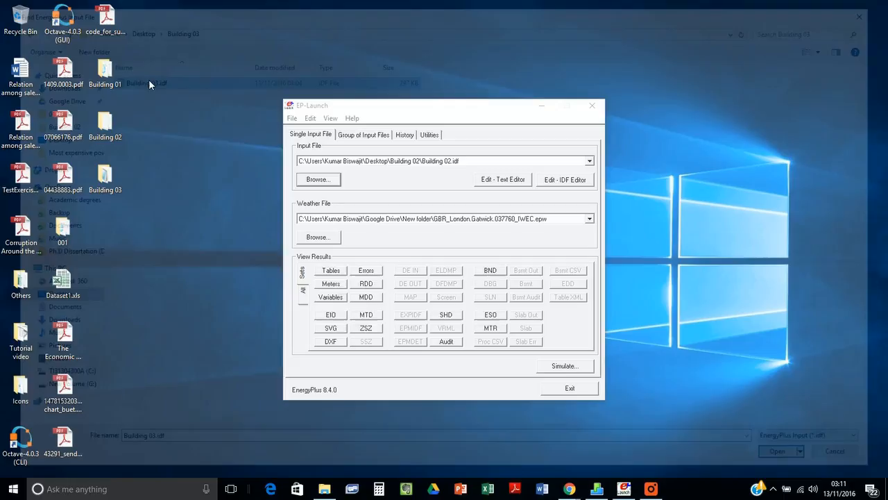
{"action": "left_click", "coordinate": [564, 366]}
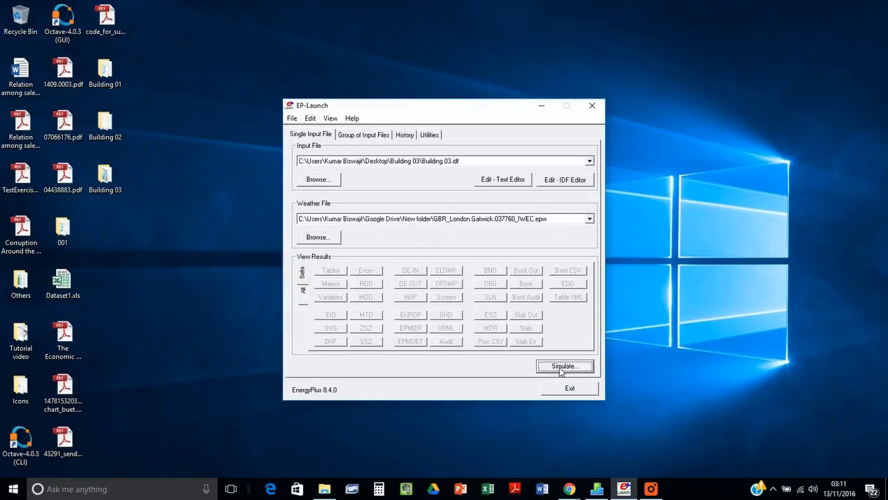
{"action": "left_click", "coordinate": [497, 317]}
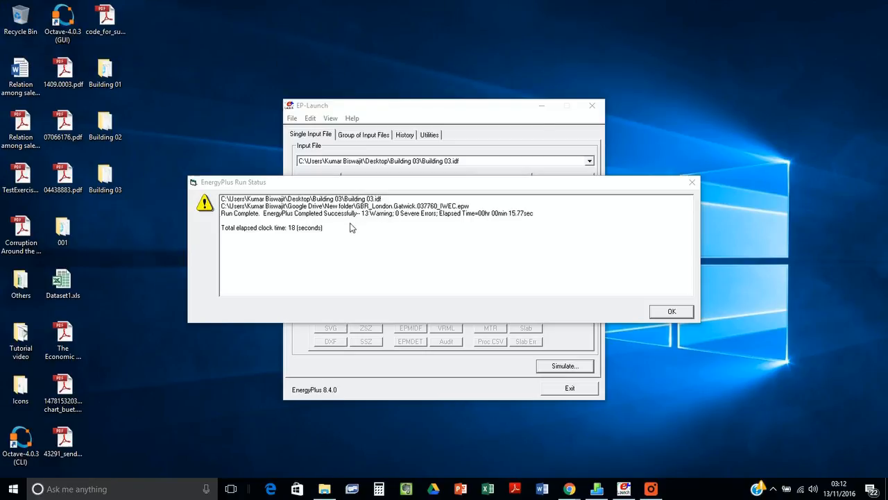
{"action": "left_click", "coordinate": [683, 317]}
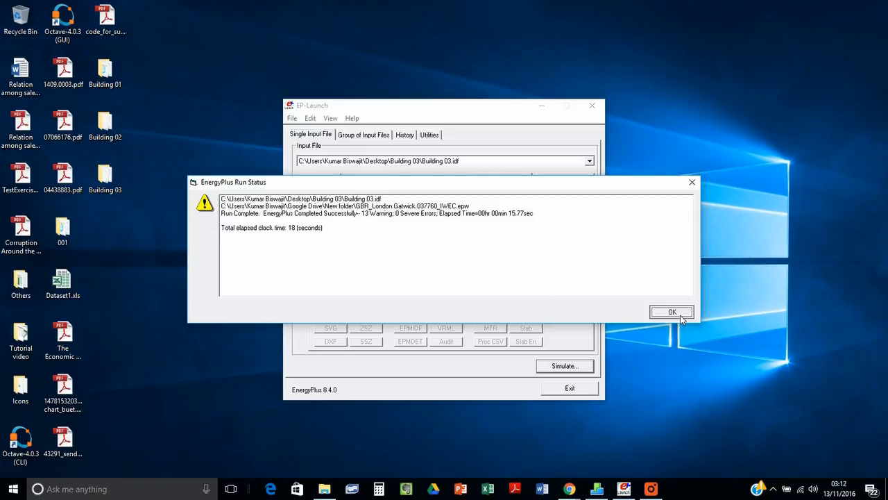
{"action": "left_click", "coordinate": [680, 315]}
- View the Building 03 variables results in Excel, widening the Electricity:Facility column, and close the workbook without saving
{"action": "left_click", "coordinate": [339, 298]}
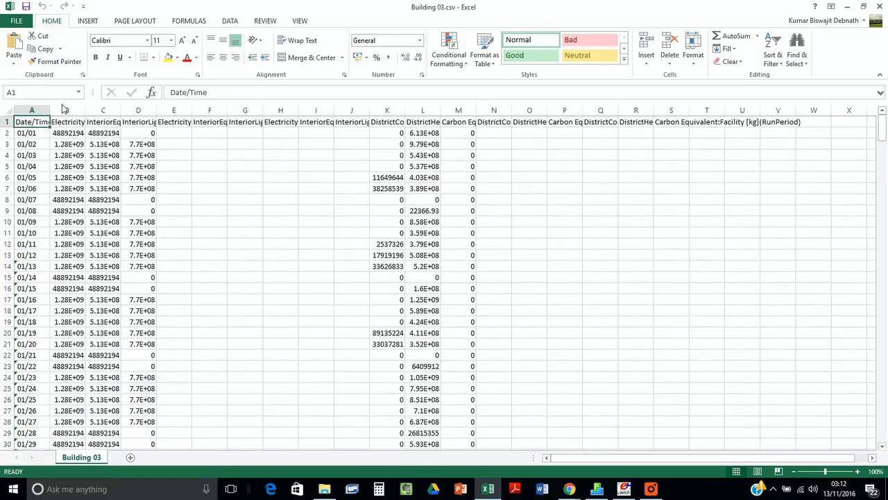
{"action": "double_click", "coordinate": [94, 112]}
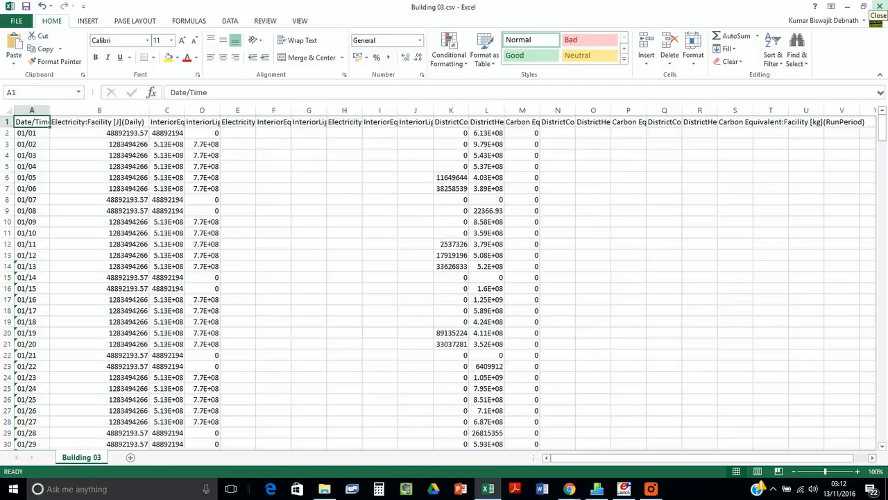
{"action": "left_click", "coordinate": [879, 7]}
{"action": "left_click", "coordinate": [451, 255]}
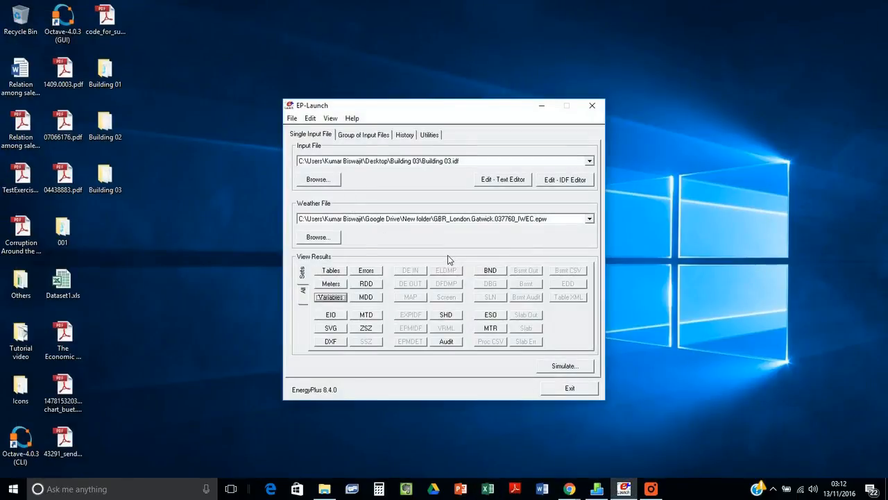
- Copy the hourly Site Outdoor Air Drybulb Temperature output variable line from Building 03.rdd and close the file
{"action": "left_click", "coordinate": [367, 283]}
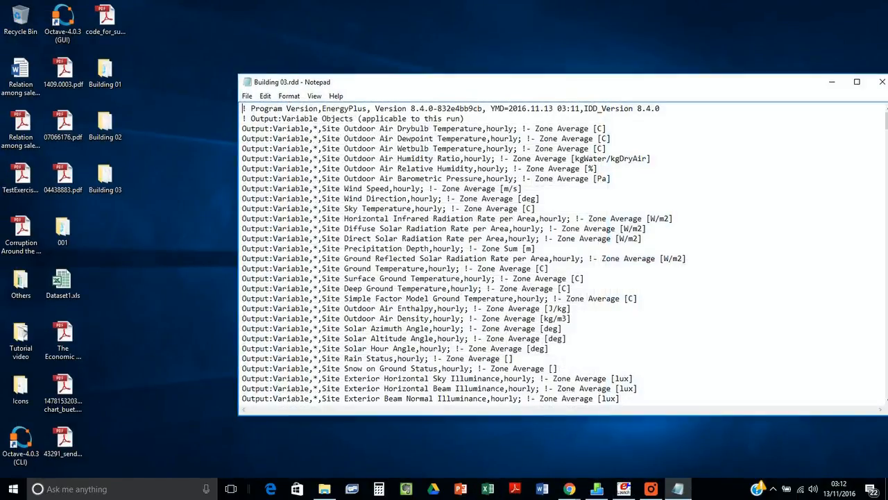
{"action": "left_click_drag", "start_coordinate": [607, 129], "coordinate": [218, 130]}
{"action": "key", "text": "ctrl+c"}
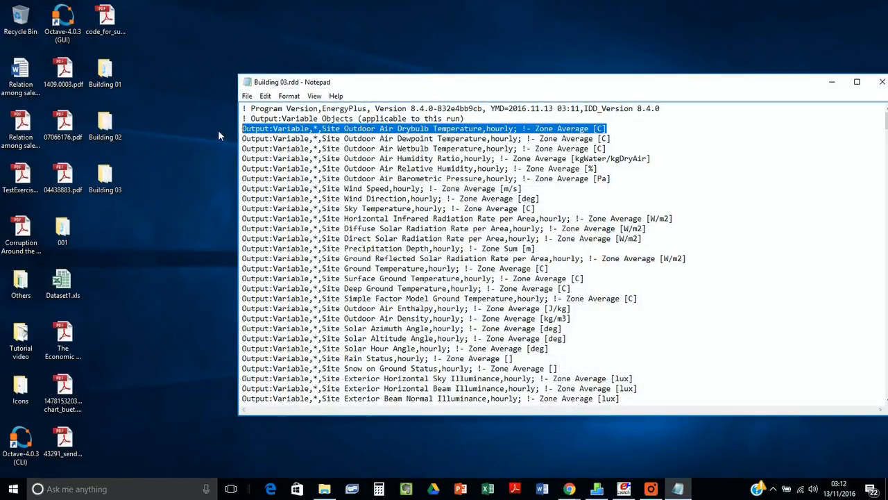
{"action": "left_click", "coordinate": [882, 82]}
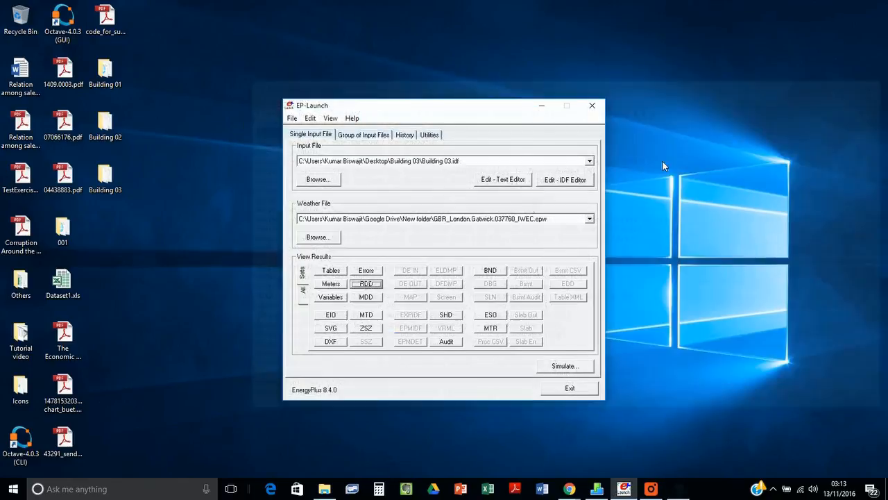
- Insert the copied drybulb temperature line after the OutputControl:IlluminanceMap:Style block in Building 03.idf, saving and closing the file
{"action": "left_click", "coordinate": [506, 179]}
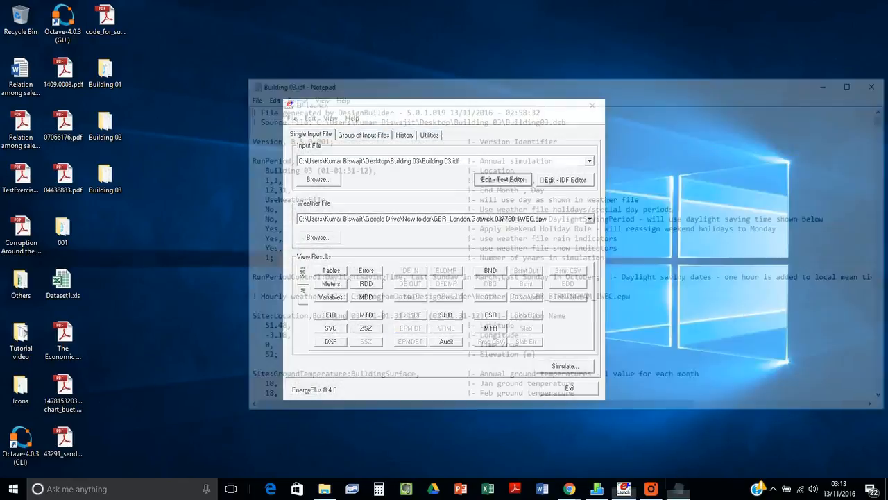
{"action": "double_click", "coordinate": [600, 87]}
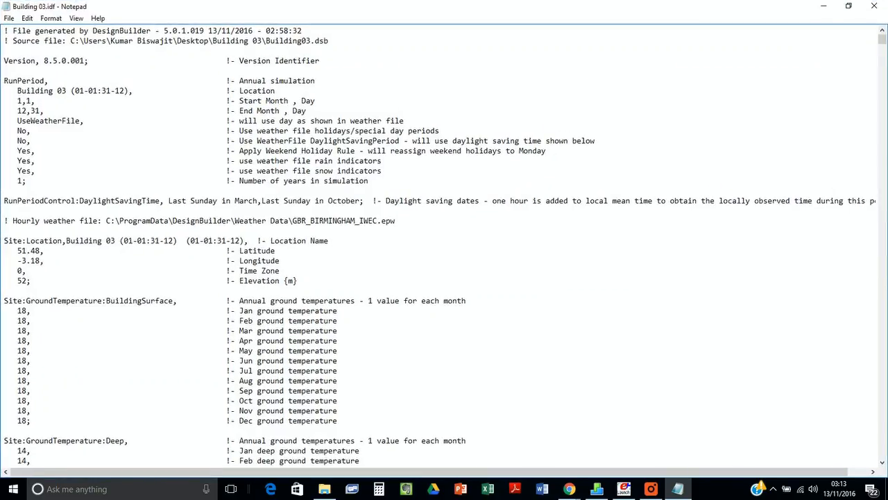
{"action": "left_click_drag", "start_coordinate": [882, 42], "coordinate": [882, 451]}
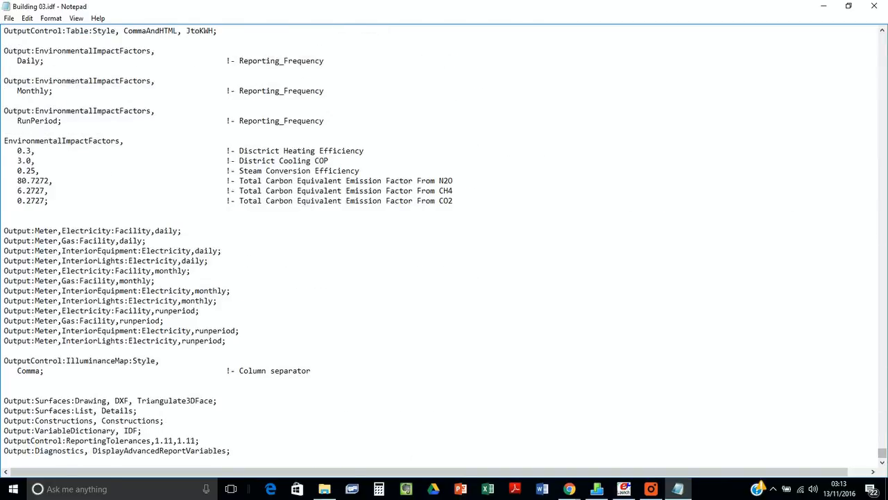
{"action": "key", "text": "Return"}
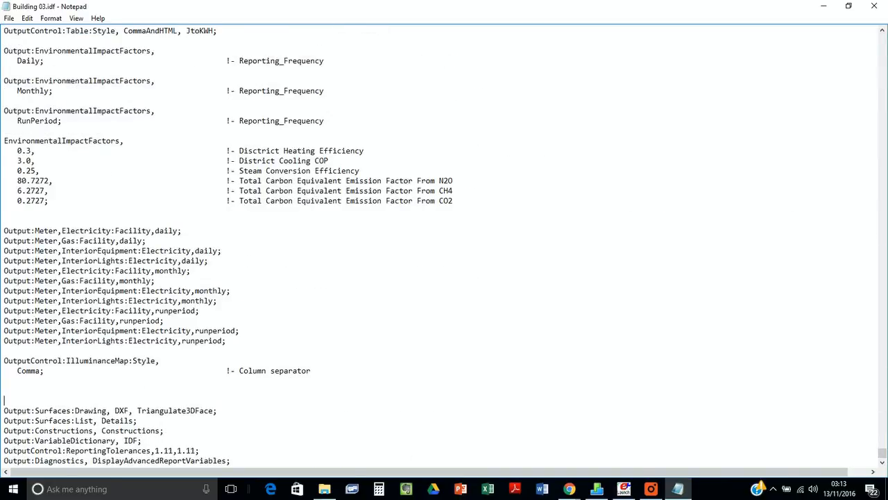
{"action": "key", "text": "ctrl+v"}
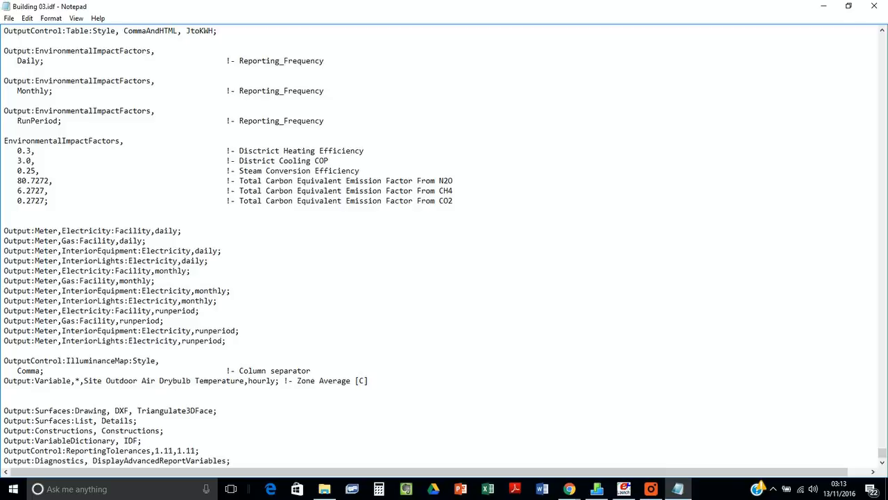
{"action": "key", "text": "Return"}
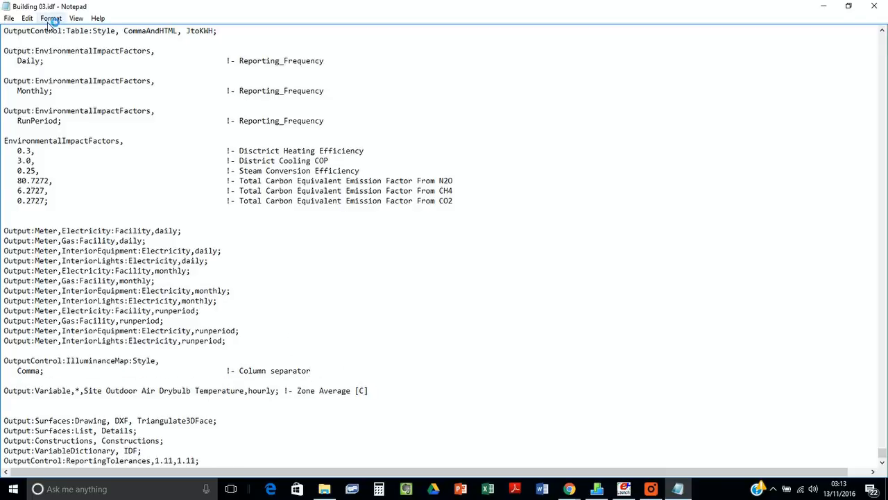
{"action": "left_click", "coordinate": [9, 18]}
{"action": "left_click", "coordinate": [23, 56]}
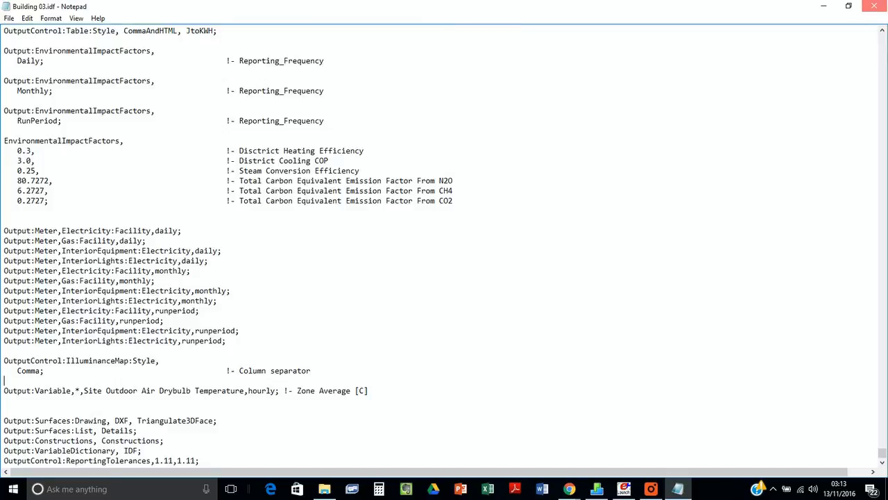
{"action": "left_click", "coordinate": [874, 7]}
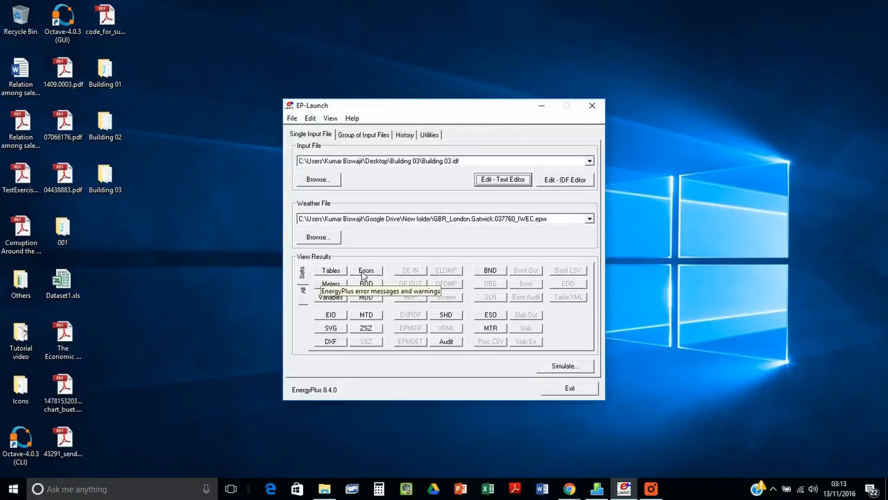
{"action": "left_click", "coordinate": [105, 70]}
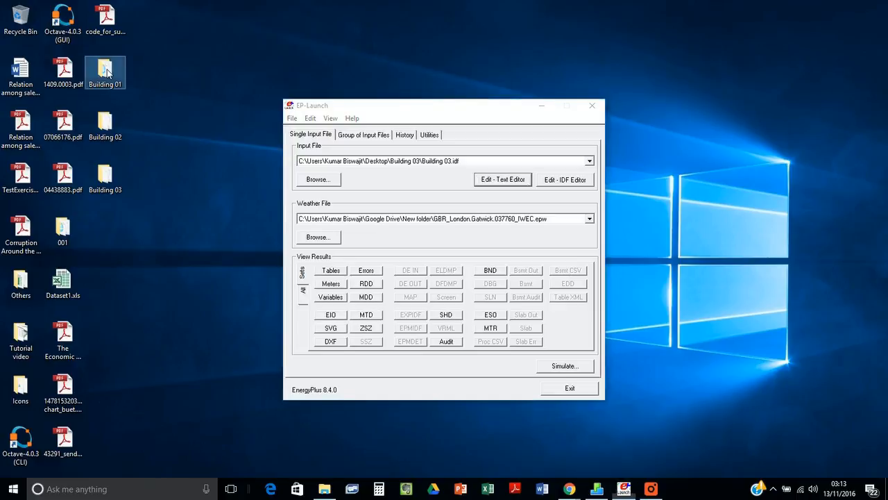
{"action": "left_click", "coordinate": [403, 188]}
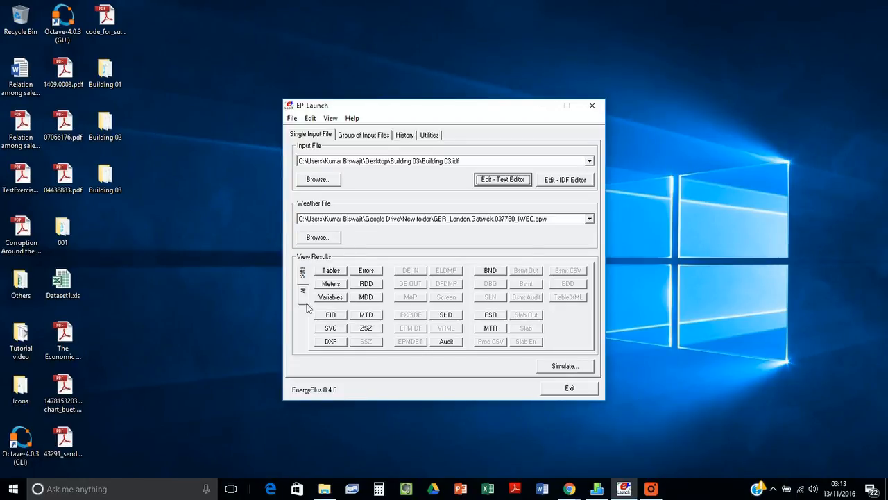
- Examine the available hourly output meters in Building 03.mdd, from electricity through energy transfer to water and district heating, and close the file
{"action": "left_click", "coordinate": [368, 298]}
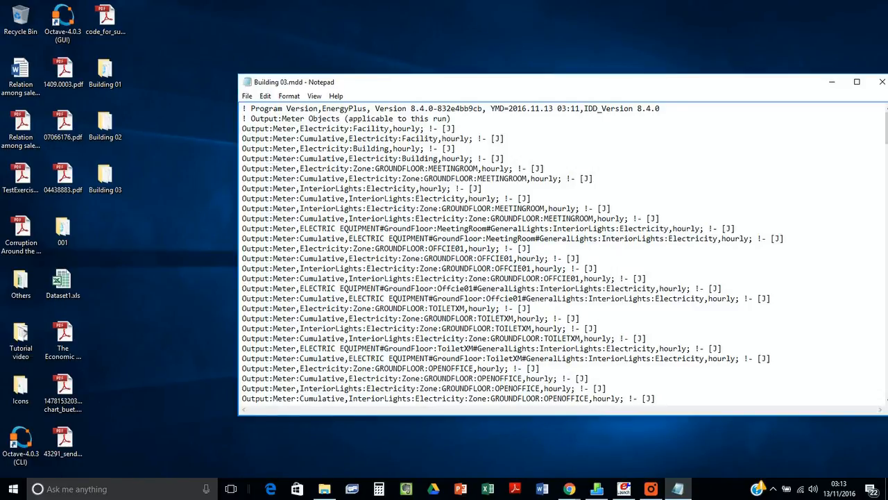
{"action": "left_click_drag", "start_coordinate": [487, 81], "coordinate": [89, 327]}
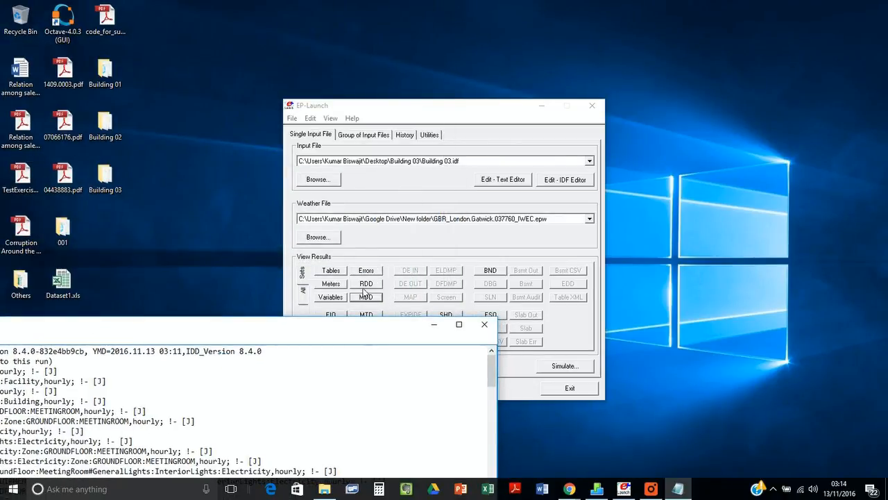
{"action": "left_click_drag", "start_coordinate": [360, 334], "coordinate": [658, 41]}
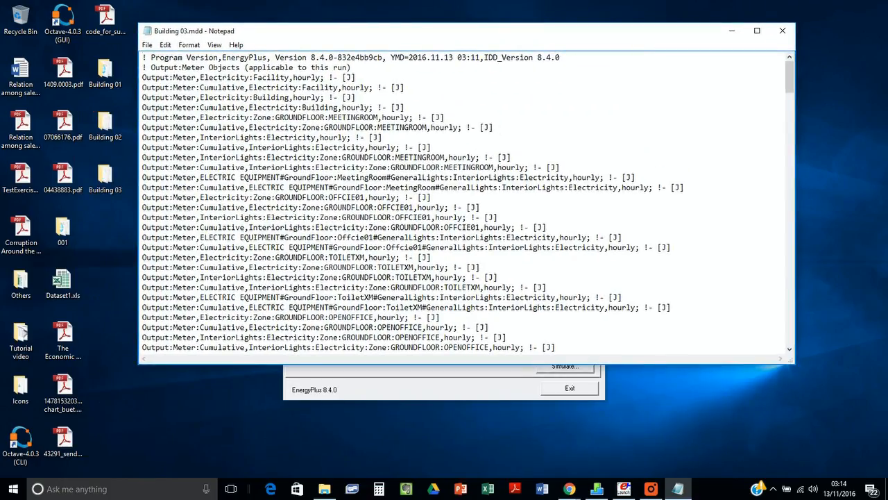
{"action": "scroll", "coordinate": [466, 203], "scroll_direction": "down", "scroll_amount": 7}
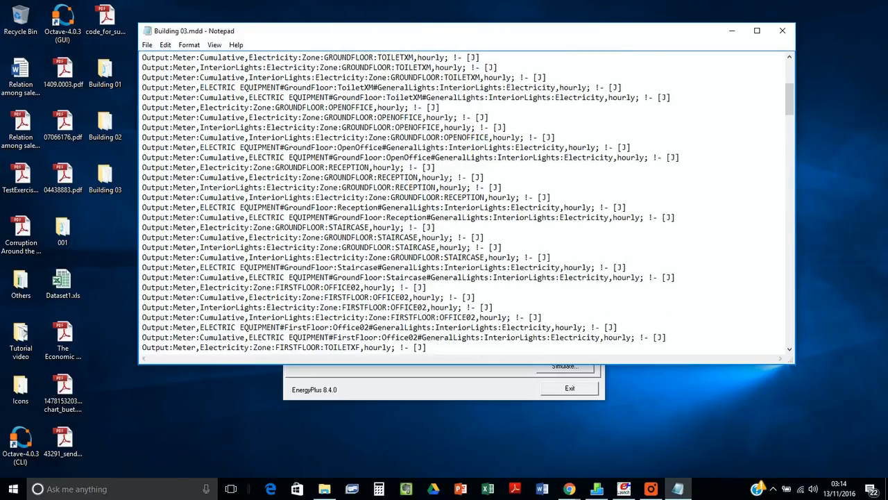
{"action": "scroll", "coordinate": [466, 204], "scroll_direction": "down", "scroll_amount": 7}
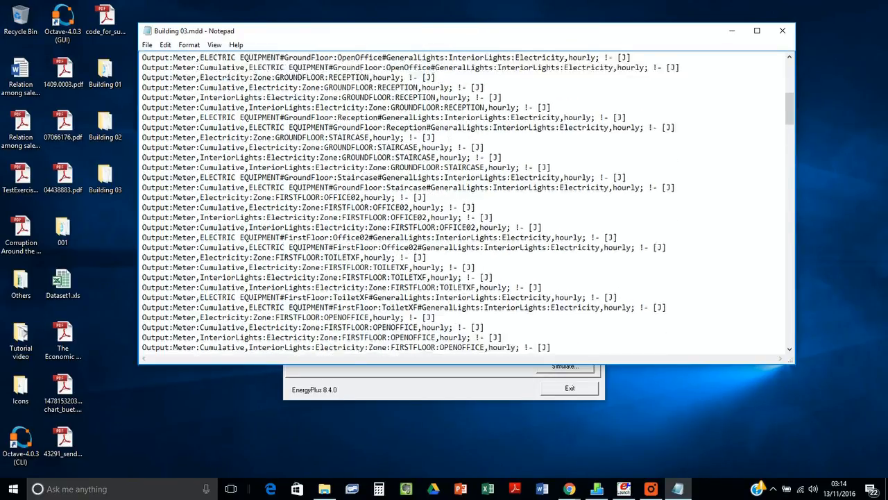
{"action": "scroll", "coordinate": [466, 204], "scroll_direction": "down", "scroll_amount": 14}
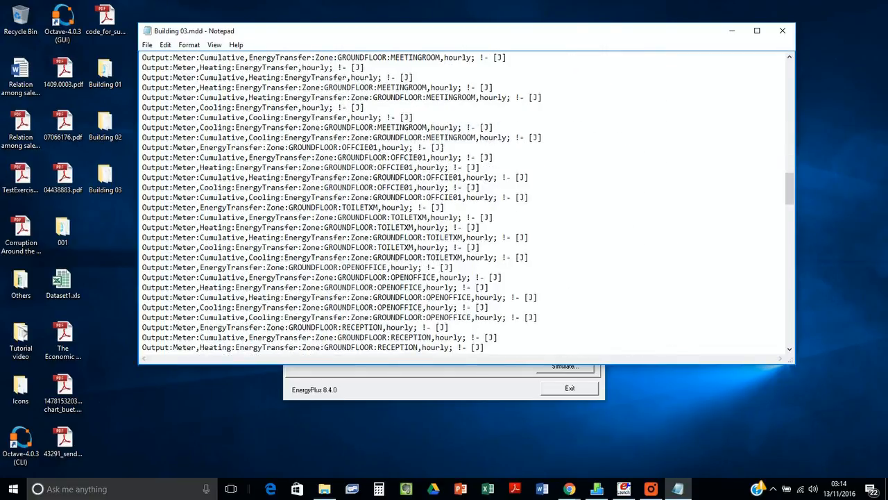
{"action": "scroll", "coordinate": [466, 203], "scroll_direction": "down", "scroll_amount": 6}
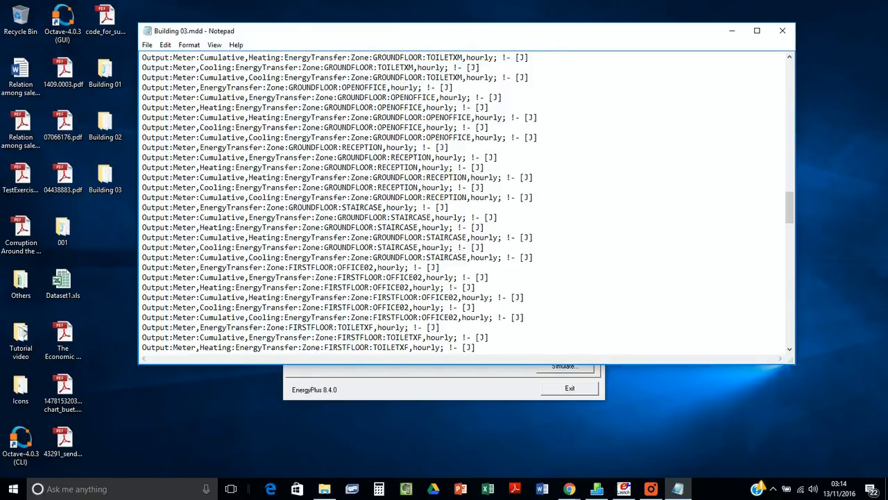
{"action": "scroll", "coordinate": [466, 203], "scroll_direction": "down", "scroll_amount": 12}
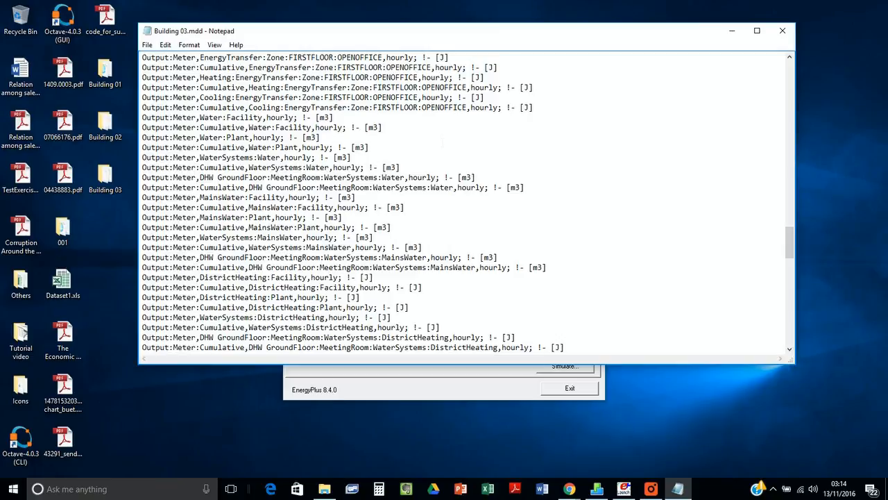
{"action": "scroll", "coordinate": [467, 203], "scroll_direction": "down", "scroll_amount": 5}
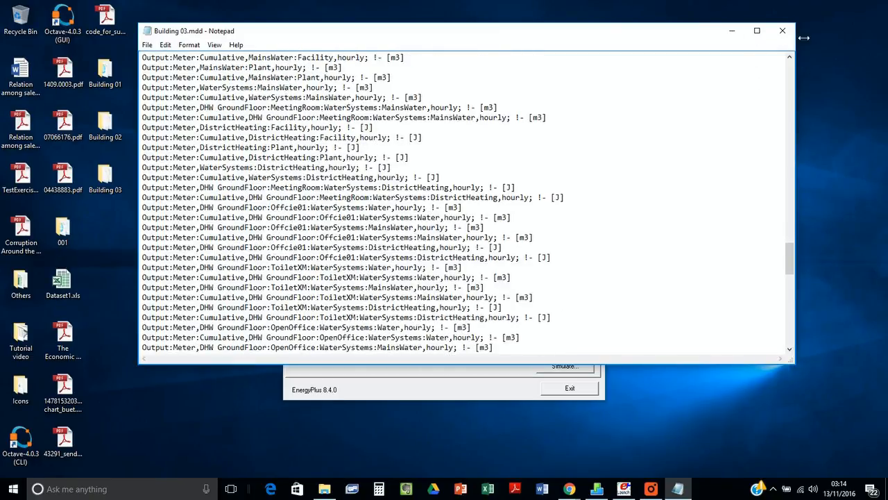
{"action": "left_click", "coordinate": [782, 31]}
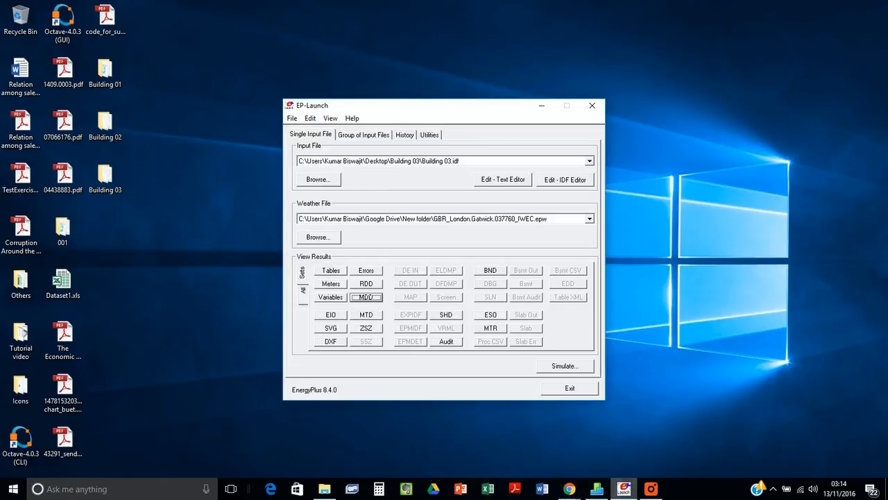
{"action": "left_click", "coordinate": [651, 488]}
{"action": "left_click", "coordinate": [119, 32]}
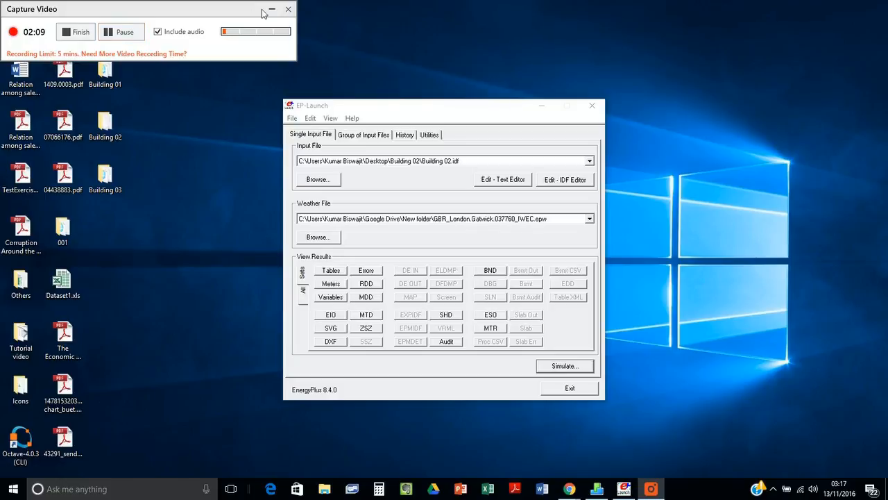
{"action": "left_click", "coordinate": [271, 10]}
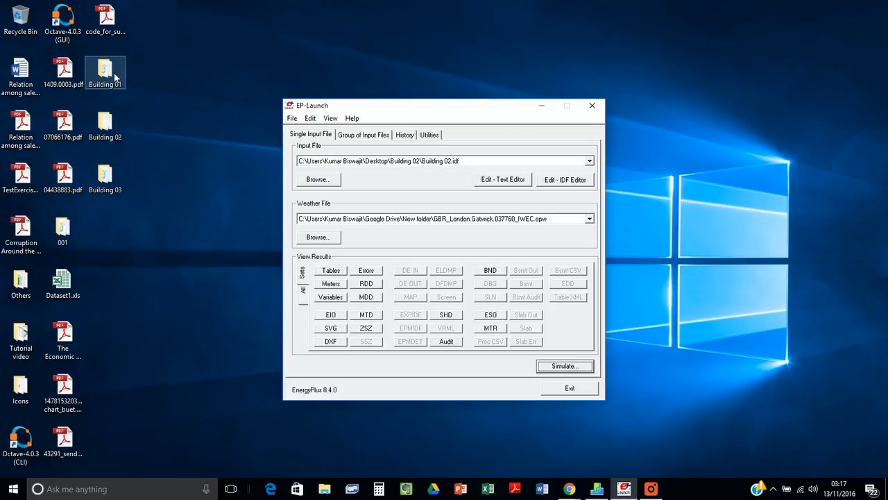
- Close the opened Building 02 input text and choose Building 01.idf from the Building 01 folder on the Desktop as input file
{"action": "left_click", "coordinate": [505, 182]}
{"action": "left_click", "coordinate": [782, 30]}
{"action": "left_click", "coordinate": [326, 182]}
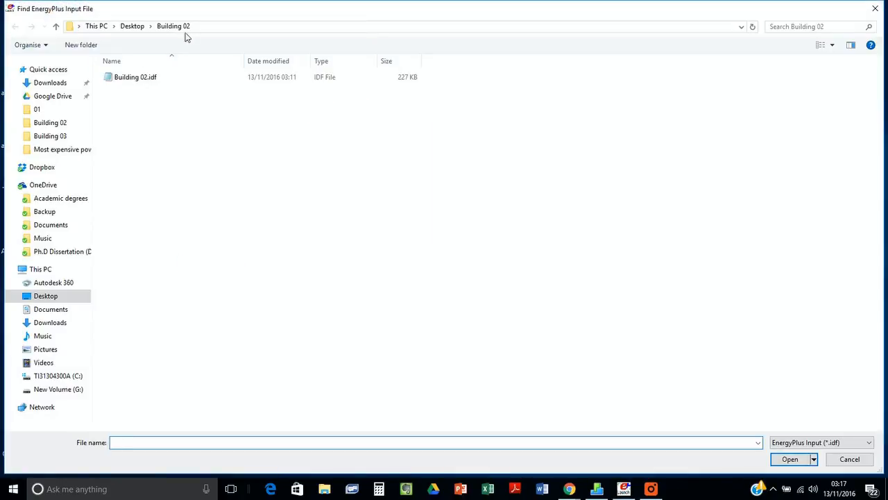
{"action": "left_click", "coordinate": [133, 27]}
{"action": "double_click", "coordinate": [194, 94]}
{"action": "double_click", "coordinate": [135, 77]}
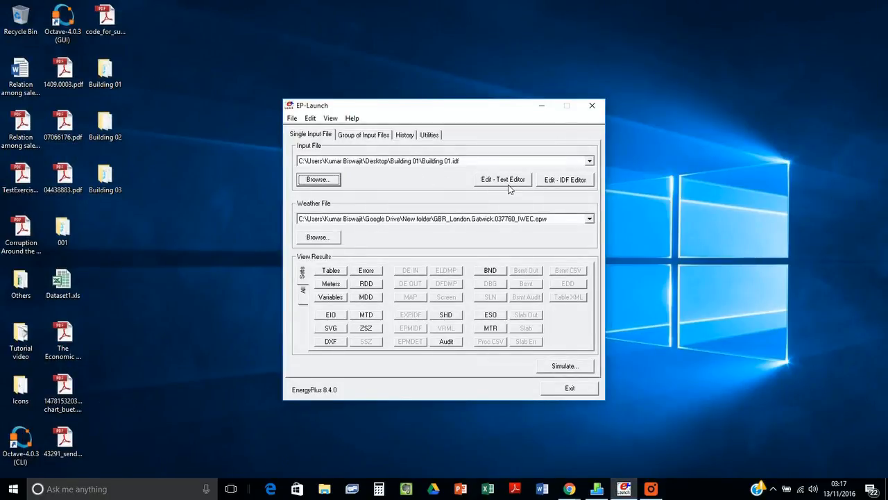
- Open Building 01.idf as text in a maximized window and find the first occurrence of "people"
{"action": "left_click", "coordinate": [504, 180]}
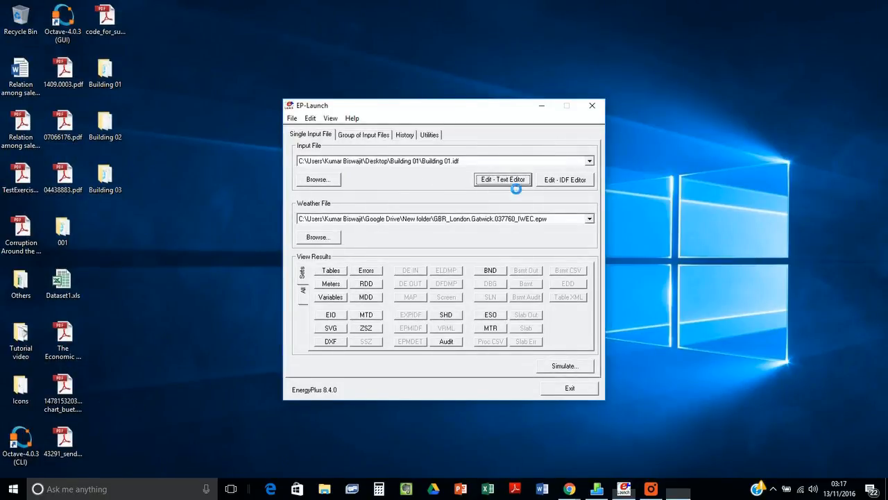
{"action": "double_click", "coordinate": [258, 30]}
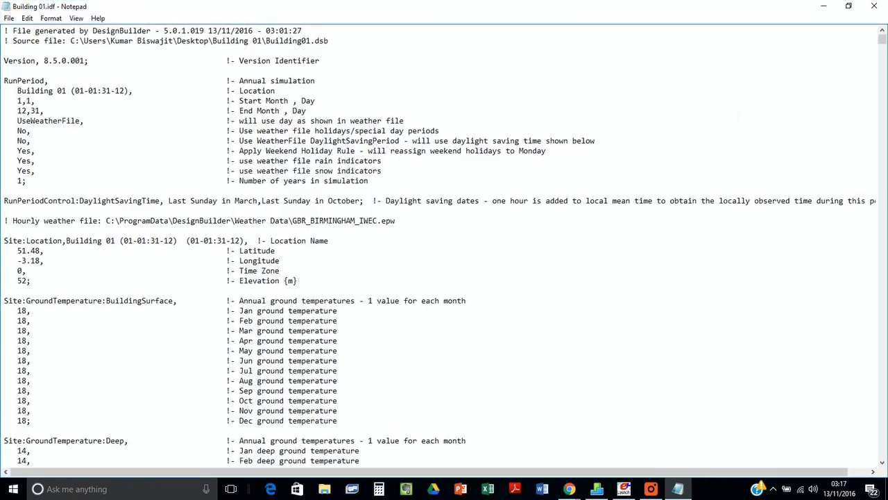
{"action": "scroll", "coordinate": [444, 249], "scroll_direction": "down", "scroll_amount": 2}
{"action": "key", "text": "ctrl+f"}
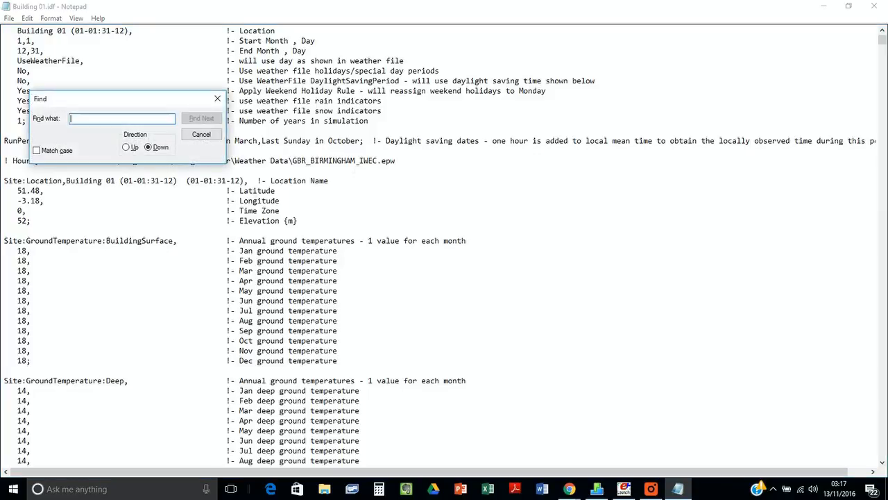
{"action": "type", "text": "people"}
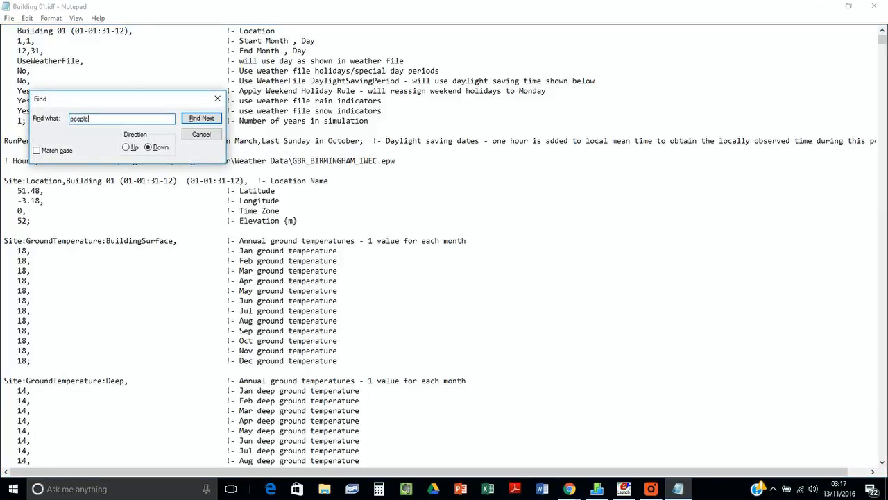
{"action": "key", "text": "Return"}
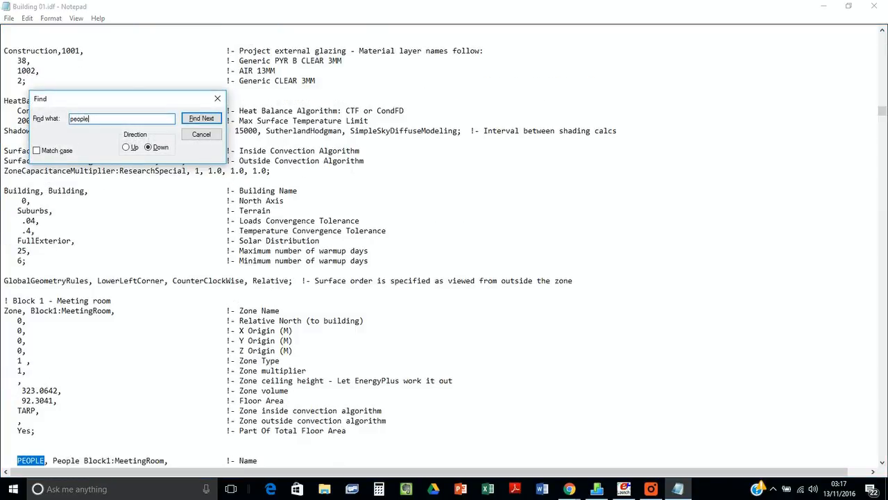
- Add "Fanger;" below AirVelocitySchedule in the Block1:MeetingRoom PEOPLE object, replacing the semicolon above with a comma, and copy the new entry
{"action": "scroll", "coordinate": [289, 247], "scroll_direction": "down", "scroll_amount": 11}
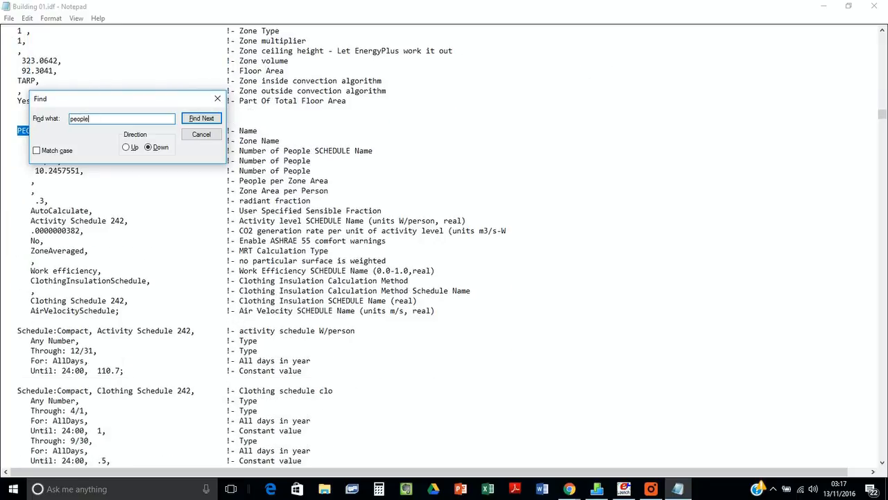
{"action": "left_click_drag", "start_coordinate": [120, 310], "coordinate": [115, 311]}
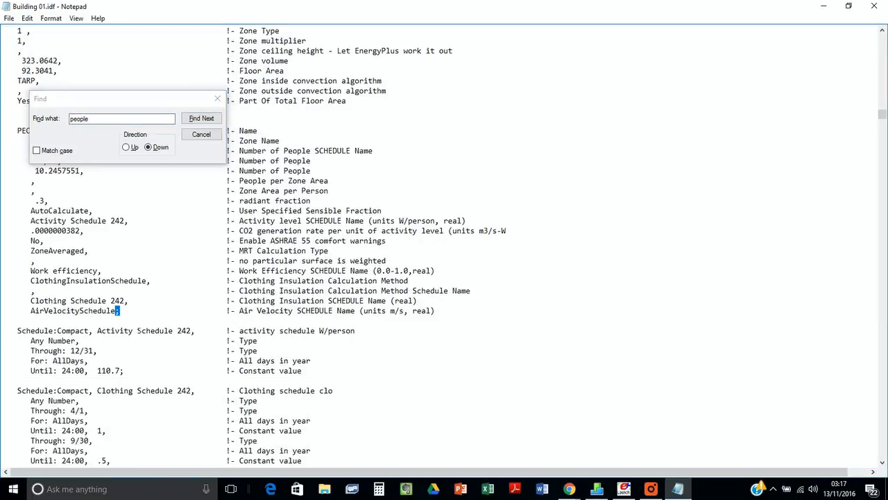
{"action": "type", "text": ","}
{"action": "key", "text": "Return"}
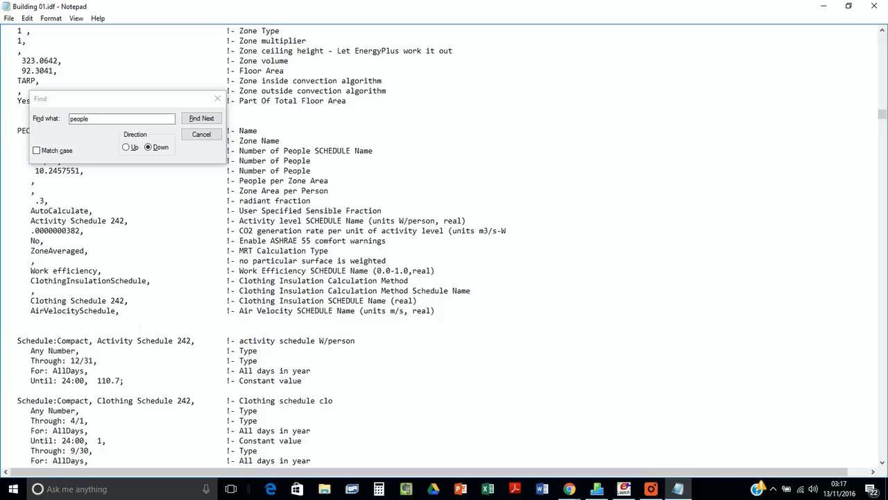
{"action": "type", "text": "Fanger;"}
{"action": "key", "text": "shift+Left"}
{"action": "key", "text": "shift+Left"}
{"action": "key", "text": "shift+Left"}
{"action": "key", "text": "shift+Left"}
{"action": "key", "text": "shift+Left"}
{"action": "key", "text": "shift+Left"}
{"action": "key", "text": "shift+Left"}
{"action": "key", "text": "ctrl+c"}
- Find the Block1:Office01 PEOPLE object, end its AirVelocitySchedule line with a comma and paste "Fanger;" below it
{"action": "left_click", "coordinate": [208, 120]}
{"action": "scroll", "coordinate": [159, 390], "scroll_direction": "down", "scroll_amount": 11}
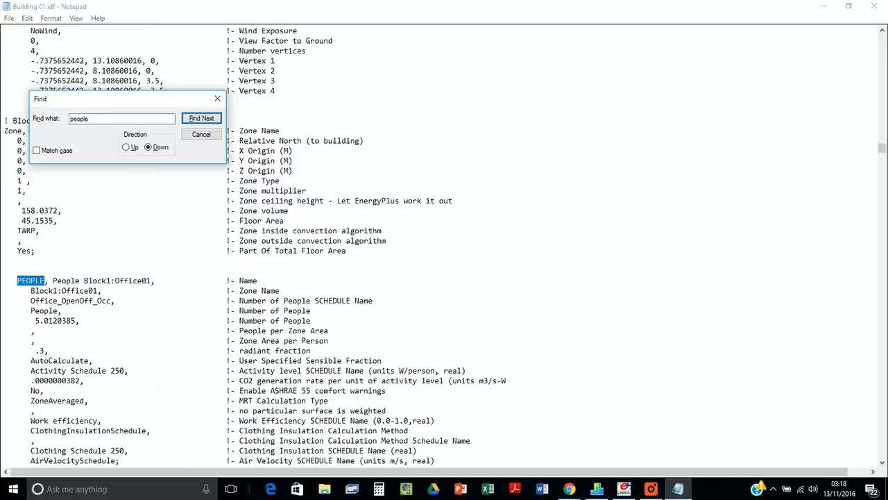
{"action": "scroll", "coordinate": [158, 390], "scroll_direction": "up", "scroll_amount": 3}
{"action": "left_click", "coordinate": [120, 400]}
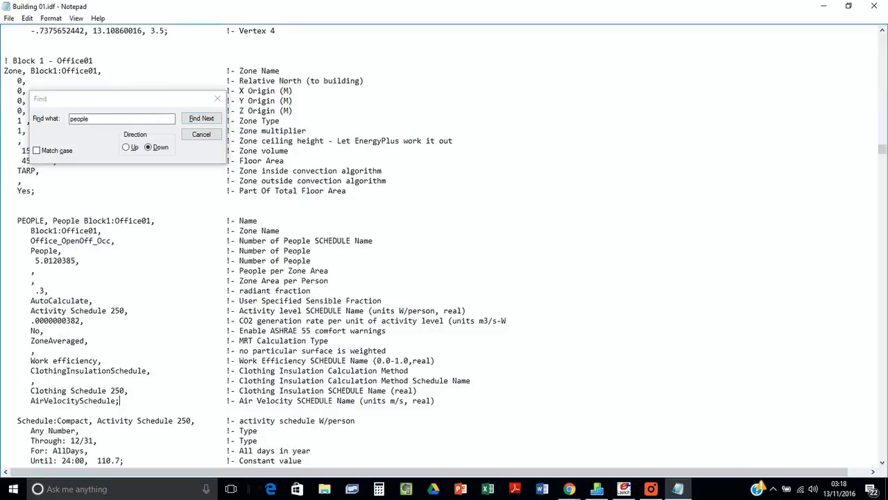
{"action": "key", "text": "BackSpace"}
{"action": "type", "text": ","}
{"action": "key", "text": "Return"}
{"action": "key", "text": "BackSpace"}
{"action": "key", "text": "Return"}
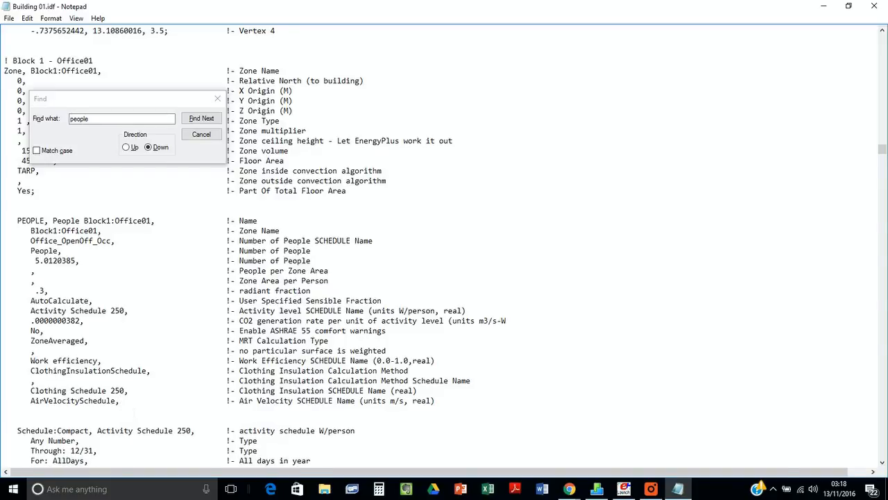
{"action": "key", "text": "ctrl+v"}
- Find the Block1:Office02 PEOPLE object, end its AirVelocitySchedule line with a comma and add "Fanger;" on the line below
{"action": "left_click", "coordinate": [197, 120]}
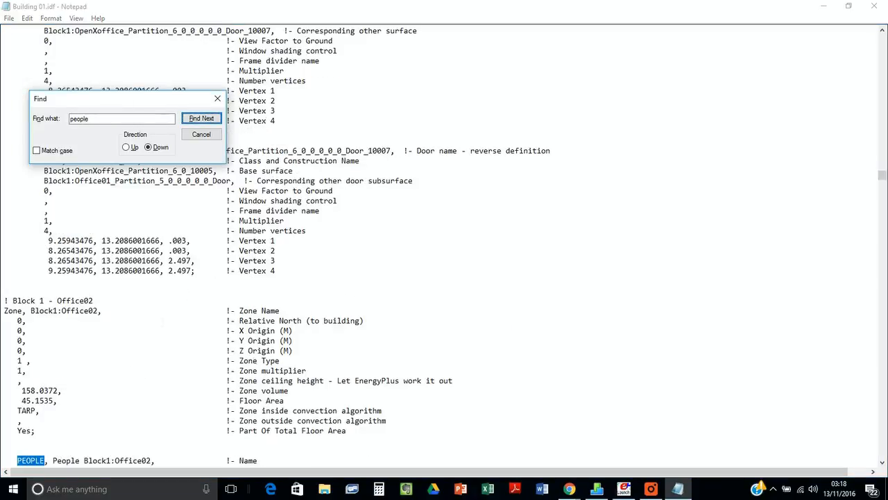
{"action": "scroll", "coordinate": [444, 277], "scroll_direction": "down", "scroll_amount": 10}
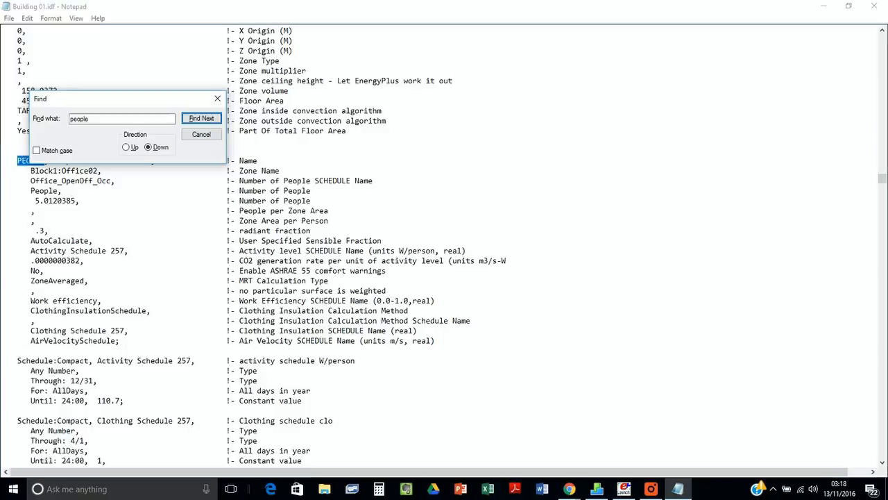
{"action": "left_click", "coordinate": [120, 341]}
{"action": "key", "text": "BackSpace"}
{"action": "type", "text": ","}
{"action": "key", "text": "Return"}
{"action": "key", "text": "BackSpace"}
{"action": "key", "text": "Down"}
{"action": "key", "text": "Return"}
{"action": "key", "text": "Up"}
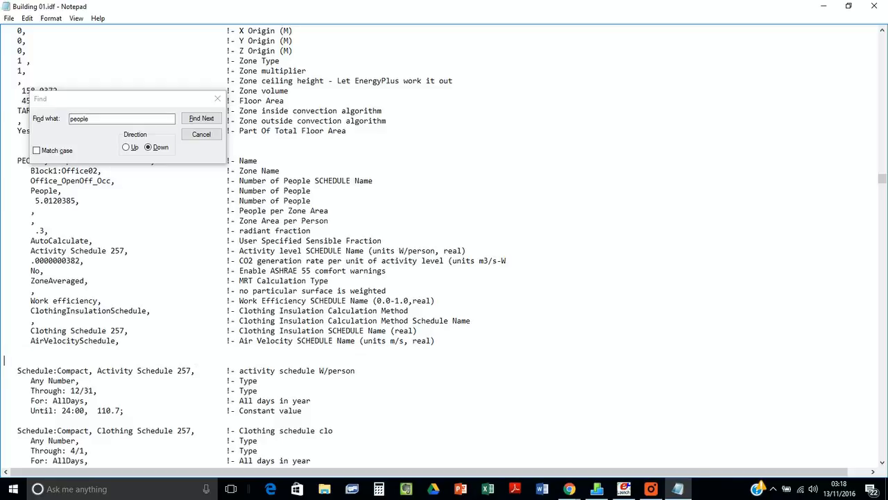
{"action": "type", "text": "Fanger;"}
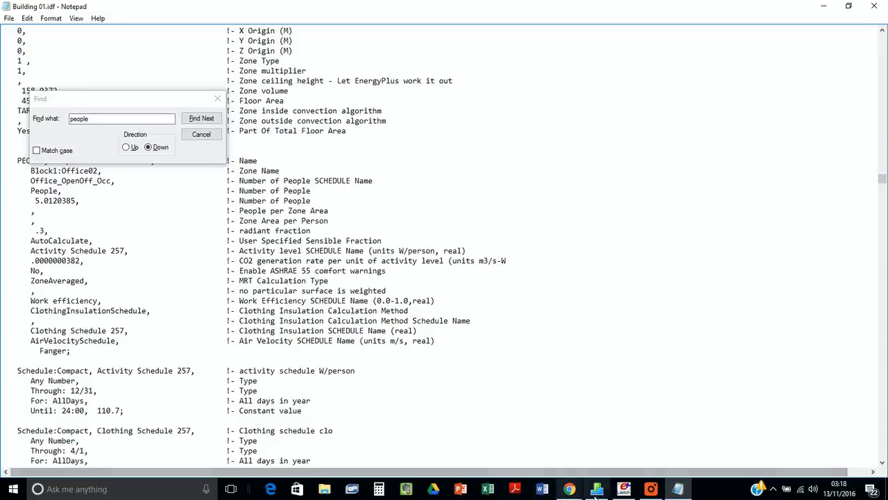
{"action": "left_click", "coordinate": [651, 489]}
{"action": "left_click", "coordinate": [125, 33]}
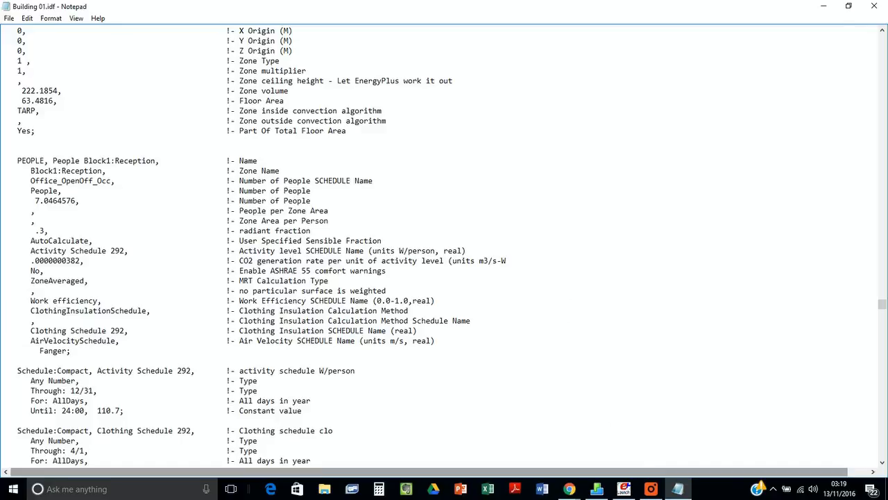
{"action": "left_click", "coordinate": [651, 489]}
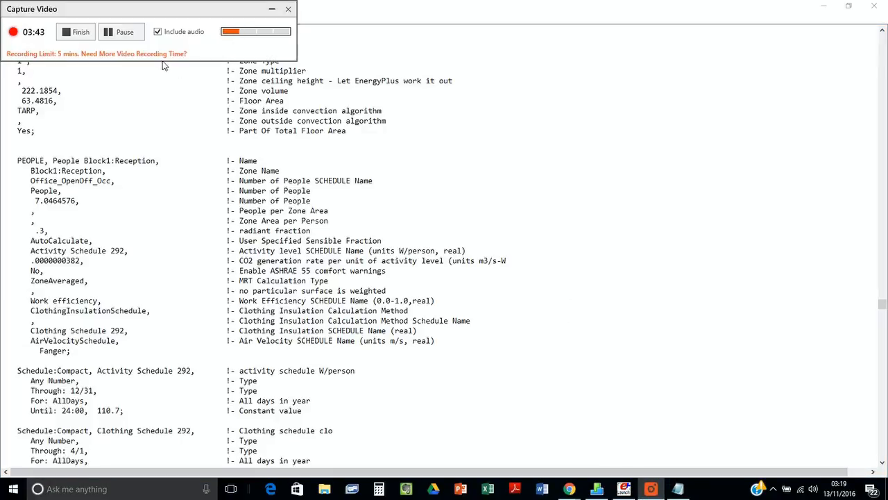
{"action": "left_click", "coordinate": [126, 36]}
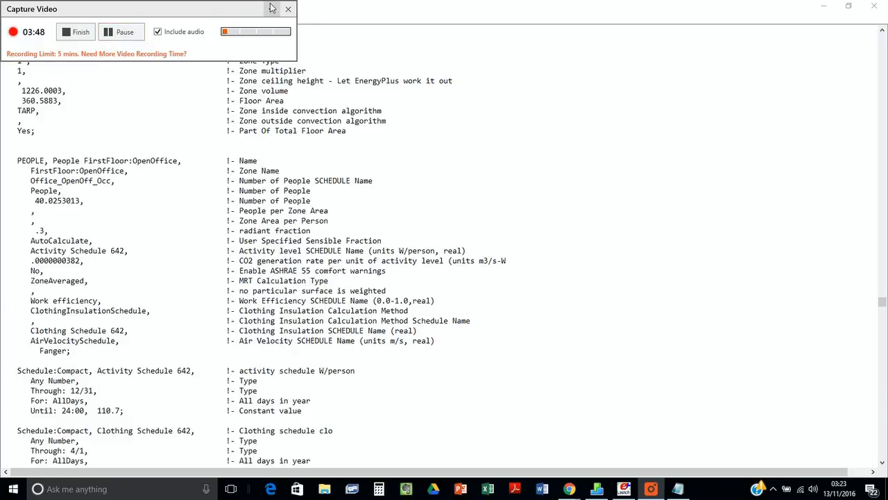
{"action": "left_click", "coordinate": [271, 9]}
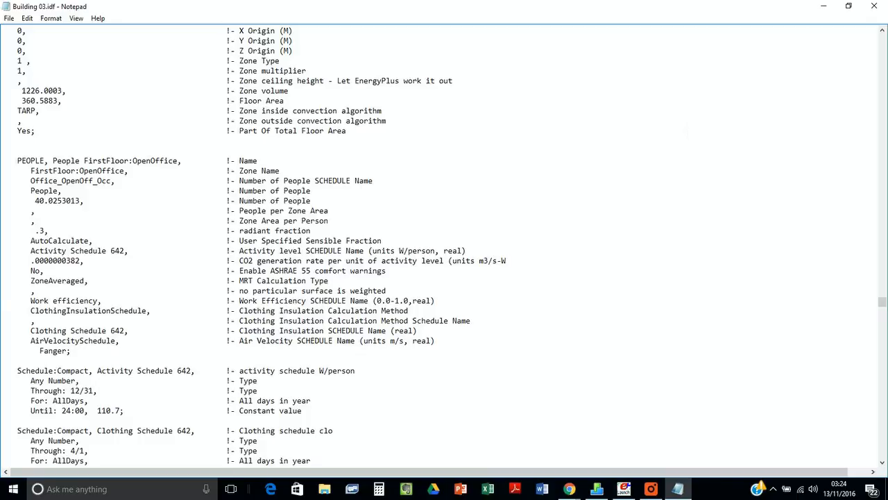
- Close the Building 03.idf text and choose Building 01.idf from the Desktop's Building 01 folder as the input file
{"action": "left_click", "coordinate": [873, 5]}
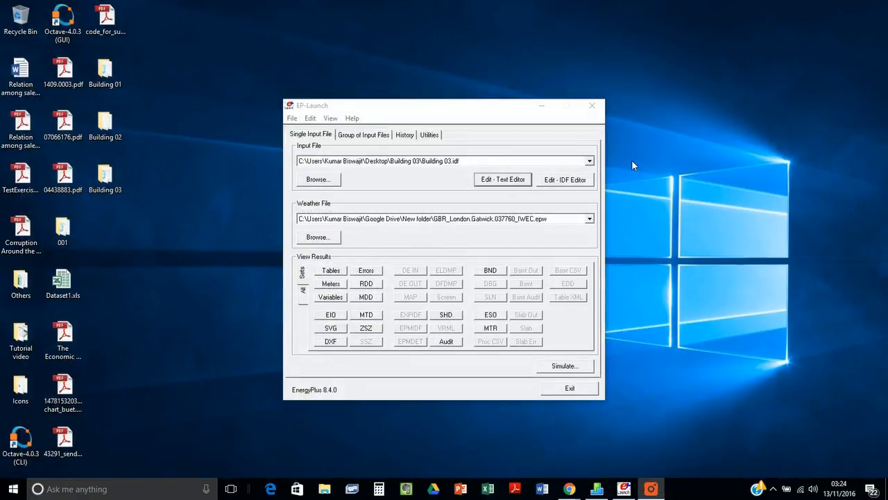
{"action": "left_click", "coordinate": [318, 180]}
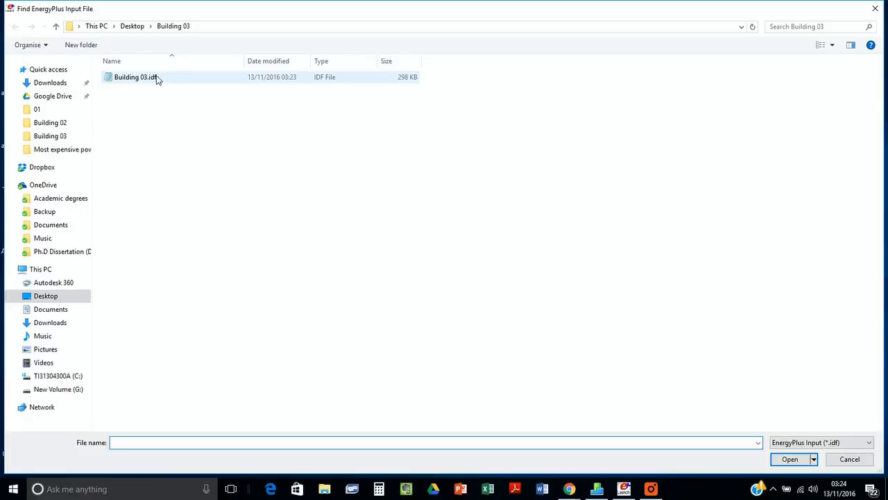
{"action": "left_click", "coordinate": [133, 26]}
{"action": "double_click", "coordinate": [200, 98]}
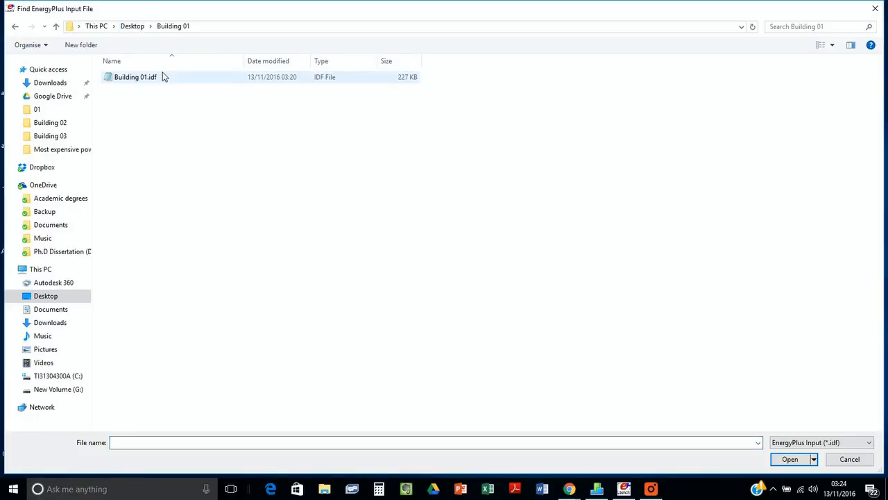
{"action": "double_click", "coordinate": [162, 75]}
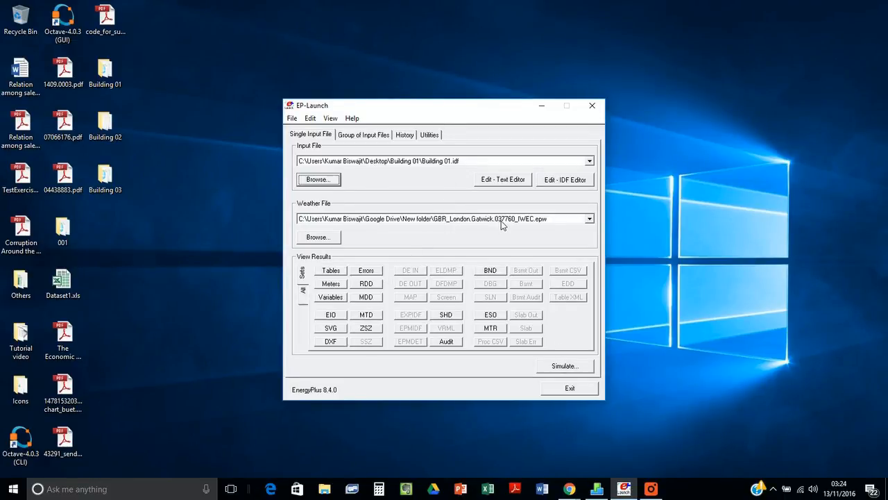
- Simulate Building 01.idf using the old file version and dismiss the run status
{"action": "left_click", "coordinate": [556, 368]}
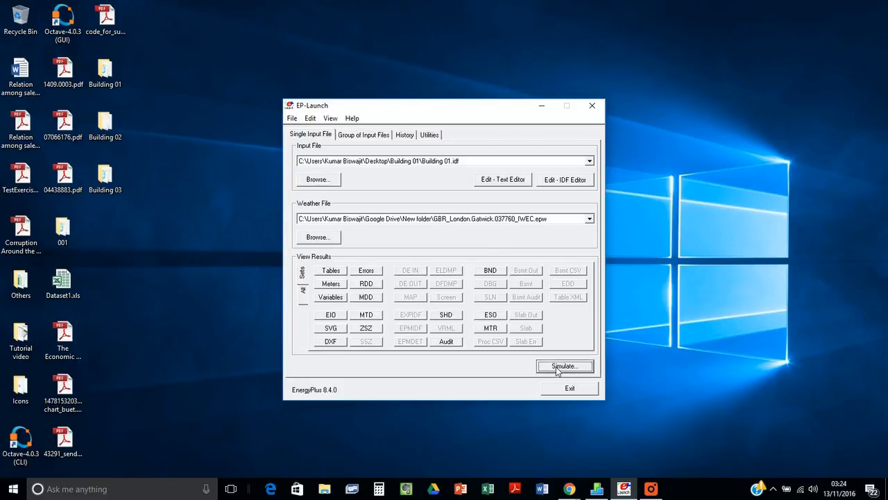
{"action": "left_click", "coordinate": [505, 319]}
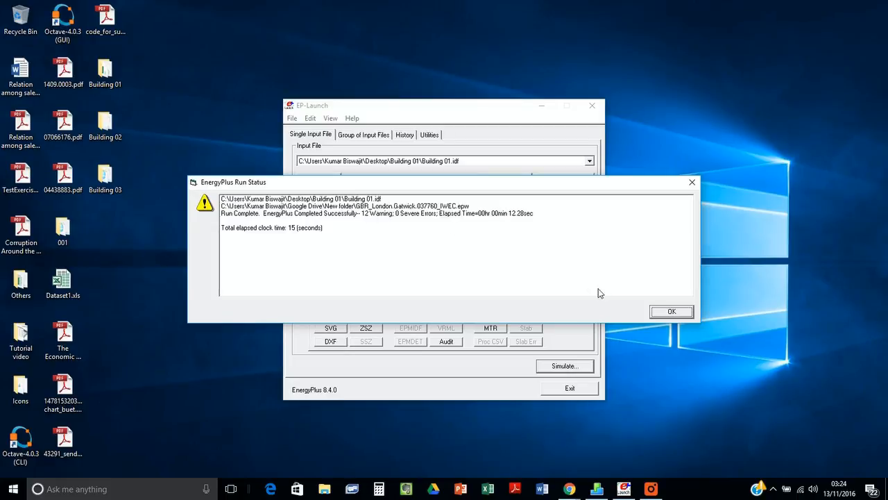
{"action": "left_click", "coordinate": [671, 312]}
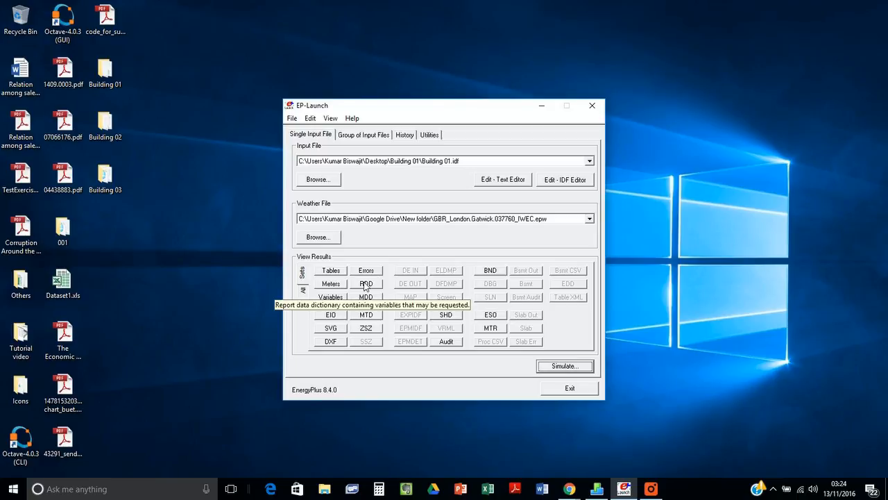
- Open the Building 01 variables results and fit the outdoor temperature and Electricity:Facility columns to their contents
{"action": "left_click", "coordinate": [330, 297]}
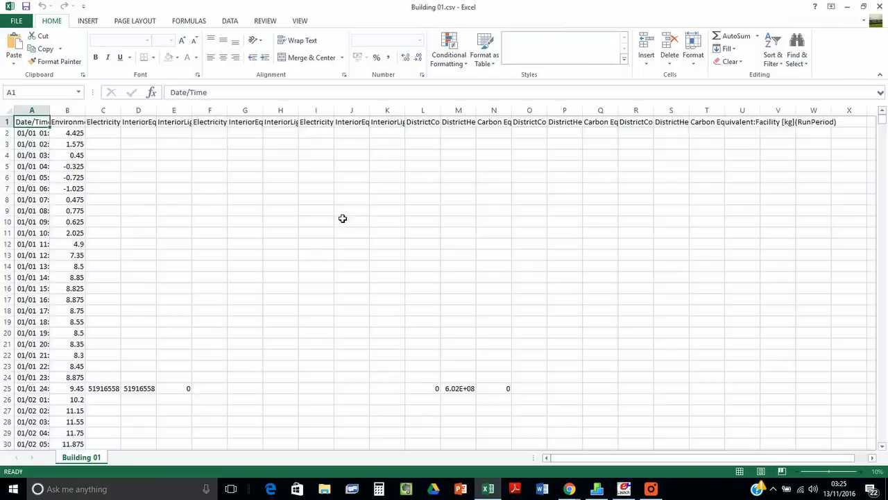
{"action": "double_click", "coordinate": [92, 113]}
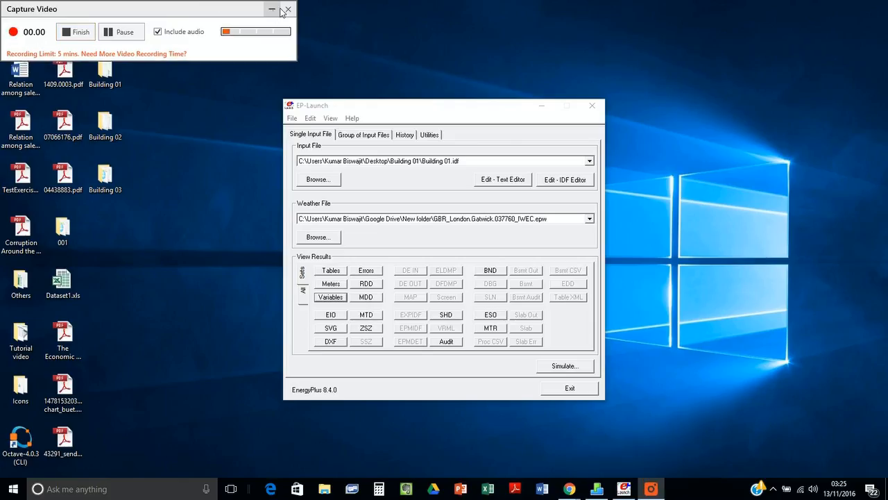
{"action": "left_click", "coordinate": [277, 8]}
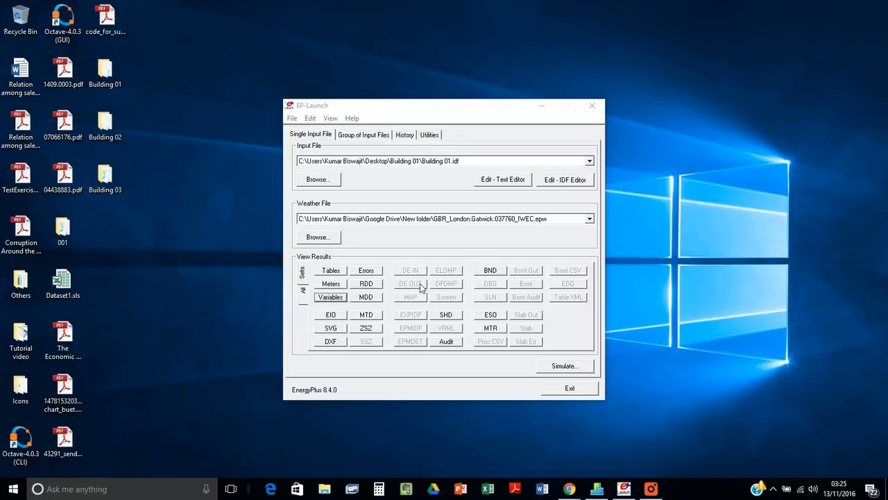
{"action": "left_click", "coordinate": [331, 298]}
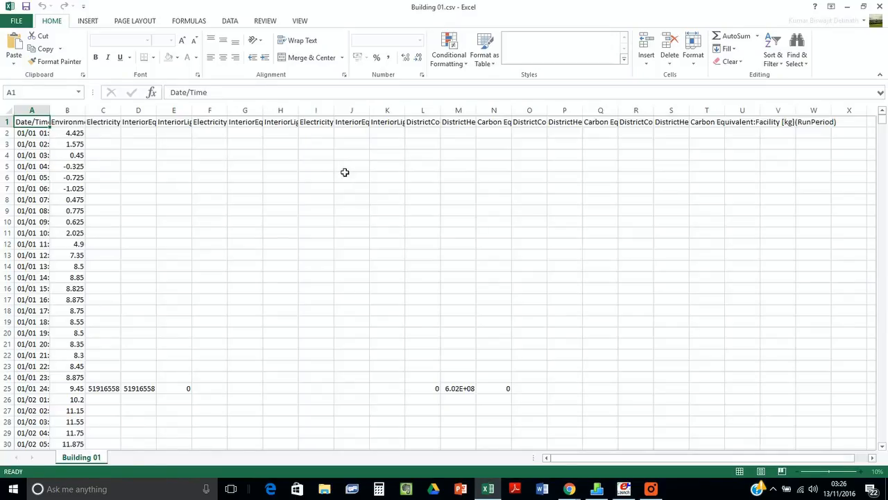
{"action": "double_click", "coordinate": [92, 114]}
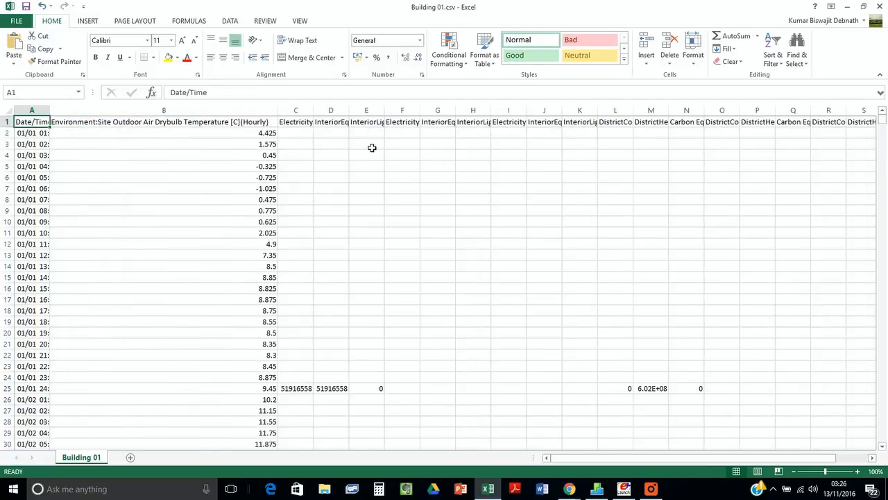
{"action": "double_click", "coordinate": [320, 116]}
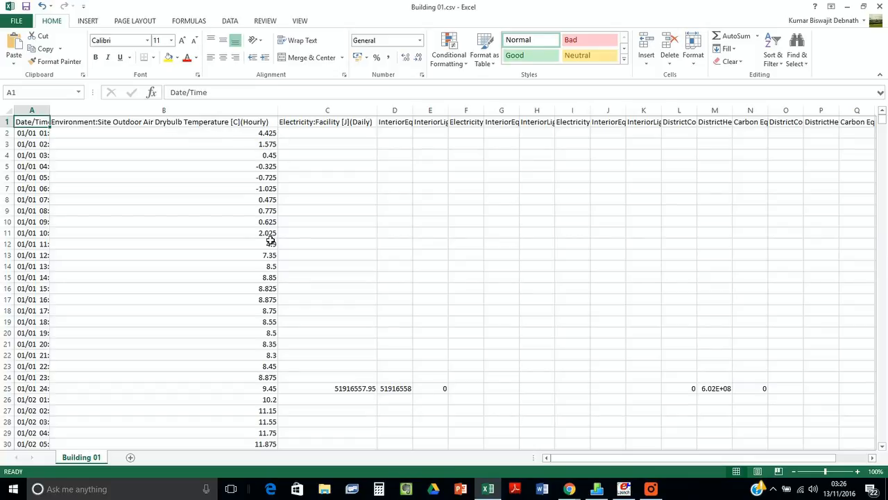
- Examine the hourly temperature and daily meter rows in Building 01.csv, and close it without saving
{"action": "scroll", "coordinate": [271, 240], "scroll_direction": "down", "scroll_amount": 1}
{"action": "scroll", "coordinate": [271, 240], "scroll_direction": "down", "scroll_amount": 1}
{"action": "scroll", "coordinate": [271, 239], "scroll_direction": "up", "scroll_amount": 2}
{"action": "scroll", "coordinate": [391, 300], "scroll_direction": "down", "scroll_amount": 1}
{"action": "scroll", "coordinate": [391, 299], "scroll_direction": "down", "scroll_amount": 7}
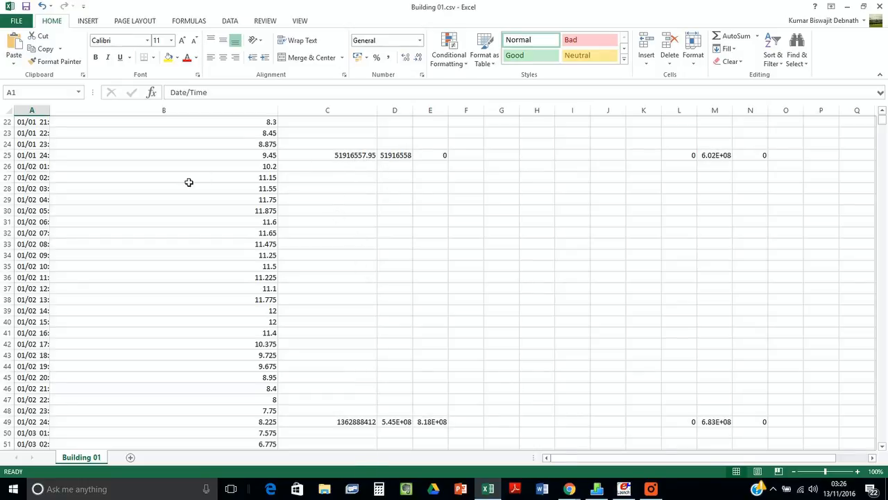
{"action": "scroll", "coordinate": [187, 182], "scroll_direction": "up", "scroll_amount": 7}
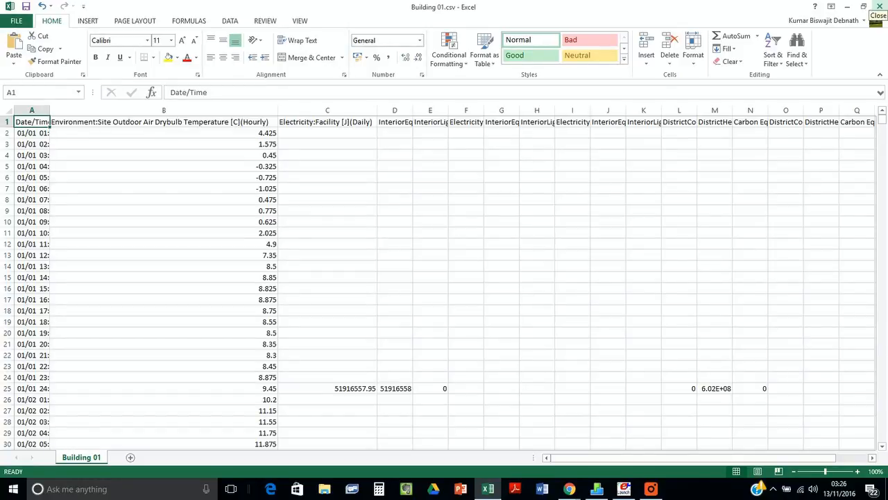
{"action": "left_click", "coordinate": [880, 7]}
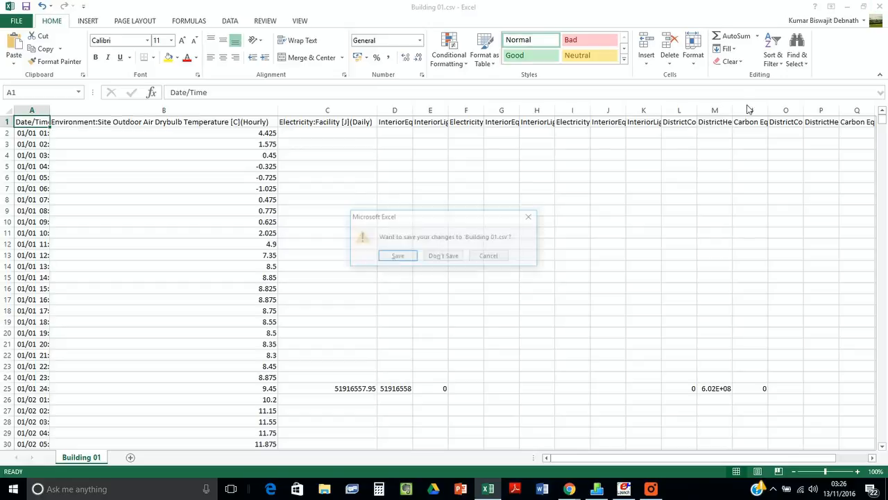
{"action": "left_click", "coordinate": [439, 256]}
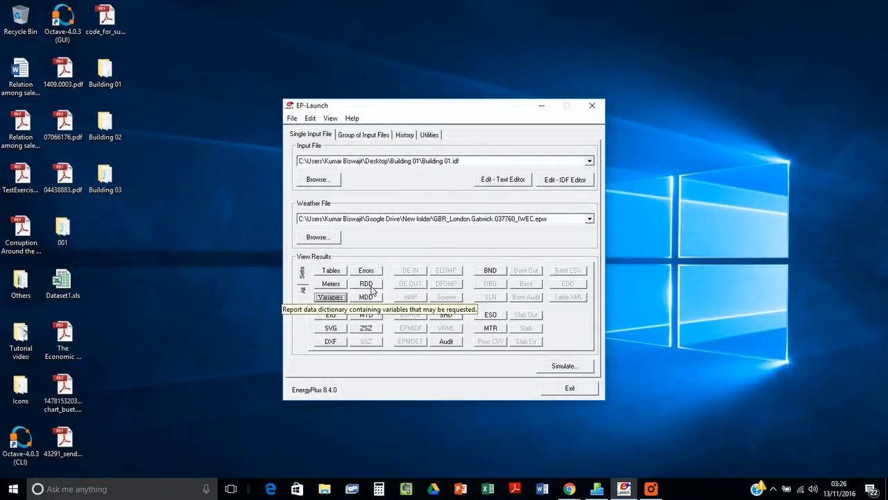
- In Building 01.idf, set the Site Outdoor Air Drybulb Temperature output variable's reporting frequency to daily and save the file
{"action": "left_click", "coordinate": [488, 182]}
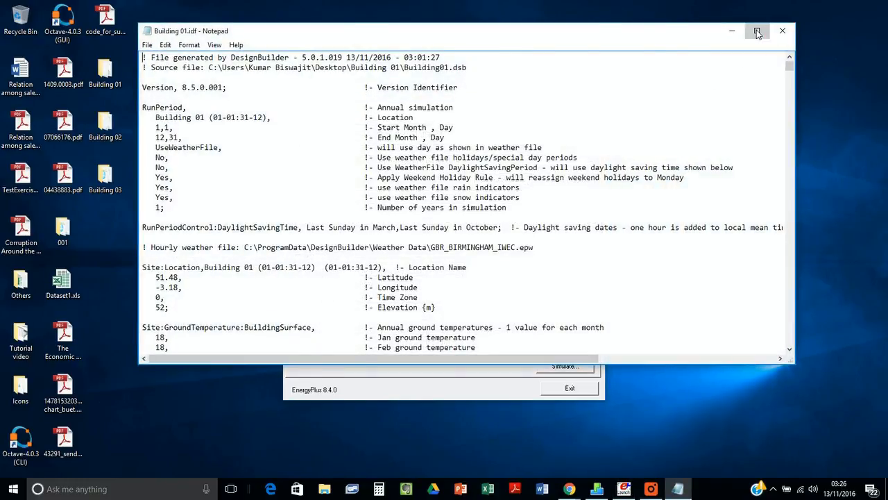
{"action": "left_click", "coordinate": [758, 30]}
{"action": "left_click_drag", "start_coordinate": [882, 40], "coordinate": [883, 458]}
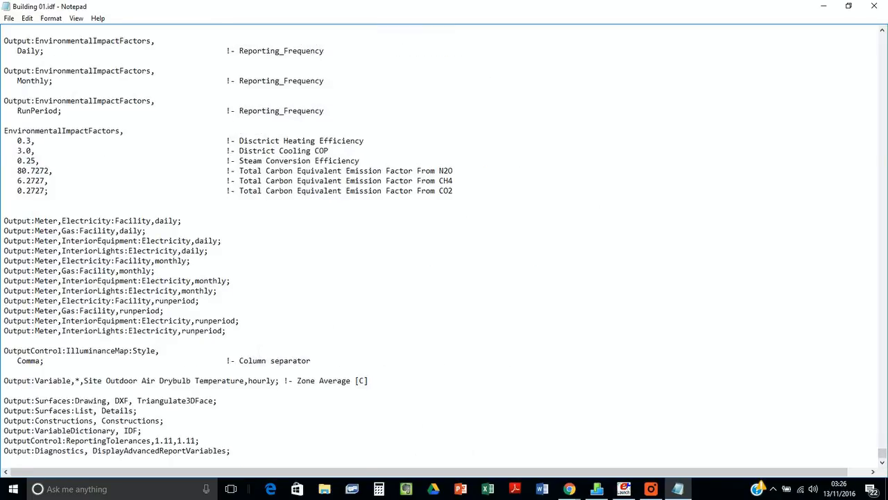
{"action": "left_click_drag", "start_coordinate": [179, 221], "coordinate": [151, 221]}
{"action": "left_click_drag", "start_coordinate": [278, 380], "coordinate": [258, 380]}
{"action": "type", "text": "daily"}
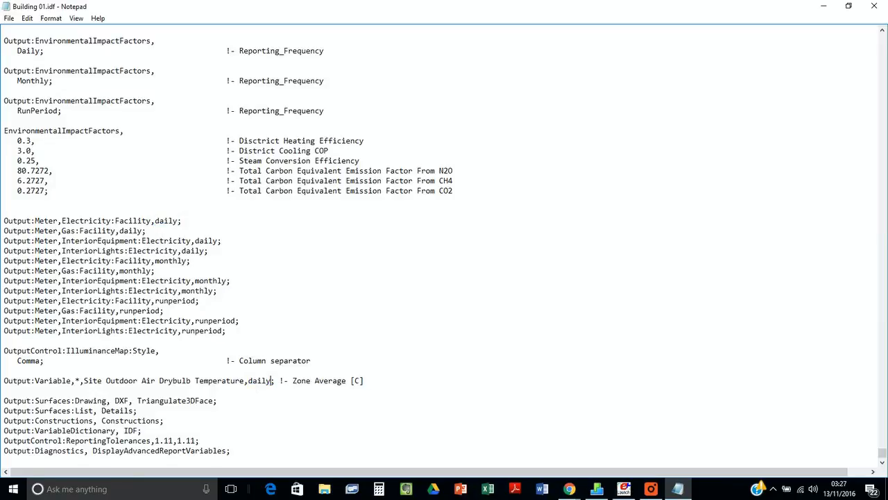
{"action": "left_click", "coordinate": [9, 18]}
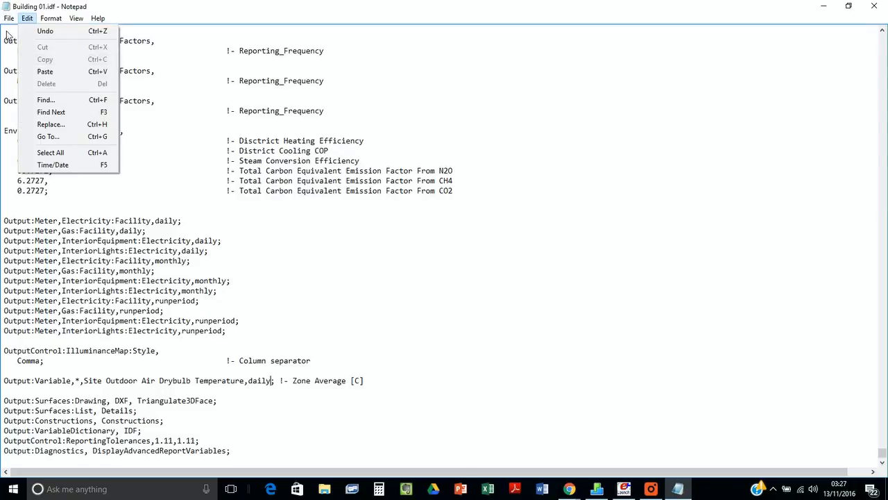
{"action": "left_click", "coordinate": [26, 56]}
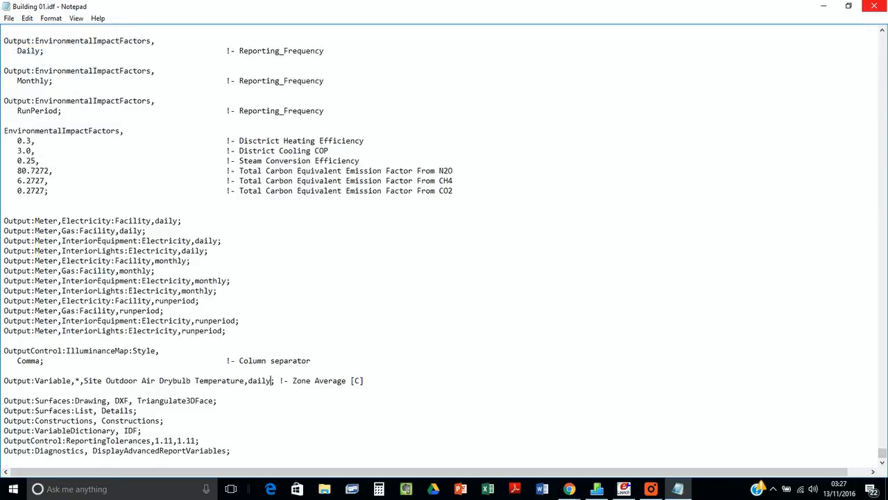
- Close the Building 01.idf text and rerun its simulation with the old file version
{"action": "left_click", "coordinate": [874, 6]}
{"action": "left_click", "coordinate": [545, 364]}
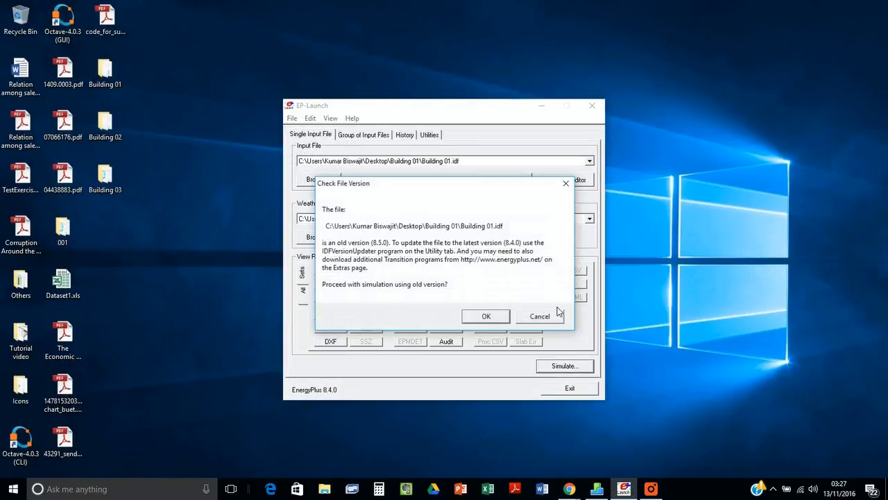
{"action": "left_click", "coordinate": [479, 317]}
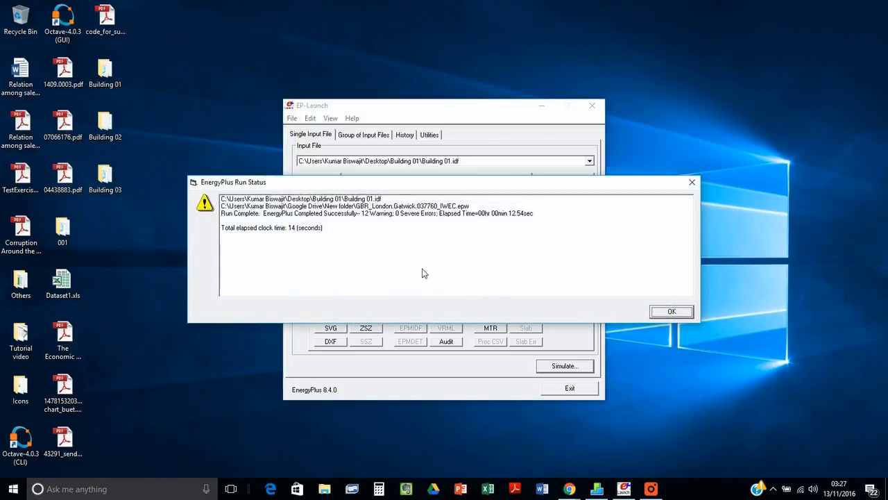
{"action": "left_click", "coordinate": [670, 312]}
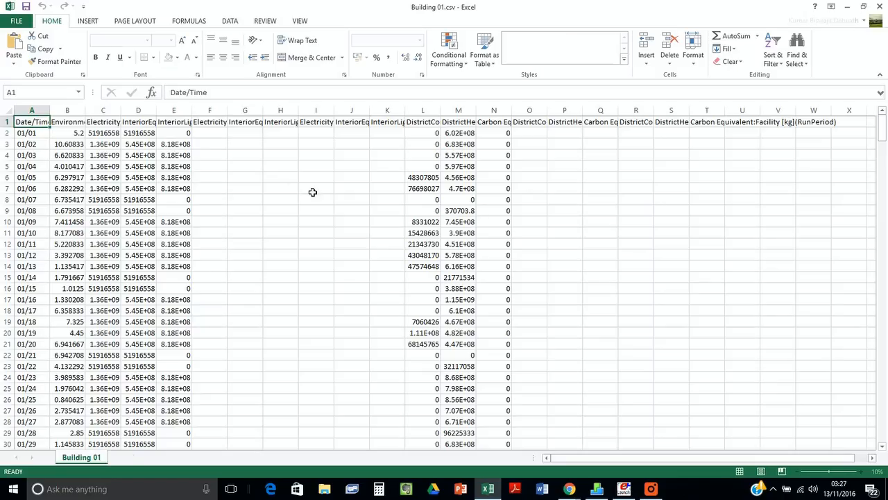
- Fit columns B and C of the new Building 01.csv results, examine the daily rows and close the file without saving
{"action": "double_click", "coordinate": [92, 113]}
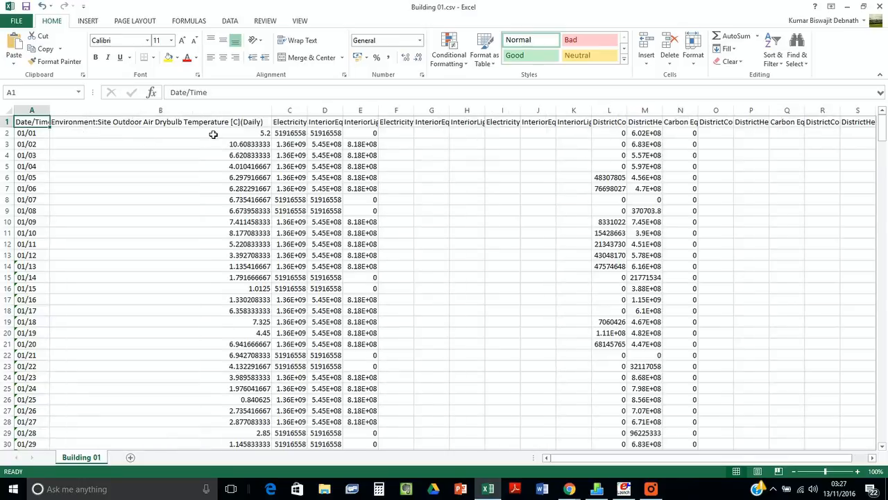
{"action": "double_click", "coordinate": [308, 111]}
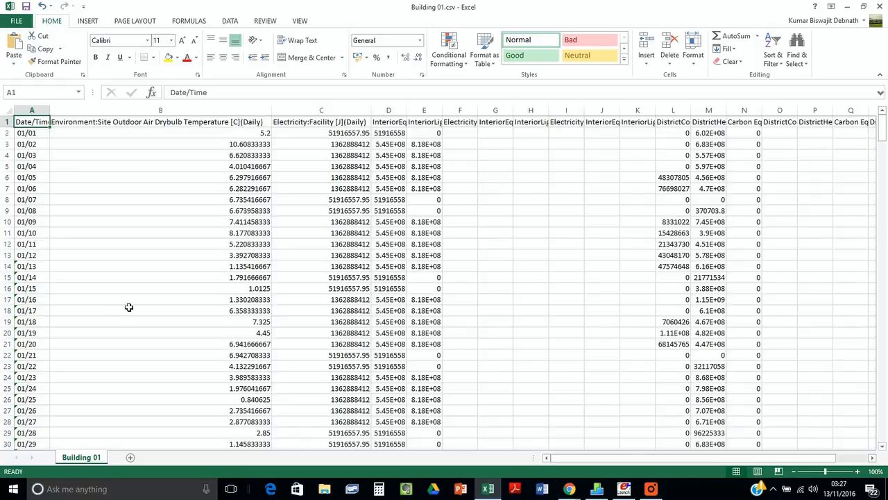
{"action": "scroll", "coordinate": [57, 190], "scroll_direction": "down", "scroll_amount": 15}
{"action": "scroll", "coordinate": [57, 192], "scroll_direction": "up", "scroll_amount": 15}
{"action": "left_click", "coordinate": [880, 6]}
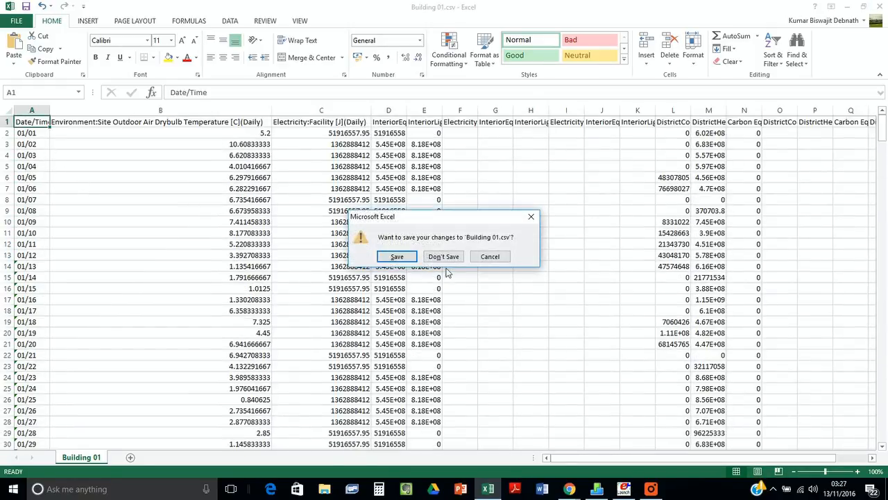
{"action": "left_click", "coordinate": [443, 256]}
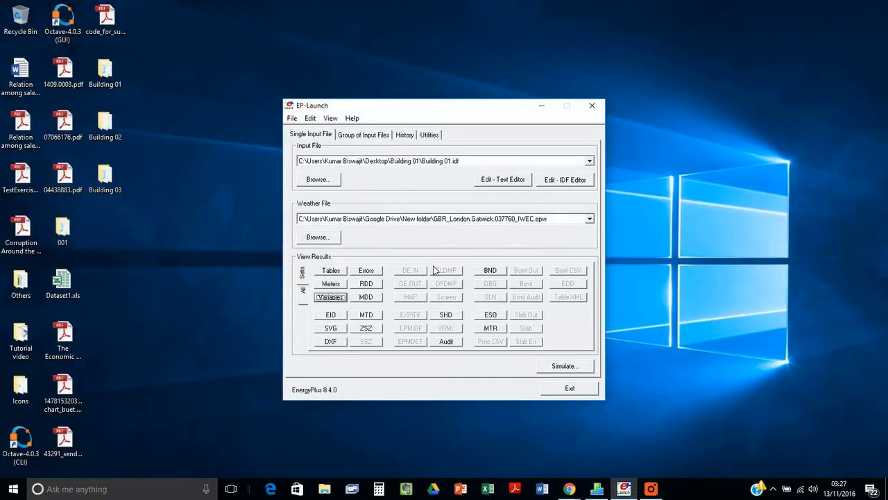
- Open Building 01's RDD variable dictionary in a maximized window and find "fanger"
{"action": "left_click", "coordinate": [367, 285]}
{"action": "double_click", "coordinate": [484, 36]}
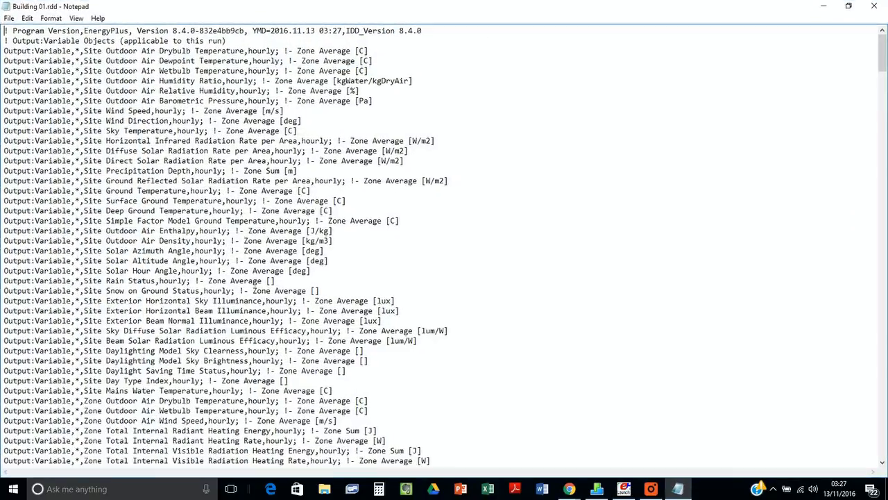
{"action": "key", "text": "ctrl+f"}
{"action": "type", "text": "fanger"}
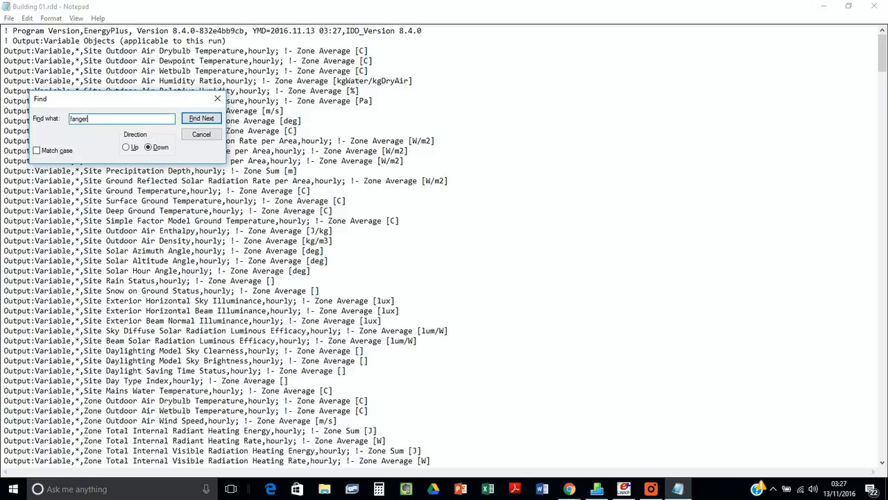
{"action": "key", "text": "Return"}
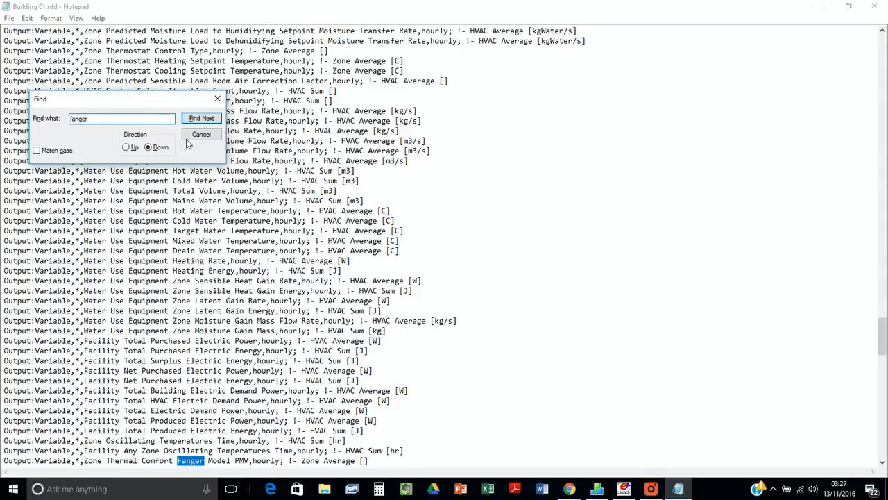
- Copy the two Zone Thermal Comfort Fanger Model output variable lines, PMV and PPD, from Building 01.rdd
{"action": "key", "text": "Escape"}
{"action": "scroll", "coordinate": [444, 246], "scroll_direction": "down", "scroll_amount": 2}
{"action": "scroll", "coordinate": [444, 247], "scroll_direction": "down", "scroll_amount": 4}
{"action": "scroll", "coordinate": [444, 246], "scroll_direction": "down", "scroll_amount": 2}
{"action": "left_click_drag", "start_coordinate": [374, 261], "coordinate": [4, 251]}
{"action": "key", "text": "ctrl+c"}
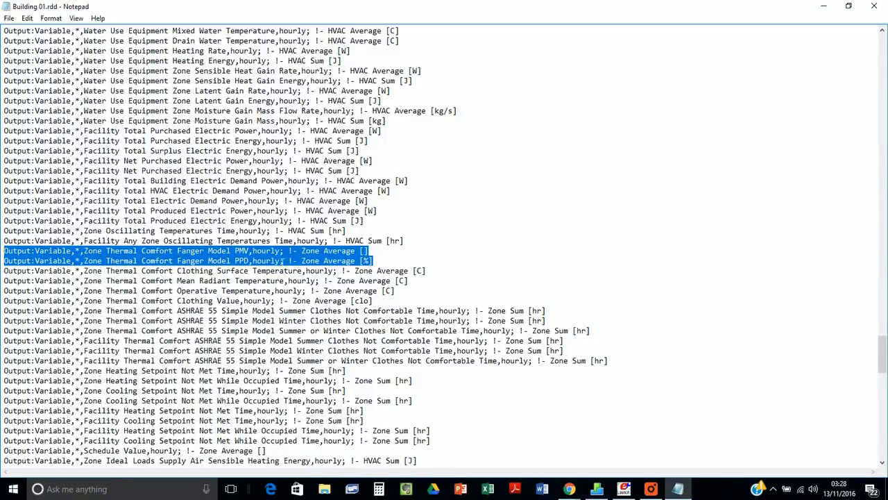
- Paste the Fanger PMV and PPD hourly output lines above the Site Outdoor Air Drybulb Temperature variable in Building 01.idf, set off by blank lines, and save
{"action": "left_click", "coordinate": [875, 6]}
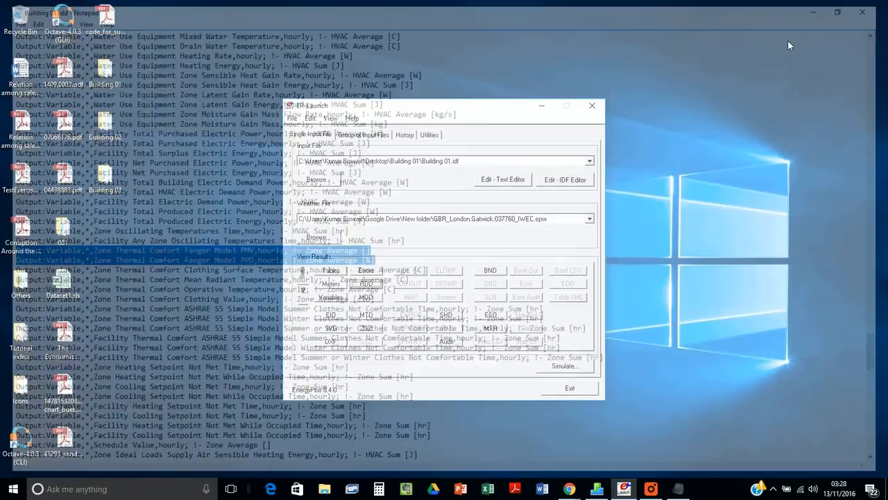
{"action": "left_click", "coordinate": [514, 180]}
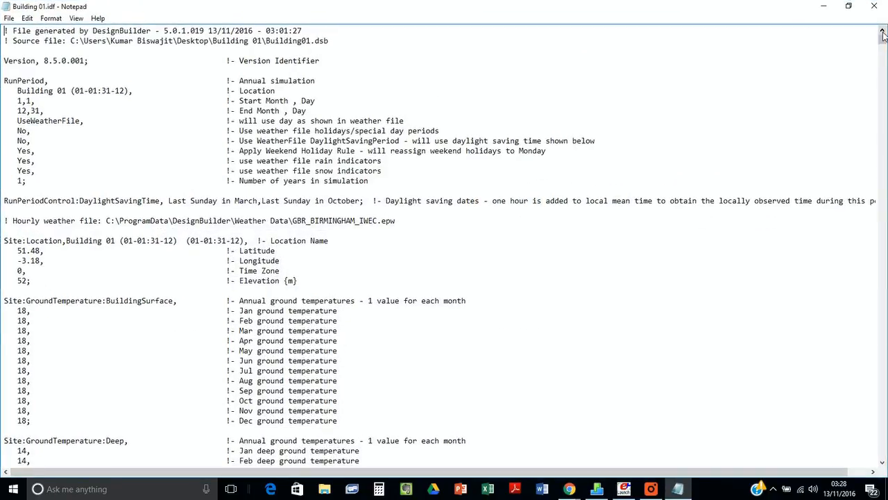
{"action": "left_click_drag", "start_coordinate": [883, 35], "coordinate": [882, 455]}
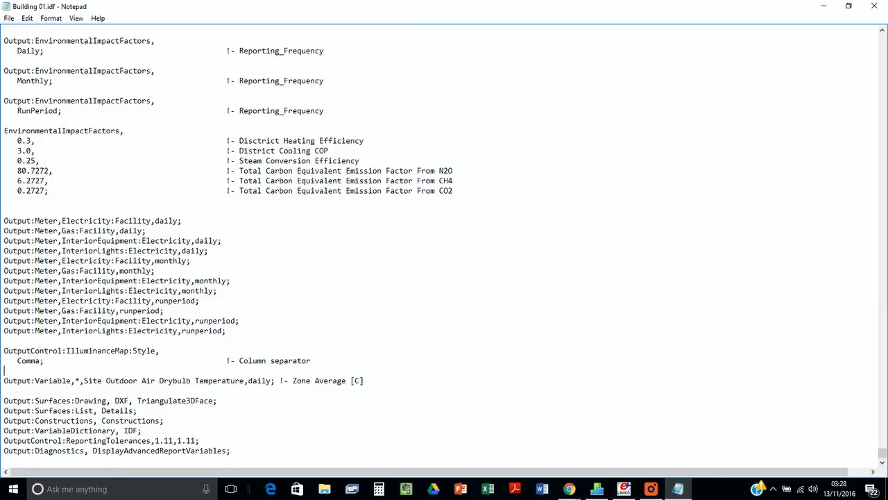
{"action": "key", "text": "ctrl+v"}
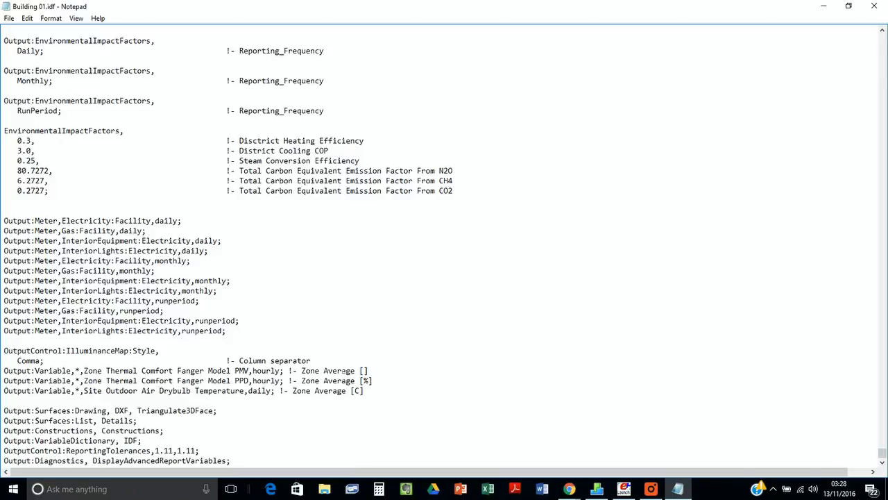
{"action": "key", "text": "Return"}
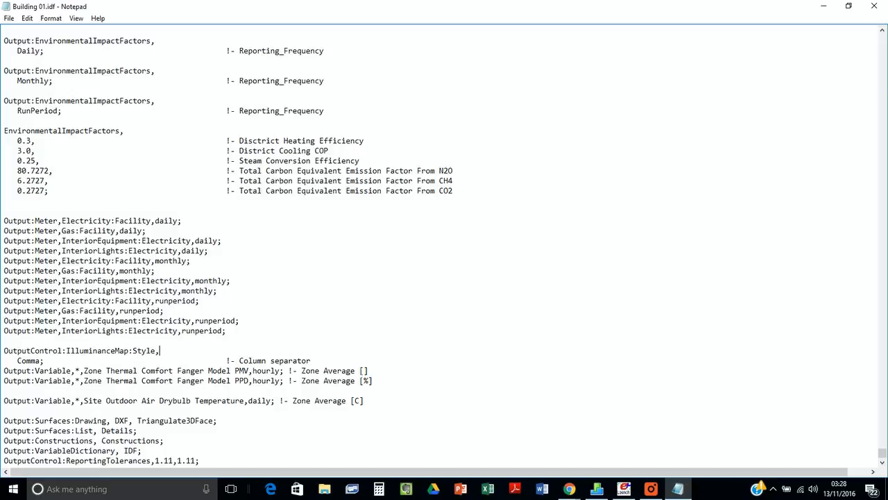
{"action": "key", "text": "Return"}
{"action": "left_click", "coordinate": [9, 18]}
{"action": "left_click", "coordinate": [24, 55]}
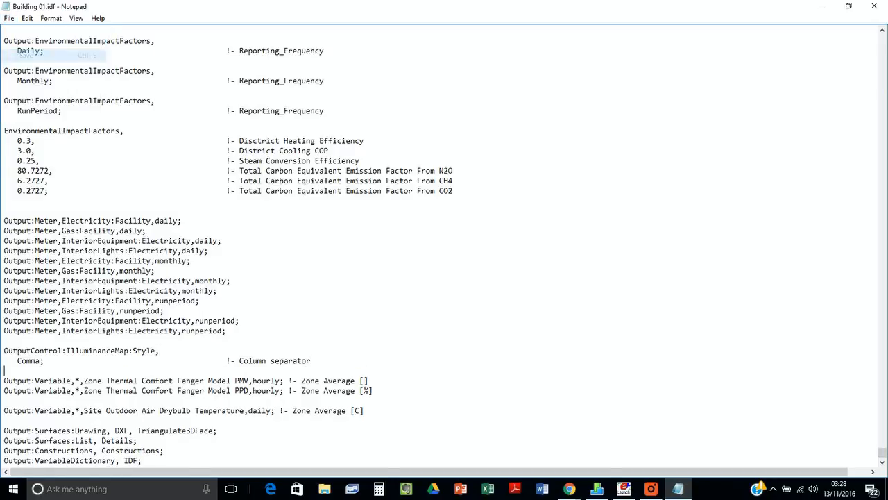
{"action": "left_click", "coordinate": [875, 6]}
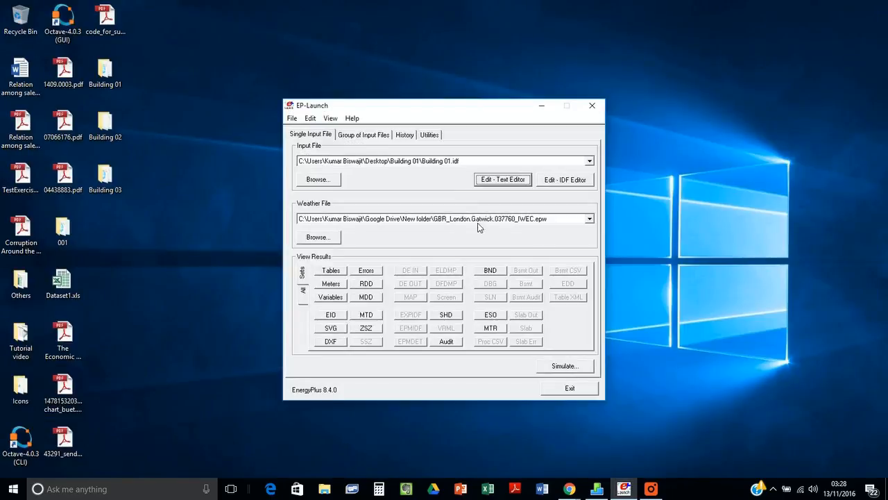
- Rerun the Building 01 simulation and open its output variable results
{"action": "left_click", "coordinate": [548, 366]}
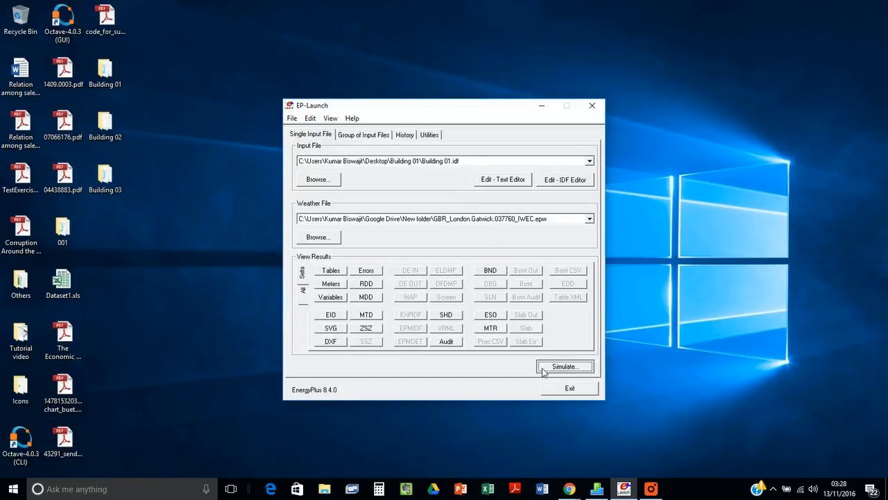
{"action": "left_click", "coordinate": [486, 316]}
{"action": "left_click", "coordinate": [331, 297]}
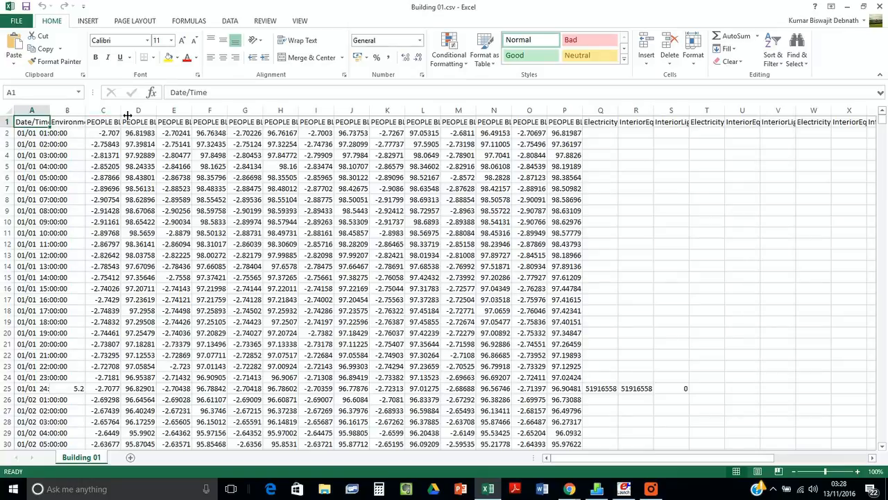
- Fit columns C to F to their headers, examine the hourly Fanger PMV and PPD results, and close Building 01.csv without saving
{"action": "double_click", "coordinate": [121, 111]}
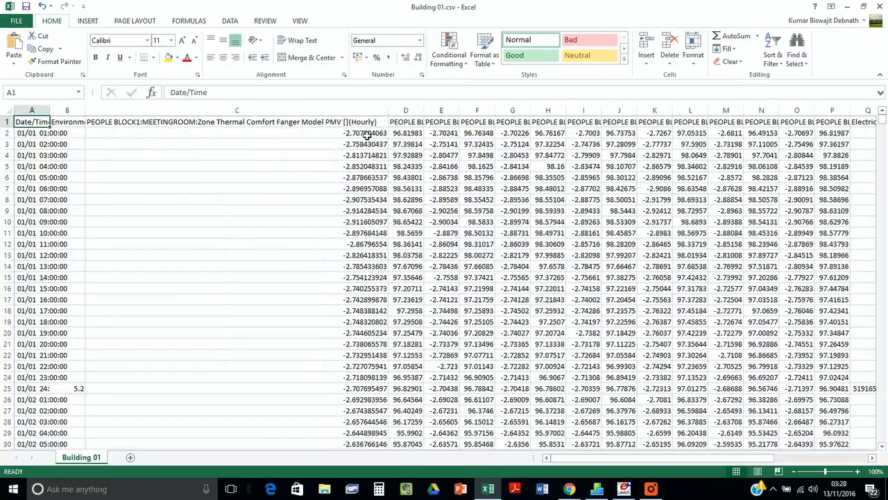
{"action": "double_click", "coordinate": [424, 111]}
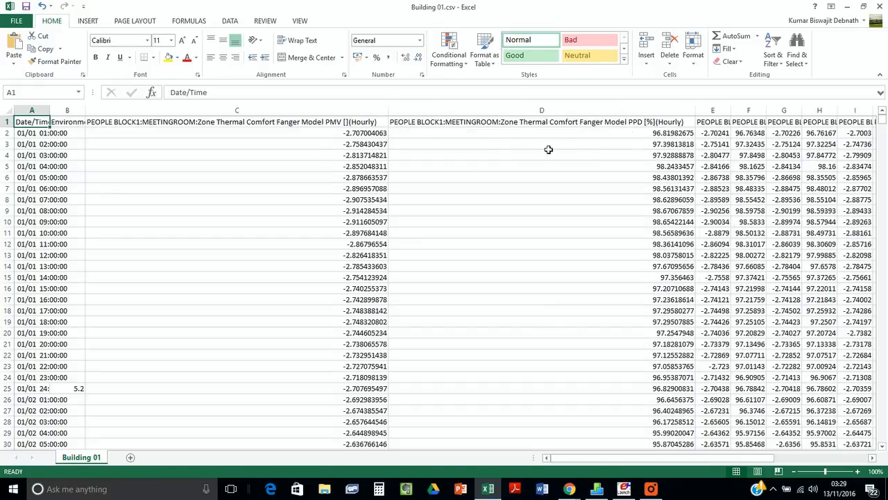
{"action": "double_click", "coordinate": [731, 111]}
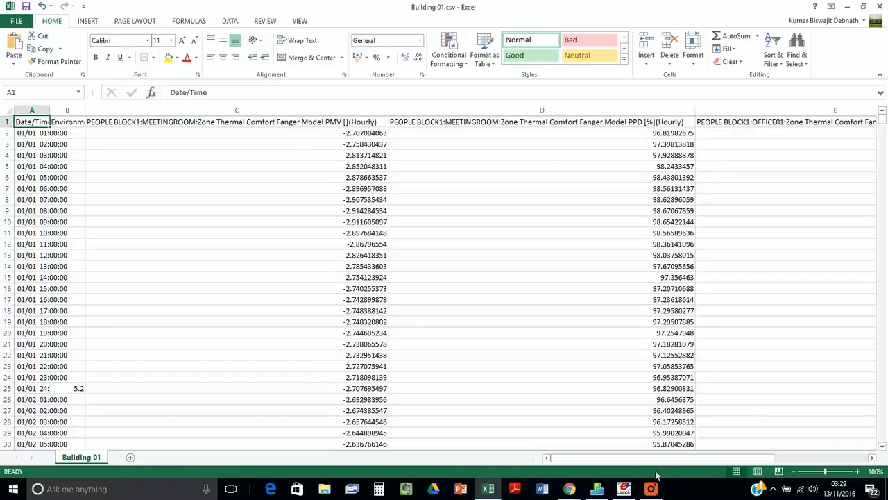
{"action": "left_click_drag", "start_coordinate": [610, 458], "coordinate": [635, 458]}
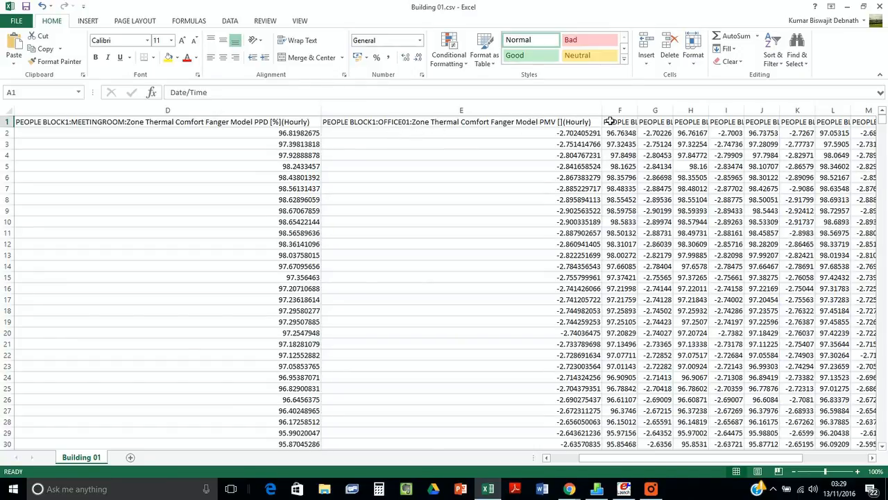
{"action": "double_click", "coordinate": [637, 110]}
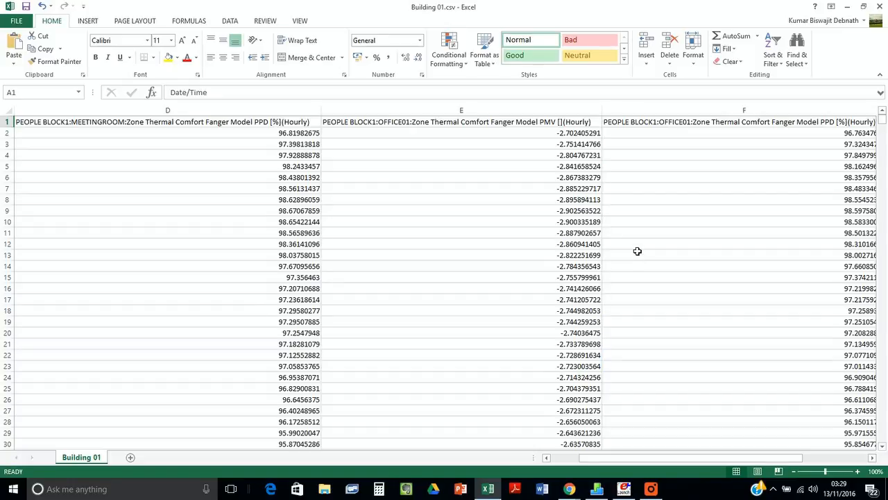
{"action": "left_click_drag", "start_coordinate": [595, 458], "coordinate": [520, 458]}
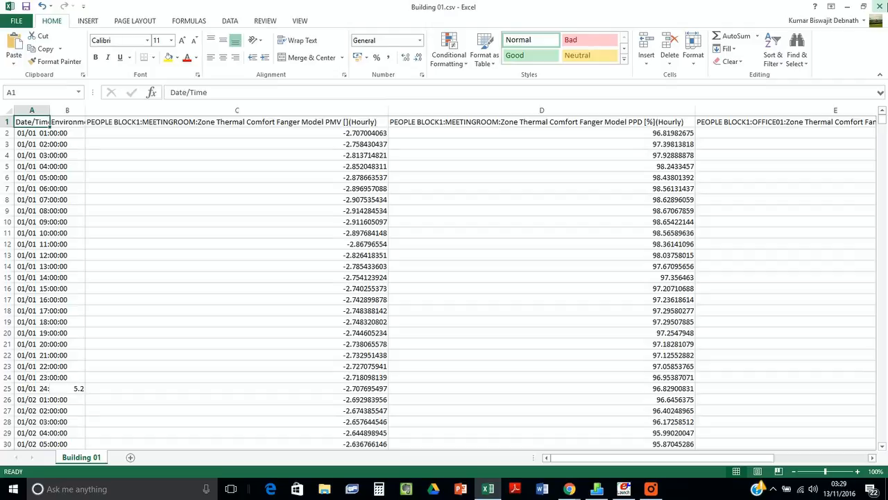
{"action": "left_click", "coordinate": [880, 6]}
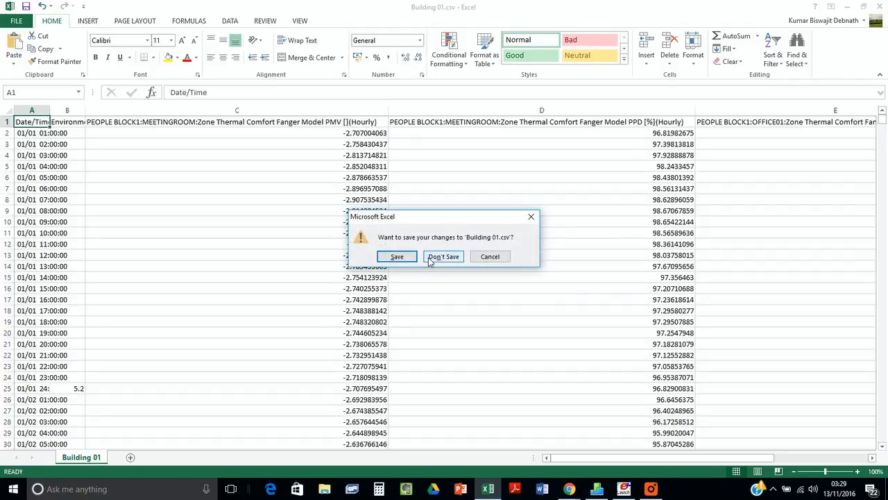
{"action": "left_click", "coordinate": [430, 257]}
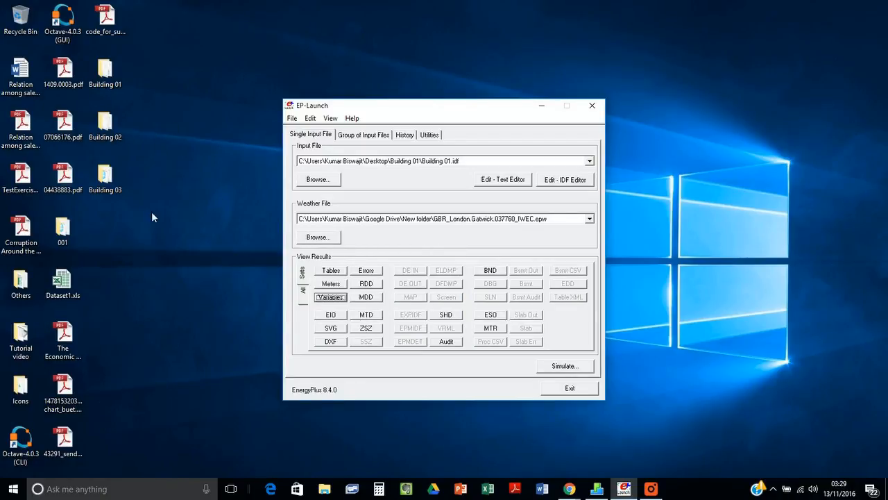
{"action": "left_click", "coordinate": [651, 489]}
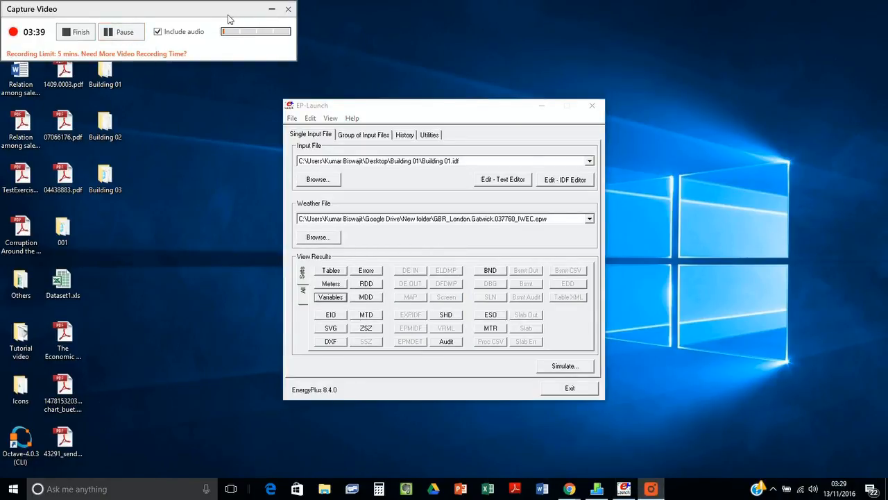
{"action": "left_click", "coordinate": [106, 32]}
{"action": "left_click", "coordinate": [106, 32]}
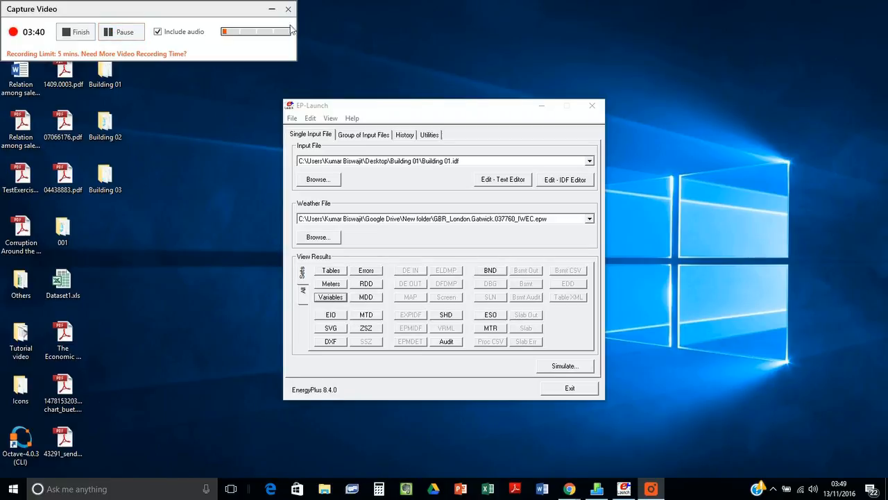
{"action": "left_click", "coordinate": [271, 9]}
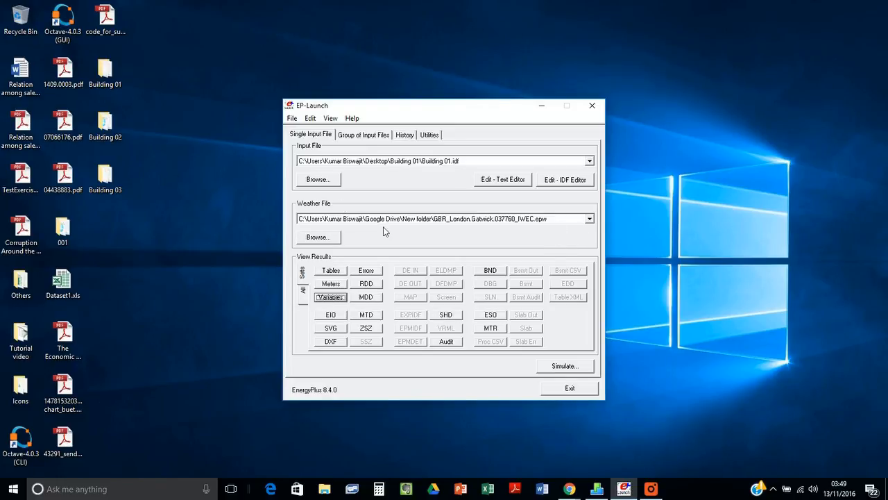
- Open Building 01.idf as text, check the reporting frequency of the Fanger PMV and PPD output lines, and close the file
{"action": "left_click", "coordinate": [485, 182]}
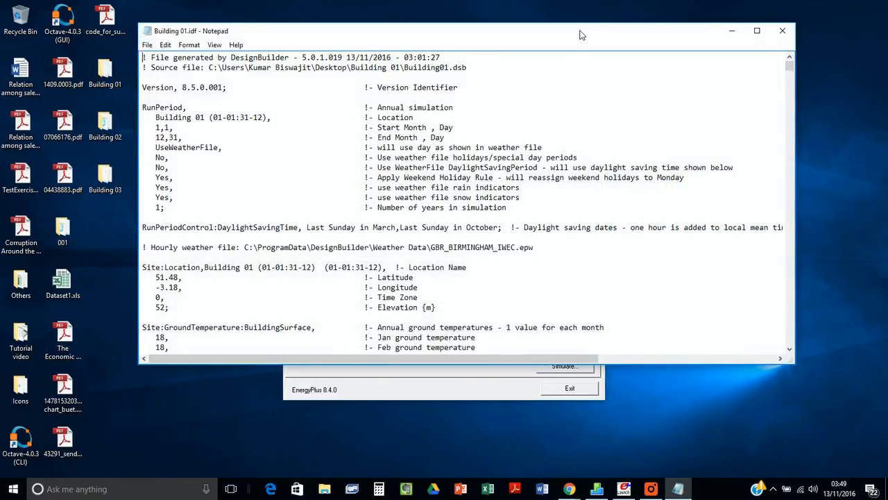
{"action": "double_click", "coordinate": [582, 32]}
{"action": "left_click_drag", "start_coordinate": [882, 39], "coordinate": [882, 451]}
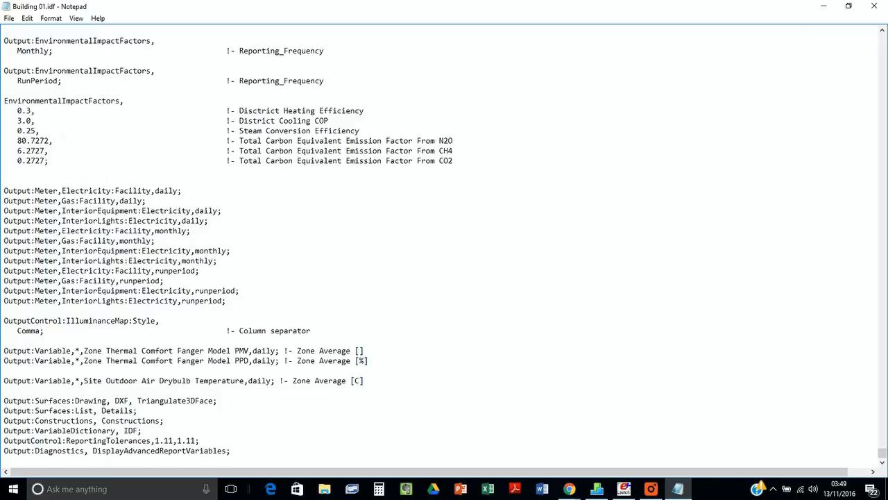
{"action": "left_click_drag", "start_coordinate": [252, 351], "coordinate": [276, 351]}
{"action": "left_click", "coordinate": [874, 5]}
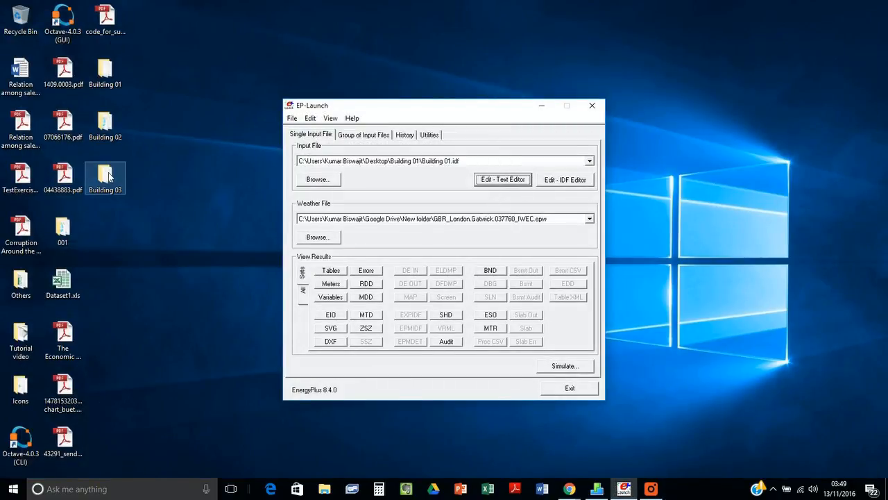
- Start a blank Excel workbook and enter "Electricity" in cell B3
{"action": "left_click", "coordinate": [181, 257]}
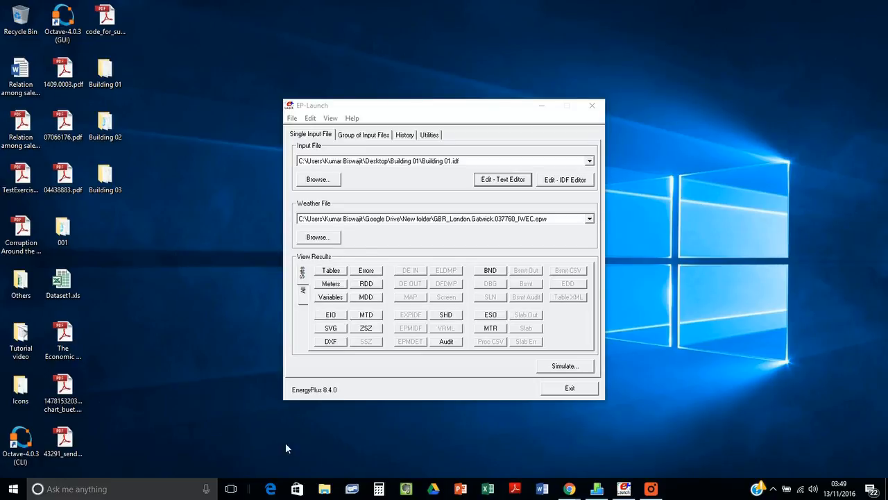
{"action": "left_click", "coordinate": [487, 490]}
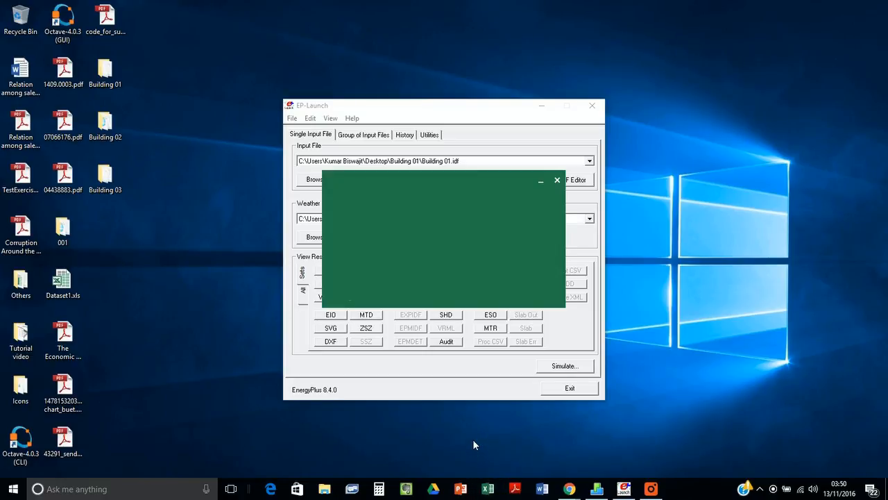
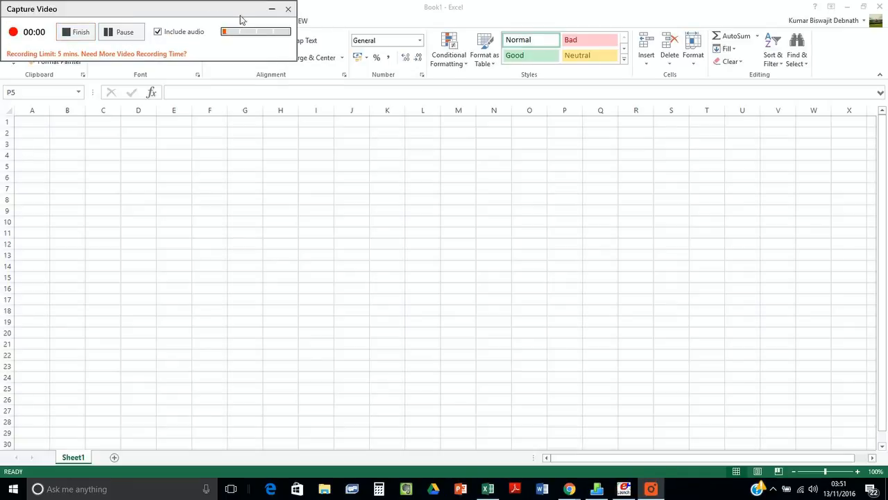
{"action": "left_click", "coordinate": [272, 9]}
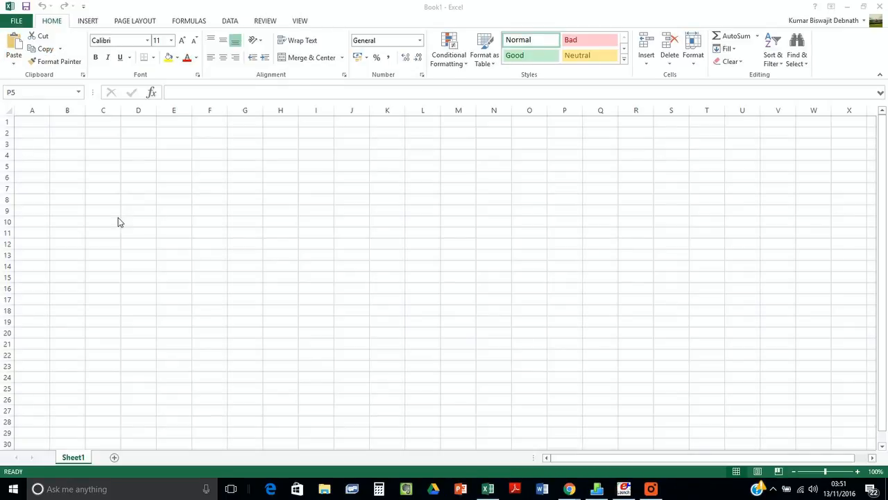
{"action": "left_click", "coordinate": [72, 145]}
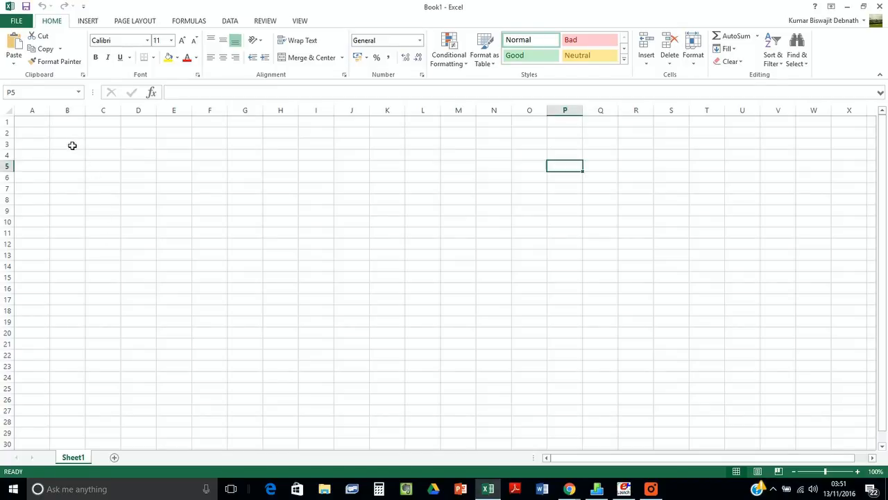
{"action": "type", "text": "E"}
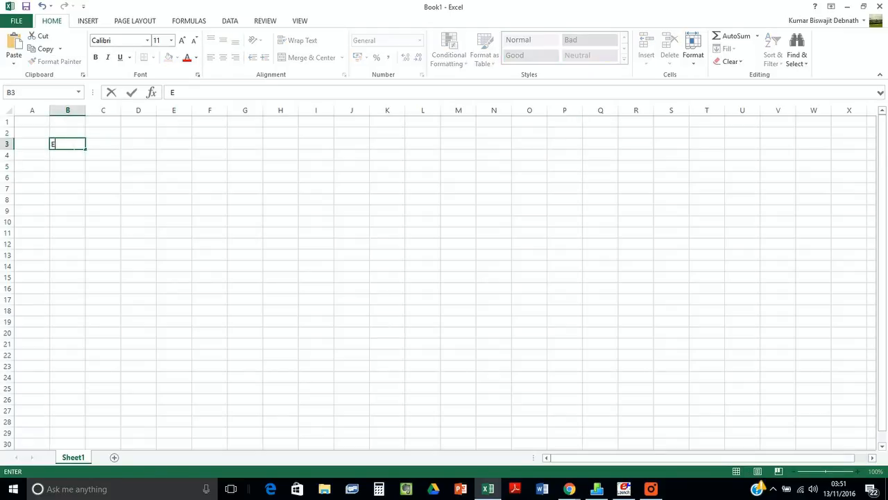
{"action": "type", "text": "lectricity"}
{"action": "key", "text": "Return"}
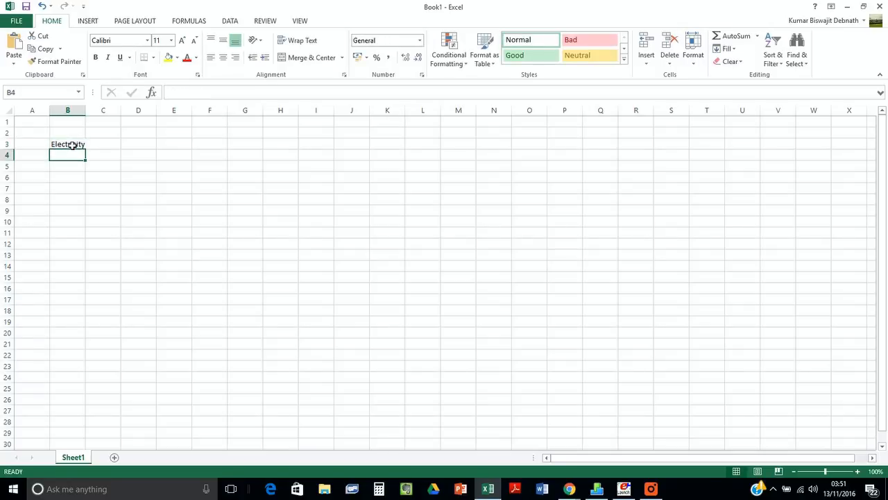
- Open Building 01's output variable results from EP-Launch and format them with a narrow column B and wrapped text in header row 1
{"action": "left_click", "coordinate": [488, 488]}
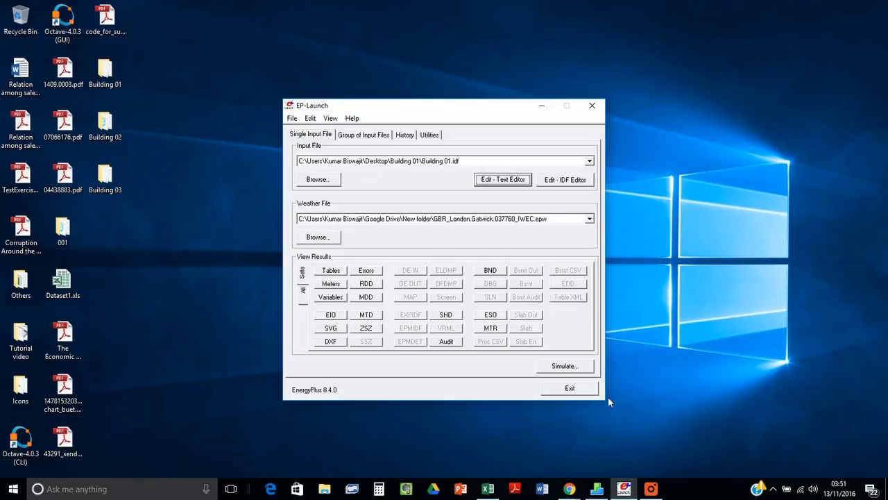
{"action": "left_click", "coordinate": [331, 298]}
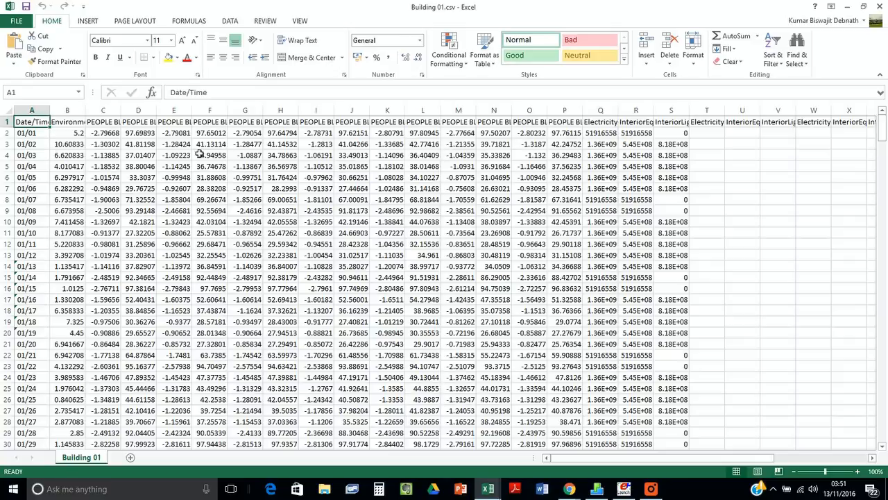
{"action": "double_click", "coordinate": [85, 111]}
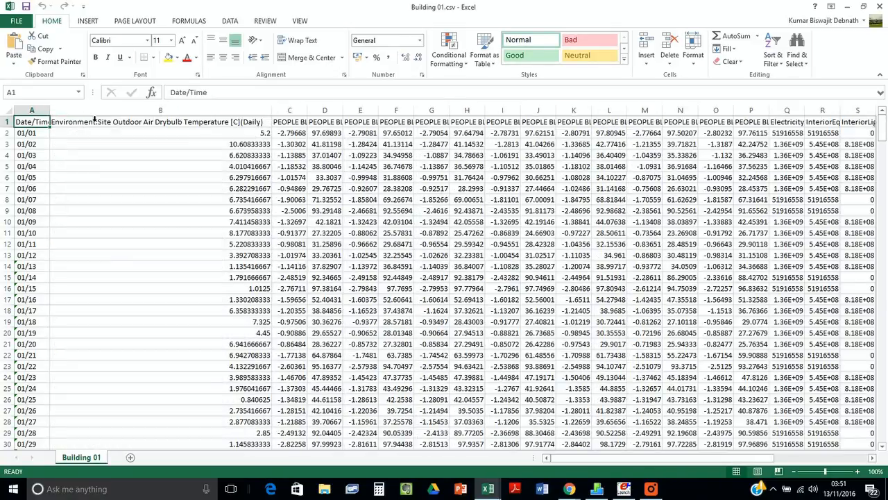
{"action": "left_click_drag", "start_coordinate": [272, 111], "coordinate": [94, 110]}
{"action": "left_click", "coordinate": [10, 125]}
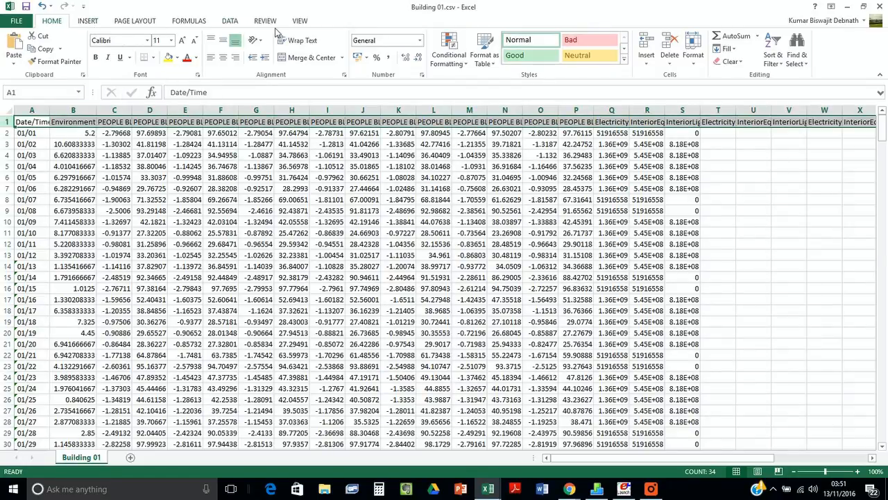
{"action": "left_click", "coordinate": [299, 41]}
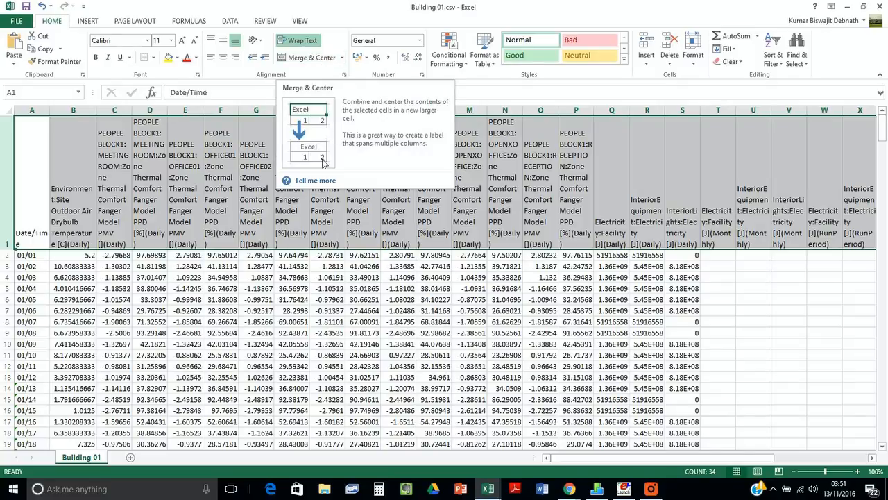
- Top-align the header row and copy column Q, Electricity:Facility [J](Daily), from its header down to row 366
{"action": "left_click", "coordinate": [210, 40]}
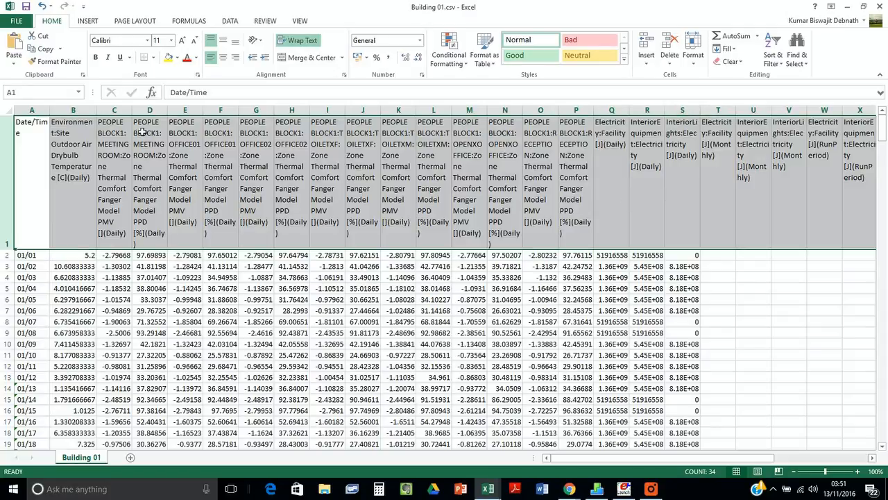
{"action": "key", "text": "Right"}
{"action": "left_click_drag", "start_coordinate": [625, 458], "coordinate": [654, 459]}
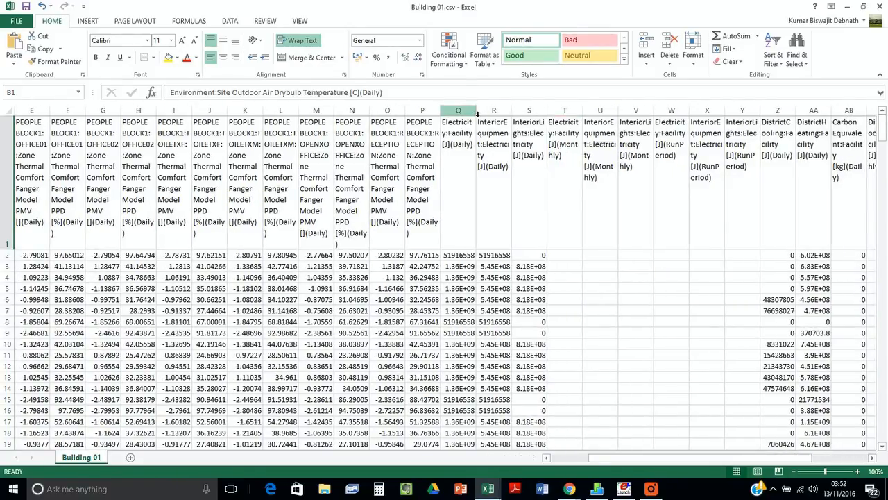
{"action": "left_click", "coordinate": [476, 112]}
{"action": "left_click", "coordinate": [464, 136]}
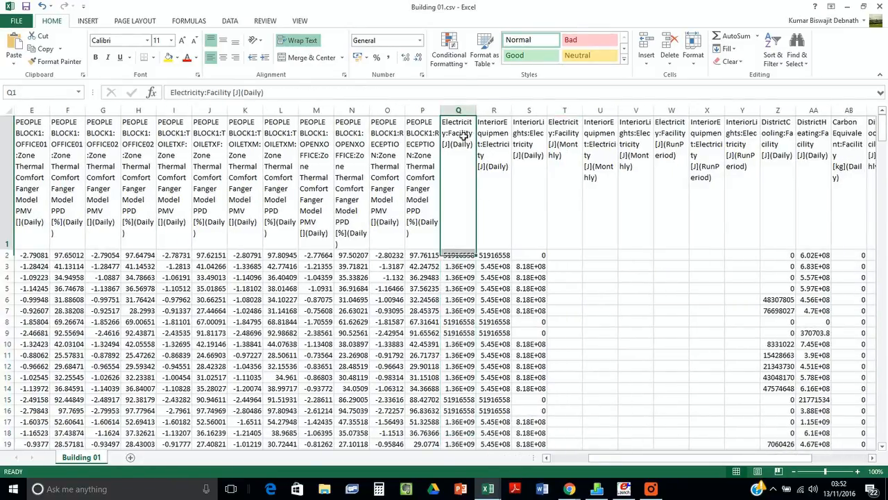
{"action": "left_click_drag", "start_coordinate": [883, 129], "coordinate": [884, 445]}
{"action": "left_click", "coordinate": [425, 444], "text": "shift"}
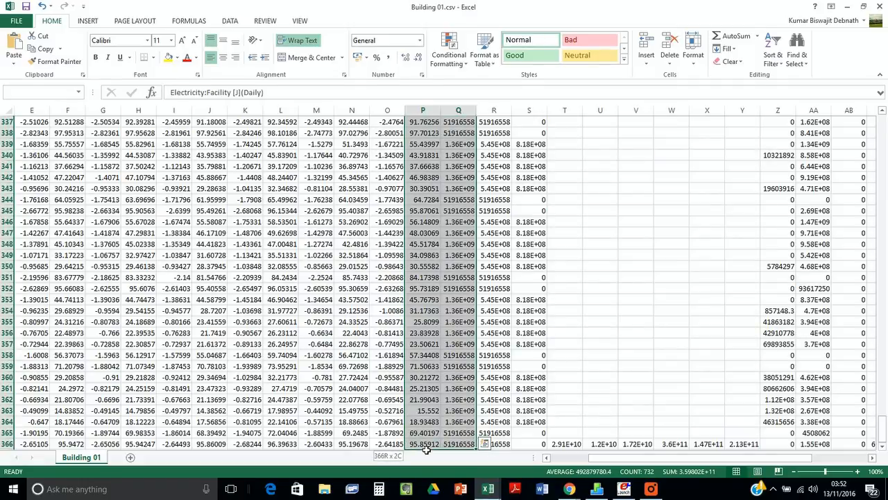
{"action": "left_click", "coordinate": [458, 444], "text": "shift"}
{"action": "scroll", "coordinate": [458, 442], "scroll_direction": "up", "scroll_amount": 6}
{"action": "scroll", "coordinate": [458, 442], "scroll_direction": "up", "scroll_amount": 20}
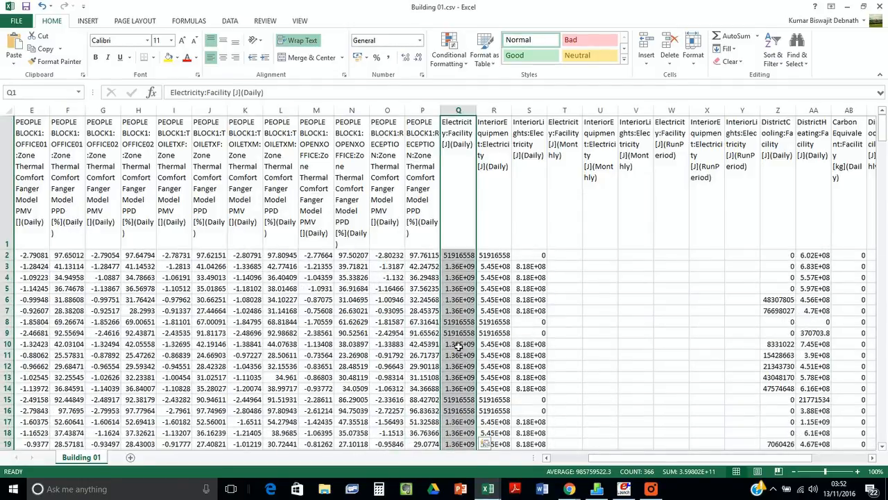
{"action": "key", "text": "ctrl+c"}
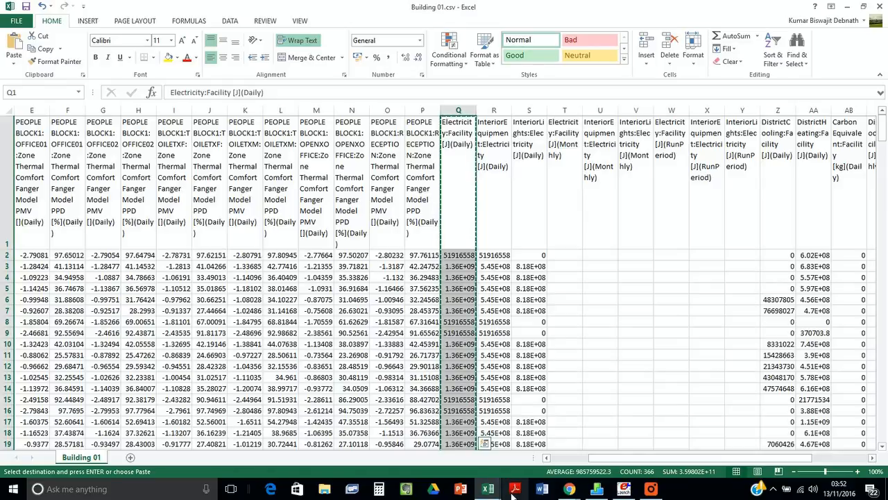
- Switch to the Book1 workbook, enter "Building 1" in C4 and paste the copied electricity column starting at C5
{"action": "mouse_move", "coordinate": [498, 489]}
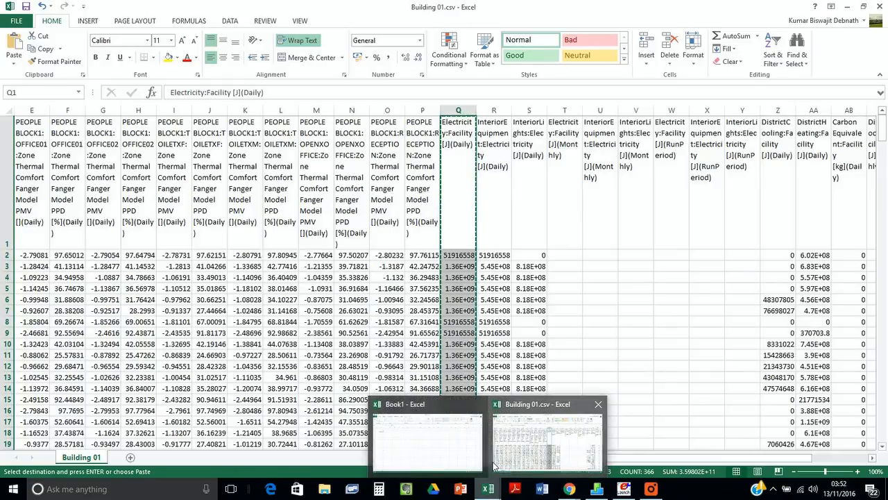
{"action": "left_click", "coordinate": [465, 452]}
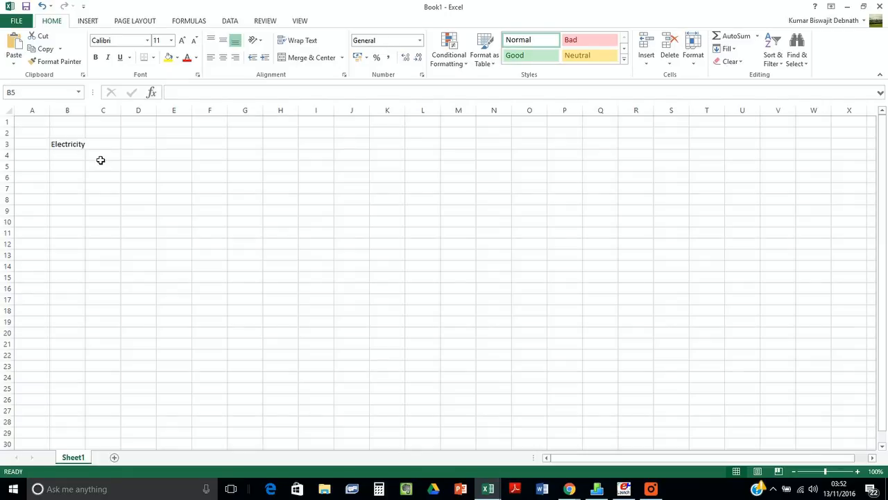
{"action": "left_click", "coordinate": [100, 159]}
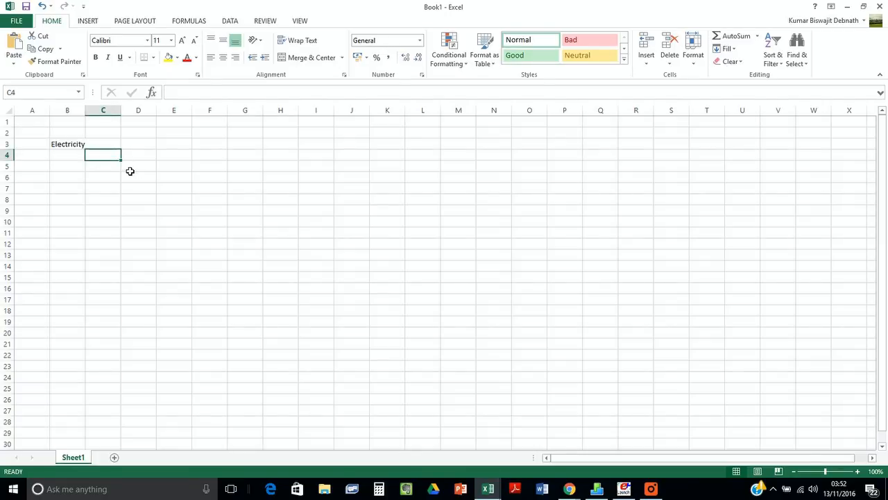
{"action": "type", "text": "Building 1"}
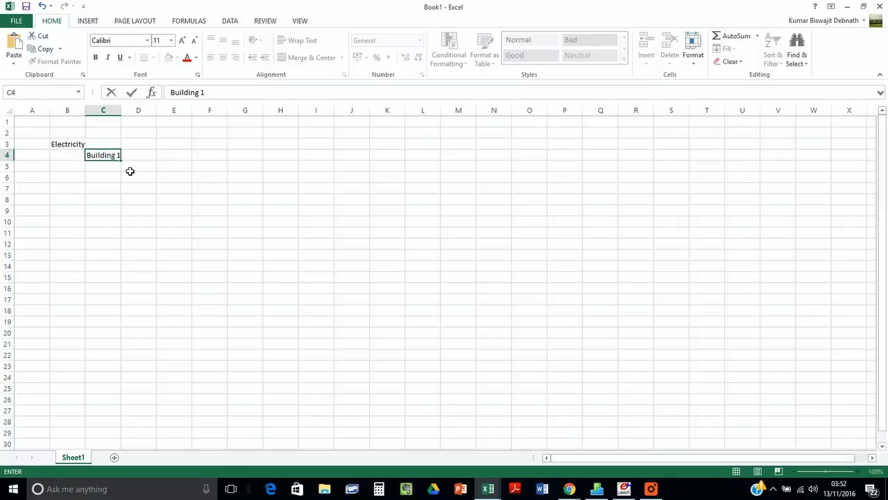
{"action": "key", "text": "Return"}
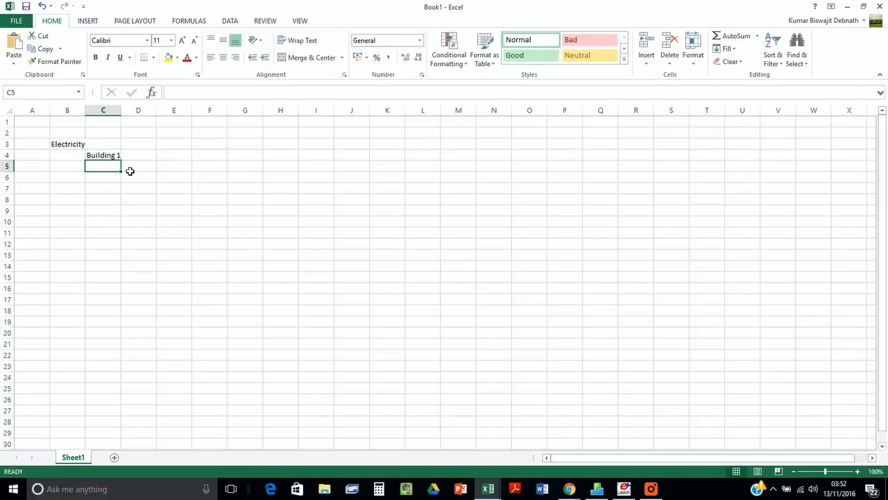
{"action": "key", "text": "ctrl+v"}
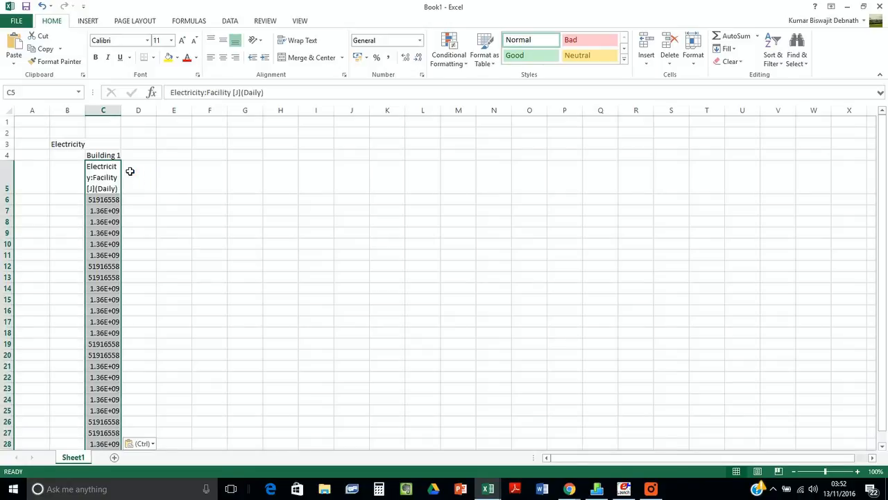
- Move the heading text "Electricity:Facility [J](Daily)" from C5 to B3, replacing the title there
{"action": "left_click", "coordinate": [18, 192]}
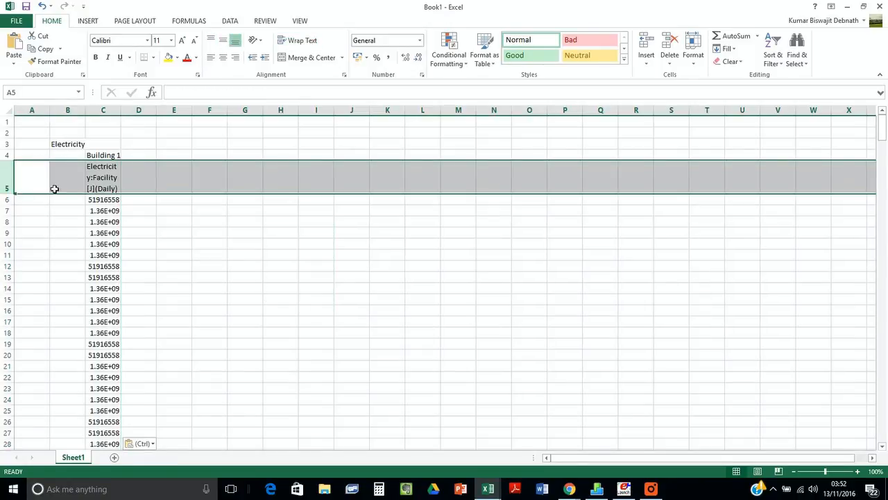
{"action": "left_click", "coordinate": [96, 184]}
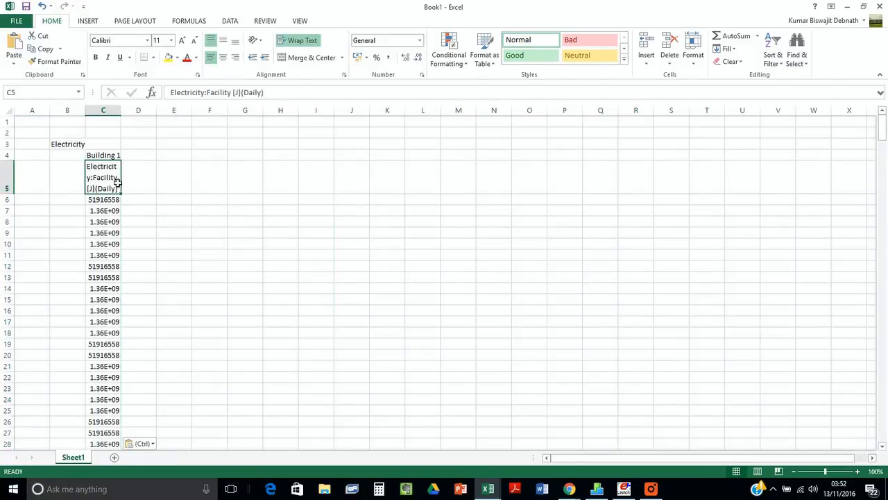
{"action": "left_click_drag", "start_coordinate": [263, 93], "coordinate": [170, 93]}
{"action": "key", "text": "BackSpace"}
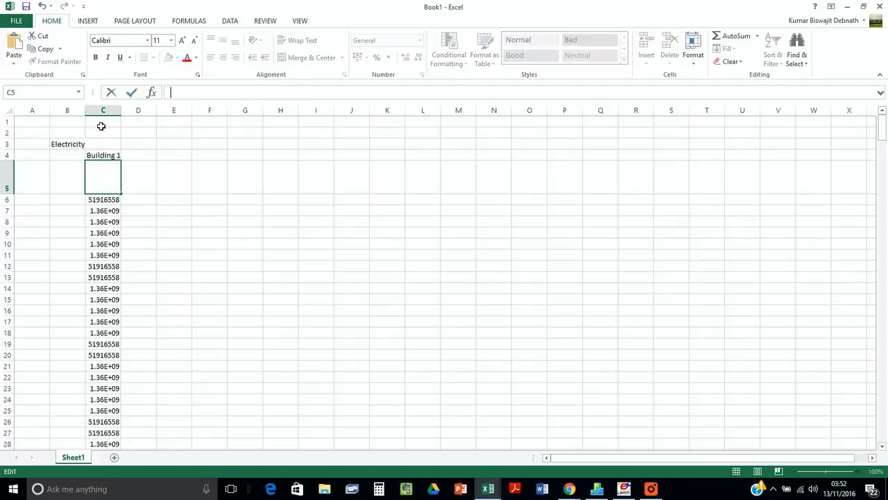
{"action": "left_click", "coordinate": [74, 147]}
{"action": "left_click_drag", "start_coordinate": [209, 92], "coordinate": [87, 93]}
{"action": "key", "text": "ctrl+v"}
{"action": "left_click", "coordinate": [287, 193]}
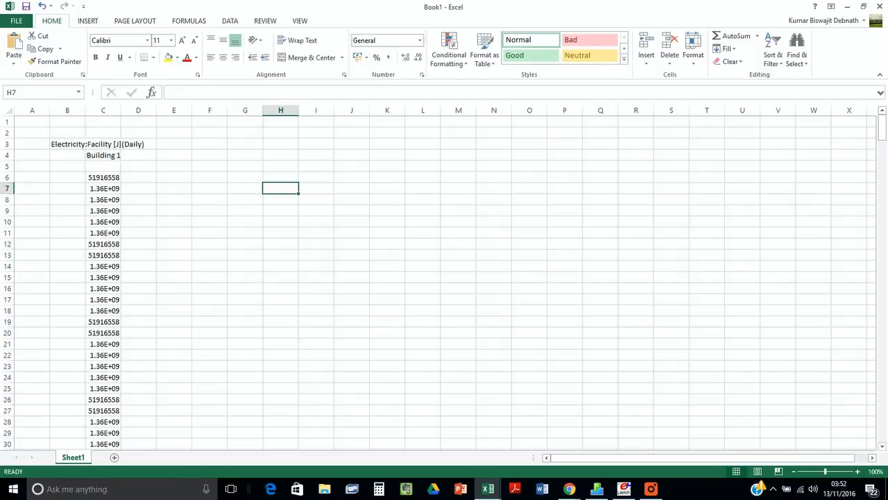
- Delete the empty row 5 above the electricity values and enter "Time" in B4
{"action": "left_click", "coordinate": [9, 169]}
{"action": "right_click", "coordinate": [9, 169]}
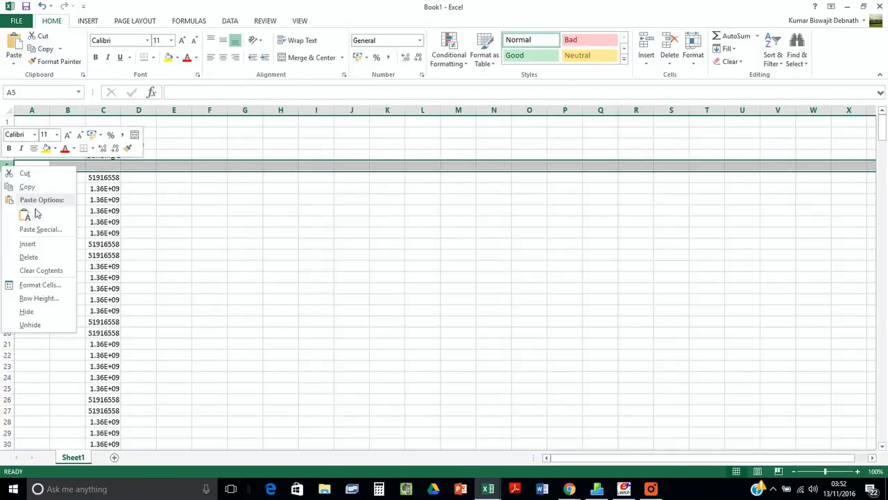
{"action": "left_click", "coordinate": [28, 256]}
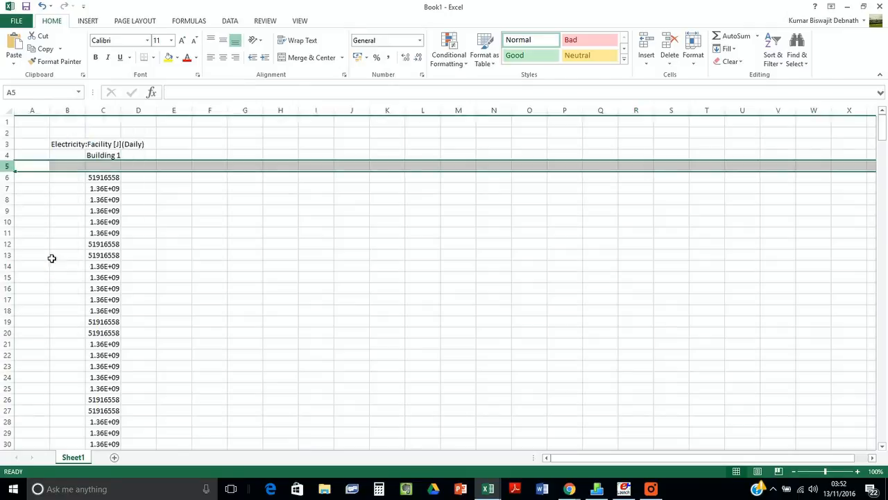
{"action": "left_click", "coordinate": [69, 169]}
{"action": "left_click", "coordinate": [67, 159]}
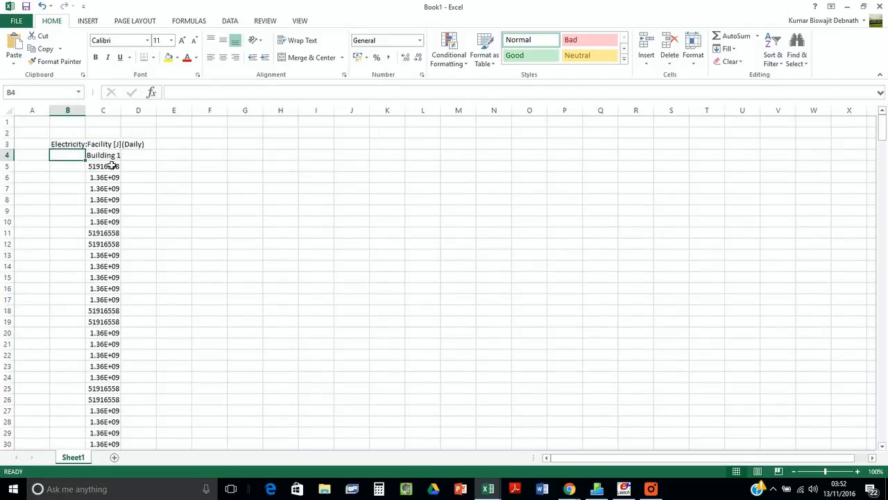
{"action": "type", "text": "Time"}
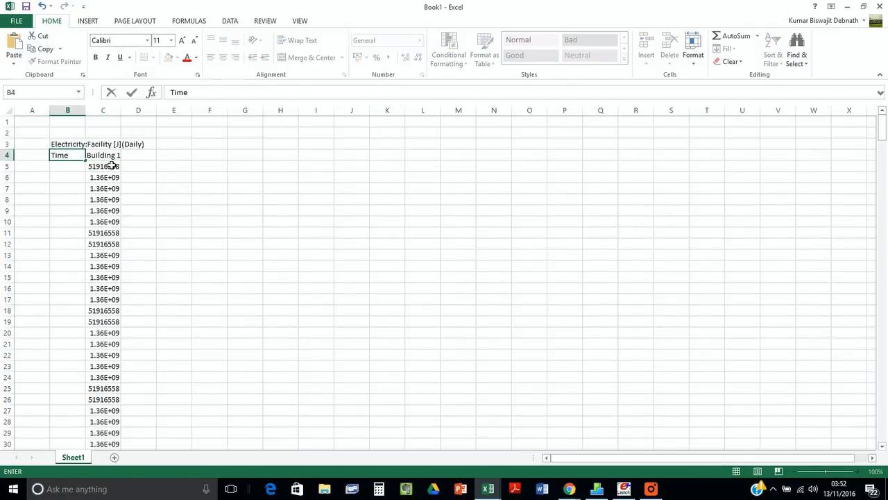
{"action": "key", "text": "Return"}
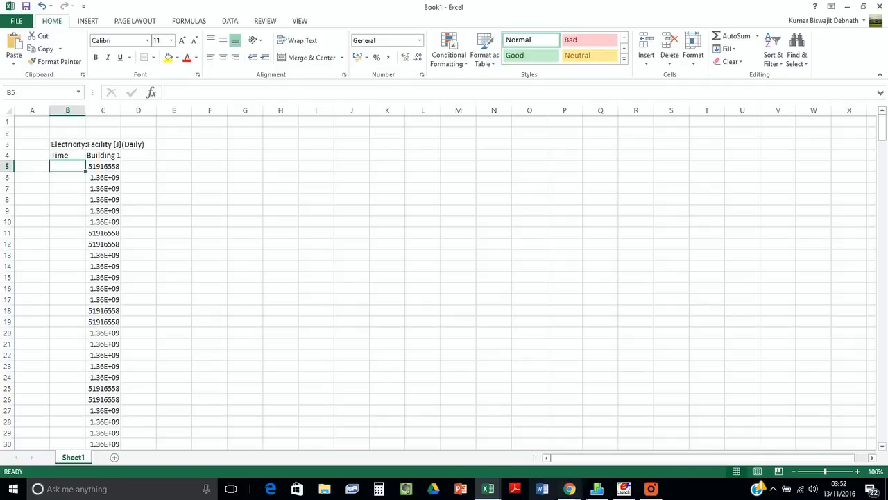
- Switch to Building 01.csv and copy the dates 01/01 to 12/31 in A2:A366
{"action": "mouse_move", "coordinate": [623, 489]}
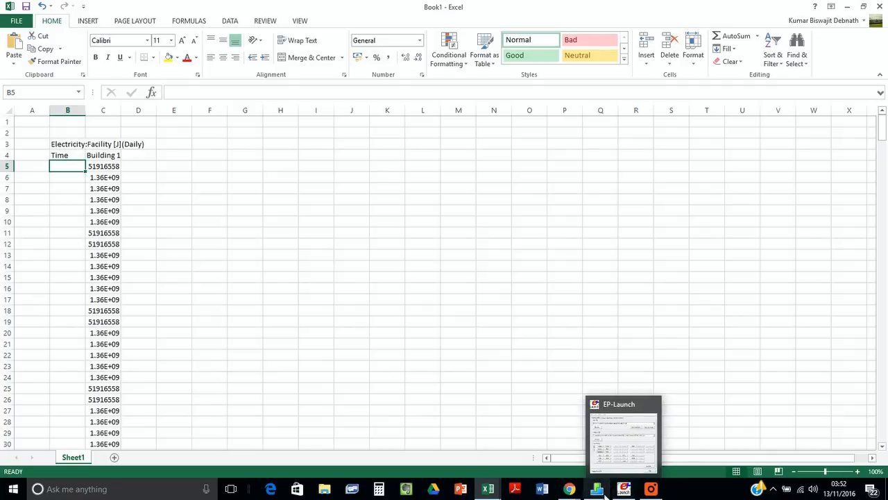
{"action": "left_click", "coordinate": [489, 489]}
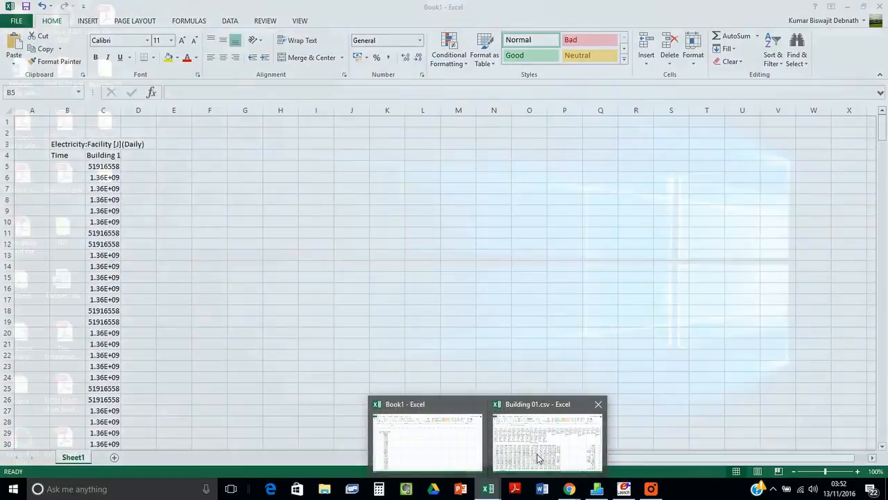
{"action": "left_click", "coordinate": [530, 458]}
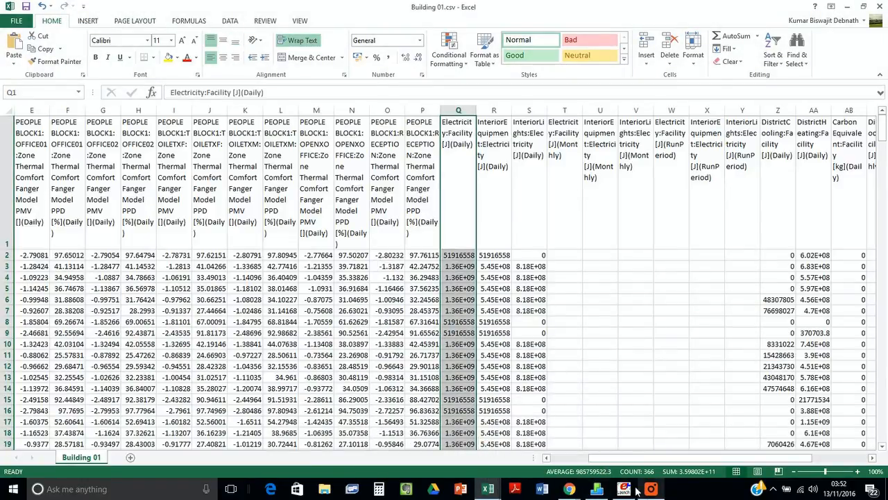
{"action": "left_click_drag", "start_coordinate": [626, 459], "coordinate": [559, 448]}
{"action": "left_click_drag", "start_coordinate": [36, 262], "coordinate": [39, 411]}
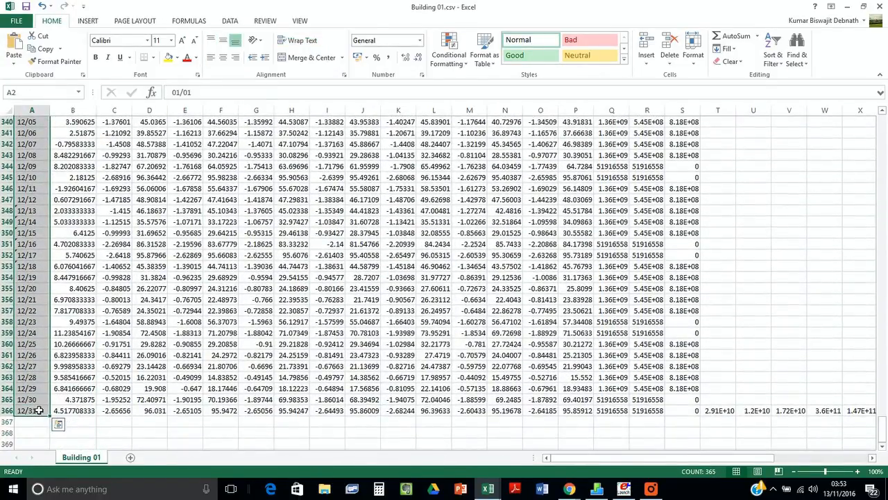
{"action": "key", "text": "ctrl+c"}
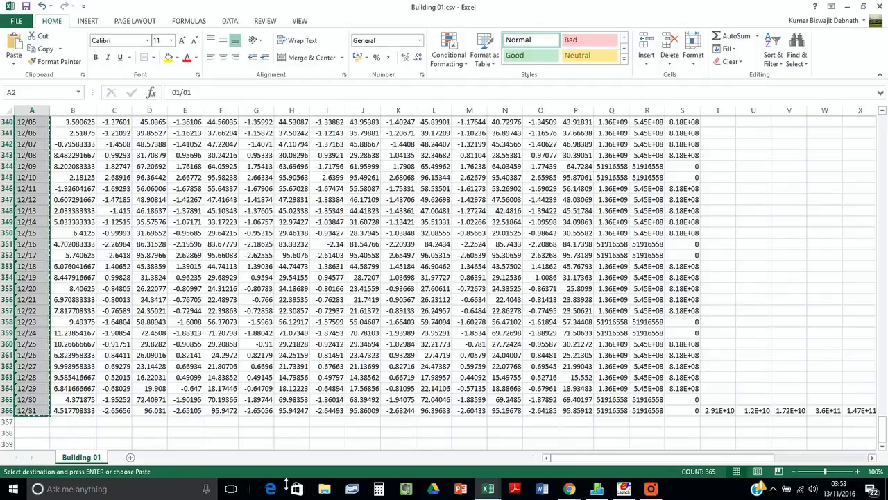
- Paste the dates into Book1 from B5 down and check that they line up with the electricity values
{"action": "left_click", "coordinate": [488, 490]}
{"action": "left_click", "coordinate": [417, 436]}
{"action": "key", "text": "ctrl+v"}
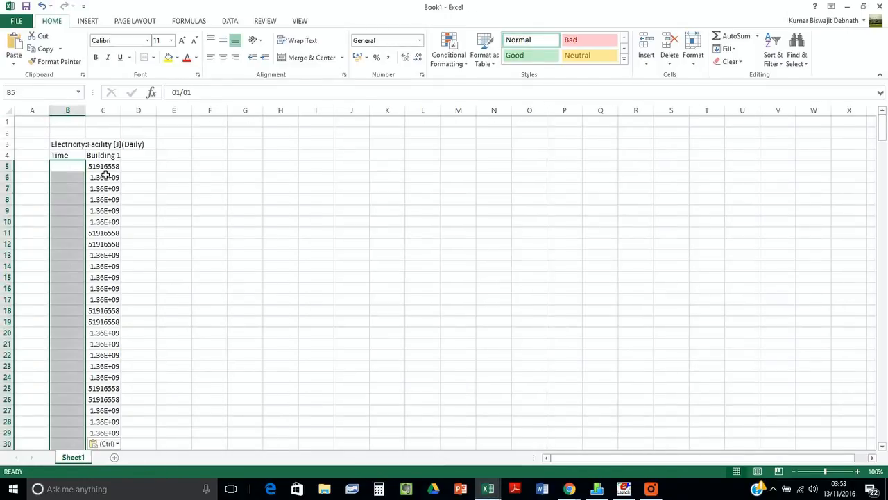
{"action": "scroll", "coordinate": [135, 181], "scroll_direction": "down", "scroll_amount": 20}
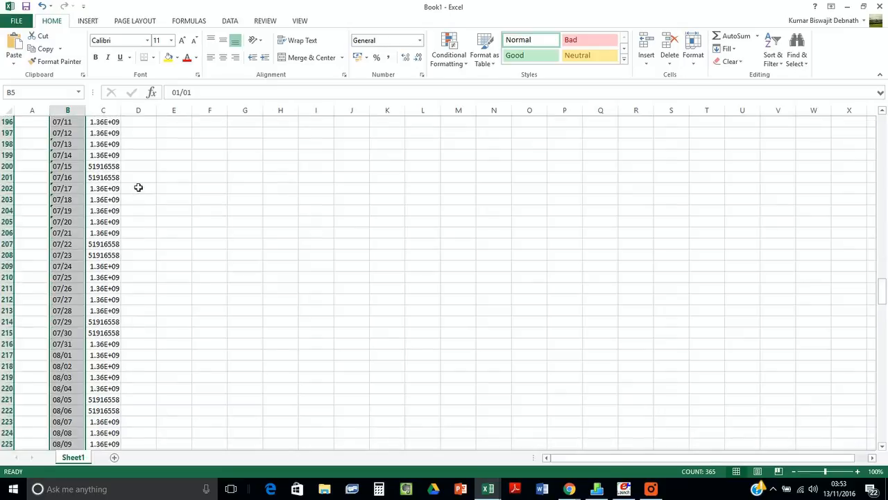
{"action": "scroll", "coordinate": [137, 188], "scroll_direction": "up", "scroll_amount": 14}
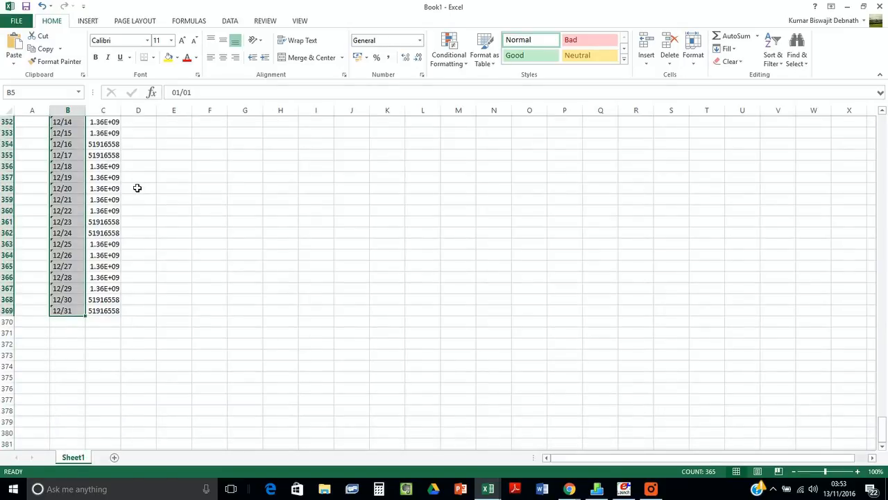
{"action": "scroll", "coordinate": [138, 188], "scroll_direction": "up", "scroll_amount": 20}
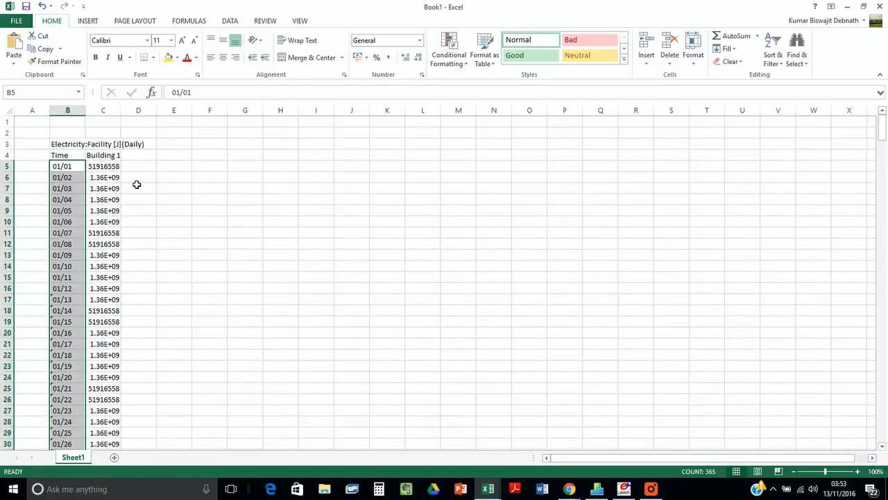
- Fill the headings "Building 2" and "Building 3" into D4:E4 and fit columns B, D and E to their contents
{"action": "double_click", "coordinate": [90, 118]}
{"action": "left_click", "coordinate": [201, 157]}
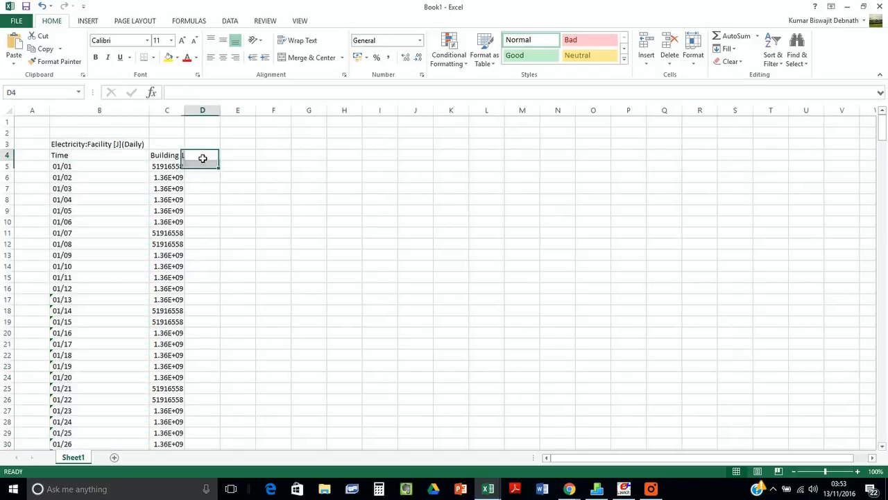
{"action": "left_click", "coordinate": [174, 155]}
{"action": "left_click_drag", "start_coordinate": [191, 166], "coordinate": [255, 165]}
{"action": "left_click", "coordinate": [209, 158]}
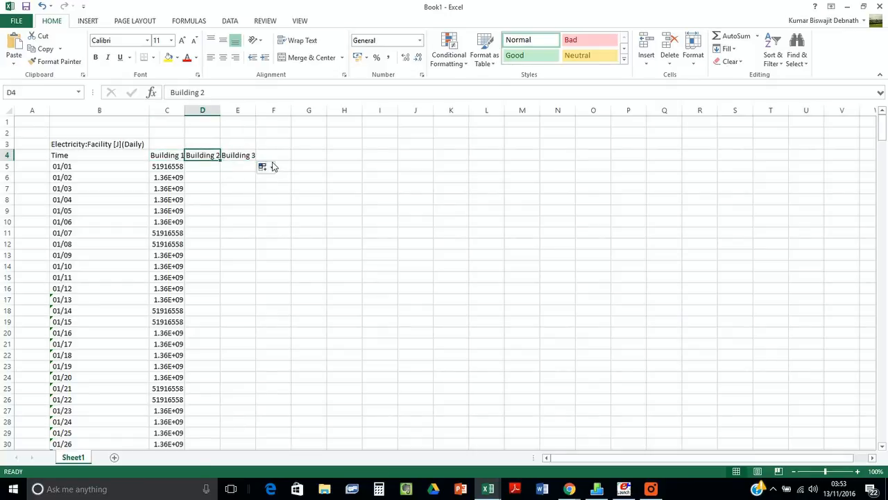
{"action": "left_click", "coordinate": [248, 154]}
{"action": "double_click", "coordinate": [225, 113]}
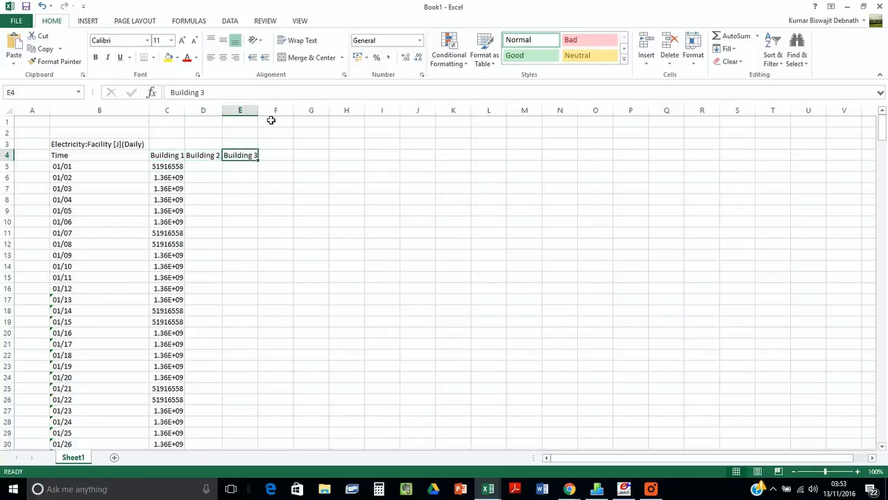
{"action": "double_click", "coordinate": [258, 111]}
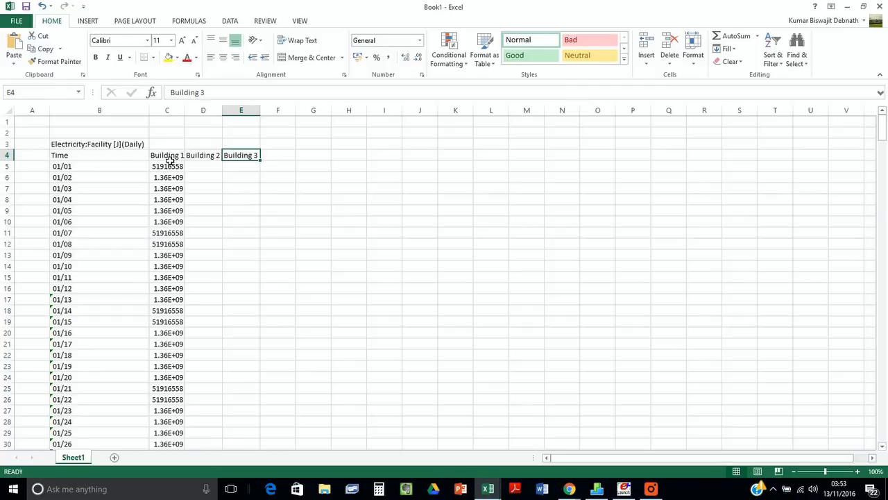
- Apply all borders to the heading cells B4:E4 of Book1
{"action": "left_click_drag", "start_coordinate": [57, 155], "coordinate": [238, 157]}
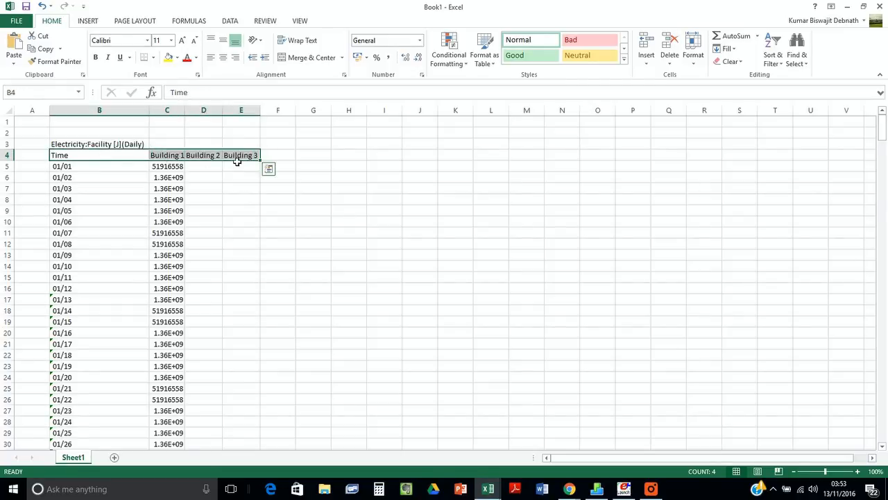
{"action": "left_click", "coordinate": [152, 57]}
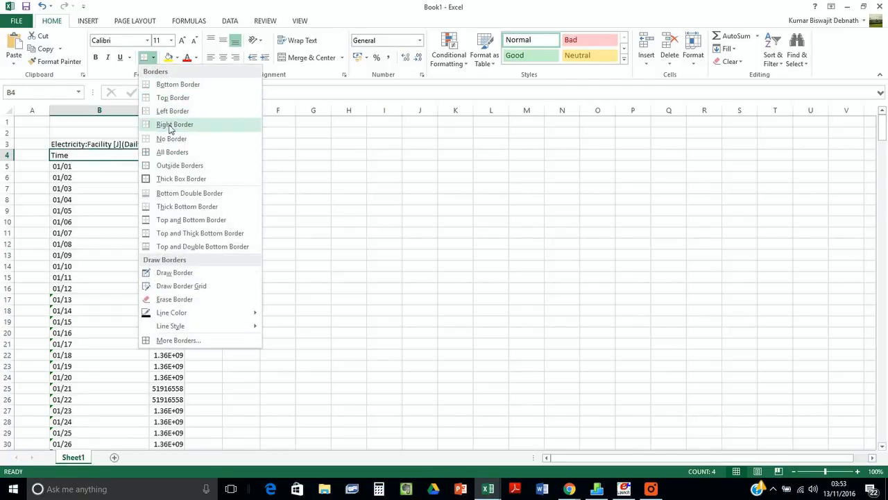
{"action": "left_click", "coordinate": [179, 156]}
{"action": "left_click", "coordinate": [245, 201]}
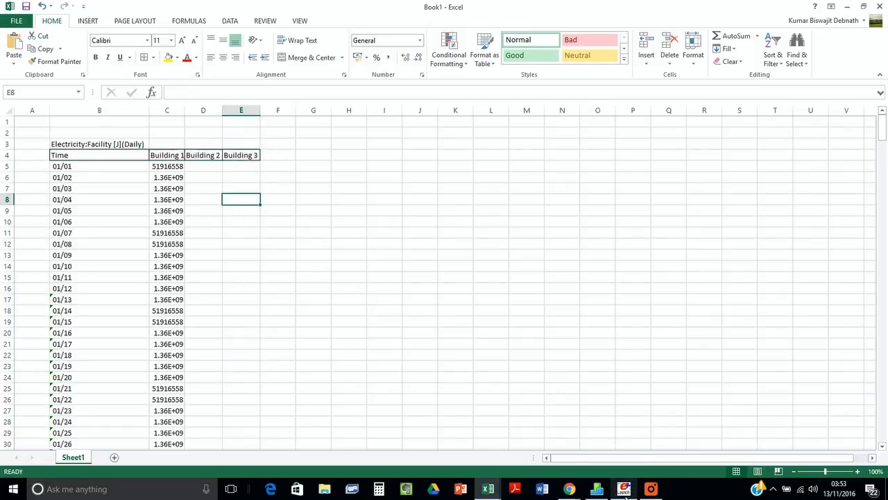
- Switch to EP-Launch, load Building 02.idf from the desktop folder Building 02 as input file and simulate it using the old version
{"action": "left_click", "coordinate": [652, 489]}
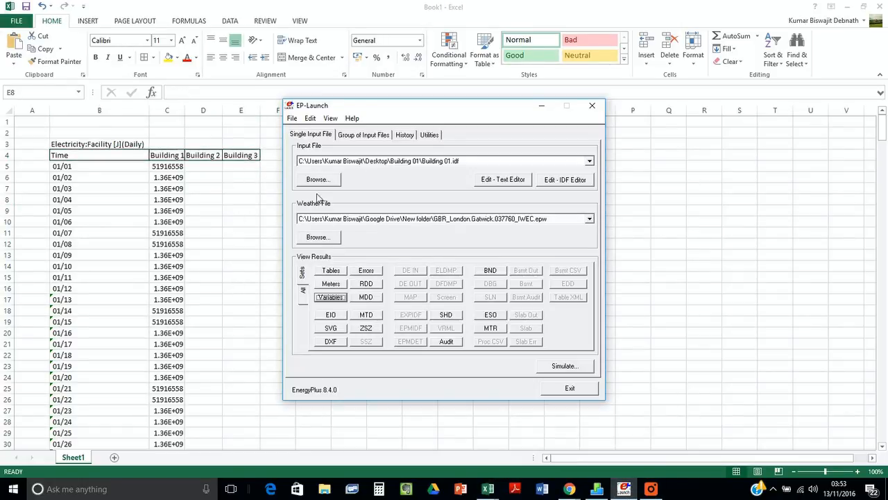
{"action": "left_click", "coordinate": [326, 181]}
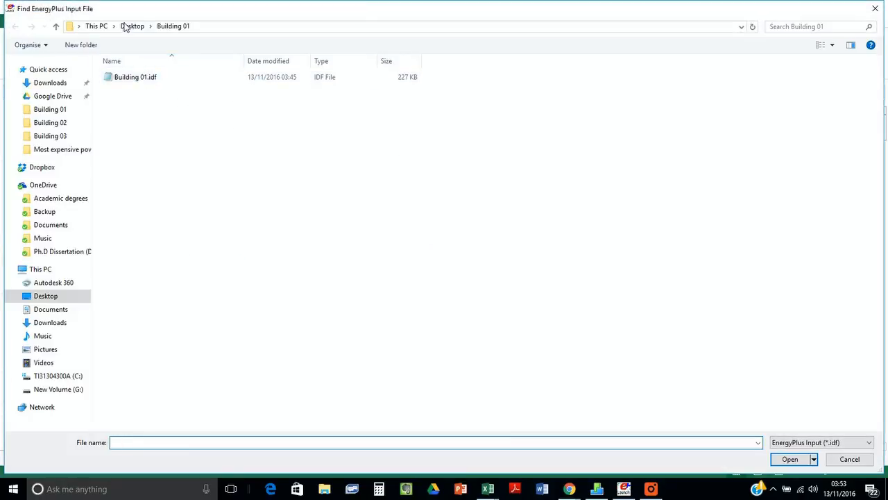
{"action": "left_click", "coordinate": [126, 27]}
{"action": "double_click", "coordinate": [264, 102]}
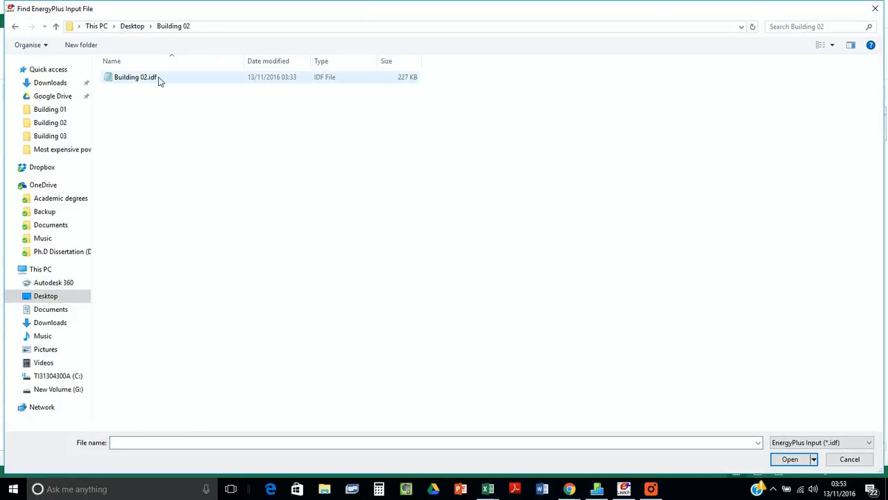
{"action": "double_click", "coordinate": [158, 81]}
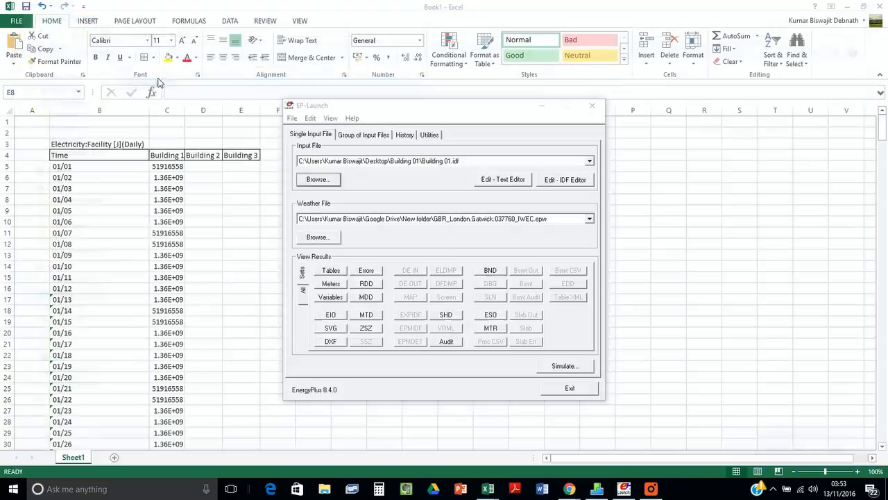
{"action": "left_click", "coordinate": [564, 366]}
{"action": "left_click", "coordinate": [486, 316]}
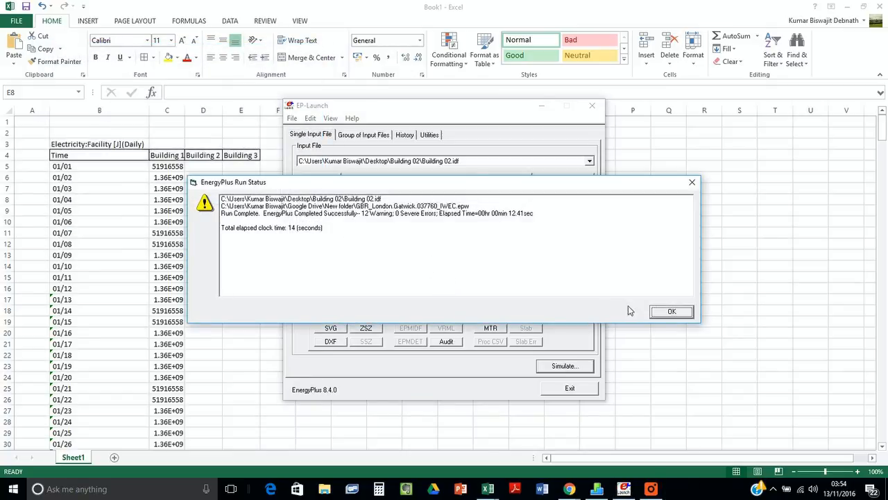
{"action": "left_click", "coordinate": [668, 311]}
- Open the Building 02 variables results in Excel, wrap the header text in row 1 and align it top left
{"action": "left_click", "coordinate": [331, 297]}
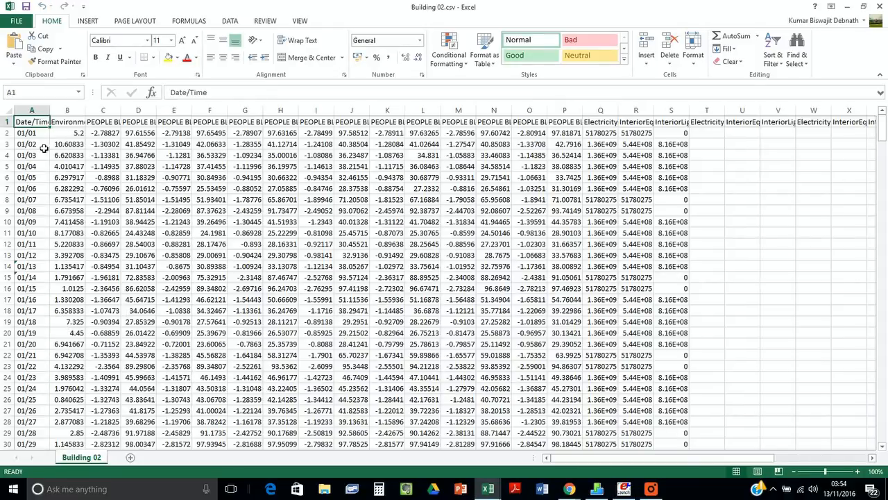
{"action": "right_click", "coordinate": [9, 122]}
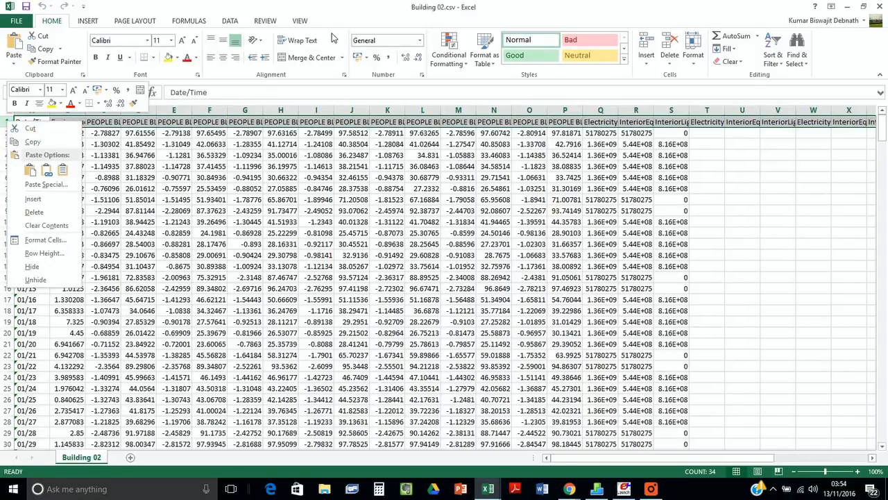
{"action": "left_click", "coordinate": [302, 42]}
{"action": "left_click", "coordinate": [211, 41]}
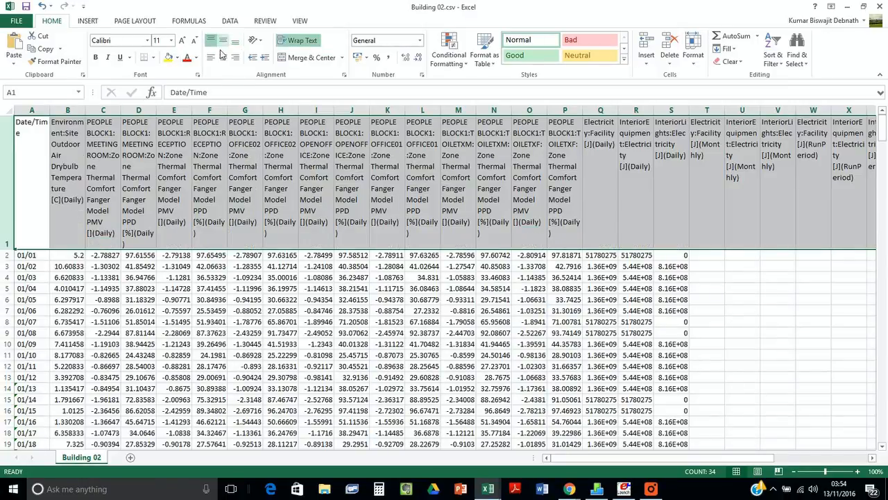
{"action": "left_click", "coordinate": [210, 57]}
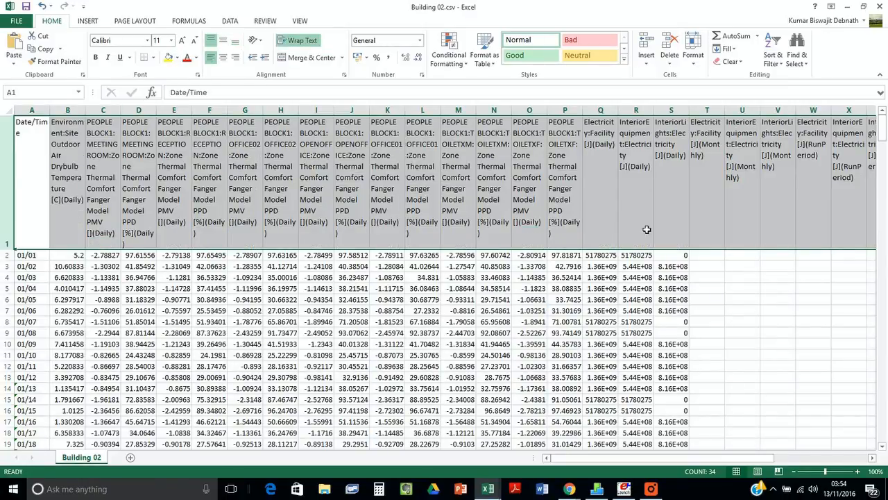
- Copy the daily Electricity:Facility values in Q2:Q366 of Building 02.csv
{"action": "left_click", "coordinate": [600, 110]}
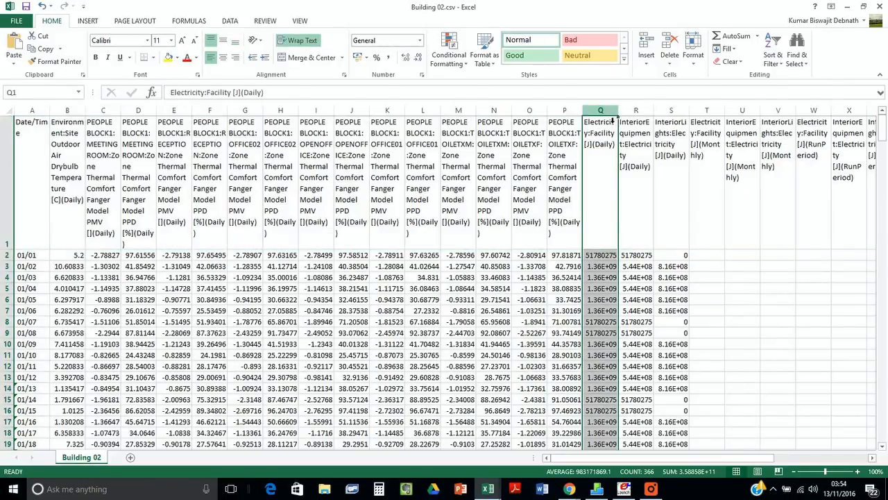
{"action": "left_click", "coordinate": [606, 258]}
{"action": "left_click_drag", "start_coordinate": [605, 258], "coordinate": [612, 433]}
{"action": "key", "text": "ctrl+c"}
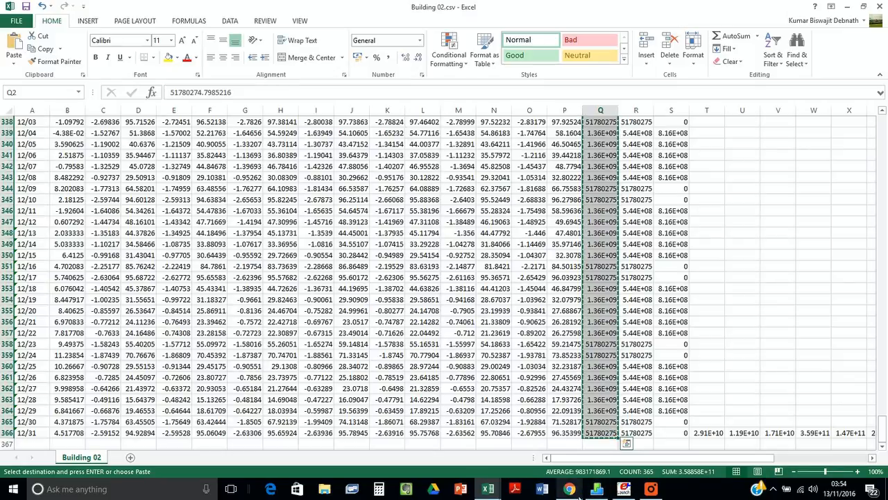
- Switch to Book1 and paste the electricity values under "Building 2" from D5 down
{"action": "mouse_move", "coordinate": [492, 490]}
{"action": "left_click", "coordinate": [400, 445]}
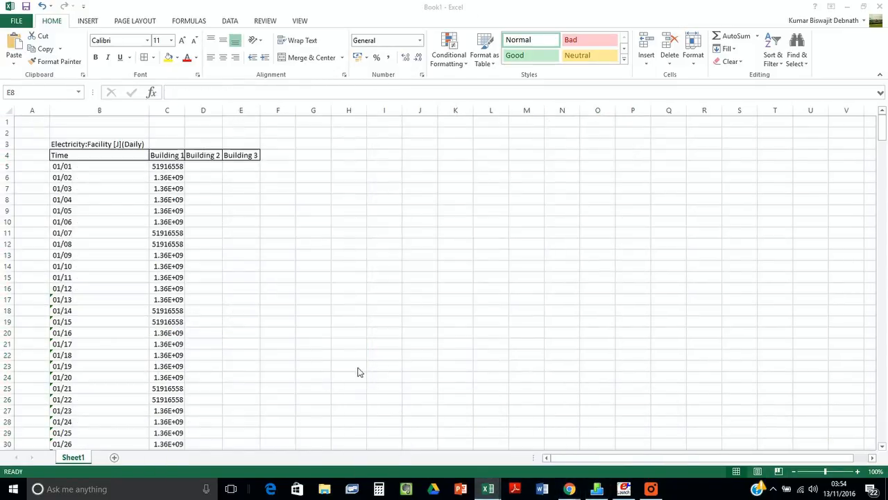
{"action": "left_click", "coordinate": [205, 169]}
{"action": "right_click", "coordinate": [205, 169]}
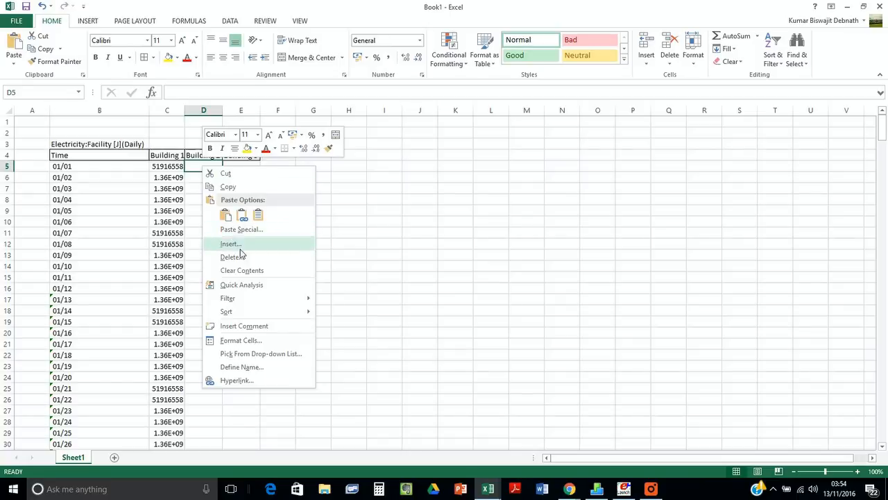
{"action": "left_click", "coordinate": [225, 216]}
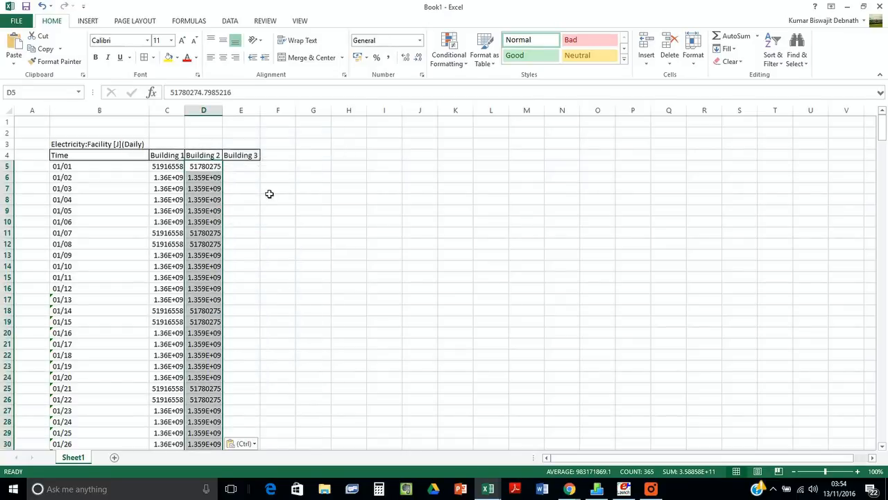
- Fit columns D and C to their values and select E5 under "Building 3"
{"action": "double_click", "coordinate": [223, 113]}
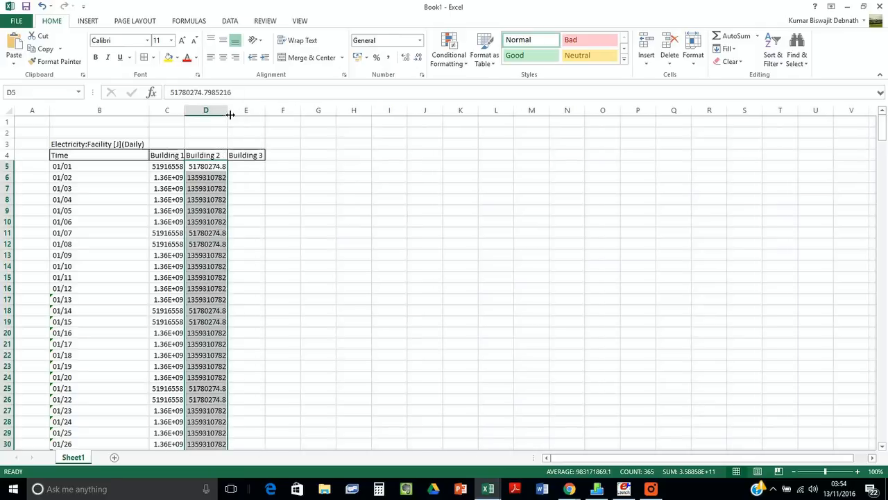
{"action": "double_click", "coordinate": [185, 113]}
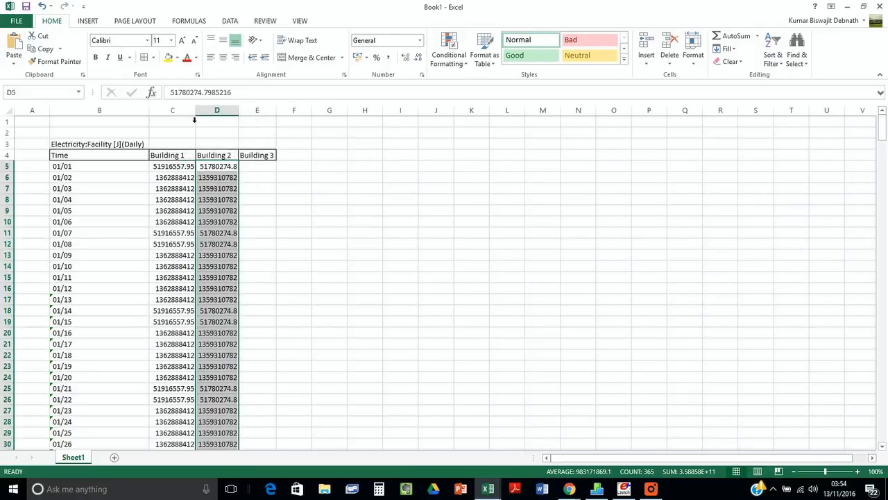
{"action": "left_click", "coordinate": [257, 200]}
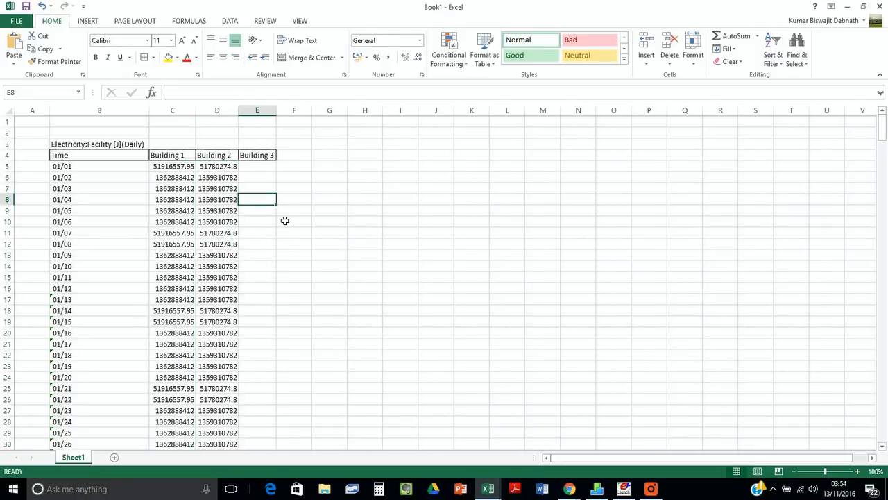
{"action": "scroll", "coordinate": [267, 212], "scroll_direction": "down", "scroll_amount": 1}
{"action": "scroll", "coordinate": [266, 201], "scroll_direction": "up", "scroll_amount": 1}
{"action": "left_click", "coordinate": [264, 168]}
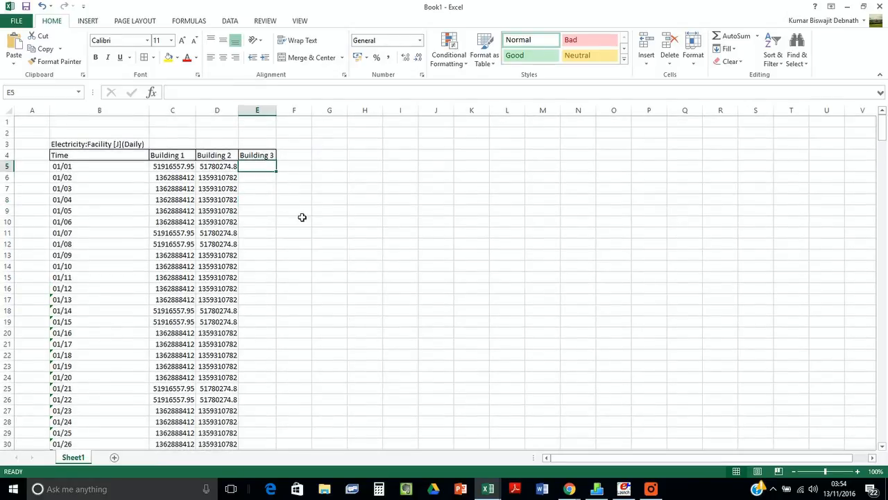
- Switch to EP-Launch, load Building 03.idf from the desktop folder Building 03 and simulate it using the old version
{"action": "left_click", "coordinate": [624, 488]}
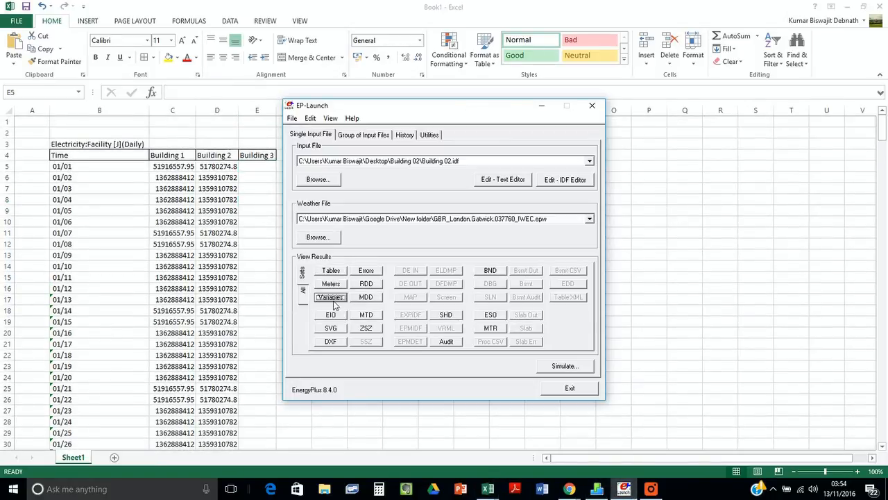
{"action": "left_click", "coordinate": [335, 184]}
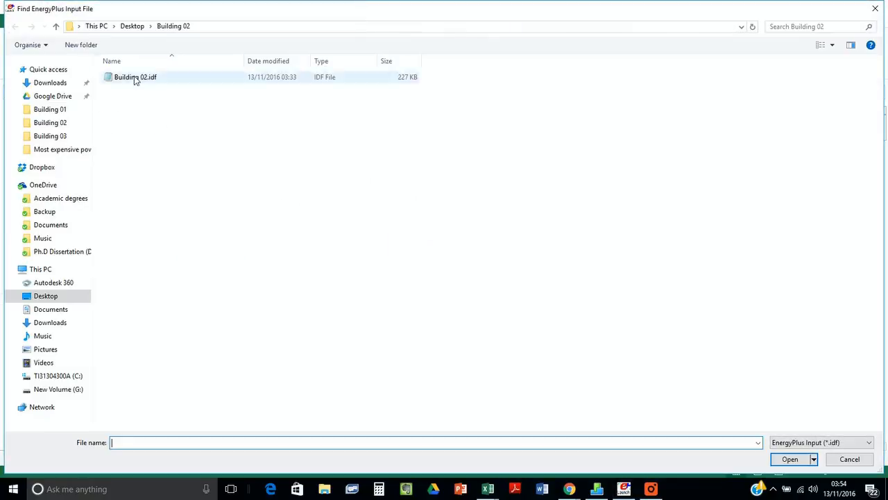
{"action": "left_click", "coordinate": [134, 28]}
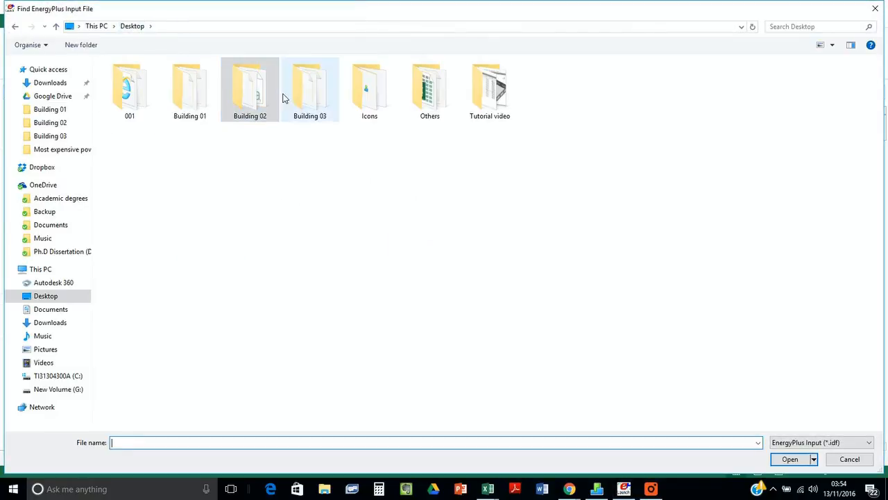
{"action": "double_click", "coordinate": [298, 97]}
{"action": "double_click", "coordinate": [176, 81]}
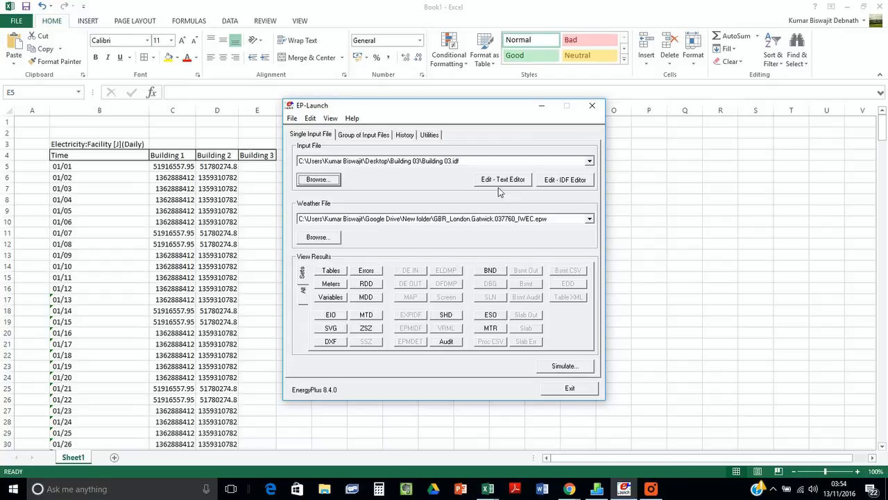
{"action": "left_click", "coordinate": [552, 366]}
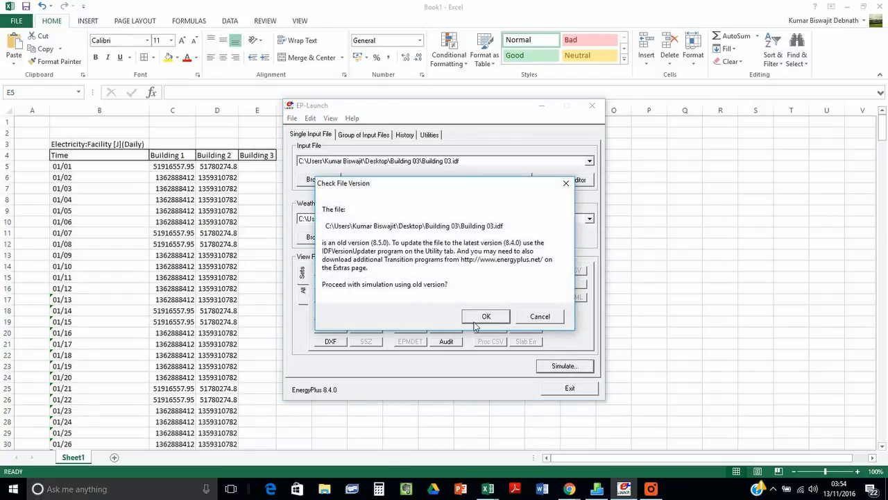
{"action": "left_click", "coordinate": [476, 322]}
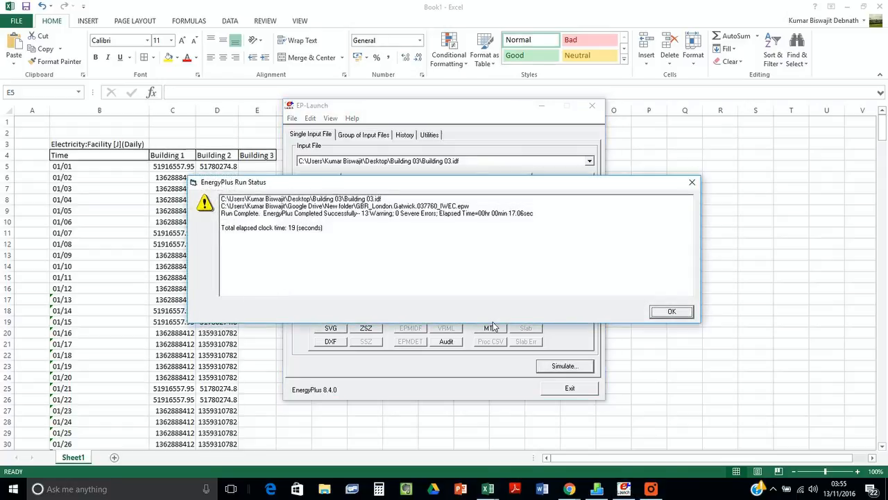
{"action": "left_click", "coordinate": [680, 312]}
- Open the Building 03 variables results in Excel and wrap the header text in row 1
{"action": "left_click", "coordinate": [336, 298]}
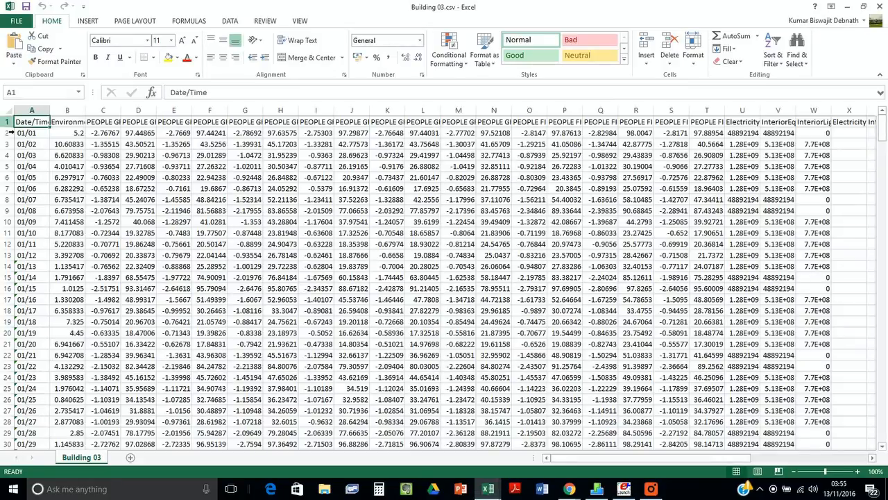
{"action": "left_click", "coordinate": [8, 123]}
{"action": "left_click", "coordinate": [301, 40]}
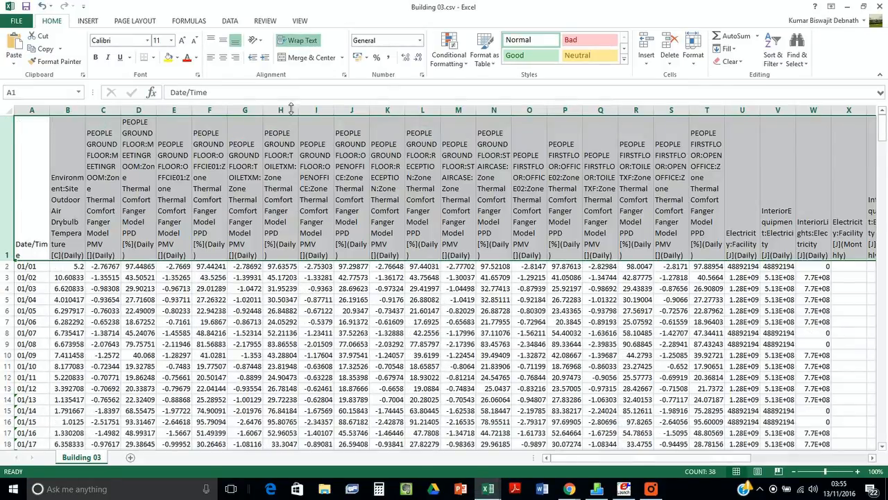
- Minimise the open windows, locate Building 01.csv among the files in the desktop folder Building 01, and return to EP-Launch
{"action": "left_click", "coordinate": [848, 7]}
{"action": "left_click", "coordinate": [541, 105]}
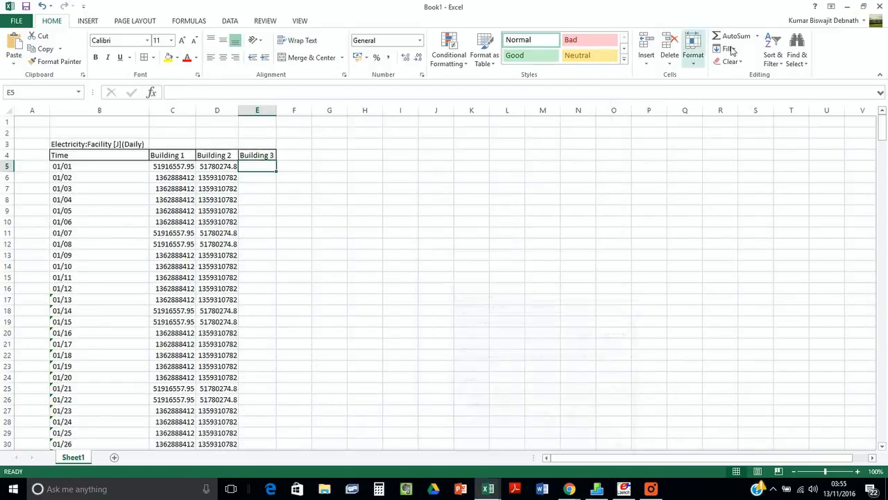
{"action": "left_click", "coordinate": [847, 7]}
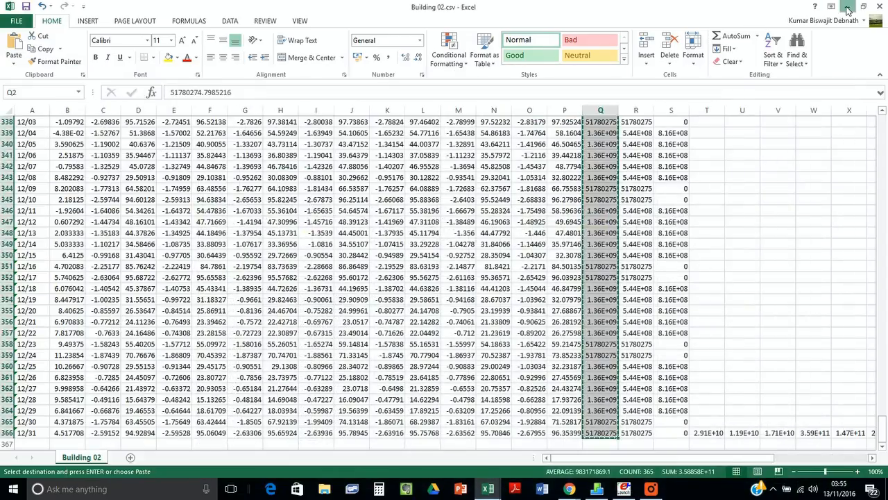
{"action": "left_click", "coordinate": [847, 7]}
{"action": "double_click", "coordinate": [105, 73]}
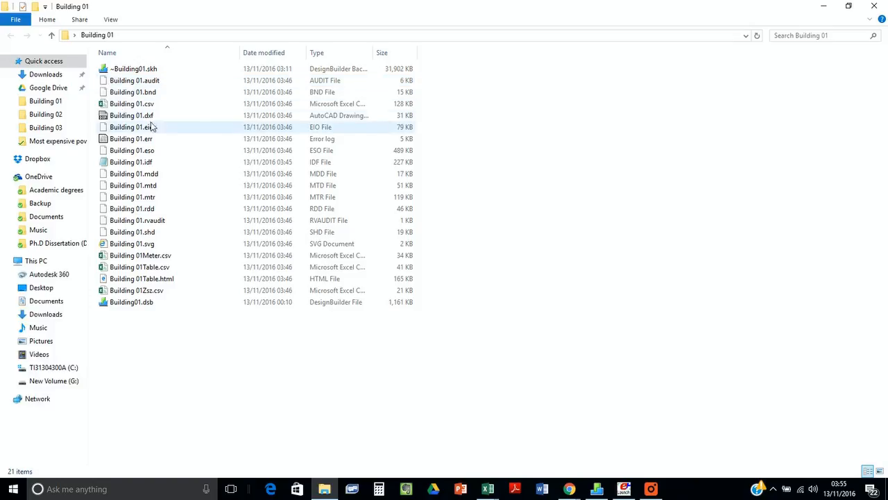
{"action": "left_click", "coordinate": [147, 106]}
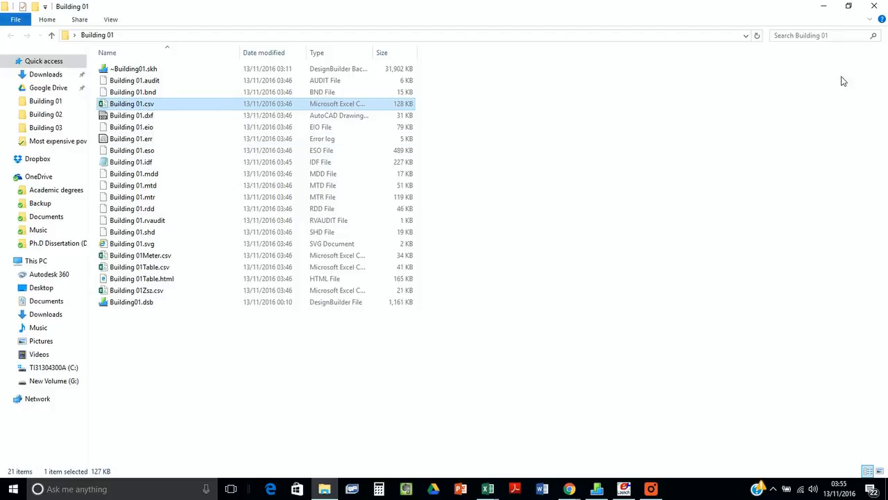
{"action": "left_click", "coordinate": [824, 5]}
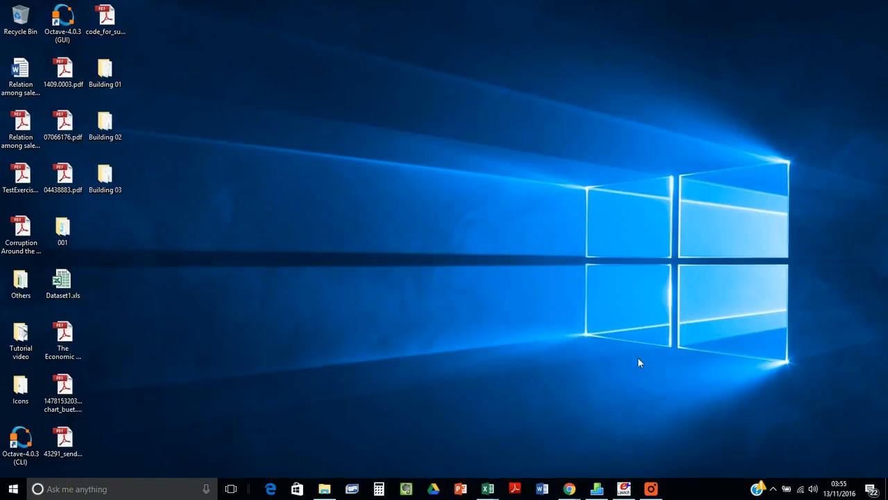
{"action": "left_click", "coordinate": [619, 493]}
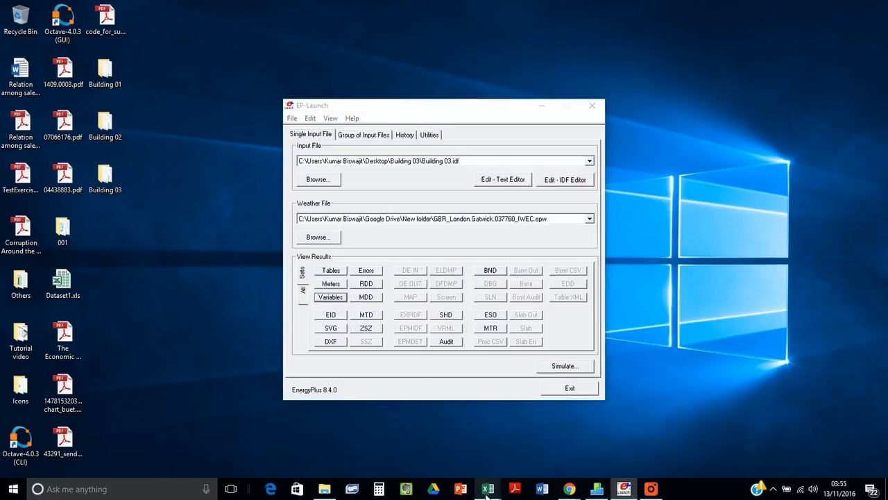
- Switch to Building 03.csv in Excel, copy all daily Electricity:Facility [J] values from U2 down to 12/31, and minimise the workbook
{"action": "mouse_move", "coordinate": [487, 493]}
{"action": "left_click", "coordinate": [645, 453]}
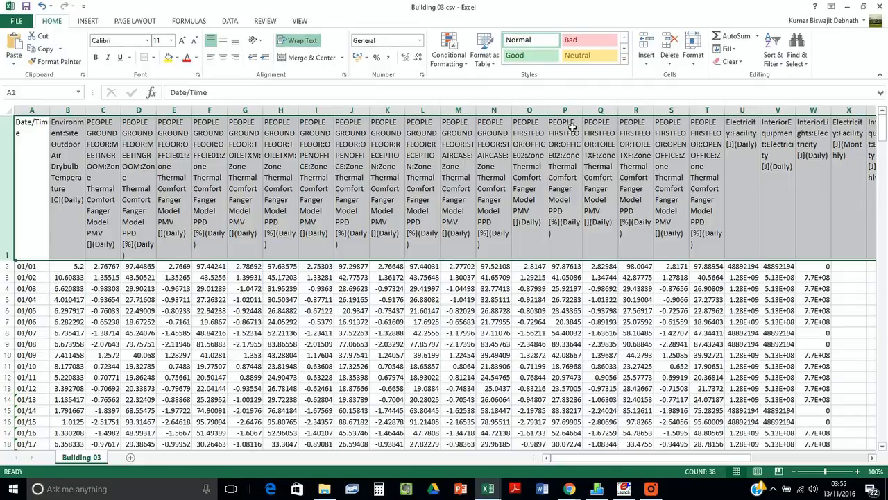
{"action": "left_click", "coordinate": [750, 112]}
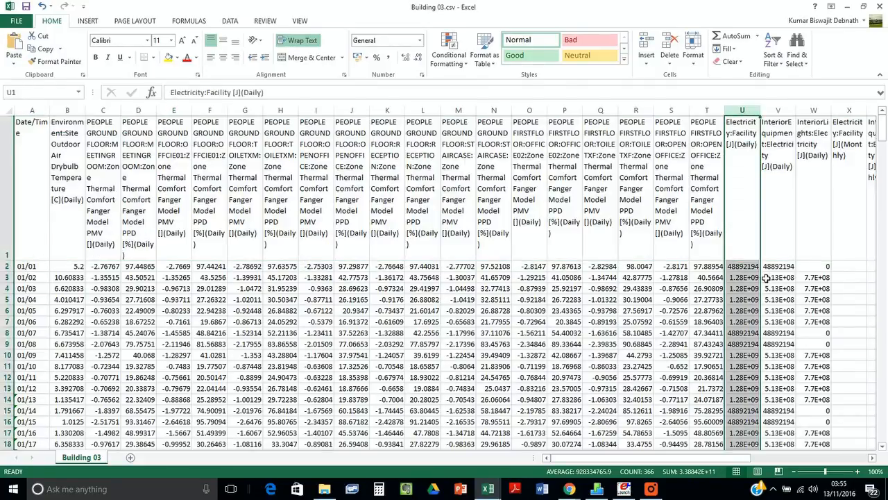
{"action": "left_click_drag", "start_coordinate": [742, 274], "coordinate": [741, 412]}
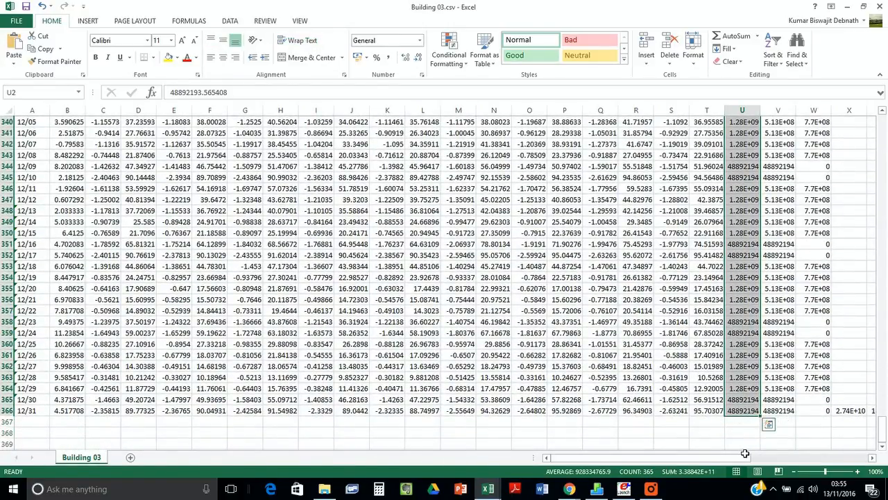
{"action": "left_click", "coordinate": [848, 7]}
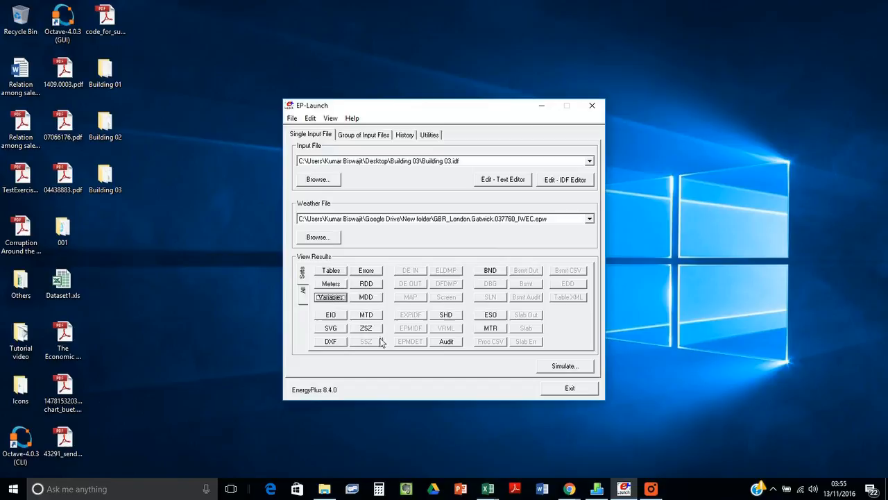
- Paste the copied electricity values into Book1 from E5 under "Building 3" and fit column E to its values
{"action": "left_click", "coordinate": [487, 489]}
{"action": "left_click", "coordinate": [312, 441]}
{"action": "key", "text": "ctrl+v"}
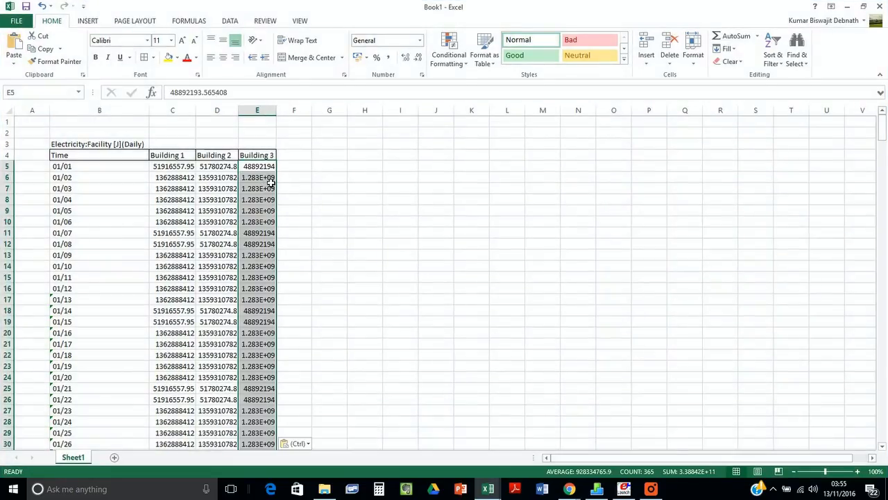
{"action": "double_click", "coordinate": [277, 111]}
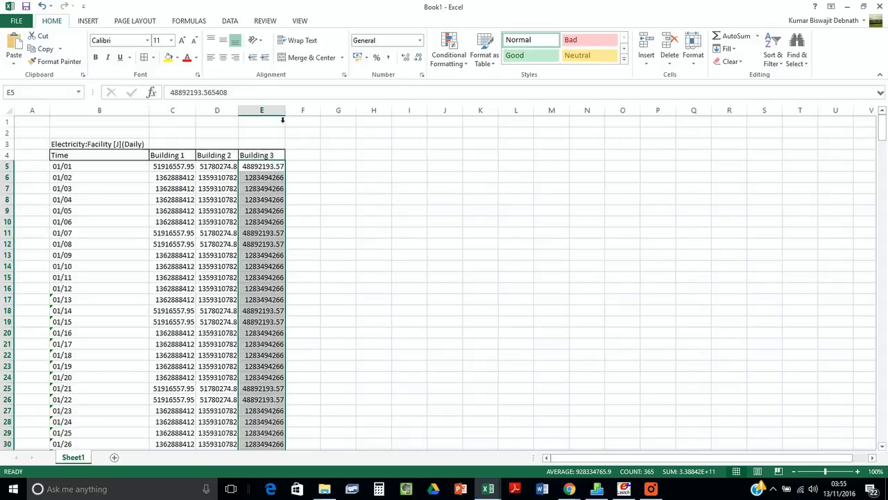
{"action": "scroll", "coordinate": [322, 215], "scroll_direction": "down", "scroll_amount": 20}
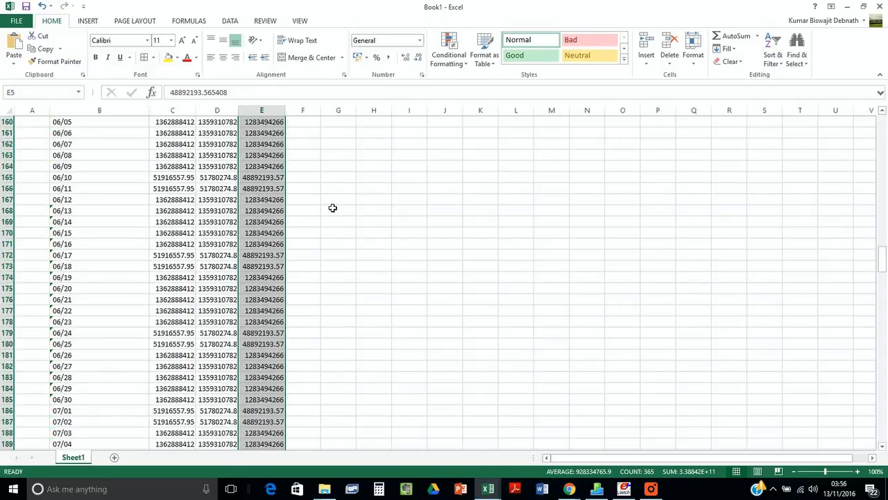
{"action": "scroll", "coordinate": [333, 207], "scroll_direction": "down", "scroll_amount": 20}
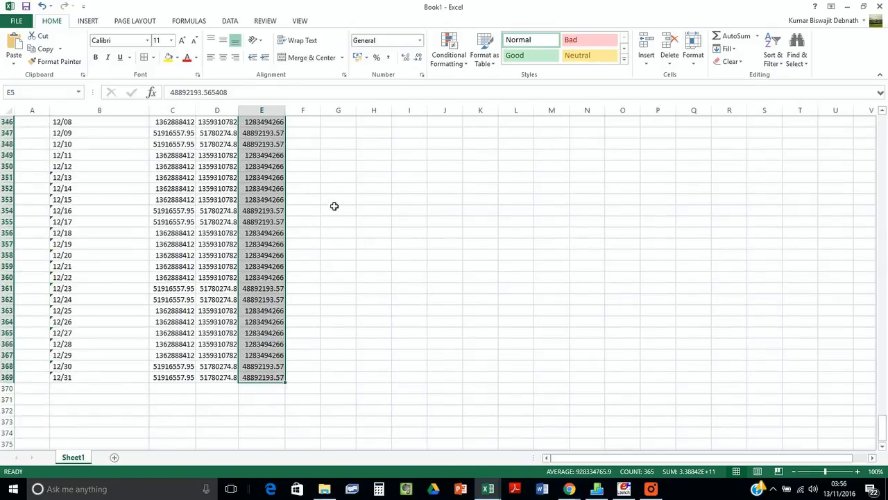
{"action": "scroll", "coordinate": [334, 206], "scroll_direction": "up", "scroll_amount": 20}
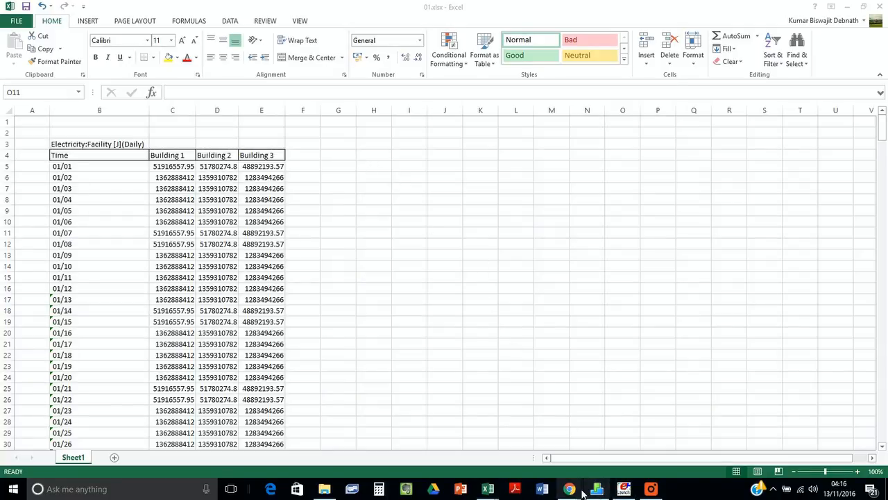
- Switch to the "convert J to kwh" search in Chrome, select the kilowatt-hour value for one joule, and minimise the browser
{"action": "mouse_move", "coordinate": [581, 492]}
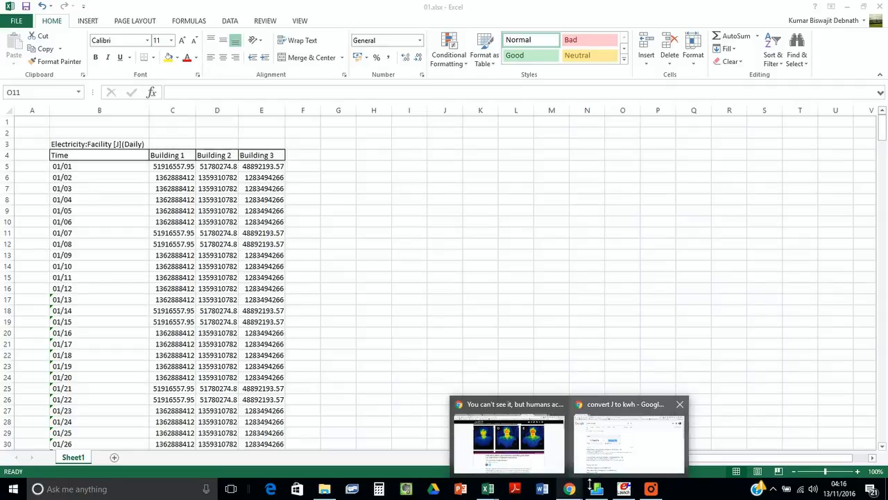
{"action": "left_click", "coordinate": [614, 462]}
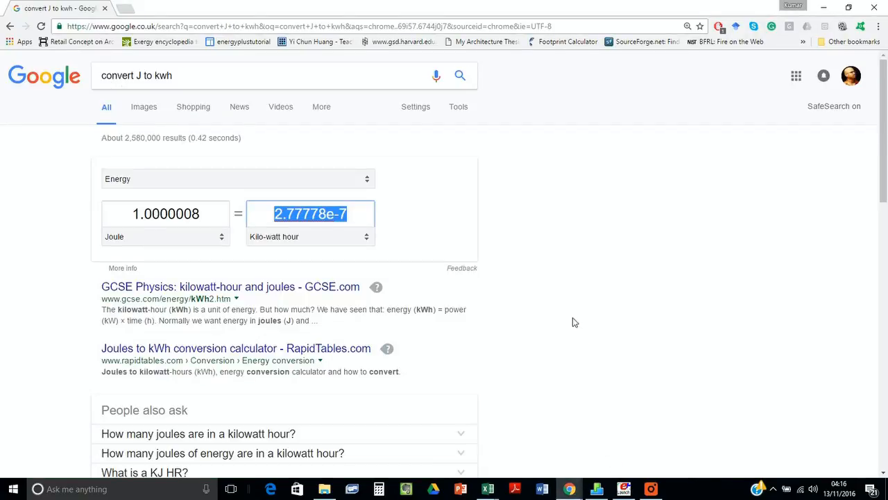
{"action": "left_click", "coordinate": [546, 240]}
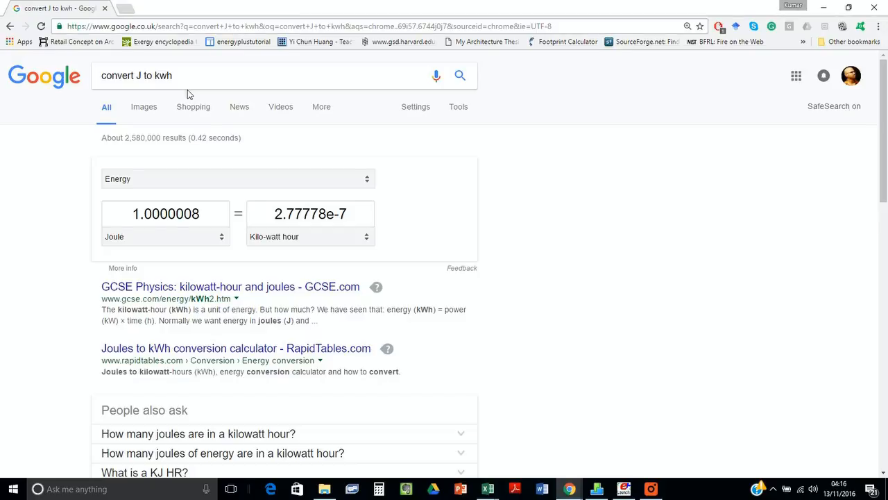
{"action": "double_click", "coordinate": [281, 213]}
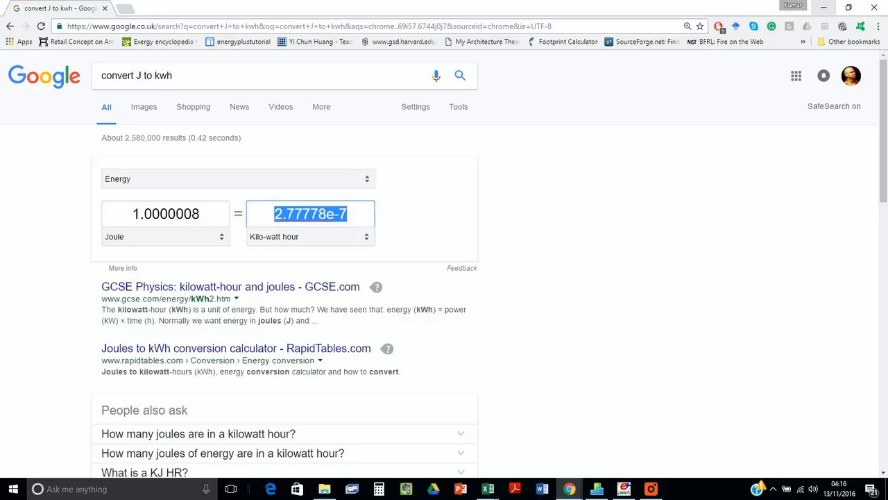
{"action": "left_click", "coordinate": [824, 7]}
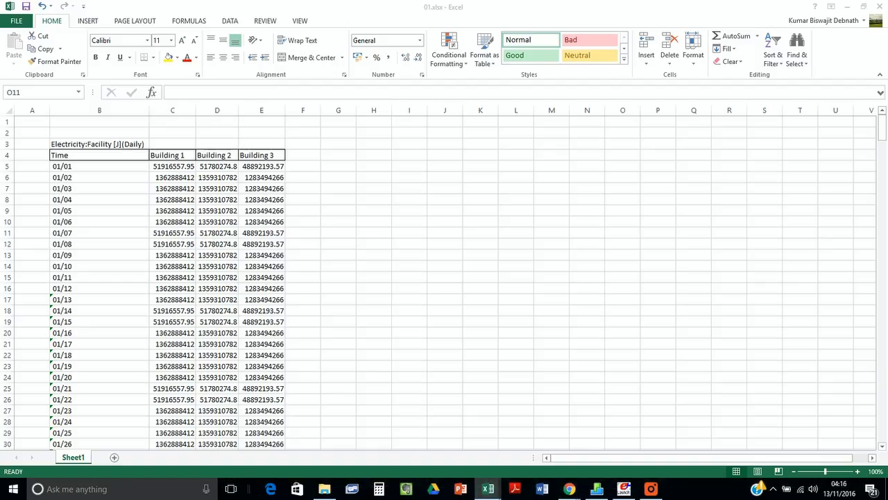
- Enter the conversion factor above the table: "1J=" in B2, 0.000000277778 in C2 and "kWh" in D2
{"action": "left_click", "coordinate": [85, 135]}
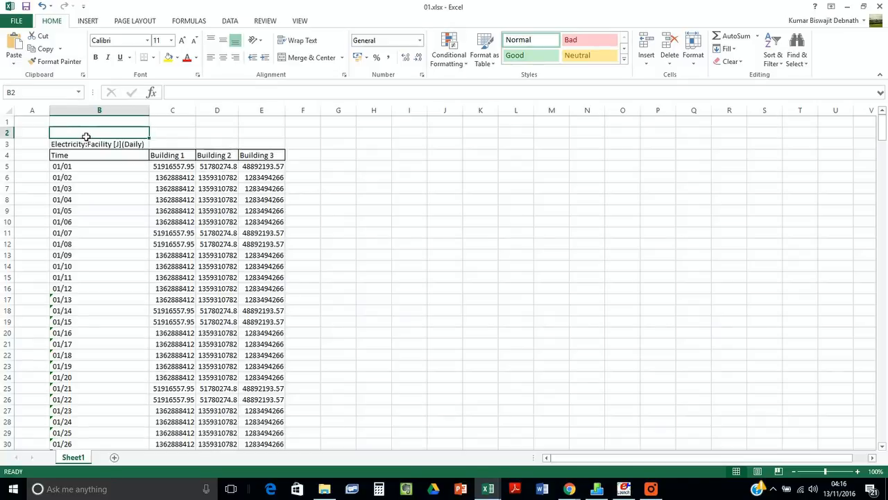
{"action": "type", "text": "1J"}
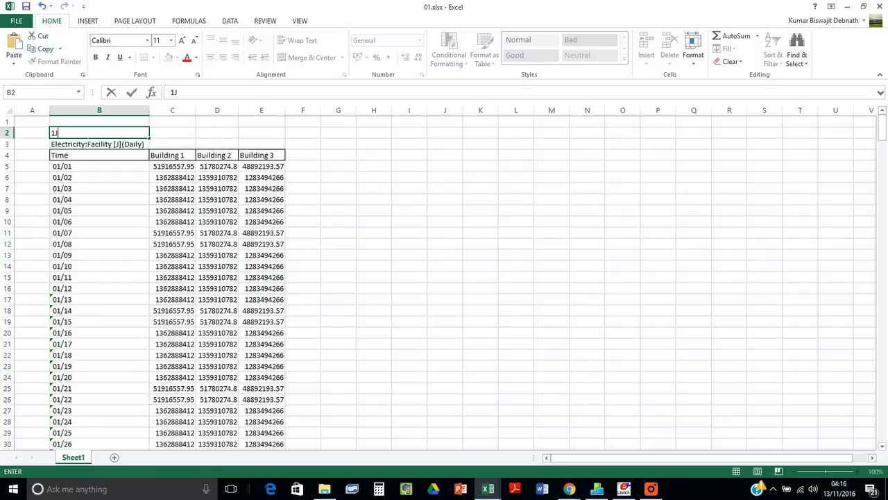
{"action": "type", "text": "="}
{"action": "key", "text": "Tab"}
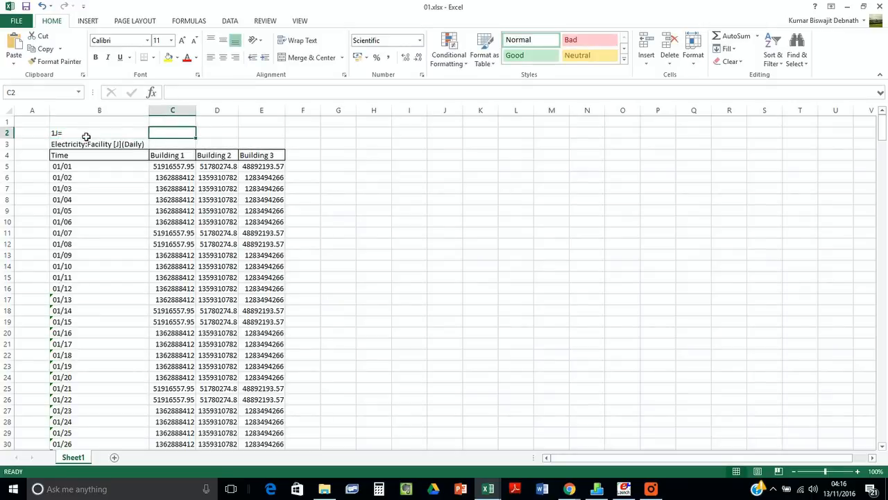
{"action": "type", "text": "0.000000277778"}
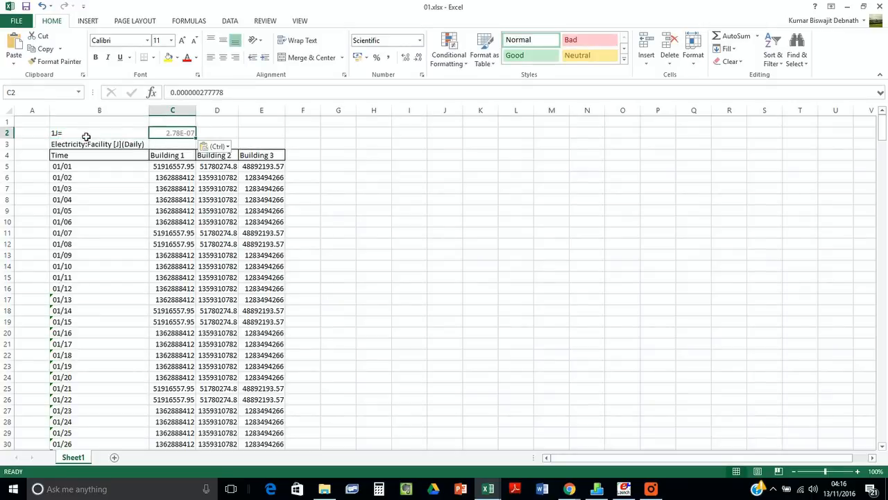
{"action": "left_click", "coordinate": [226, 138]}
{"action": "type", "text": "k"}
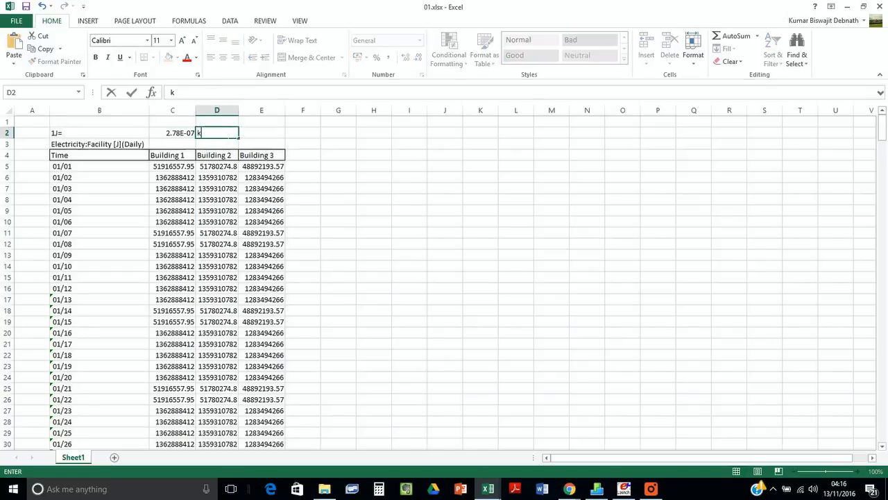
{"action": "type", "text": "Wh"}
{"action": "left_click", "coordinate": [318, 154]}
{"action": "left_click", "coordinate": [341, 158]}
- Copy the whole electricity table from B3 through column E, including its headings, and paste it at H3
{"action": "left_click_drag", "start_coordinate": [93, 145], "coordinate": [252, 432]}
{"action": "key", "text": "ctrl+c"}
{"action": "scroll", "coordinate": [351, 347], "scroll_direction": "up", "scroll_amount": 20}
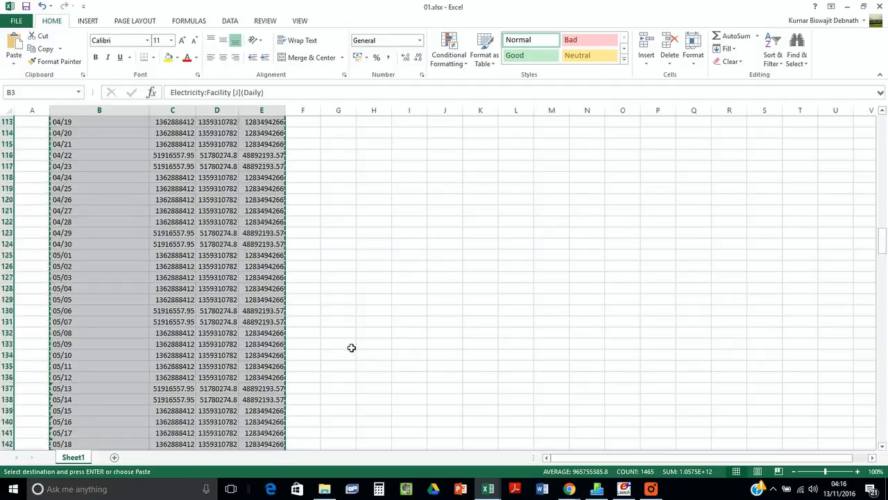
{"action": "scroll", "coordinate": [351, 347], "scroll_direction": "up", "scroll_amount": 20}
{"action": "left_click", "coordinate": [368, 143]}
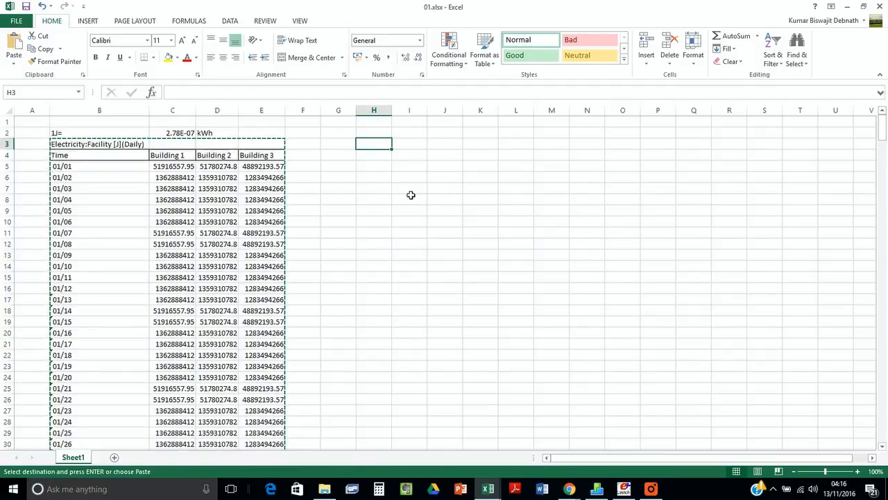
{"action": "key", "text": "ctrl+v"}
- Fit columns H to K to their contents, select the heading in H3 and end the copy mode
{"action": "double_click", "coordinate": [391, 111]}
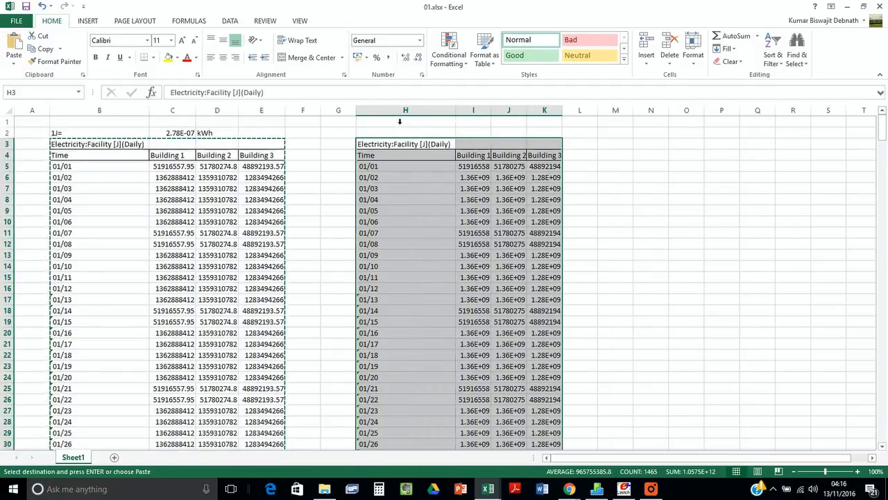
{"action": "double_click", "coordinate": [490, 112]}
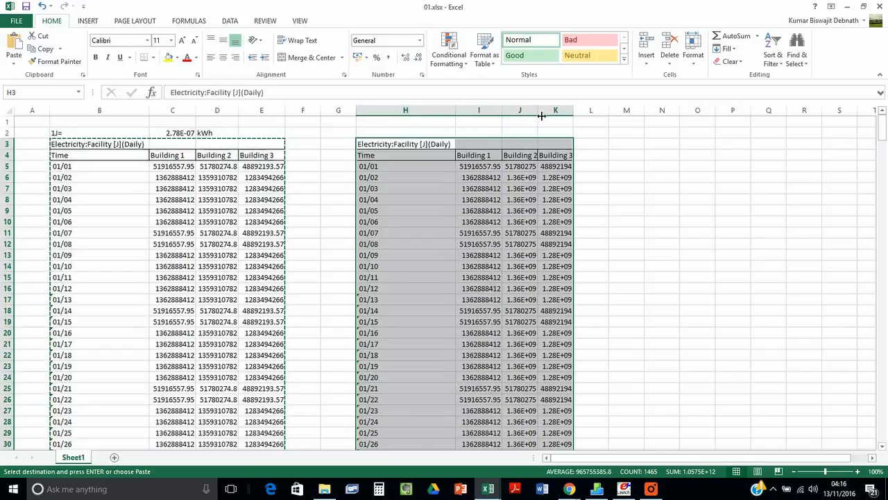
{"action": "double_click", "coordinate": [541, 113]}
{"action": "double_click", "coordinate": [580, 113]}
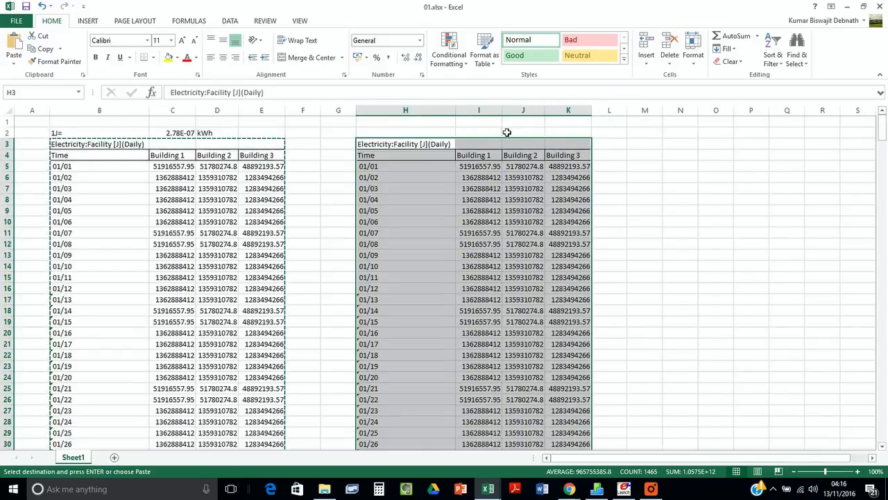
{"action": "left_click", "coordinate": [408, 148]}
{"action": "key", "text": "Escape"}
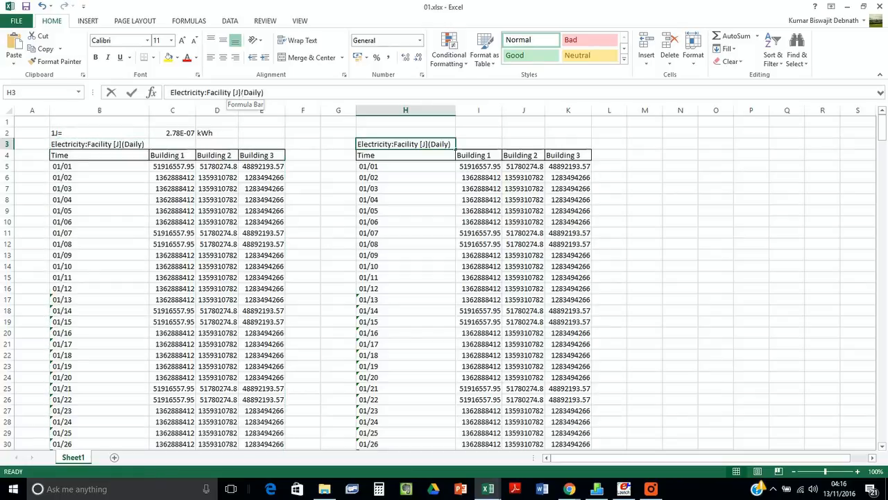
{"action": "left_click", "coordinate": [237, 92]}
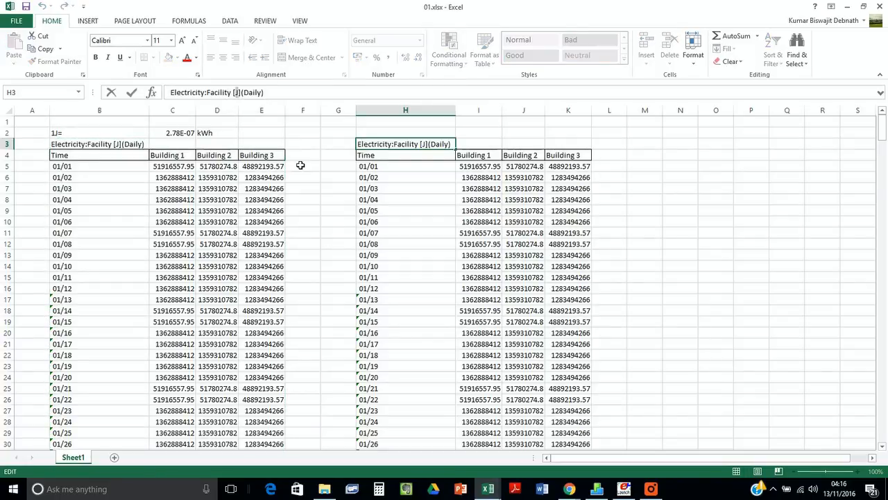
{"action": "key", "text": "BackSpace"}
{"action": "type", "text": "kWh"}
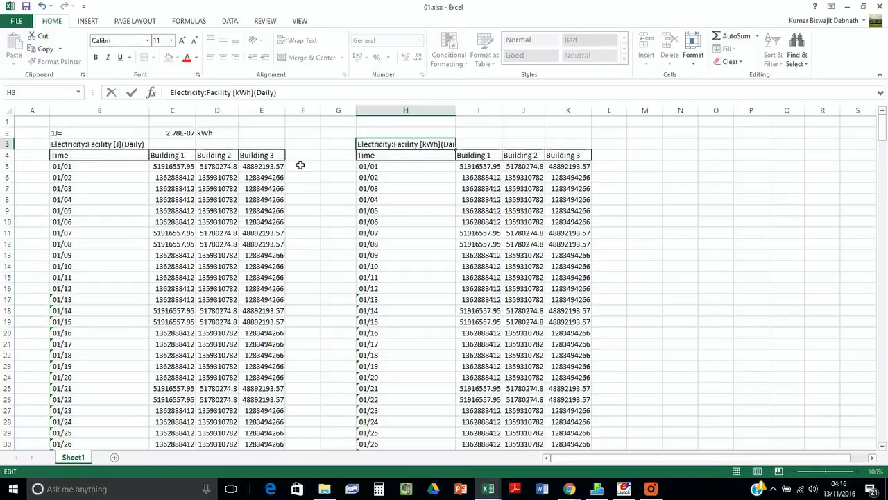
{"action": "key", "text": "Escape"}
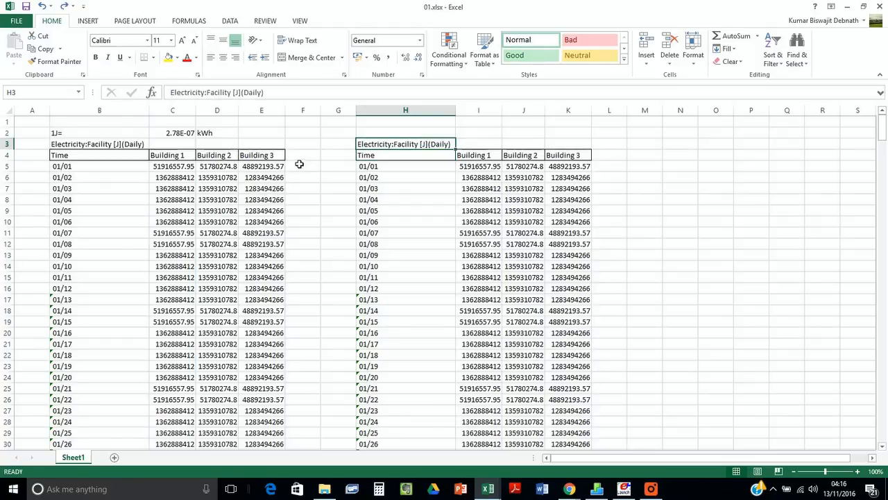
- Change the heading in H3 to "Electricity:Facility [kWh](Daily)" and clear the copied values under Building 1 to Building 3 from I5 down
{"action": "left_click", "coordinate": [236, 92]}
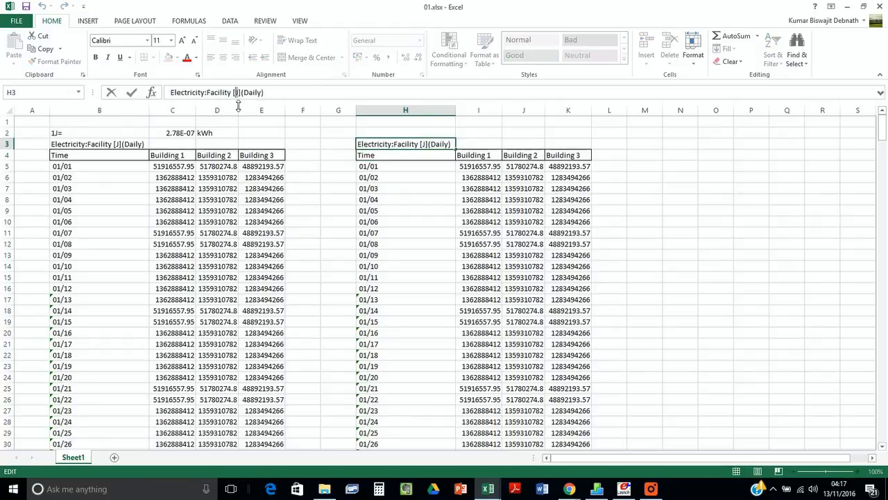
{"action": "key", "text": "Delete"}
{"action": "type", "text": "K"}
{"action": "key", "text": "BackSpace"}
{"action": "type", "text": "kWh"}
{"action": "key", "text": "Return"}
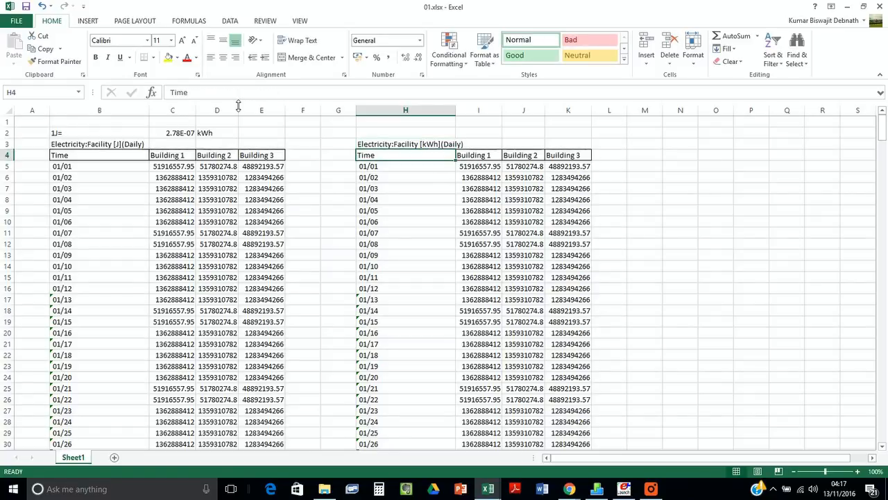
{"action": "left_click_drag", "start_coordinate": [477, 166], "coordinate": [560, 440]}
{"action": "key", "text": "Delete"}
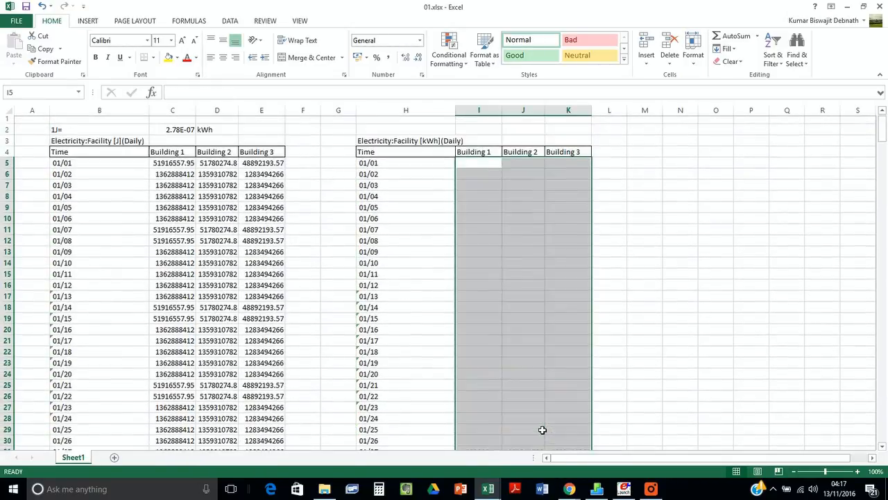
- Enter the formula =C5*C2 in I5 to convert the first Building 1 value to kWh
{"action": "left_click", "coordinate": [469, 167]}
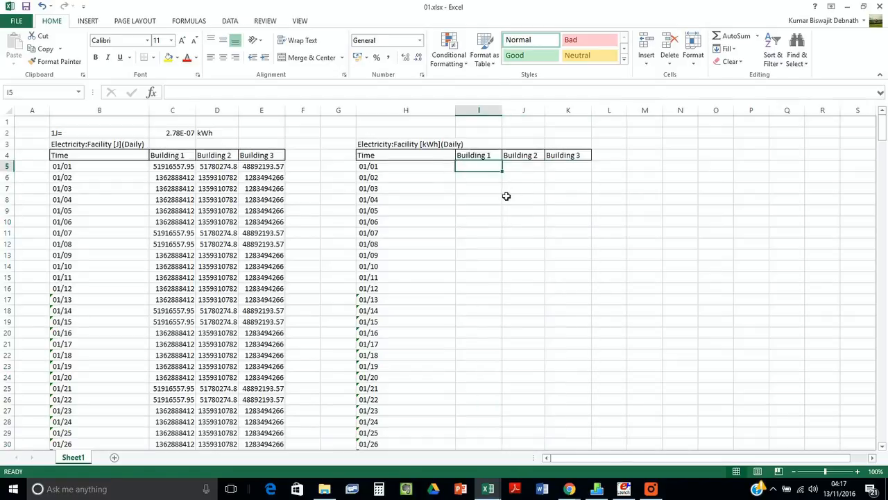
{"action": "type", "text": "="}
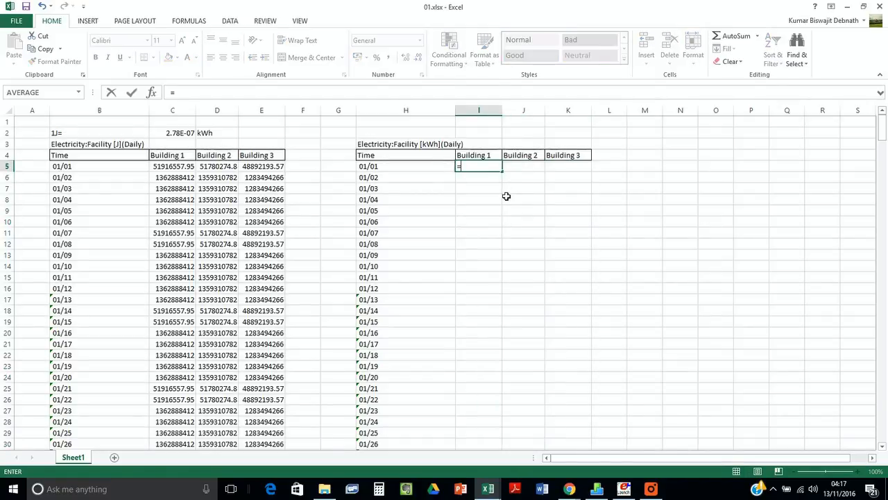
{"action": "left_click", "coordinate": [174, 170]}
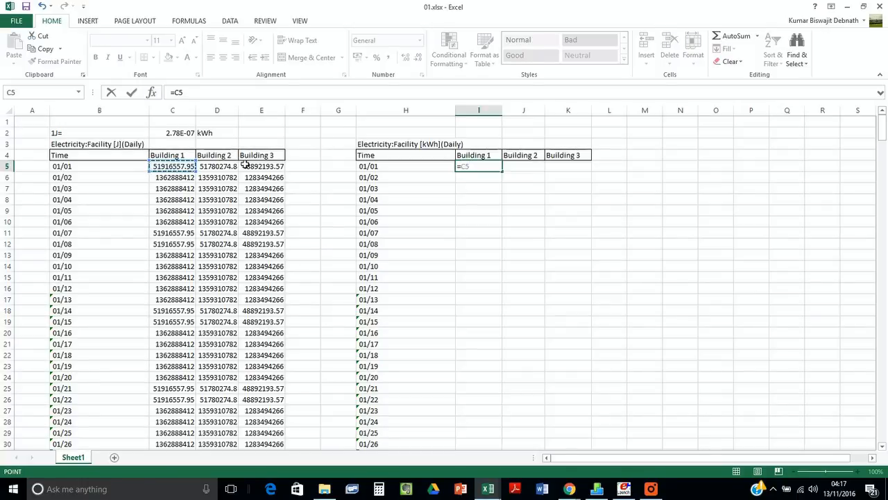
{"action": "type", "text": "*"}
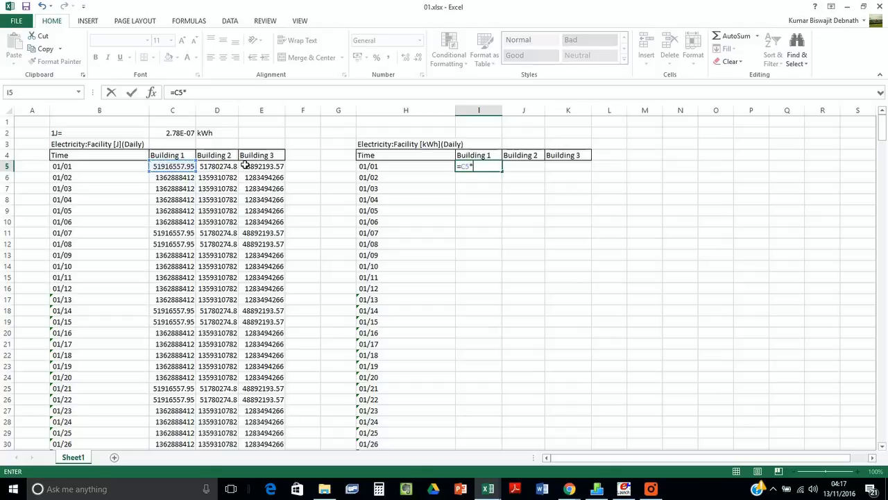
{"action": "left_click", "coordinate": [187, 136]}
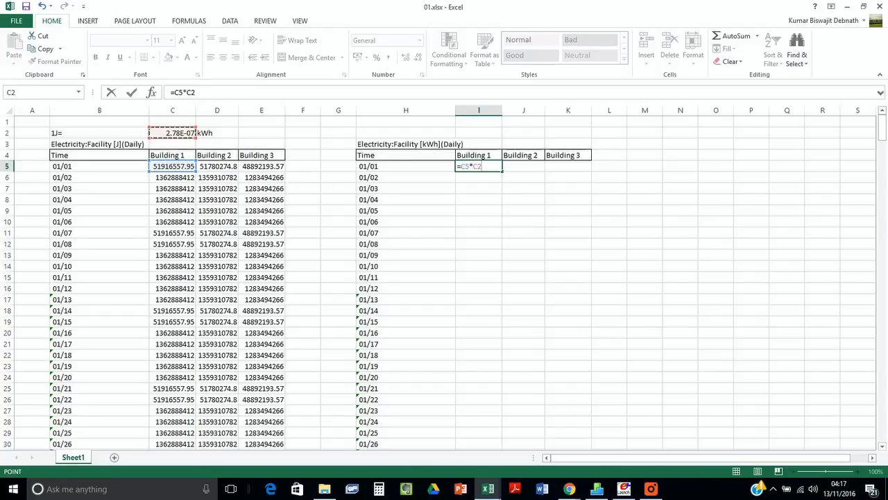
{"action": "key", "text": "Return"}
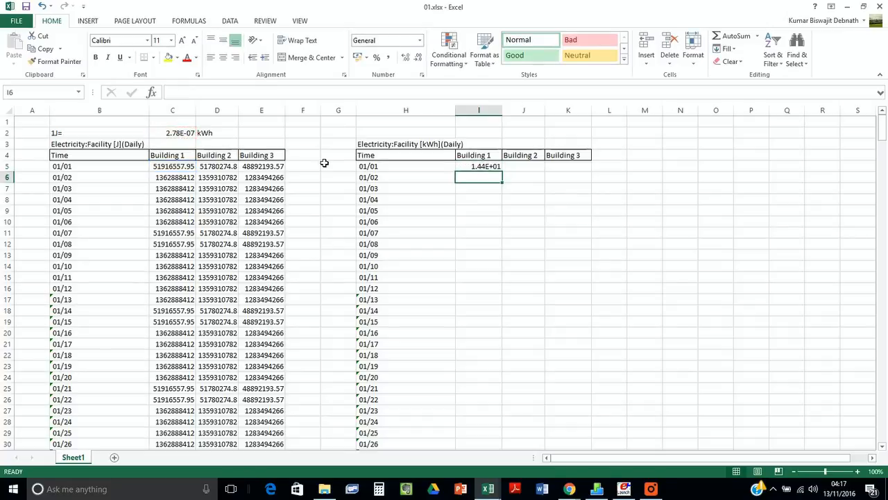
- Format the kWh table's value cells, I5 to K369, with the Number format
{"action": "left_click_drag", "start_coordinate": [479, 166], "coordinate": [579, 435]}
{"action": "left_click", "coordinate": [376, 42]}
{"action": "left_click", "coordinate": [420, 41]}
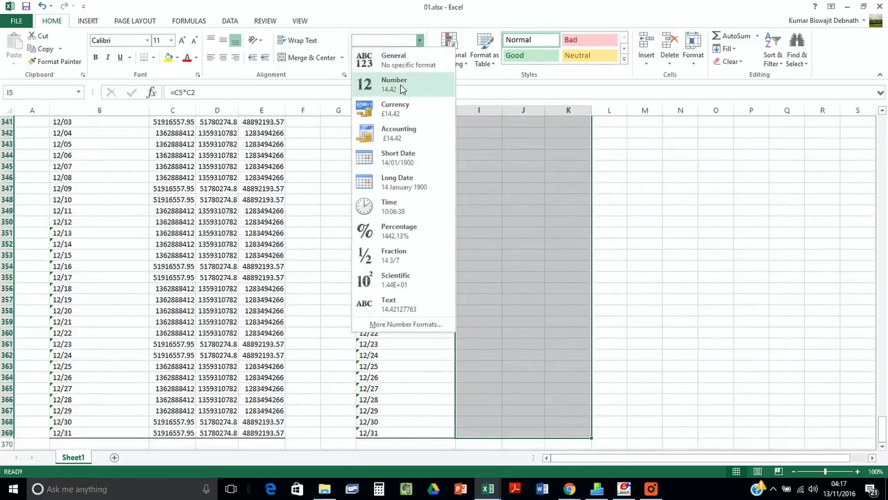
{"action": "left_click", "coordinate": [402, 87]}
- Try to fill the formula from I5 into J5, check its cell references, and clear J5
{"action": "left_click", "coordinate": [498, 169]}
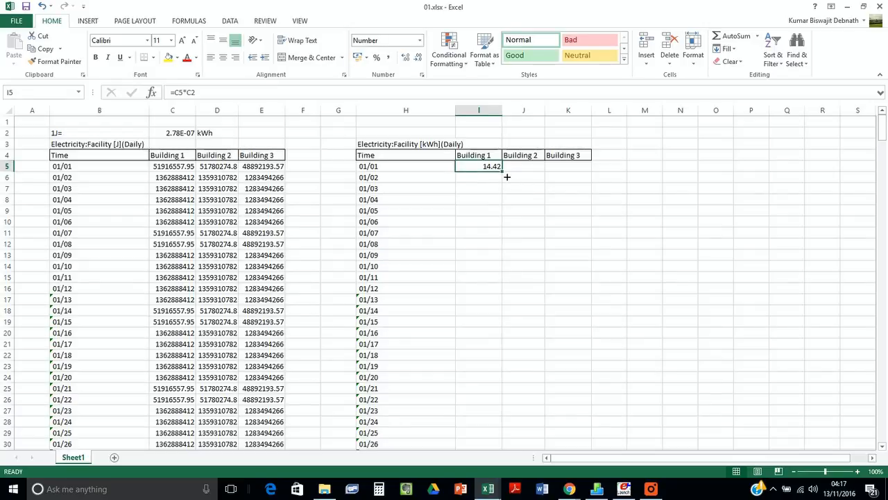
{"action": "left_click_drag", "start_coordinate": [506, 175], "coordinate": [536, 174]}
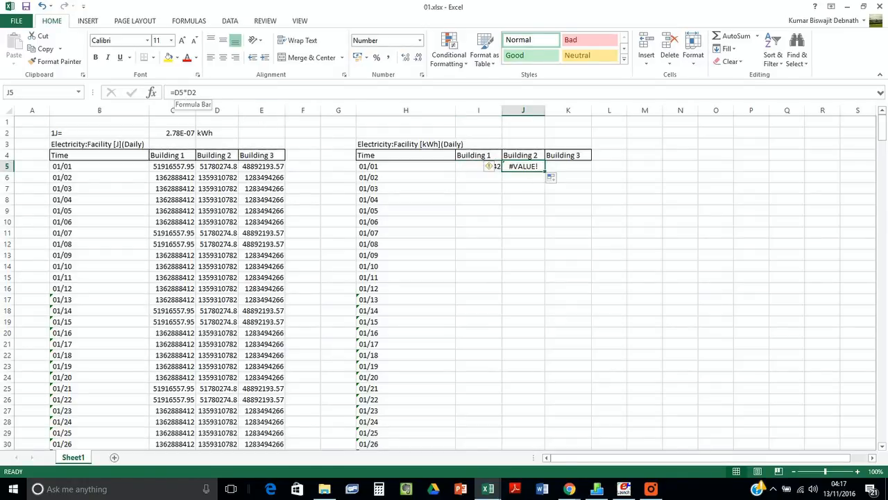
{"action": "left_click", "coordinate": [187, 93]}
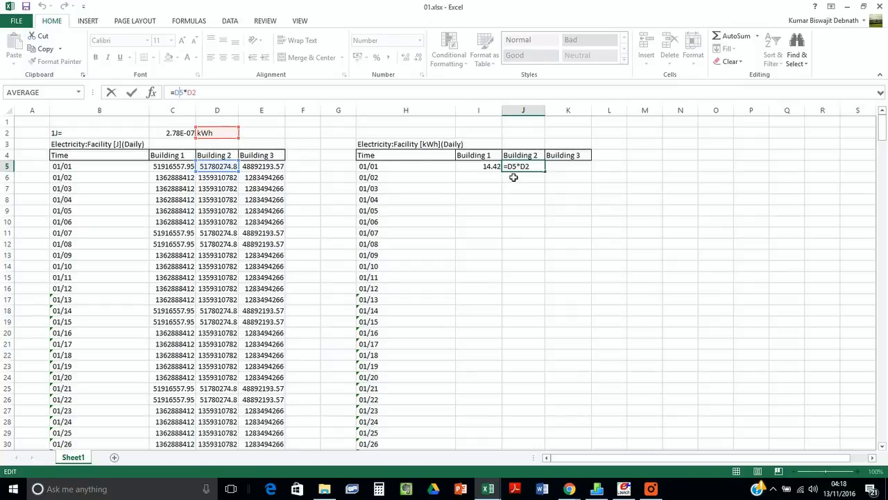
{"action": "left_click", "coordinate": [495, 169]}
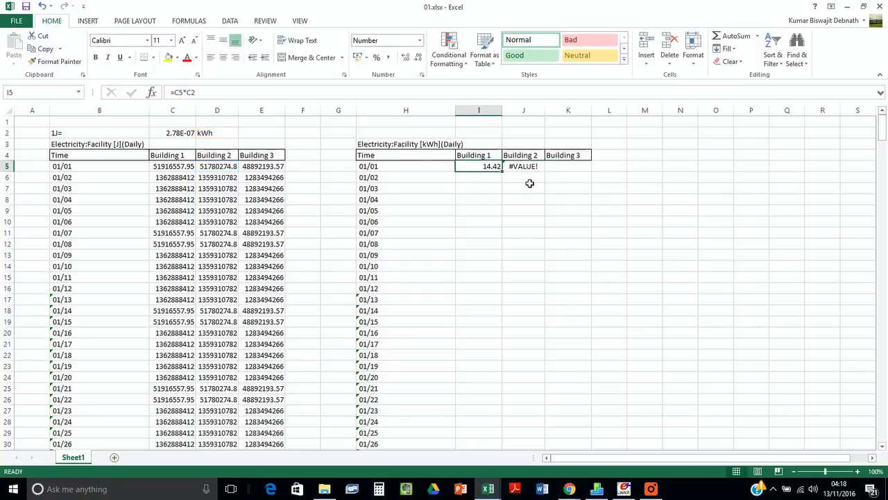
{"action": "left_click", "coordinate": [523, 169]}
{"action": "key", "text": "Delete"}
- Make the conversion factor reference absolute in I5 so that the formula reads =C5*$C$2
{"action": "left_click", "coordinate": [490, 169]}
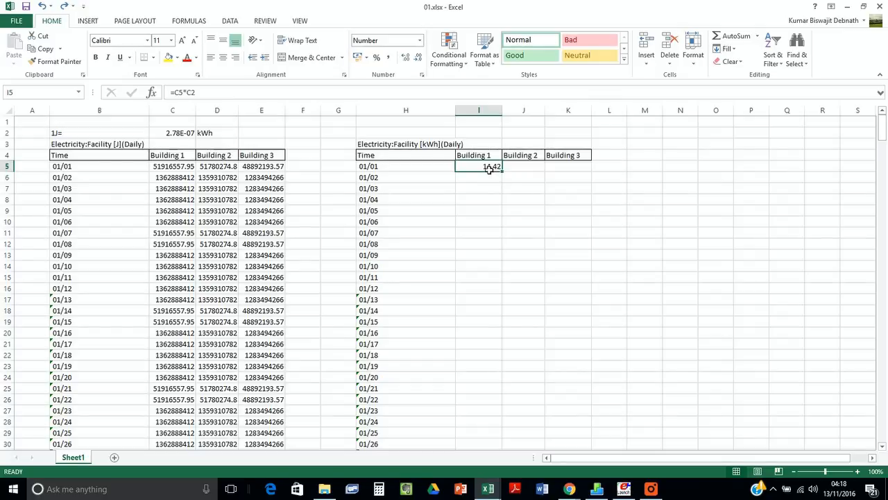
{"action": "key", "text": "F2"}
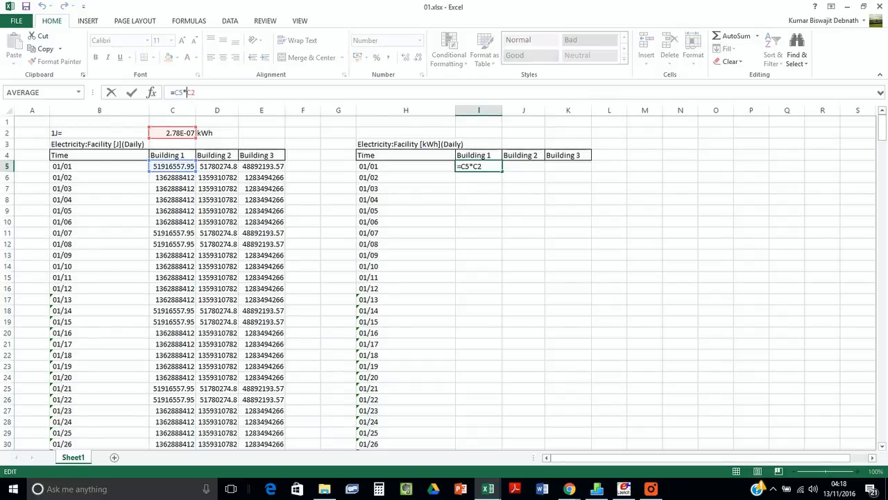
{"action": "left_click", "coordinate": [190, 109]}
{"action": "type", "text": "$"}
{"action": "key", "text": "Right"}
{"action": "type", "text": "%"}
{"action": "key", "text": "BackSpace"}
{"action": "type", "text": "%"}
{"action": "key", "text": "BackSpace"}
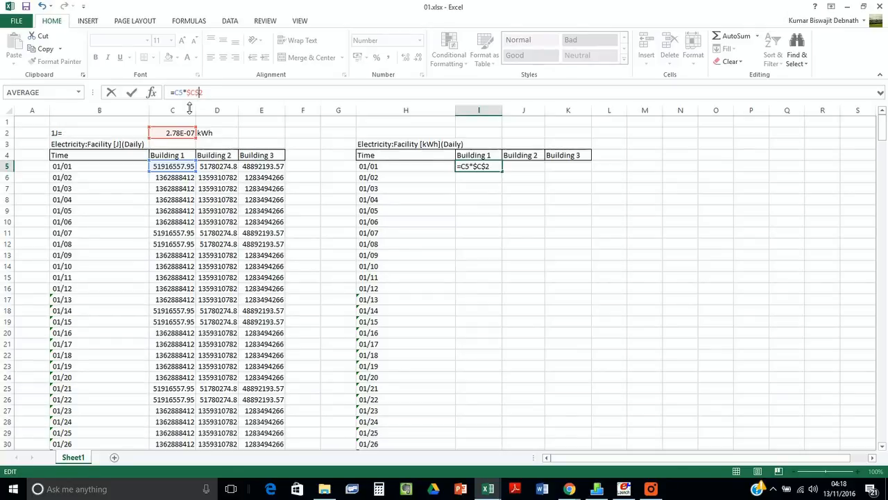
{"action": "key", "text": "Return"}
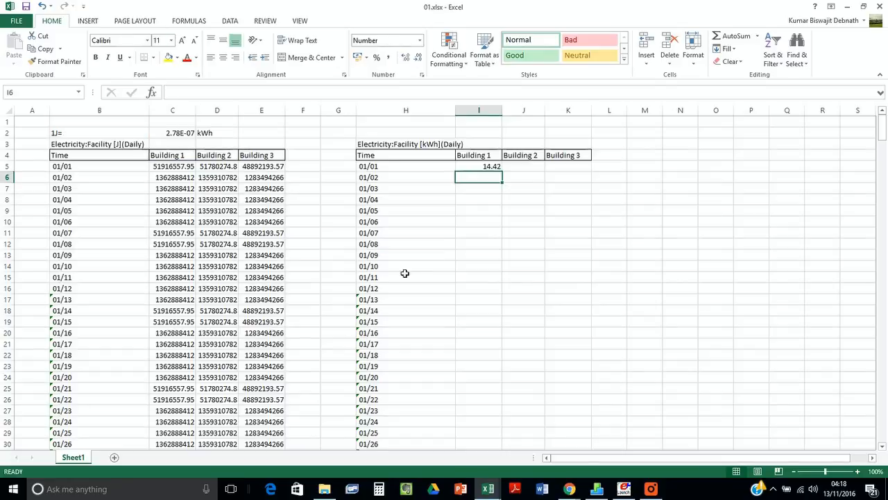
- Fill the corrected formula from I5 into J5 for Building 2 and check its cell references
{"action": "left_click", "coordinate": [497, 167]}
{"action": "left_click_drag", "start_coordinate": [504, 174], "coordinate": [529, 174]}
{"action": "left_click", "coordinate": [522, 169]}
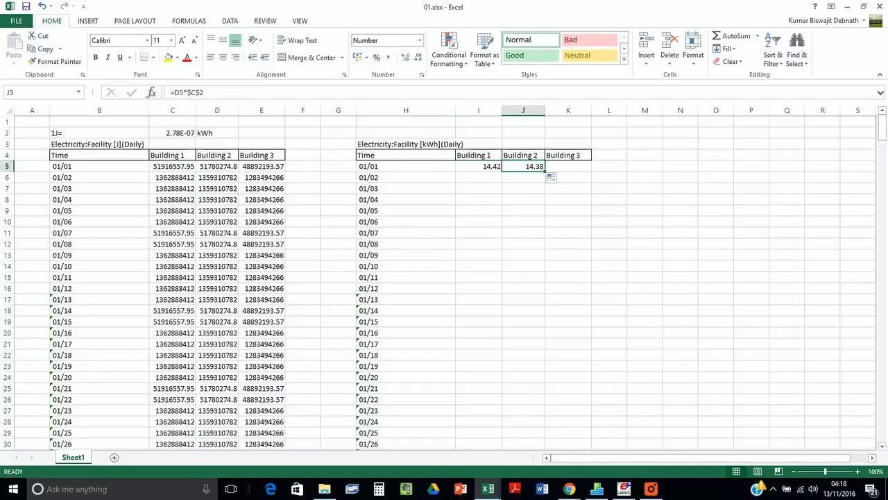
{"action": "left_click", "coordinate": [225, 93]}
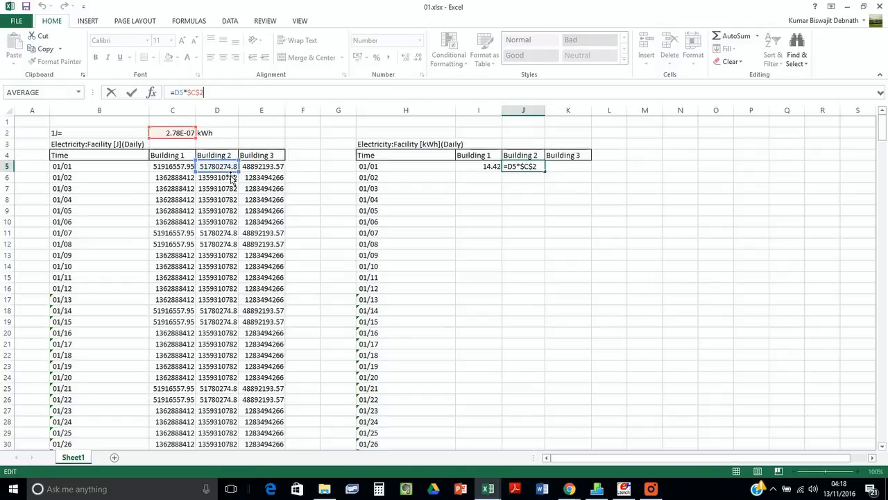
{"action": "key", "text": "Return"}
- Fill the formula into K5 for Building 3, check its references, and fill I5:K5 down to row 369
{"action": "left_click", "coordinate": [539, 169]}
{"action": "left_click", "coordinate": [551, 179]}
{"action": "left_click", "coordinate": [539, 168]}
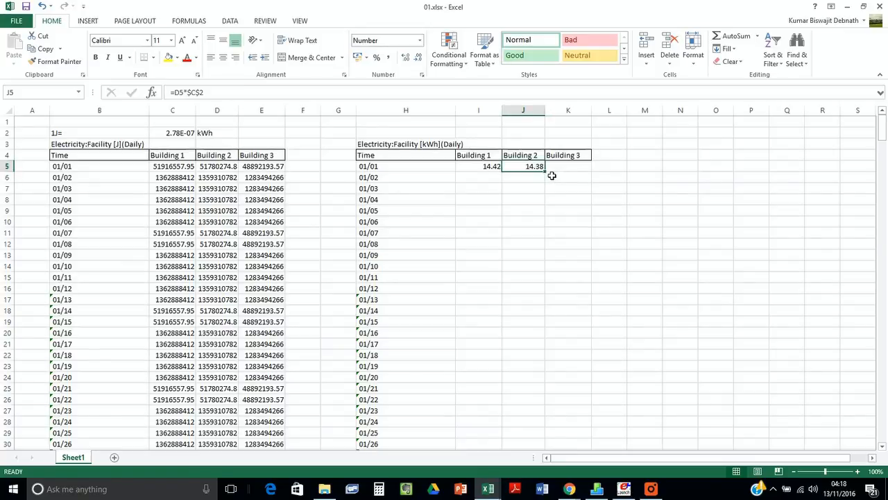
{"action": "left_click_drag", "start_coordinate": [548, 175], "coordinate": [587, 175]}
{"action": "double_click", "coordinate": [576, 168]}
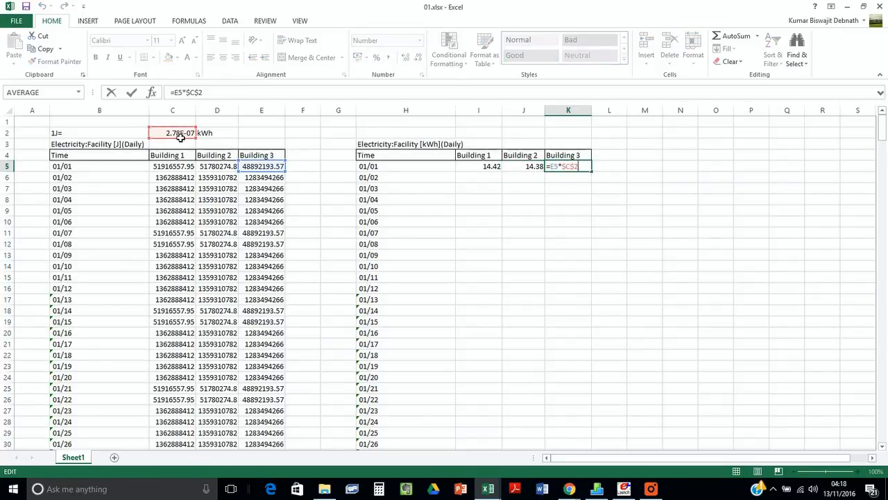
{"action": "key", "text": "Escape"}
{"action": "left_click_drag", "start_coordinate": [486, 168], "coordinate": [573, 423]}
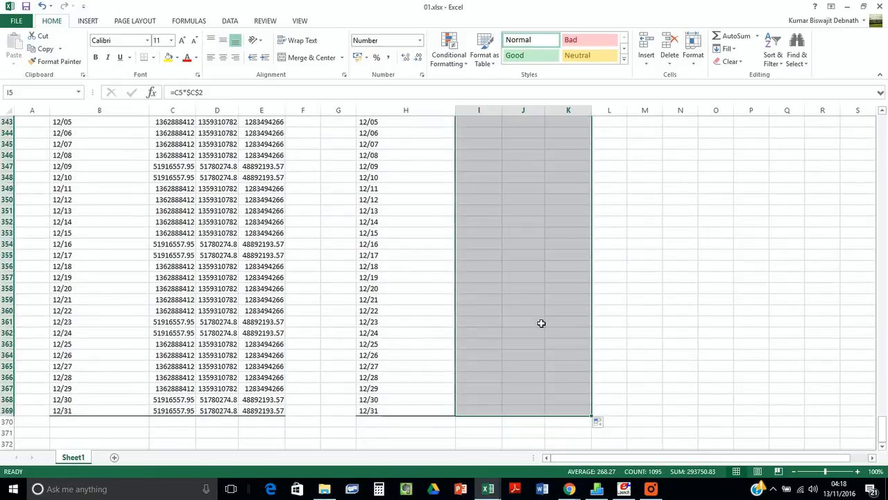
{"action": "scroll", "coordinate": [534, 314], "scroll_direction": "up", "scroll_amount": 20}
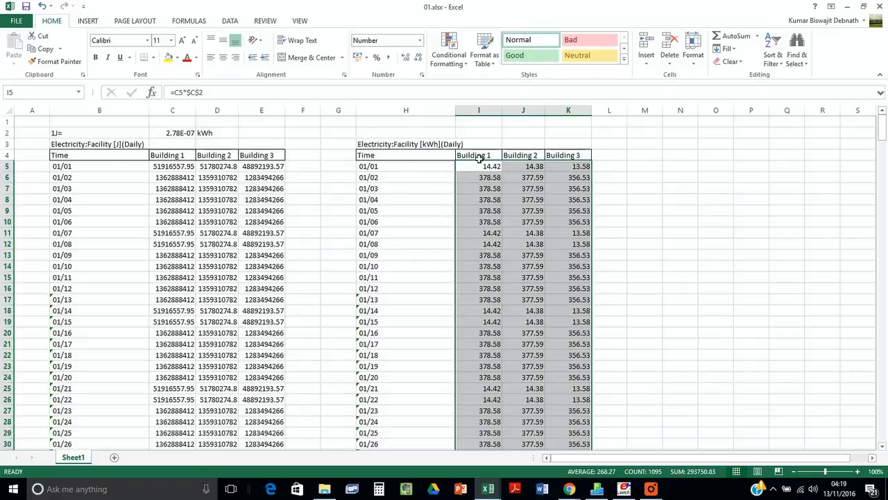
- Insert a basic 2-D line chart from the three buildings' kWh columns, I4 to K369, including the headings
{"action": "left_click_drag", "start_coordinate": [480, 163], "coordinate": [590, 434]}
{"action": "left_click", "coordinate": [91, 22]}
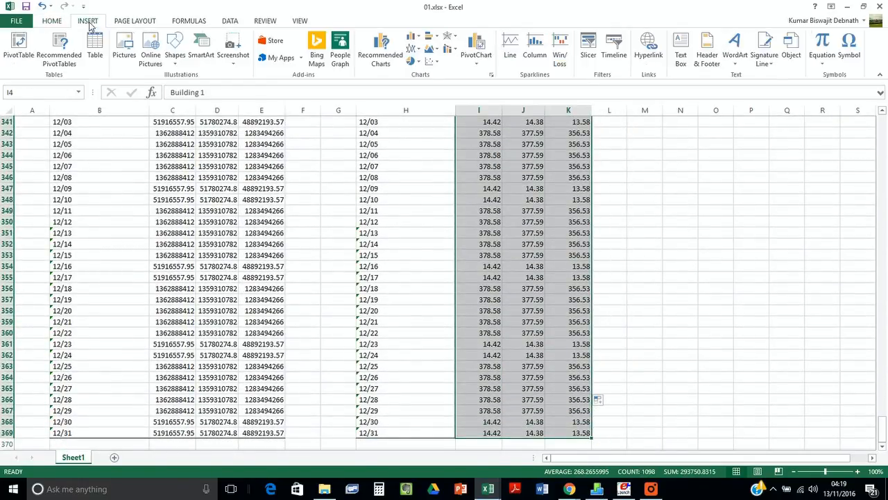
{"action": "left_click", "coordinate": [415, 50]}
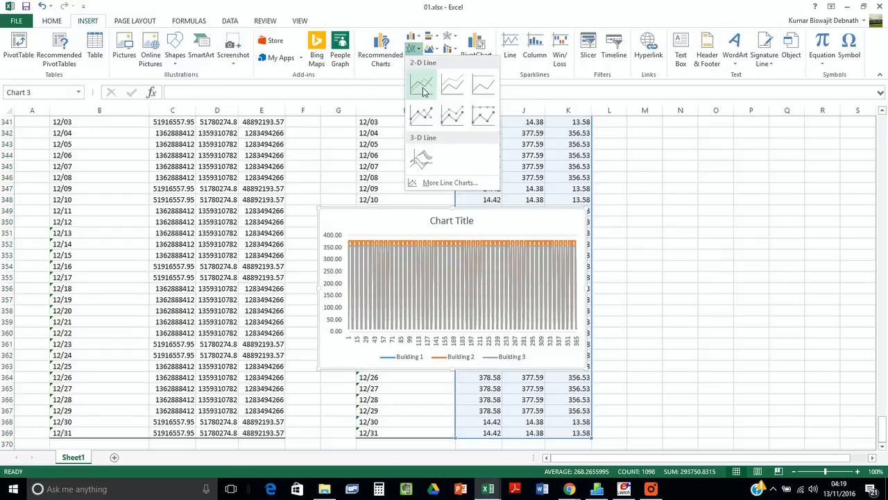
{"action": "left_click", "coordinate": [423, 90]}
- Try to move the line chart beside the kWh table and up towards its first rows
{"action": "left_click_drag", "start_coordinate": [591, 222], "coordinate": [837, 149]}
{"action": "scroll", "coordinate": [728, 297], "scroll_direction": "up", "scroll_amount": 15}
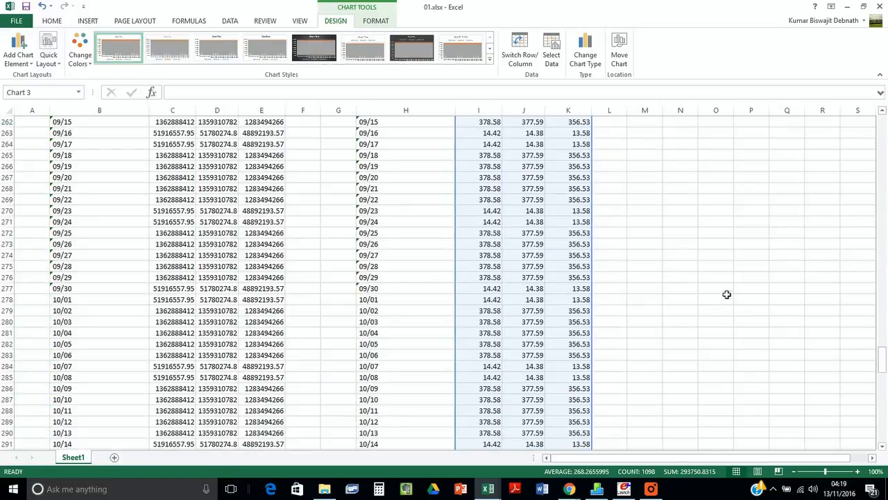
{"action": "scroll", "coordinate": [728, 268], "scroll_direction": "down", "scroll_amount": 20}
{"action": "scroll", "coordinate": [718, 254], "scroll_direction": "up", "scroll_amount": 12}
{"action": "left_click_drag", "start_coordinate": [683, 388], "coordinate": [680, 178]}
{"action": "scroll", "coordinate": [685, 211], "scroll_direction": "up", "scroll_amount": 4}
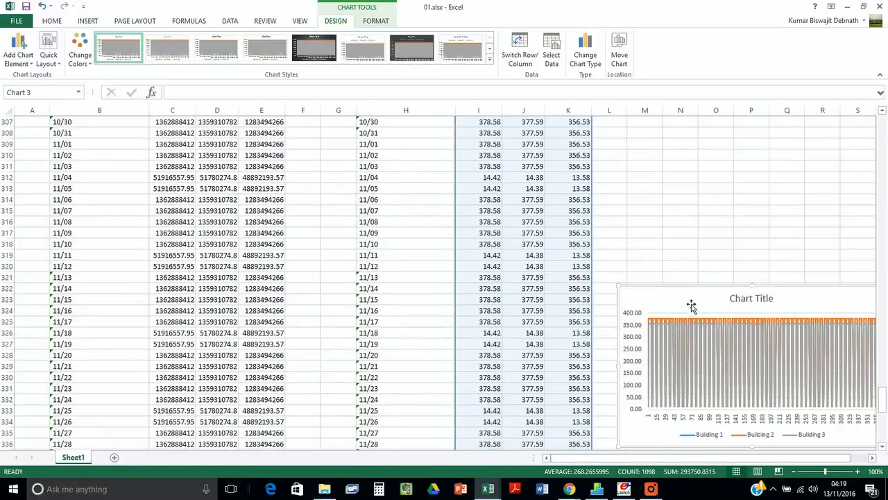
{"action": "left_click_drag", "start_coordinate": [691, 306], "coordinate": [684, 148]}
{"action": "scroll", "coordinate": [684, 163], "scroll_direction": "up", "scroll_amount": 7}
{"action": "left_click_drag", "start_coordinate": [692, 395], "coordinate": [690, 123]}
{"action": "scroll", "coordinate": [691, 331], "scroll_direction": "up", "scroll_amount": 5}
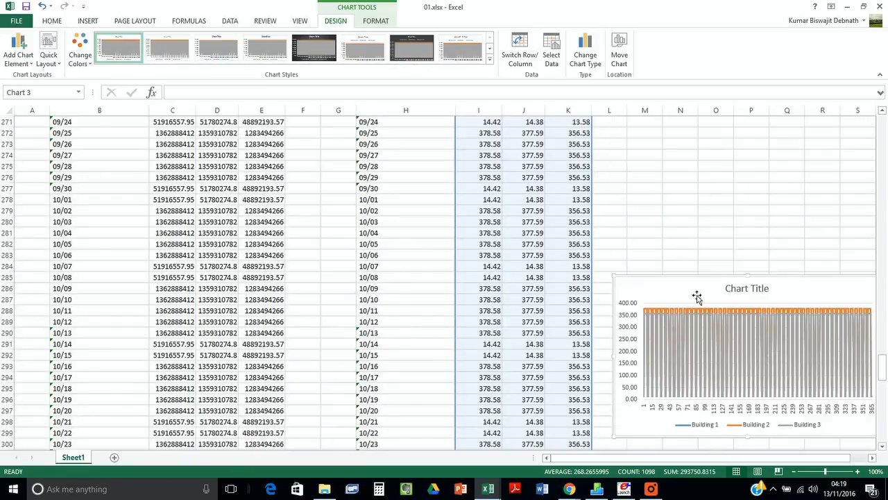
- Cut the line chart, paste it at M5 and stretch its height down to about row 28
{"action": "key", "text": "ctrl+x"}
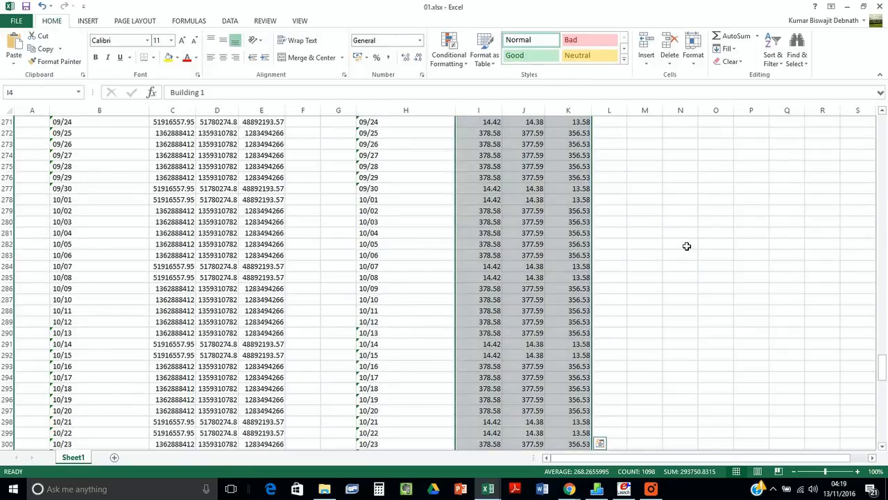
{"action": "scroll", "coordinate": [688, 245], "scroll_direction": "up", "scroll_amount": 20}
{"action": "left_click", "coordinate": [652, 170]}
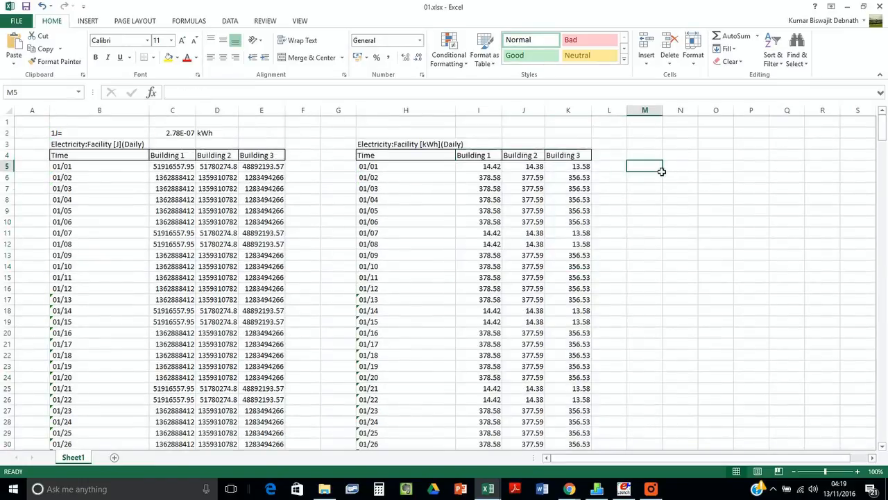
{"action": "key", "text": "ctrl+v"}
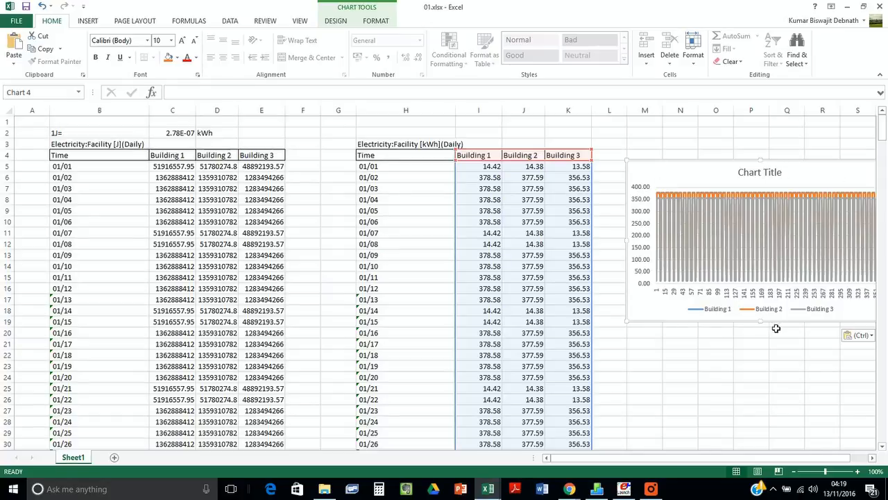
{"action": "left_click_drag", "start_coordinate": [775, 328], "coordinate": [777, 429]}
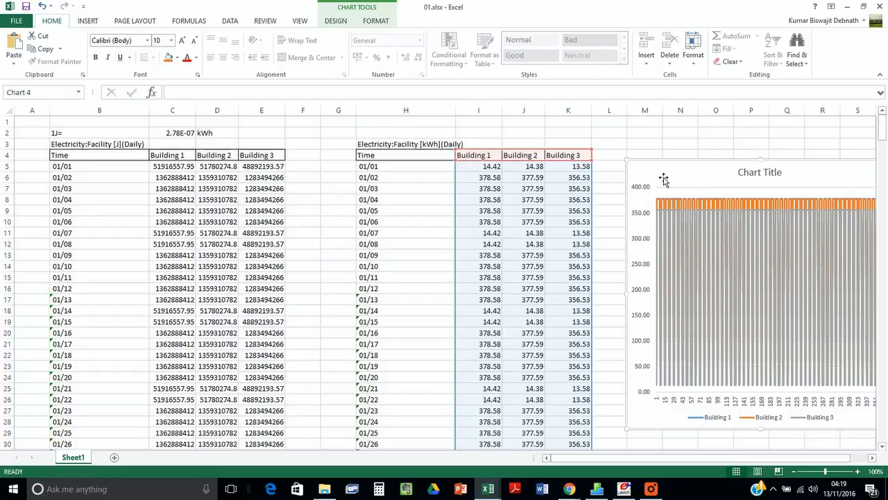
{"action": "left_click", "coordinate": [632, 145]}
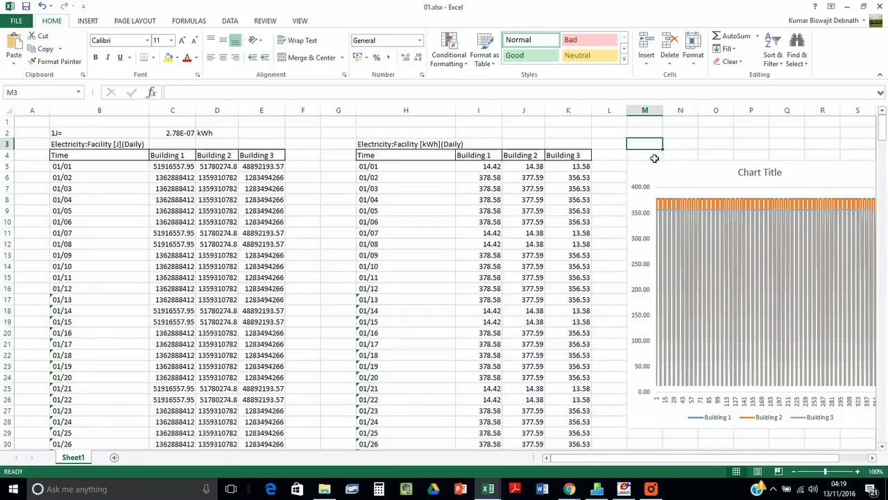
- Rename Sheet1 as Electricity
{"action": "double_click", "coordinate": [69, 458]}
{"action": "type", "text": "Electricity"}
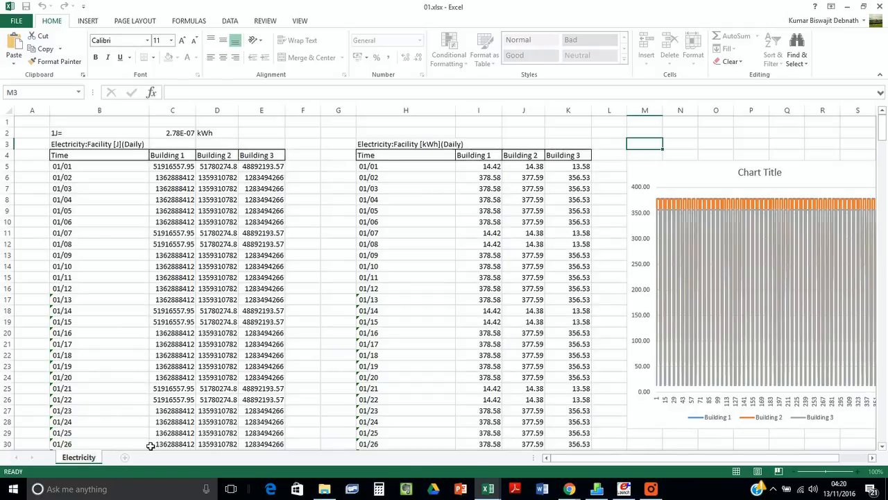
{"action": "key", "text": "Return"}
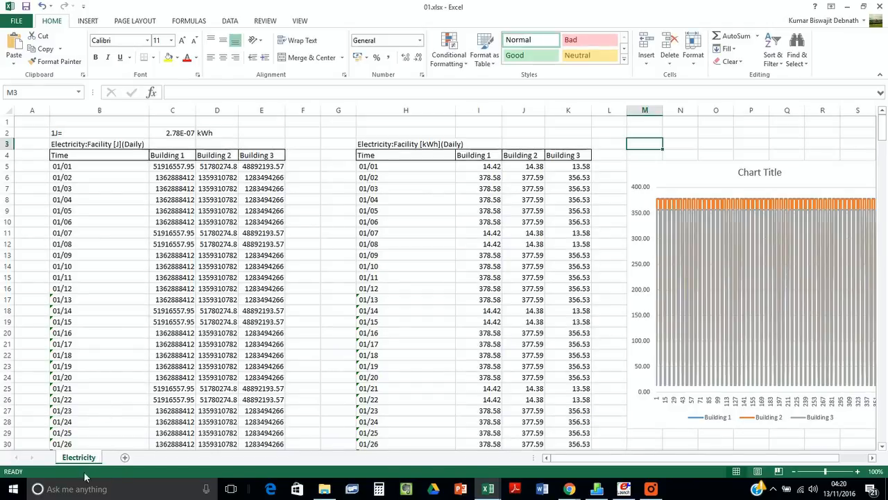
- Add a new worksheet and name it Heating and cooling
{"action": "left_click", "coordinate": [125, 458]}
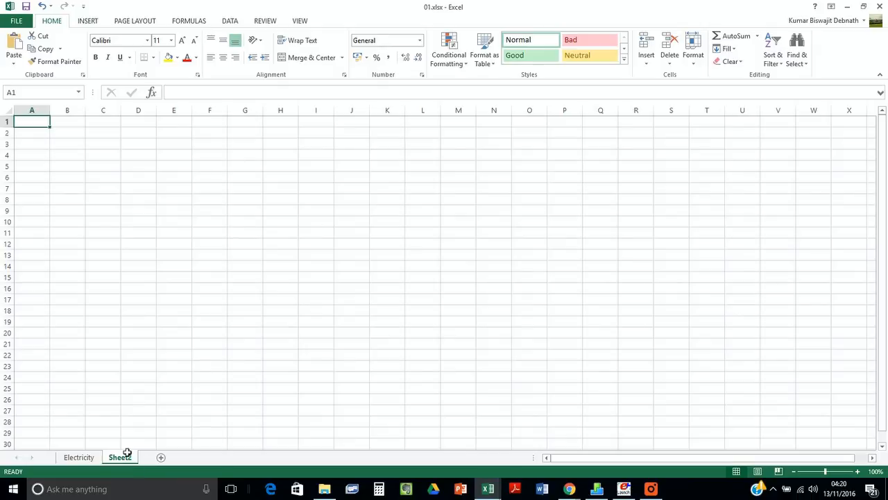
{"action": "double_click", "coordinate": [122, 459]}
{"action": "type", "text": "Heating"}
{"action": "key", "text": "Return"}
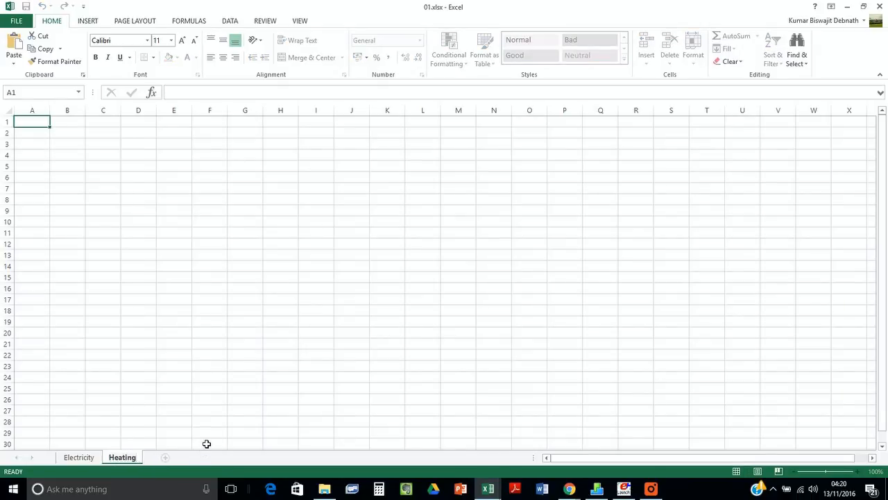
{"action": "type", "text": "and clooing"}
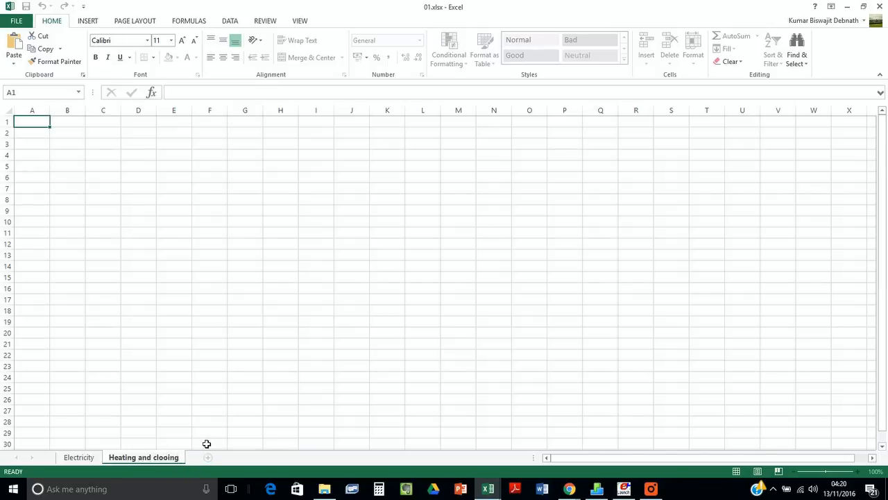
{"action": "key", "text": "BackSpace"}
{"action": "key", "text": "BackSpace"}
{"action": "key", "text": "BackSpace"}
{"action": "key", "text": "BackSpace"}
{"action": "key", "text": "BackSpace"}
{"action": "key", "text": "Return"}
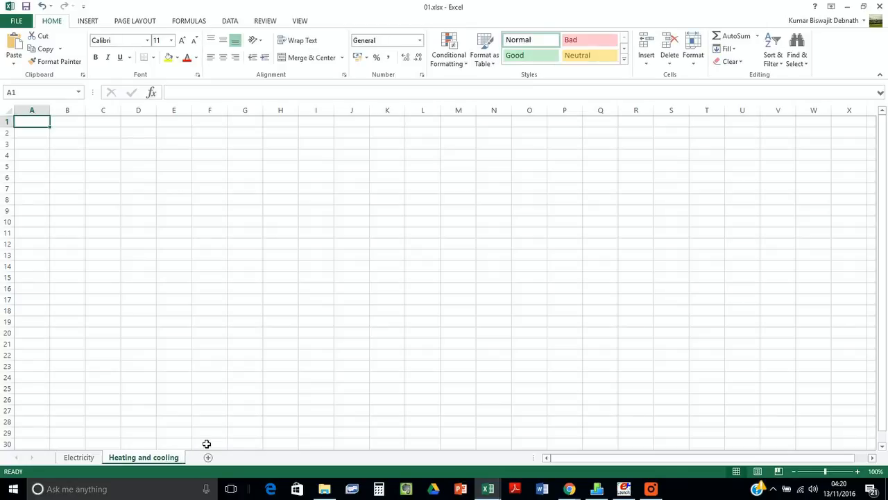
- Examine the daily DistrictCooling and DistrictHeating columns in the Building 01.csv workbook
{"action": "left_click", "coordinate": [72, 136]}
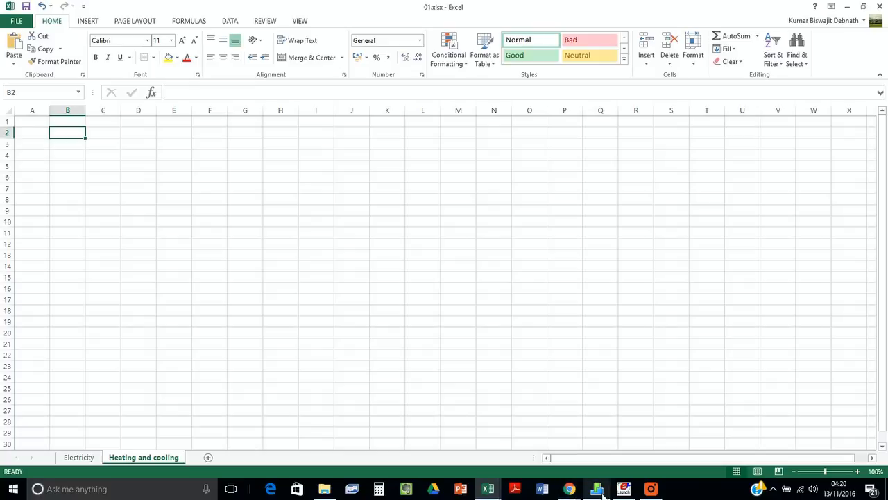
{"action": "mouse_move", "coordinate": [493, 493]}
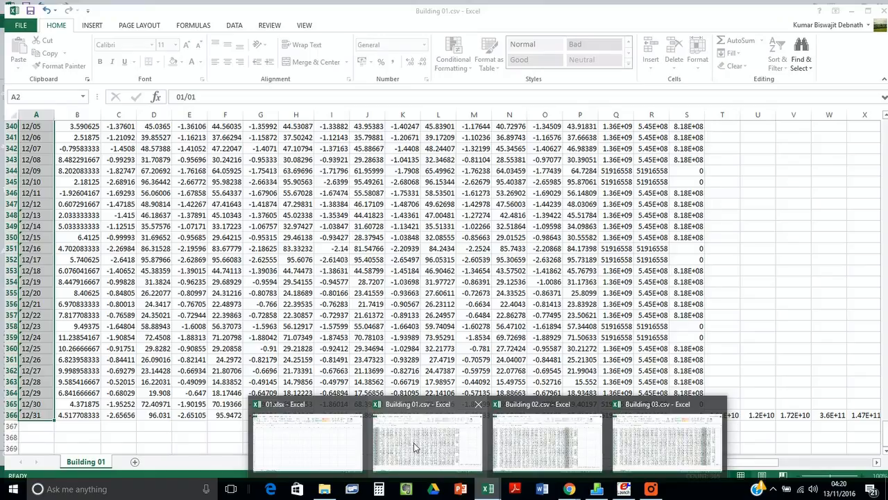
{"action": "left_click", "coordinate": [418, 445]}
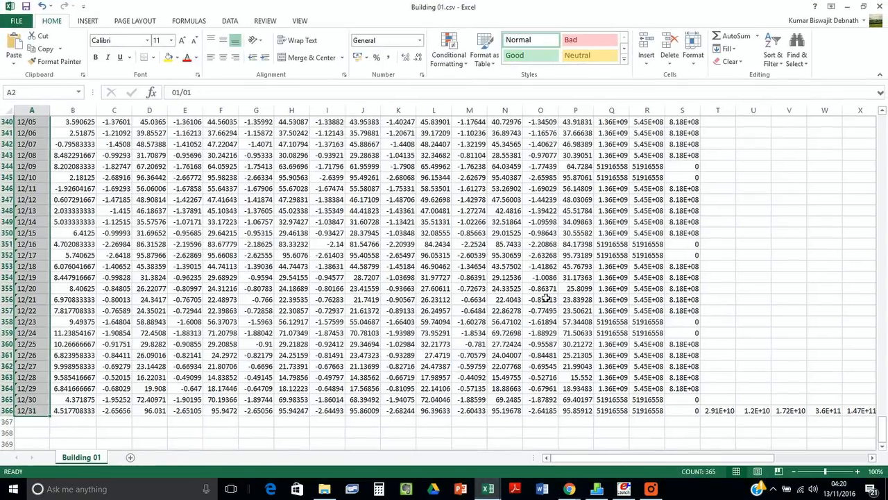
{"action": "scroll", "coordinate": [546, 298], "scroll_direction": "up", "scroll_amount": 20}
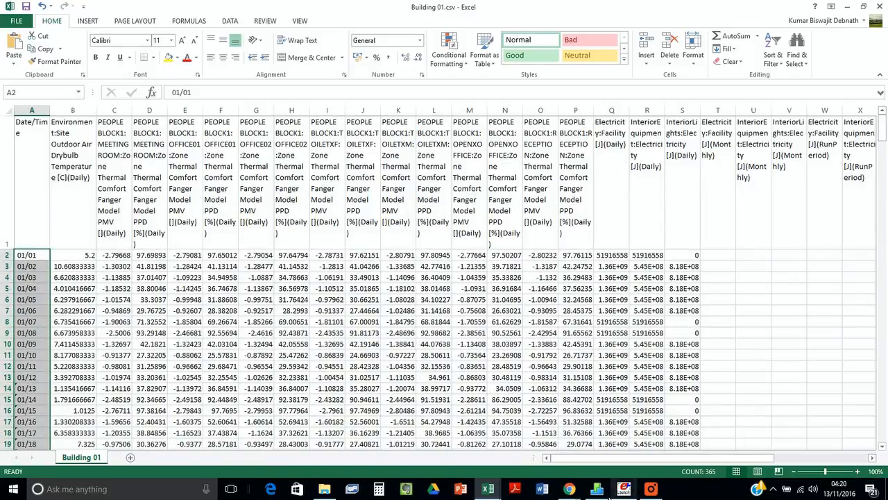
{"action": "left_click_drag", "start_coordinate": [585, 458], "coordinate": [647, 460]}
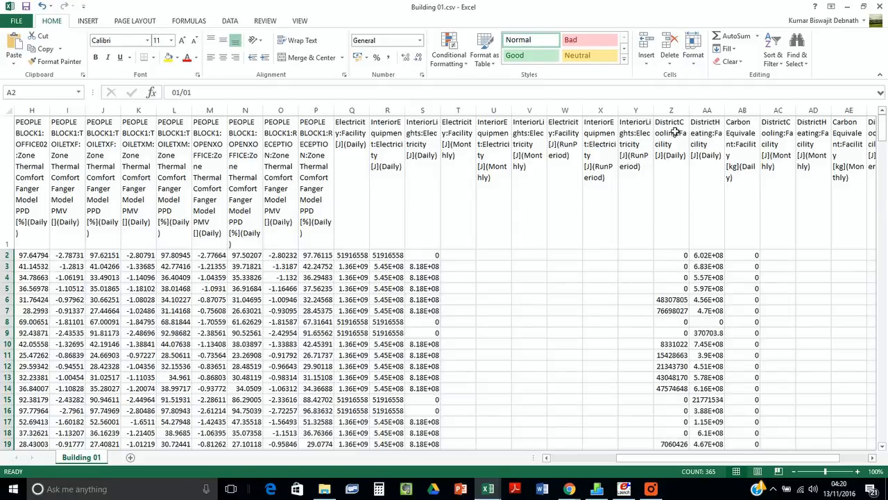
{"action": "left_click_drag", "start_coordinate": [675, 127], "coordinate": [704, 139]}
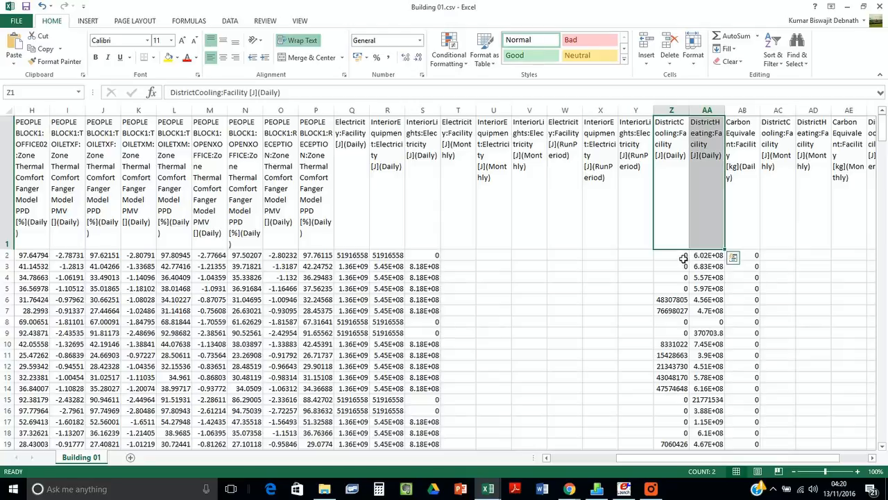
{"action": "left_click_drag", "start_coordinate": [711, 236], "coordinate": [709, 301]}
{"action": "left_click_drag", "start_coordinate": [674, 162], "coordinate": [709, 451]}
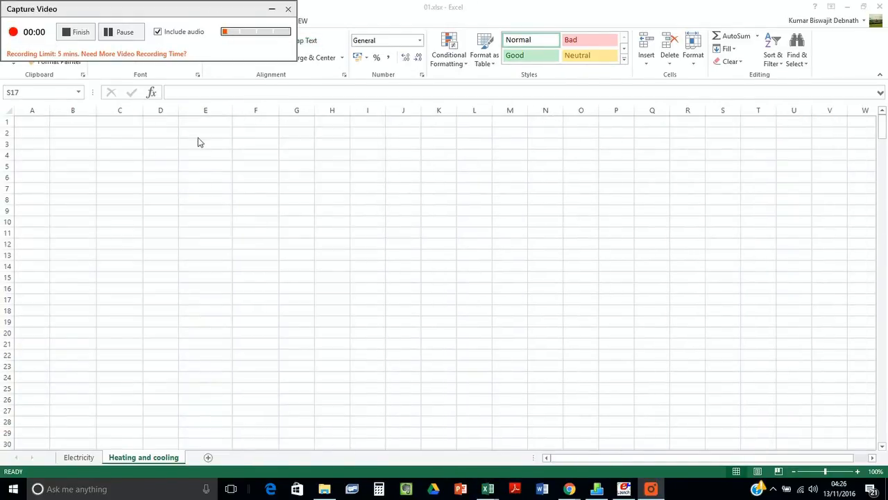
- Copy the Date/Time column A1:A366 from Building 01.csv into the Heating and cooling sheet of 01.xlsx, starting at cell B3
{"action": "left_click", "coordinate": [274, 8]}
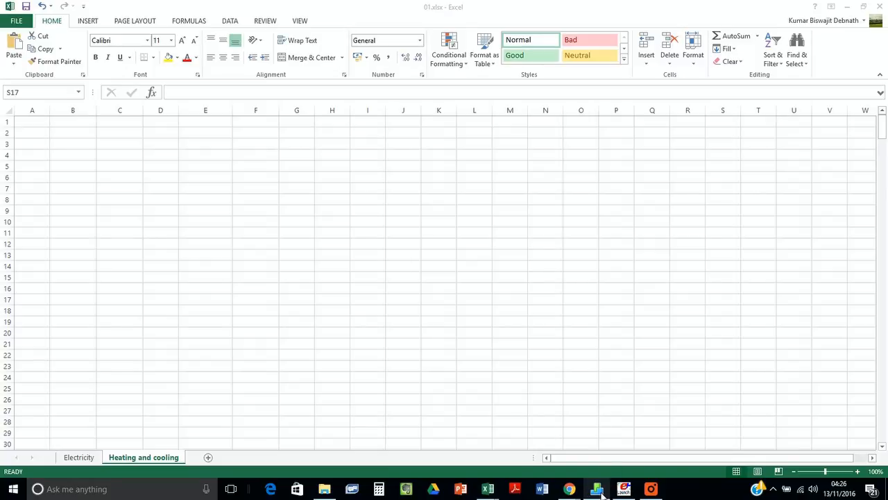
{"action": "mouse_move", "coordinate": [569, 491]}
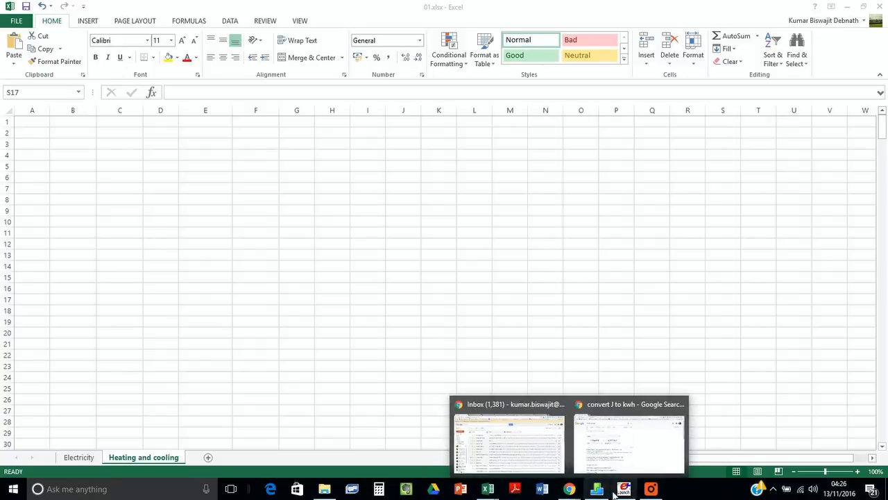
{"action": "mouse_move", "coordinate": [489, 491]}
{"action": "left_click", "coordinate": [428, 441]}
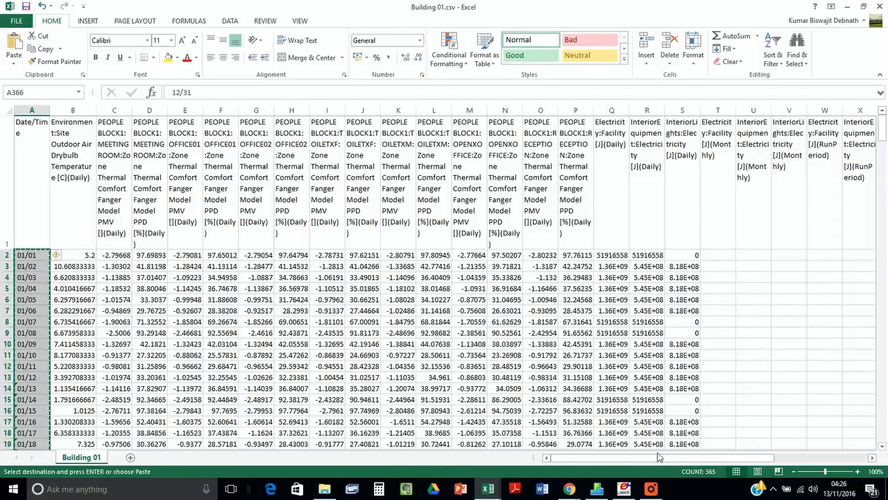
{"action": "left_click_drag", "start_coordinate": [43, 205], "coordinate": [30, 445]}
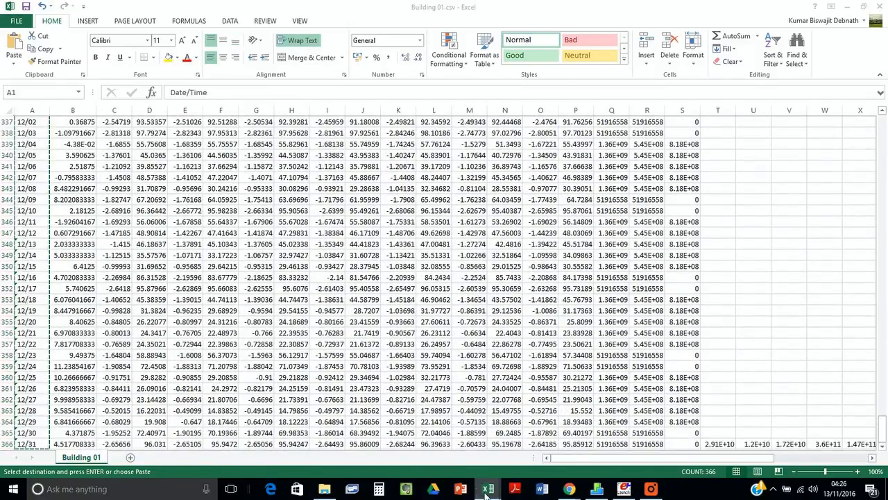
{"action": "mouse_move", "coordinate": [488, 489]}
{"action": "left_click", "coordinate": [290, 434]}
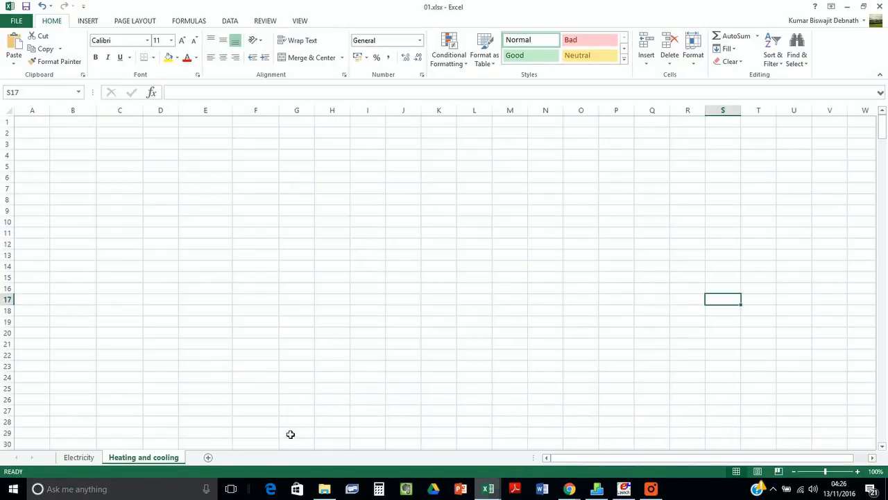
{"action": "left_click", "coordinate": [58, 147]}
{"action": "key", "text": "ctrl+v"}
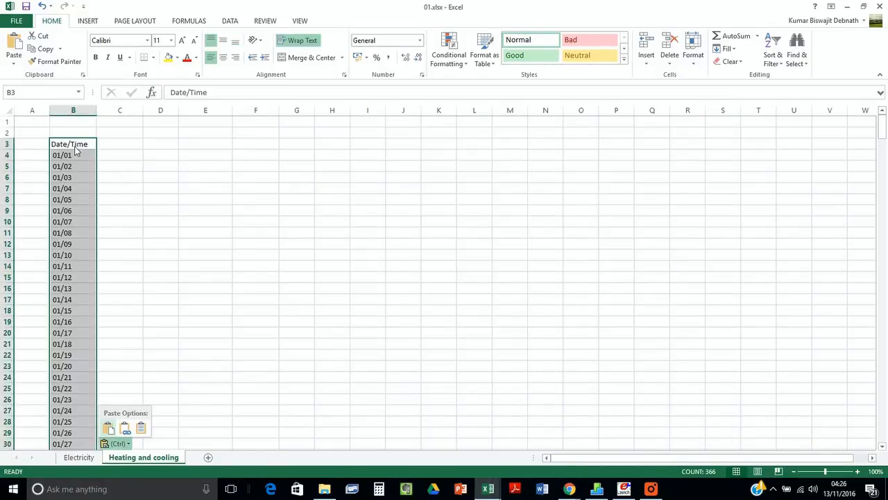
{"action": "key", "text": "Escape"}
{"action": "left_click", "coordinate": [117, 147]}
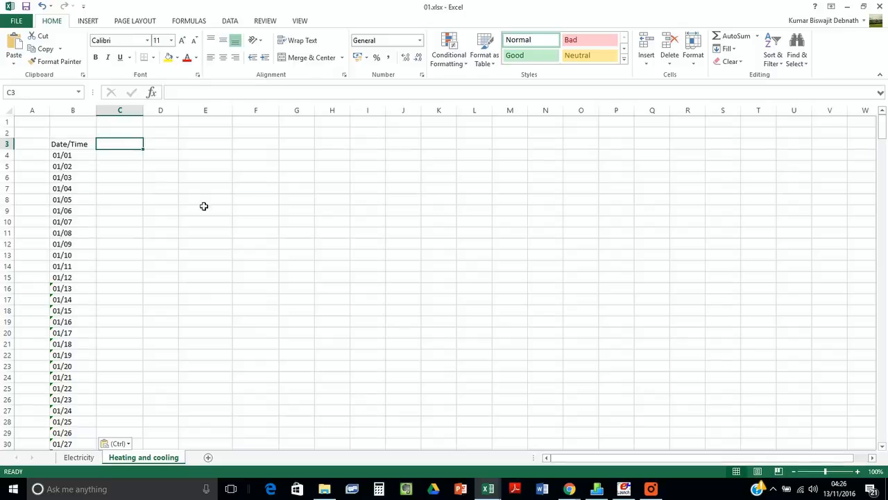
- Copy the header text DistrictCooling:Facility [J](Daily) from cell Z1 of Building 01.csv into cell B2 of the Heating and cooling sheet
{"action": "mouse_move", "coordinate": [569, 490]}
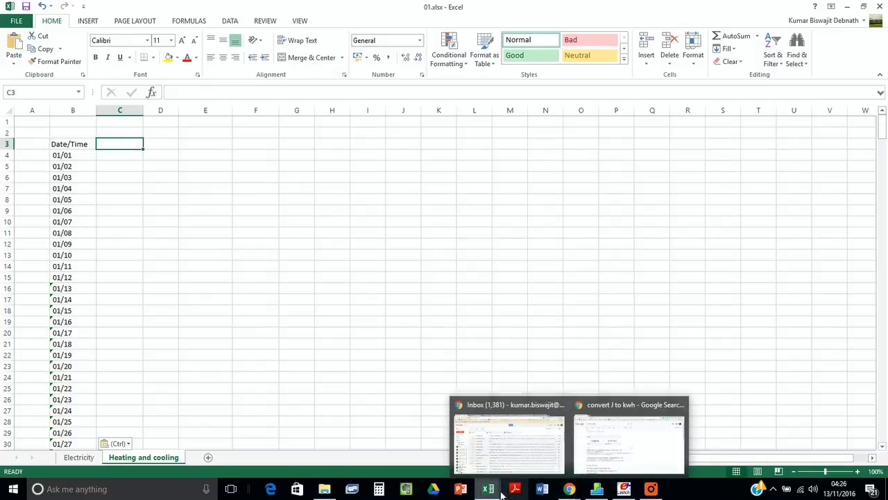
{"action": "mouse_move", "coordinate": [487, 489]}
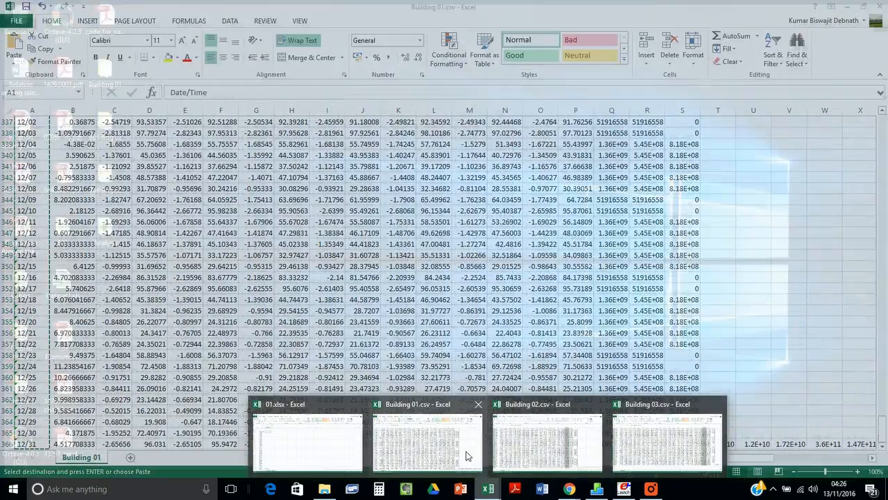
{"action": "left_click", "coordinate": [466, 456]}
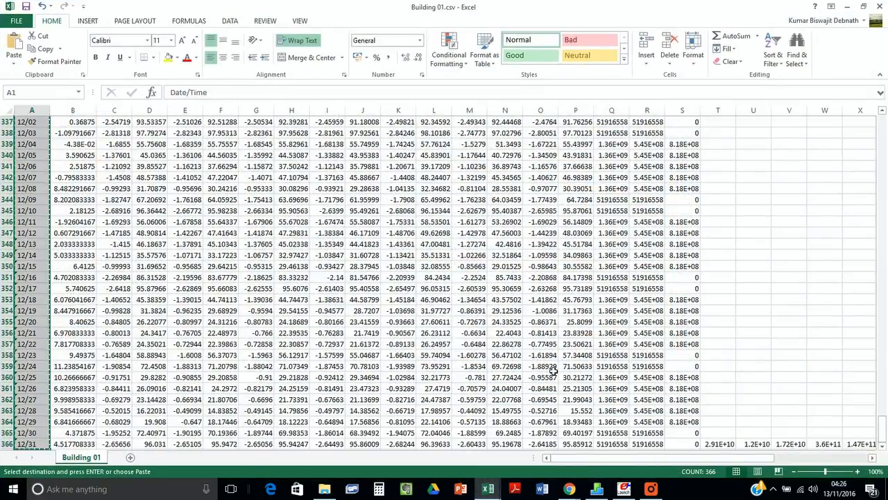
{"action": "left_click_drag", "start_coordinate": [703, 461], "coordinate": [778, 462]}
{"action": "scroll", "coordinate": [678, 336], "scroll_direction": "up", "scroll_amount": 20}
{"action": "scroll", "coordinate": [679, 336], "scroll_direction": "up", "scroll_amount": 6}
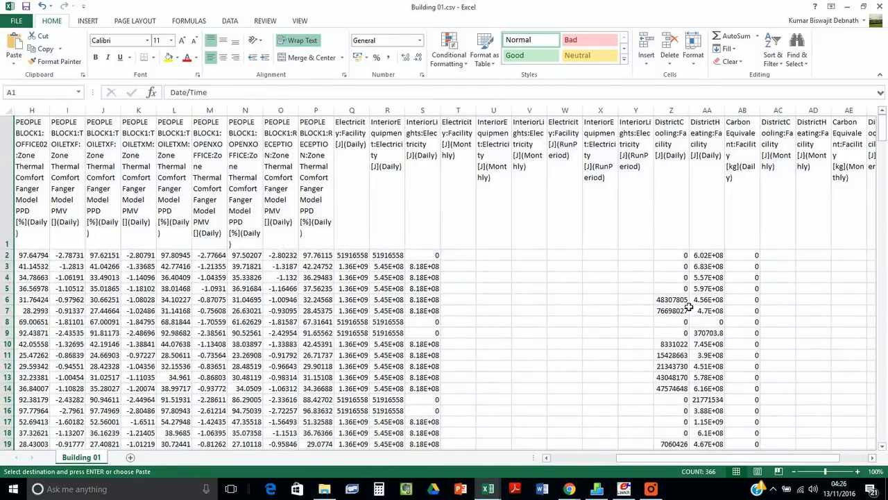
{"action": "left_click", "coordinate": [684, 194]}
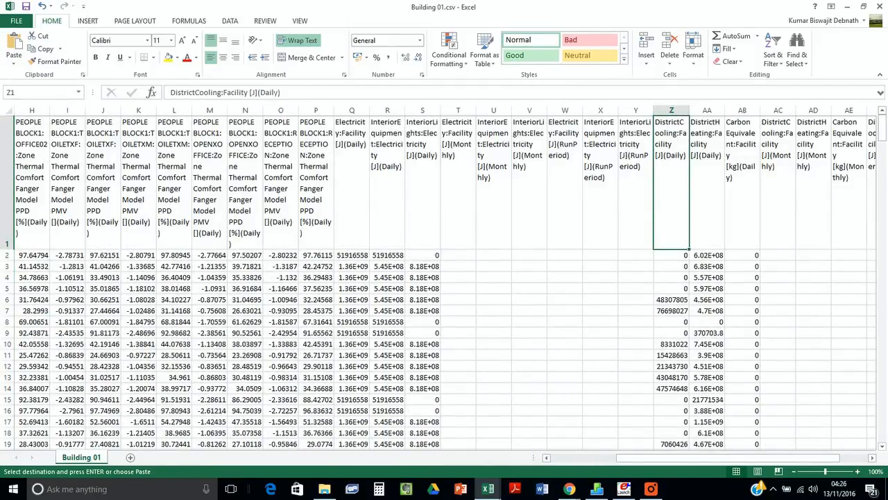
{"action": "left_click_drag", "start_coordinate": [286, 92], "coordinate": [149, 102]}
{"action": "key", "text": "ctrl+c"}
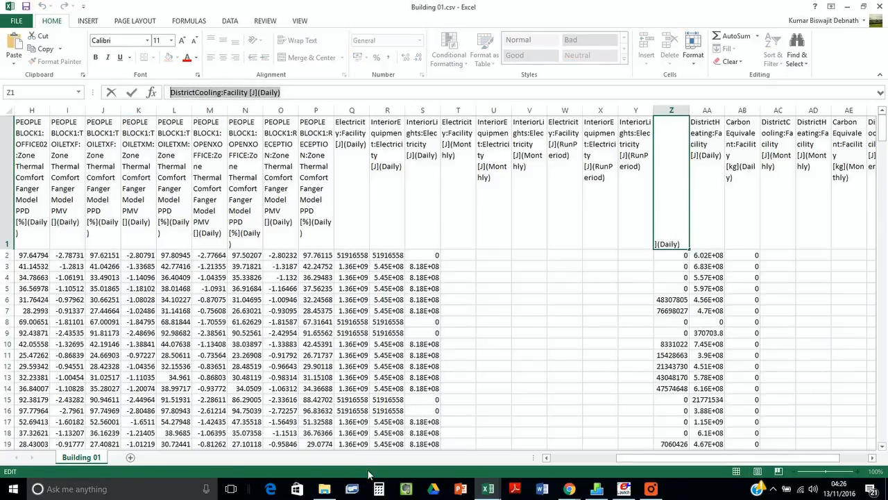
{"action": "left_click", "coordinate": [488, 489]}
{"action": "left_click", "coordinate": [351, 447]}
{"action": "left_click", "coordinate": [79, 133]}
{"action": "key", "text": "ctrl+v"}
- Copy the Building 1, Building 2 and Building 3 headings from the Electricity sheet into C3:E3 of the Heating and cooling sheet
{"action": "left_click", "coordinate": [127, 150]}
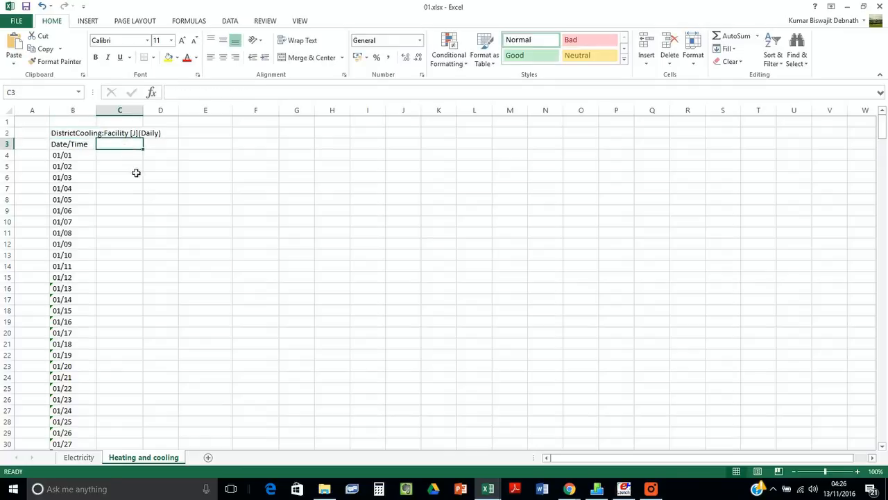
{"action": "left_click", "coordinate": [78, 457]}
{"action": "left_click_drag", "start_coordinate": [168, 157], "coordinate": [259, 156]}
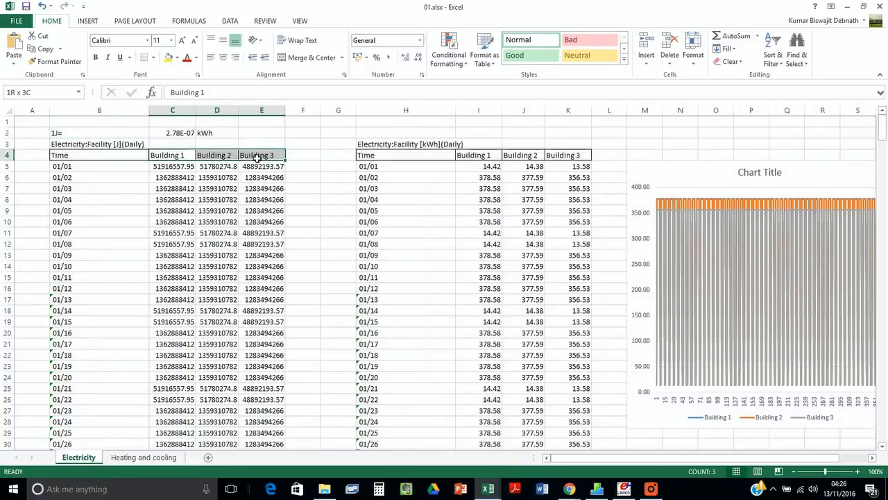
{"action": "key", "text": "ctrl+c"}
{"action": "left_click", "coordinate": [145, 458]}
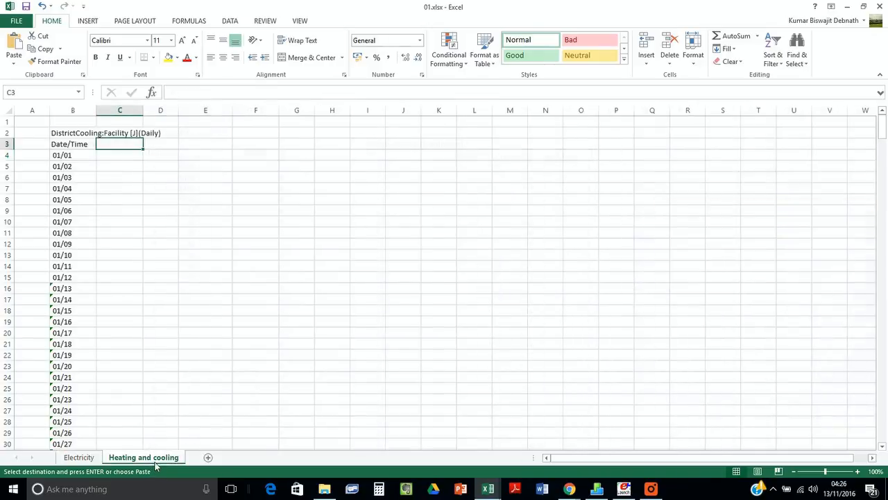
{"action": "key", "text": "ctrl+v"}
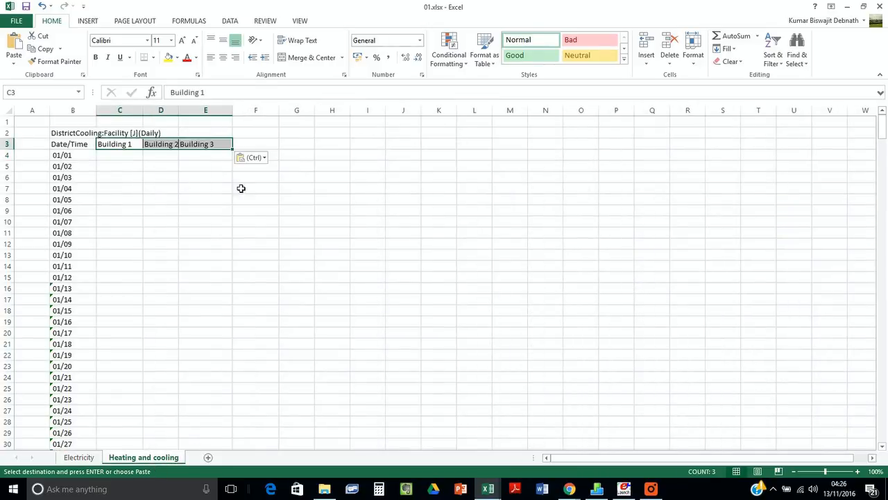
- Apply all borders to the Date/Time header cell and autofit the widths of columns C to E
{"action": "left_click", "coordinate": [82, 150]}
{"action": "left_click", "coordinate": [153, 58]}
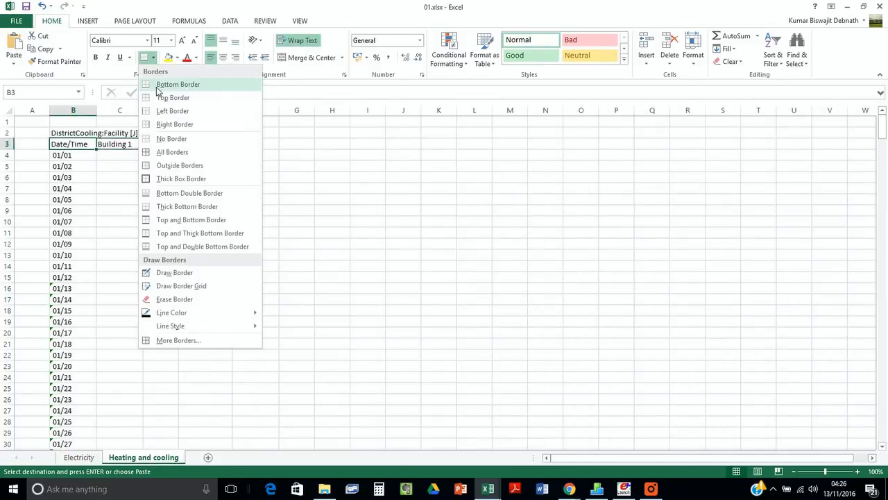
{"action": "left_click", "coordinate": [171, 152]}
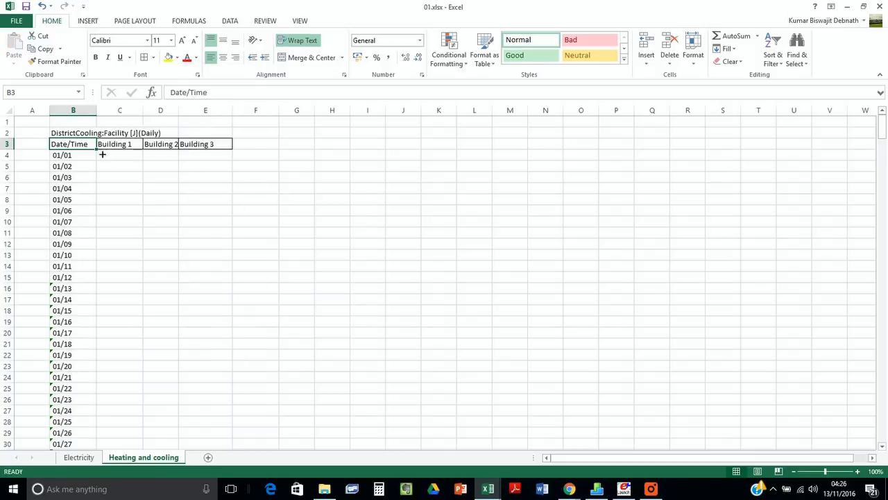
{"action": "double_click", "coordinate": [147, 119]}
{"action": "double_click", "coordinate": [177, 117]}
{"action": "double_click", "coordinate": [233, 116]}
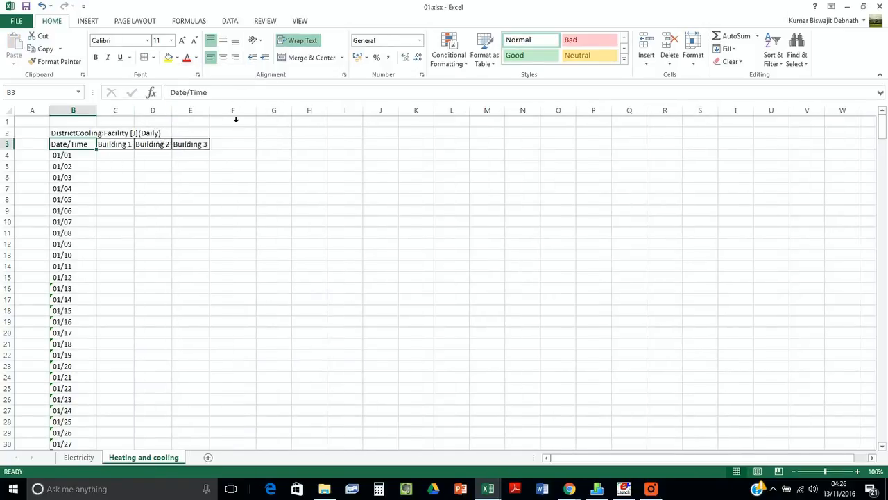
- Copy the daily district cooling values Z2:Z366 from Building 01.csv into the Building 1 column of the Heating and cooling sheet, starting at C4
{"action": "left_click", "coordinate": [130, 157]}
{"action": "left_click", "coordinate": [487, 488]}
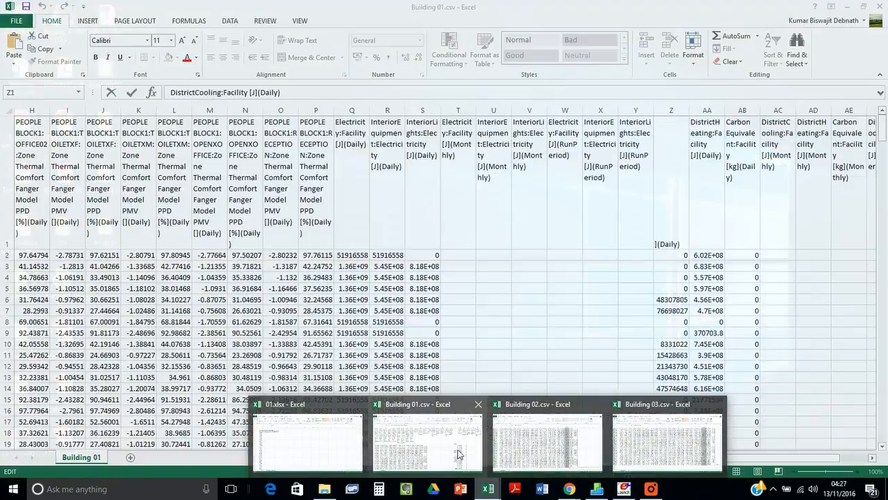
{"action": "left_click", "coordinate": [428, 441]}
{"action": "left_click_drag", "start_coordinate": [687, 258], "coordinate": [739, 444]}
{"action": "left_click_drag", "start_coordinate": [723, 438], "coordinate": [683, 434]}
{"action": "key", "text": "ctrl+c"}
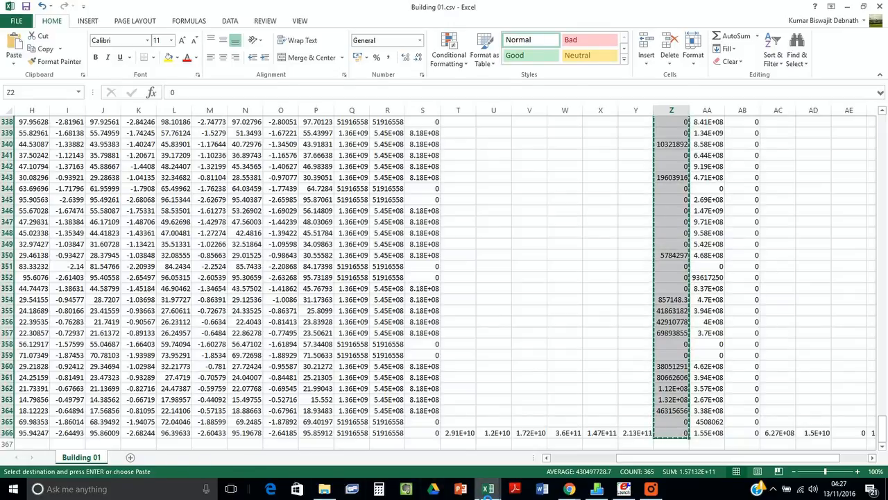
{"action": "mouse_move", "coordinate": [487, 489]}
{"action": "left_click", "coordinate": [293, 439]}
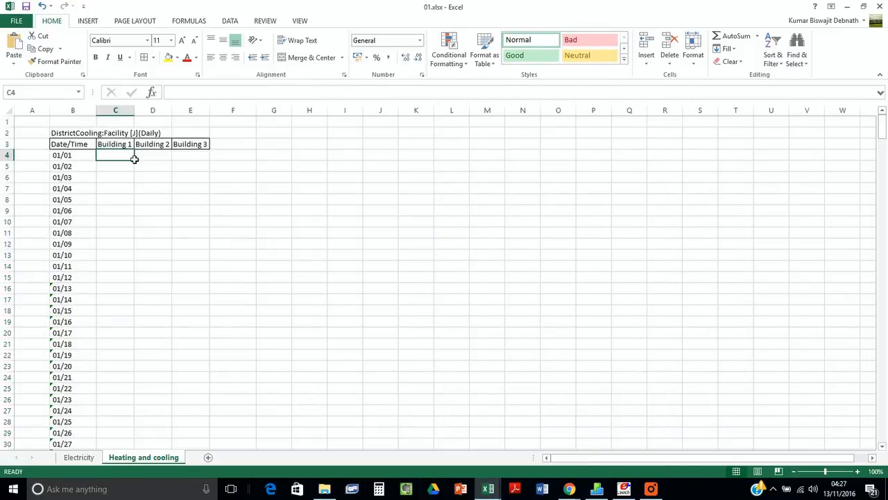
{"action": "key", "text": "ctrl+v"}
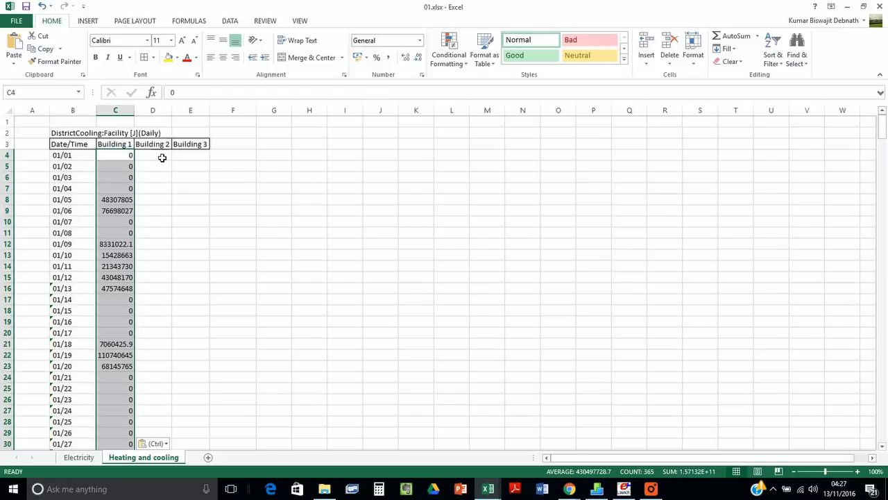
- Copy the daily district cooling values Z2:Z366 from Building 02.csv into the Building 2 column of the Heating and cooling sheet, starting at D4
{"action": "left_click", "coordinate": [162, 154]}
{"action": "mouse_move", "coordinate": [494, 492]}
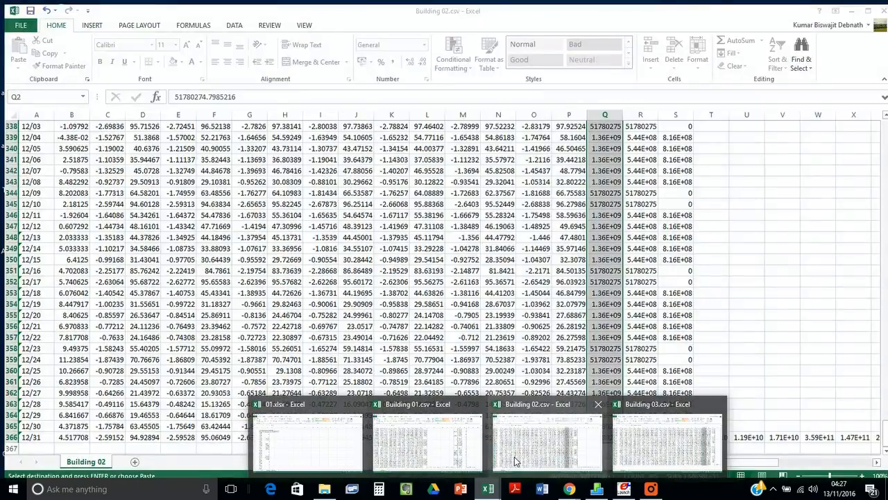
{"action": "left_click", "coordinate": [534, 446]}
{"action": "scroll", "coordinate": [633, 220], "scroll_direction": "up", "scroll_amount": 20}
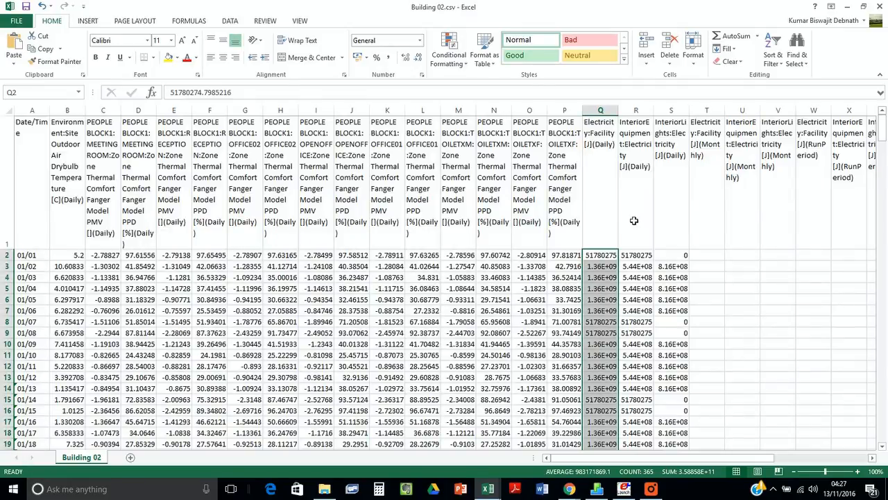
{"action": "left_click", "coordinate": [488, 489]}
{"action": "left_click", "coordinate": [538, 465]}
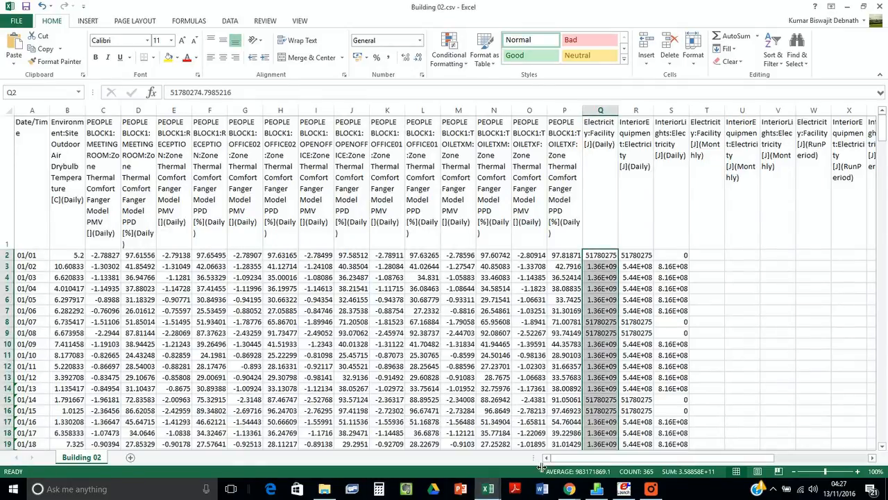
{"action": "left_click_drag", "start_coordinate": [631, 458], "coordinate": [699, 458]}
{"action": "left_click_drag", "start_coordinate": [635, 255], "coordinate": [639, 438]}
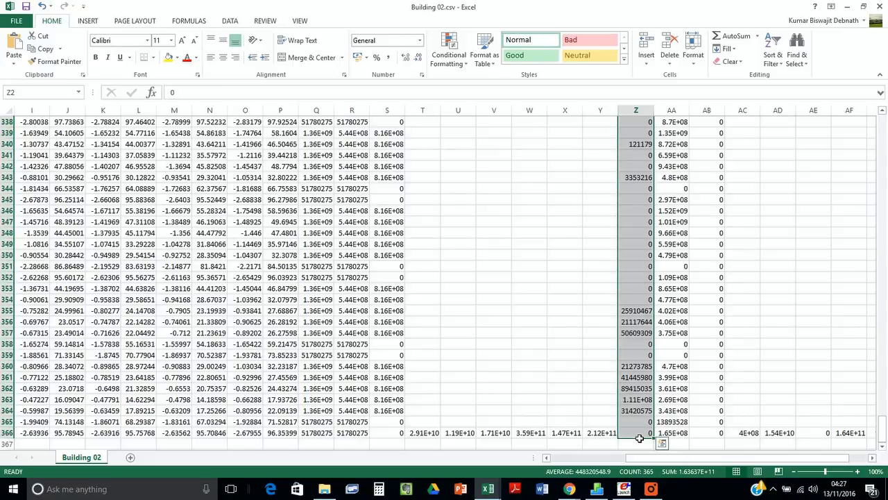
{"action": "key", "text": "ctrl+c"}
{"action": "left_click", "coordinate": [847, 7]}
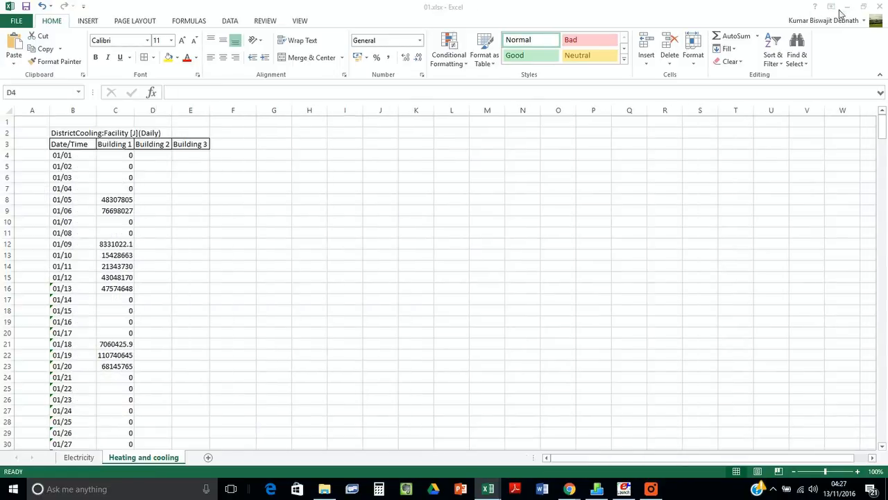
{"action": "key", "text": "ctrl+v"}
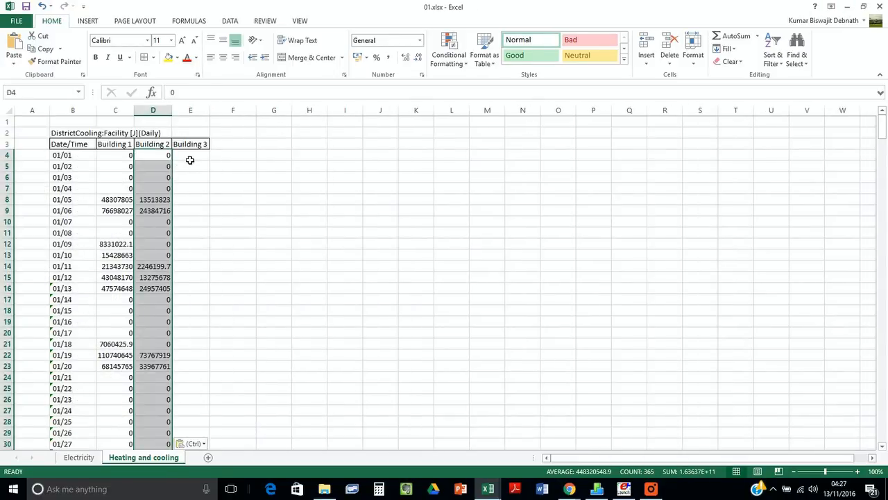
- Copy the daily district cooling values from Building 03.csv into the Building 3 column of the Heating and cooling sheet, starting at E4
{"action": "left_click", "coordinate": [190, 159]}
{"action": "mouse_move", "coordinate": [591, 490]}
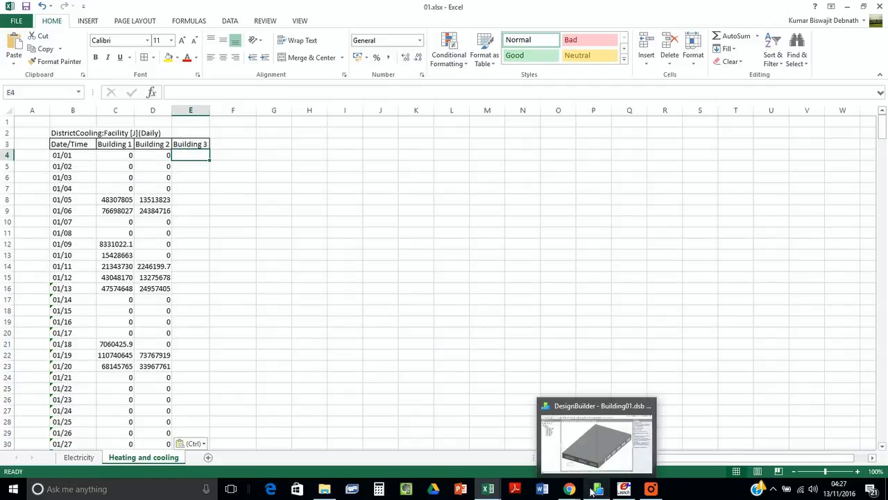
{"action": "mouse_move", "coordinate": [488, 489]}
{"action": "left_click", "coordinate": [645, 471]}
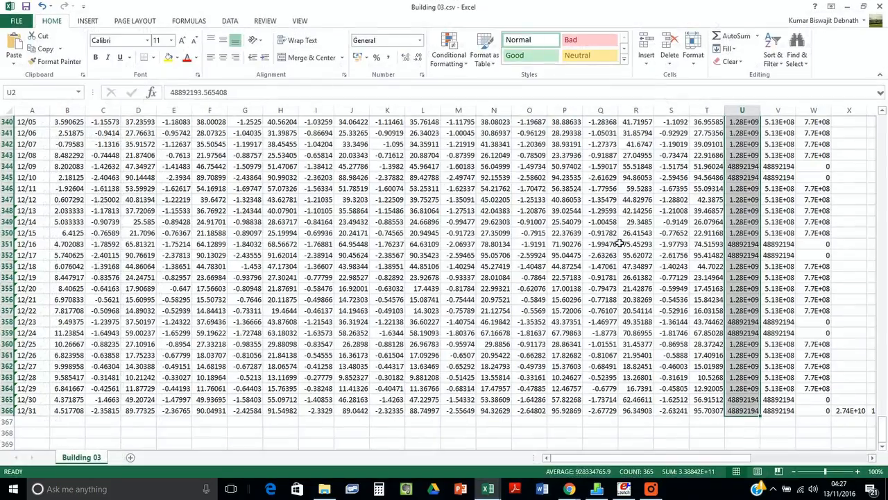
{"action": "left_click_drag", "start_coordinate": [661, 461], "coordinate": [751, 461]}
{"action": "left_click_drag", "start_coordinate": [720, 411], "coordinate": [702, 274]}
{"action": "key", "text": "ctrl+c"}
{"action": "left_click", "coordinate": [847, 6]}
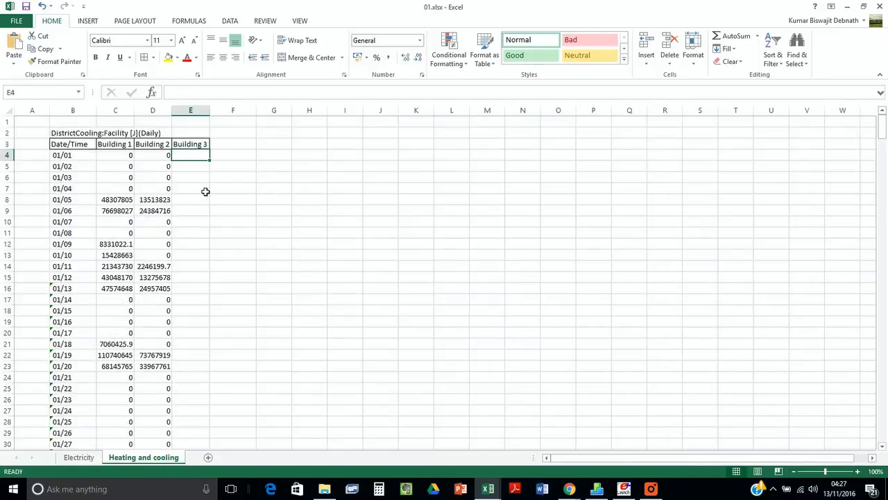
{"action": "key", "text": "ctrl+v"}
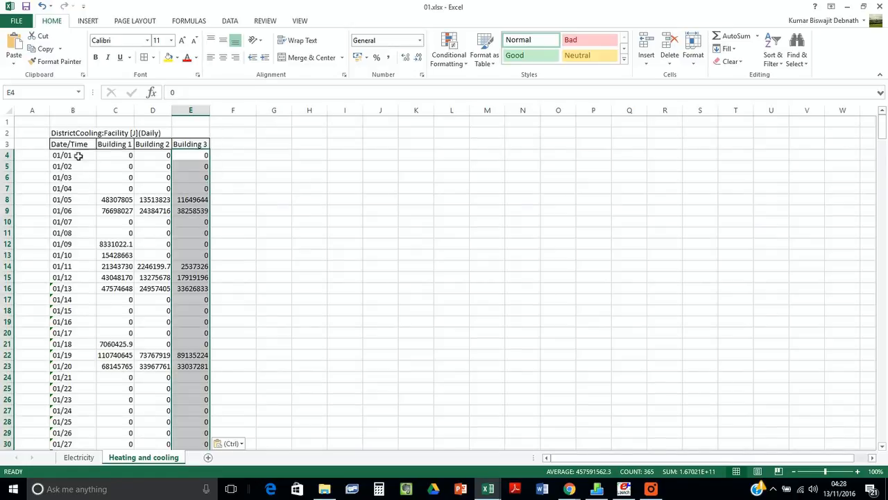
- Apply a bottom border to the last data row, B368:E368, of the district cooling table
{"action": "scroll", "coordinate": [220, 211], "scroll_direction": "down", "scroll_amount": 20}
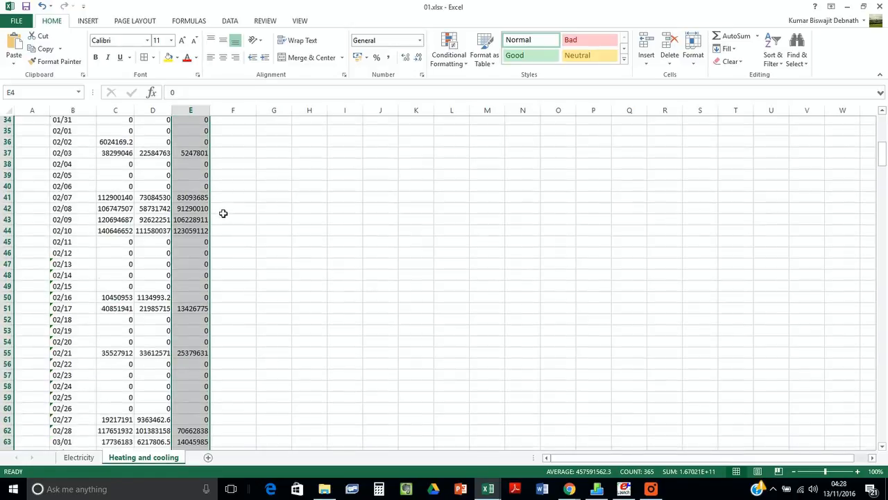
{"action": "scroll", "coordinate": [222, 215], "scroll_direction": "down", "scroll_amount": 20}
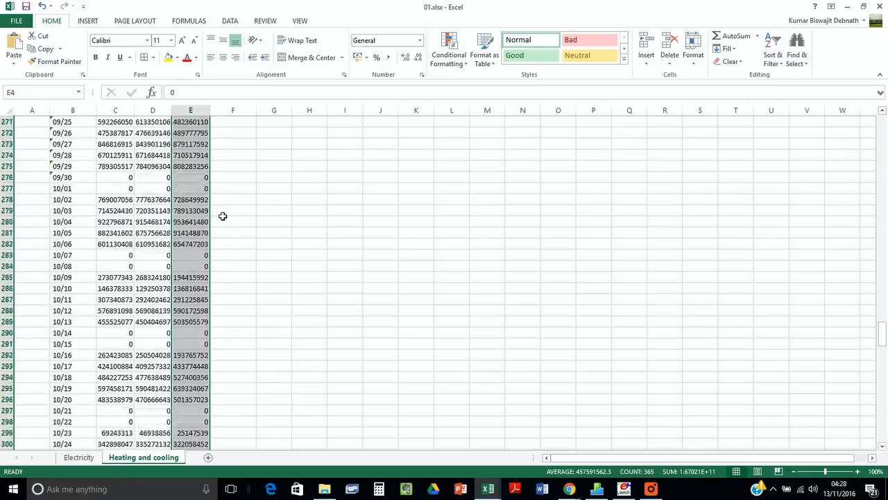
{"action": "scroll", "coordinate": [224, 214], "scroll_direction": "up", "scroll_amount": 19}
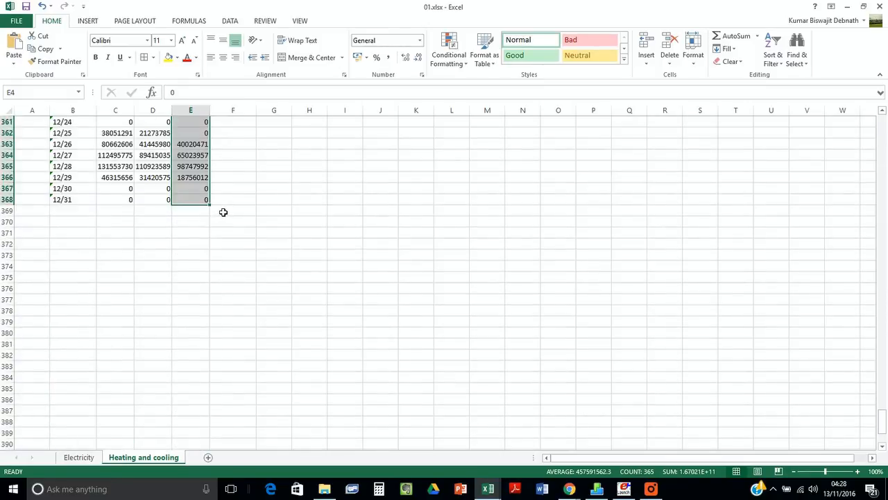
{"action": "left_click_drag", "start_coordinate": [81, 202], "coordinate": [190, 204]}
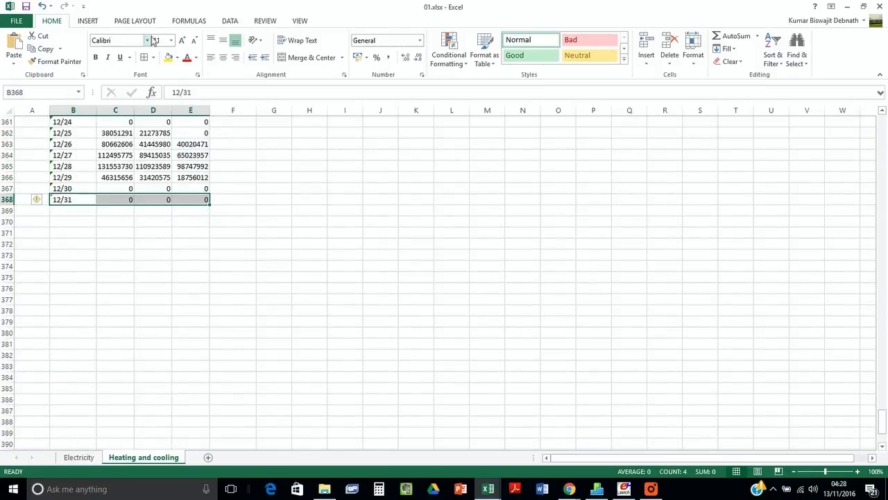
{"action": "left_click", "coordinate": [154, 57]}
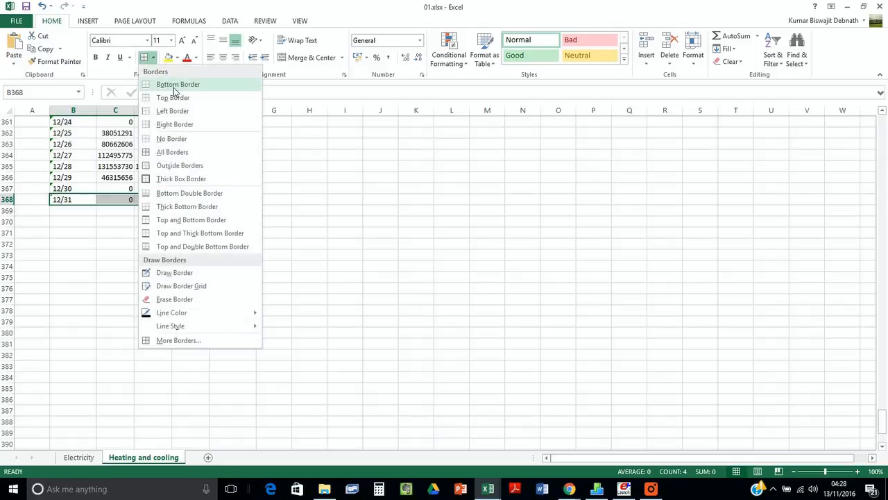
{"action": "left_click", "coordinate": [174, 89]}
{"action": "left_click", "coordinate": [236, 201]}
- Copy the district cooling title and column headings B2:E3 to a second table starting at cell H2
{"action": "scroll", "coordinate": [258, 231], "scroll_direction": "up", "scroll_amount": 20}
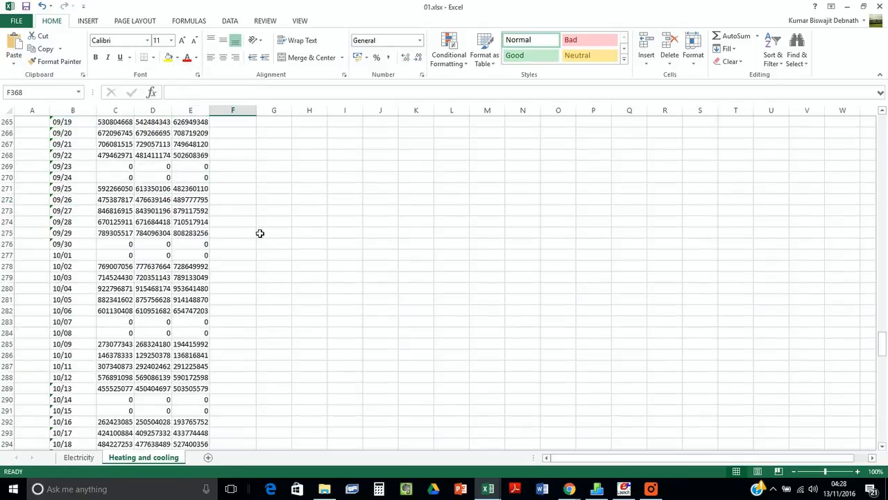
{"action": "scroll", "coordinate": [258, 231], "scroll_direction": "up", "scroll_amount": 20}
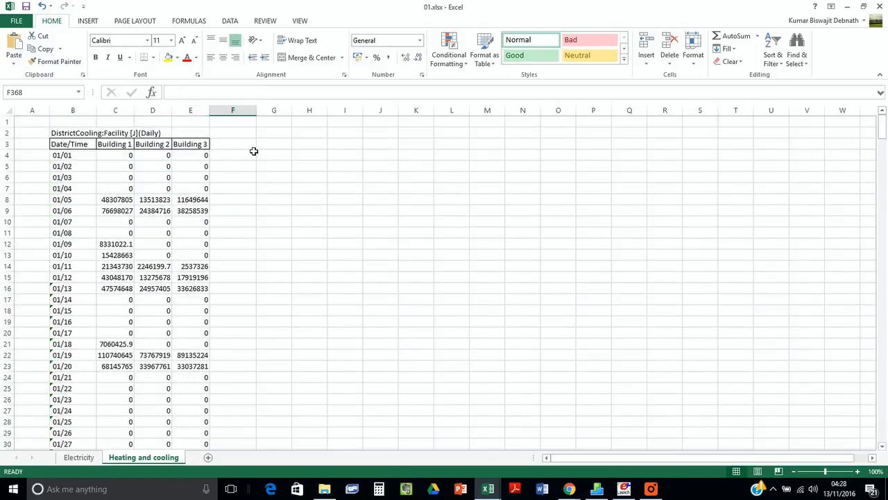
{"action": "left_click_drag", "start_coordinate": [71, 138], "coordinate": [143, 144]}
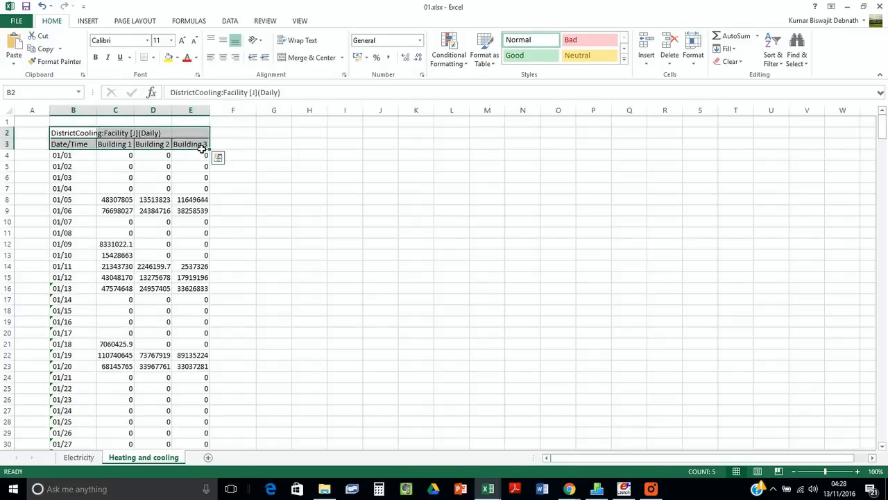
{"action": "key", "text": "ctrl+c"}
{"action": "left_click", "coordinate": [274, 133]}
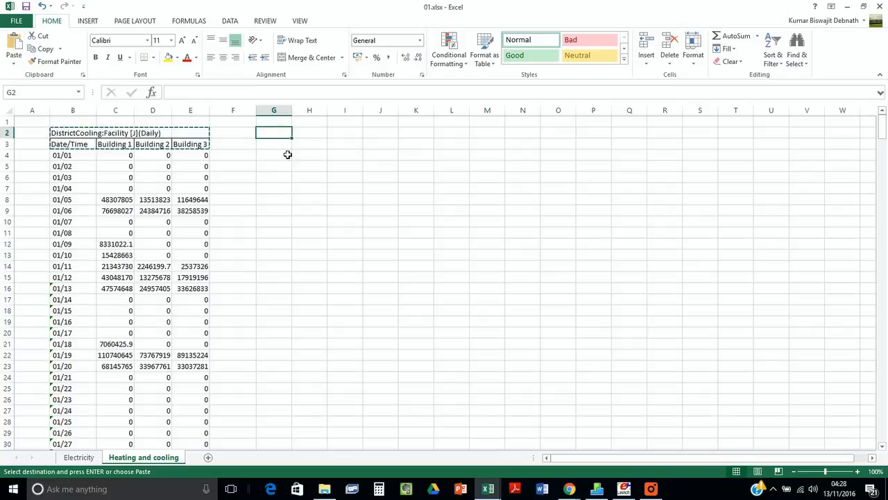
{"action": "left_click", "coordinate": [307, 137]}
{"action": "key", "text": "ctrl+v"}
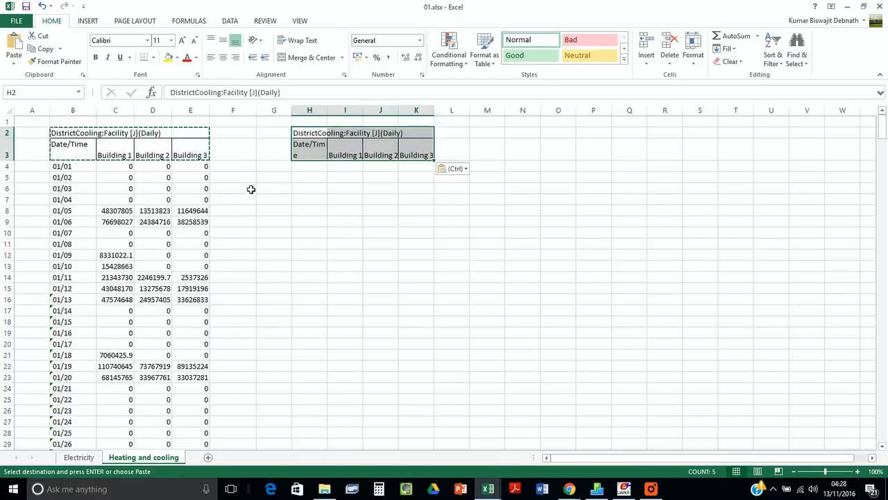
- Autofit the width of column H and top-align the copied title and headings in H2:K3
{"action": "double_click", "coordinate": [327, 110]}
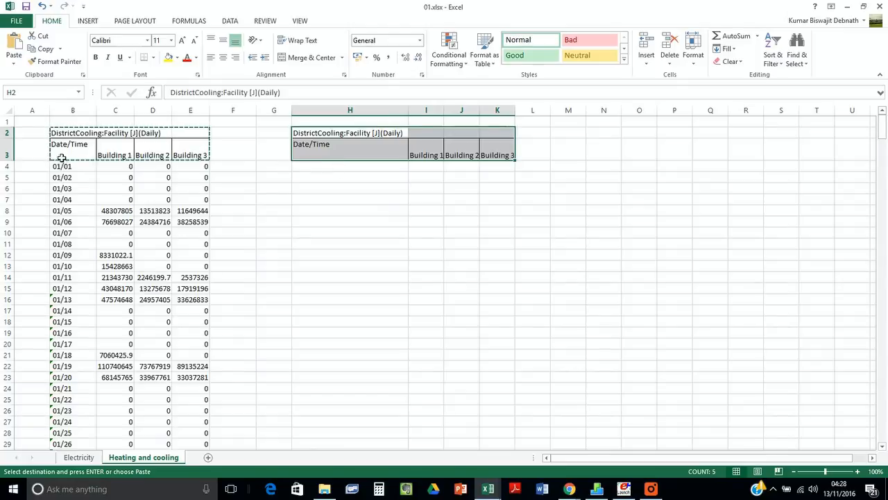
{"action": "left_click", "coordinate": [211, 40]}
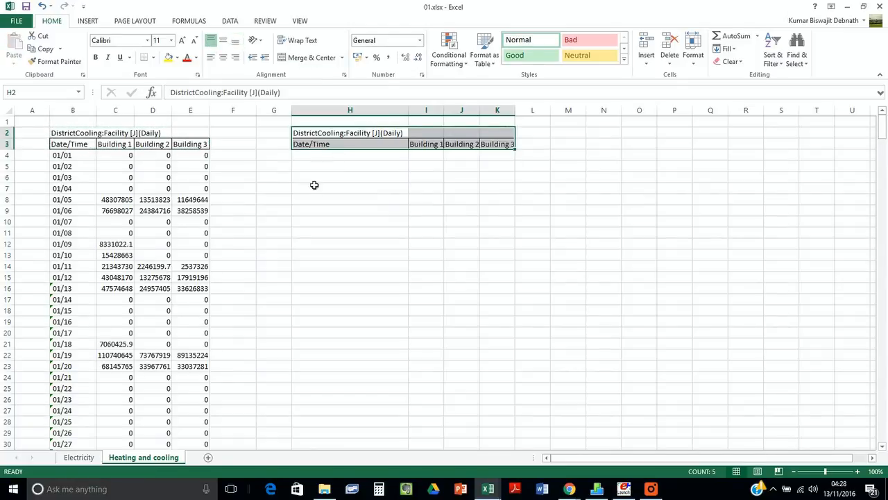
{"action": "left_click", "coordinate": [386, 155]}
- Copy the dates B4:B368 into the second table's Date/Time column, starting at H4
{"action": "left_click_drag", "start_coordinate": [73, 155], "coordinate": [64, 435]}
{"action": "key", "text": "ctrl+c"}
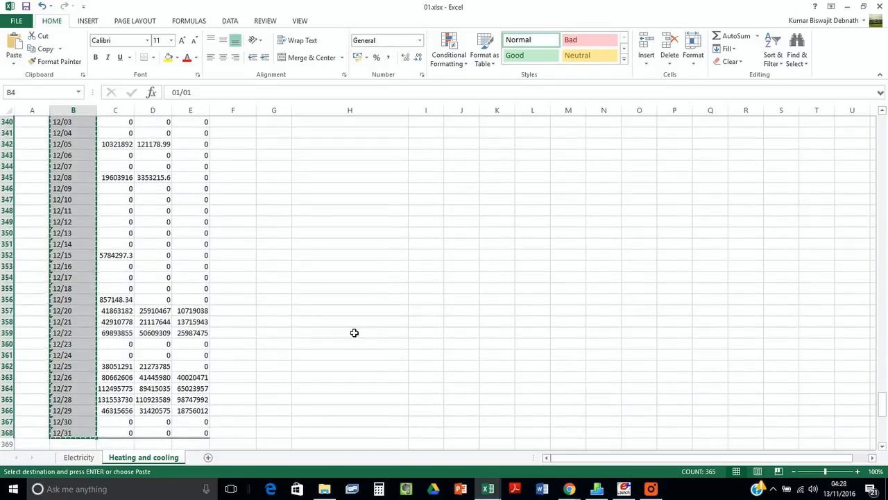
{"action": "scroll", "coordinate": [353, 330], "scroll_direction": "up", "scroll_amount": 20}
{"action": "left_click", "coordinate": [345, 155]}
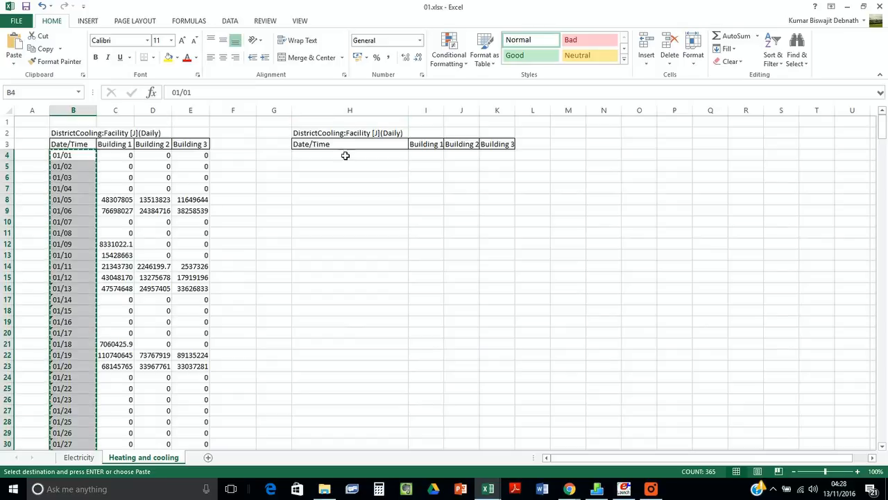
{"action": "key", "text": "ctrl+v"}
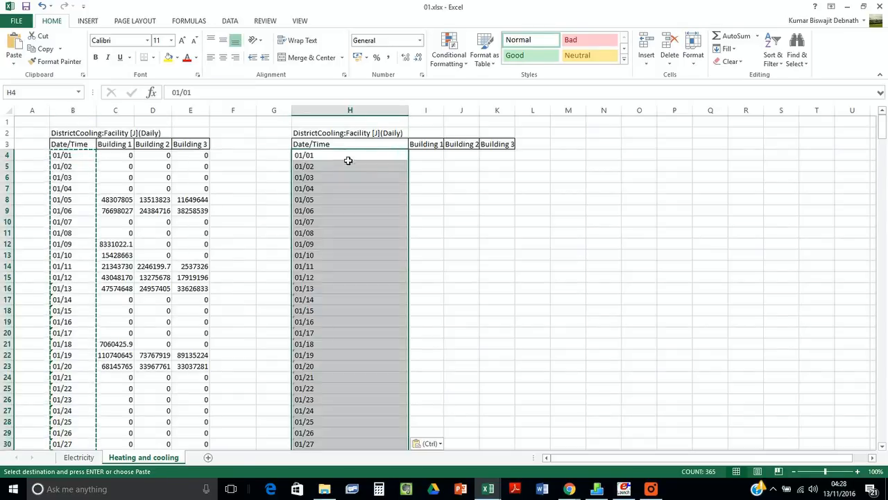
- Enter the conversion formula =C4*Electricity!C2 in cell I4 under the second table's Building 1 heading
{"action": "left_click", "coordinate": [422, 157]}
{"action": "type", "text": "="}
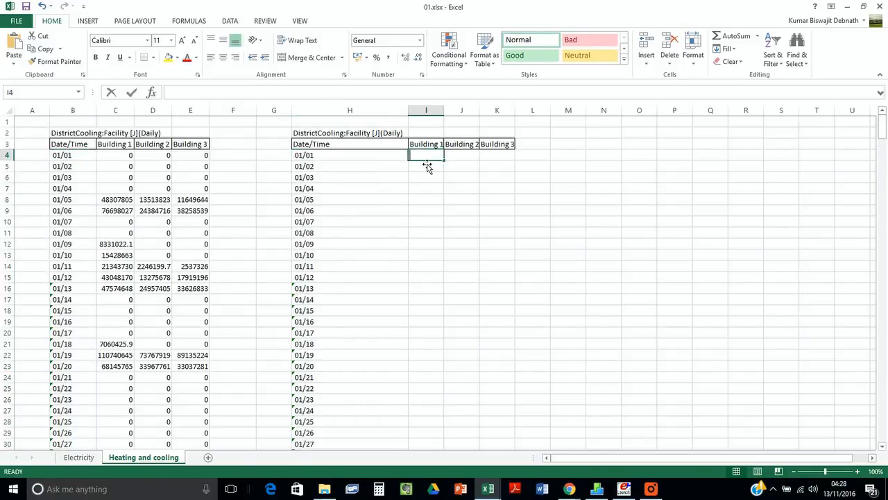
{"action": "left_click", "coordinate": [130, 159]}
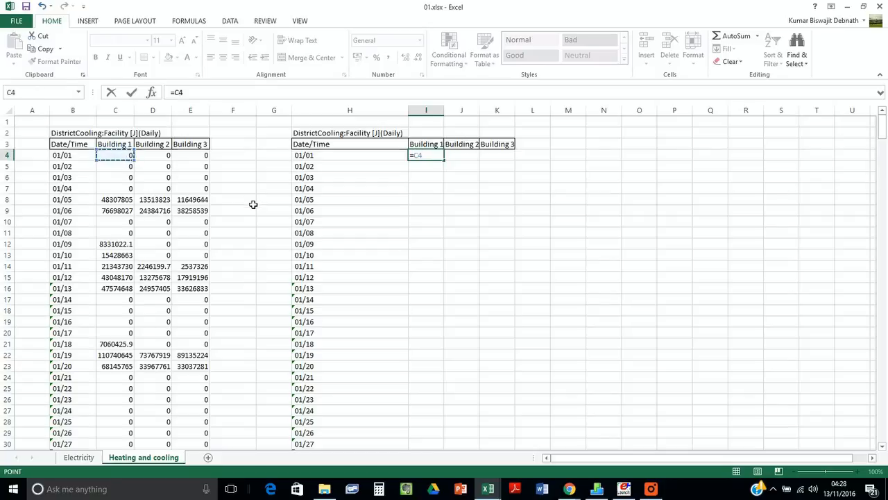
{"action": "type", "text": "*"}
{"action": "left_click", "coordinate": [78, 457]}
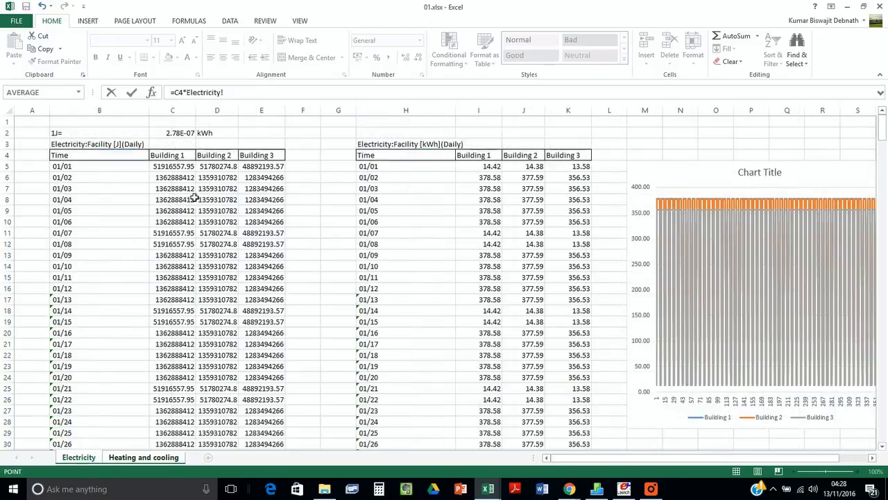
{"action": "left_click", "coordinate": [185, 134]}
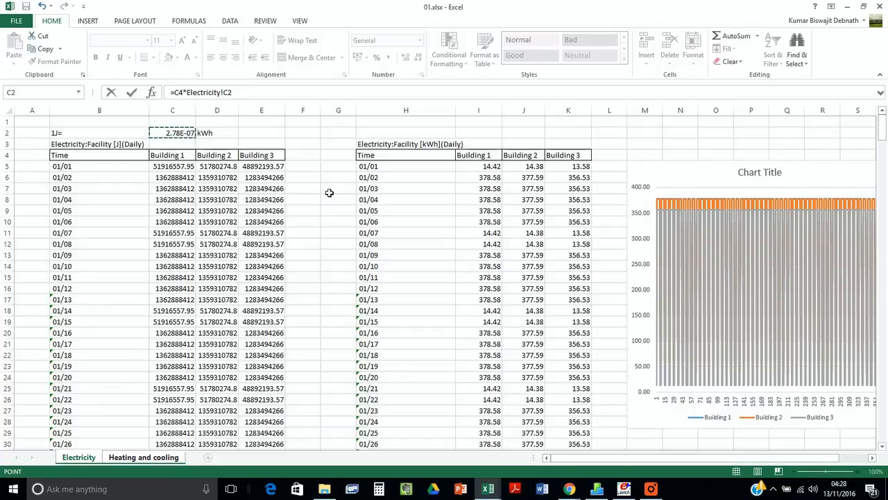
{"action": "key", "text": "Return"}
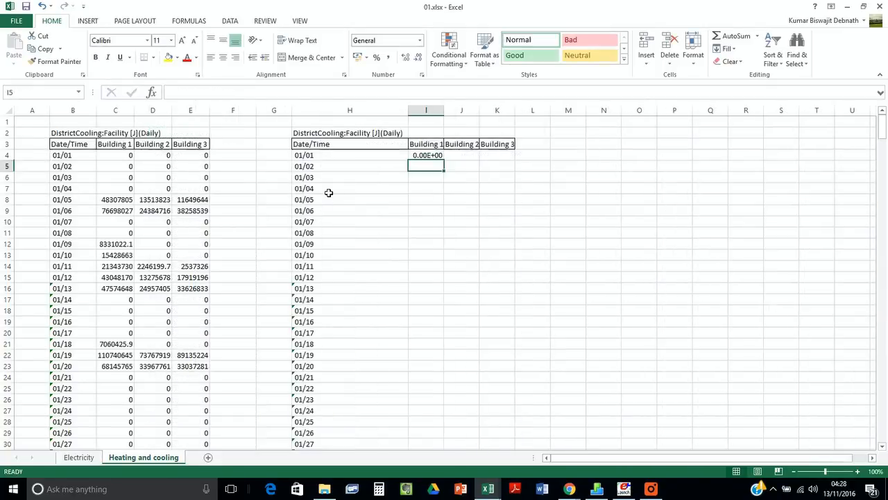
- Make the conversion factor reference in cell I4 absolute so the formula reads =C4*Electricity!$C$2
{"action": "left_click", "coordinate": [439, 158]}
{"action": "left_click", "coordinate": [222, 93]}
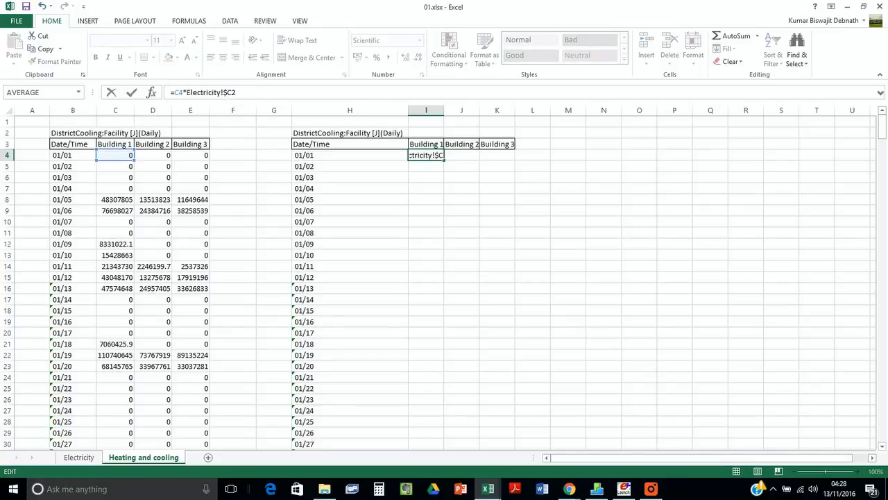
{"action": "key", "text": "Right"}
{"action": "type", "text": "$"}
{"action": "key", "text": "Return"}
- Extend the I4 conversion formula across to K4 and format I4:K4 as Number
{"action": "left_click", "coordinate": [432, 157]}
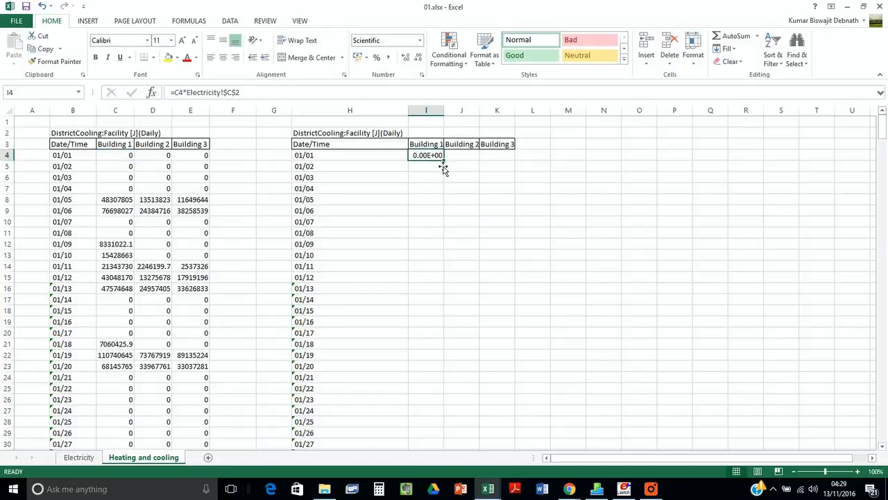
{"action": "left_click_drag", "start_coordinate": [447, 163], "coordinate": [513, 166]}
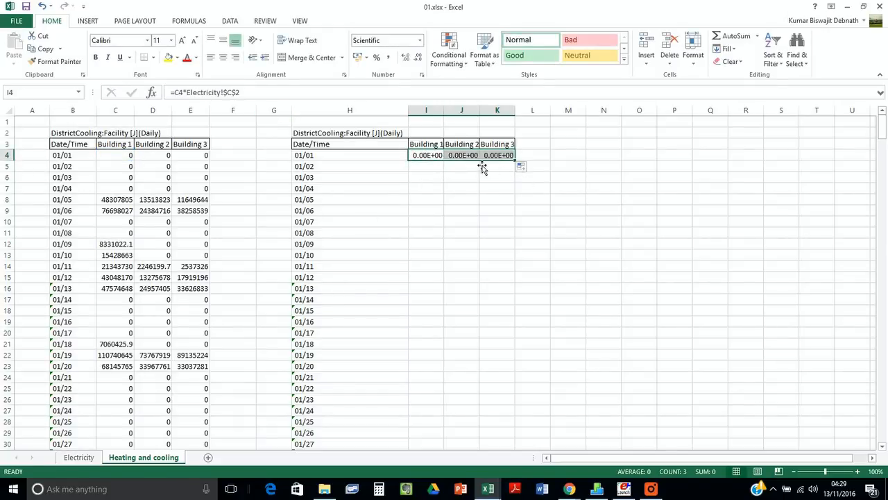
{"action": "left_click", "coordinate": [419, 40]}
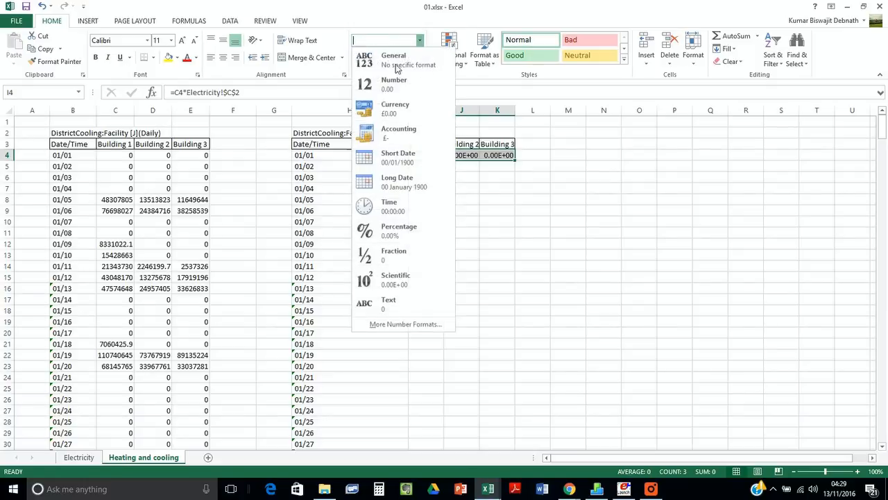
{"action": "left_click", "coordinate": [392, 81]}
- Fill the conversion formulas in I4:K4 down to the 12/31 row, row 368
{"action": "left_click_drag", "start_coordinate": [519, 164], "coordinate": [501, 401]}
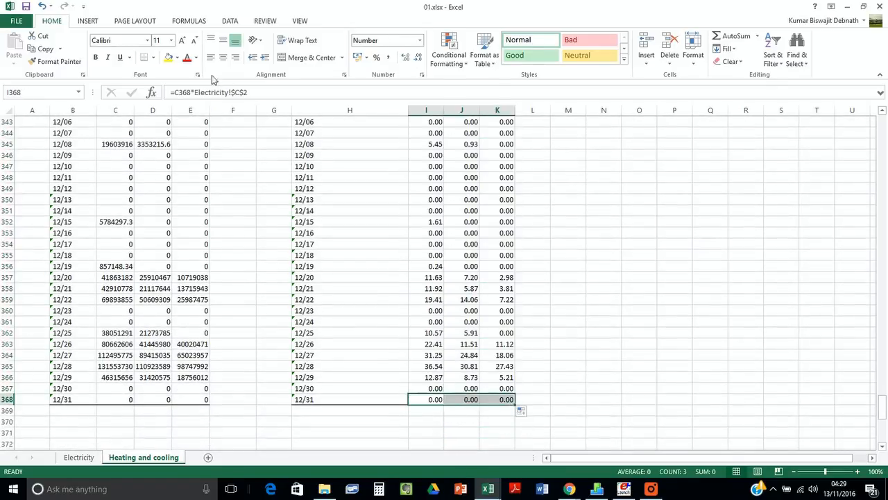
{"action": "left_click", "coordinate": [526, 278]}
{"action": "scroll", "coordinate": [489, 299], "scroll_direction": "up", "scroll_amount": 20}
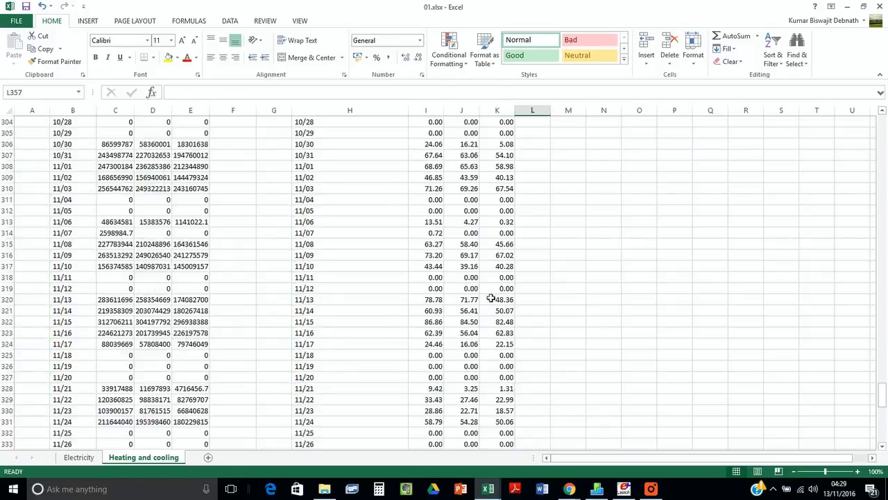
{"action": "scroll", "coordinate": [485, 301], "scroll_direction": "up", "scroll_amount": 20}
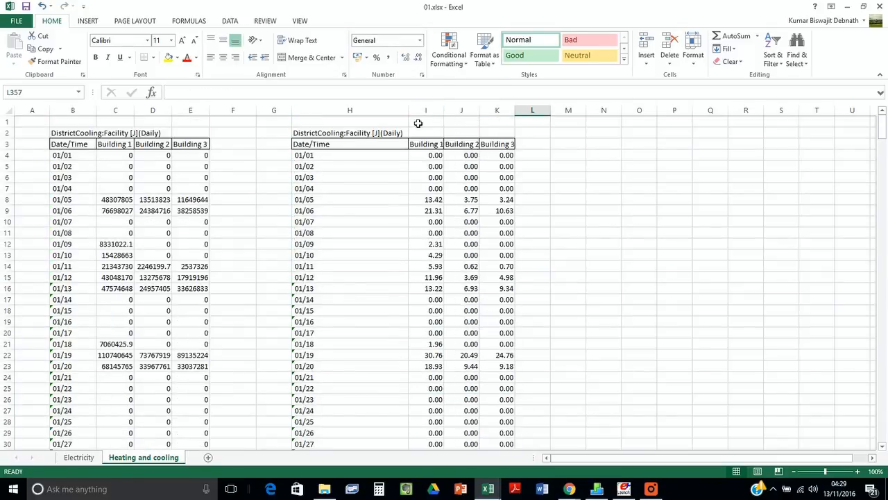
- Narrow column H and change the unit in the second cooling table's title in H2 to [kWh]
{"action": "left_click_drag", "start_coordinate": [415, 117], "coordinate": [353, 119]}
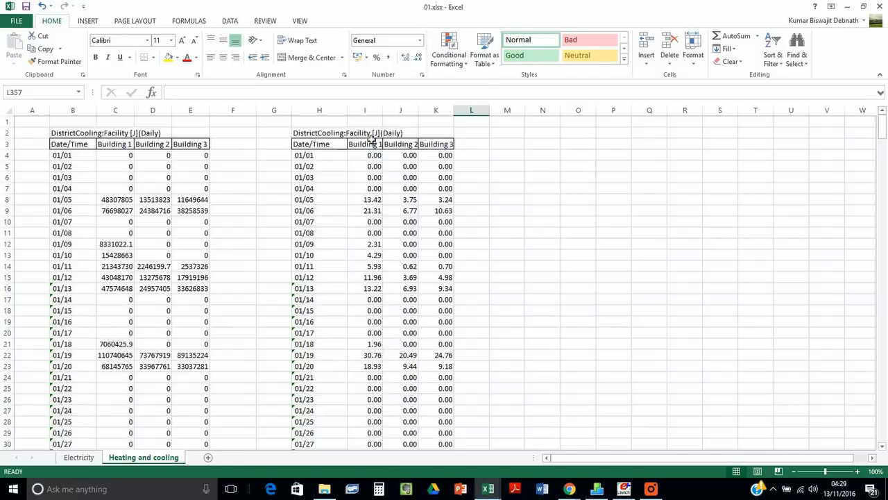
{"action": "left_click", "coordinate": [313, 136]}
{"action": "left_click", "coordinate": [253, 92]}
{"action": "key", "text": "Delete"}
{"action": "type", "text": "kWh"}
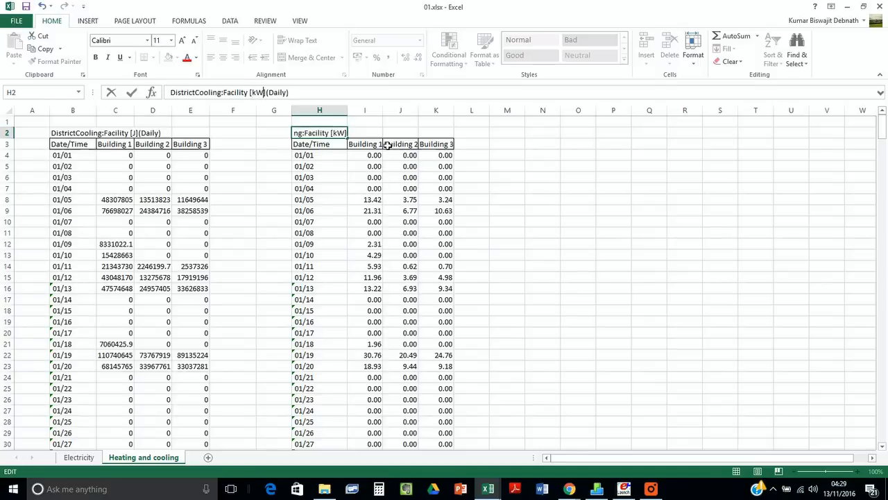
{"action": "key", "text": "Return"}
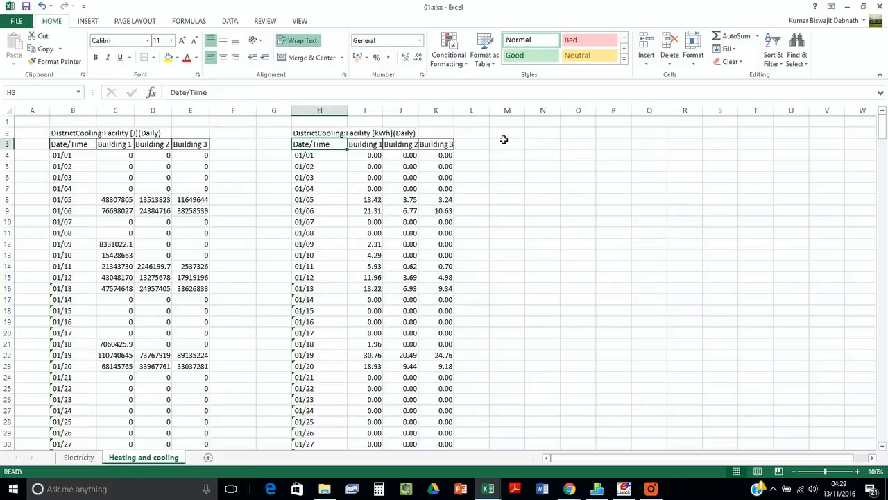
- Delete the empty column G between the two district cooling tables
{"action": "left_click", "coordinate": [275, 111]}
{"action": "right_click", "coordinate": [278, 111]}
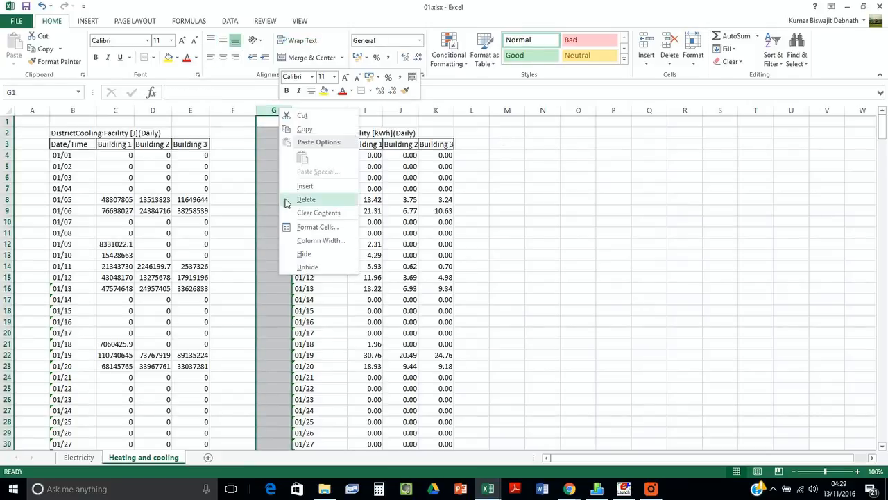
{"action": "left_click", "coordinate": [305, 199]}
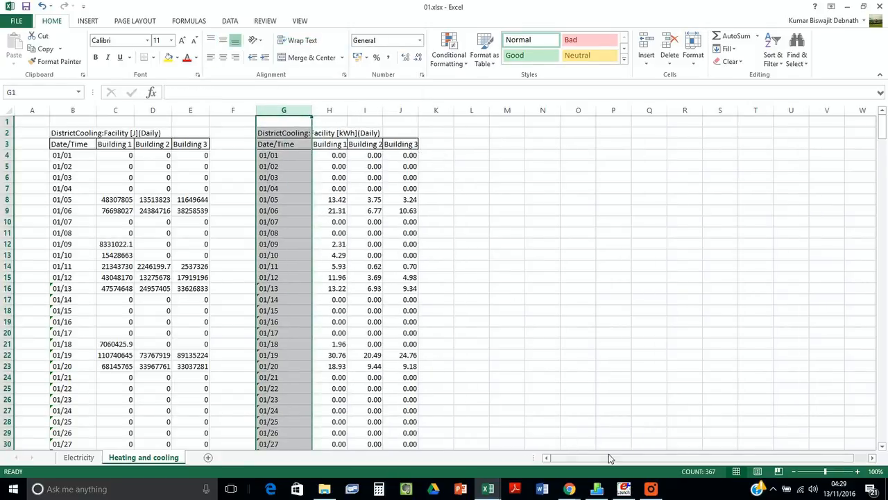
{"action": "left_click", "coordinate": [651, 488]}
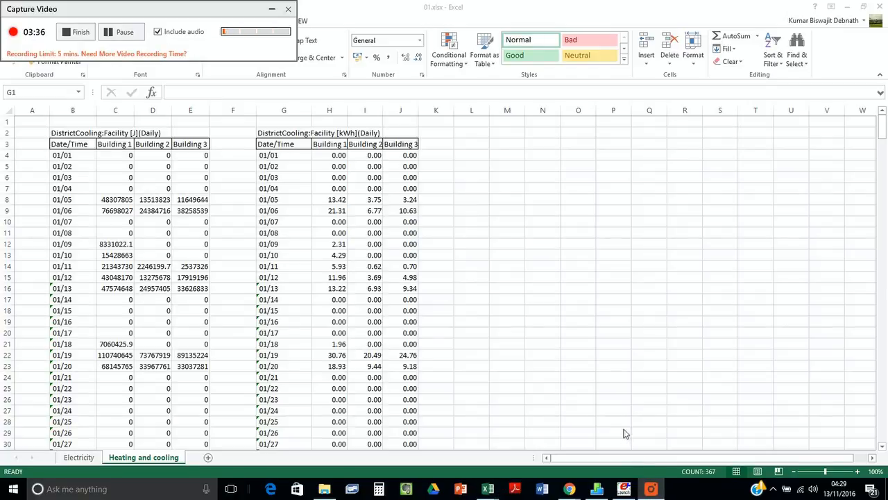
{"action": "left_click", "coordinate": [271, 9]}
{"action": "left_click", "coordinate": [458, 157]}
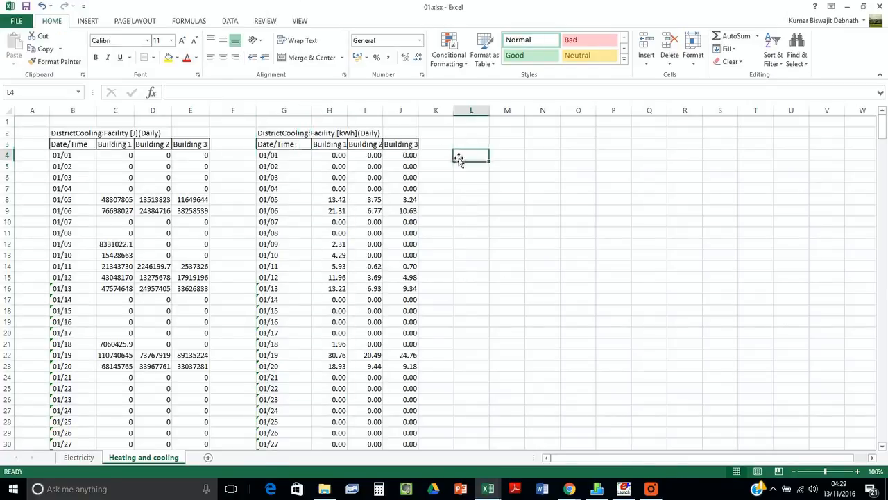
{"action": "left_click", "coordinate": [650, 489]}
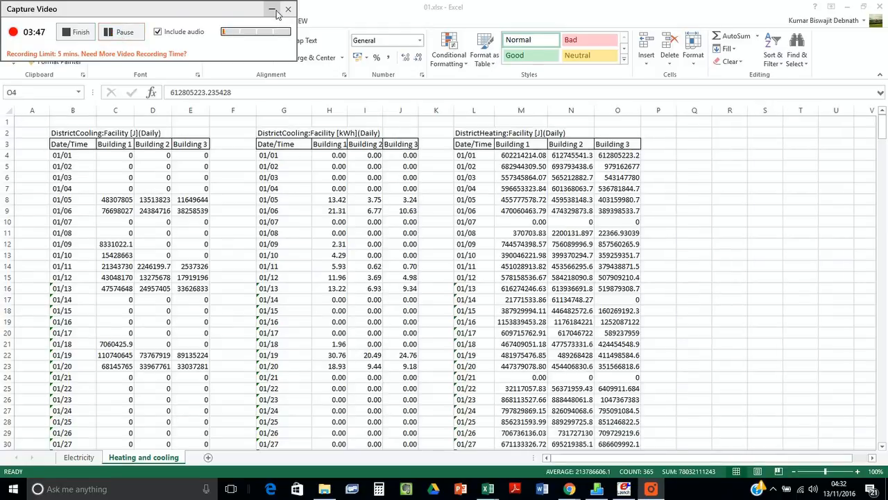
{"action": "left_click", "coordinate": [272, 10]}
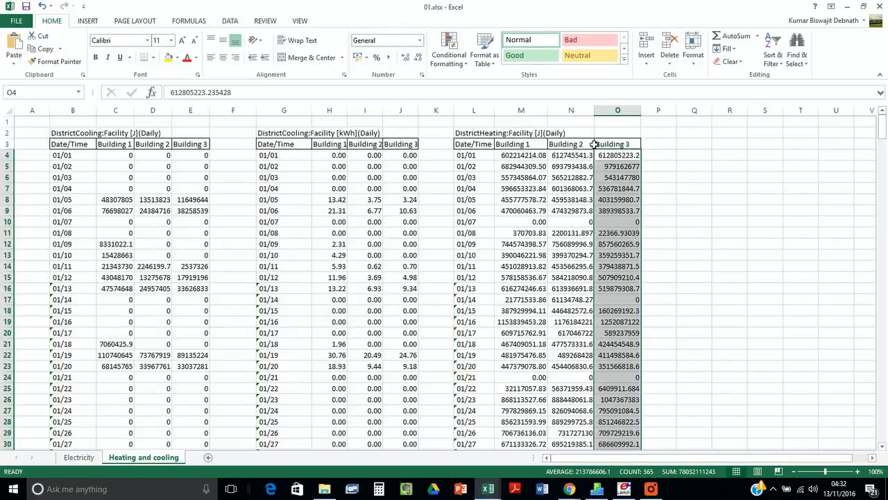
{"action": "left_click", "coordinate": [554, 119]}
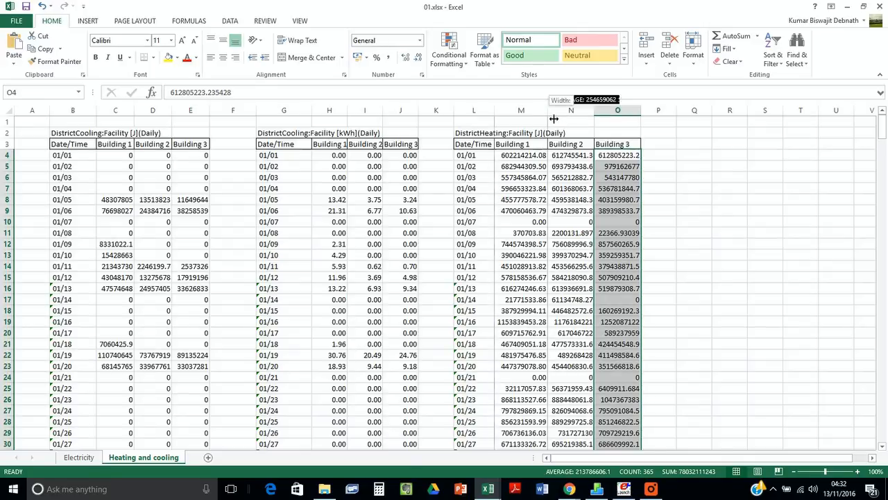
{"action": "scroll", "coordinate": [566, 199], "scroll_direction": "down", "scroll_amount": 20}
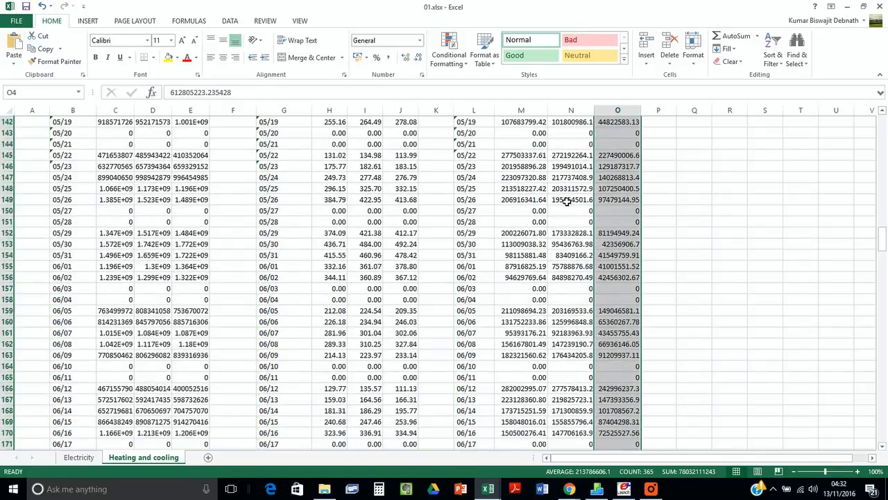
{"action": "scroll", "coordinate": [565, 200], "scroll_direction": "up", "scroll_amount": 20}
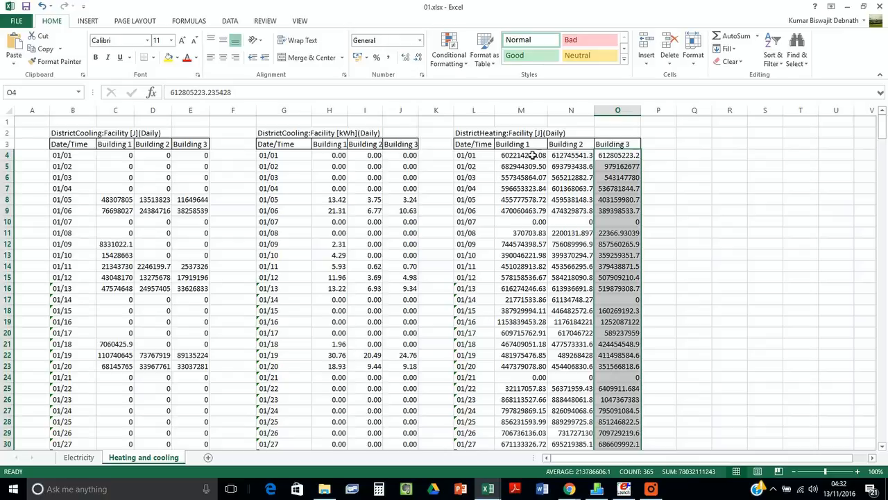
- Copy the entire district heating table L2:O368 to a second table starting at cell Q2
{"action": "left_click_drag", "start_coordinate": [467, 136], "coordinate": [614, 411]}
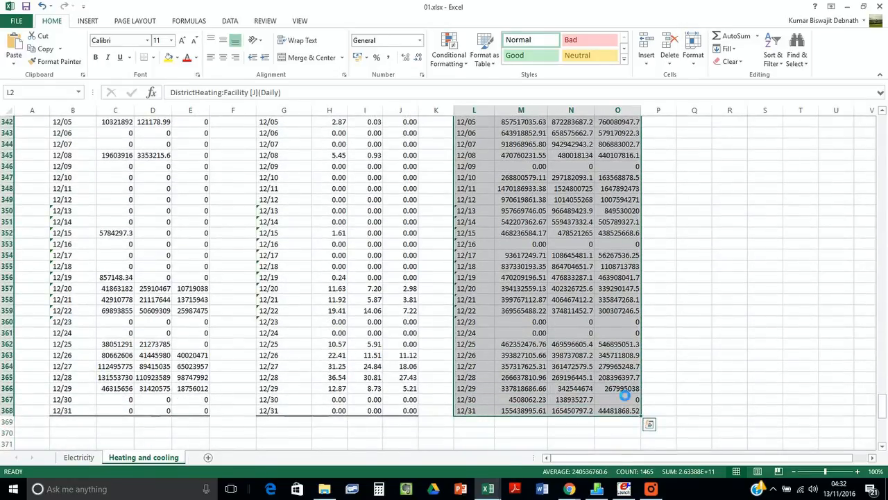
{"action": "key", "text": "ctrl+c"}
{"action": "scroll", "coordinate": [702, 267], "scroll_direction": "up", "scroll_amount": 20}
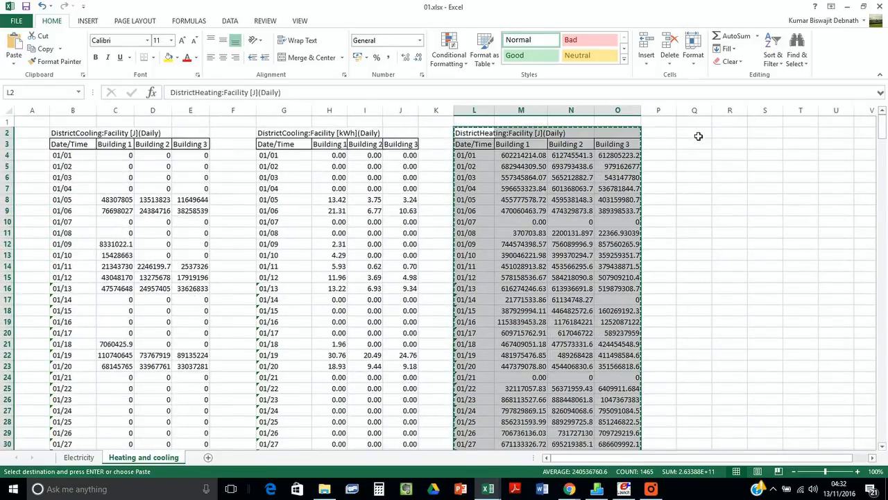
{"action": "left_click", "coordinate": [698, 136]}
{"action": "key", "text": "Return"}
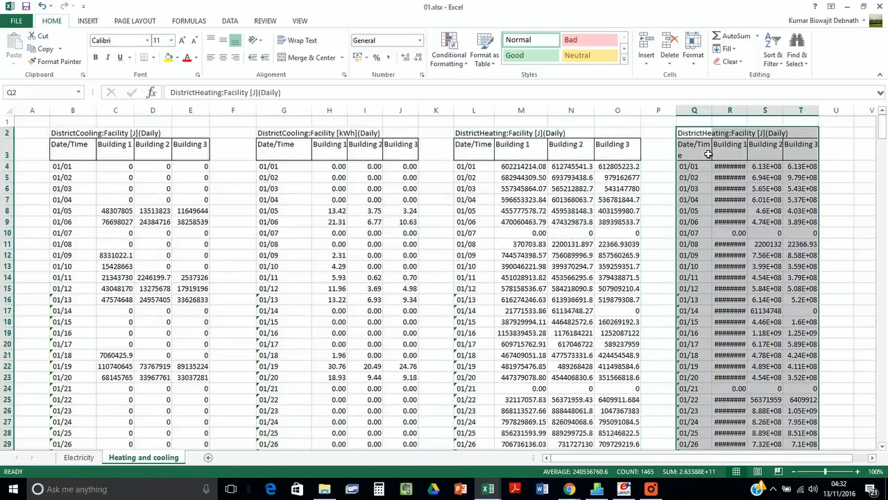
- Widen column Q to fit the Date/Time heading and fit heading row 3 to a single-line height, toggling its top alignment
{"action": "left_click_drag", "start_coordinate": [713, 111], "coordinate": [730, 112]}
{"action": "left_click", "coordinate": [6, 150]}
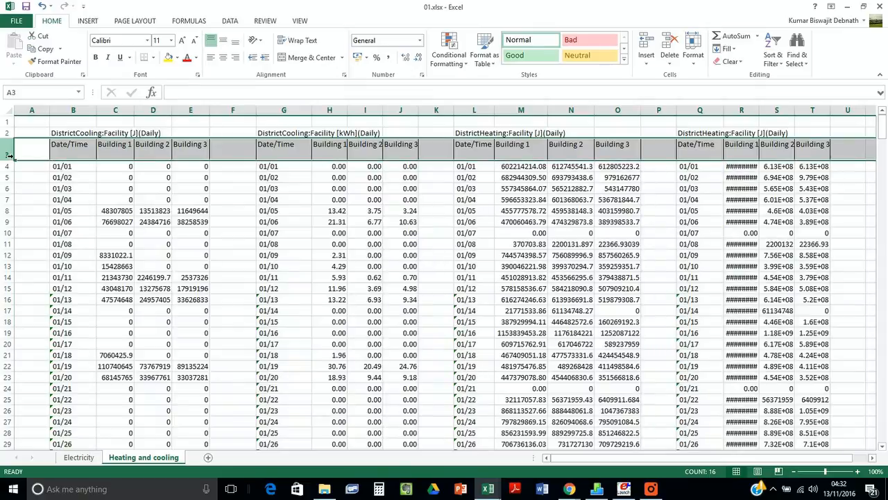
{"action": "left_click", "coordinate": [211, 42]}
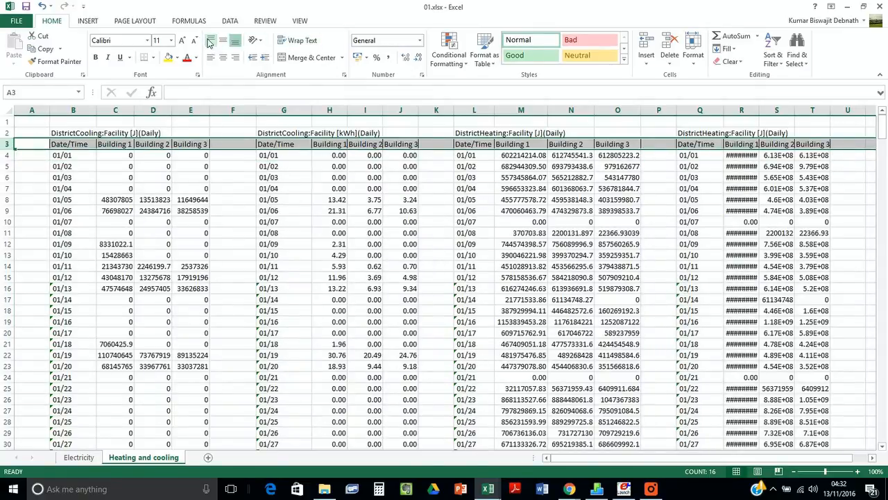
- Autofit the width of column R and clear the copied heating values in R4:T368
{"action": "double_click", "coordinate": [761, 113]}
{"action": "left_click_drag", "start_coordinate": [753, 159], "coordinate": [876, 455]}
{"action": "key", "text": "Delete"}
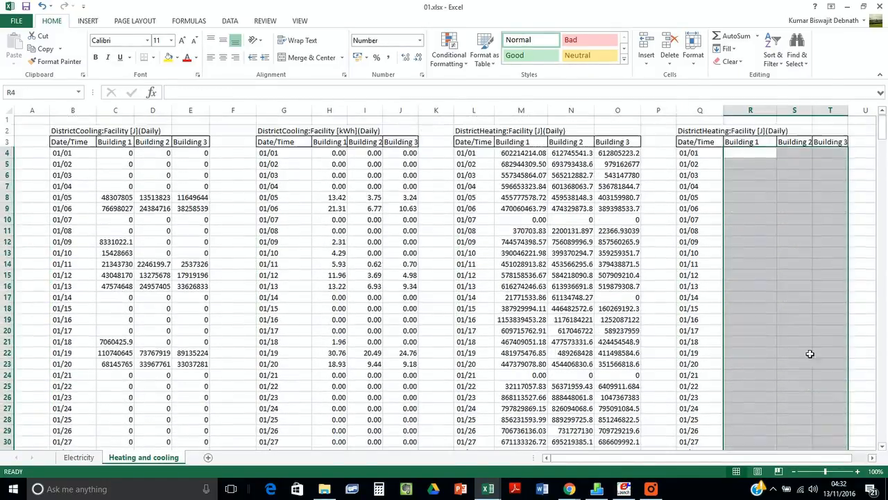
- Enter the conversion formula =M4*Electricity!C2 in cell R4 under the copied heating table's Building 1 heading
{"action": "left_click", "coordinate": [762, 160]}
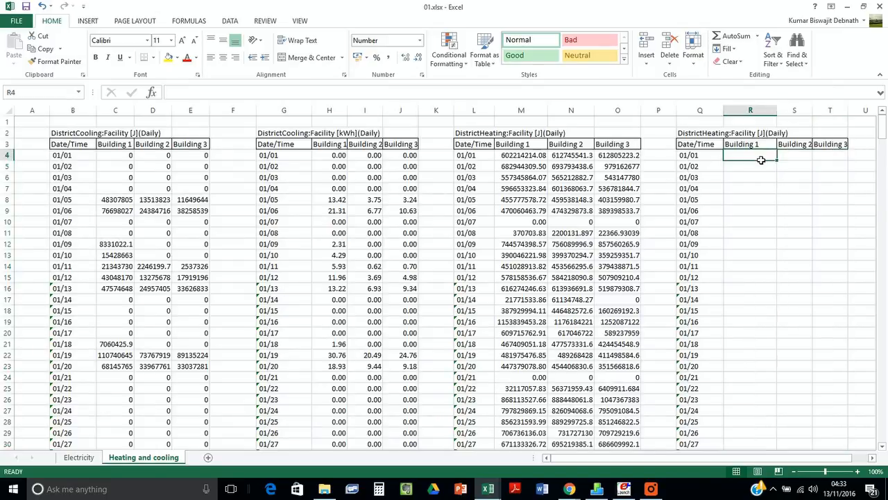
{"action": "type", "text": "="}
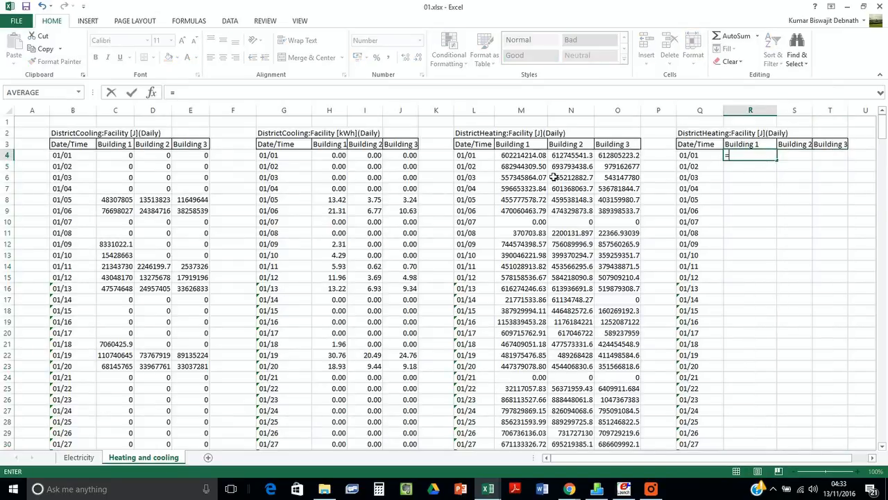
{"action": "left_click", "coordinate": [527, 156]}
{"action": "type", "text": "*"}
{"action": "left_click", "coordinate": [78, 457]}
{"action": "left_click", "coordinate": [179, 137]}
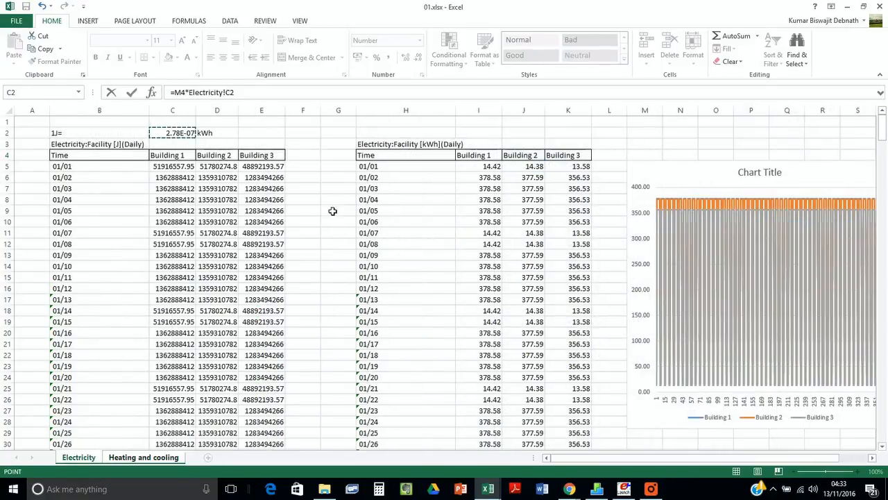
{"action": "key", "text": "Return"}
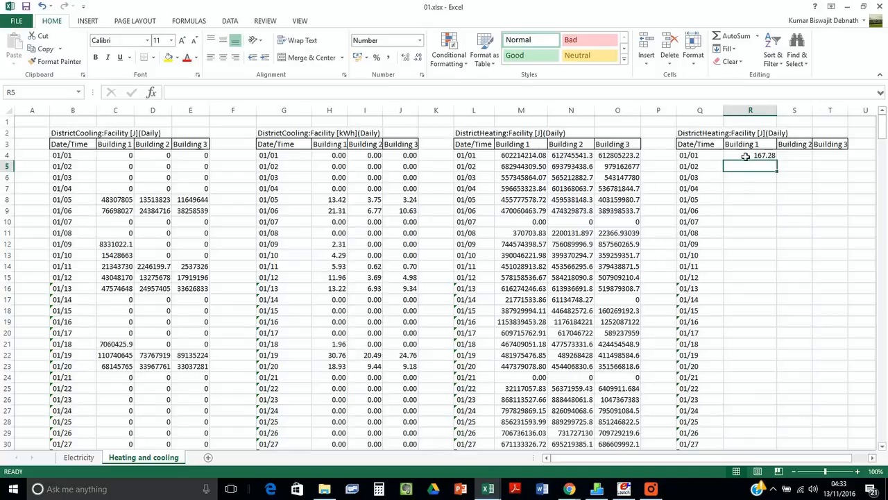
- Make the conversion factor reference in cell R4 absolute so the formula reads =M4*Electricity!$C$2
{"action": "key", "text": "Up"}
{"action": "key", "text": "F2"}
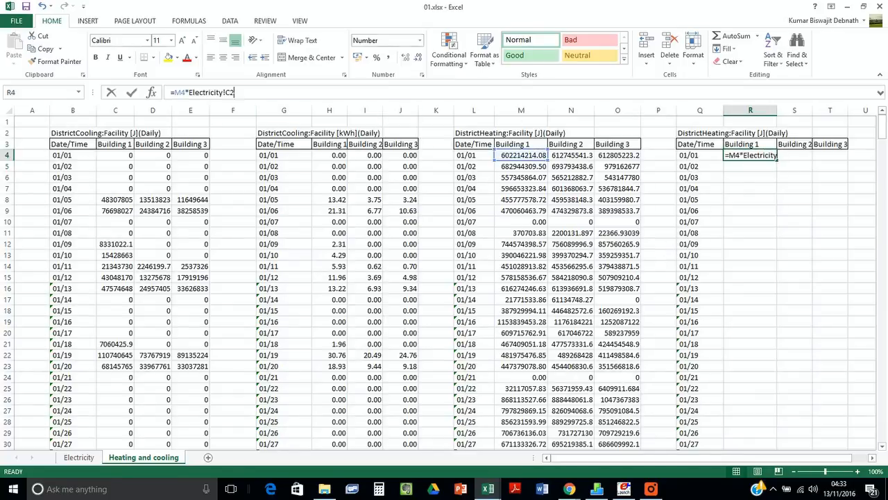
{"action": "type", "text": "$C$"}
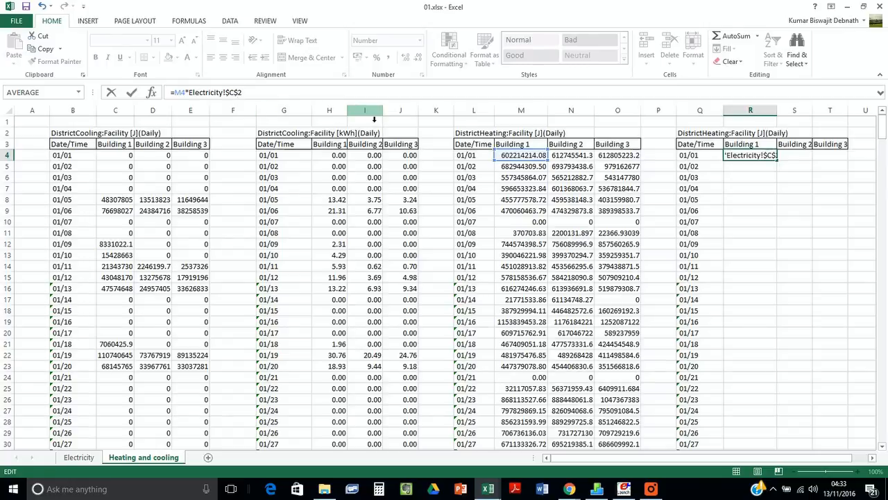
{"action": "key", "text": "Return"}
- Fill the R4 conversion formula across to column T and down to row 368, and compare the last row with M368:O368
{"action": "left_click", "coordinate": [754, 159]}
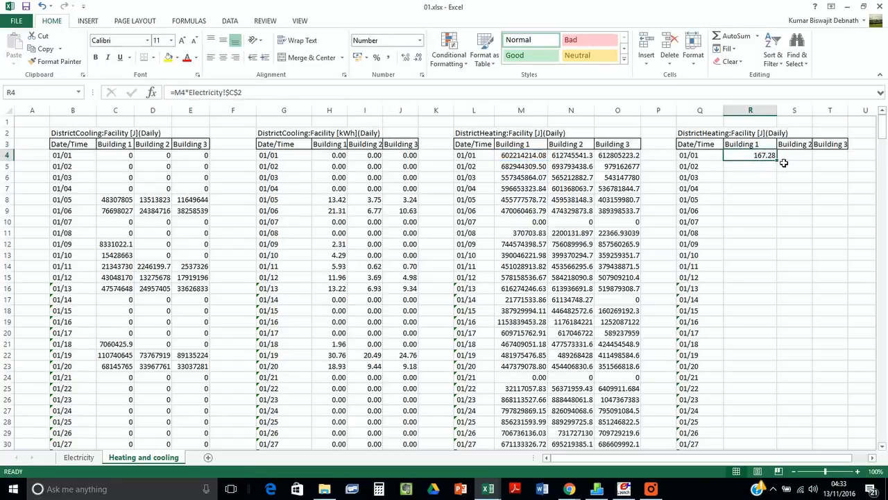
{"action": "left_click", "coordinate": [784, 159]}
{"action": "left_click", "coordinate": [760, 160]}
{"action": "mouse_move", "coordinate": [776, 161]}
{"action": "left_mouse_down"}
{"action": "mouse_move", "coordinate": [848, 166]}
{"action": "mouse_move", "coordinate": [768, 367]}
{"action": "mouse_move", "coordinate": [768, 294]}
{"action": "mouse_move", "coordinate": [766, 430]}
{"action": "mouse_move", "coordinate": [770, 444]}
{"action": "mouse_move", "coordinate": [815, 446]}
{"action": "mouse_move", "coordinate": [803, 434]}
{"action": "left_mouse_up"}
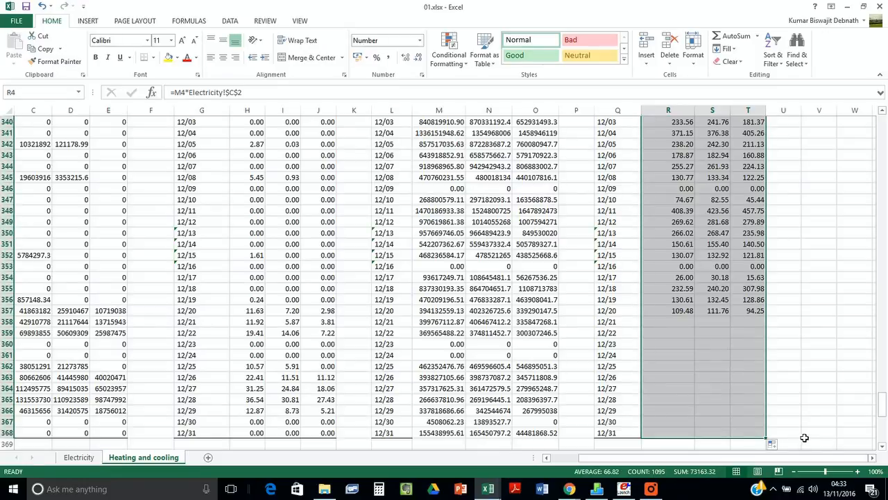
{"action": "left_click_drag", "start_coordinate": [441, 435], "coordinate": [529, 433]}
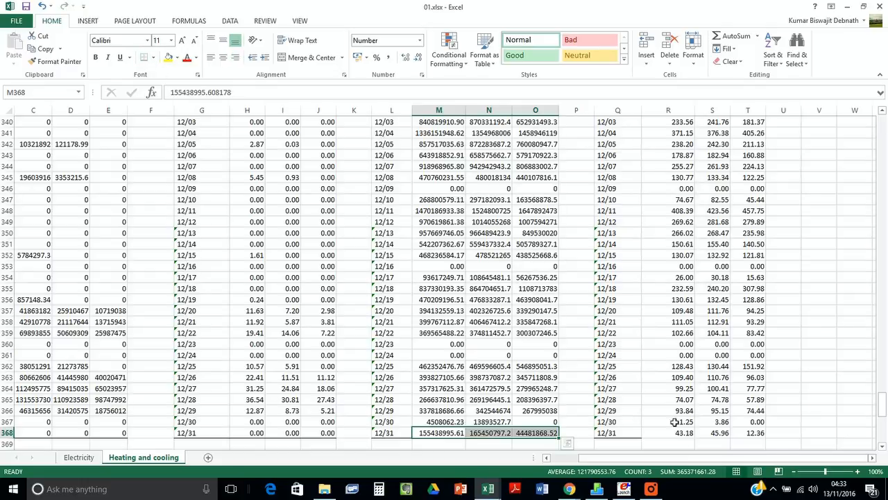
{"action": "left_click_drag", "start_coordinate": [682, 437], "coordinate": [750, 436]}
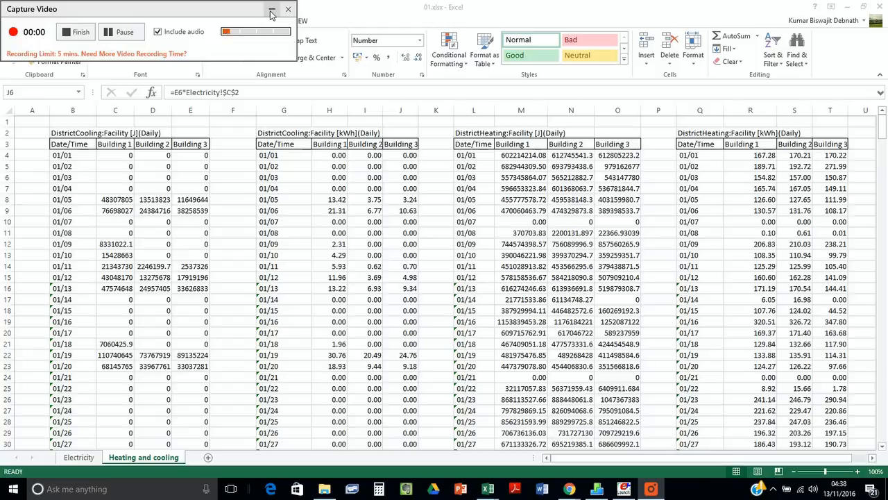
{"action": "left_click", "coordinate": [271, 10]}
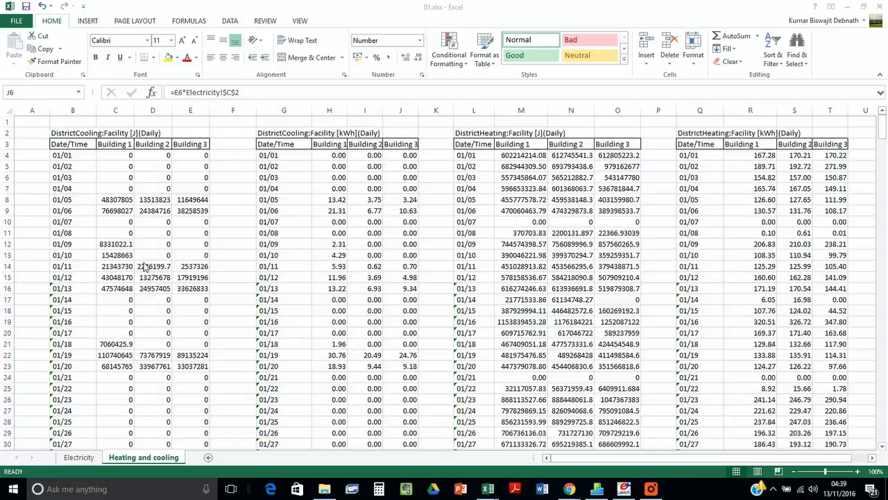
{"action": "left_click", "coordinate": [370, 263]}
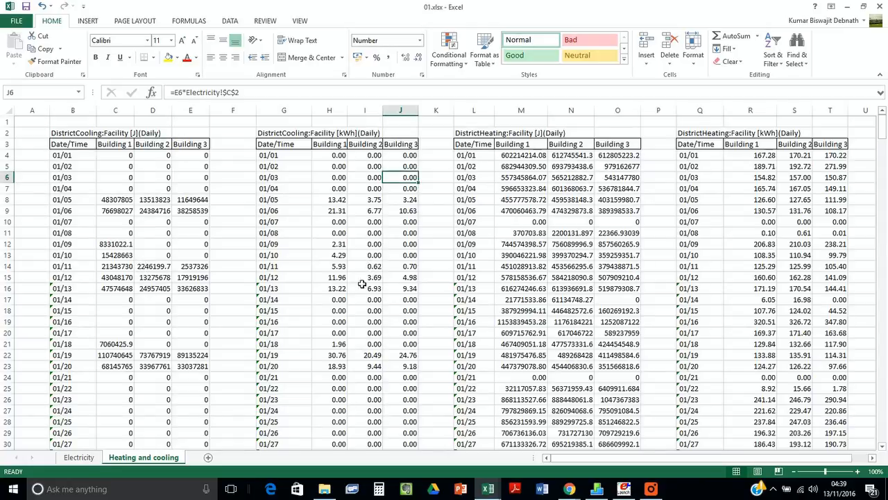
{"action": "scroll", "coordinate": [318, 203], "scroll_direction": "down", "scroll_amount": 15}
{"action": "scroll", "coordinate": [315, 253], "scroll_direction": "down", "scroll_amount": 14}
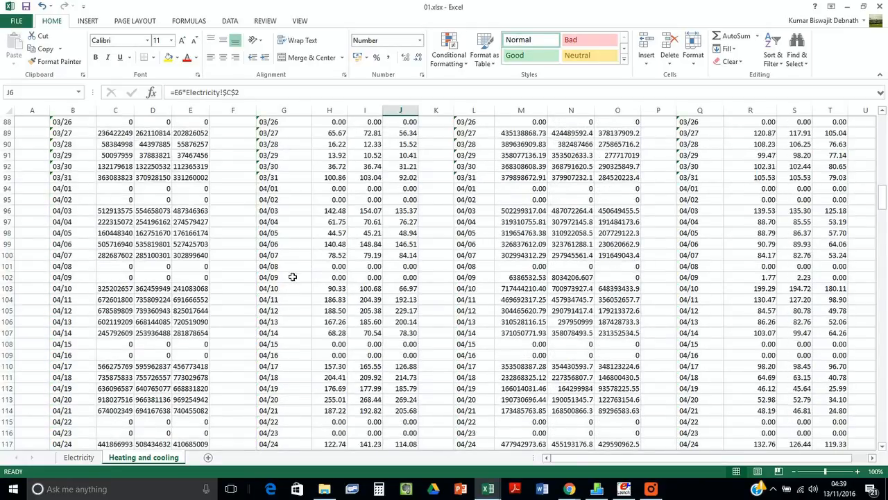
{"action": "scroll", "coordinate": [286, 205], "scroll_direction": "up", "scroll_amount": 20}
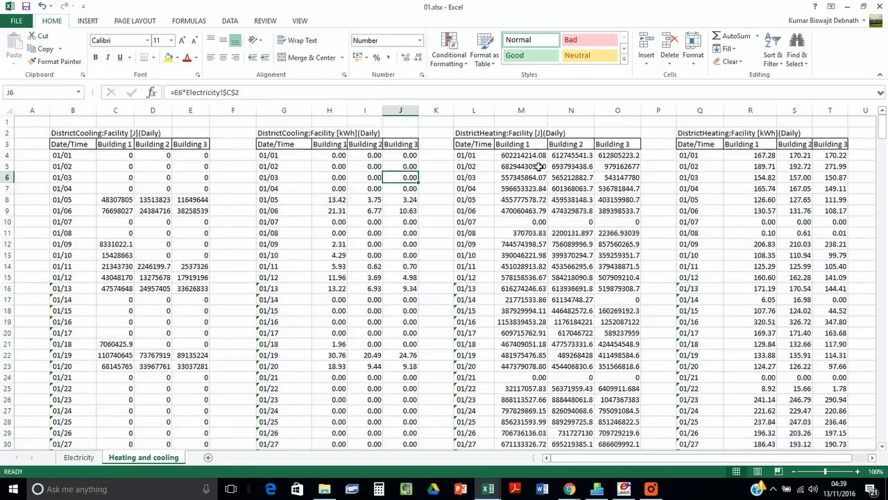
{"action": "left_click", "coordinate": [79, 457]}
{"action": "left_click", "coordinate": [156, 458]}
- Plot the heating kWh data in R3:T368 as a column chart, enlarge it for viewing, and delete the chart
{"action": "left_click_drag", "start_coordinate": [735, 146], "coordinate": [829, 425]}
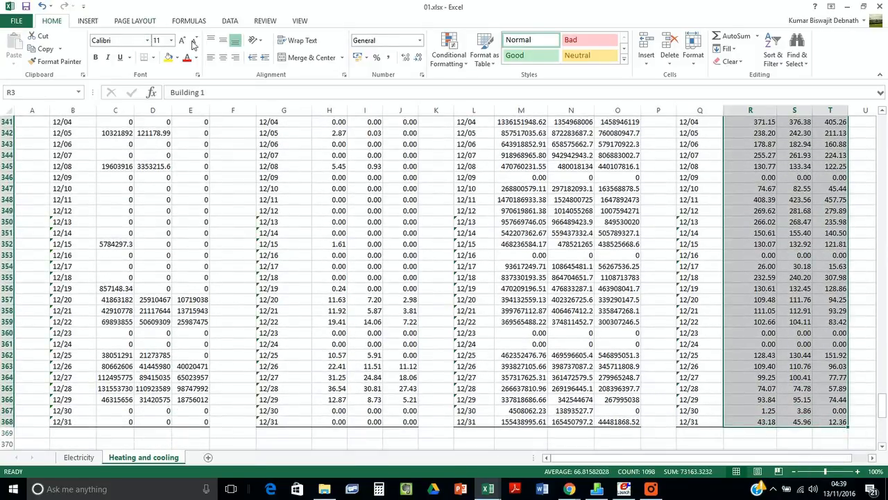
{"action": "left_click", "coordinate": [87, 21]}
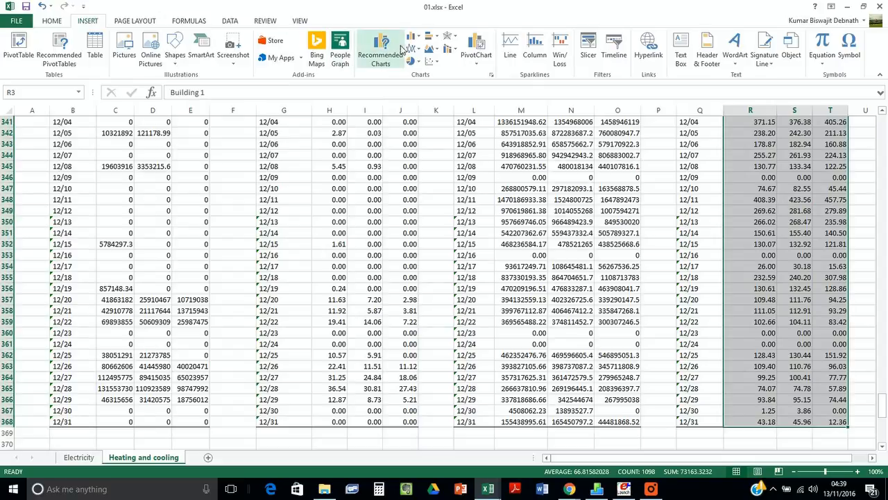
{"action": "left_click", "coordinate": [413, 36]}
{"action": "left_click", "coordinate": [419, 71]}
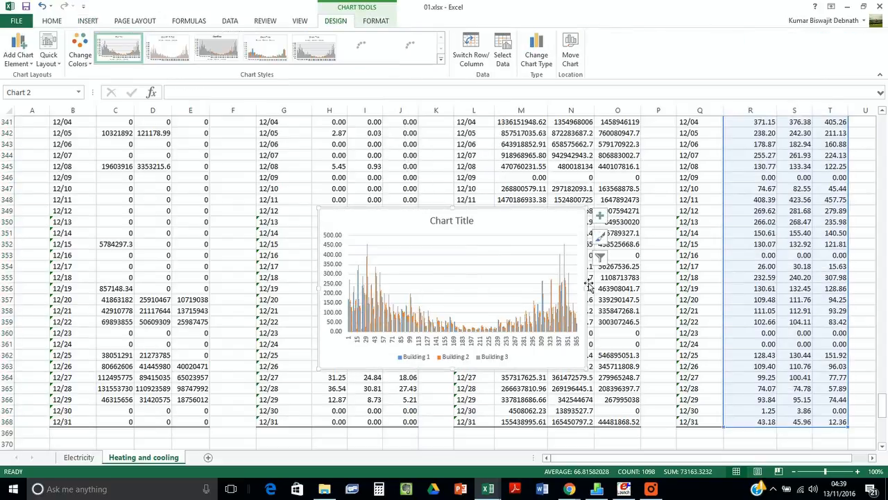
{"action": "left_click_drag", "start_coordinate": [588, 288], "coordinate": [743, 288]}
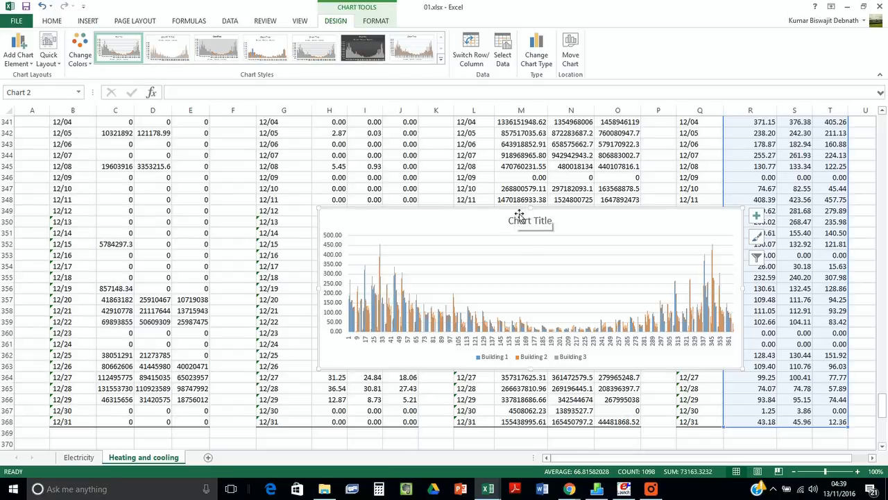
{"action": "left_click_drag", "start_coordinate": [533, 213], "coordinate": [533, 145]}
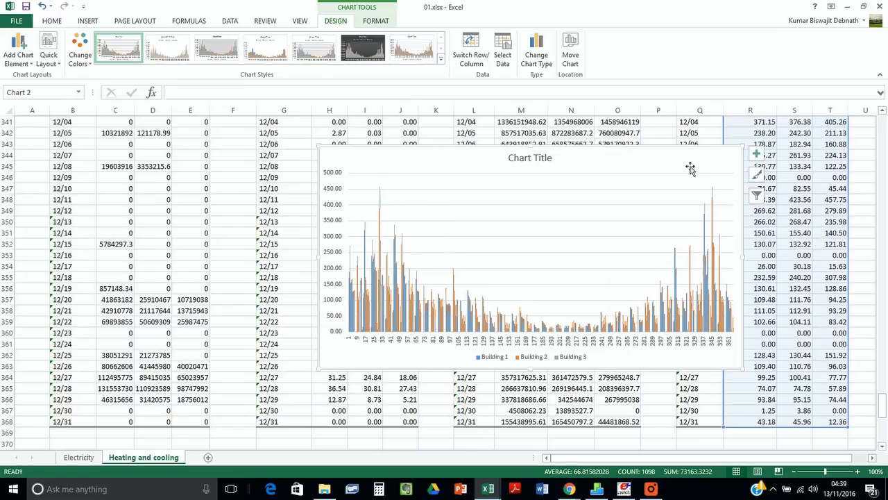
{"action": "key", "text": "Delete"}
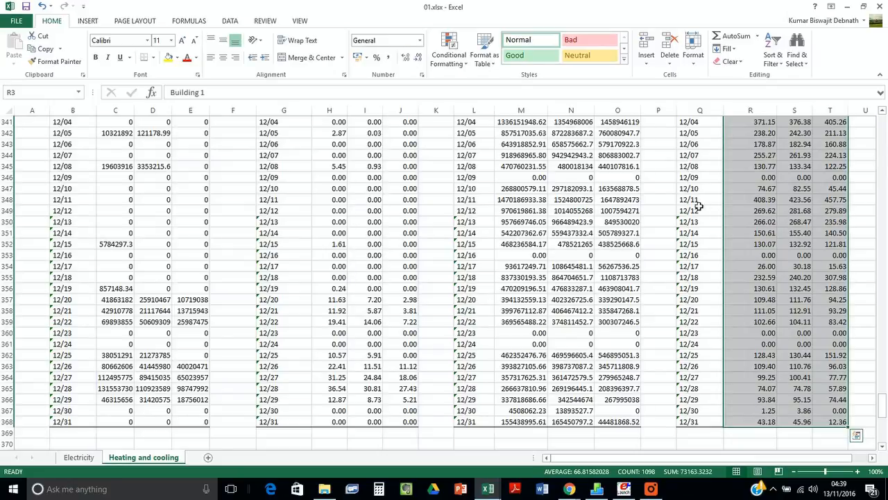
{"action": "left_click", "coordinate": [649, 212]}
- Review the daily cooling and heating tables in joules and kWh from the first rows down to row 368
{"action": "scroll", "coordinate": [646, 213], "scroll_direction": "up", "scroll_amount": 10}
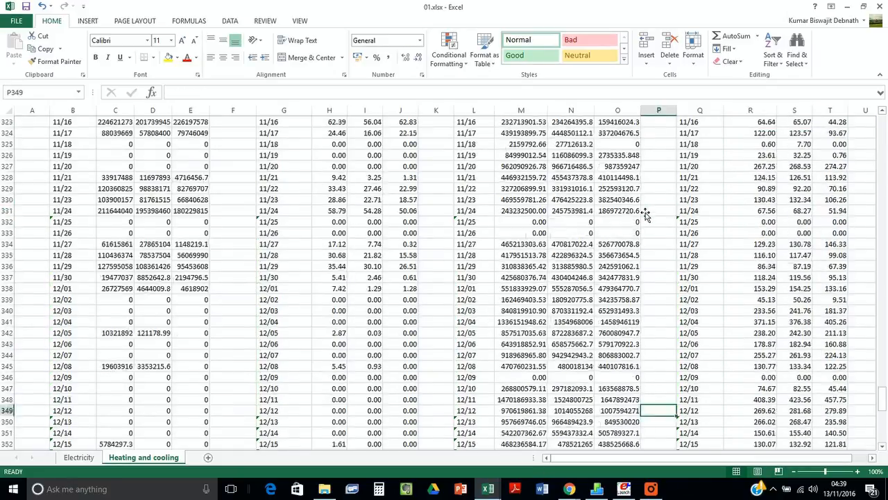
{"action": "scroll", "coordinate": [639, 211], "scroll_direction": "down", "scroll_amount": 20}
{"action": "scroll", "coordinate": [634, 210], "scroll_direction": "up", "scroll_amount": 7}
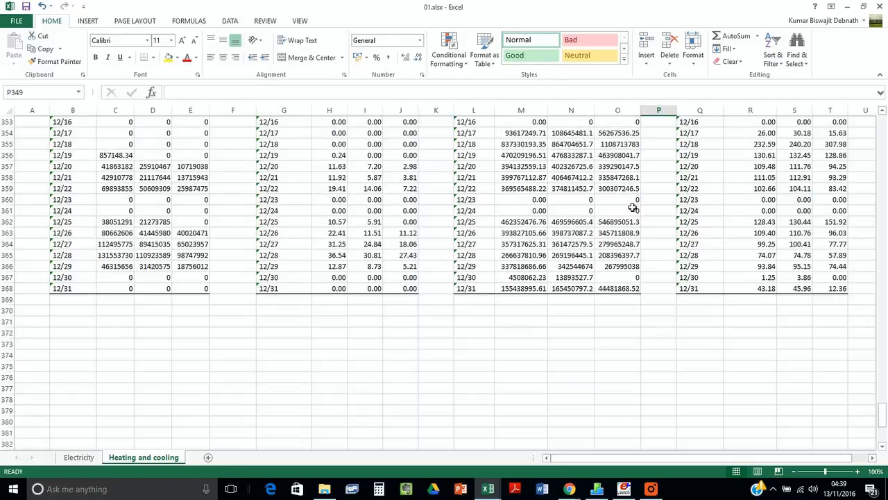
{"action": "scroll", "coordinate": [128, 307], "scroll_direction": "up", "scroll_amount": 20}
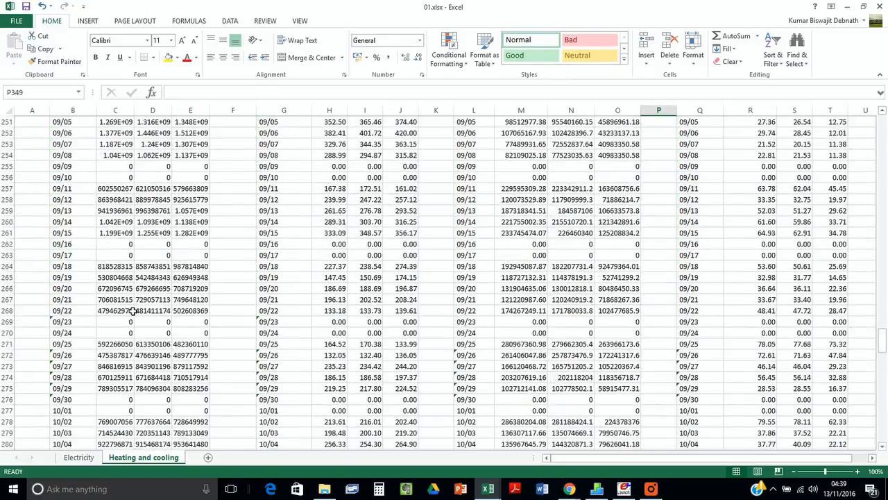
{"action": "scroll", "coordinate": [131, 310], "scroll_direction": "up", "scroll_amount": 5}
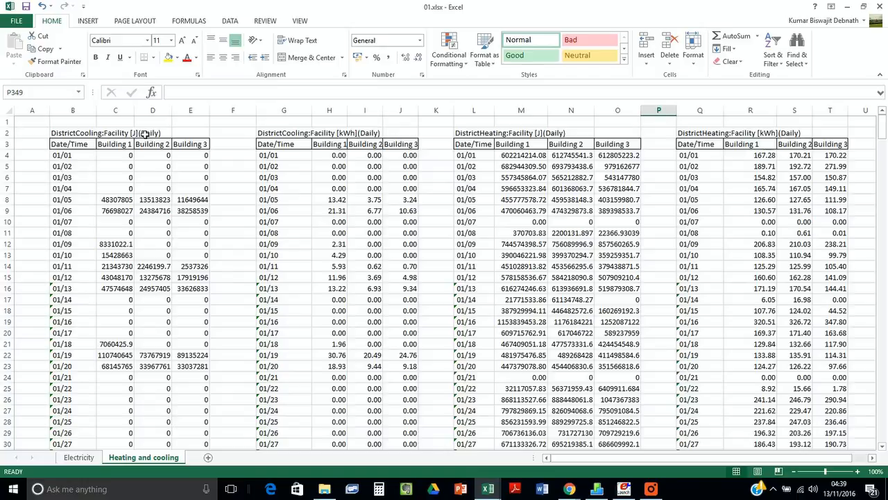
{"action": "scroll", "coordinate": [150, 155], "scroll_direction": "down", "scroll_amount": 2}
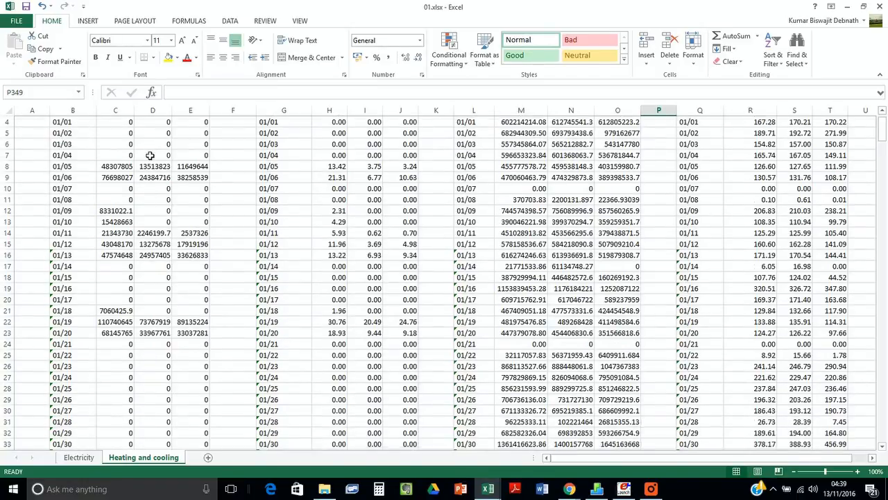
{"action": "scroll", "coordinate": [142, 156], "scroll_direction": "down", "scroll_amount": 5}
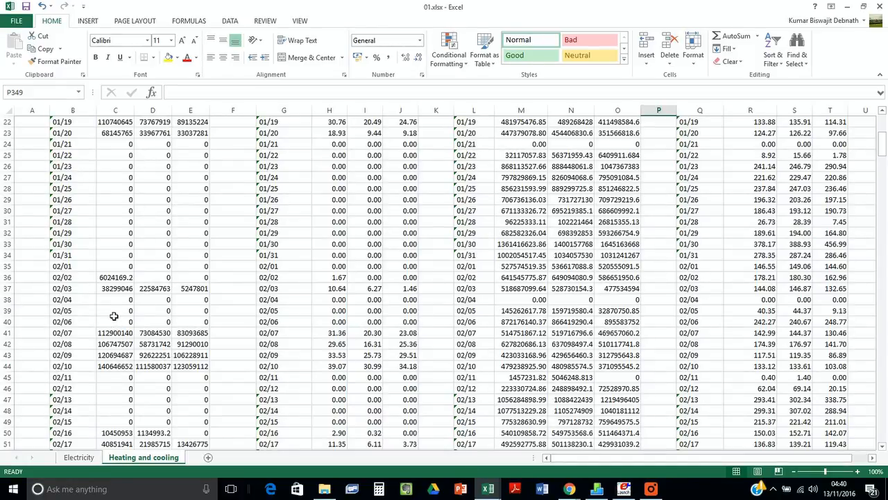
{"action": "scroll", "coordinate": [108, 289], "scroll_direction": "down", "scroll_amount": 5}
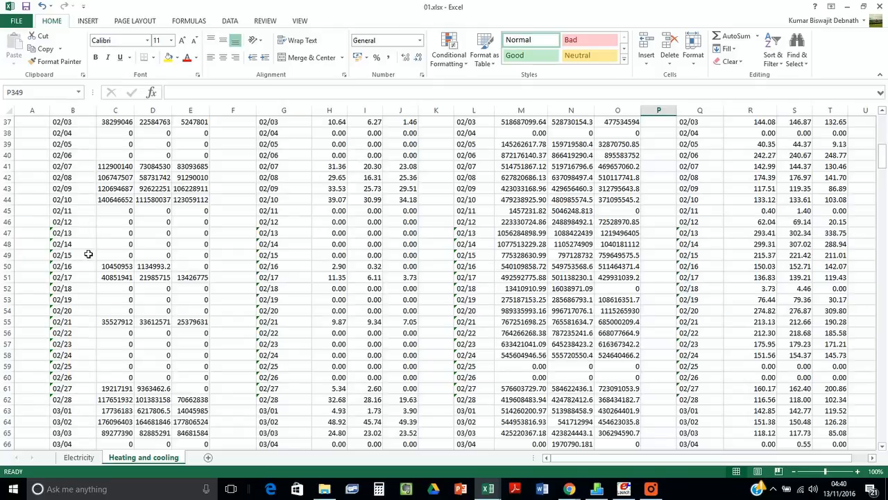
{"action": "scroll", "coordinate": [88, 255], "scroll_direction": "down", "scroll_amount": 20}
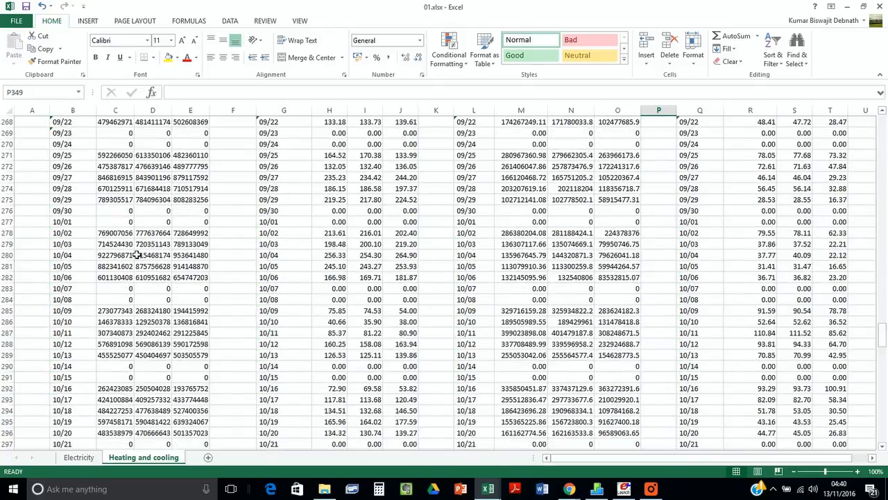
{"action": "scroll", "coordinate": [136, 255], "scroll_direction": "down", "scroll_amount": 20}
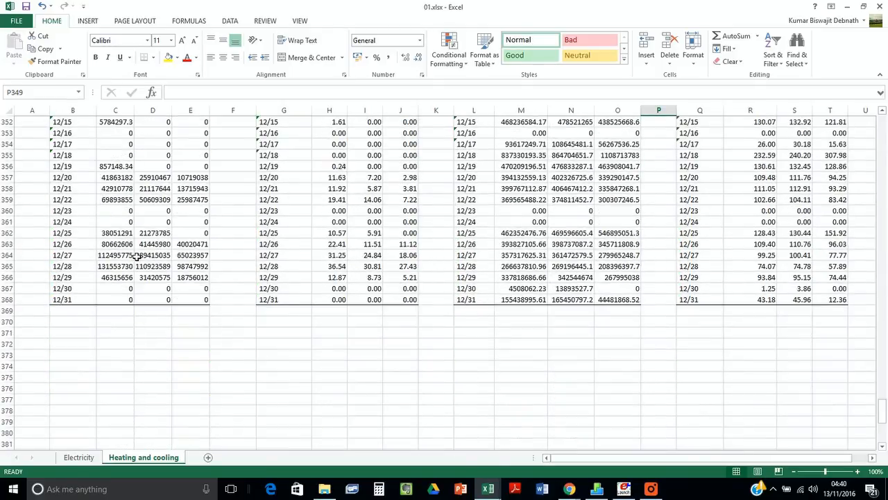
{"action": "left_click", "coordinate": [75, 331]}
- Switch to the Building 01.csv workbook and locate the monthly DistrictCooling and DistrictHeating headings in AC1 and AD1
{"action": "left_click", "coordinate": [490, 490]}
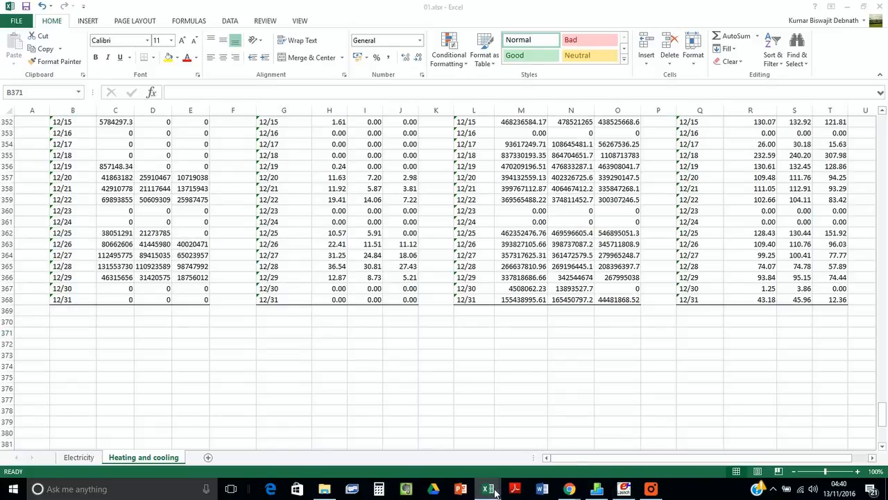
{"action": "left_click", "coordinate": [427, 437]}
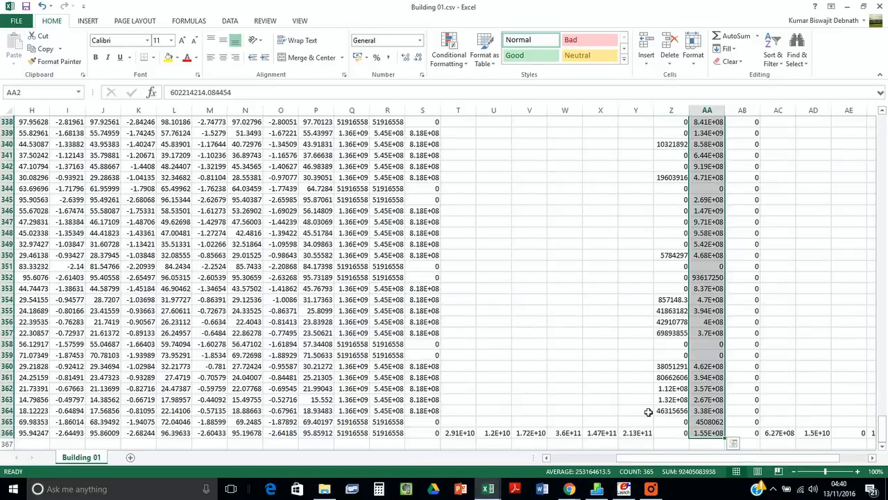
{"action": "left_click_drag", "start_coordinate": [710, 459], "coordinate": [739, 459]}
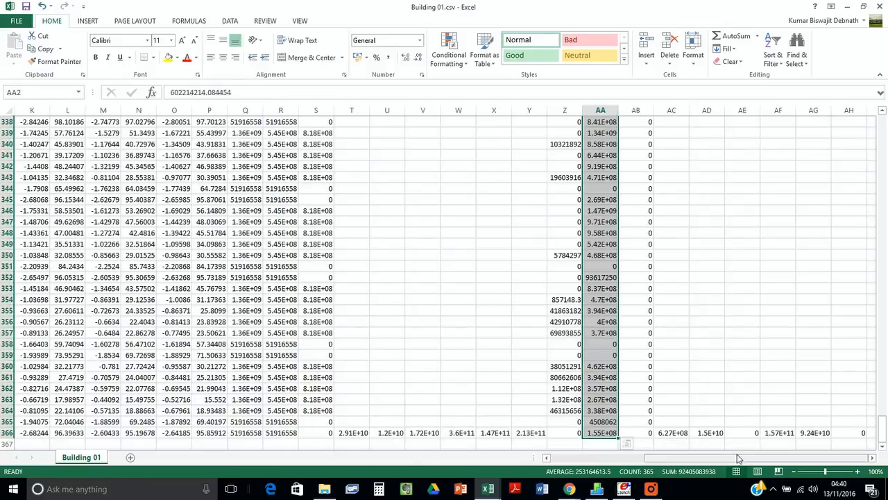
{"action": "scroll", "coordinate": [710, 364], "scroll_direction": "up", "scroll_amount": 20}
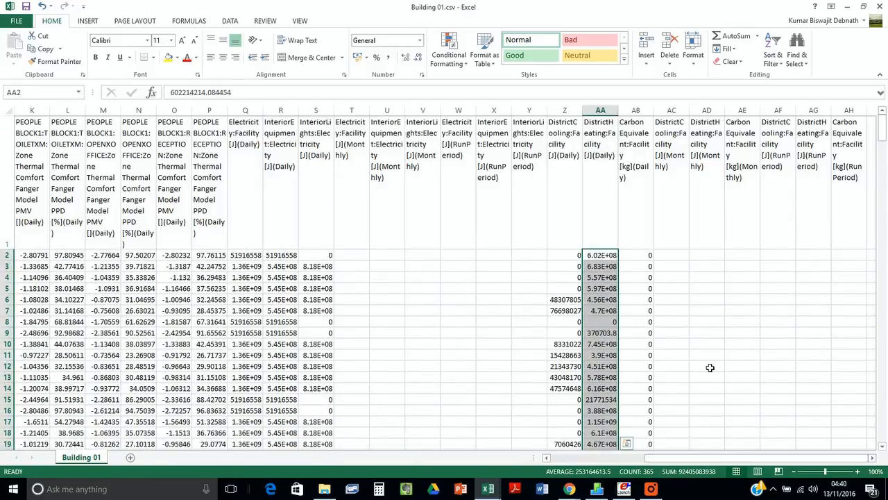
{"action": "left_click", "coordinate": [690, 218]}
{"action": "left_click", "coordinate": [708, 221]}
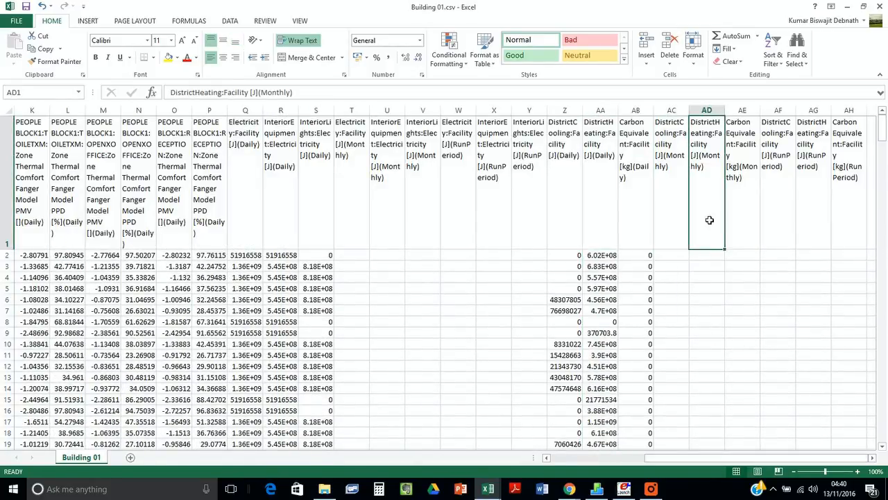
{"action": "left_click", "coordinate": [680, 222]}
- Examine the first monthly cooling value in AC32 and the date in column A that its row belongs to
{"action": "scroll", "coordinate": [673, 253], "scroll_direction": "down", "scroll_amount": 4}
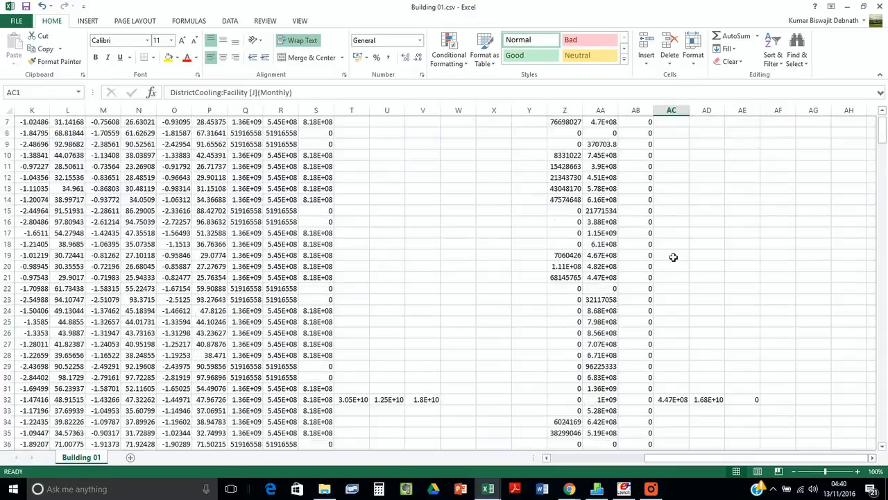
{"action": "scroll", "coordinate": [674, 253], "scroll_direction": "up", "scroll_amount": 4}
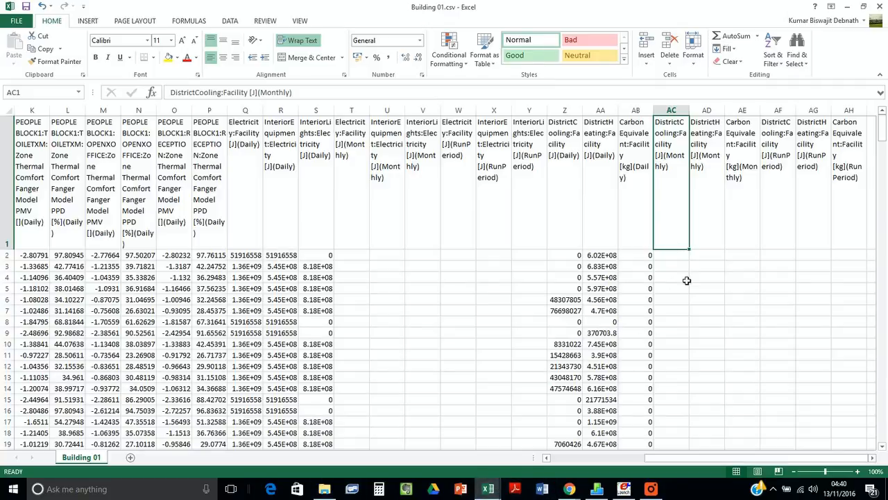
{"action": "scroll", "coordinate": [690, 281], "scroll_direction": "down", "scroll_amount": 4}
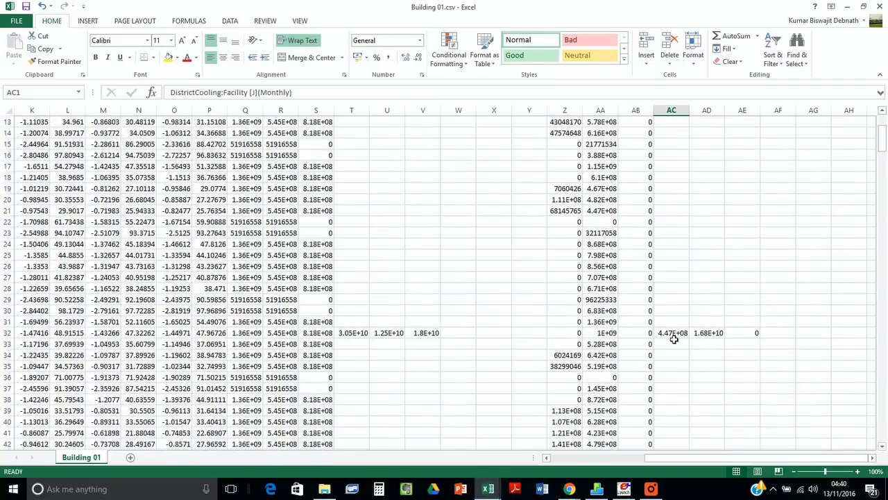
{"action": "left_click", "coordinate": [674, 336]}
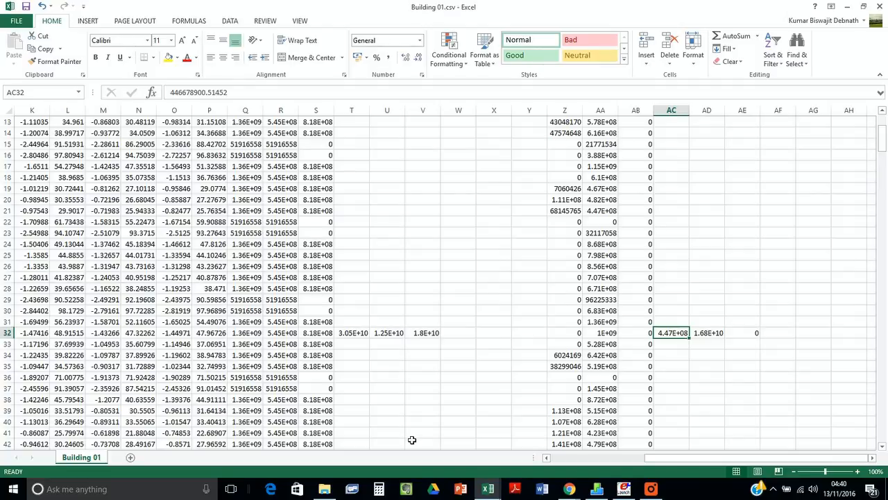
{"action": "scroll", "coordinate": [420, 447], "scroll_direction": "left", "scroll_amount": 5}
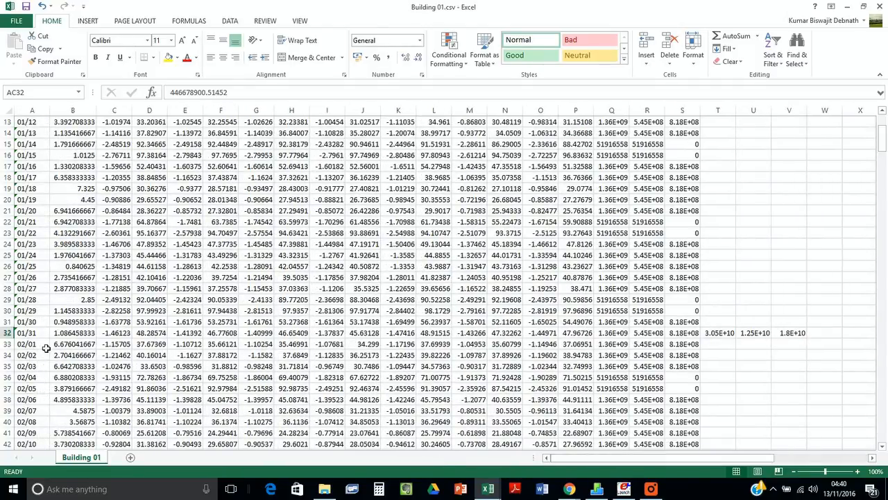
{"action": "scroll", "coordinate": [70, 326], "scroll_direction": "up", "scroll_amount": 4}
{"action": "scroll", "coordinate": [83, 283], "scroll_direction": "down", "scroll_amount": 3}
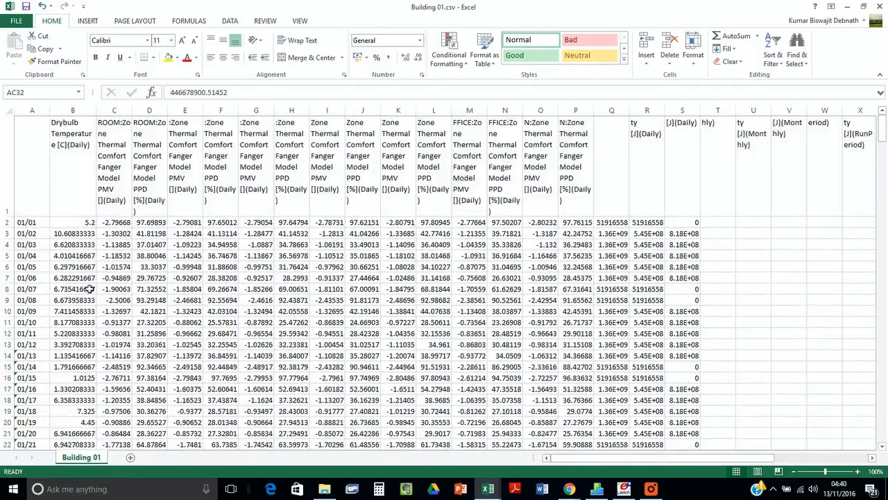
{"action": "scroll", "coordinate": [366, 423], "scroll_direction": "up", "scroll_amount": 3}
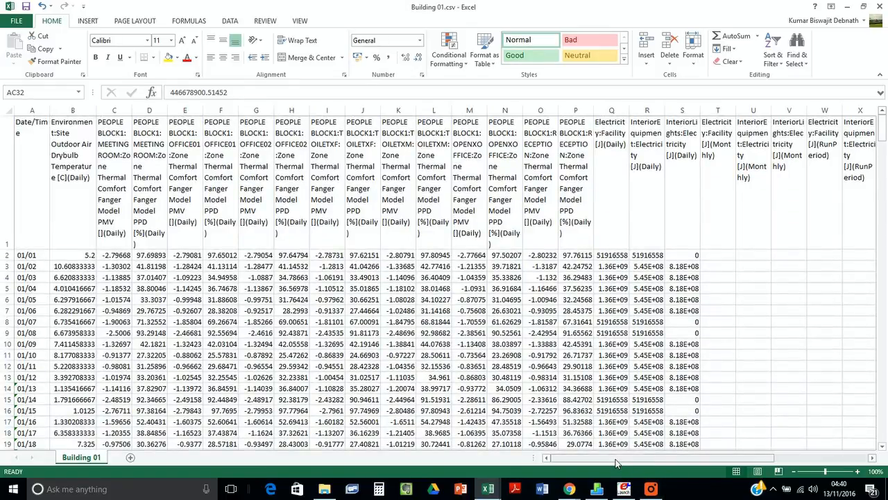
- Add filters to the monthly DistrictCooling and DistrictHeating headings in AC1:AD1
{"action": "left_click_drag", "start_coordinate": [619, 459], "coordinate": [735, 456]}
{"action": "left_click_drag", "start_coordinate": [681, 187], "coordinate": [704, 188]}
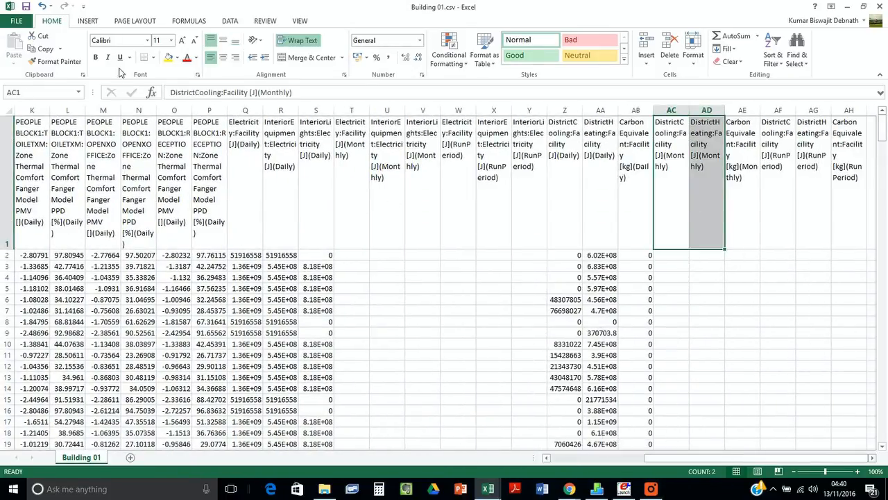
{"action": "left_click", "coordinate": [231, 21]}
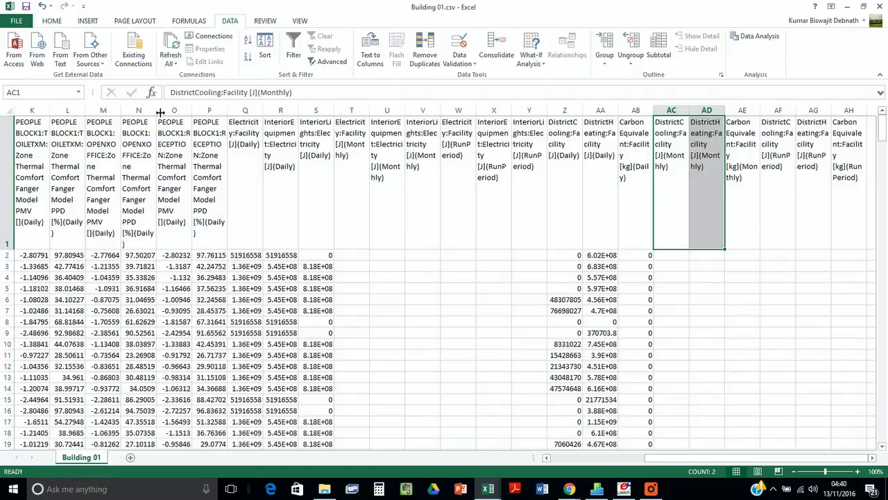
{"action": "left_click", "coordinate": [295, 48]}
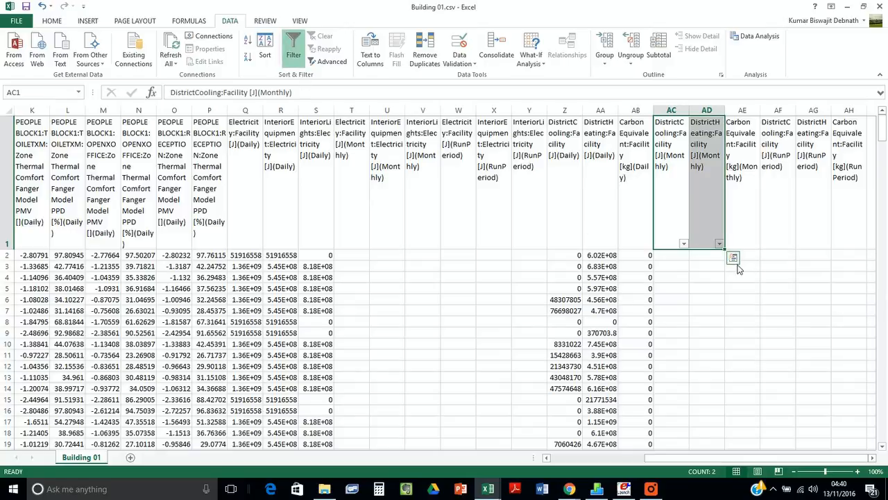
- Filter the monthly DistrictCooling column AC to exclude blank entries
{"action": "left_click", "coordinate": [687, 247]}
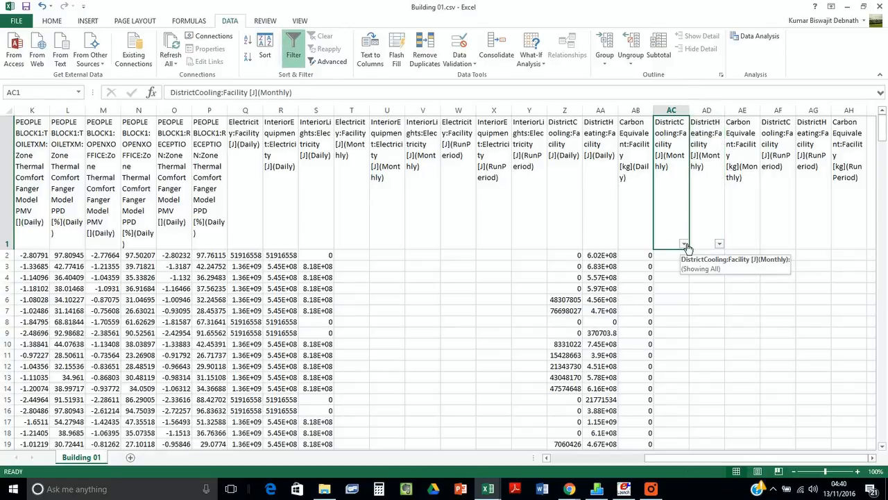
{"action": "left_click", "coordinate": [685, 245]}
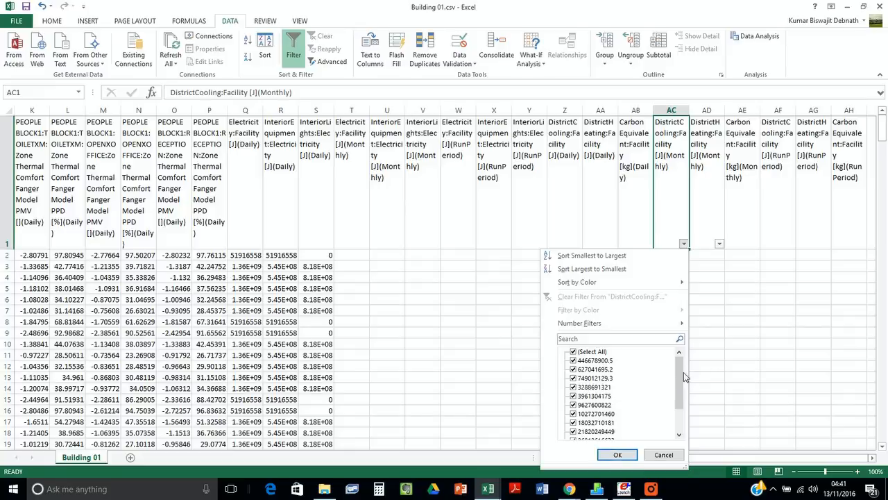
{"action": "left_click_drag", "start_coordinate": [679, 374], "coordinate": [679, 397]}
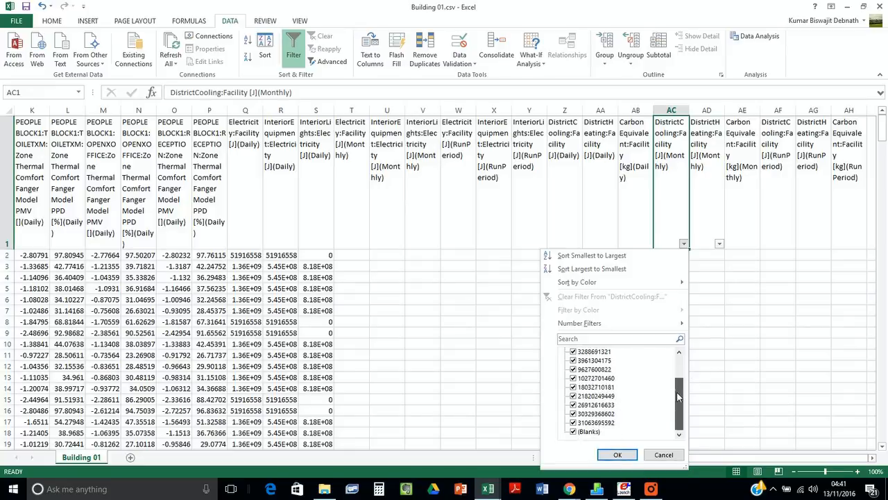
{"action": "left_click", "coordinate": [590, 433]}
{"action": "left_click", "coordinate": [617, 454]}
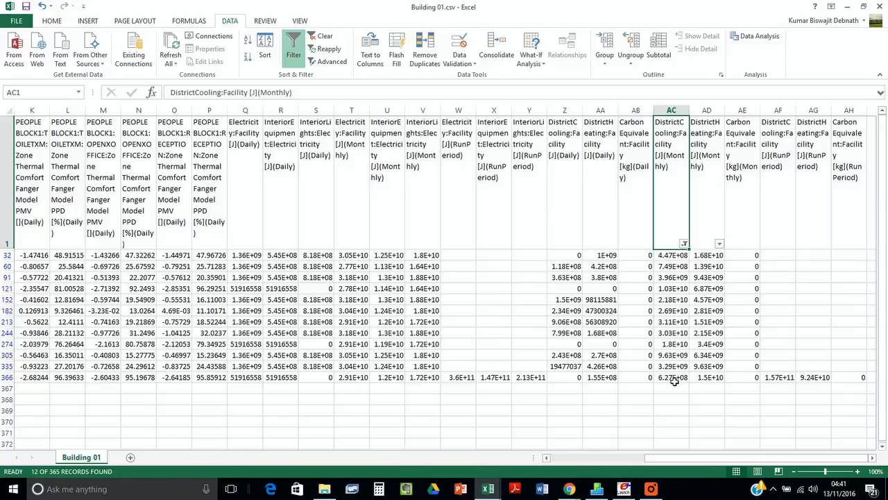
- Copy the filtered month-end dates in A32:A366 and switch to the 01.xlsx workbook, selecting B370 on the Heating and cooling sheet
{"action": "left_click_drag", "start_coordinate": [650, 458], "coordinate": [546, 458]}
{"action": "left_click_drag", "start_coordinate": [29, 255], "coordinate": [27, 381]}
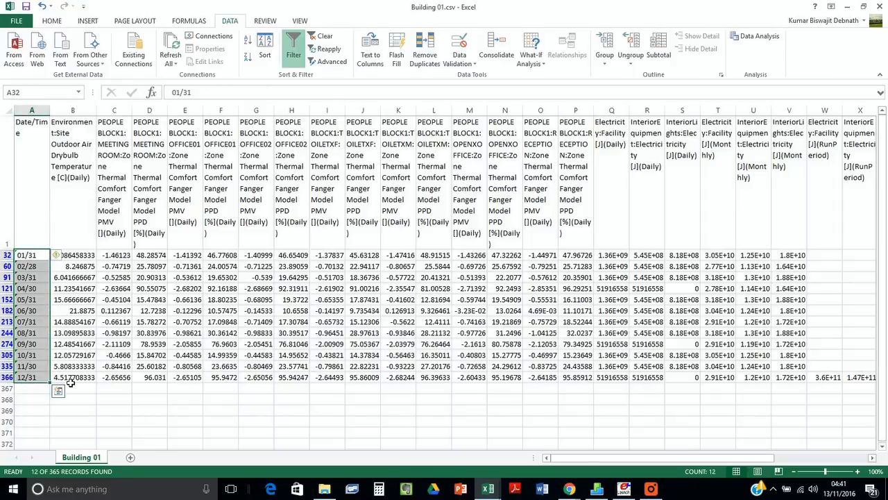
{"action": "key", "text": "ctrl+c"}
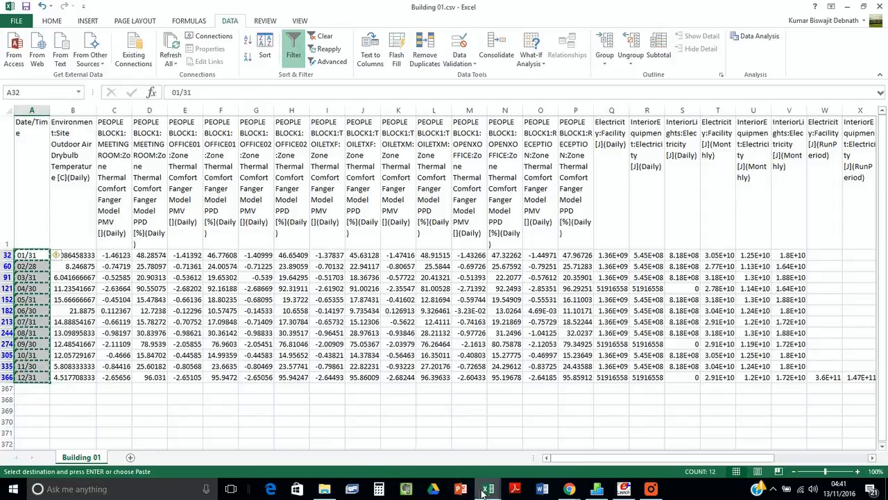
{"action": "mouse_move", "coordinate": [483, 492]}
{"action": "left_click", "coordinate": [310, 436]}
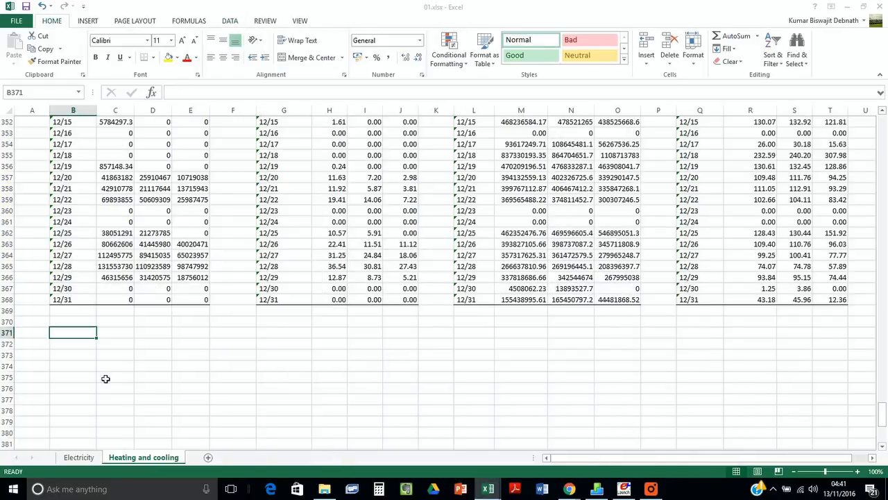
{"action": "left_click", "coordinate": [74, 325]}
- Paste the copied month-end dates at B370 below the daily cooling table, matching the destination formatting
{"action": "scroll", "coordinate": [75, 333], "scroll_direction": "up", "scroll_amount": 20}
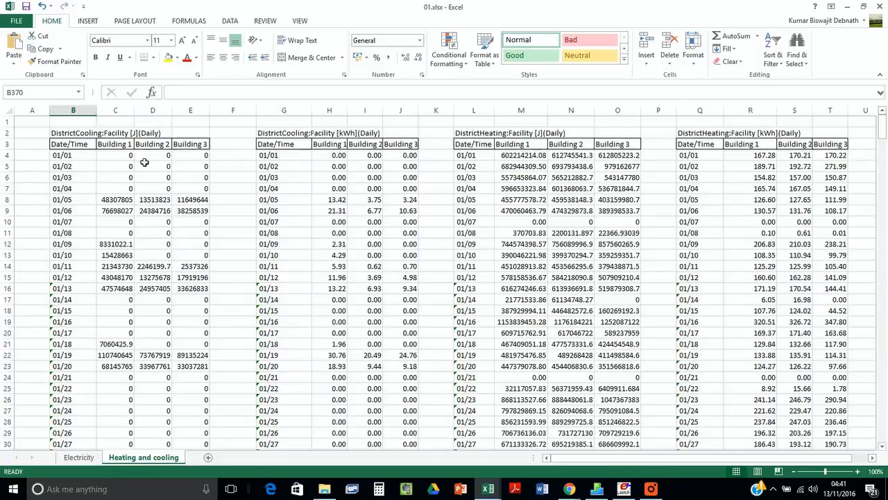
{"action": "scroll", "coordinate": [111, 173], "scroll_direction": "down", "scroll_amount": 20}
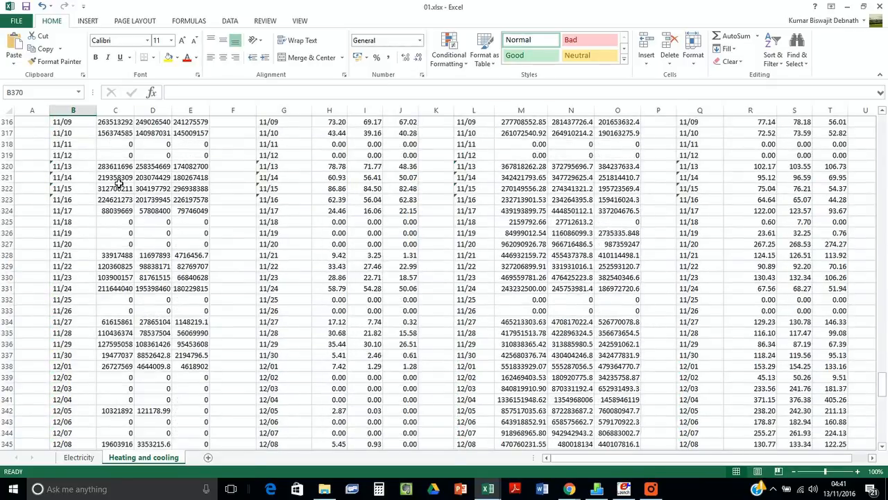
{"action": "scroll", "coordinate": [118, 182], "scroll_direction": "down", "scroll_amount": 20}
{"action": "scroll", "coordinate": [117, 179], "scroll_direction": "down", "scroll_amount": 7}
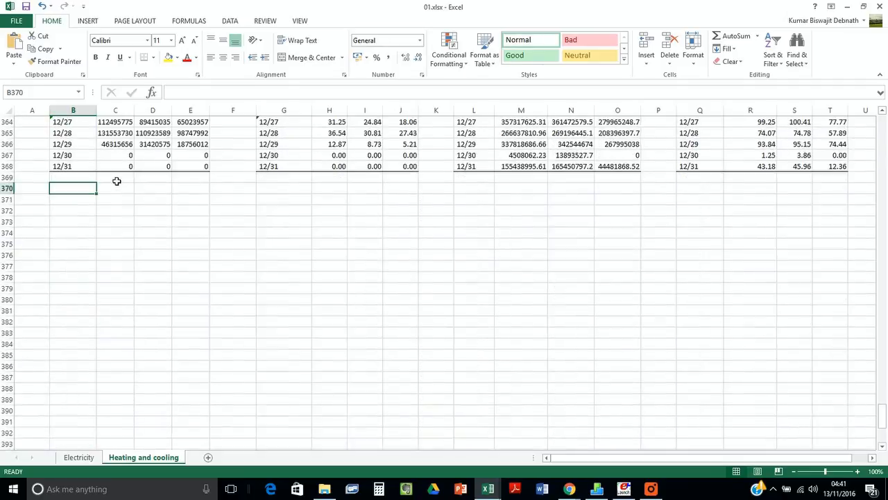
{"action": "right_click", "coordinate": [75, 193]}
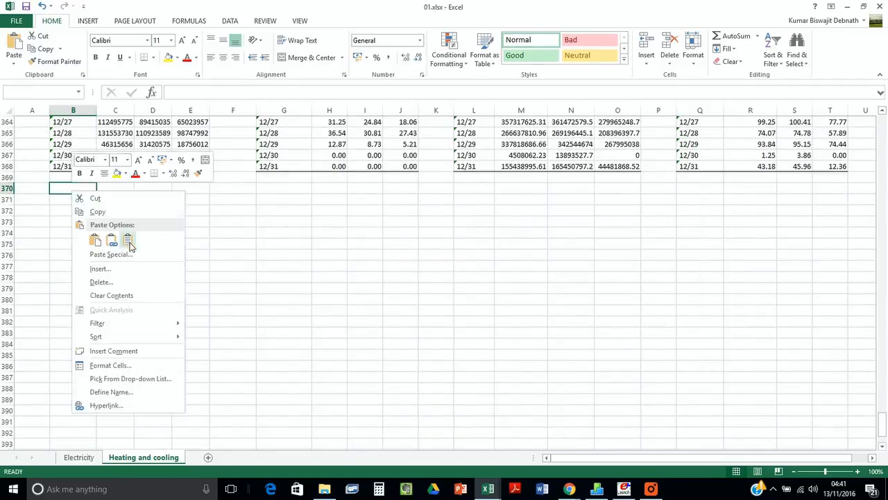
{"action": "left_click", "coordinate": [127, 241]}
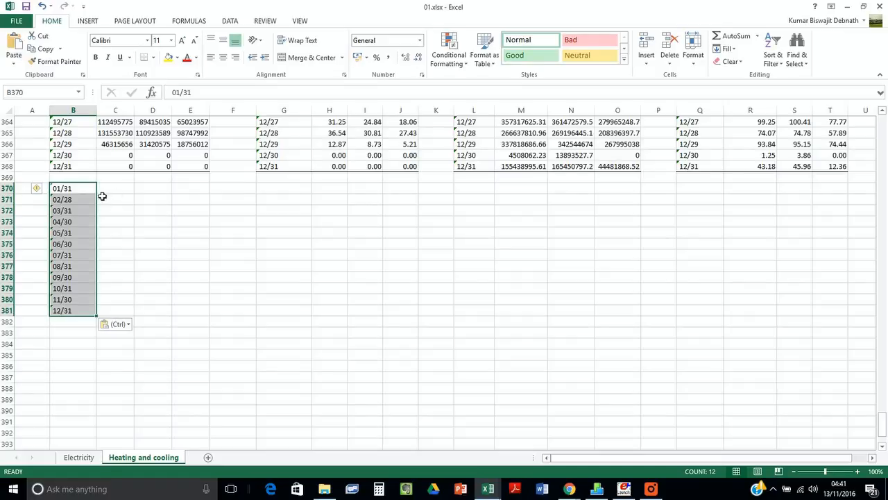
- Change the pasted dates to keep their source formatting, and undo the paste at B370
{"action": "left_click", "coordinate": [124, 326]}
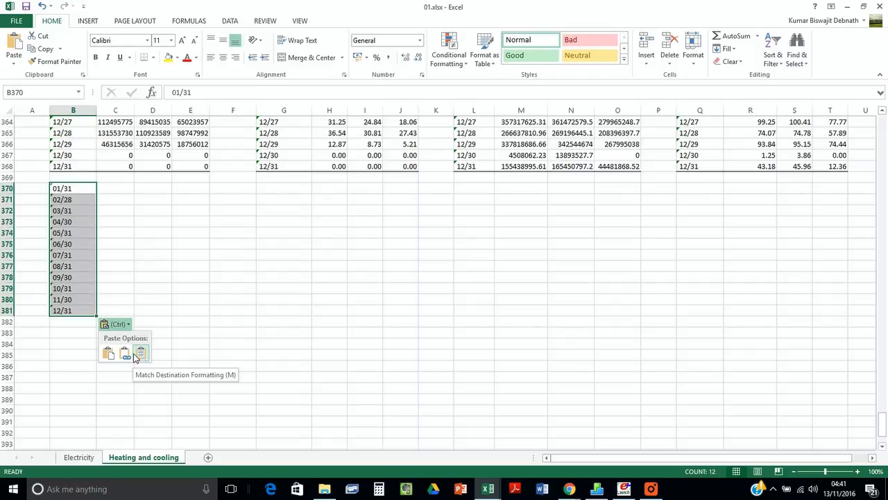
{"action": "left_click", "coordinate": [108, 355]}
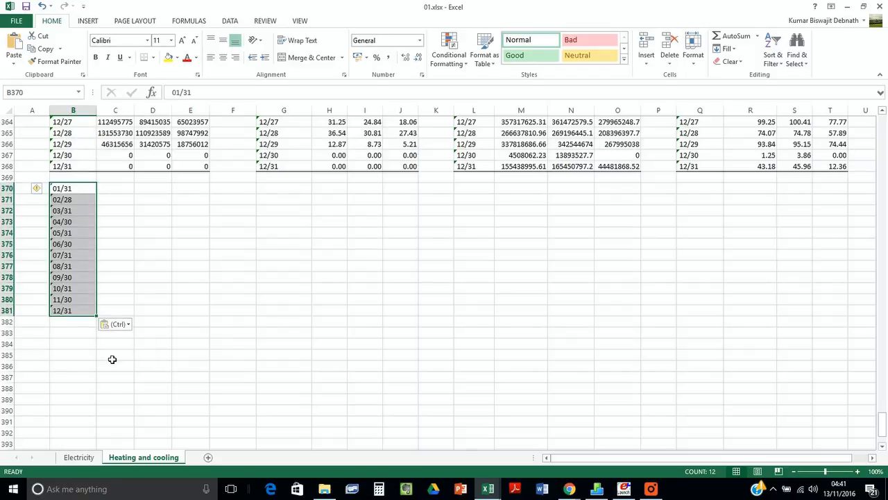
{"action": "left_click", "coordinate": [113, 326]}
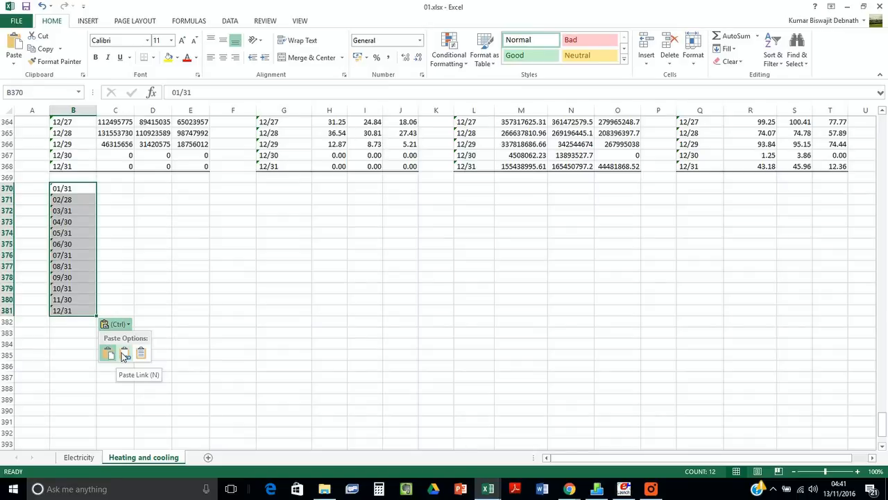
{"action": "left_click", "coordinate": [103, 281]}
{"action": "key", "text": "ctrl+z"}
{"action": "right_click", "coordinate": [73, 189]}
{"action": "key", "text": "Escape"}
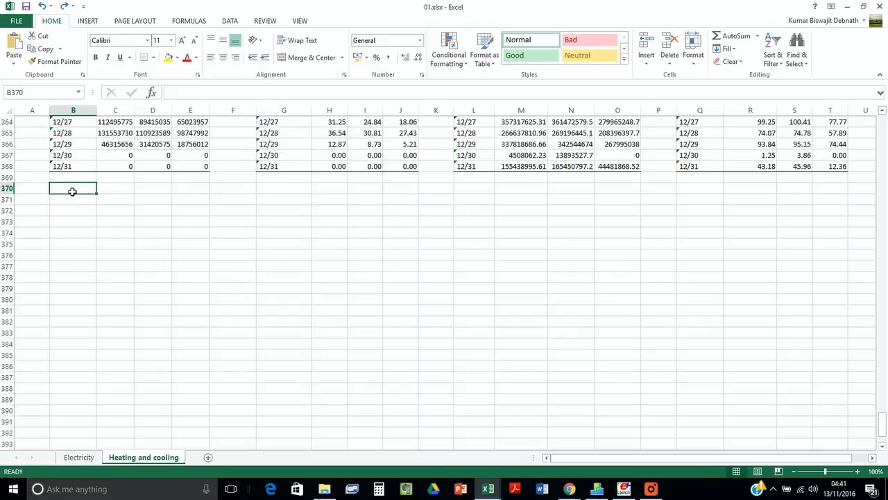
- Try pasting the month-end dates at B370 as a link, inspect the link formula in B375, and undo the paste
{"action": "key", "text": "ctrl+v"}
{"action": "left_click", "coordinate": [119, 324]}
{"action": "left_click", "coordinate": [130, 354]}
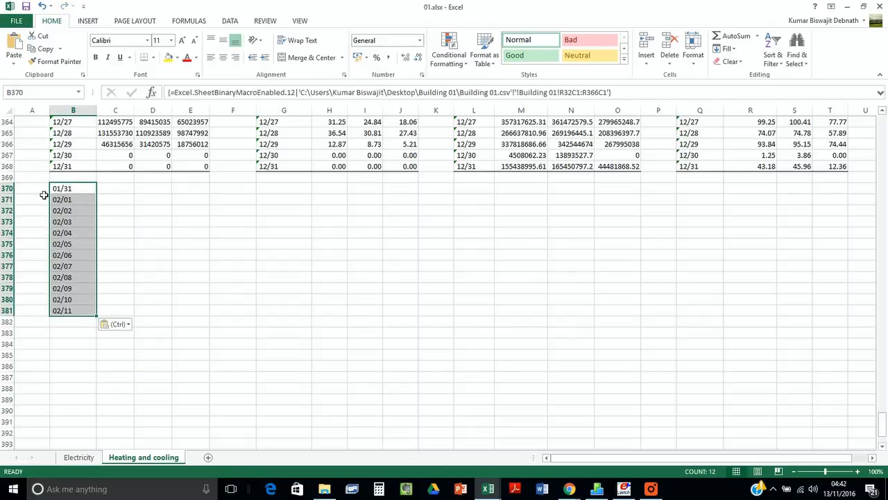
{"action": "left_click", "coordinate": [115, 246]}
{"action": "double_click", "coordinate": [80, 244]}
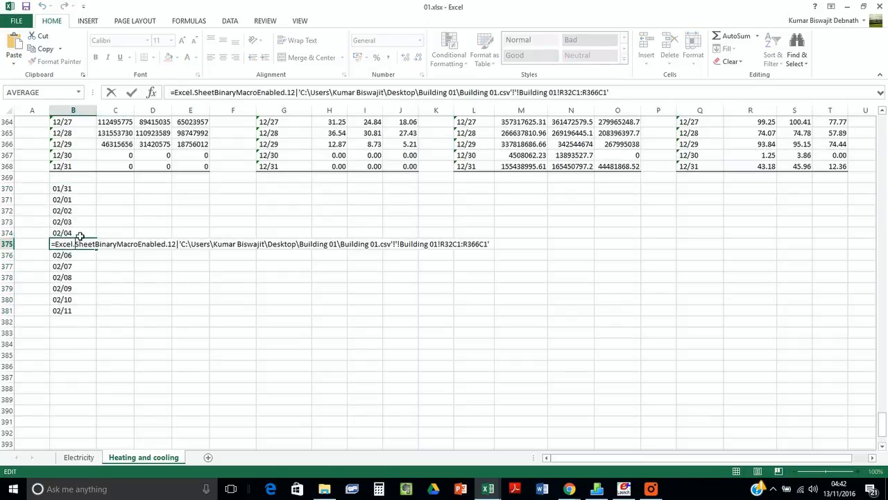
{"action": "key", "text": "Escape"}
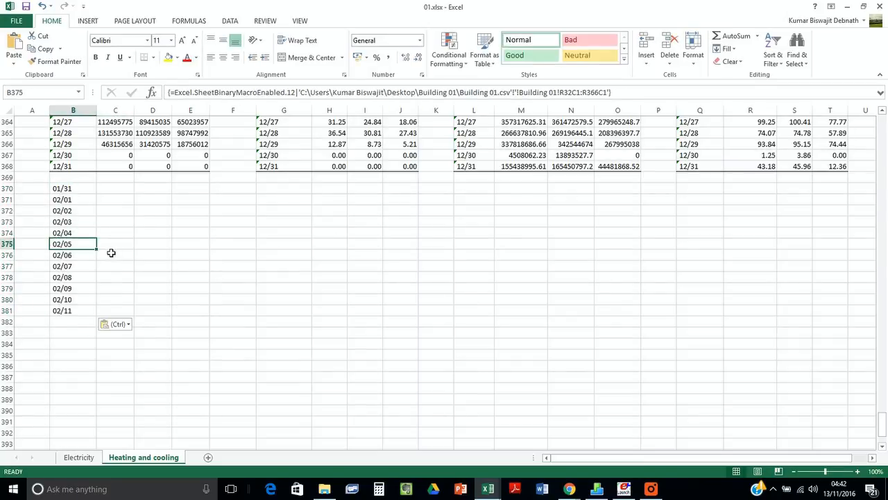
{"action": "key", "text": "ctrl+z"}
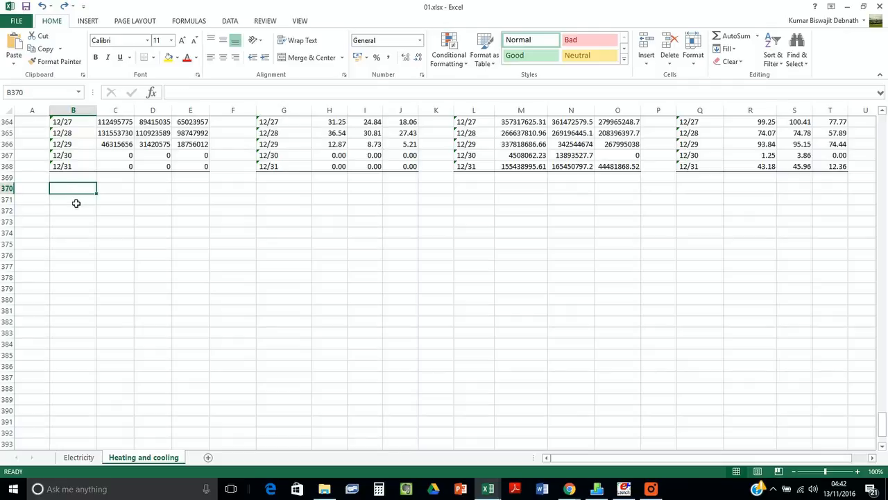
- Paste the month-end dates as plain entries into B370:B381 below the daily cooling table
{"action": "key", "text": "ctrl+v"}
{"action": "left_click", "coordinate": [125, 233]}
{"action": "left_click", "coordinate": [80, 191]}
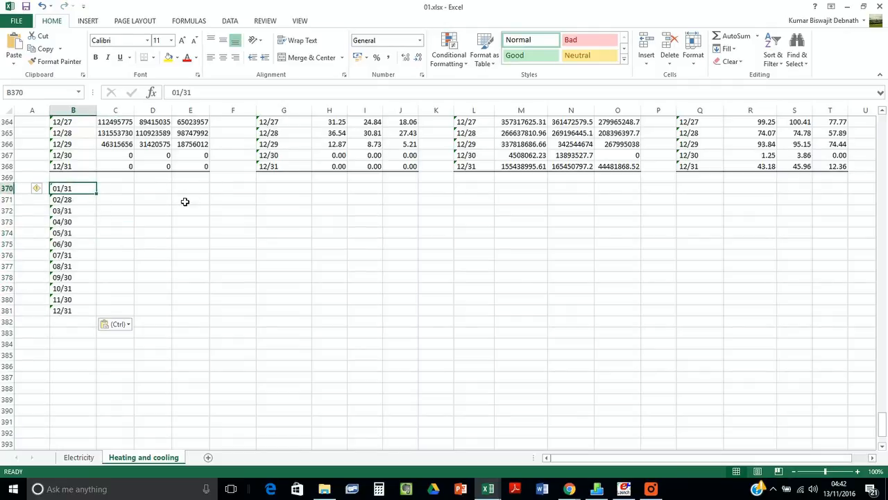
- Copy the Date/Time and Building 1 to 3 heading row from B3:E3 into row 369 above the monthly dates, starting at B369
{"action": "key", "text": "Right"}
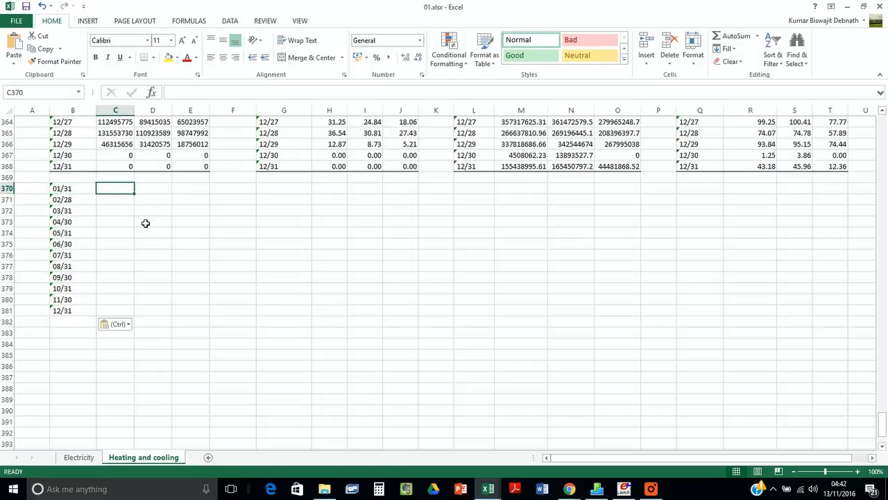
{"action": "scroll", "coordinate": [116, 182], "scroll_direction": "up", "scroll_amount": 20}
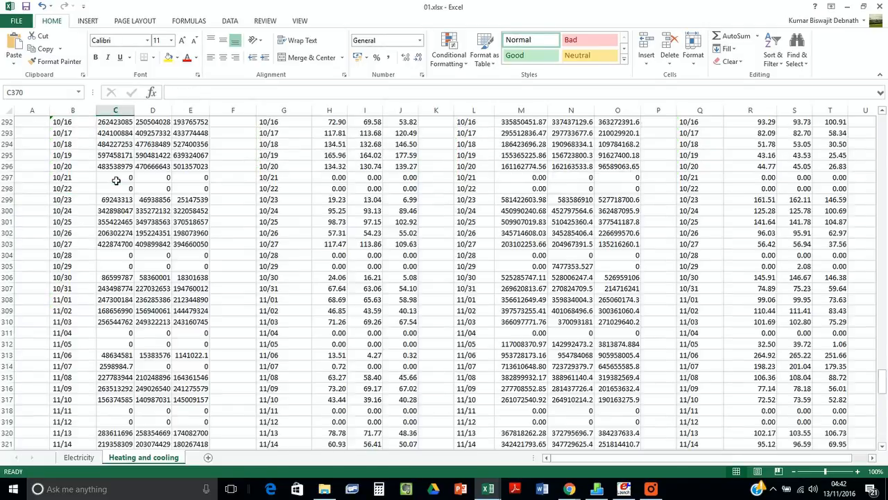
{"action": "scroll", "coordinate": [117, 186], "scroll_direction": "up", "scroll_amount": 20}
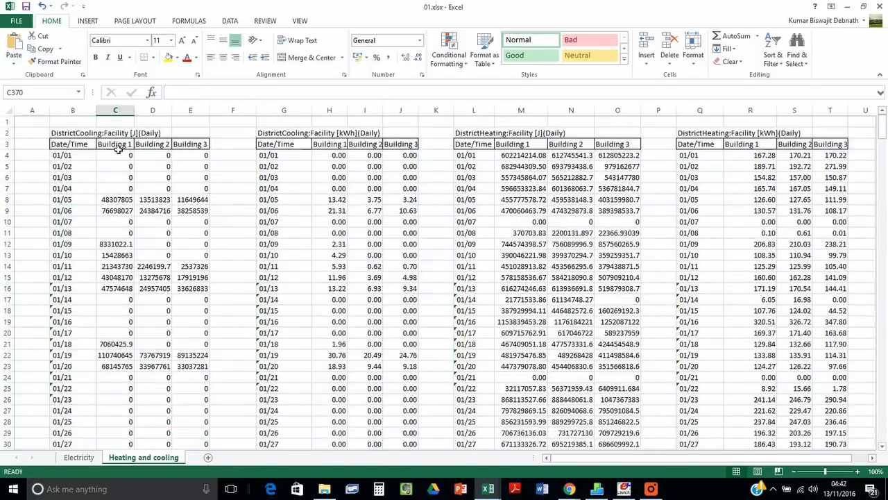
{"action": "left_click_drag", "start_coordinate": [81, 145], "coordinate": [201, 147]}
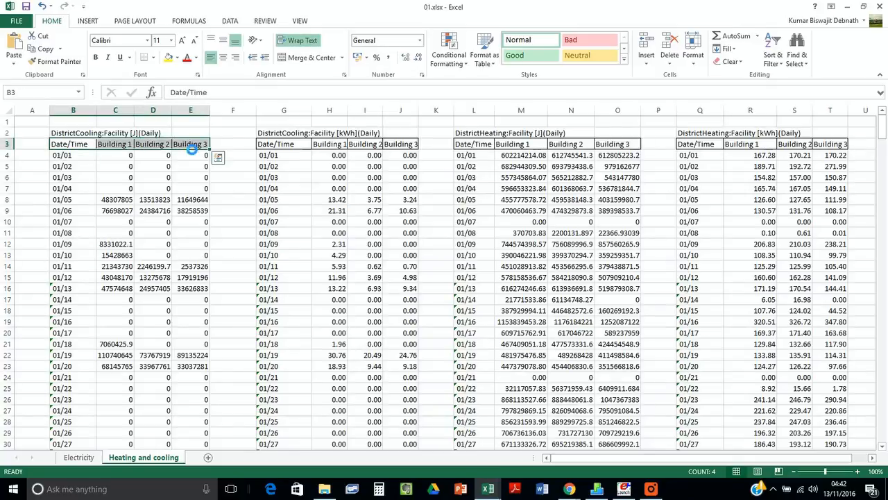
{"action": "key", "text": "ctrl+c"}
{"action": "scroll", "coordinate": [199, 200], "scroll_direction": "down", "scroll_amount": 18}
{"action": "scroll", "coordinate": [199, 200], "scroll_direction": "down", "scroll_amount": 20}
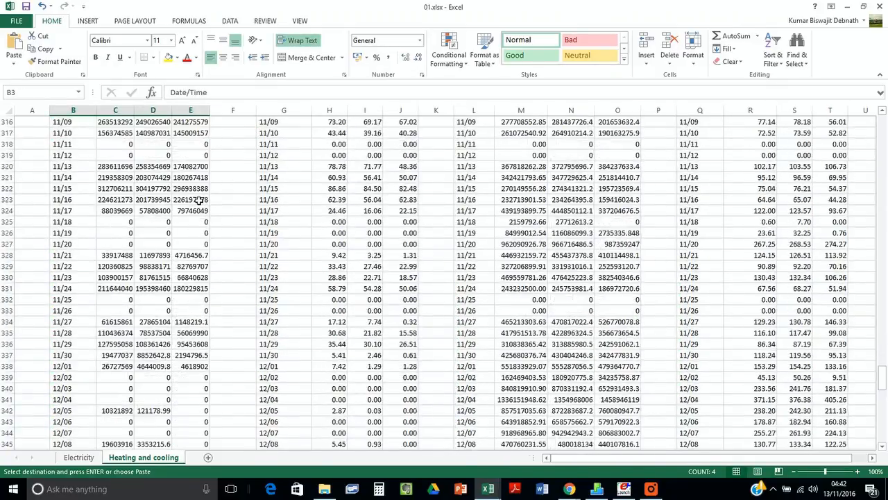
{"action": "left_click", "coordinate": [74, 277]}
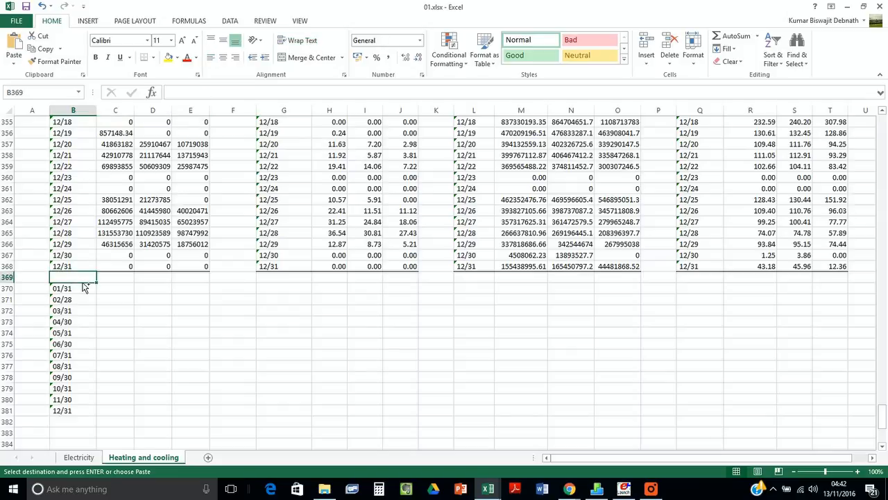
{"action": "key", "text": "ctrl+v"}
- Copy the twelve filtered monthly DistrictCooling:Facility [J] values from column AC of Building 01.csv, starting at AC32
{"action": "left_click", "coordinate": [115, 288]}
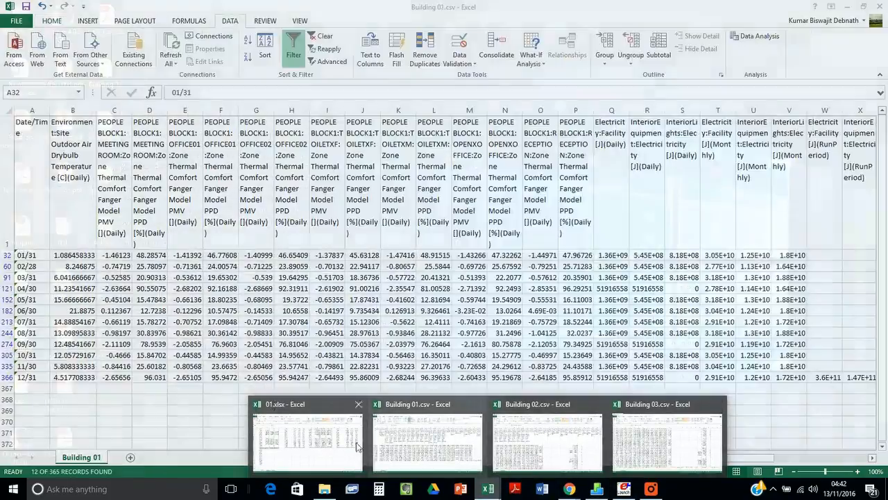
{"action": "left_click", "coordinate": [336, 441]}
{"action": "mouse_move", "coordinate": [488, 488]}
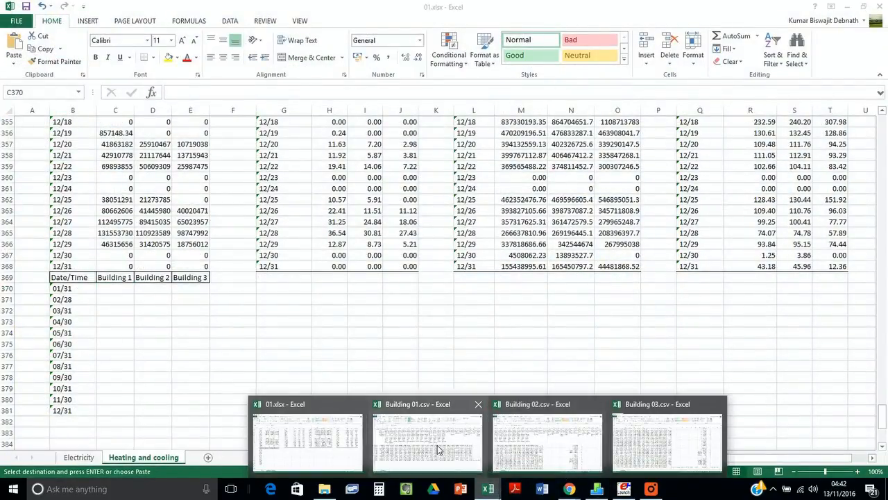
{"action": "left_click", "coordinate": [437, 444]}
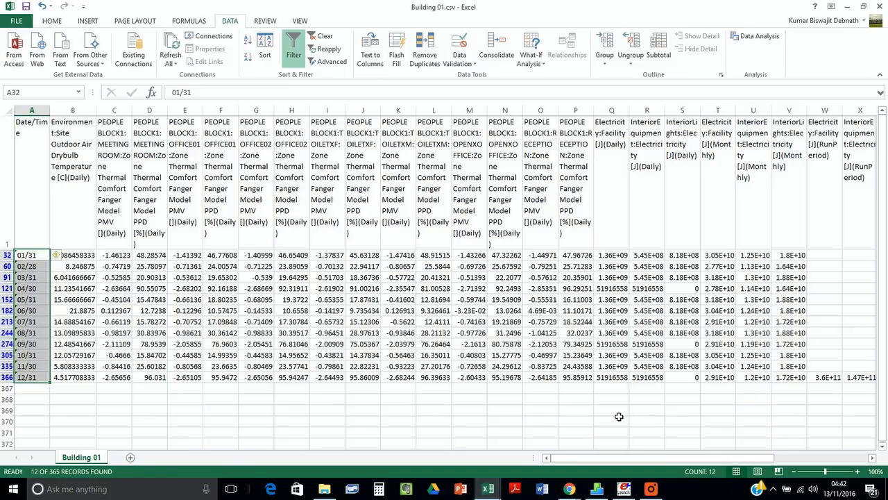
{"action": "left_click_drag", "start_coordinate": [620, 458], "coordinate": [677, 458]}
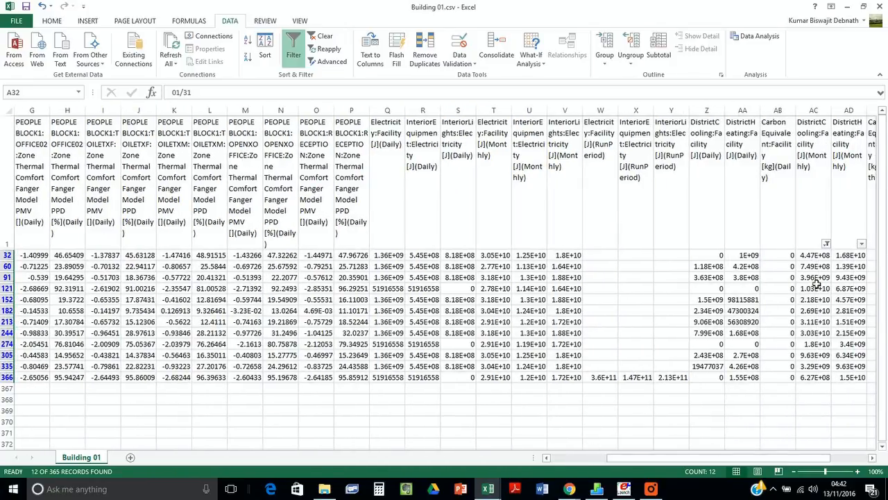
{"action": "left_click_drag", "start_coordinate": [823, 257], "coordinate": [831, 383]}
{"action": "key", "text": "ctrl+c"}
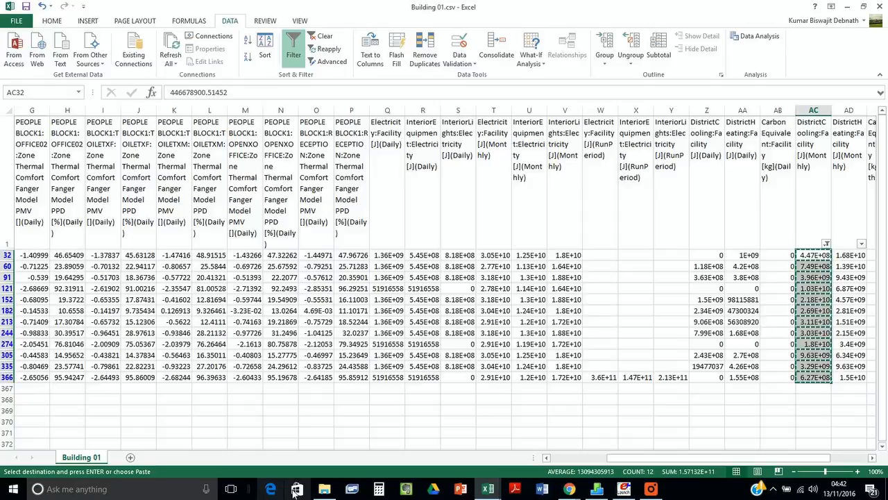
- Paste the monthly cooling values under Building 1 in C370:C381 of 01.xlsx and fit column C's width to them
{"action": "left_click", "coordinate": [496, 492]}
{"action": "left_click", "coordinate": [334, 439]}
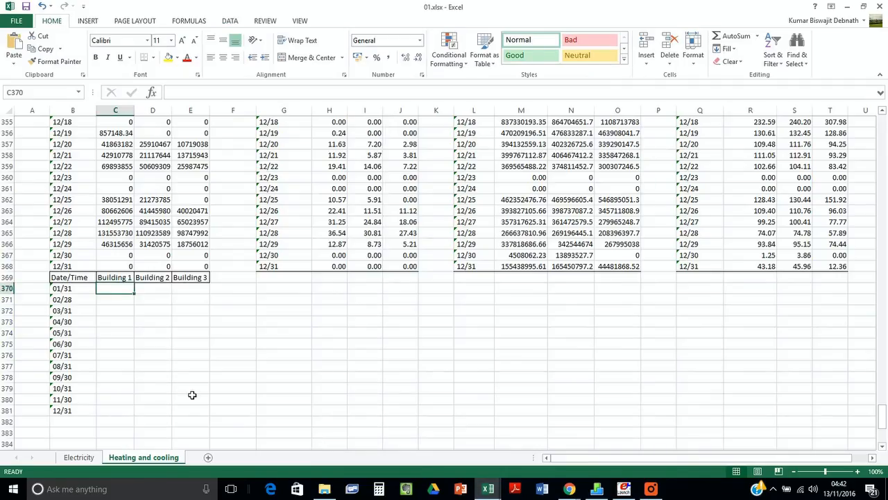
{"action": "key", "text": "ctrl+v"}
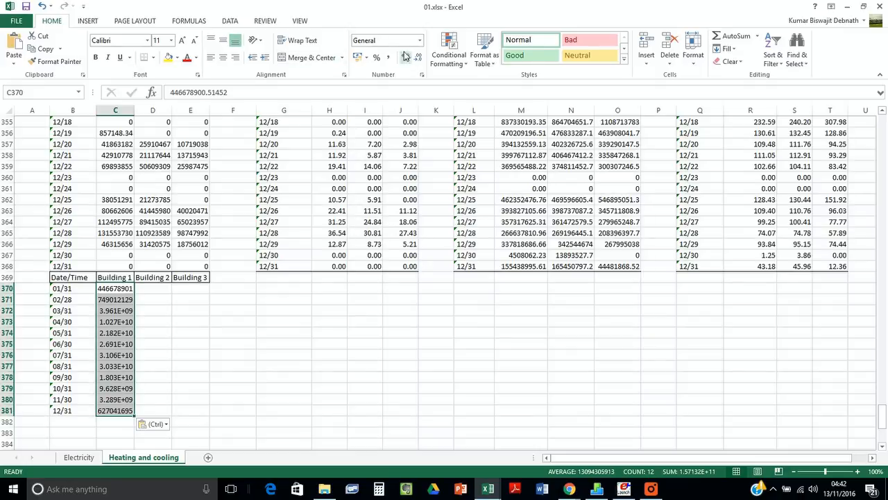
{"action": "double_click", "coordinate": [134, 113]}
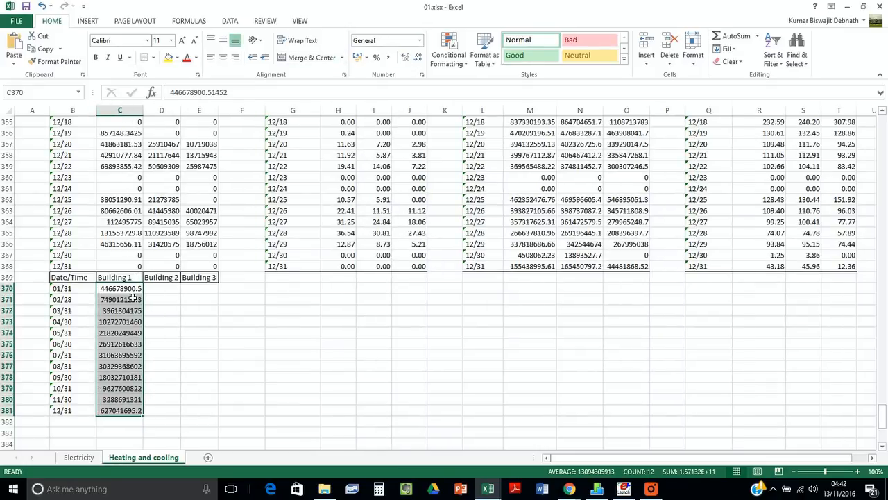
{"action": "left_click_drag", "start_coordinate": [126, 287], "coordinate": [137, 410]}
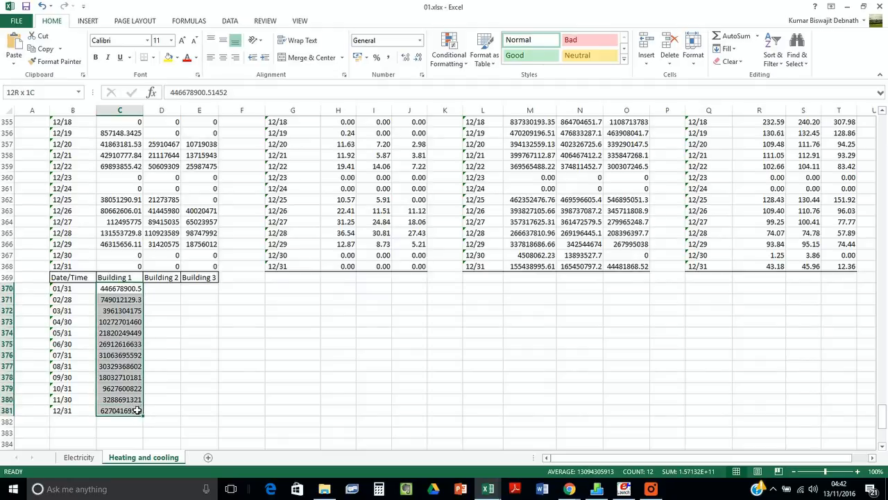
{"action": "left_click", "coordinate": [490, 490]}
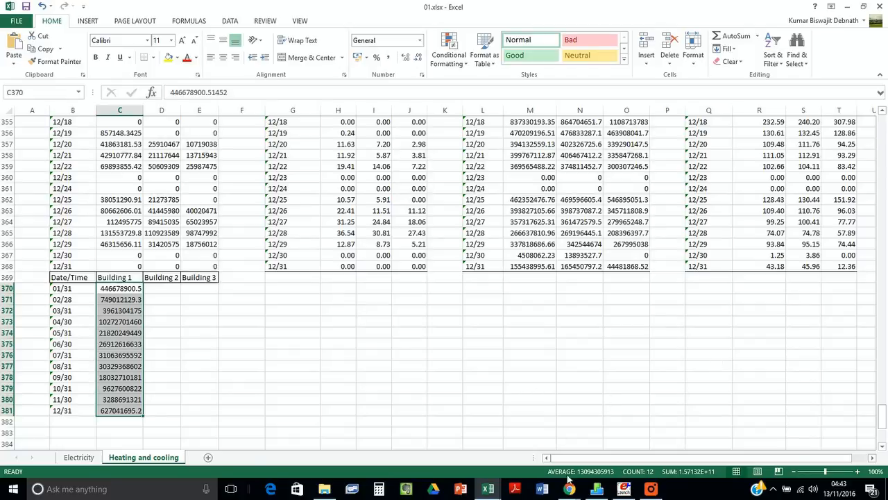
{"action": "left_click", "coordinate": [651, 488]}
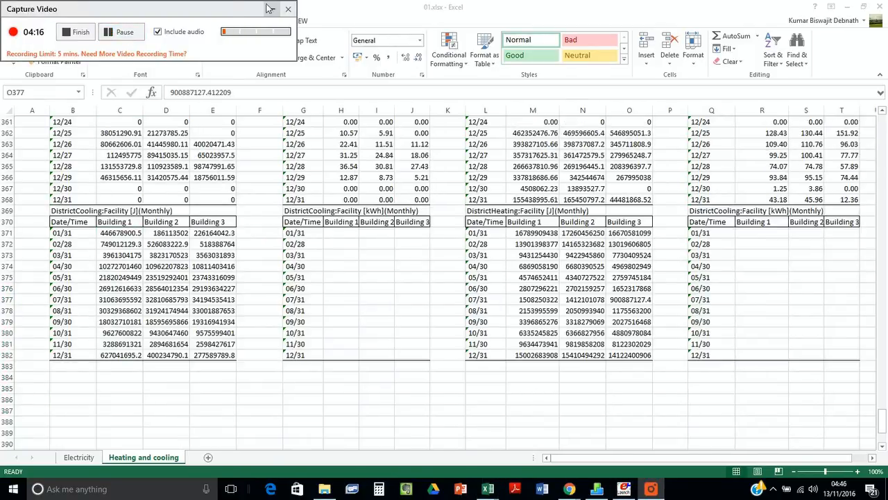
{"action": "left_click", "coordinate": [270, 9]}
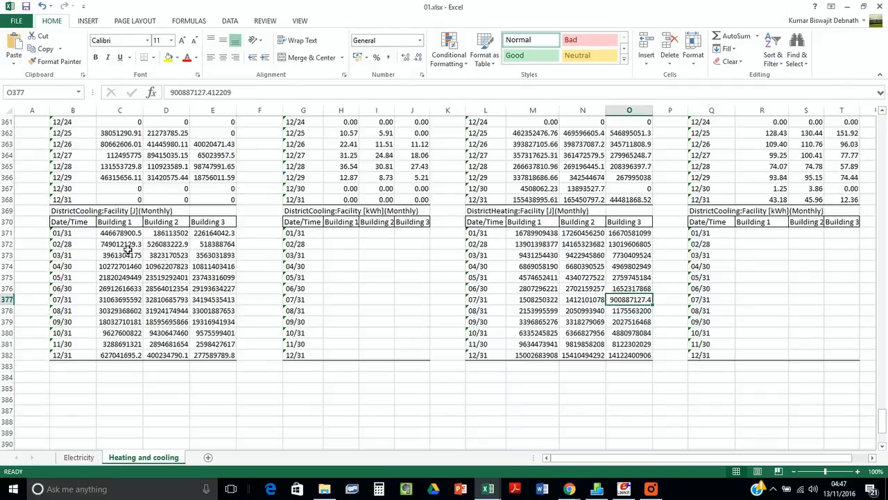
- Enter the formula =C371*Electricity!C2 in H371 to convert Building 1's January cooling from J to kWh
{"action": "left_click", "coordinate": [344, 237]}
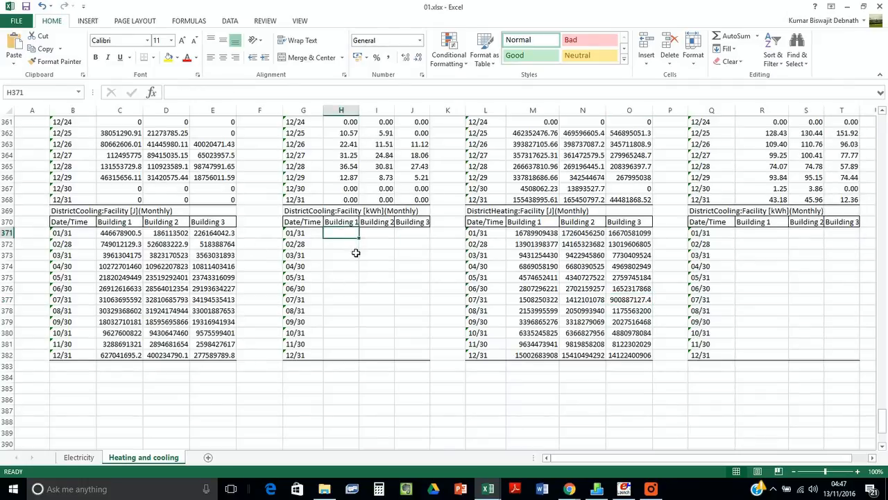
{"action": "type", "text": "="}
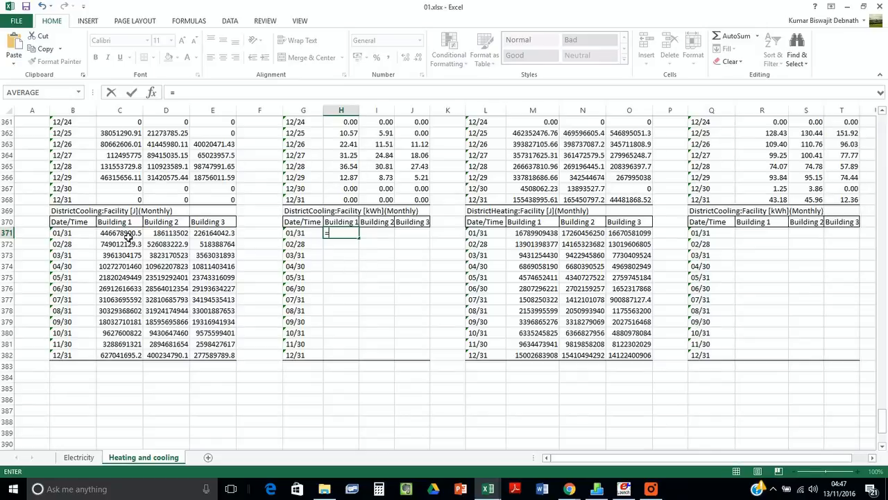
{"action": "left_click", "coordinate": [128, 236]}
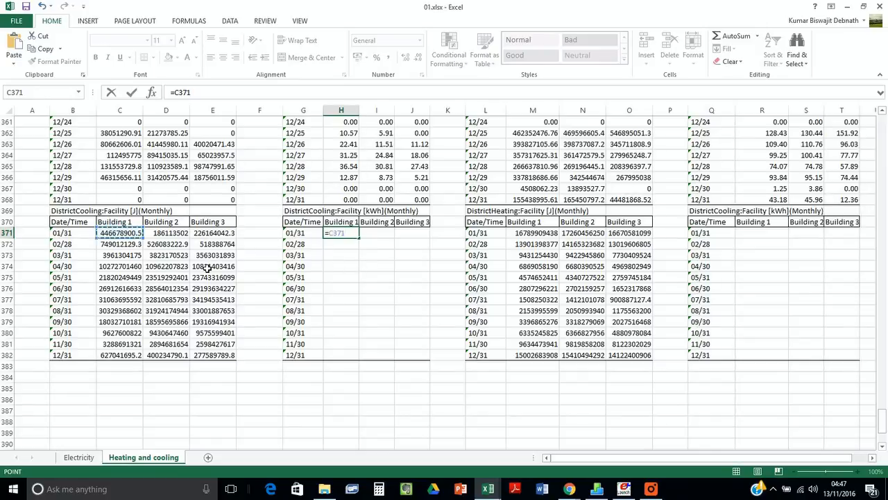
{"action": "type", "text": "*"}
{"action": "left_click", "coordinate": [79, 457]}
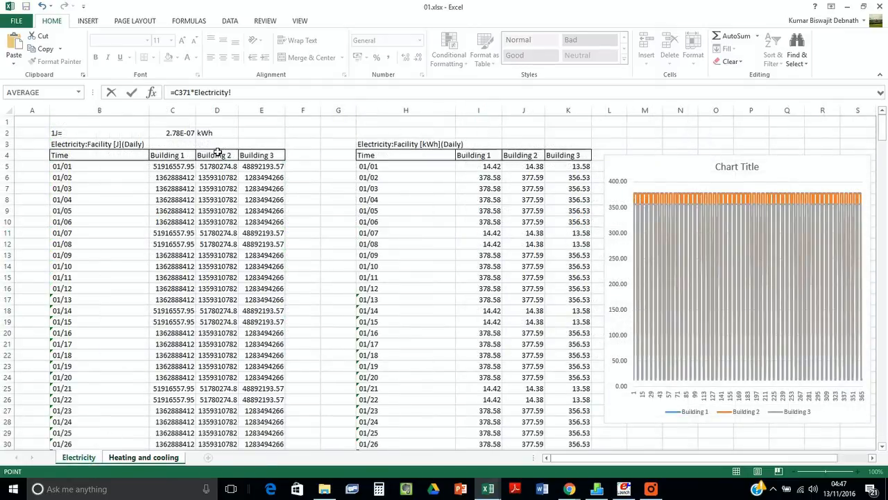
{"action": "left_click", "coordinate": [179, 134]}
{"action": "key", "text": "Return"}
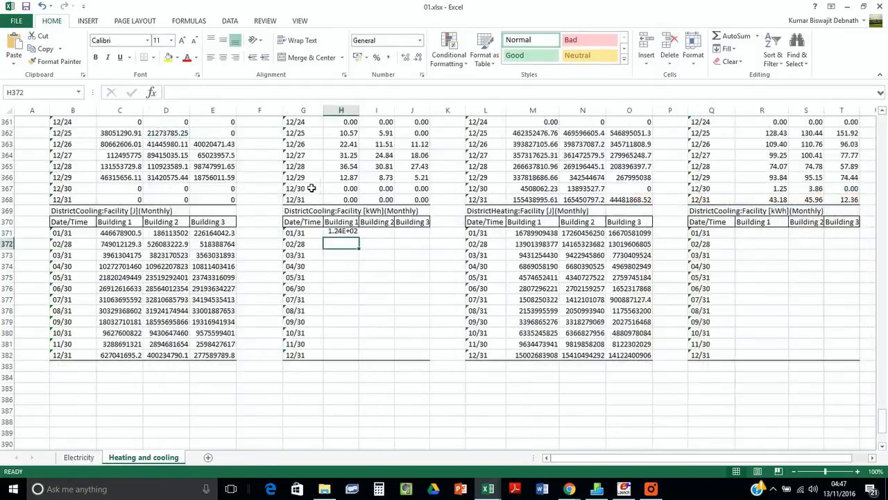
- Make the conversion factor reference in H371 absolute so the formula reads =C371*Electricity!$C$2
{"action": "left_click", "coordinate": [352, 234]}
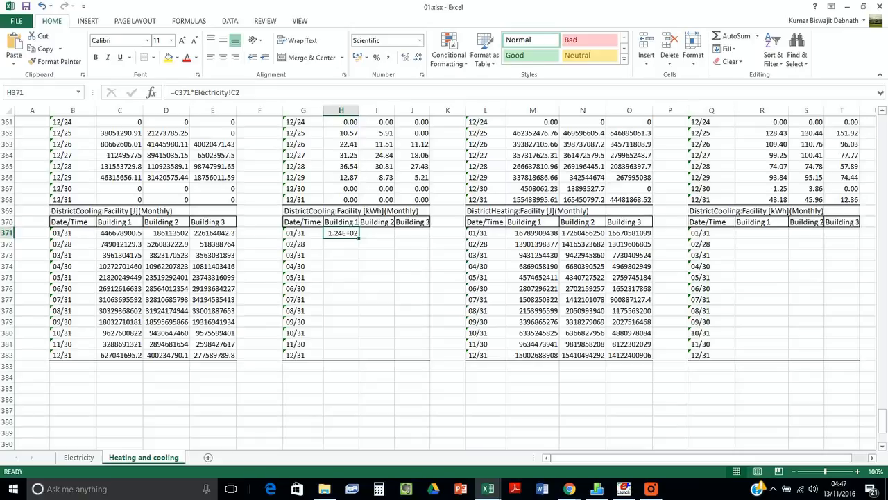
{"action": "left_click", "coordinate": [231, 92]}
{"action": "key", "text": "Right"}
{"action": "type", "text": "$"}
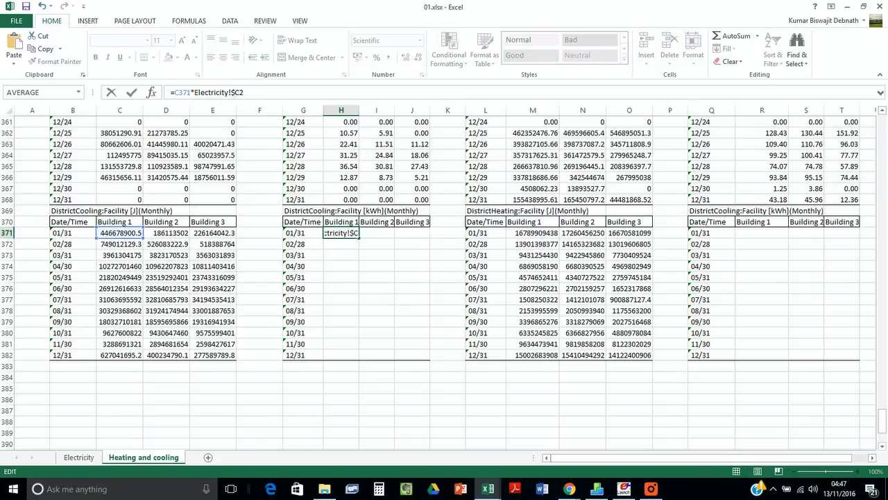
{"action": "key", "text": "Return"}
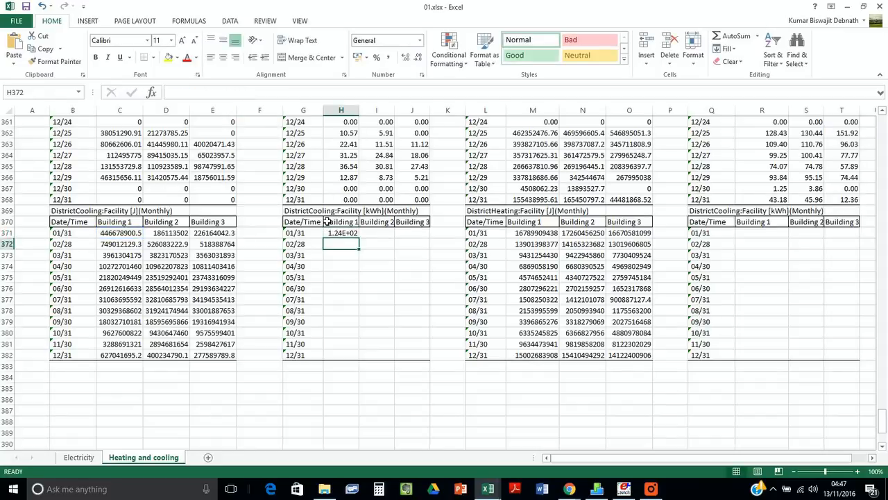
- Fill the H371 formula across all three buildings and months to J382, and format the range as Number
{"action": "left_click", "coordinate": [340, 236]}
{"action": "left_click_drag", "start_coordinate": [359, 239], "coordinate": [436, 367]}
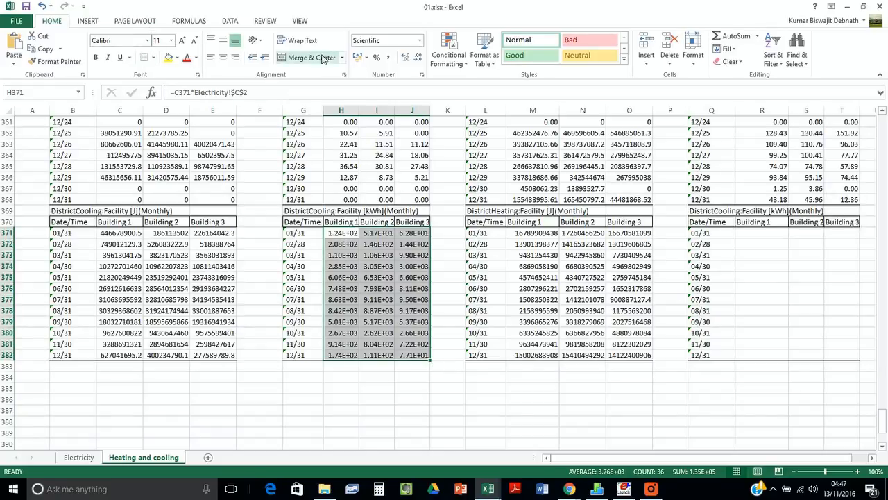
{"action": "left_click", "coordinate": [419, 43]}
{"action": "left_click", "coordinate": [415, 89]}
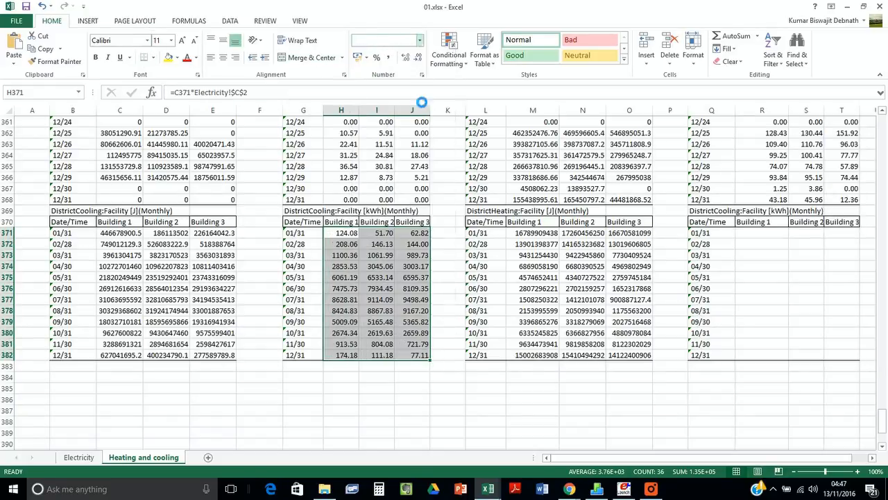
- Enter the formula =M371*Electricity!C2 in R371 to convert Building 1's January heating from J to kWh
{"action": "left_click", "coordinate": [748, 237]}
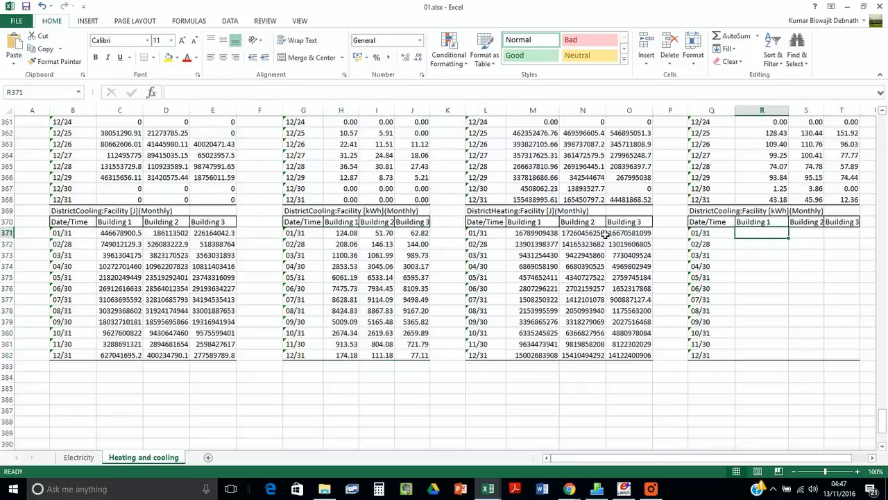
{"action": "type", "text": "="}
{"action": "left_click", "coordinate": [531, 234]}
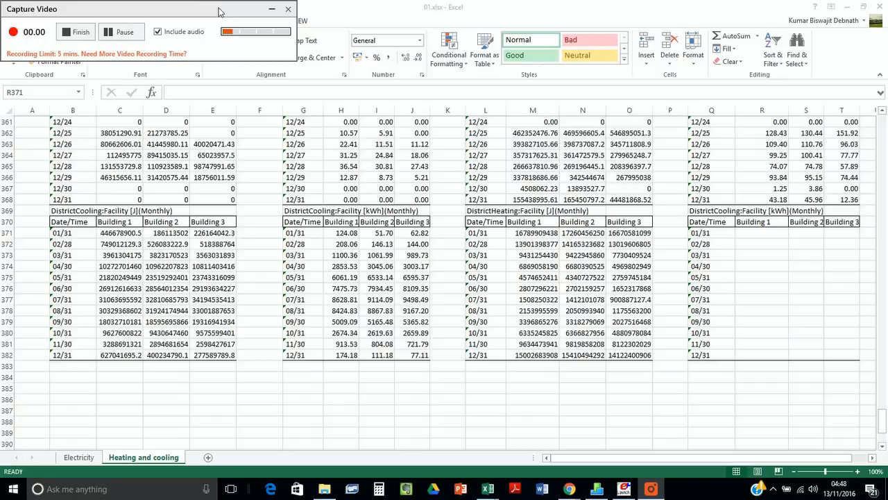
{"action": "left_click", "coordinate": [272, 10]}
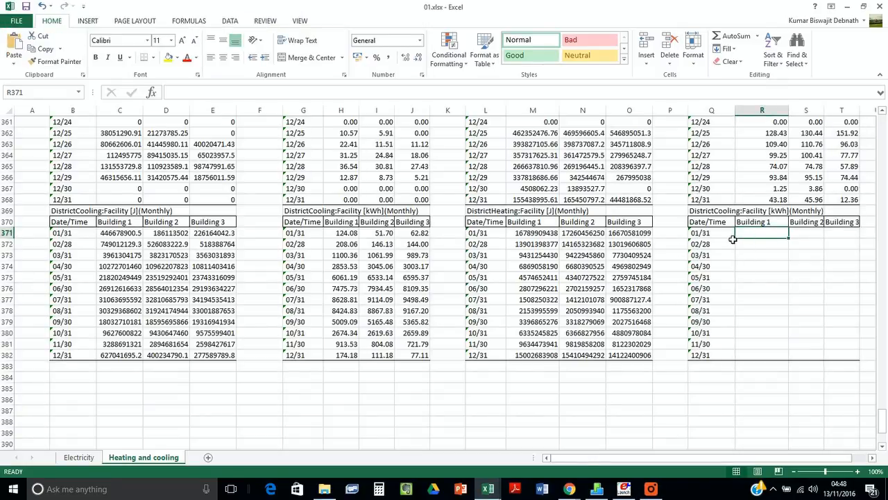
{"action": "type", "text": "="}
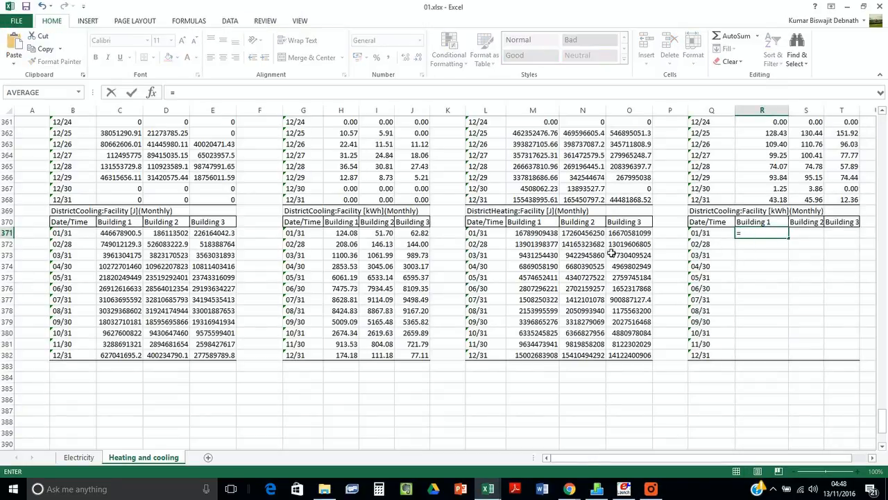
{"action": "left_click", "coordinate": [545, 235]}
{"action": "type", "text": "*"}
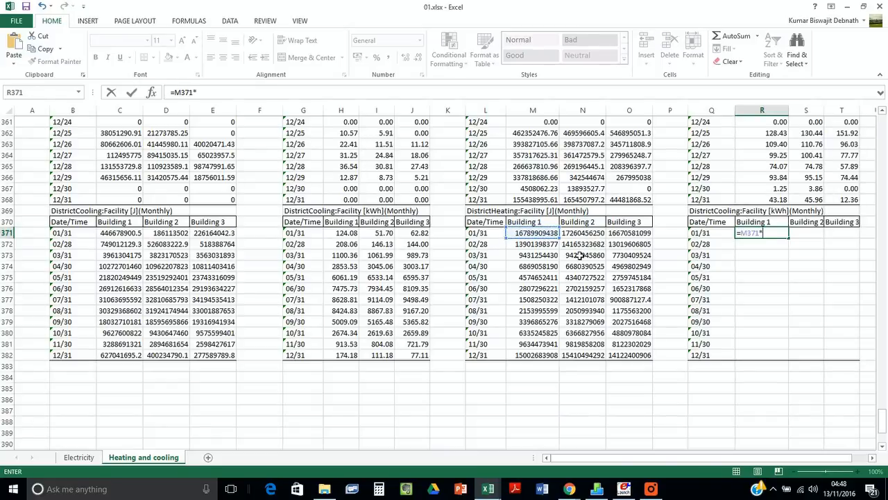
{"action": "left_click", "coordinate": [78, 456]}
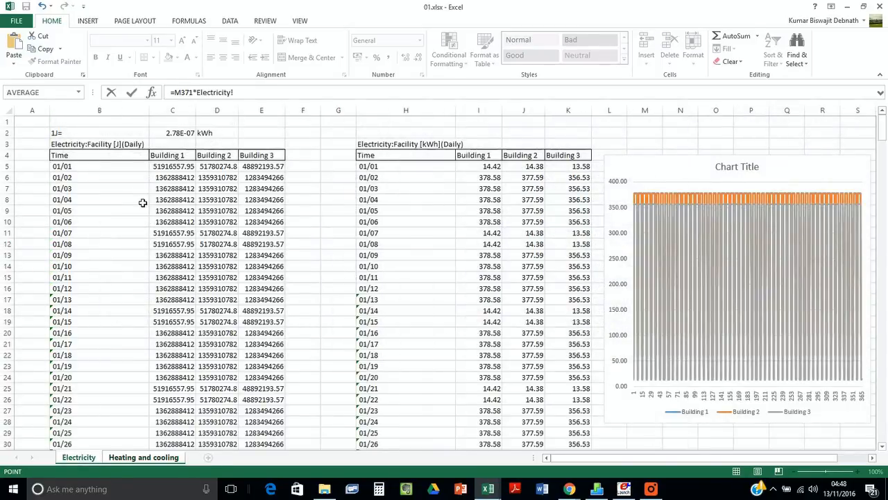
{"action": "left_click", "coordinate": [178, 133]}
{"action": "key", "text": "Return"}
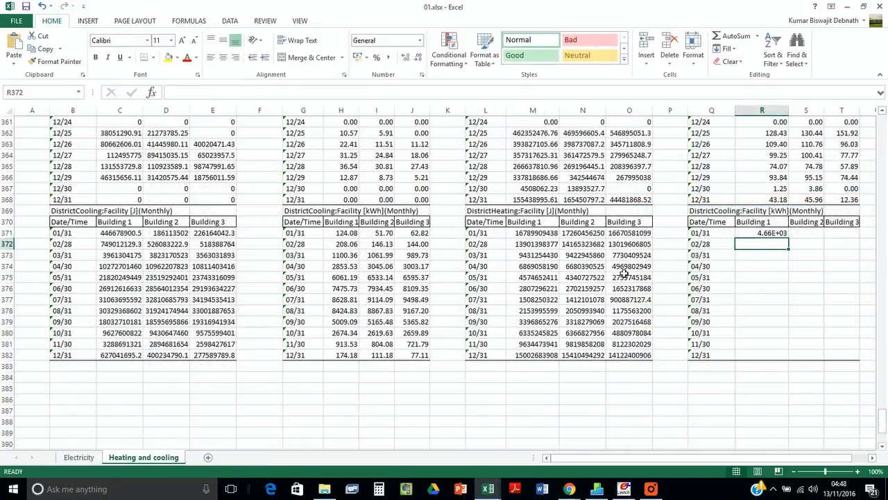
- Make the conversion factor reference in R371 absolute so the formula reads =M371*Electricity!$C$2
{"action": "left_click", "coordinate": [769, 235]}
{"action": "left_click", "coordinate": [218, 93]}
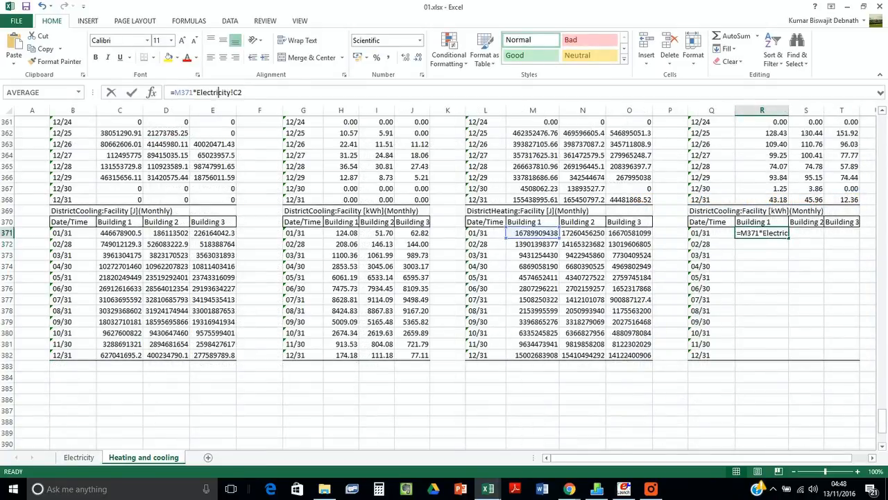
{"action": "left_click", "coordinate": [234, 93]}
{"action": "type", "text": "\""}
{"action": "key", "text": "BackSpace"}
{"action": "type", "text": "$C$"}
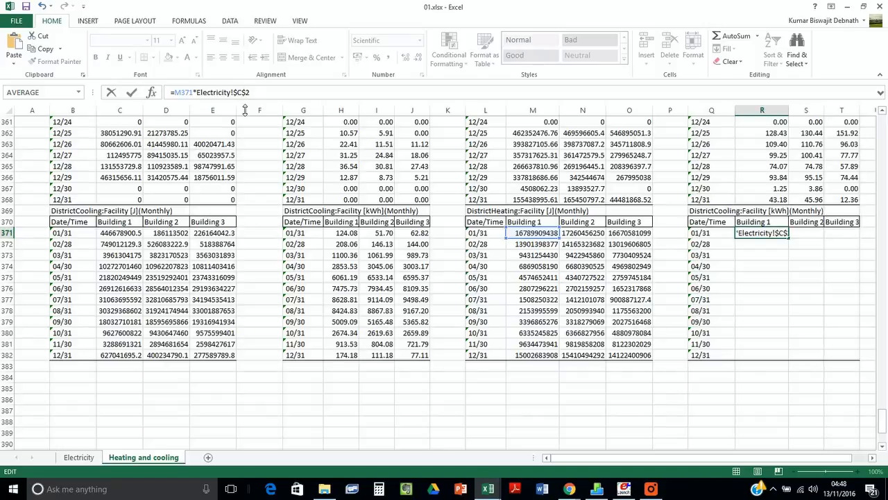
{"action": "key", "text": "Return"}
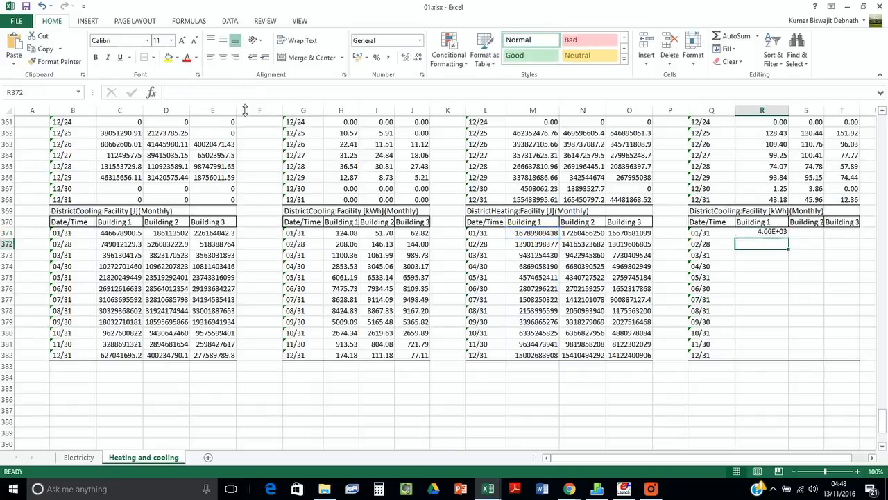
- Fill the R371 formula across all three buildings and months to T382, and set the range's number format to General
{"action": "left_click", "coordinate": [782, 236]}
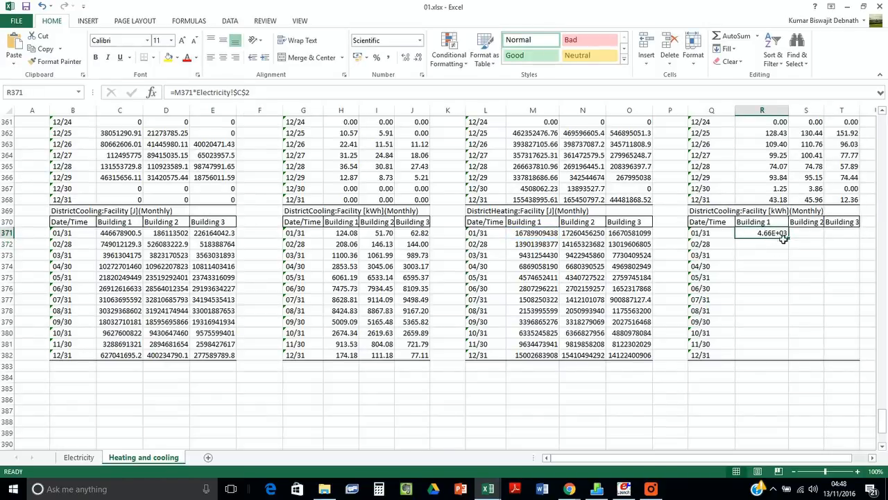
{"action": "mouse_move", "coordinate": [794, 241]}
{"action": "left_mouse_down"}
{"action": "mouse_move", "coordinate": [862, 243]}
{"action": "mouse_move", "coordinate": [866, 361]}
{"action": "left_mouse_up"}
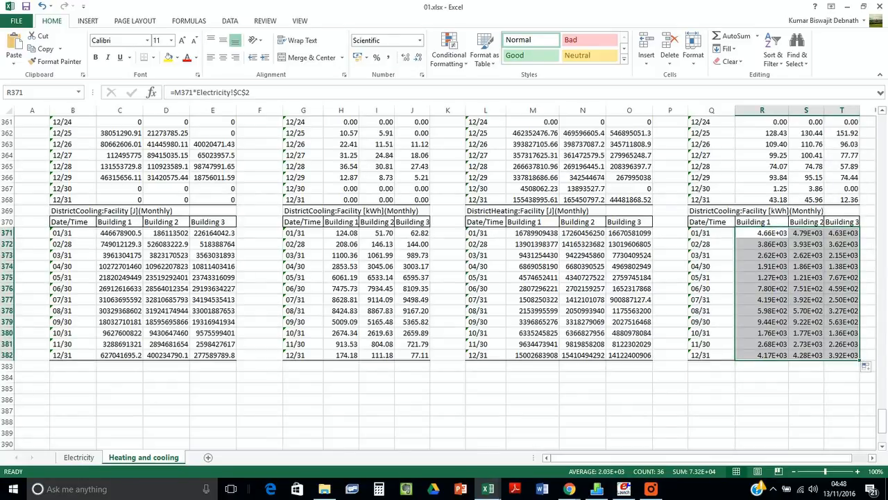
{"action": "left_click", "coordinate": [419, 40]}
{"action": "left_click", "coordinate": [400, 63]}
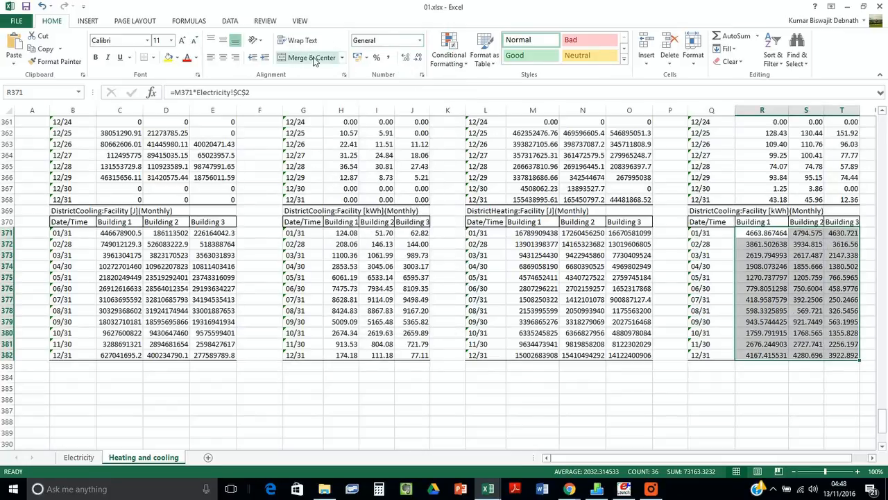
- Reduce the monthly heating kWh values in R371:T382 to two decimal places
{"action": "left_click", "coordinate": [418, 59]}
{"action": "left_click", "coordinate": [419, 58]}
{"action": "left_click", "coordinate": [418, 58]}
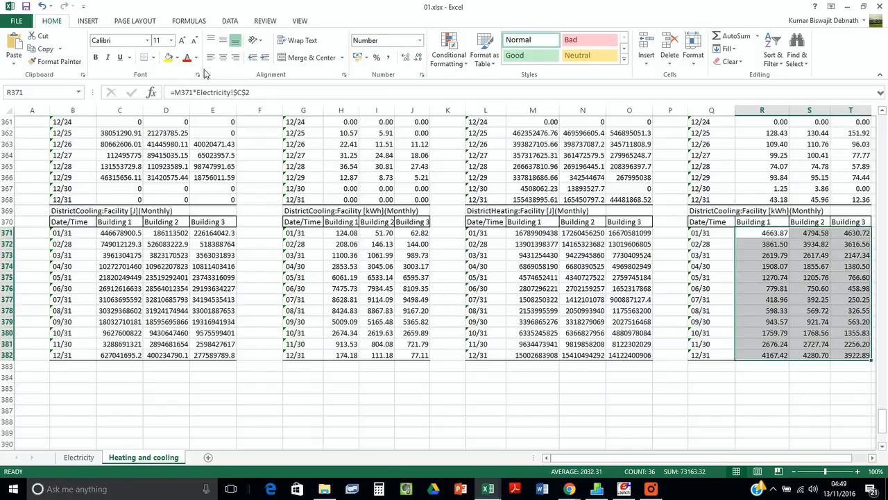
{"action": "left_click", "coordinate": [707, 324]}
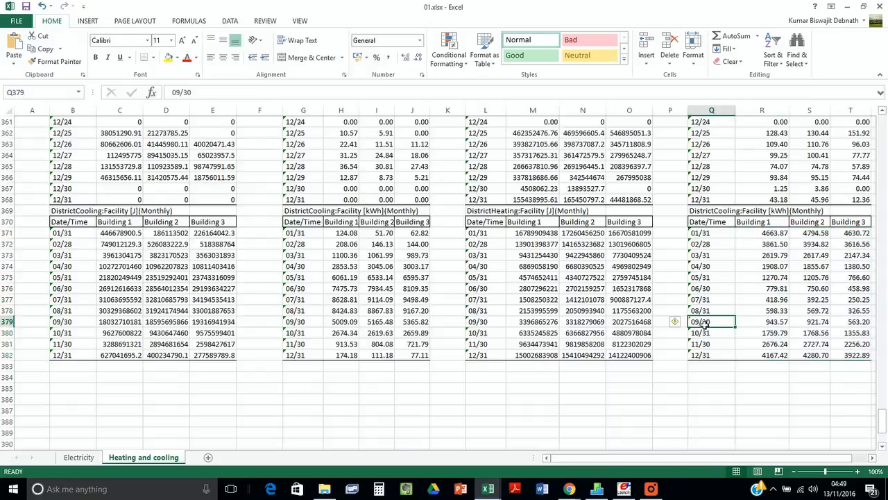
- Insert a clustered column chart of the monthly cooling kWh data in H370:J382 and place it over the lower rows of the cooling tables
{"action": "left_click_drag", "start_coordinate": [314, 227], "coordinate": [379, 332]}
{"action": "left_click_drag", "start_coordinate": [340, 223], "coordinate": [408, 359]}
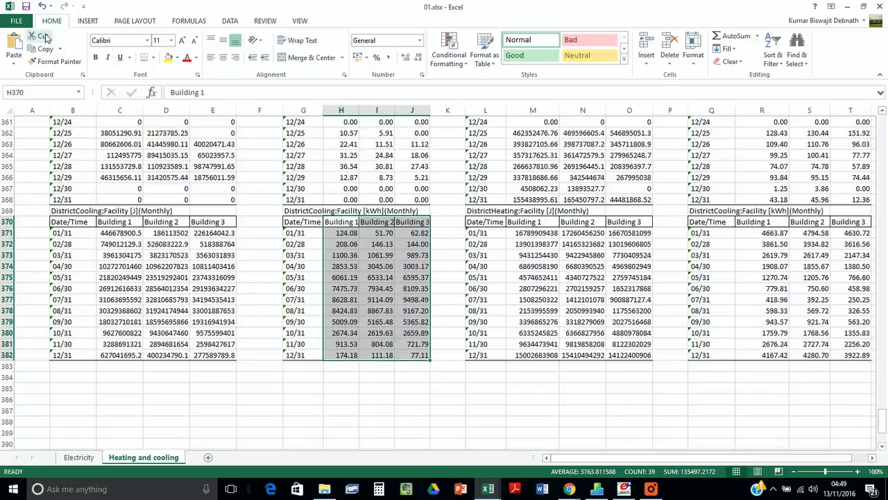
{"action": "left_click", "coordinate": [84, 23]}
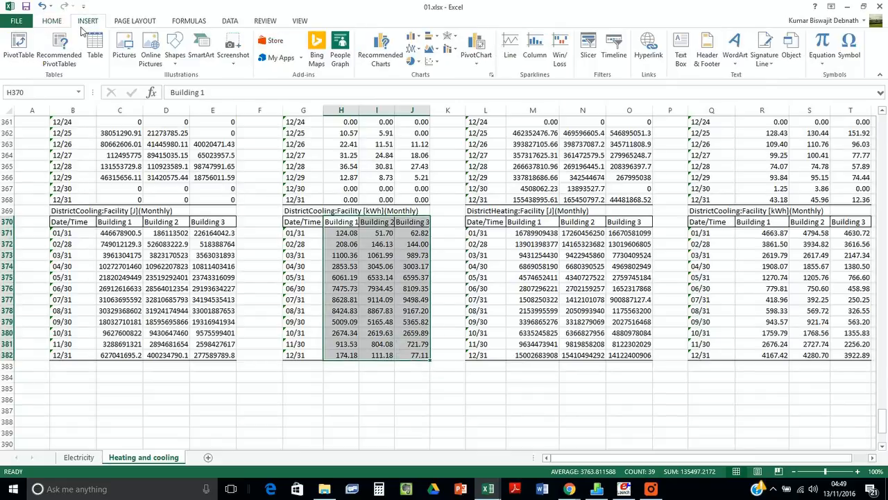
{"action": "left_click", "coordinate": [412, 36]}
{"action": "left_click", "coordinate": [426, 82]}
{"action": "left_click_drag", "start_coordinate": [580, 284], "coordinate": [342, 270]}
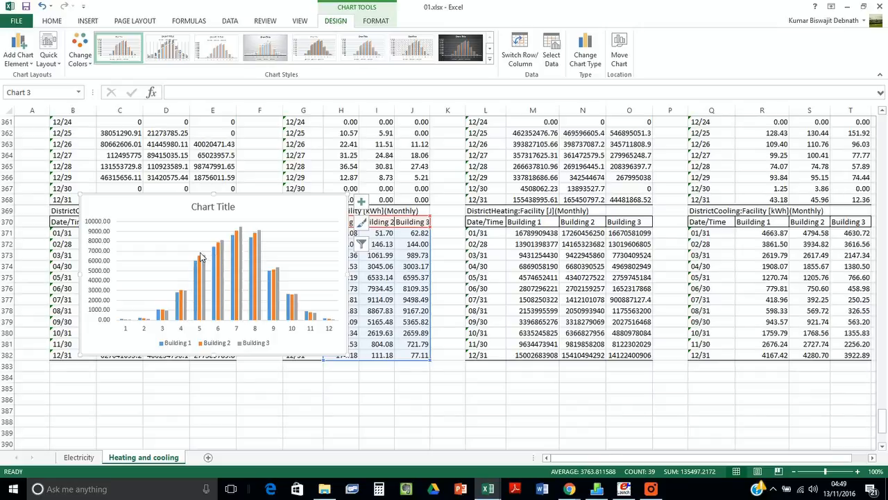
{"action": "mouse_move", "coordinate": [214, 261]}
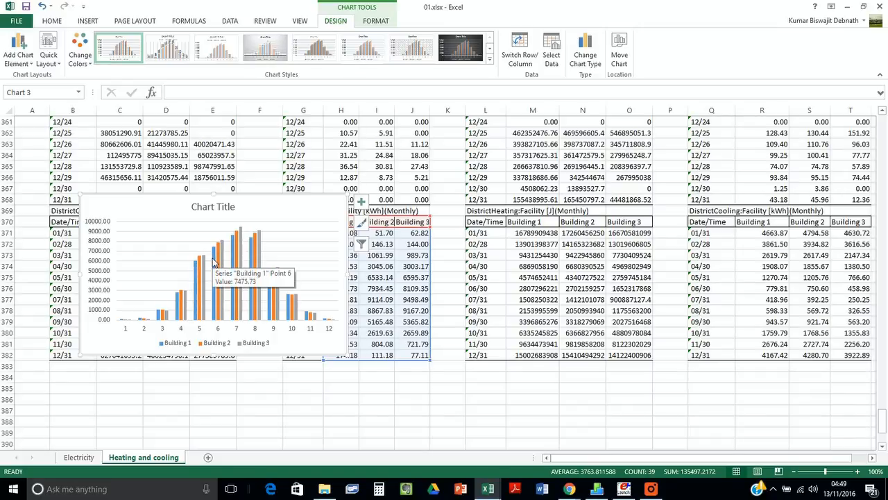
{"action": "left_click_drag", "start_coordinate": [248, 213], "coordinate": [345, 295]}
- Change the title of the monthly cooling chart to "Cooling"
{"action": "left_click", "coordinate": [314, 291]}
{"action": "left_click_drag", "start_coordinate": [290, 290], "coordinate": [366, 307]}
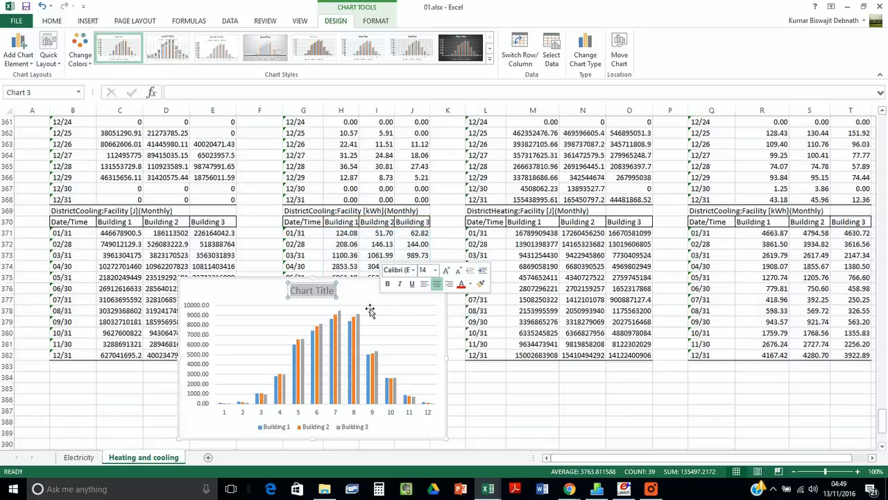
{"action": "type", "text": "d"}
{"action": "type", "text": "ling"}
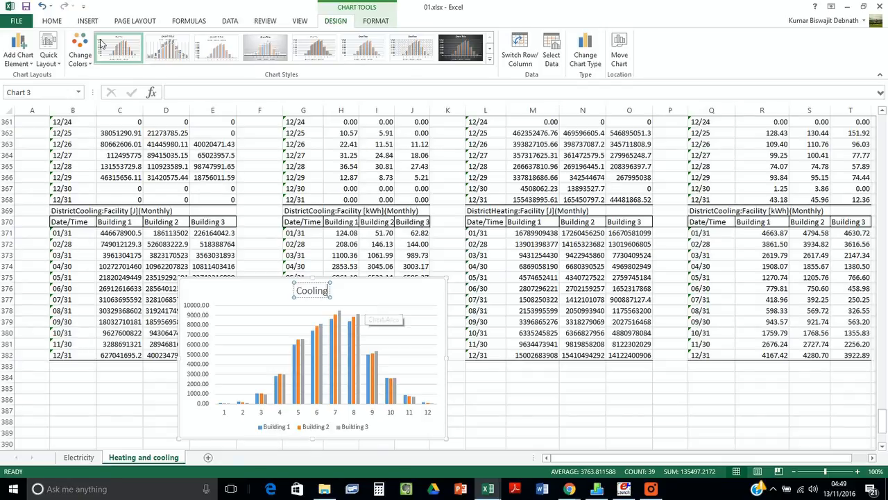
{"action": "left_click", "coordinate": [386, 288]}
- Insert a clustered column chart of the monthly heating kWh data in R370:T382 and place it beside the Cooling chart
{"action": "left_click_drag", "start_coordinate": [762, 222], "coordinate": [850, 355]}
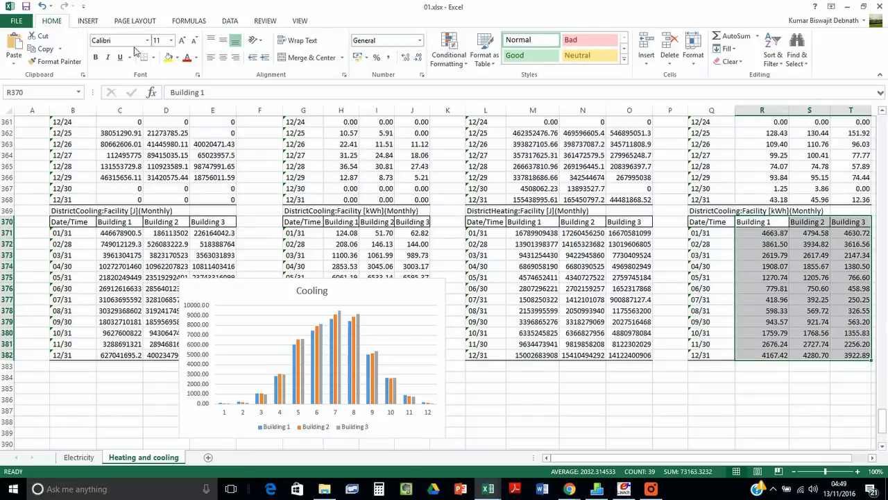
{"action": "left_click", "coordinate": [89, 22]}
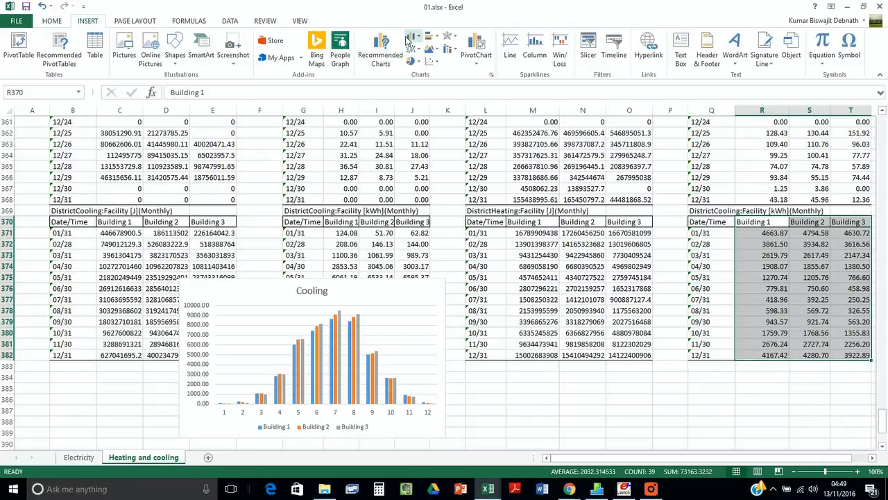
{"action": "left_click", "coordinate": [413, 38]}
{"action": "left_click", "coordinate": [421, 71]}
{"action": "mouse_move", "coordinate": [602, 222]}
{"action": "left_mouse_down"}
{"action": "mouse_move", "coordinate": [749, 319]}
{"action": "mouse_move", "coordinate": [722, 299]}
{"action": "mouse_move", "coordinate": [666, 287]}
{"action": "left_mouse_up"}
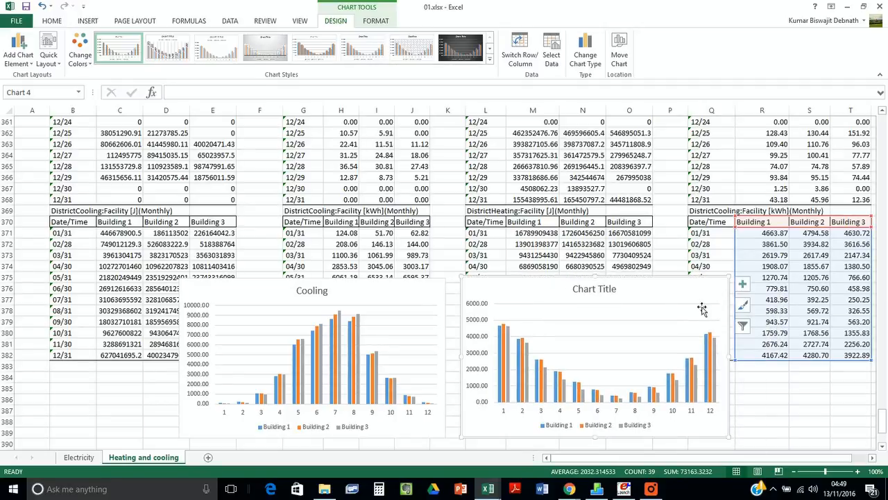
- Change the title of the monthly heating chart to "Heating"
{"action": "left_click", "coordinate": [594, 297]}
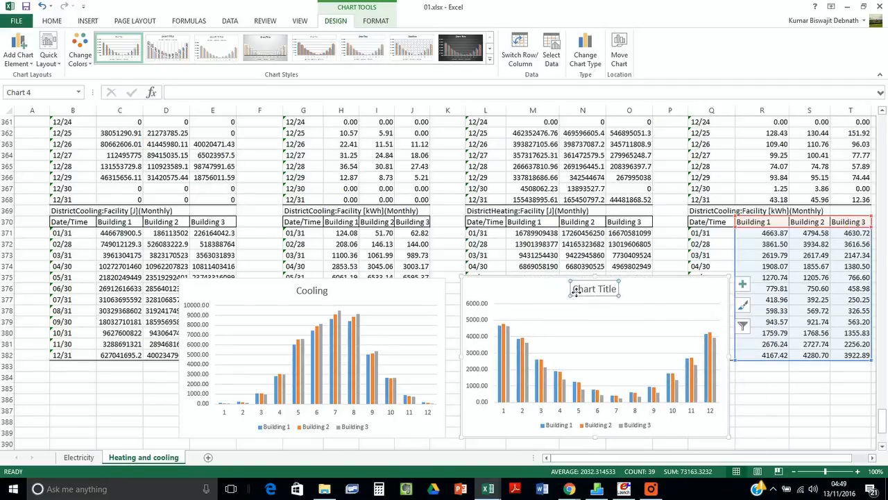
{"action": "left_click_drag", "start_coordinate": [573, 289], "coordinate": [630, 295]}
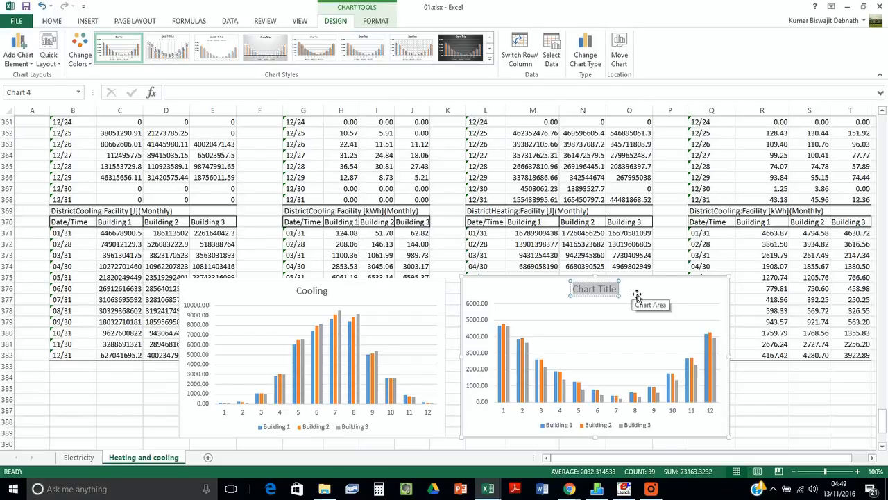
{"action": "key", "text": "BackSpace"}
{"action": "type", "text": "Heating"}
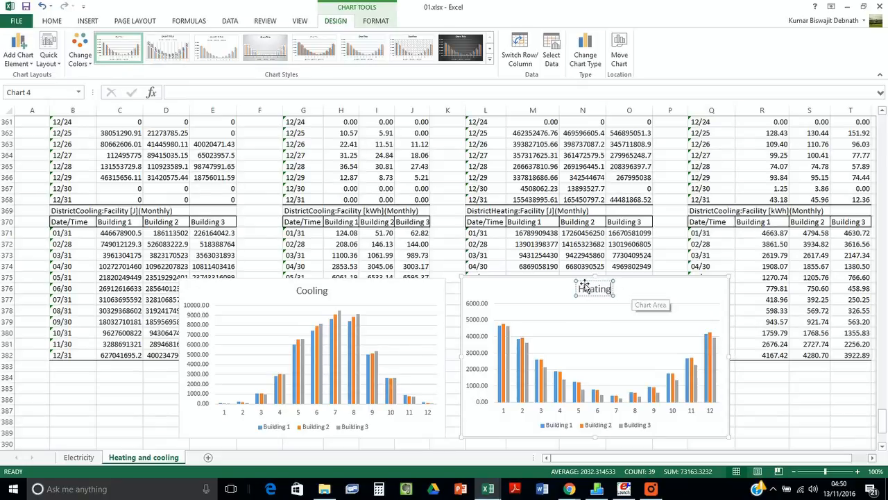
{"action": "left_click", "coordinate": [784, 399]}
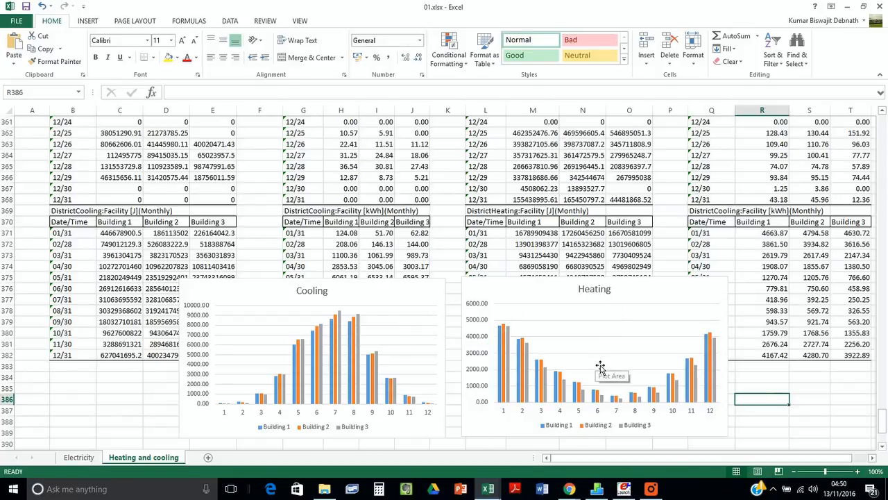
- Go to the end of the daily table on the Electricity sheet and select cell B371 below it
{"action": "left_click", "coordinate": [81, 458]}
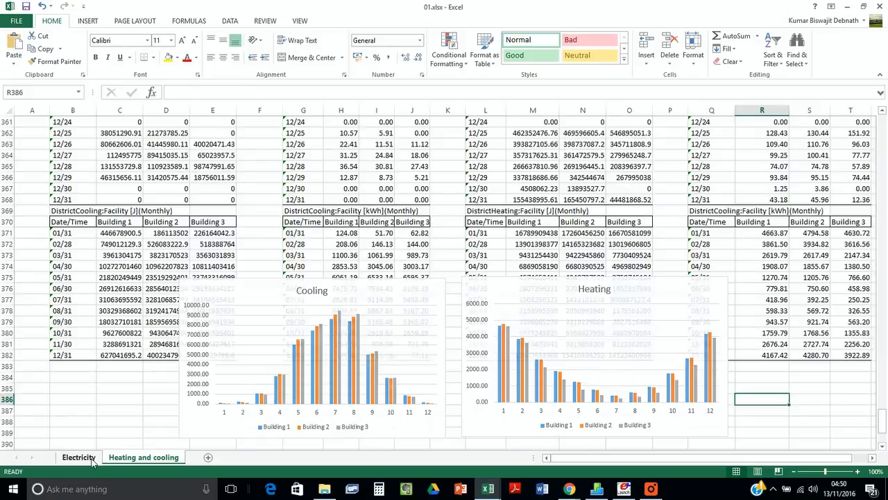
{"action": "scroll", "coordinate": [242, 301], "scroll_direction": "down", "scroll_amount": 20}
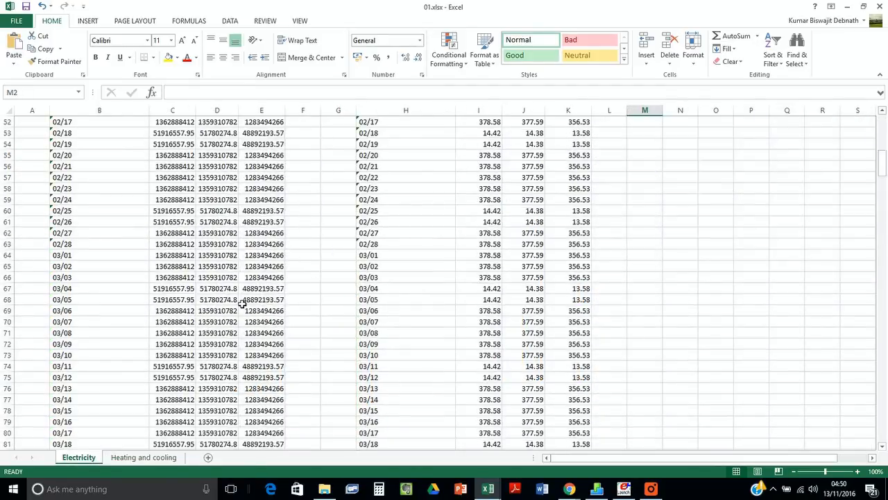
{"action": "scroll", "coordinate": [241, 311], "scroll_direction": "down", "scroll_amount": 20}
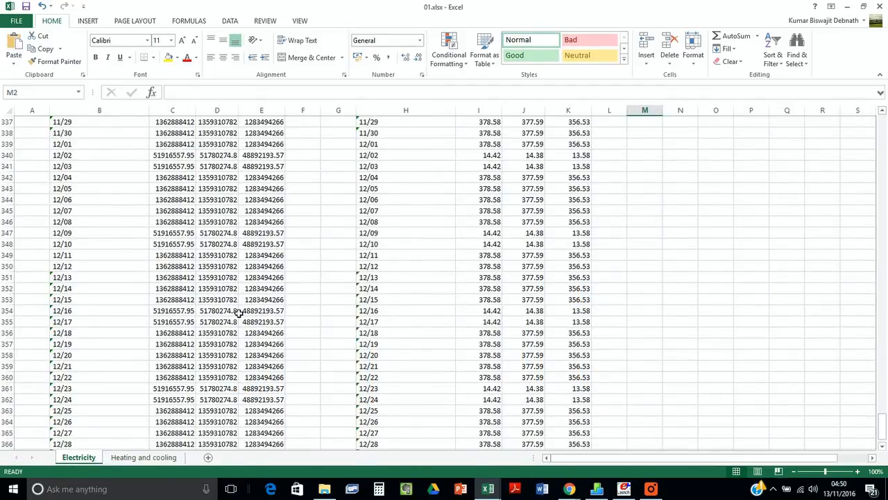
{"action": "scroll", "coordinate": [236, 315], "scroll_direction": "up", "scroll_amount": 19}
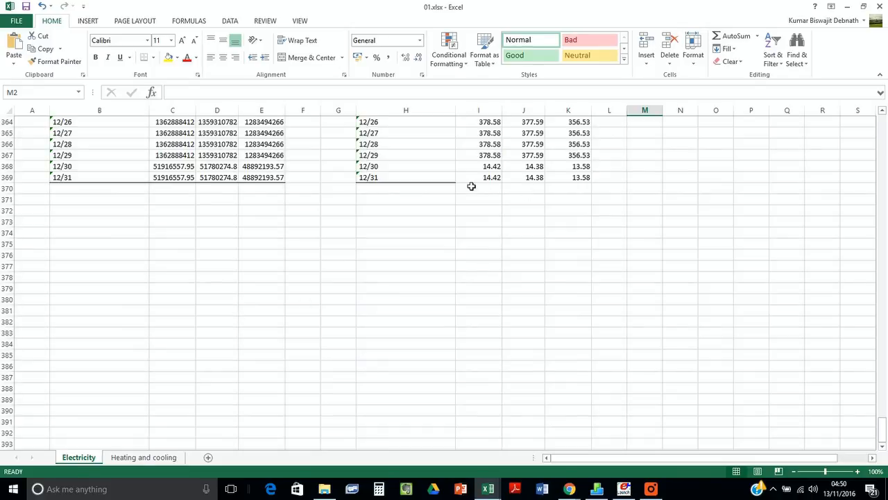
{"action": "left_click_drag", "start_coordinate": [479, 178], "coordinate": [569, 178]}
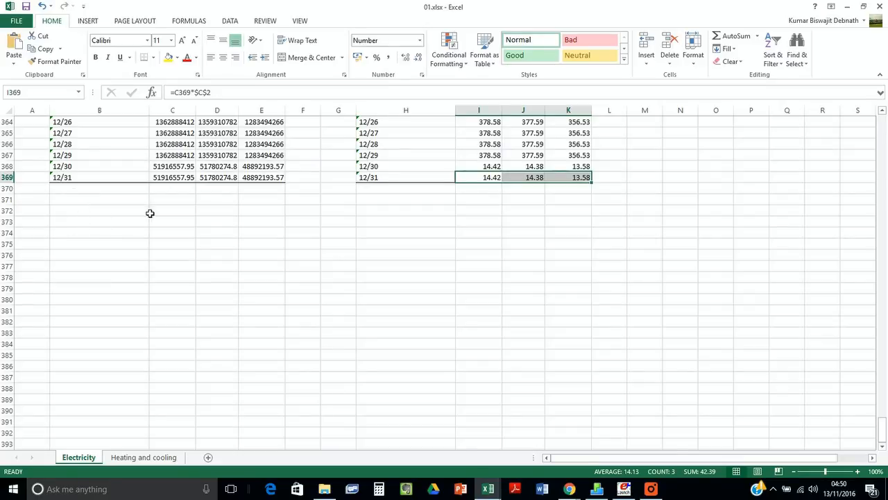
{"action": "left_click", "coordinate": [99, 201]}
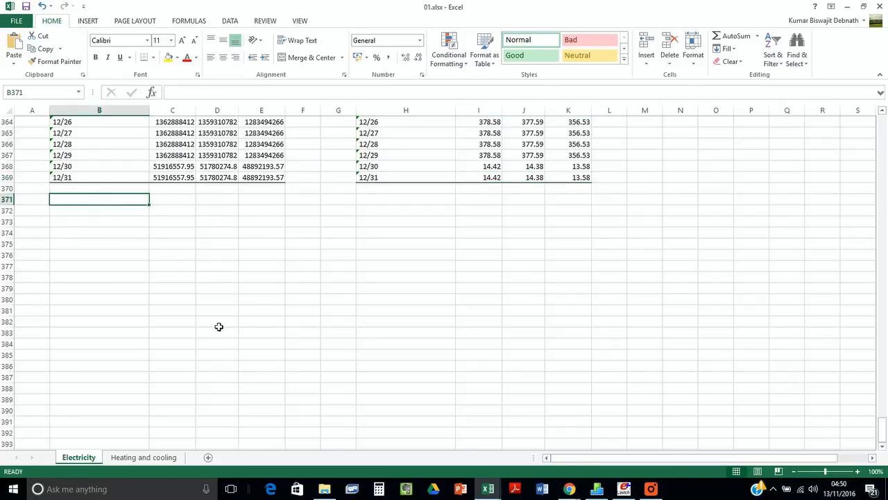
- Copy the twelve month-end dates from the Date/Time column of Building 01.csv into the Electricity sheet of 01.xlsx, starting at B371
{"action": "mouse_move", "coordinate": [488, 489]}
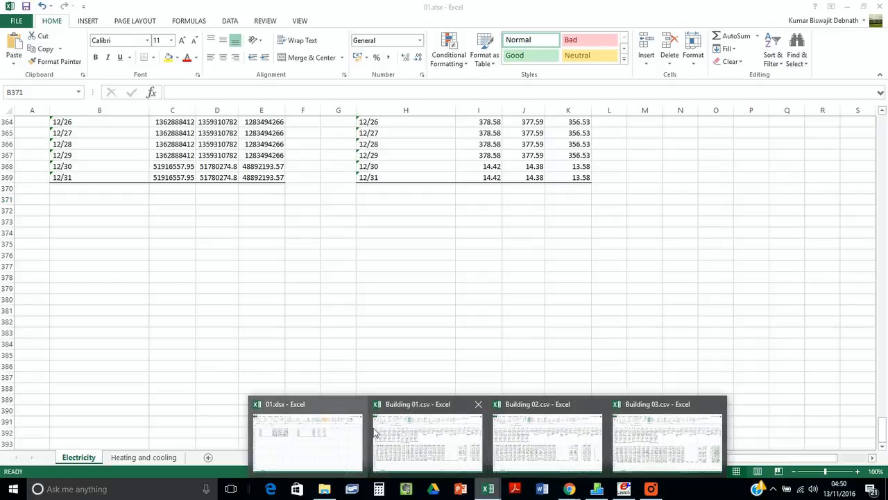
{"action": "left_click", "coordinate": [396, 422]}
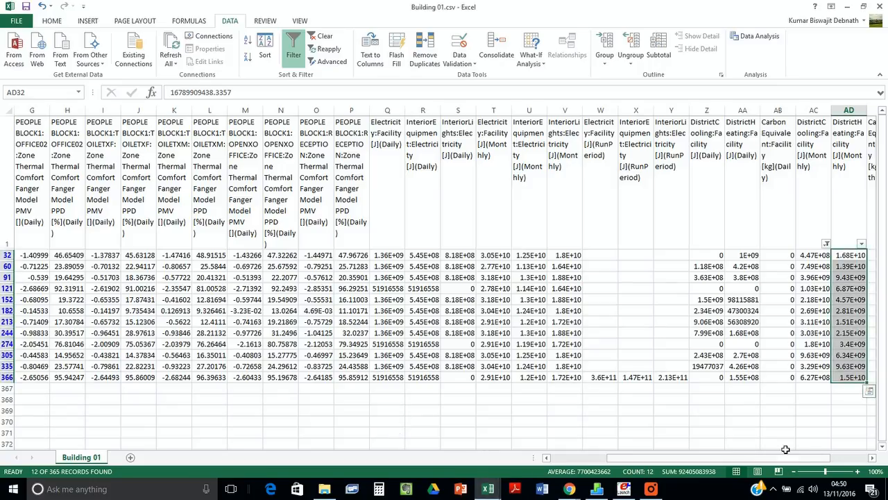
{"action": "left_click_drag", "start_coordinate": [765, 462], "coordinate": [617, 461]}
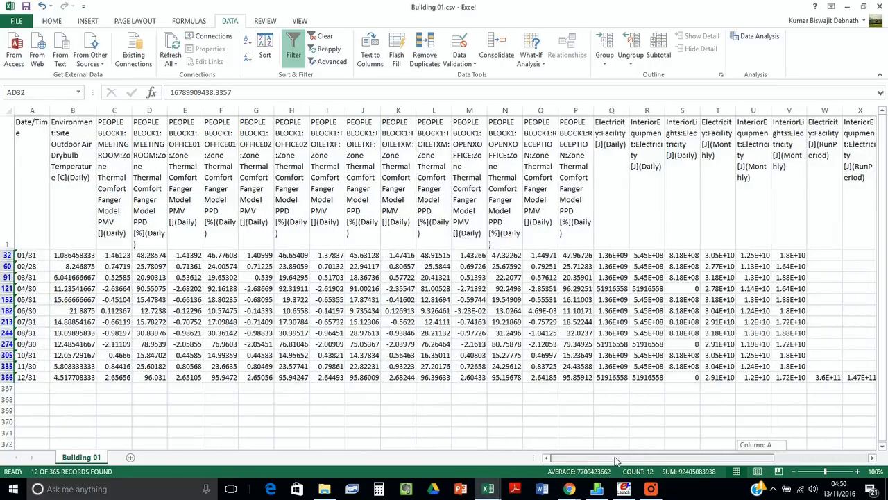
{"action": "left_click", "coordinate": [45, 258]}
{"action": "left_click_drag", "start_coordinate": [46, 259], "coordinate": [42, 379]}
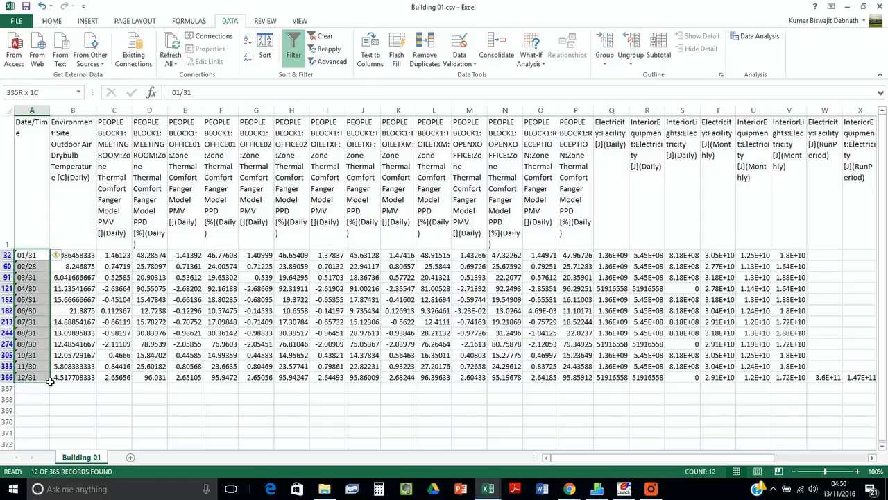
{"action": "key", "text": "ctrl+c"}
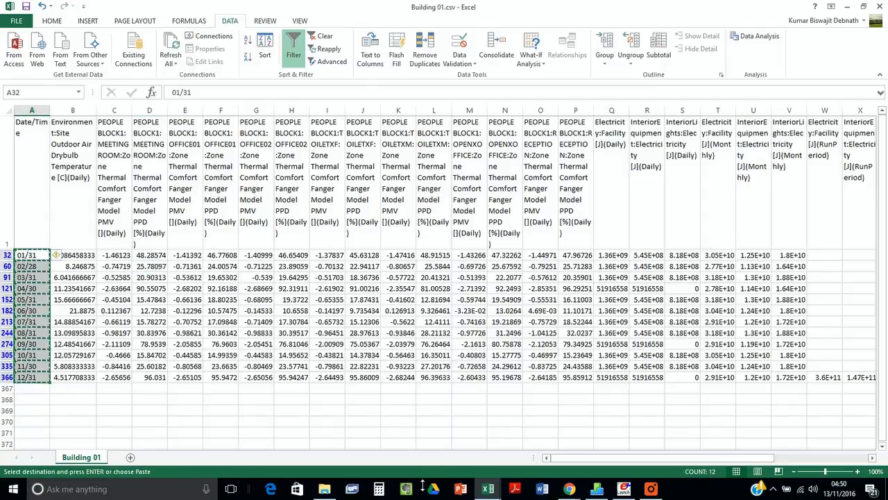
{"action": "left_click", "coordinate": [488, 489]}
{"action": "left_click", "coordinate": [315, 448]}
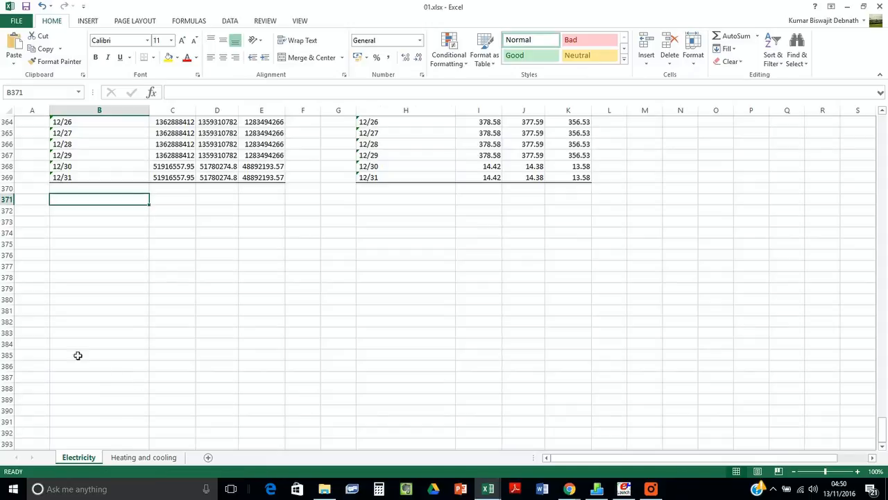
{"action": "key", "text": "ctrl+v"}
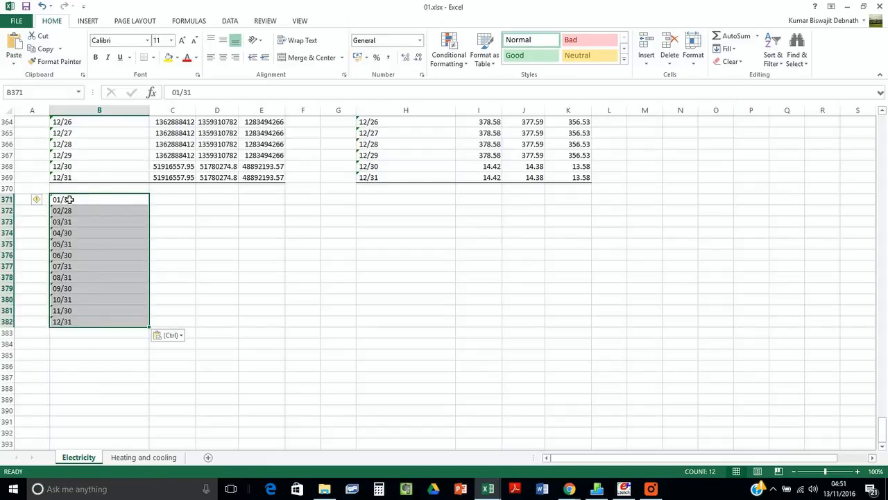
- Insert an empty row at row 371, above the pasted month-end dates
{"action": "left_click", "coordinate": [8, 199]}
{"action": "right_click", "coordinate": [8, 200]}
{"action": "left_click", "coordinate": [50, 280]}
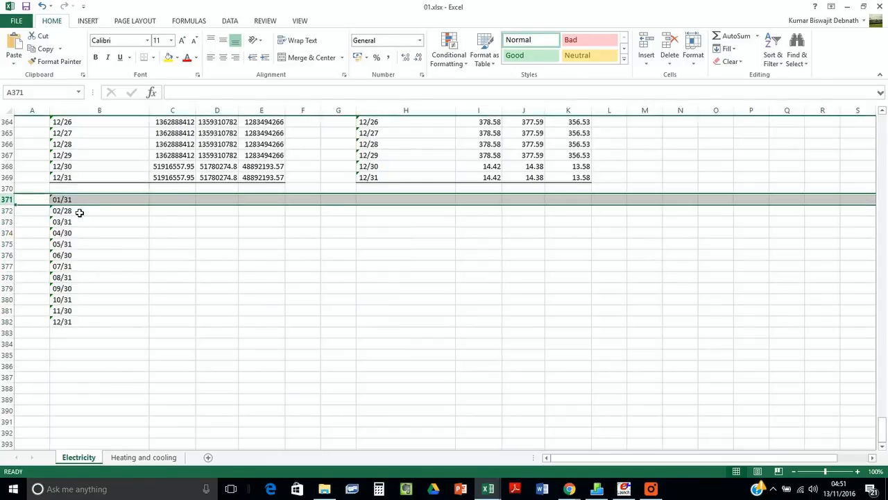
- Copy the Time and Building 1 to 3 headers from B4:E4 into B371:E371 above the month-end dates
{"action": "left_click", "coordinate": [83, 200]}
{"action": "scroll", "coordinate": [119, 229], "scroll_direction": "up", "scroll_amount": 20}
{"action": "scroll", "coordinate": [120, 228], "scroll_direction": "up", "scroll_amount": 20}
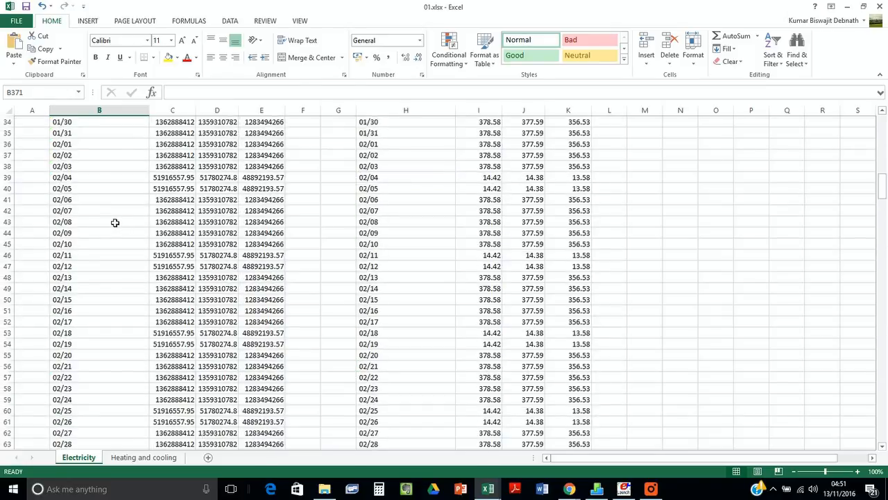
{"action": "left_click_drag", "start_coordinate": [62, 144], "coordinate": [256, 155]}
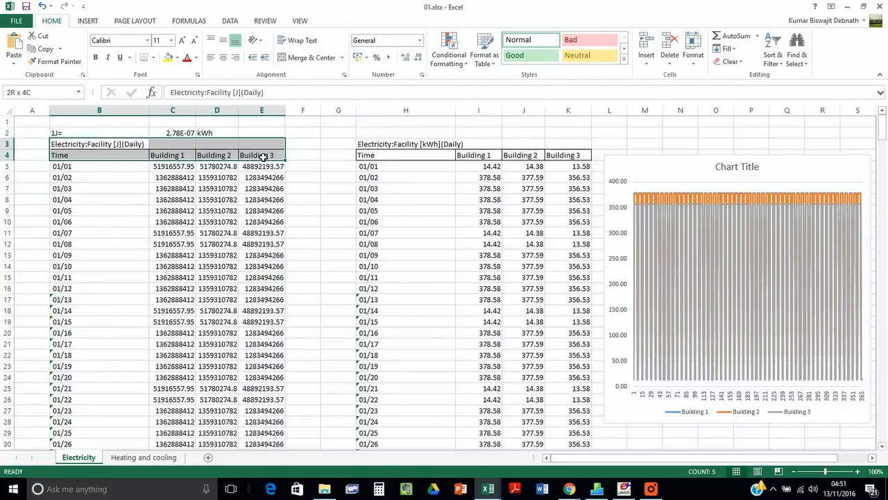
{"action": "left_click_drag", "start_coordinate": [123, 160], "coordinate": [258, 159]}
{"action": "key", "text": "ctrl+c"}
{"action": "scroll", "coordinate": [374, 253], "scroll_direction": "down", "scroll_amount": 20}
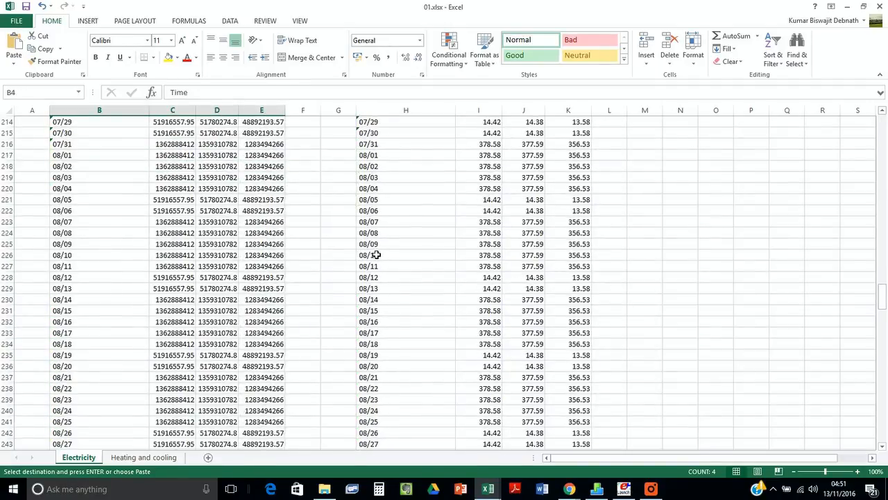
{"action": "scroll", "coordinate": [374, 250], "scroll_direction": "down", "scroll_amount": 20}
{"action": "scroll", "coordinate": [374, 249], "scroll_direction": "up", "scroll_amount": 20}
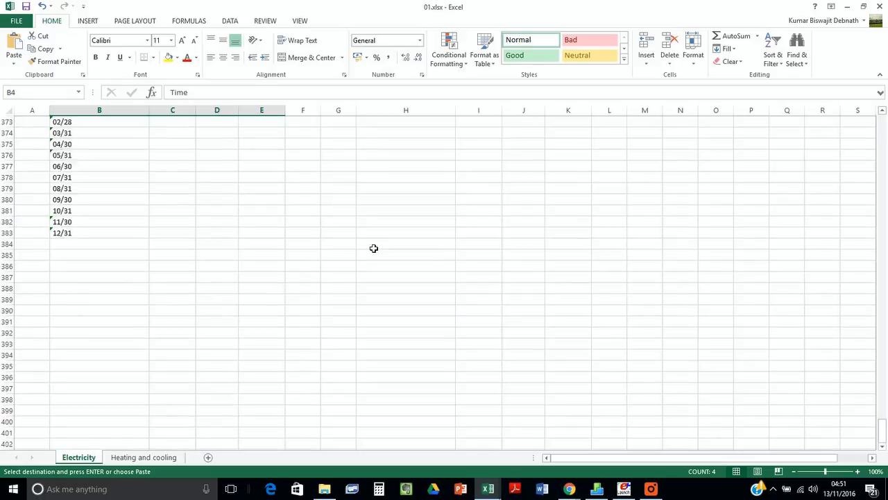
{"action": "left_click", "coordinate": [79, 200]}
{"action": "key", "text": "ctrl+v"}
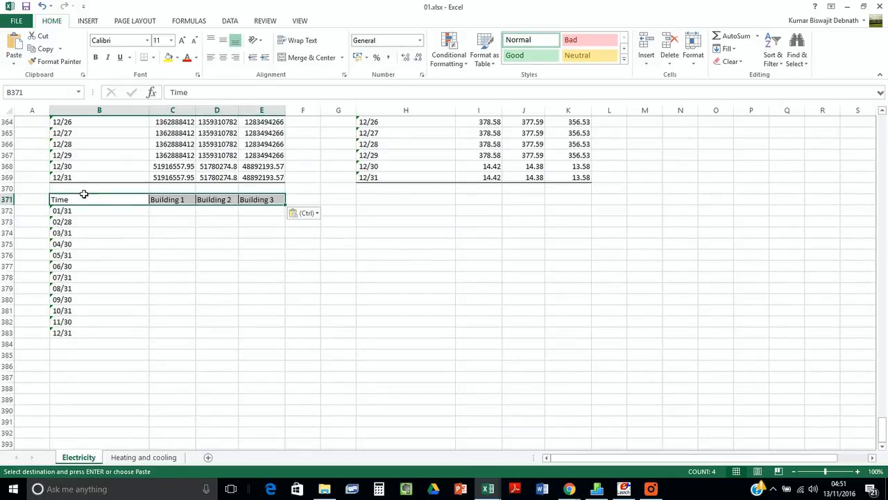
{"action": "left_click", "coordinate": [80, 191]}
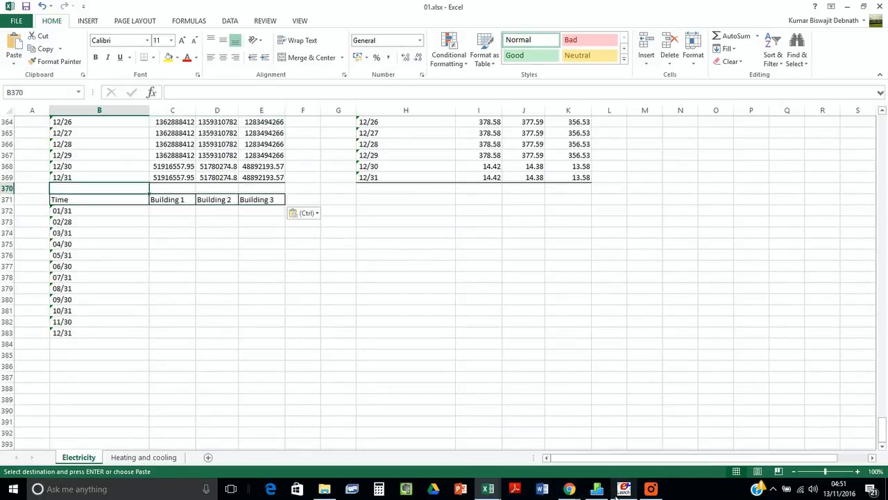
- Copy the header text Electricity:Facility [J](Monthly) from Building 01.csv into cell B370 of the Electricity sheet in 01.xlsx
{"action": "left_click", "coordinate": [488, 492]}
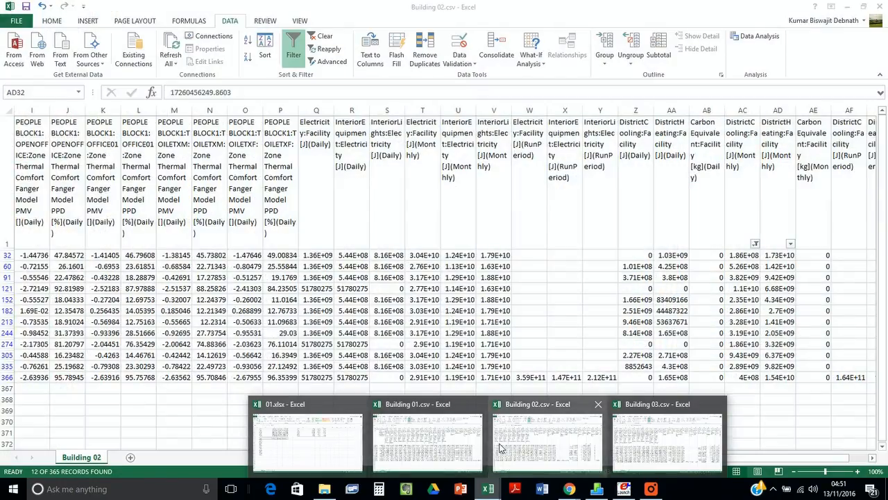
{"action": "left_click", "coordinate": [423, 441]}
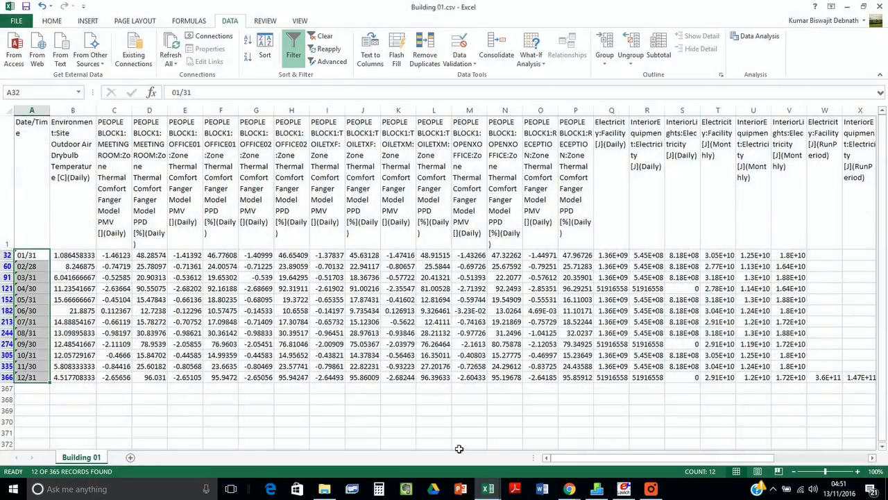
{"action": "left_click", "coordinate": [627, 180]}
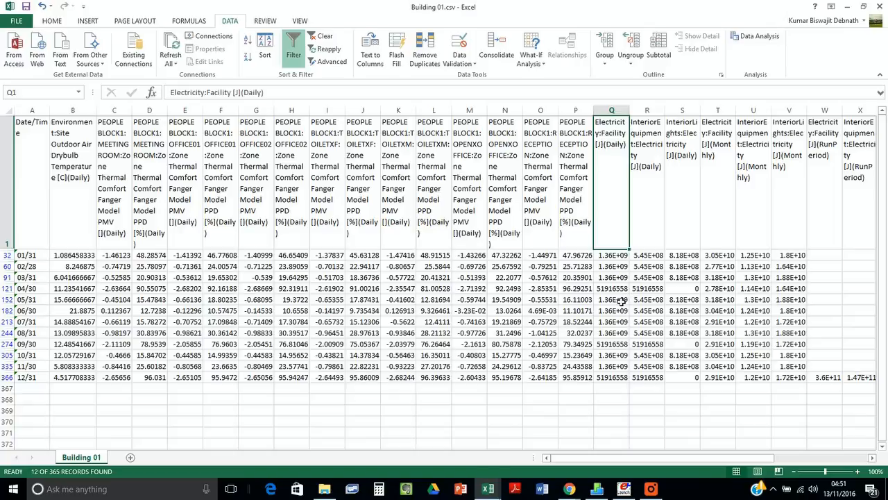
{"action": "left_click_drag", "start_coordinate": [643, 458], "coordinate": [698, 462]}
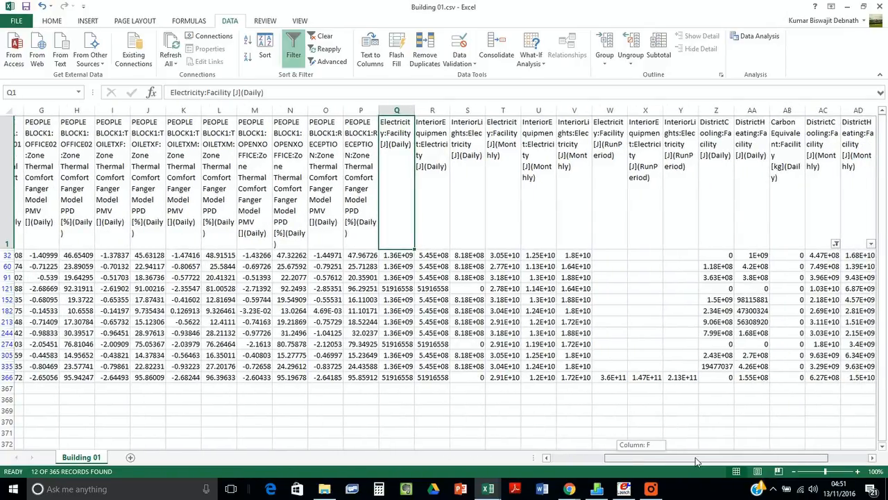
{"action": "left_click_drag", "start_coordinate": [695, 461], "coordinate": [698, 461]}
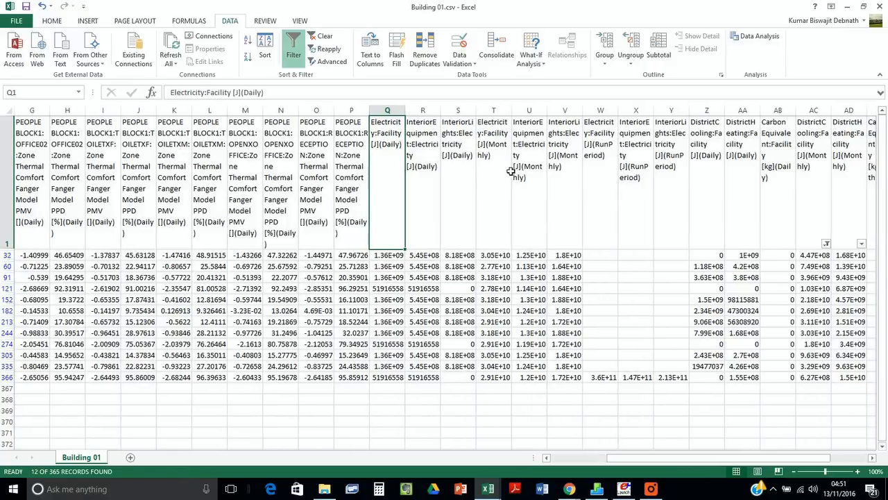
{"action": "left_click", "coordinate": [510, 170]}
{"action": "left_click_drag", "start_coordinate": [501, 264], "coordinate": [505, 373]}
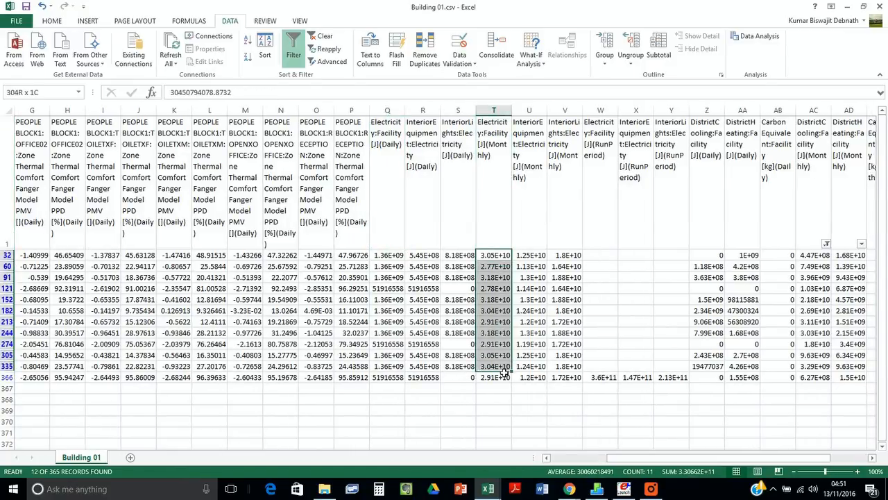
{"action": "left_click", "coordinate": [512, 174]}
{"action": "left_click_drag", "start_coordinate": [277, 92], "coordinate": [167, 92]}
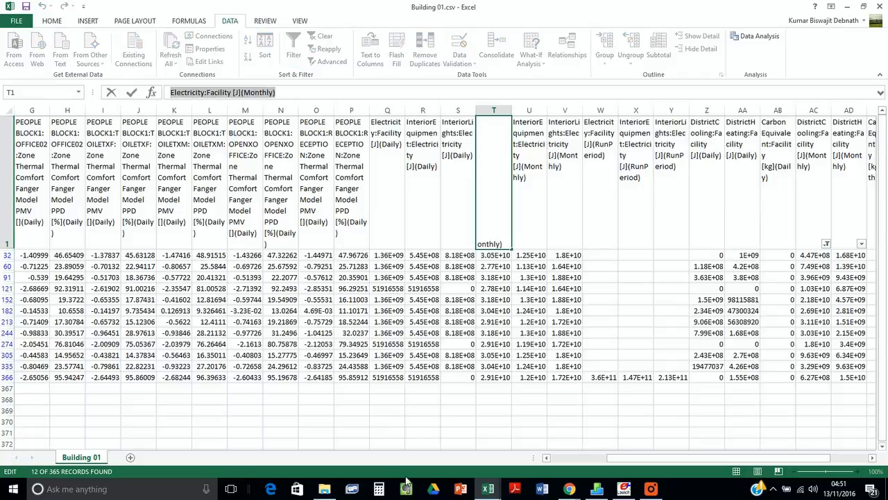
{"action": "mouse_move", "coordinate": [488, 488]}
{"action": "left_click", "coordinate": [312, 437]}
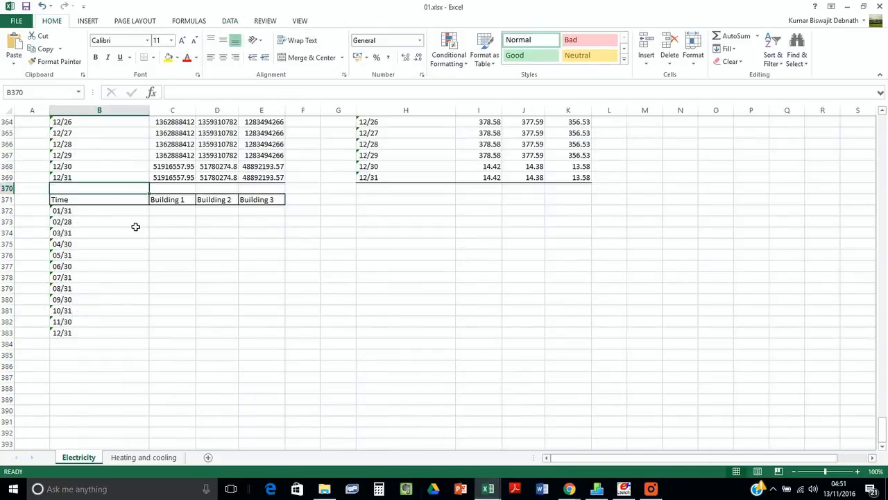
{"action": "key", "text": "ctrl+v"}
- Copy the twelve Electricity:Facility monthly values from Building 01.csv into the Building 1 column of 01.xlsx, starting at C372
{"action": "left_click", "coordinate": [172, 213]}
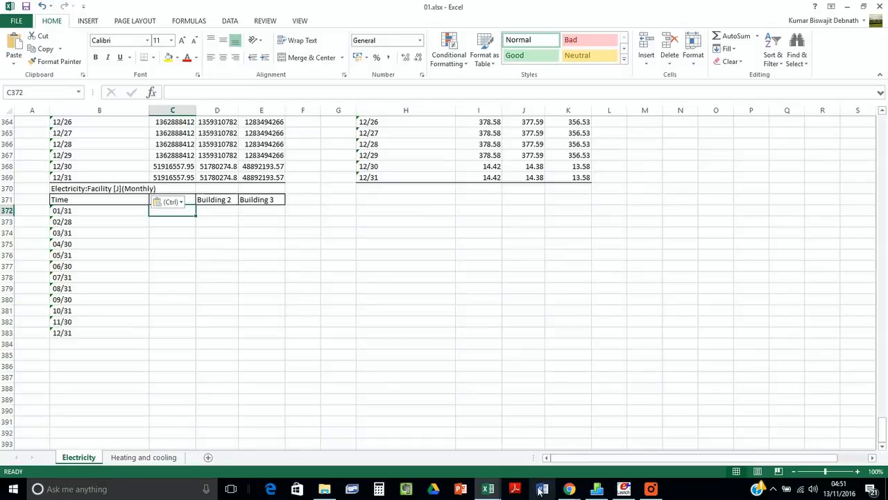
{"action": "mouse_move", "coordinate": [490, 491]}
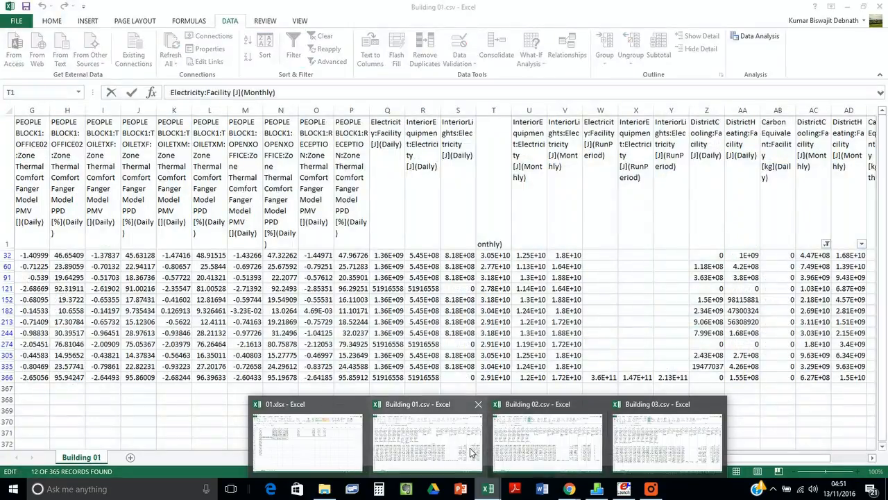
{"action": "left_click", "coordinate": [474, 451]}
{"action": "left_click_drag", "start_coordinate": [489, 255], "coordinate": [489, 378]}
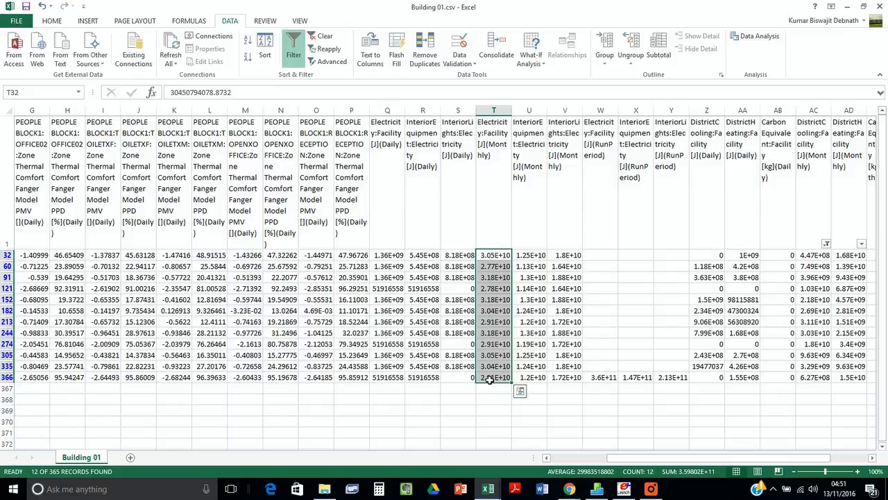
{"action": "key", "text": "ctrl+c"}
{"action": "mouse_move", "coordinate": [488, 489]}
{"action": "left_click", "coordinate": [312, 436]}
{"action": "key", "text": "ctrl+v"}
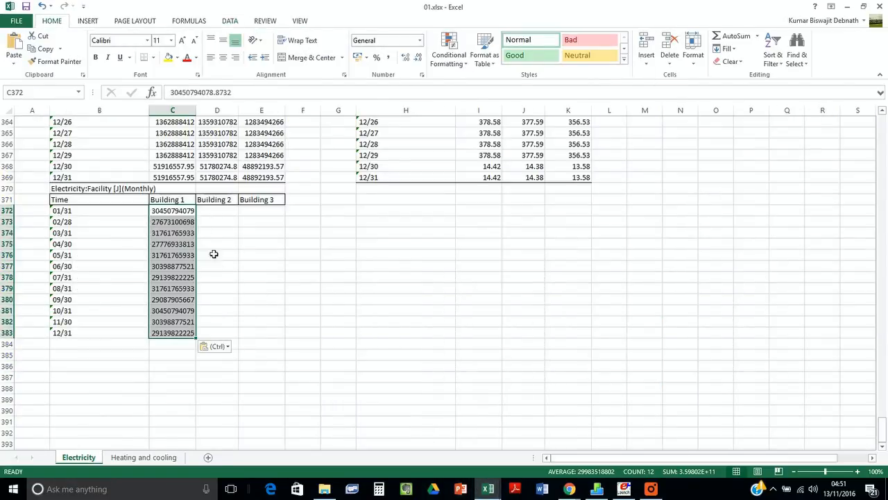
- Copy the twelve Electricity:Facility monthly values from Building 02.csv into 01.xlsx starting at D372, and autofit column D
{"action": "left_click", "coordinate": [215, 211]}
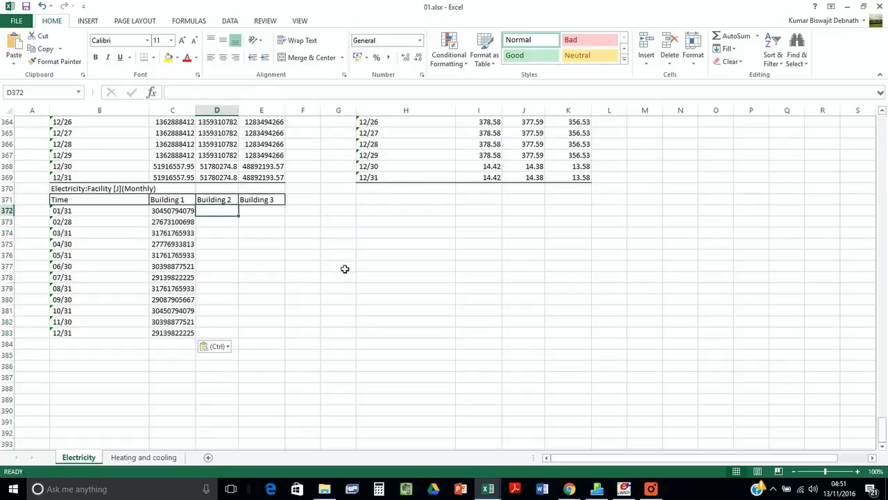
{"action": "mouse_move", "coordinate": [487, 489]}
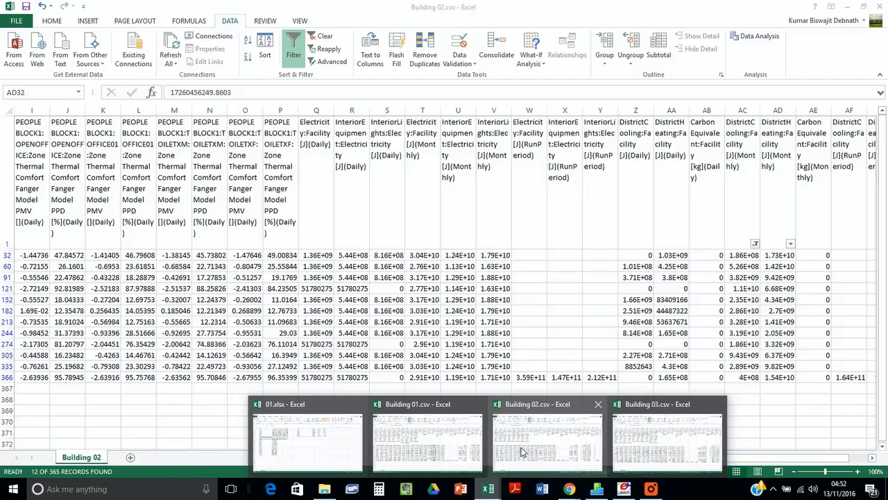
{"action": "left_click", "coordinate": [525, 450]}
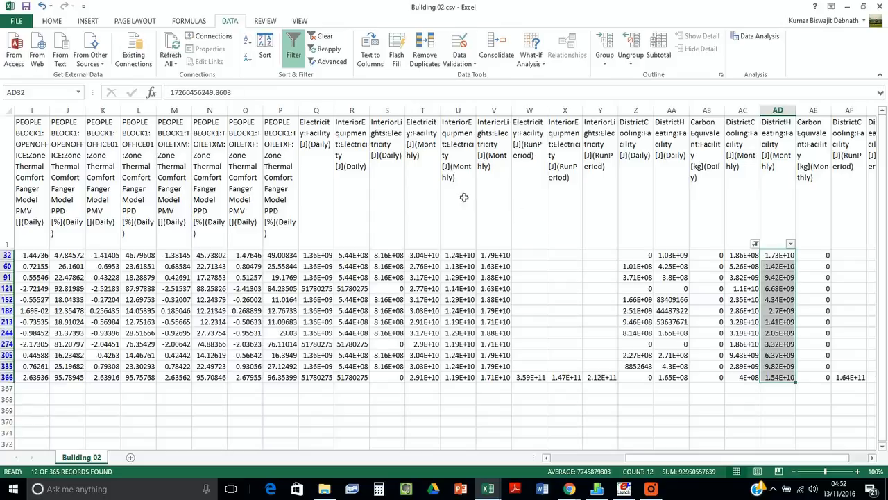
{"action": "left_click_drag", "start_coordinate": [424, 259], "coordinate": [420, 378]}
{"action": "key", "text": "ctrl+c"}
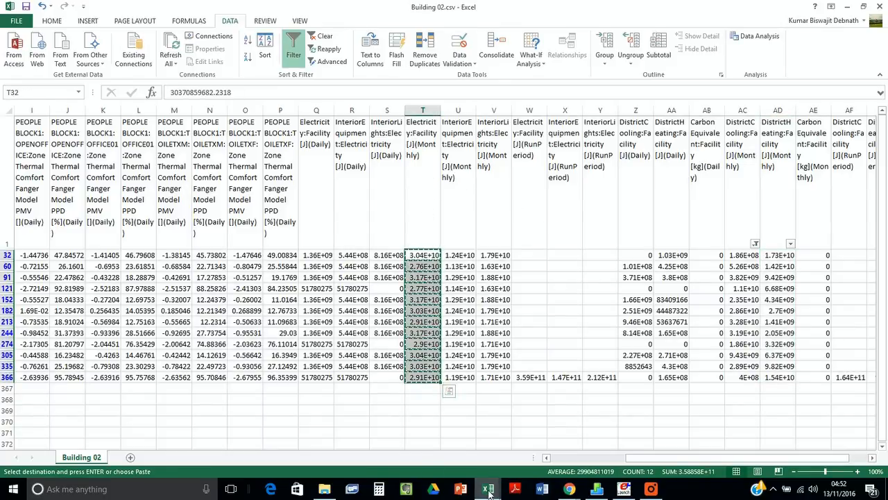
{"action": "mouse_move", "coordinate": [488, 488]}
{"action": "left_click", "coordinate": [305, 444]}
{"action": "key", "text": "ctrl+v"}
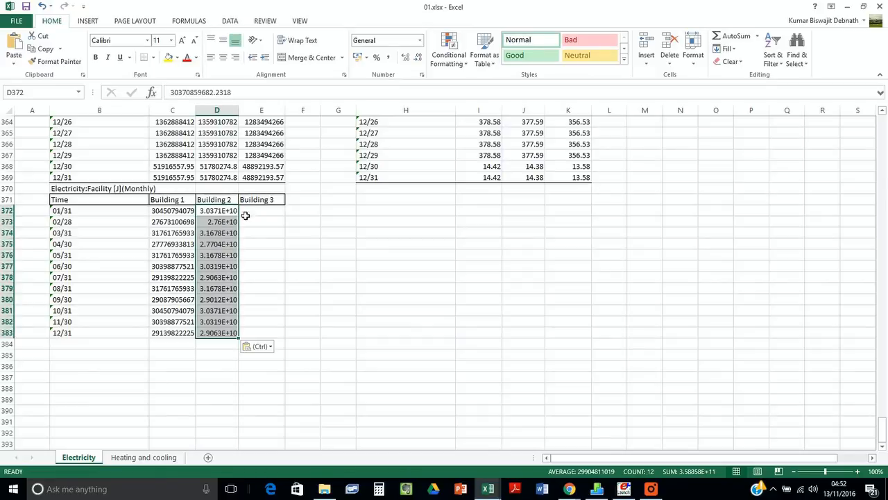
{"action": "double_click", "coordinate": [239, 110]}
- Copy the twelve Electricity:Facility monthly values from Building 03.csv into 01.xlsx starting at E372, and autofit column E
{"action": "left_click", "coordinate": [272, 212]}
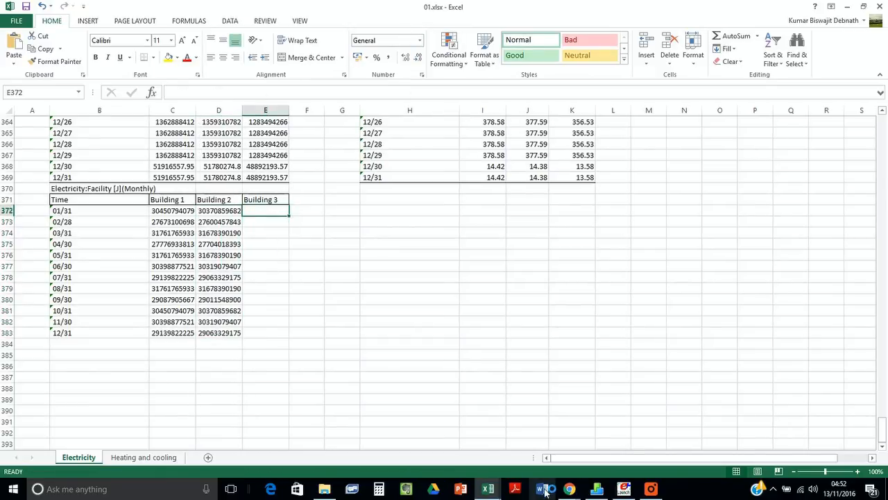
{"action": "mouse_move", "coordinate": [488, 489]}
{"action": "left_click", "coordinate": [649, 437]}
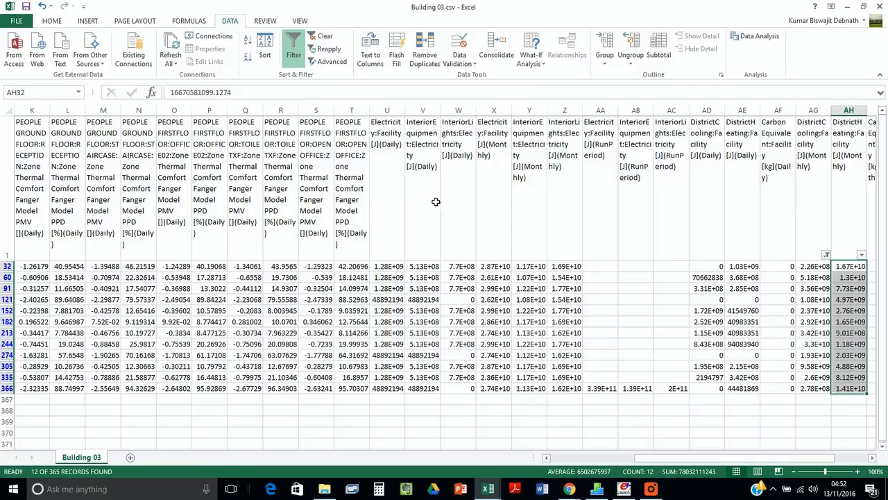
{"action": "left_click_drag", "start_coordinate": [493, 266], "coordinate": [505, 391]}
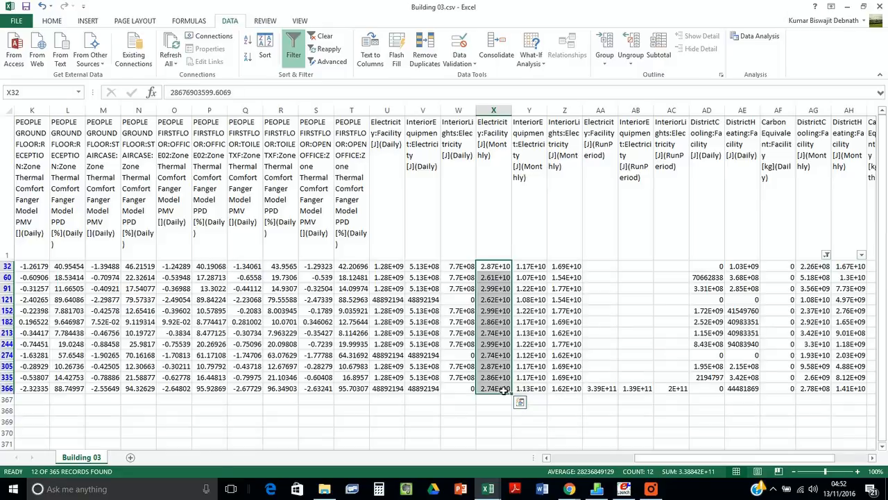
{"action": "key", "text": "ctrl+c"}
{"action": "mouse_move", "coordinate": [493, 495]}
{"action": "left_click", "coordinate": [326, 451]}
{"action": "key", "text": "ctrl+v"}
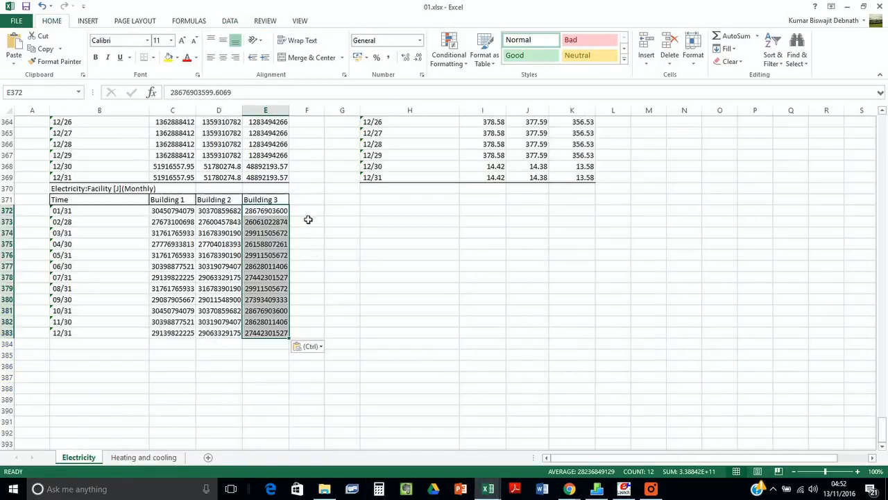
{"action": "double_click", "coordinate": [292, 112]}
- Add a bottom border to the monthly joule table, below row 383 in columns B to E
{"action": "left_click_drag", "start_coordinate": [105, 204], "coordinate": [258, 335]}
{"action": "left_click", "coordinate": [145, 57]}
{"action": "left_click", "coordinate": [374, 290]}
- Copy the monthly table's title and header rows B370:E371 to H370
{"action": "left_click_drag", "start_coordinate": [75, 194], "coordinate": [271, 200]}
{"action": "key", "text": "ctrl+c"}
{"action": "left_click", "coordinate": [375, 191]}
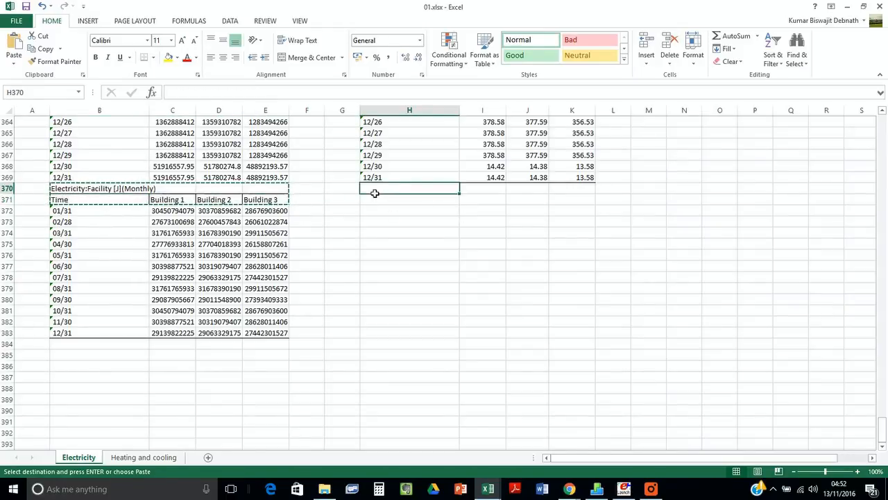
{"action": "key", "text": "ctrl+v"}
- Change the unit in the H370 title so that it reads Electricity:Facility [kWh](Monthly)
{"action": "left_click", "coordinate": [397, 192]}
{"action": "key", "text": "Escape"}
{"action": "left_click", "coordinate": [236, 92]}
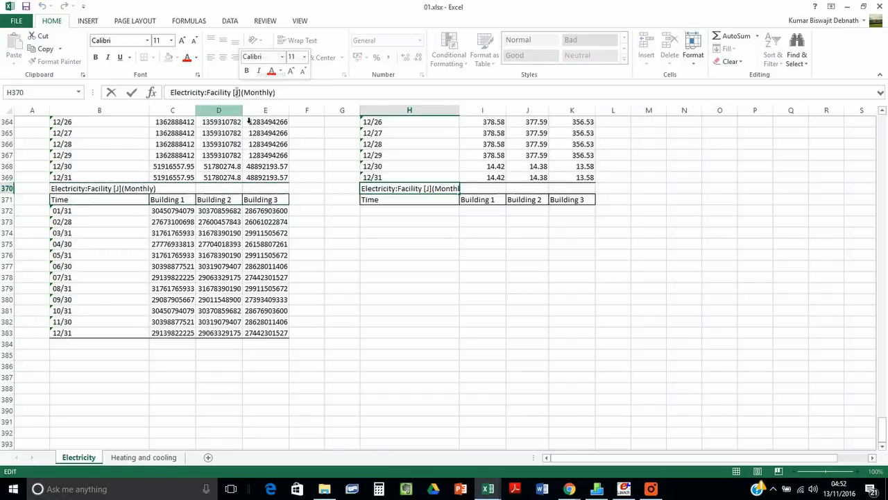
{"action": "key", "text": "BackSpace"}
{"action": "type", "text": "kWh"}
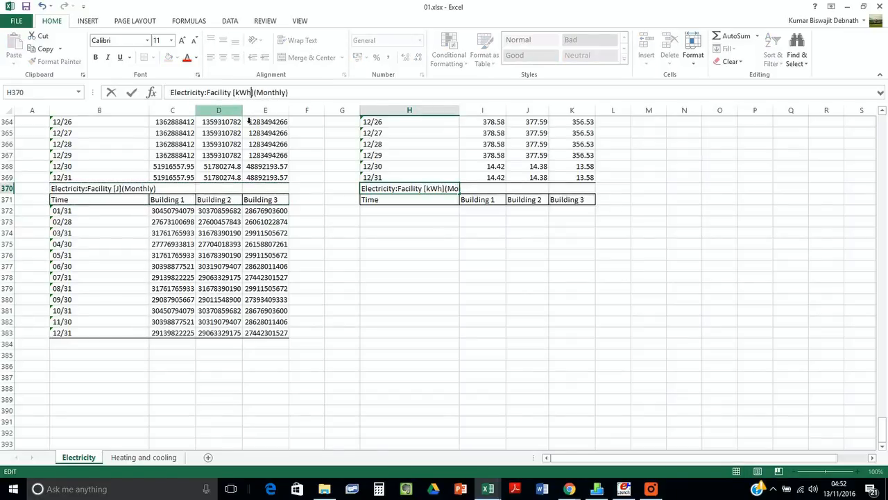
{"action": "key", "text": "Return"}
- Copy the month-end dates B372:B383 to H372:H383 and add a bottom border to I383:K383
{"action": "left_click_drag", "start_coordinate": [84, 218], "coordinate": [97, 340]}
{"action": "key", "text": "ctrl+c"}
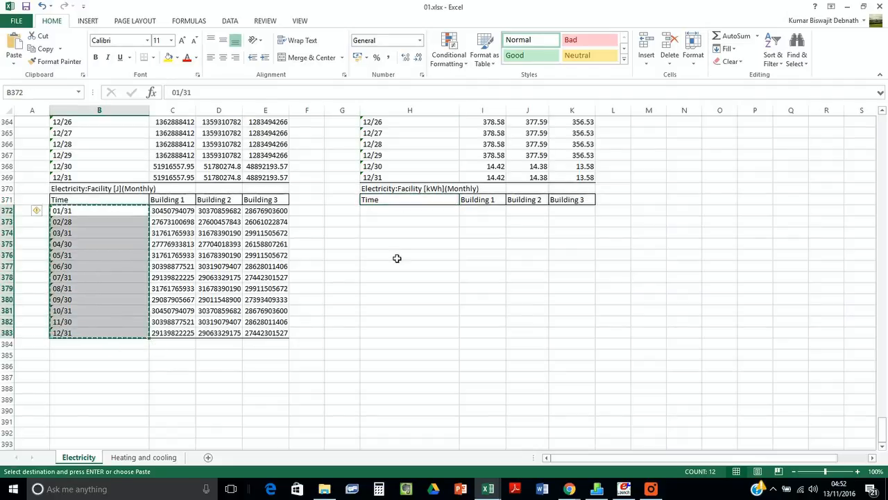
{"action": "left_click", "coordinate": [395, 211]}
{"action": "key", "text": "ctrl+v"}
{"action": "key", "text": "Escape"}
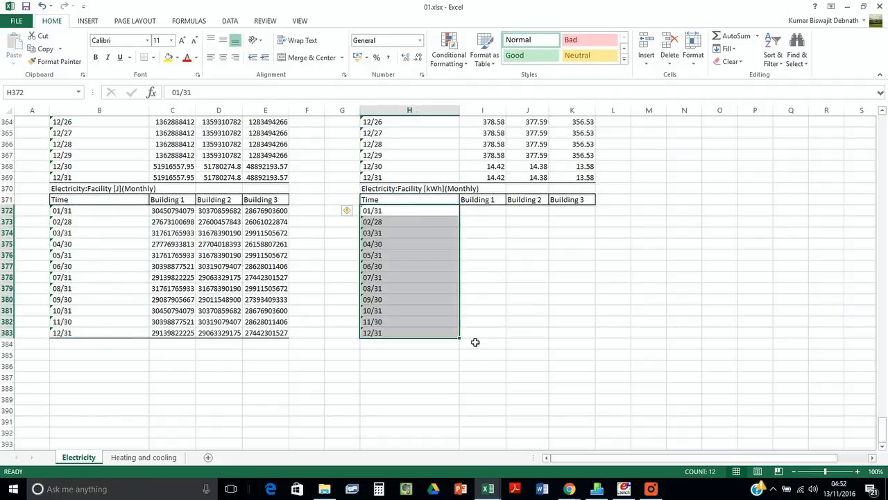
{"action": "left_click", "coordinate": [479, 335]}
{"action": "left_click_drag", "start_coordinate": [479, 335], "coordinate": [560, 335]}
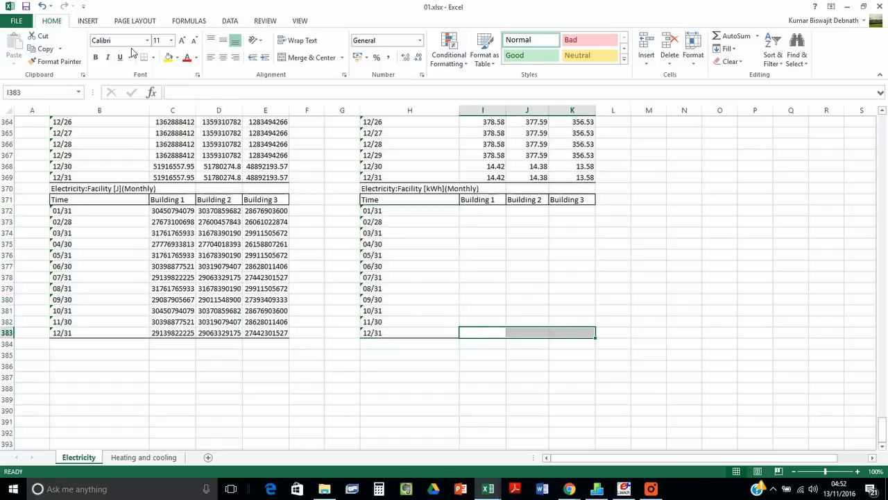
- Enter the formula =C372*C2 in I372 to convert Building 1's January electricity from joules to kWh
{"action": "left_click", "coordinate": [465, 212]}
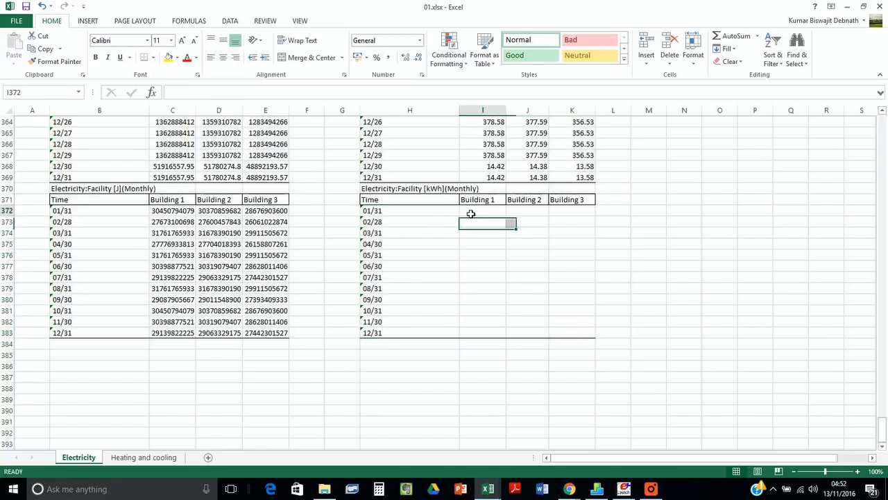
{"action": "type", "text": "="}
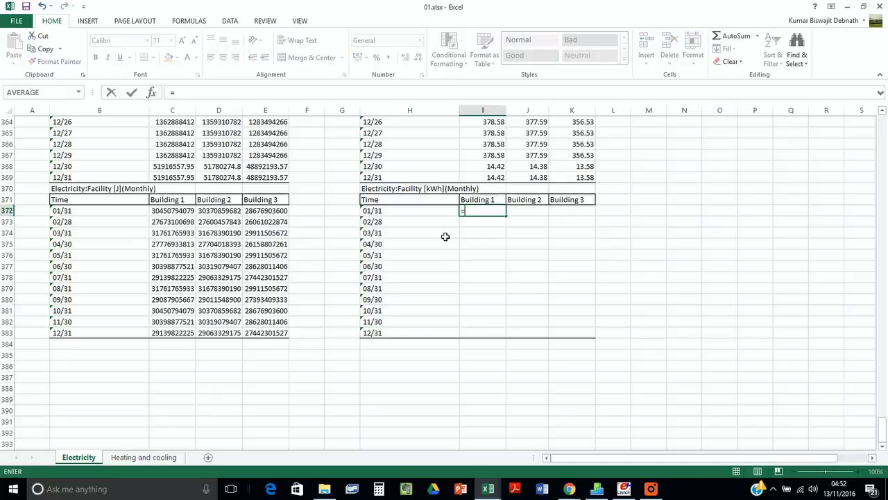
{"action": "left_click", "coordinate": [166, 212]}
{"action": "type", "text": "*"}
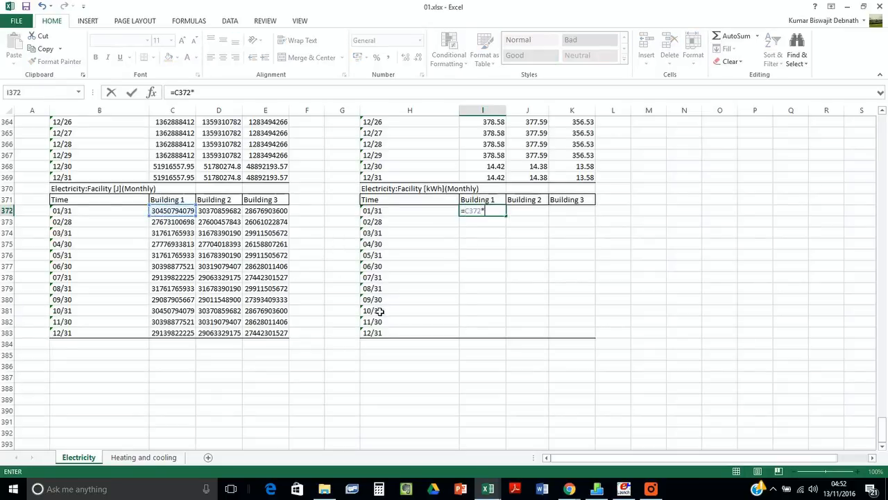
{"action": "scroll", "coordinate": [378, 291], "scroll_direction": "up", "scroll_amount": 20}
{"action": "left_click", "coordinate": [171, 132]}
{"action": "key", "text": "Return"}
{"action": "scroll", "coordinate": [408, 236], "scroll_direction": "down", "scroll_amount": 20}
{"action": "scroll", "coordinate": [420, 232], "scroll_direction": "up", "scroll_amount": 20}
{"action": "scroll", "coordinate": [425, 226], "scroll_direction": "down", "scroll_amount": 6}
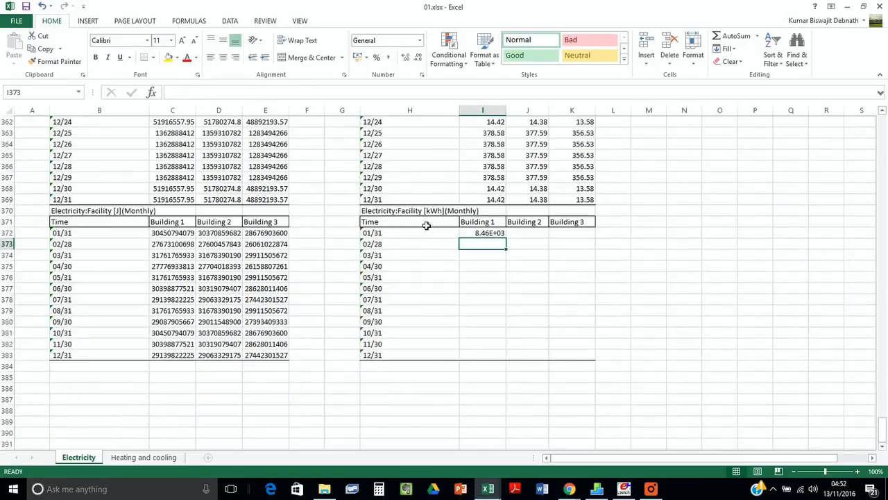
- Make the conversion factor reference in I372 absolute so that the formula reads =C372*$C$2
{"action": "left_click", "coordinate": [483, 233]}
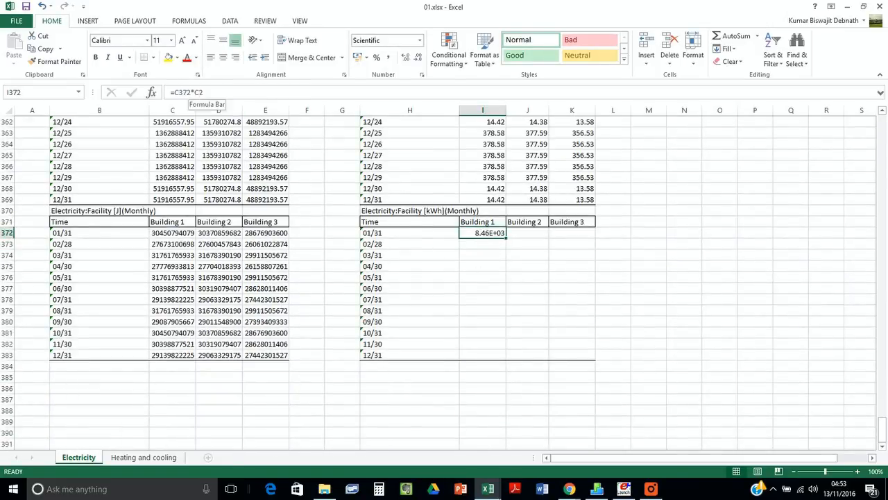
{"action": "left_click", "coordinate": [194, 92]}
{"action": "type", "text": "$C$"}
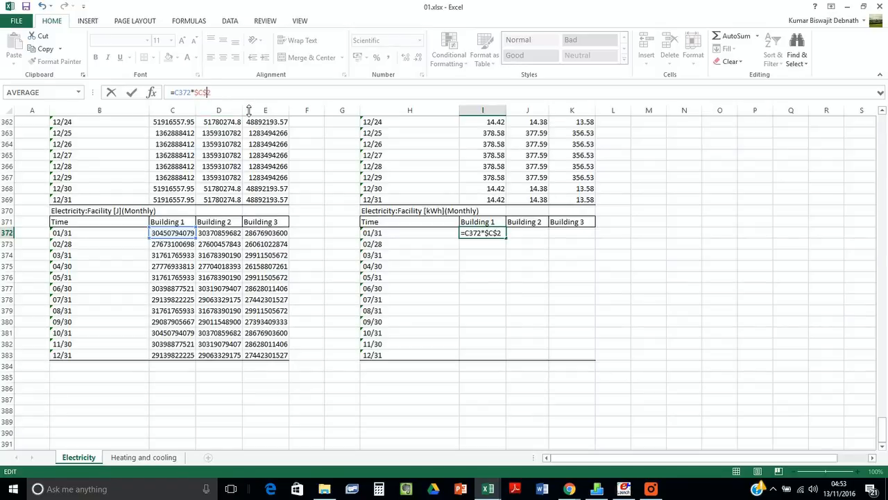
{"action": "key", "text": "Return"}
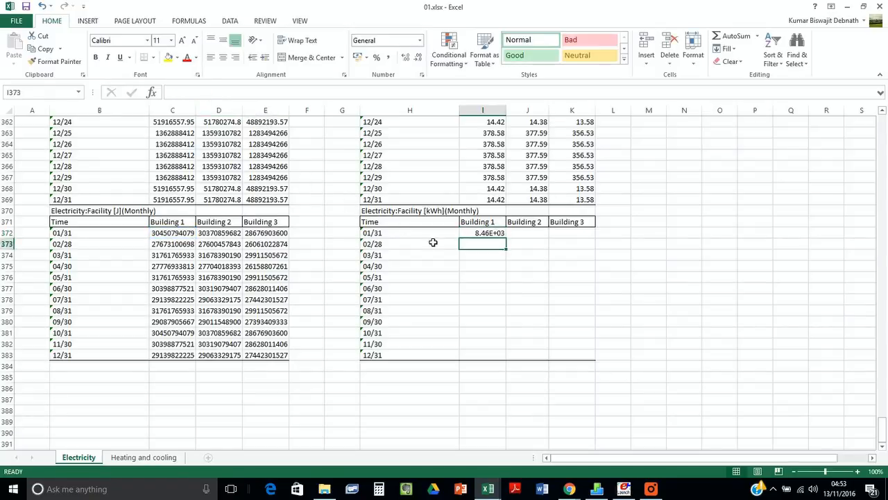
- Fill the I372 conversion formula across I372:K383 and format the range as Number
{"action": "left_click", "coordinate": [481, 234]}
{"action": "left_click_drag", "start_coordinate": [509, 242], "coordinate": [602, 361]}
{"action": "left_click", "coordinate": [371, 41]}
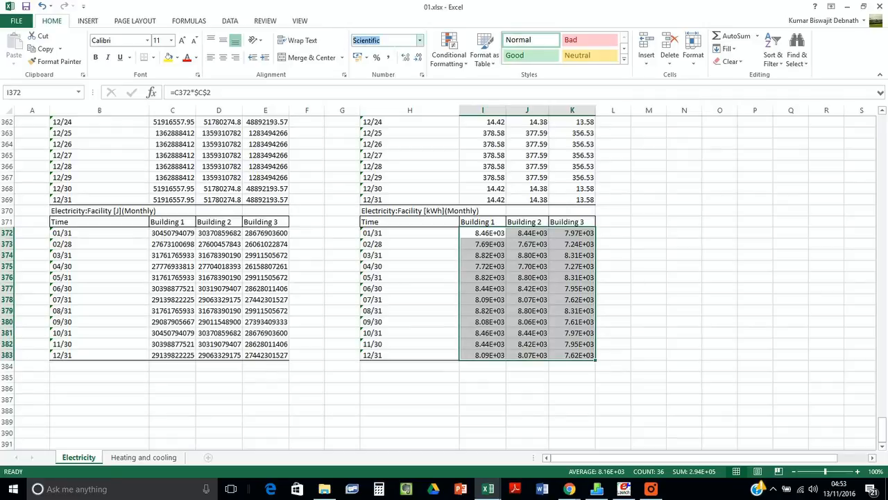
{"action": "left_click", "coordinate": [420, 40]}
{"action": "left_click", "coordinate": [393, 84]}
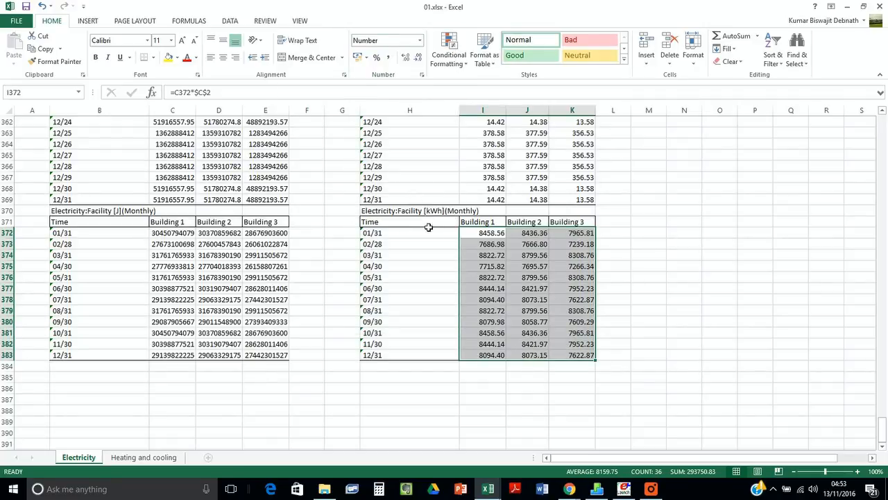
- Insert a 2-D clustered column chart of the monthly kWh electricity data in I371:K383 and place it beside the table
{"action": "left_click_drag", "start_coordinate": [469, 223], "coordinate": [580, 359]}
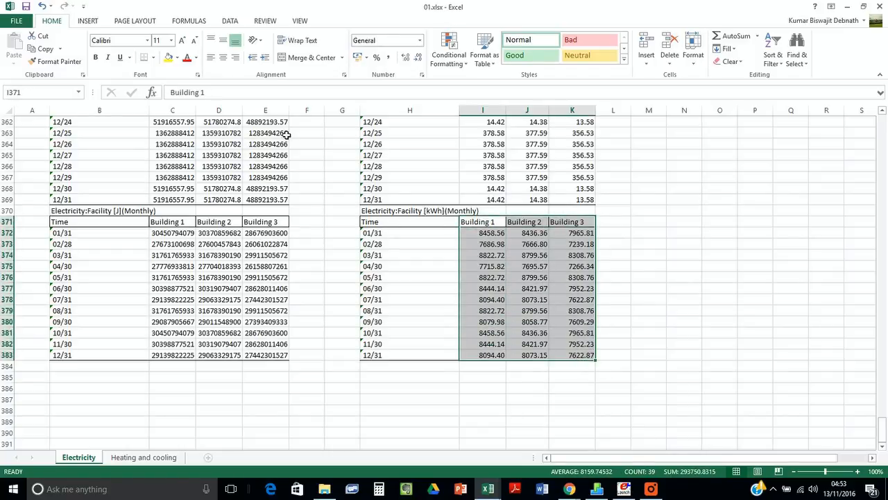
{"action": "left_click", "coordinate": [87, 21]}
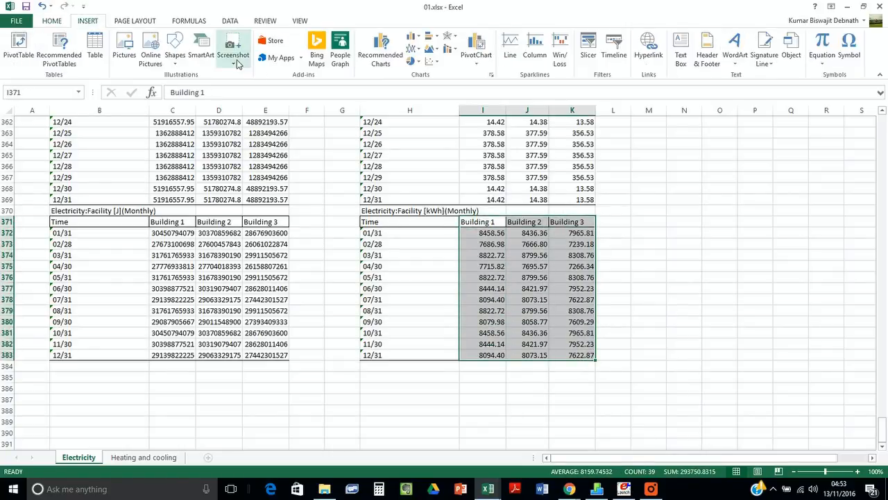
{"action": "left_click", "coordinate": [410, 42]}
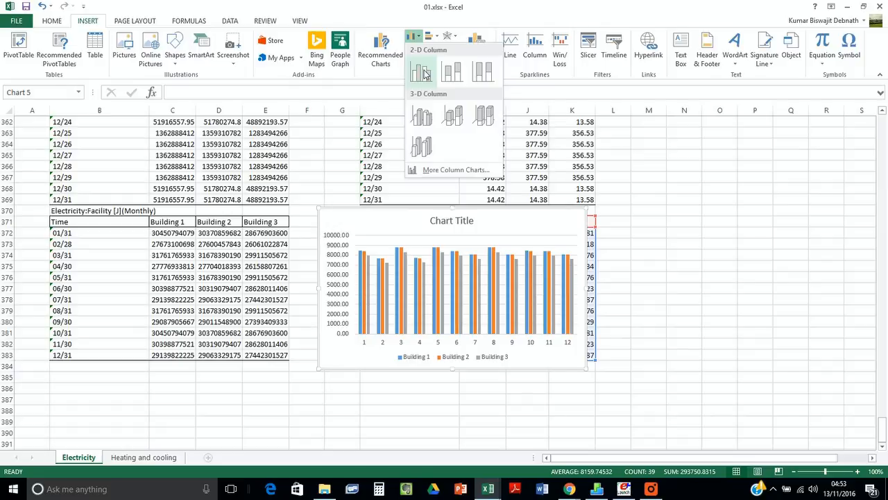
{"action": "left_click", "coordinate": [420, 74]}
{"action": "left_click", "coordinate": [270, 10]}
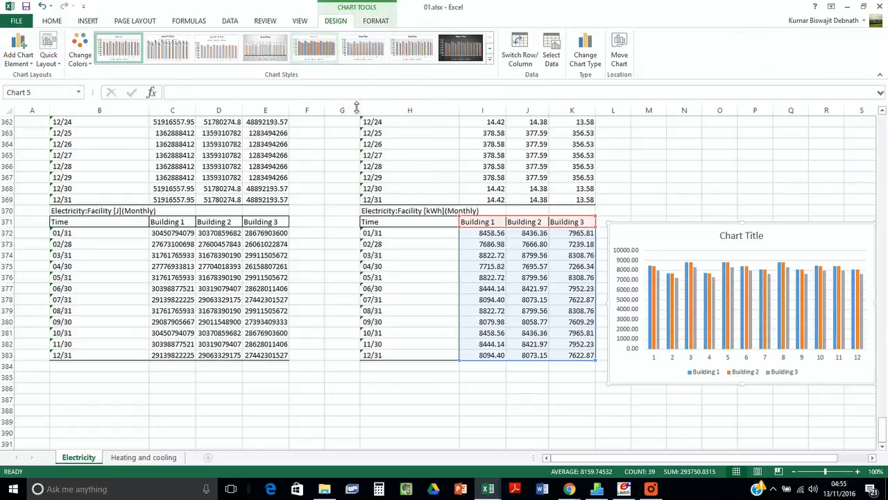
{"action": "left_click_drag", "start_coordinate": [668, 244], "coordinate": [672, 244]}
- Change the new column chart's title to Electricity and adjust the chart's position beside the kWh table
{"action": "left_click", "coordinate": [730, 240]}
{"action": "left_click", "coordinate": [744, 236]}
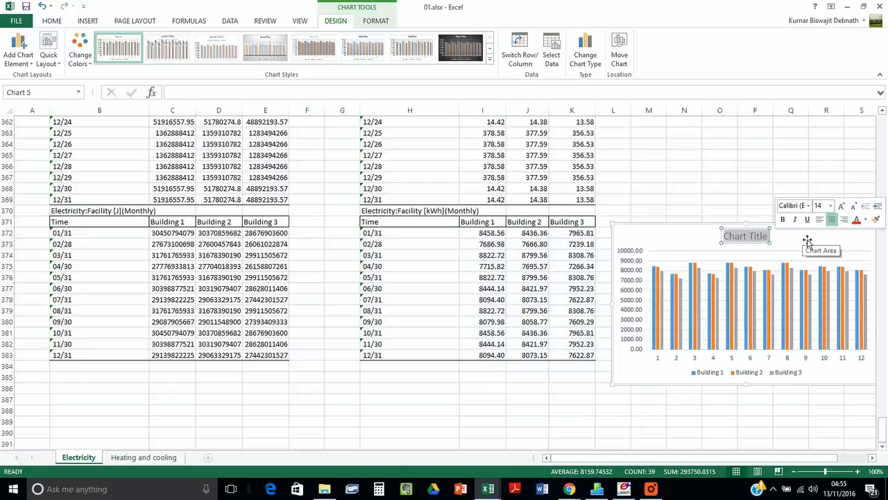
{"action": "type", "text": "Elec"}
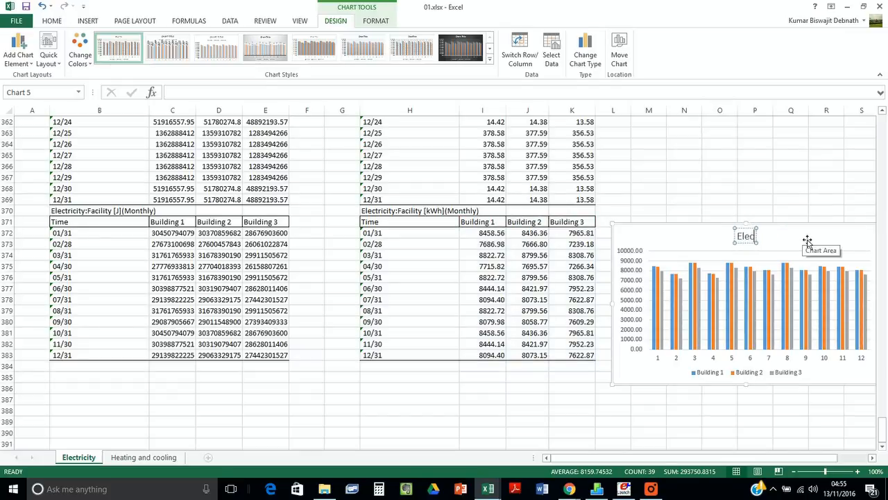
{"action": "type", "text": "tricity"}
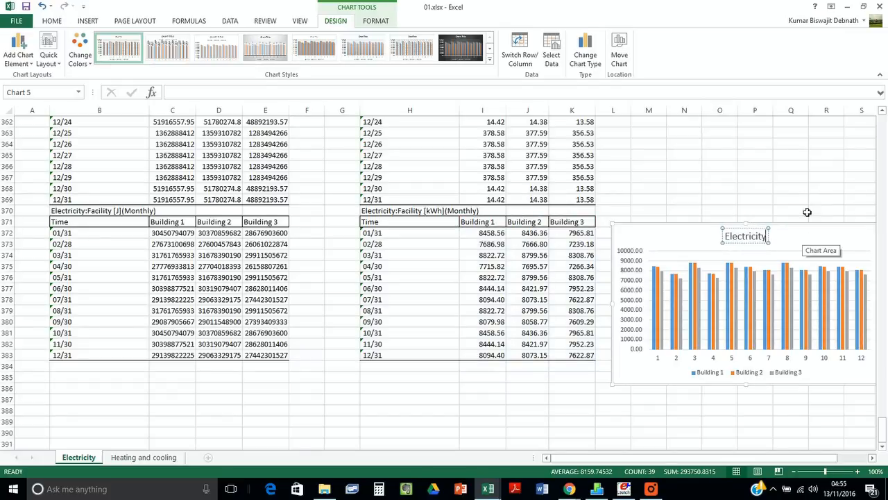
{"action": "left_click_drag", "start_coordinate": [810, 232], "coordinate": [812, 226]}
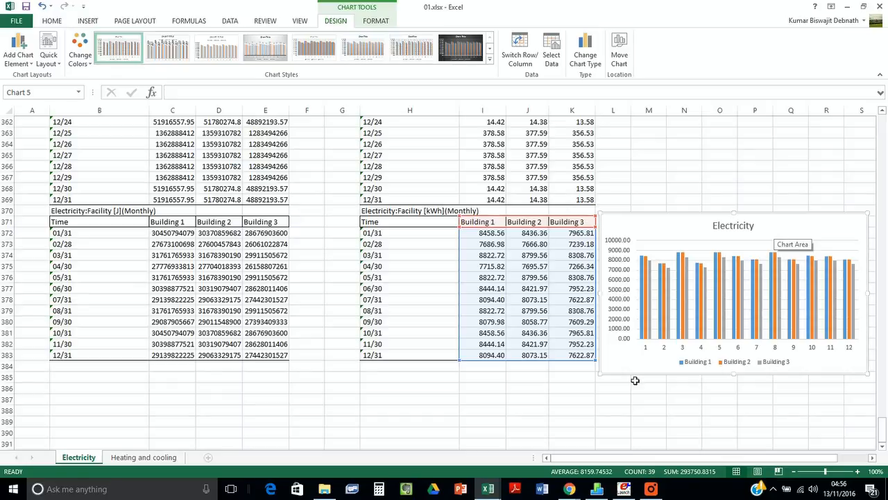
- Paste a copy of the Electricity chart at B390 on the Heating and cooling sheet
{"action": "left_click", "coordinate": [137, 457]}
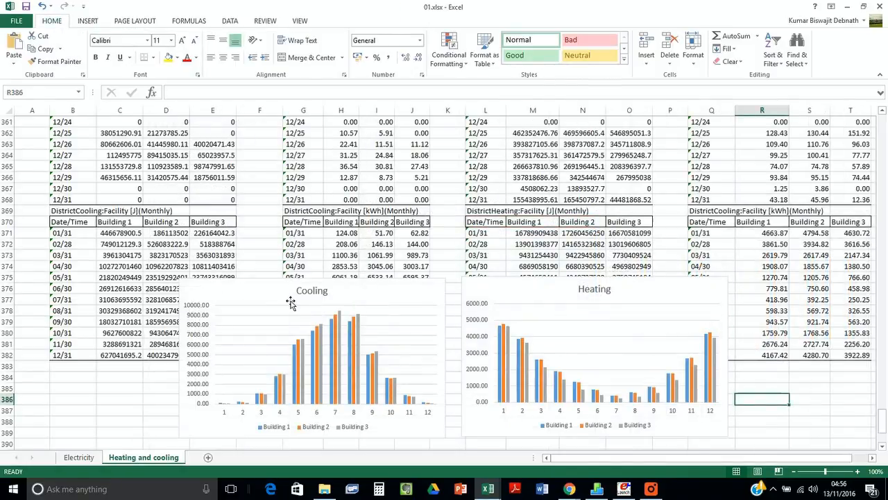
{"action": "scroll", "coordinate": [312, 288], "scroll_direction": "down", "scroll_amount": 5}
{"action": "left_click", "coordinate": [63, 280]}
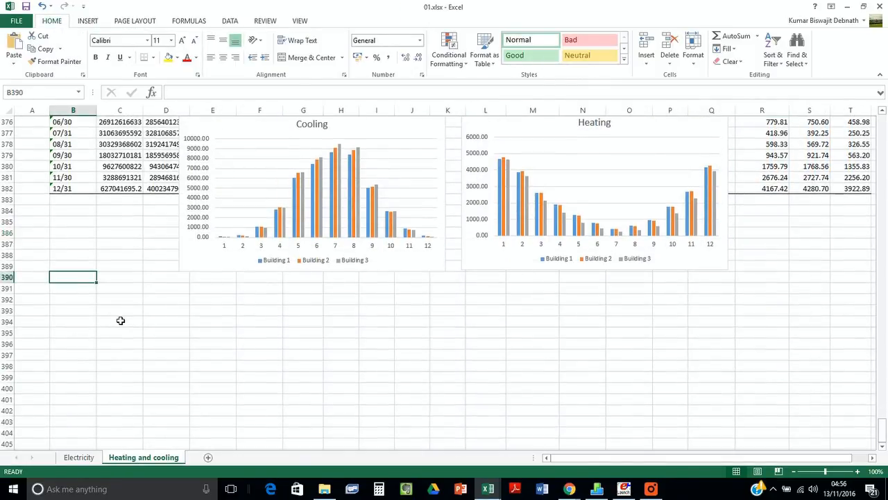
{"action": "key", "text": "ctrl+v"}
- Move the Cooling and Heating charts into one row alongside the Electricity chart below the tables
{"action": "left_click_drag", "start_coordinate": [184, 136], "coordinate": [333, 290]}
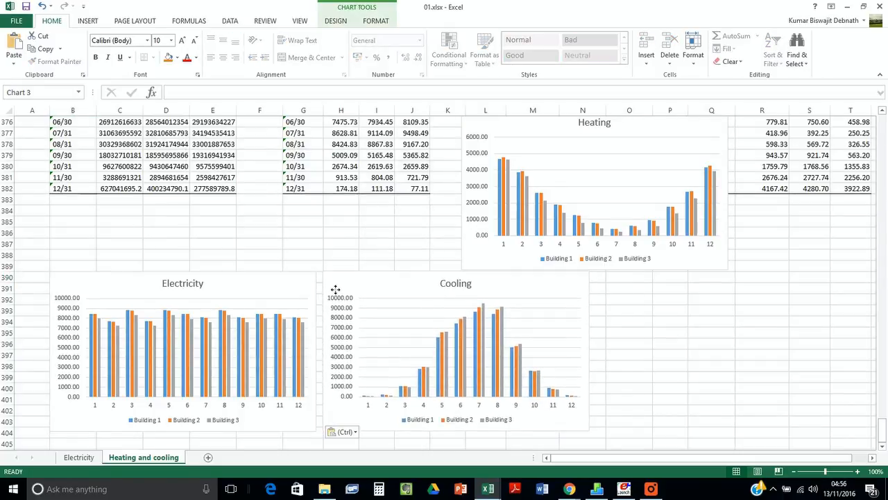
{"action": "left_click_drag", "start_coordinate": [495, 127], "coordinate": [637, 289]}
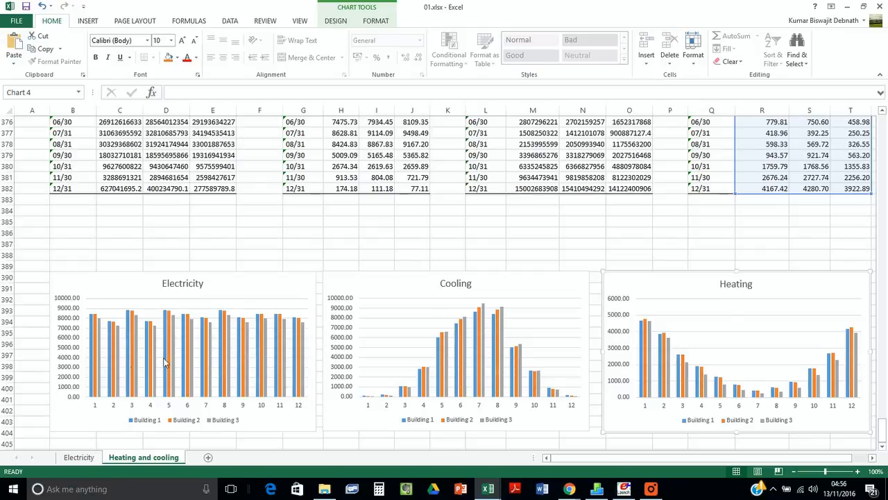
{"action": "mouse_move", "coordinate": [448, 357]}
{"action": "left_click", "coordinate": [637, 252]}
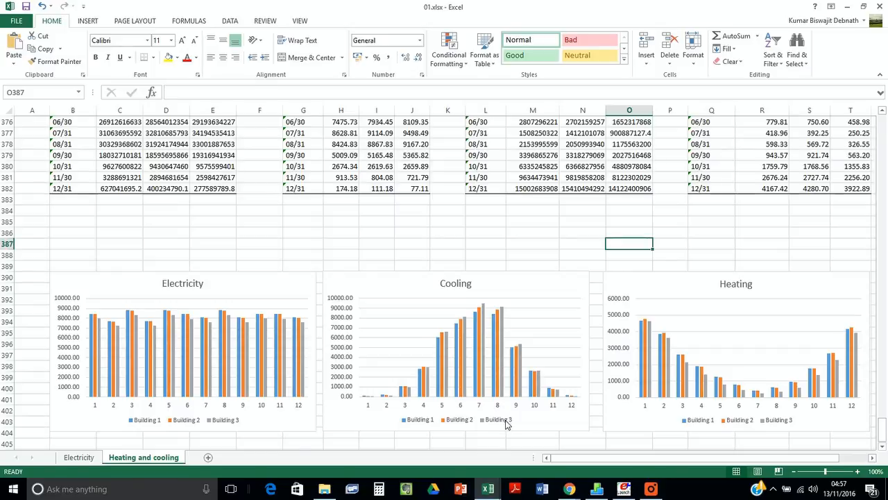
{"action": "left_click", "coordinate": [659, 491]}
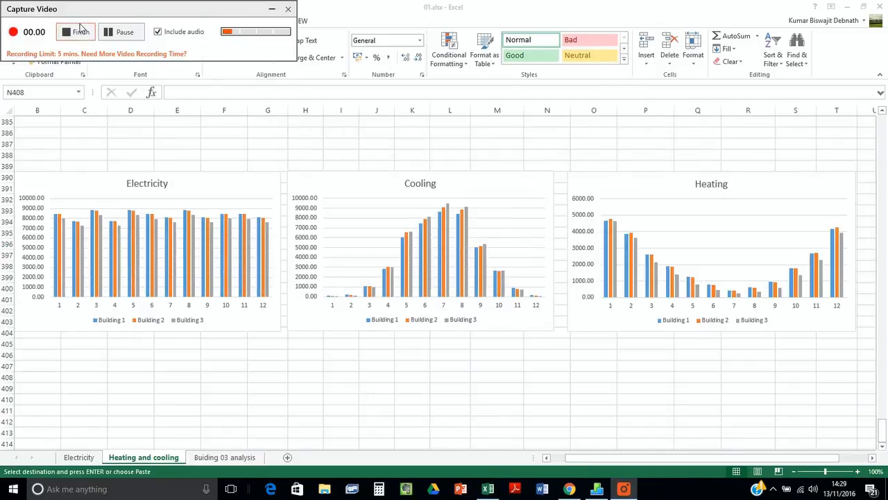
{"action": "left_click", "coordinate": [272, 10]}
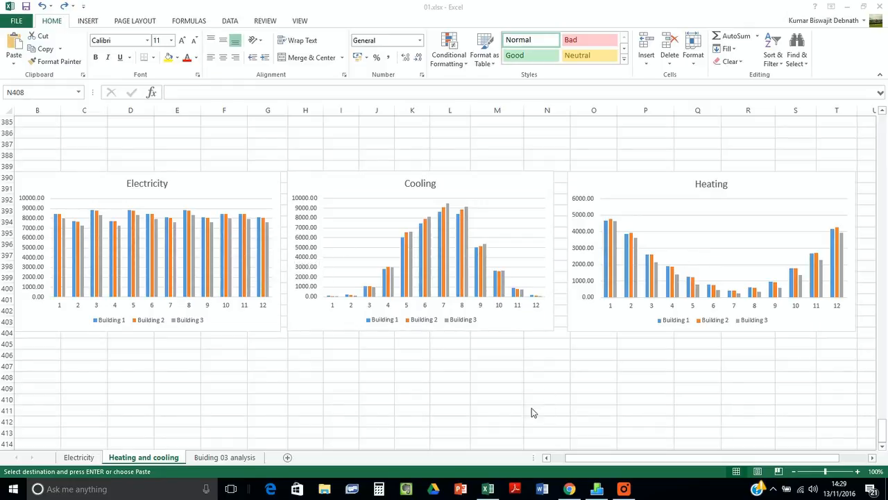
- Switch to DesignBuilder to inspect the Building 03 office model, and compare it with the shading cases on the Buiding 03 analysis sheet in Excel
{"action": "left_click", "coordinate": [595, 490]}
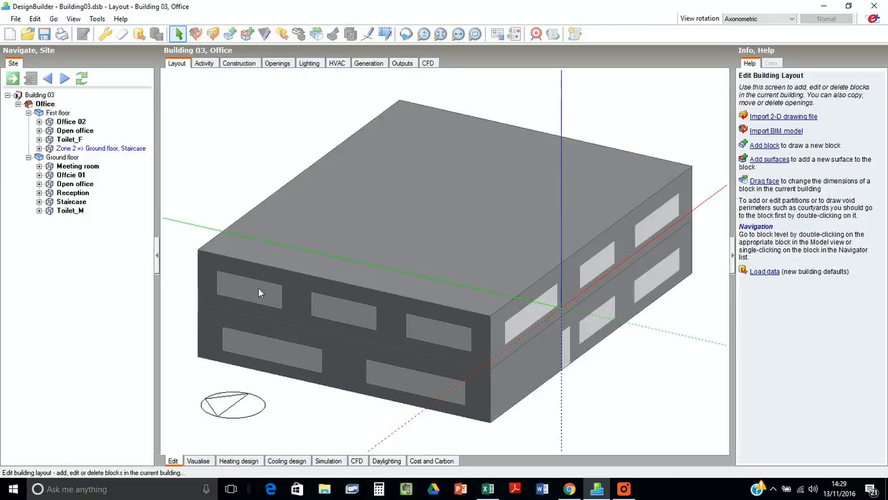
{"action": "mouse_move", "coordinate": [419, 349]}
{"action": "left_mouse_down"}
{"action": "mouse_move", "coordinate": [594, 323]}
{"action": "mouse_move", "coordinate": [620, 307]}
{"action": "mouse_move", "coordinate": [419, 331]}
{"action": "mouse_move", "coordinate": [415, 351]}
{"action": "left_mouse_up"}
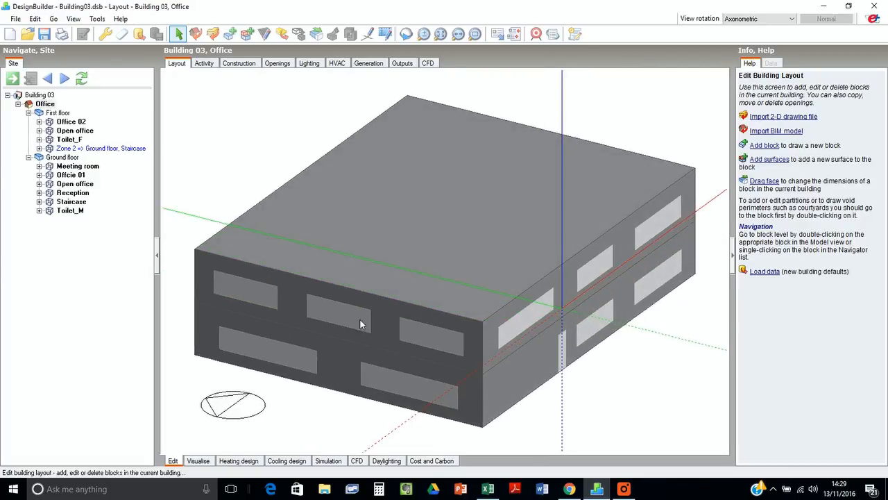
{"action": "mouse_move", "coordinate": [350, 321]}
{"action": "left_mouse_down"}
{"action": "mouse_move", "coordinate": [465, 334]}
{"action": "mouse_move", "coordinate": [346, 335]}
{"action": "left_mouse_up"}
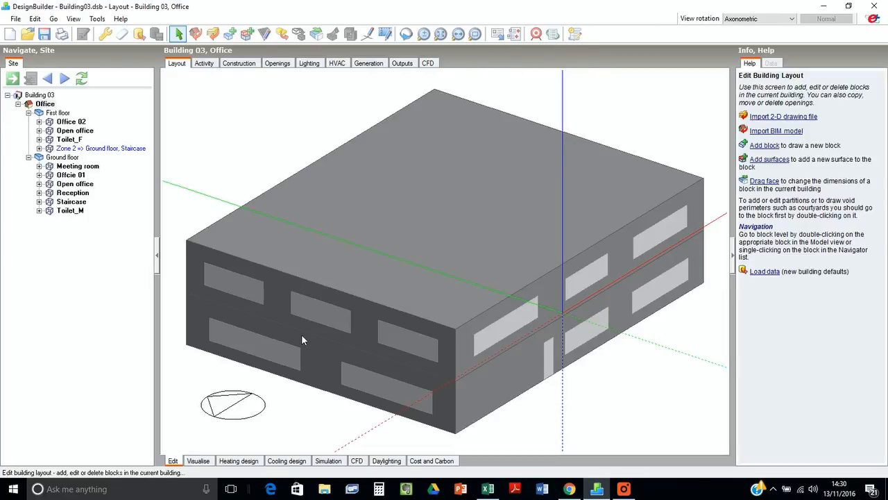
{"action": "left_click", "coordinate": [491, 494]}
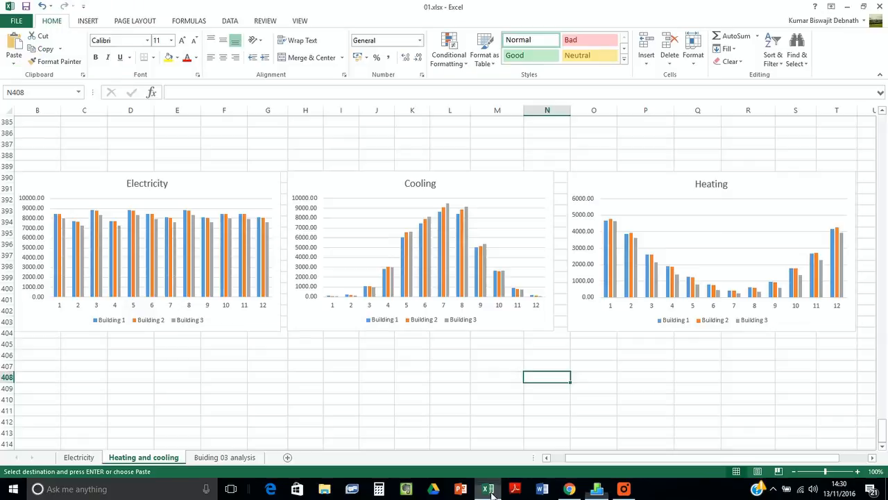
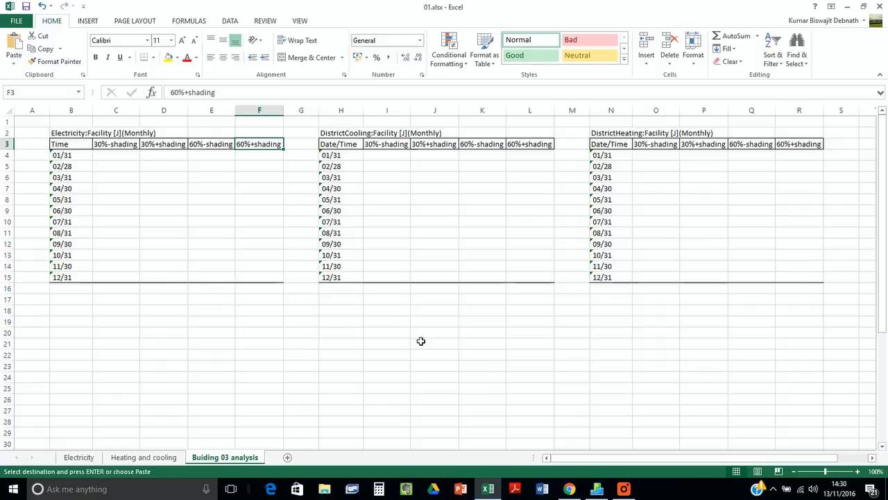
{"action": "left_click", "coordinate": [597, 489]}
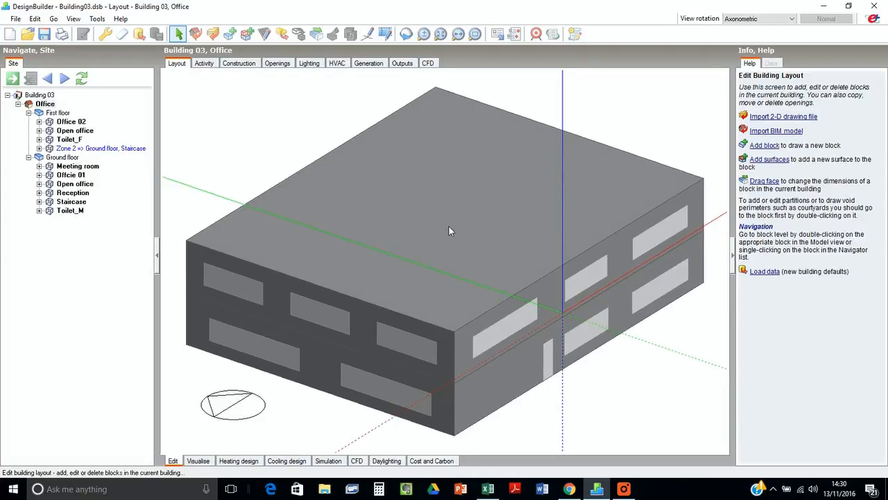
{"action": "left_click", "coordinate": [488, 489]}
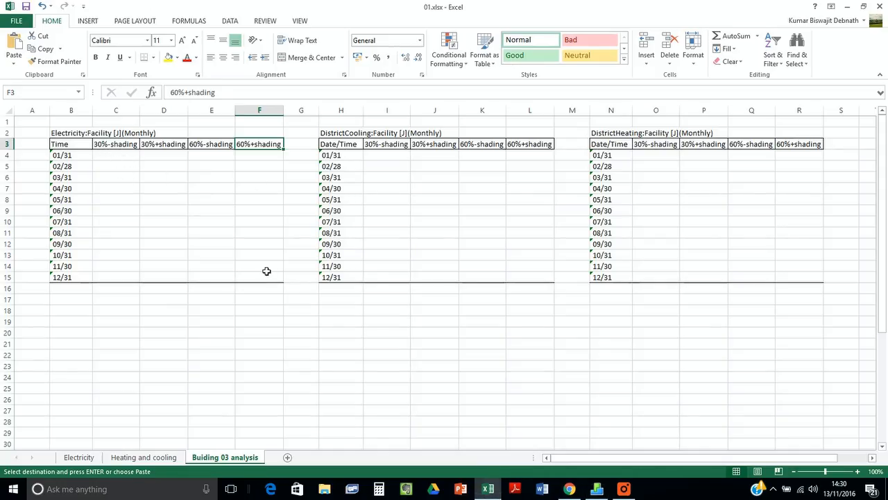
- Switch to DesignBuilder and check the window-to-wall percentage in the Building 03 office's openings data, then return to the model layout
{"action": "left_click", "coordinate": [596, 489]}
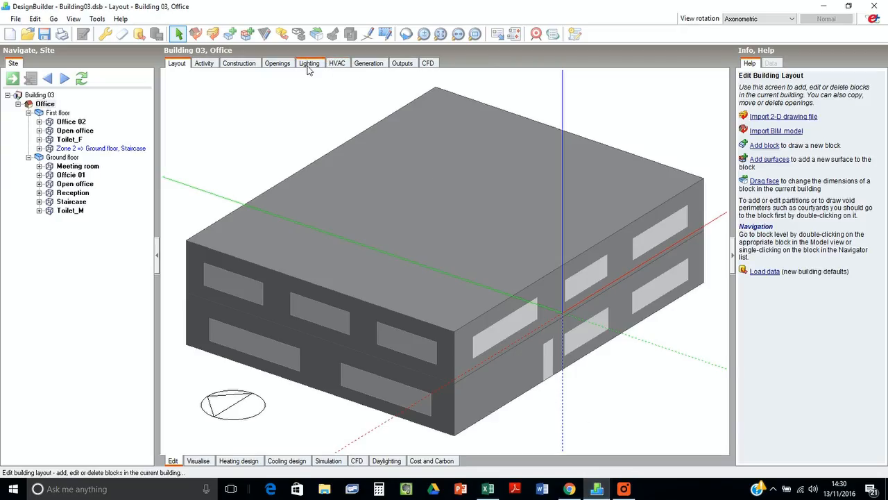
{"action": "left_click", "coordinate": [283, 67]}
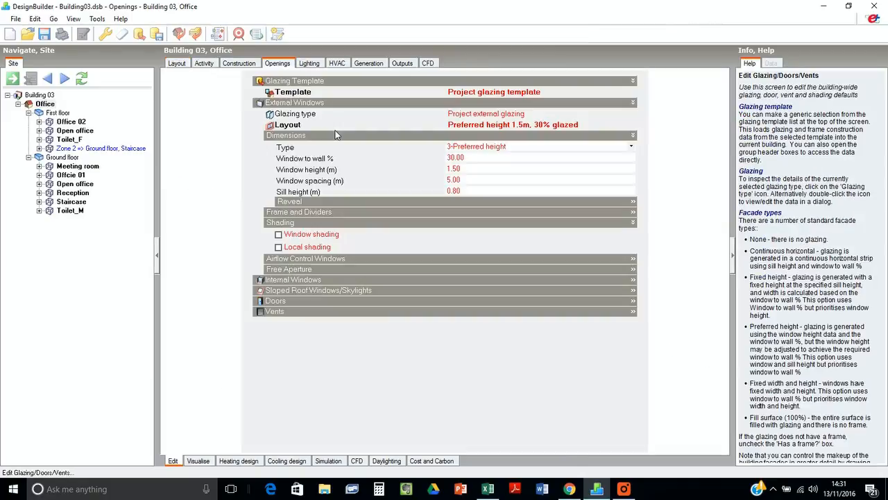
{"action": "left_click", "coordinate": [458, 158]}
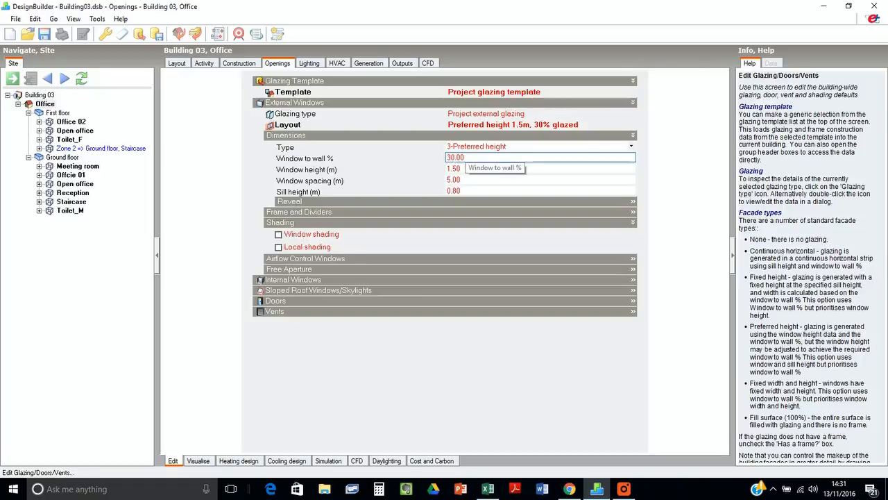
{"action": "left_click", "coordinate": [179, 63]}
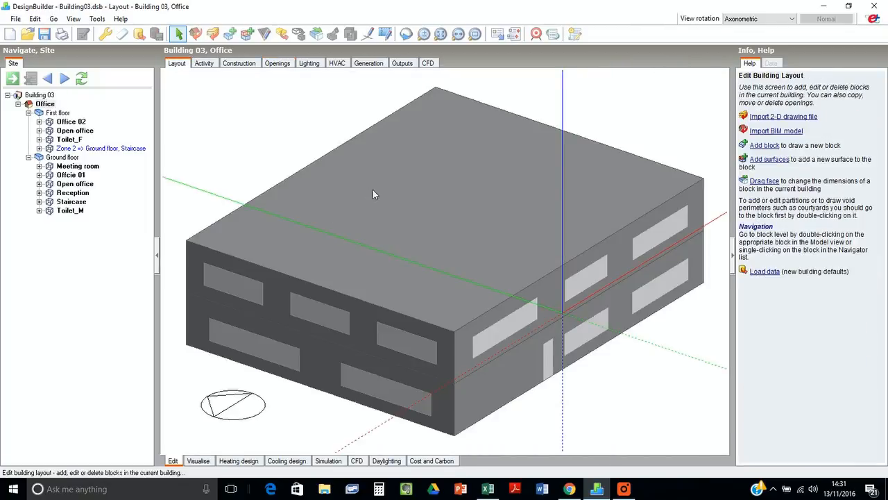
- Switch to Excel and paste Building 3's monthly electricity in joules, E372:E383, into the 30%-shading column from C4 on the Buiding 03 analysis sheet
{"action": "left_click", "coordinate": [486, 489]}
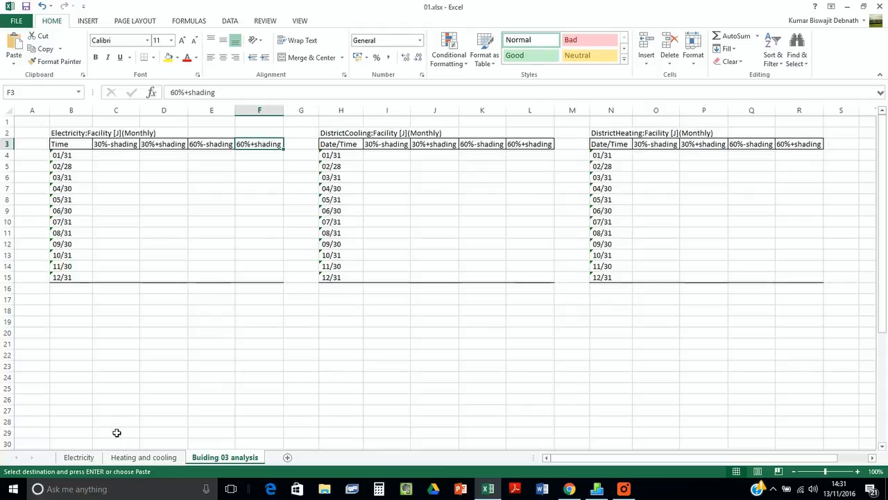
{"action": "left_click", "coordinate": [79, 457]}
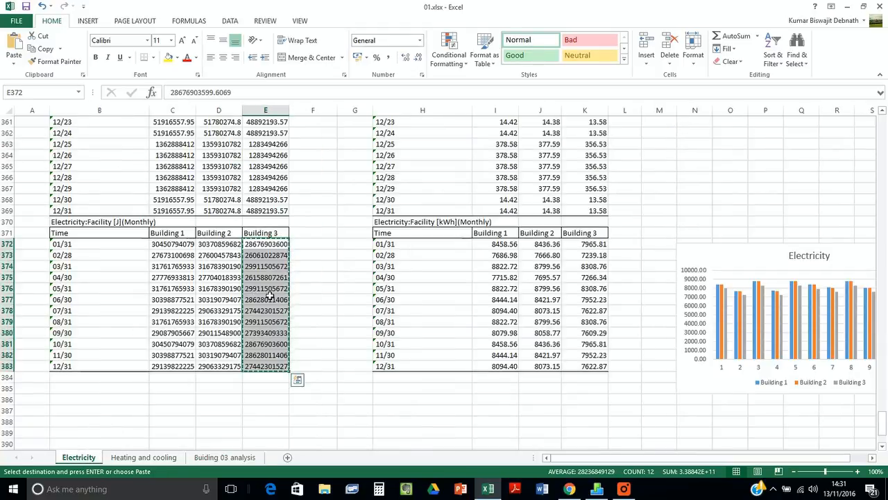
{"action": "left_click", "coordinate": [225, 457]}
{"action": "left_click", "coordinate": [121, 159]}
{"action": "key", "text": "ctrl+v"}
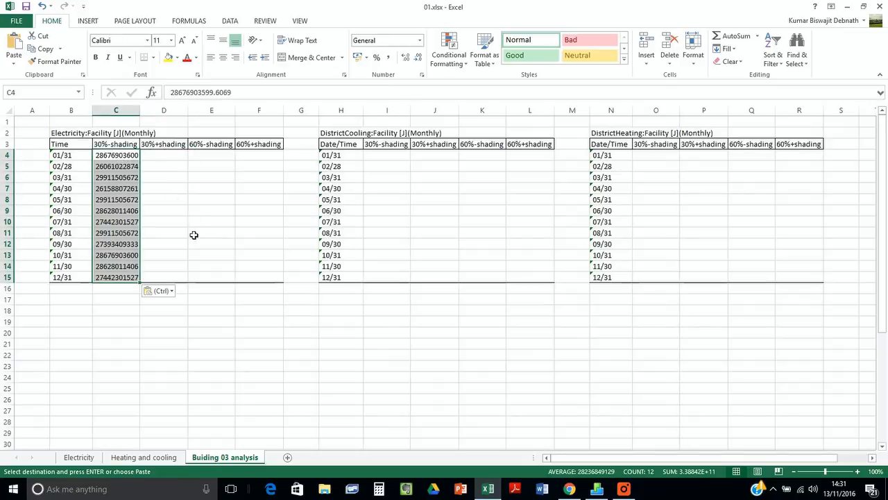
- Copy Building 3's monthly district cooling in joules, E371:E382, into the cooling table's 30%-shading column from I4 on the Buiding 03 analysis sheet
{"action": "left_click", "coordinate": [147, 459]}
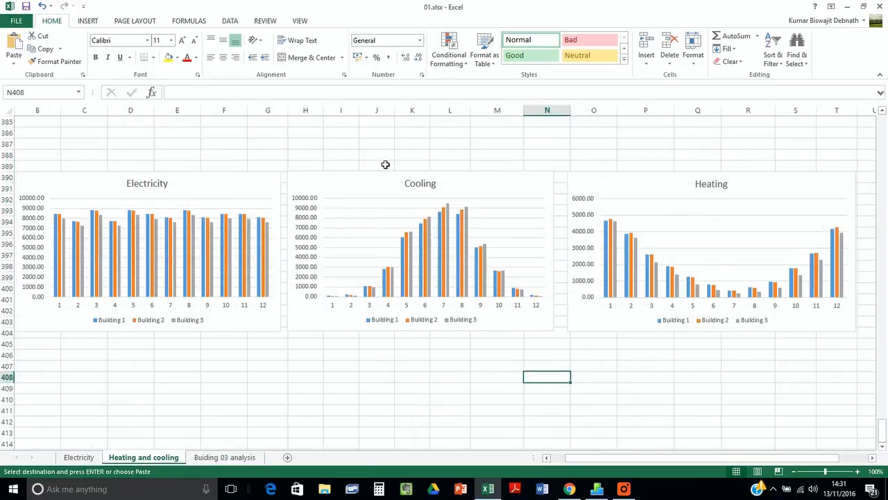
{"action": "scroll", "coordinate": [385, 166], "scroll_direction": "up", "scroll_amount": 8}
{"action": "left_click_drag", "start_coordinate": [177, 233], "coordinate": [183, 355]}
{"action": "key", "text": "ctrl+c"}
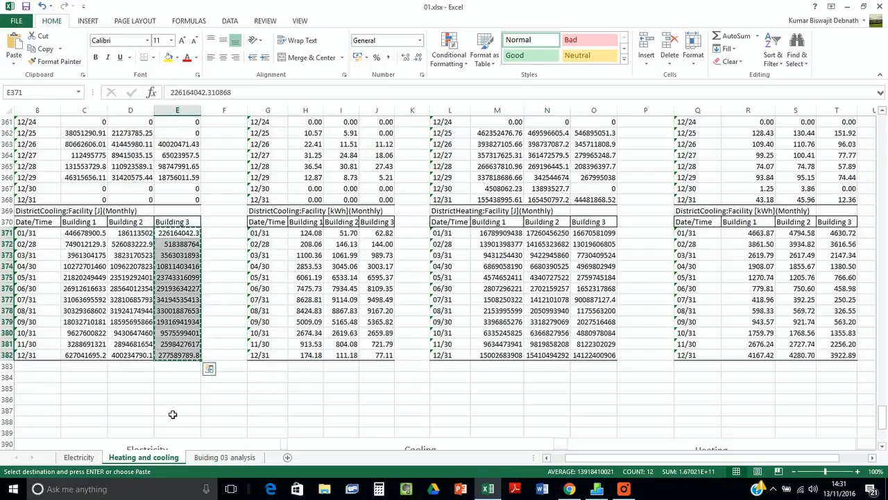
{"action": "left_click", "coordinate": [224, 457]}
{"action": "left_click", "coordinate": [386, 160]}
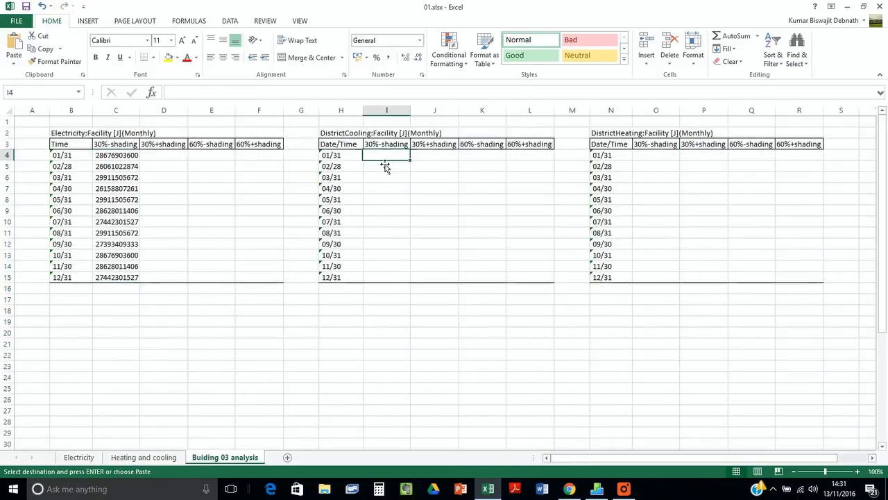
{"action": "key", "text": "ctrl+v"}
- Copy Building 3's monthly district heating in joules, O371:O382, into the heating table's 30%-shading column from O4 on the Buiding 03 analysis sheet
{"action": "left_click", "coordinate": [139, 457]}
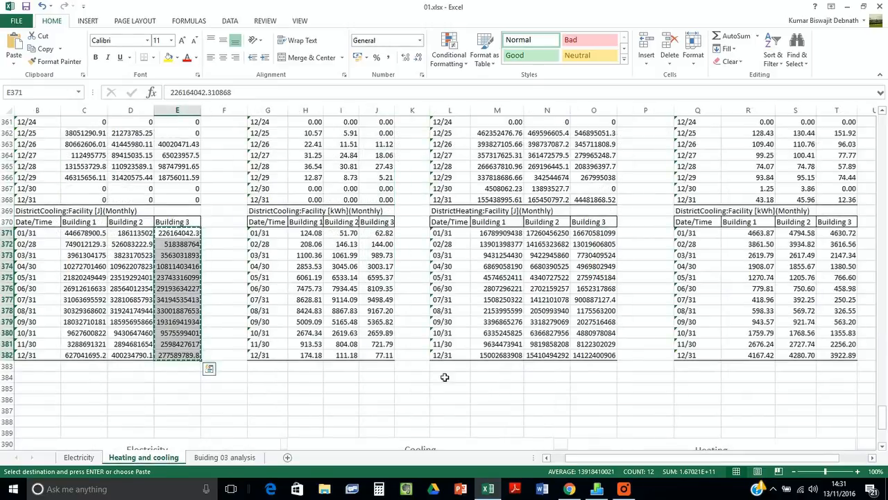
{"action": "left_click_drag", "start_coordinate": [596, 234], "coordinate": [598, 355]}
{"action": "key", "text": "ctrl+c"}
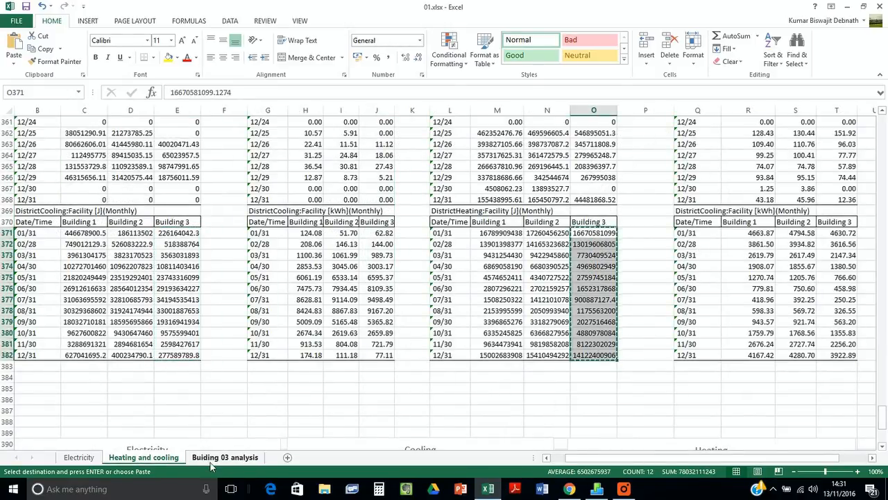
{"action": "left_click", "coordinate": [224, 457]}
{"action": "left_click", "coordinate": [652, 156]}
{"action": "key", "text": "ctrl+v"}
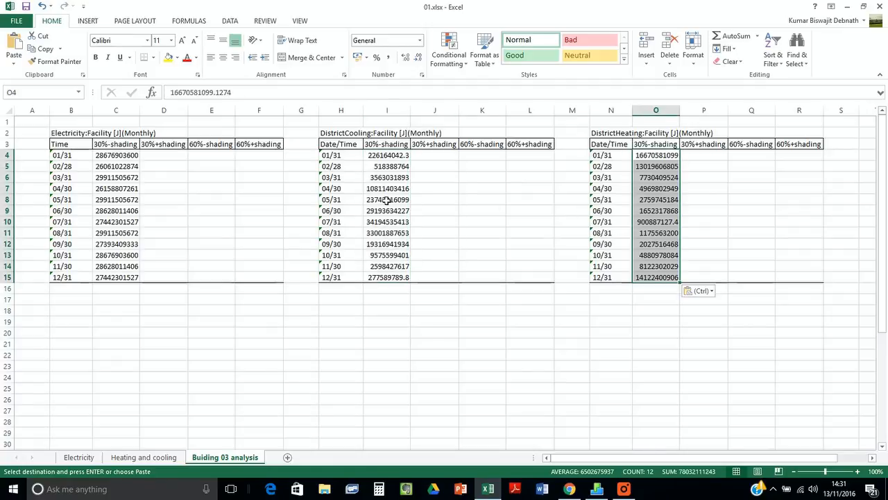
{"action": "left_click", "coordinate": [421, 317]}
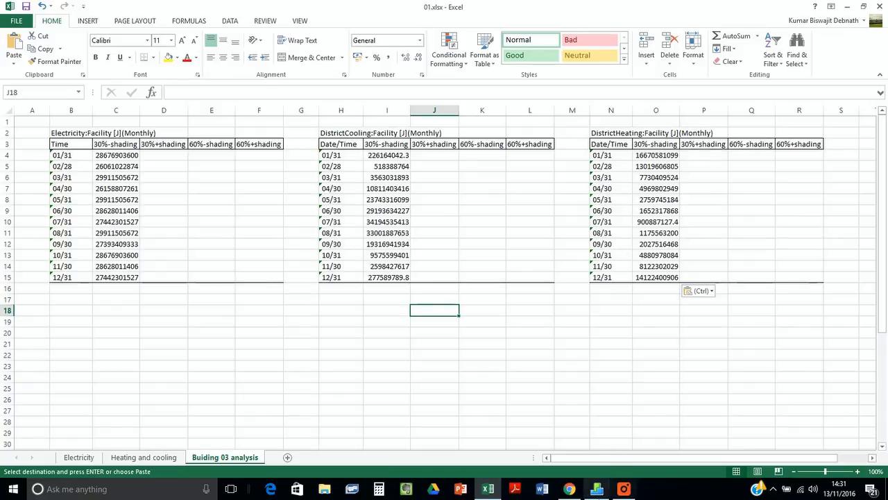
- Switch to DesignBuilder and enable local shading for the external windows in the Building 03 office's openings data
{"action": "left_click", "coordinate": [597, 488]}
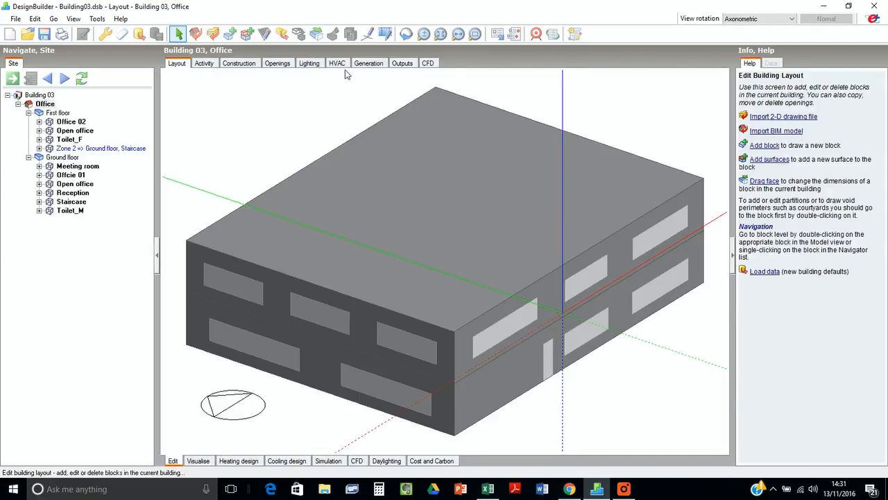
{"action": "left_click", "coordinate": [277, 66]}
{"action": "left_click", "coordinate": [488, 159]}
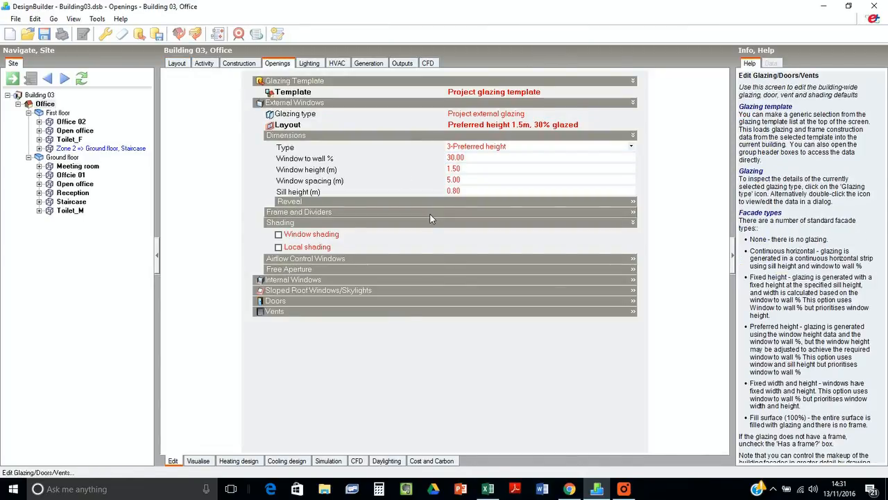
{"action": "left_click", "coordinate": [303, 223]}
{"action": "left_click", "coordinate": [303, 222]}
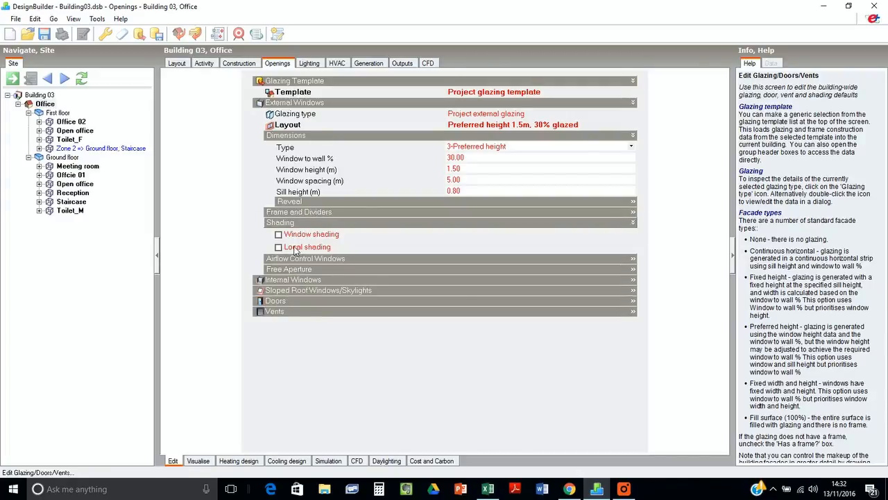
{"action": "left_click", "coordinate": [297, 249]}
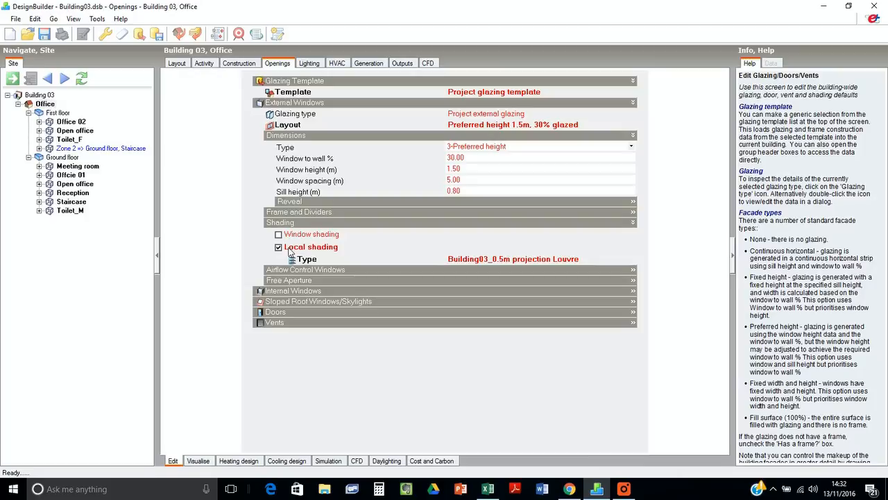
- Assign the 0.5m projection Louvre as the local shading type and inspect the louvres on the building model in the layout
{"action": "double_click", "coordinate": [472, 258]}
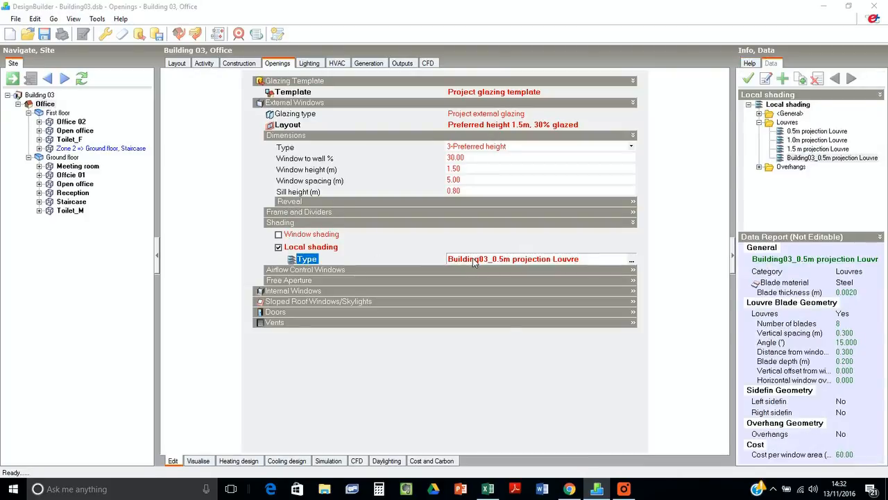
{"action": "left_click", "coordinate": [617, 374]}
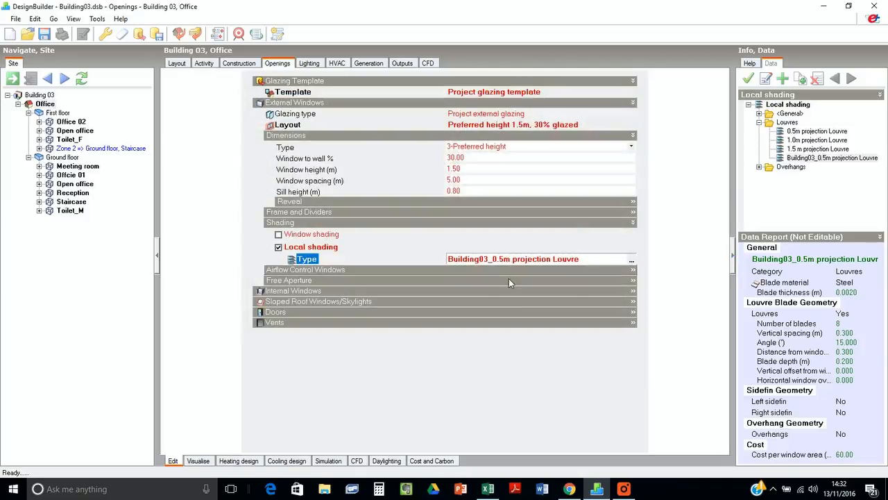
{"action": "left_click", "coordinate": [819, 132]}
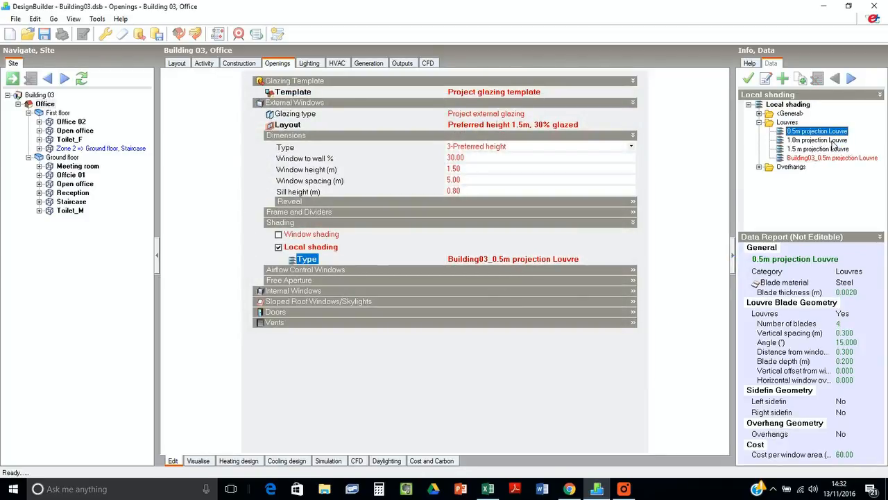
{"action": "double_click", "coordinate": [801, 132]}
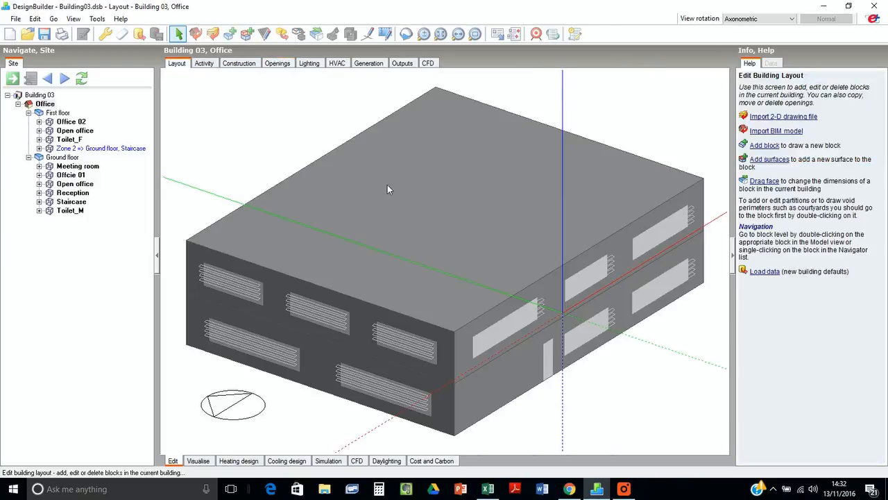
{"action": "mouse_move", "coordinate": [505, 267]}
{"action": "left_mouse_down"}
{"action": "mouse_move", "coordinate": [427, 257]}
{"action": "mouse_move", "coordinate": [726, 259]}
{"action": "mouse_move", "coordinate": [451, 250]}
{"action": "mouse_move", "coordinate": [450, 217]}
{"action": "mouse_move", "coordinate": [510, 212]}
{"action": "mouse_move", "coordinate": [525, 238]}
{"action": "mouse_move", "coordinate": [499, 261]}
{"action": "left_mouse_up"}
{"action": "left_click_drag", "start_coordinate": [274, 299], "coordinate": [319, 244]}
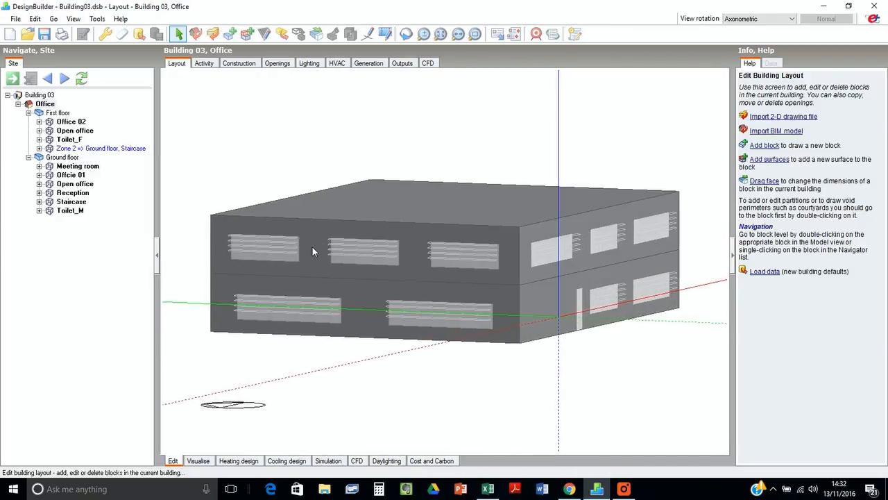
{"action": "left_click_drag", "start_coordinate": [370, 234], "coordinate": [339, 275]}
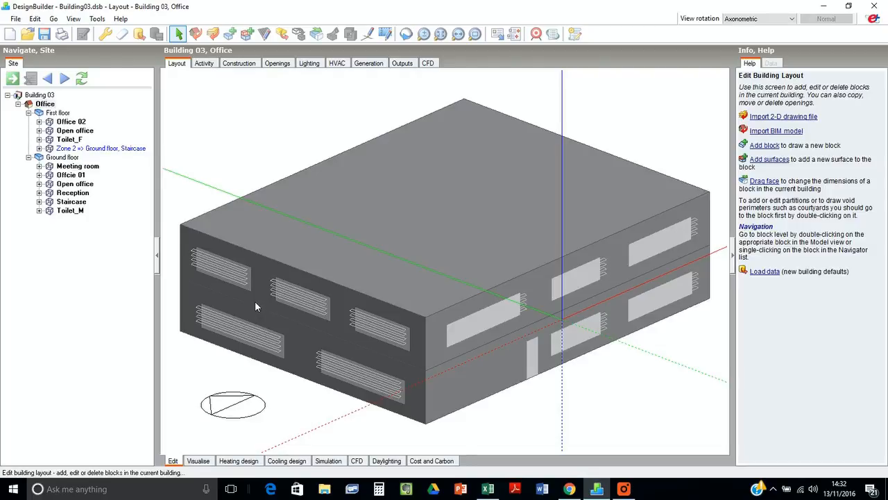
- Duplicate the 0.5m projection Louvre in the local shading library and assign the copy as the office's local shading type
{"action": "left_click", "coordinate": [279, 64]}
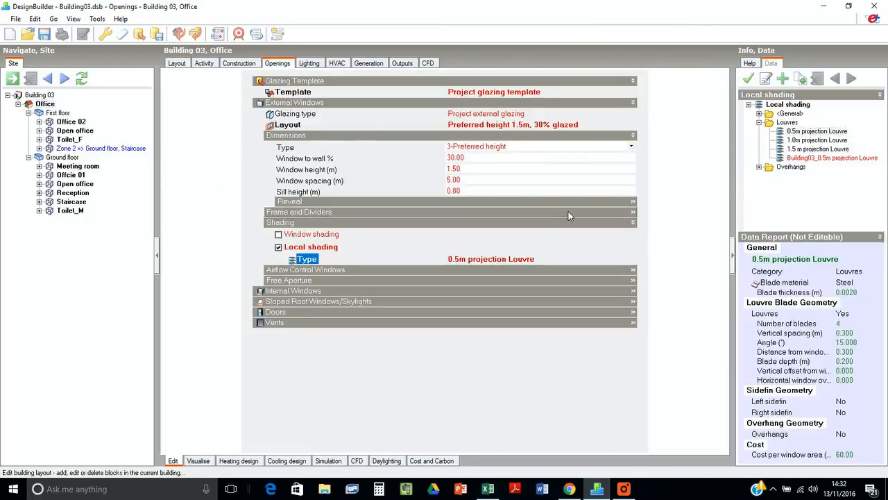
{"action": "left_click", "coordinate": [805, 131]}
{"action": "left_click", "coordinate": [800, 79]}
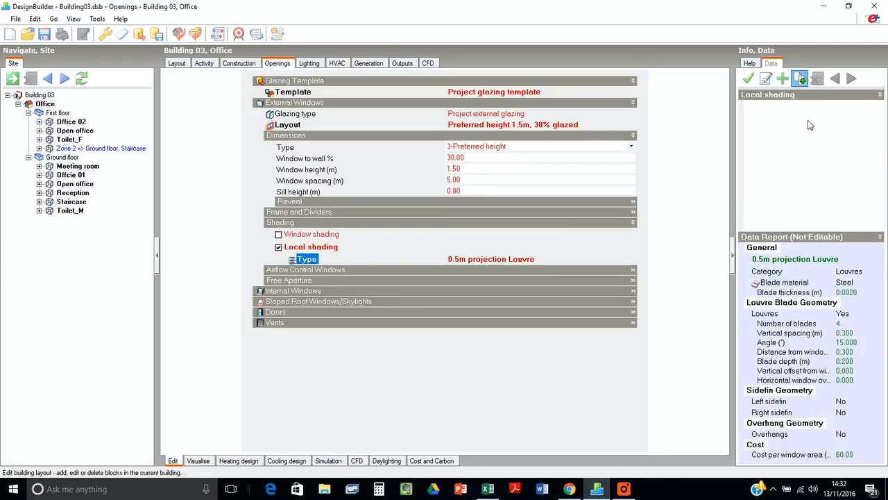
{"action": "left_click", "coordinate": [810, 167]}
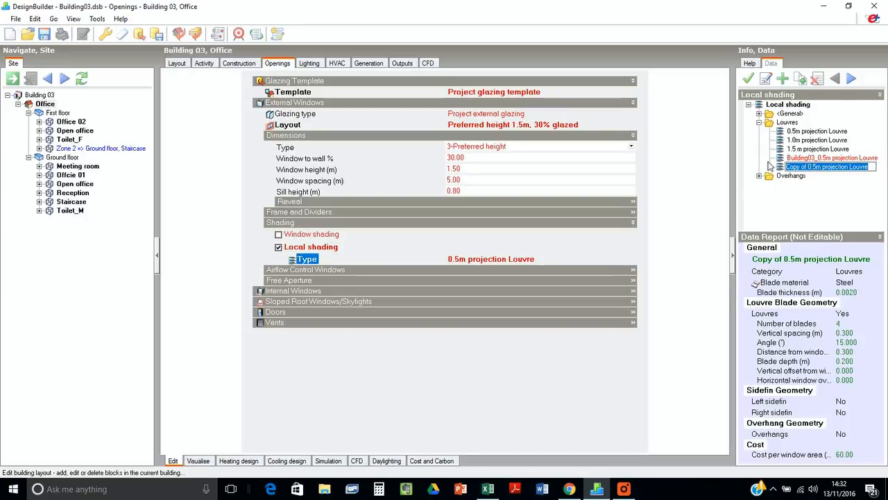
{"action": "key", "text": "Return"}
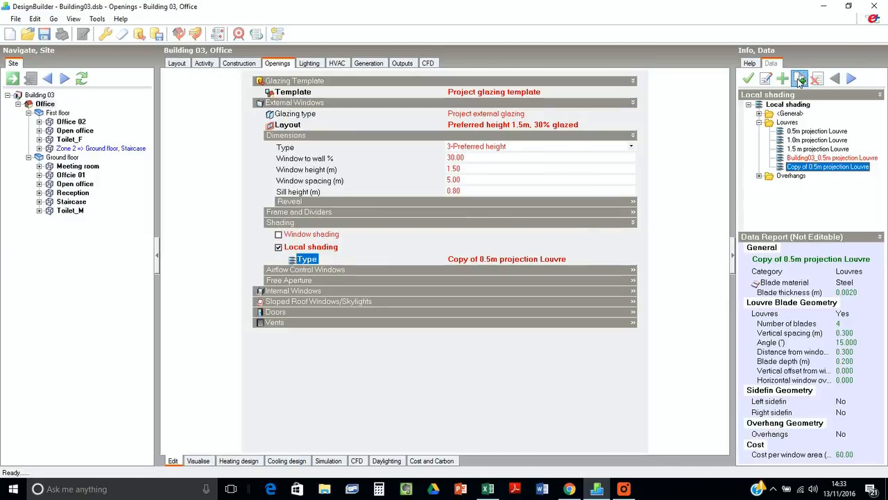
- Rename the copied louvre as 0.5m projection Louvre (5no) and set its number of blades to 5
{"action": "left_click", "coordinate": [764, 79]}
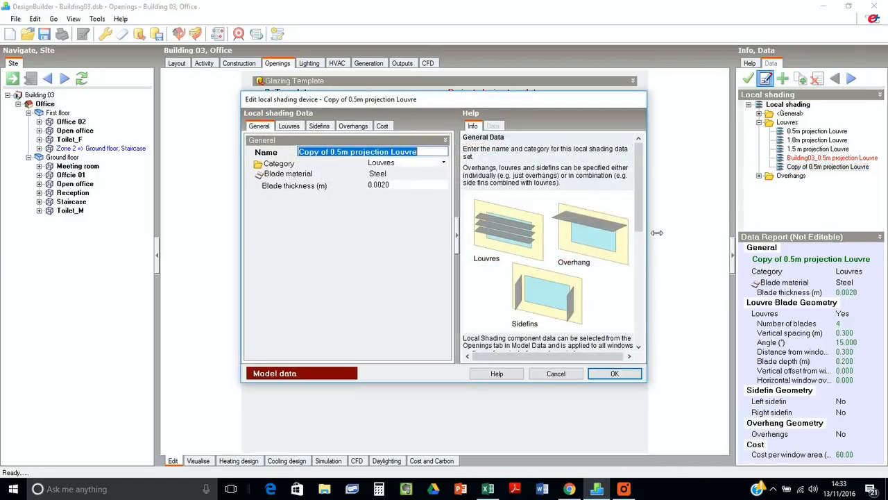
{"action": "left_click_drag", "start_coordinate": [299, 152], "coordinate": [331, 152]}
{"action": "key", "text": "Delete"}
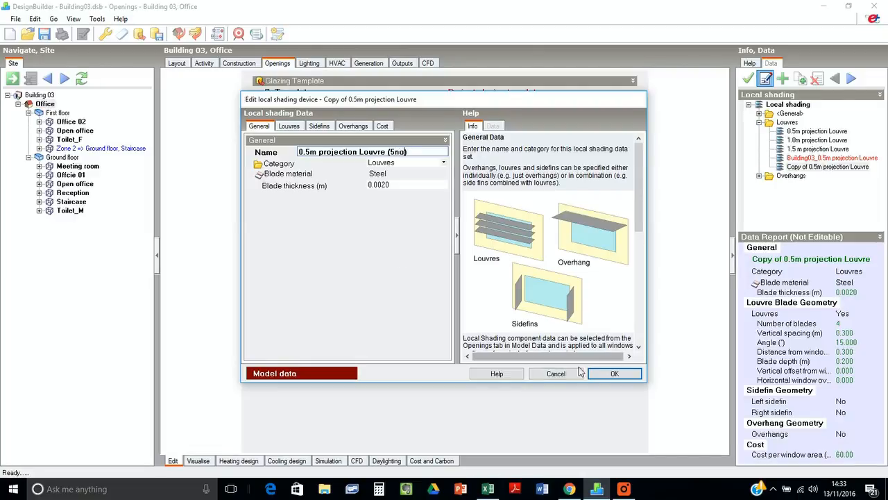
{"action": "left_click", "coordinate": [300, 127]}
{"action": "left_click", "coordinate": [372, 162]}
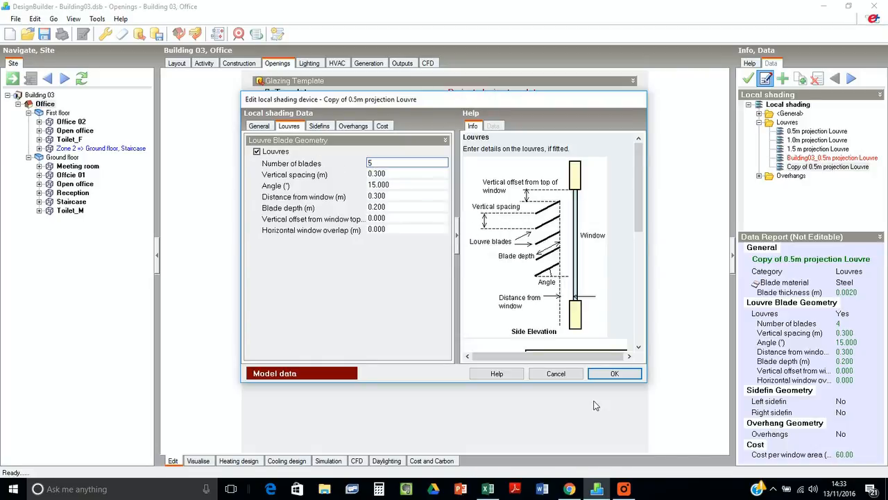
{"action": "left_click", "coordinate": [611, 379]}
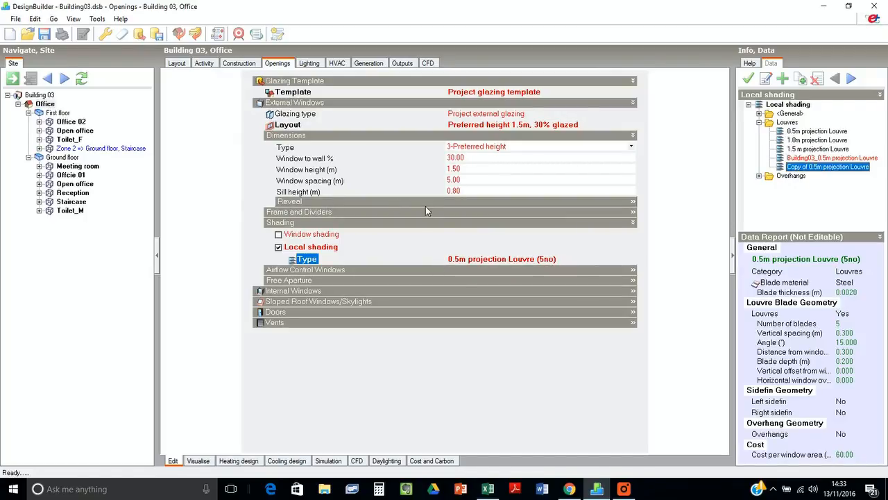
- Return to the office's model layout and examine the window louvres up close from a lower angle
{"action": "left_click", "coordinate": [54, 104]}
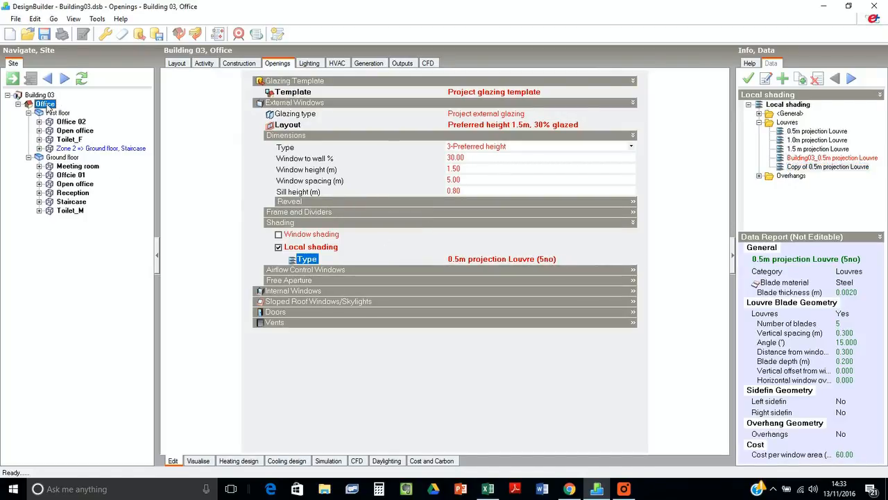
{"action": "left_click", "coordinate": [185, 66]}
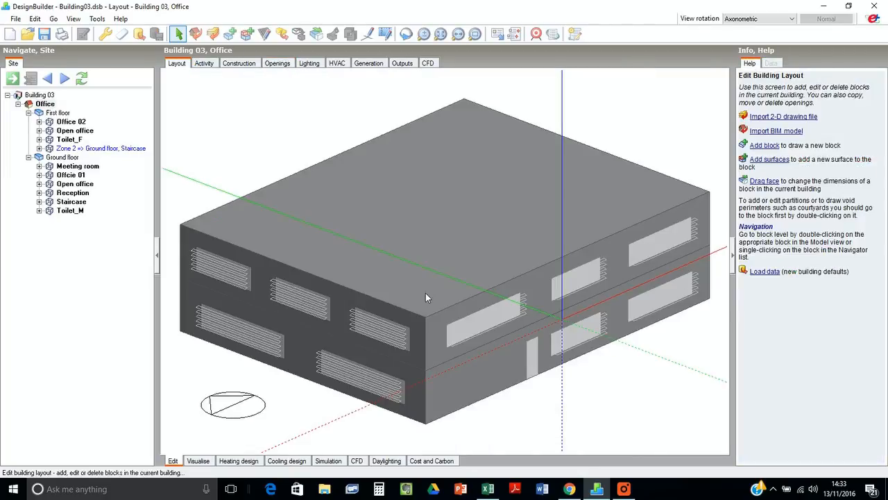
{"action": "scroll", "coordinate": [391, 329], "scroll_direction": "up", "scroll_amount": 2}
{"action": "left_click_drag", "start_coordinate": [386, 327], "coordinate": [405, 306]}
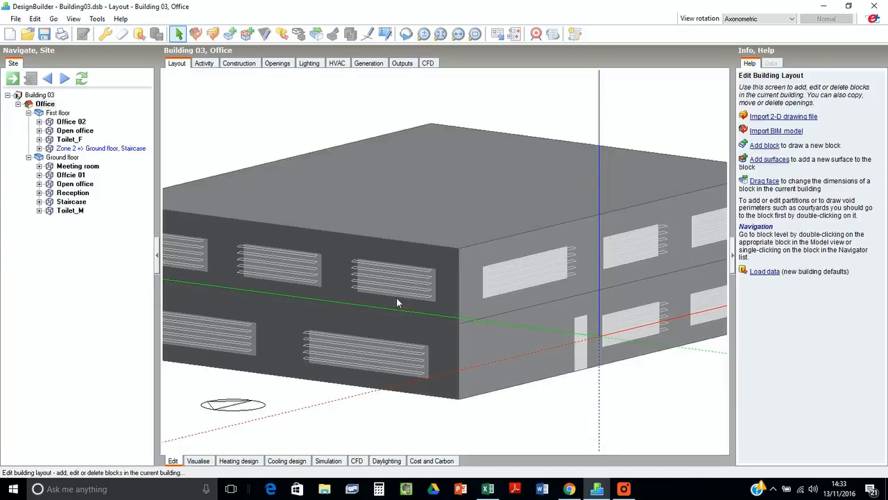
{"action": "scroll", "coordinate": [455, 300], "scroll_direction": "down", "scroll_amount": 2}
{"action": "mouse_move", "coordinate": [496, 286]}
{"action": "left_mouse_down"}
{"action": "mouse_move", "coordinate": [486, 299]}
{"action": "mouse_move", "coordinate": [481, 293]}
{"action": "left_mouse_up"}
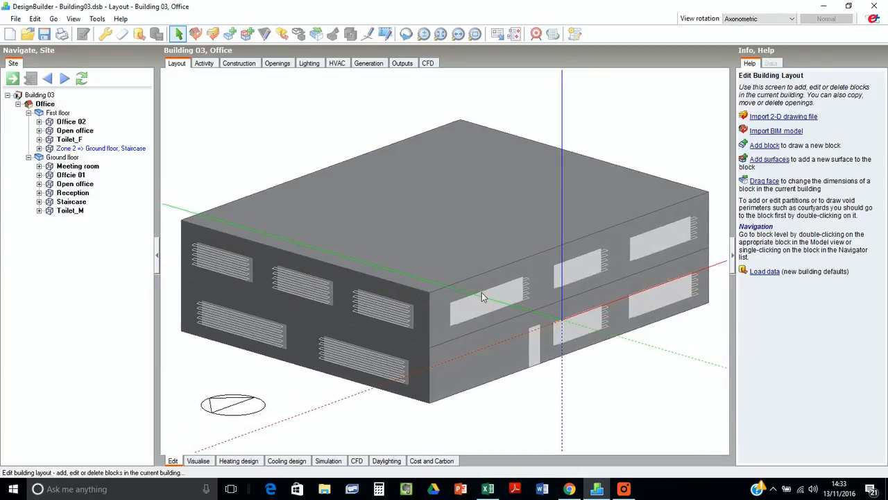
- Start exporting the EnergyPlus simulation input file, accepting calculation options for 1 Jan to 31 Dec with monthly and daily output
{"action": "left_click", "coordinate": [16, 19]}
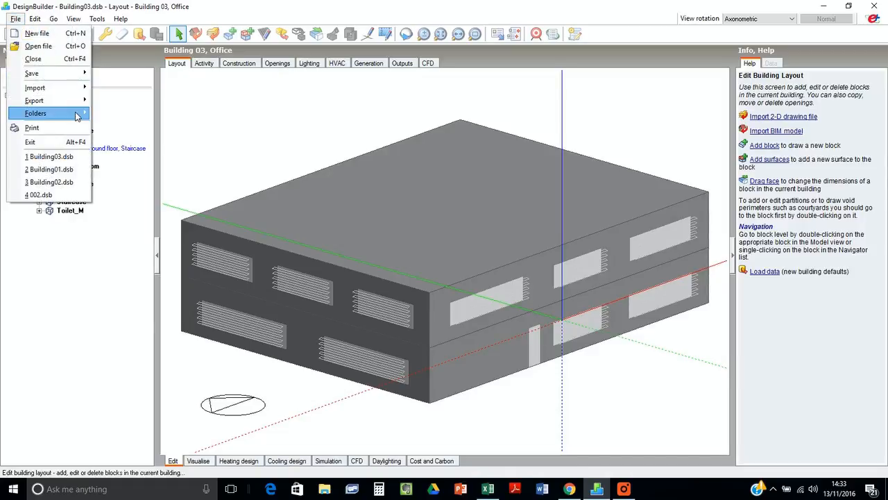
{"action": "mouse_move", "coordinate": [77, 101]}
{"action": "mouse_move", "coordinate": [143, 101]}
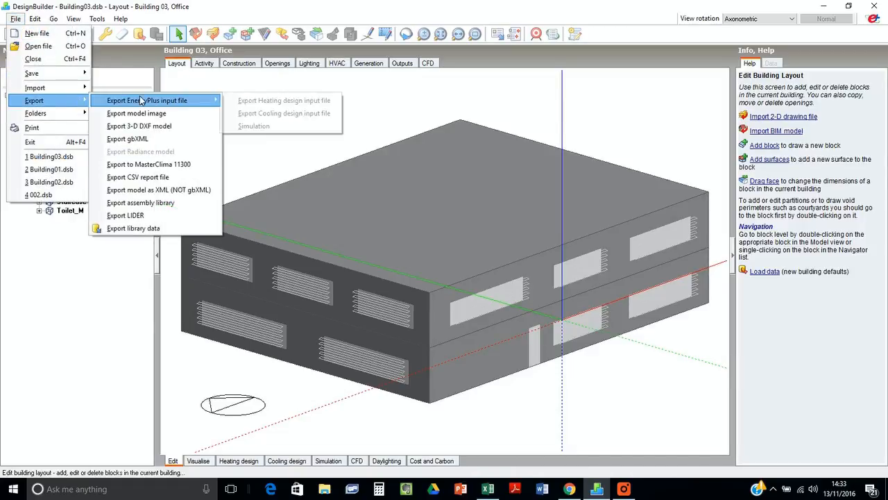
{"action": "left_click", "coordinate": [292, 127]}
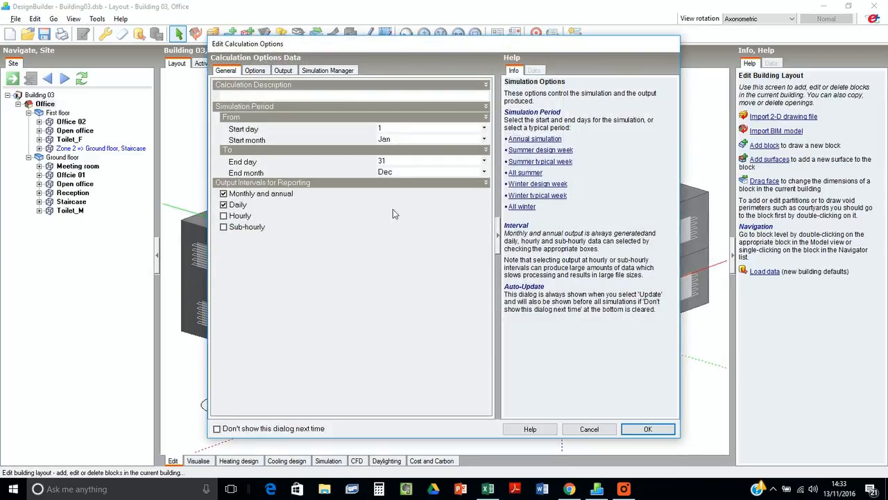
{"action": "left_click", "coordinate": [647, 429]}
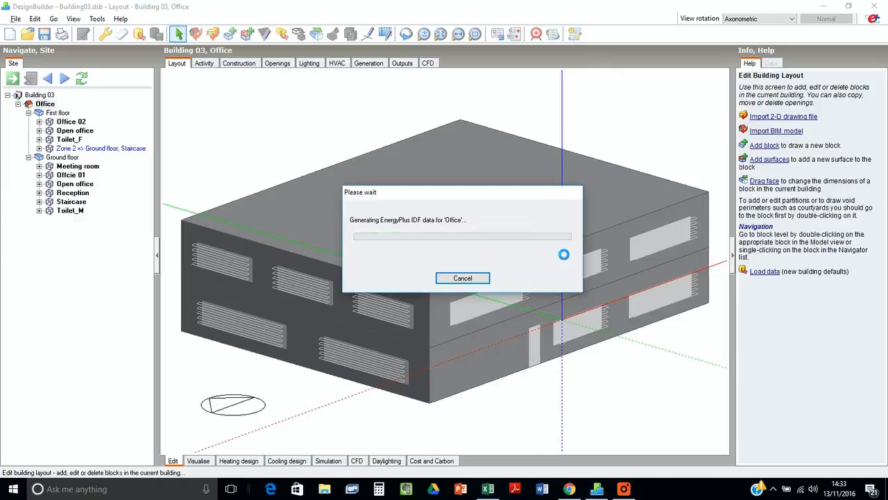
{"action": "left_click", "coordinate": [526, 334]}
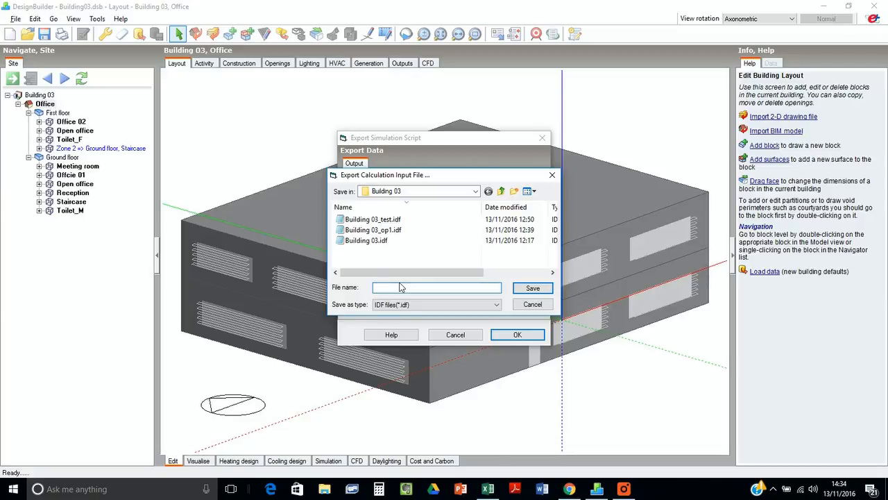
- Save the export in the Building 03 folder as Building 03_30_shading and open the exported IDF file
{"action": "type", "text": "Building"}
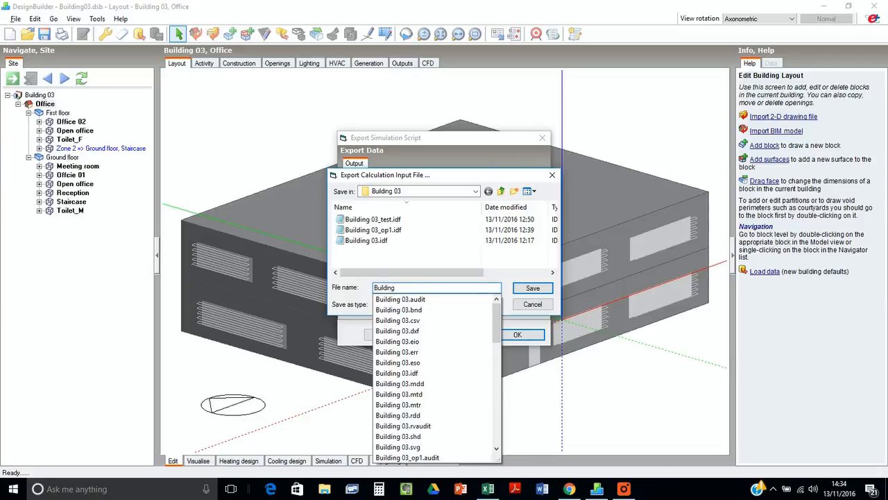
{"action": "type", "text": "_3"}
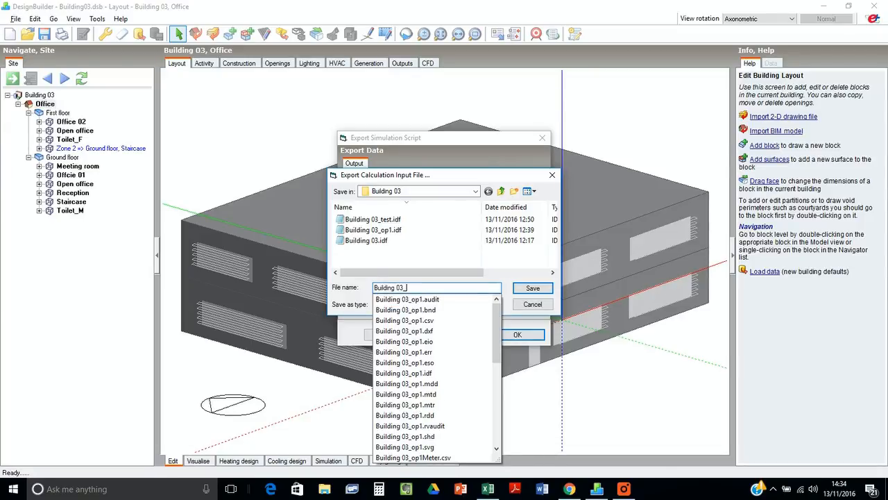
{"action": "type", "text": "0_"}
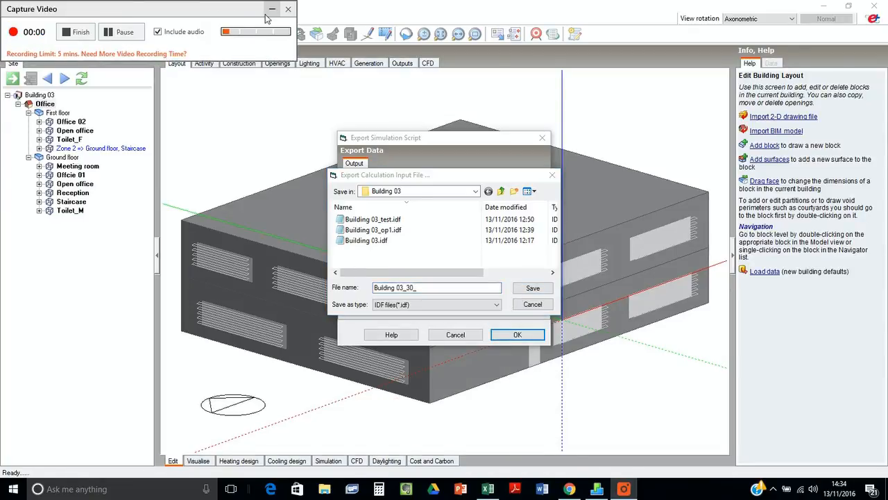
{"action": "left_click", "coordinate": [273, 7]}
{"action": "left_click", "coordinate": [445, 288]}
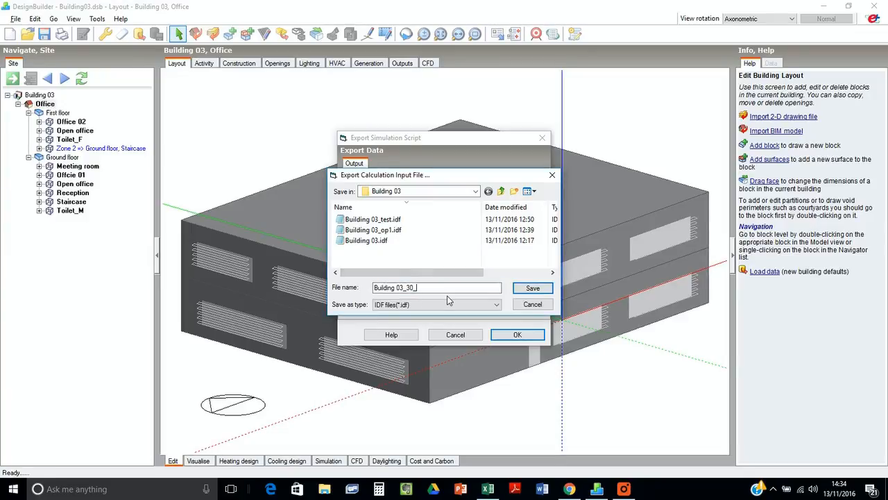
{"action": "type", "text": "shading"}
{"action": "left_click", "coordinate": [540, 288]}
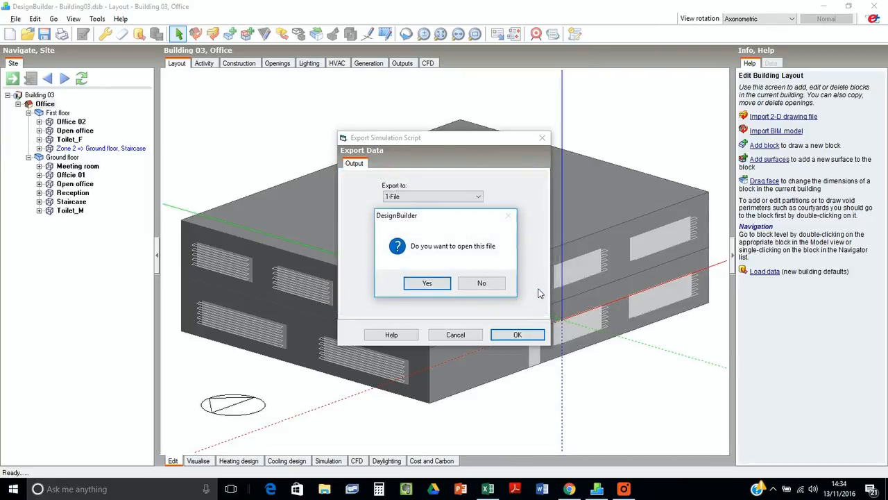
{"action": "left_click", "coordinate": [426, 285]}
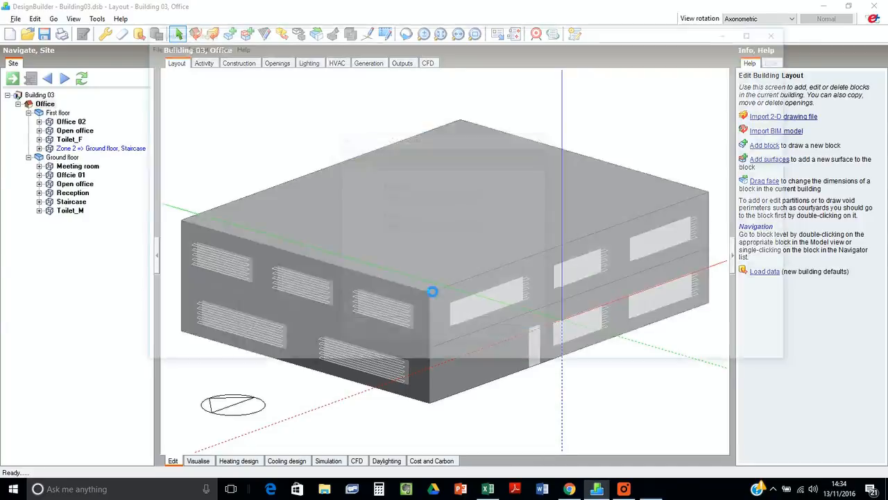
- Delete the output entries from the MeetingRoom surface conduction variables through the run-period Site Outdoor Air Barometric Pressure line
{"action": "double_click", "coordinate": [536, 31]}
{"action": "left_click_drag", "start_coordinate": [882, 40], "coordinate": [865, 461]}
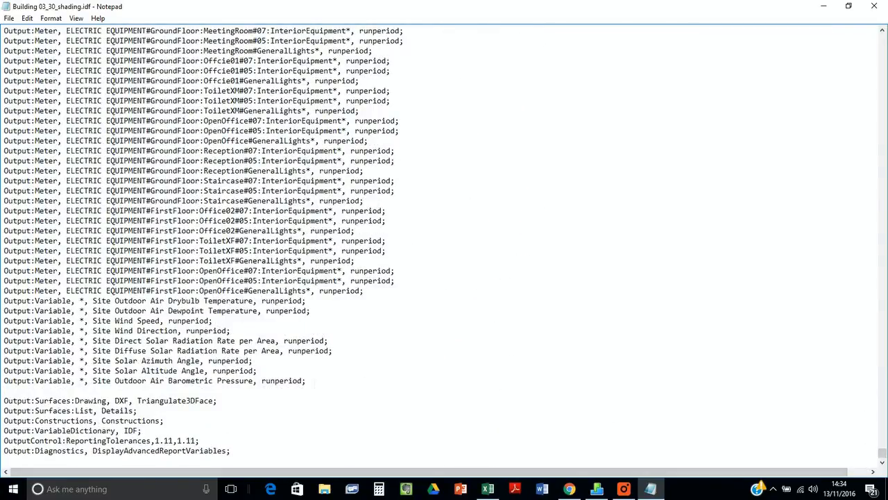
{"action": "left_click_drag", "start_coordinate": [306, 380], "coordinate": [3, 21]}
{"action": "left_click_drag", "start_coordinate": [882, 451], "coordinate": [882, 391]}
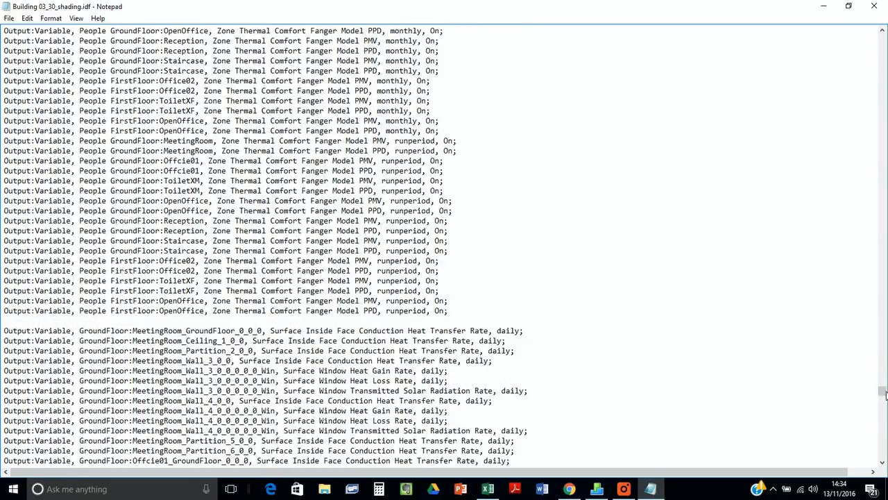
{"action": "left_click", "coordinate": [14, 321], "text": "shift"}
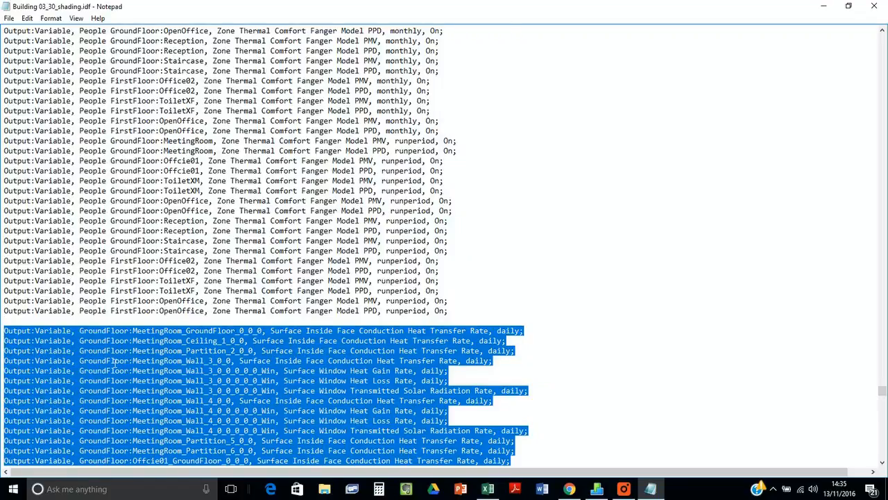
{"action": "key", "text": "Delete"}
- Check the remaining output entries, add two blank lines above Output:Surfaces:Drawing, and save and close the IDF file
{"action": "scroll", "coordinate": [441, 246], "scroll_direction": "up", "scroll_amount": 12}
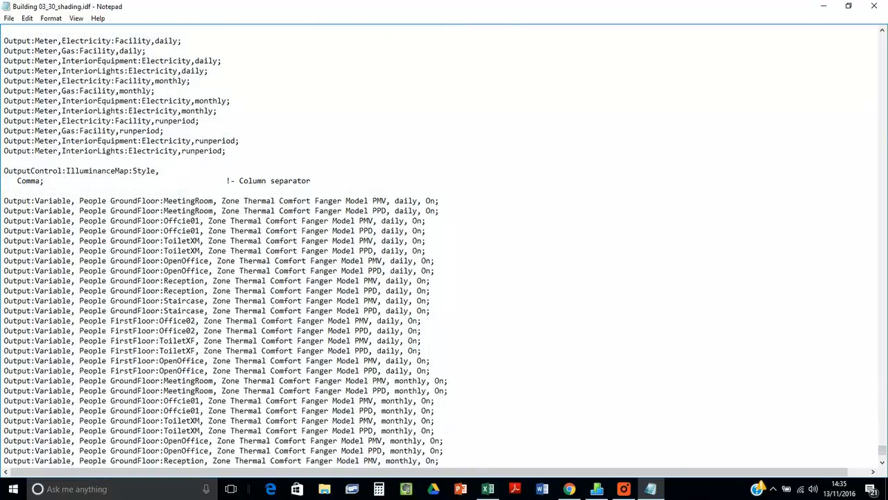
{"action": "scroll", "coordinate": [225, 246], "scroll_direction": "down", "scroll_amount": 1}
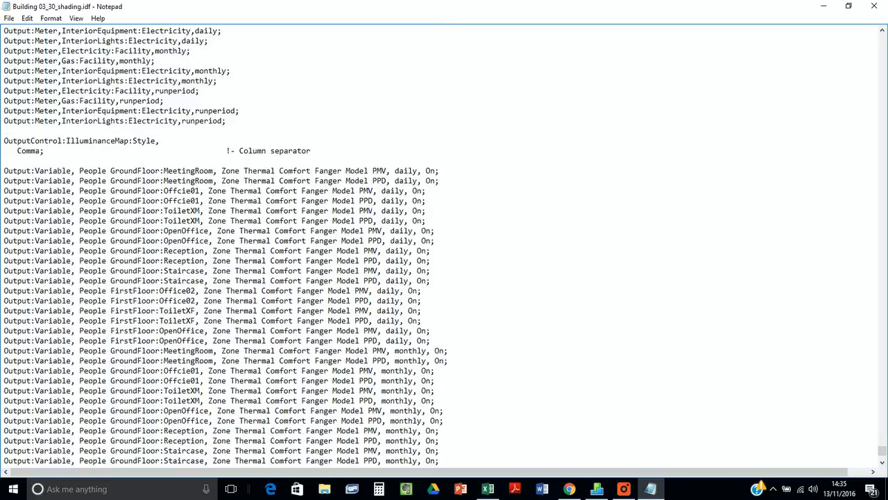
{"action": "scroll", "coordinate": [225, 247], "scroll_direction": "down", "scroll_amount": 11}
{"action": "scroll", "coordinate": [225, 246], "scroll_direction": "up", "scroll_amount": 12}
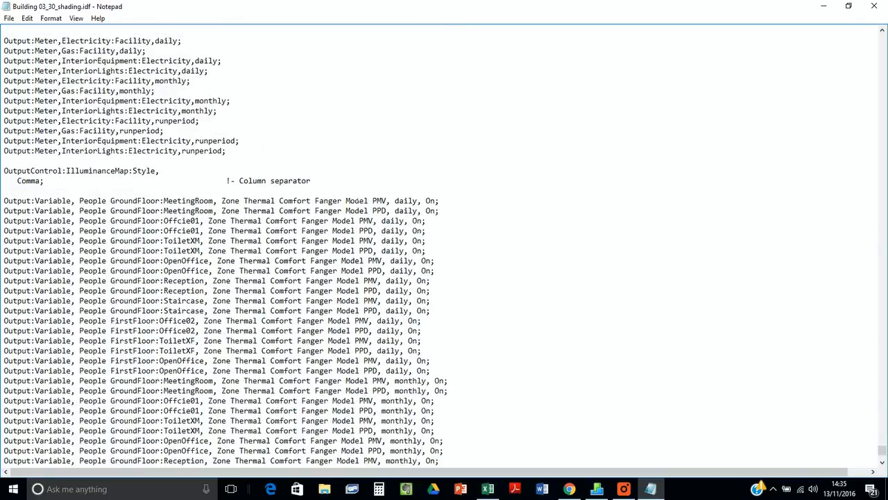
{"action": "scroll", "coordinate": [441, 247], "scroll_direction": "down", "scroll_amount": 12}
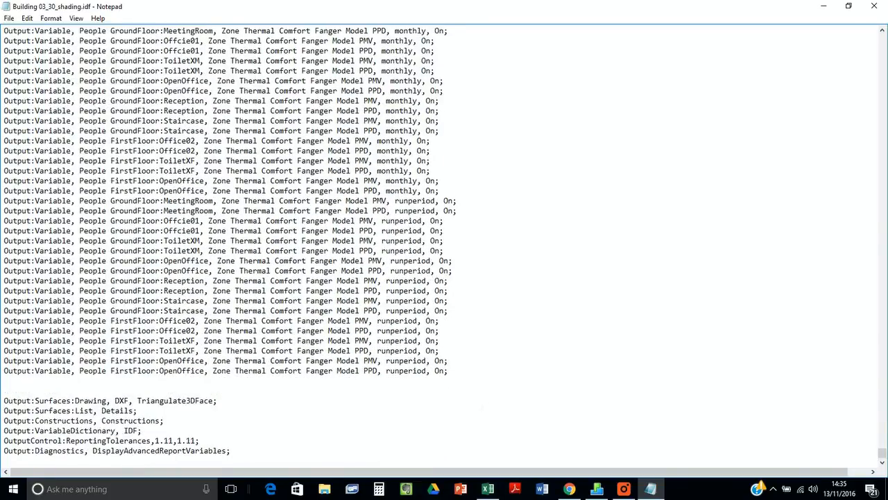
{"action": "key", "text": "Left"}
{"action": "key", "text": "Return"}
{"action": "key", "text": "Return"}
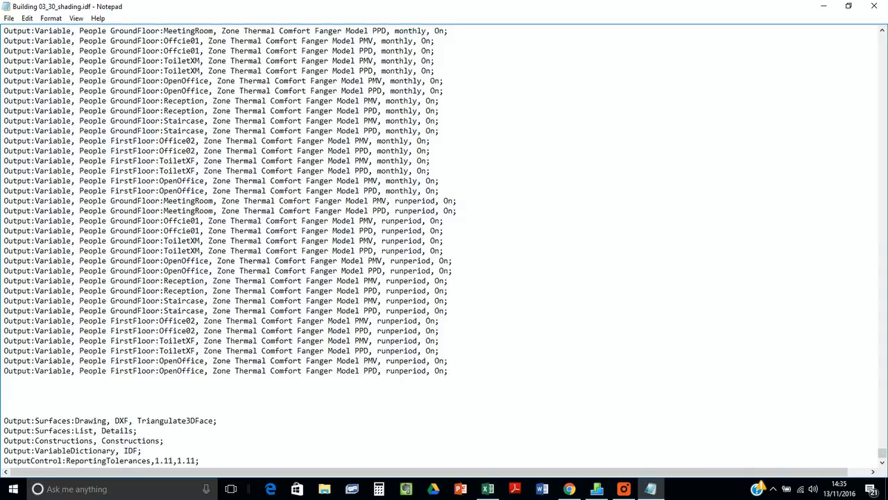
{"action": "left_click", "coordinate": [9, 18]}
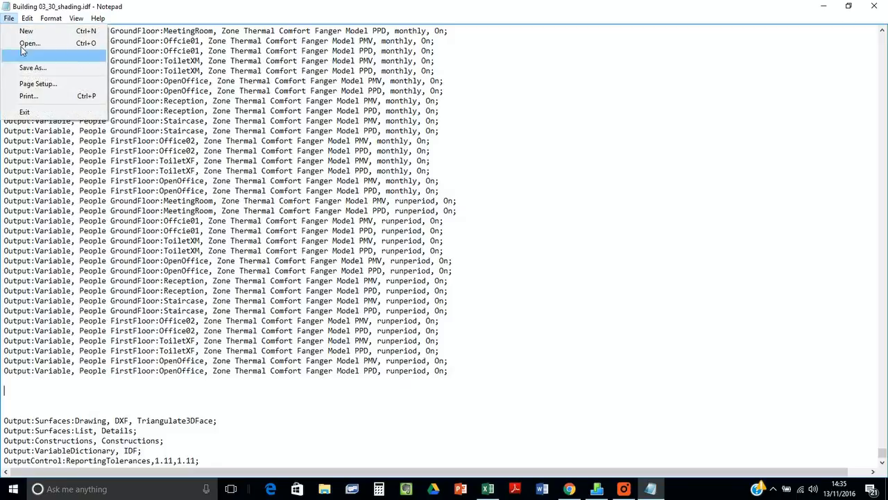
{"action": "left_click", "coordinate": [30, 61]}
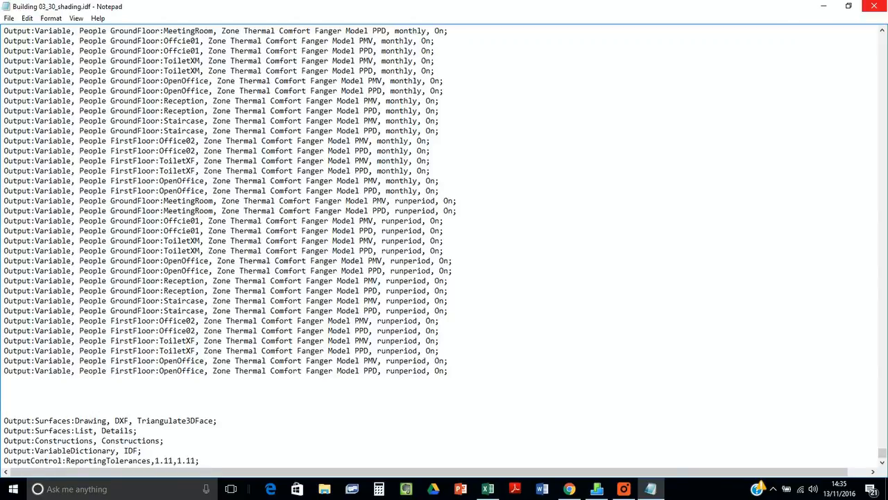
{"action": "left_click", "coordinate": [874, 6]}
- Minimize DesignBuilder and launch EP-Launch from the EnergyPlusV8-4-0 programs
{"action": "left_click", "coordinate": [823, 6]}
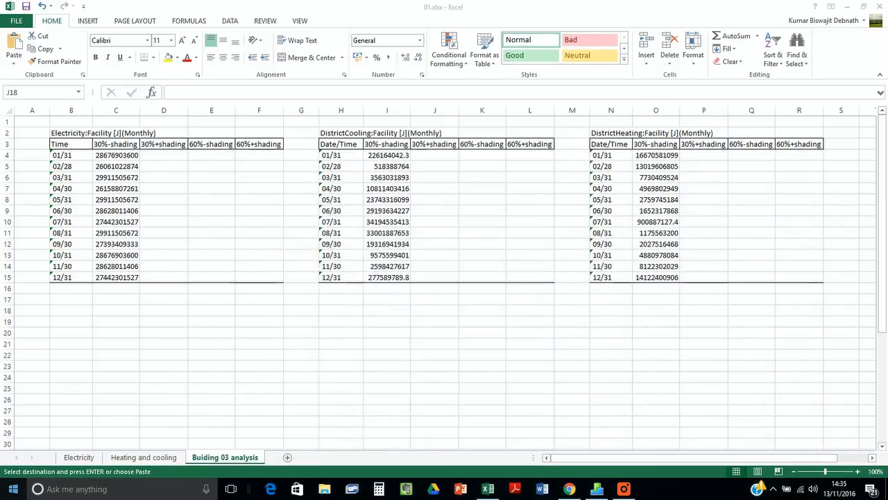
{"action": "key", "text": "super"}
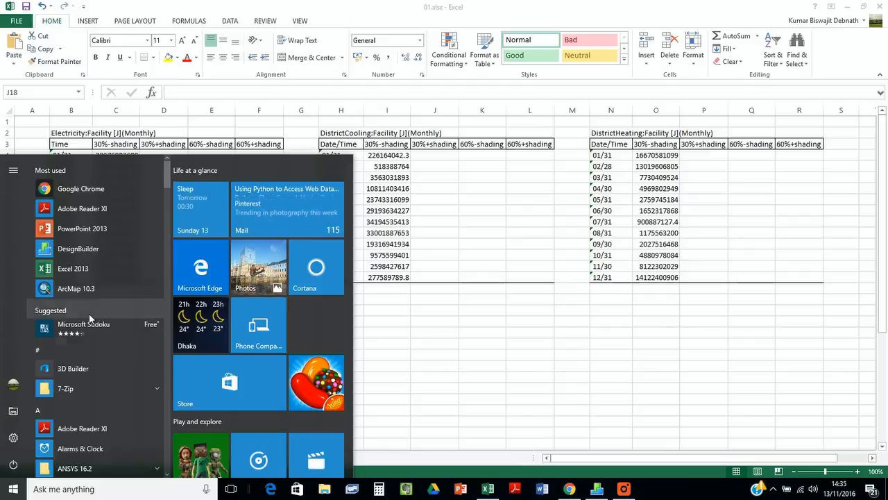
{"action": "left_click", "coordinate": [57, 410]}
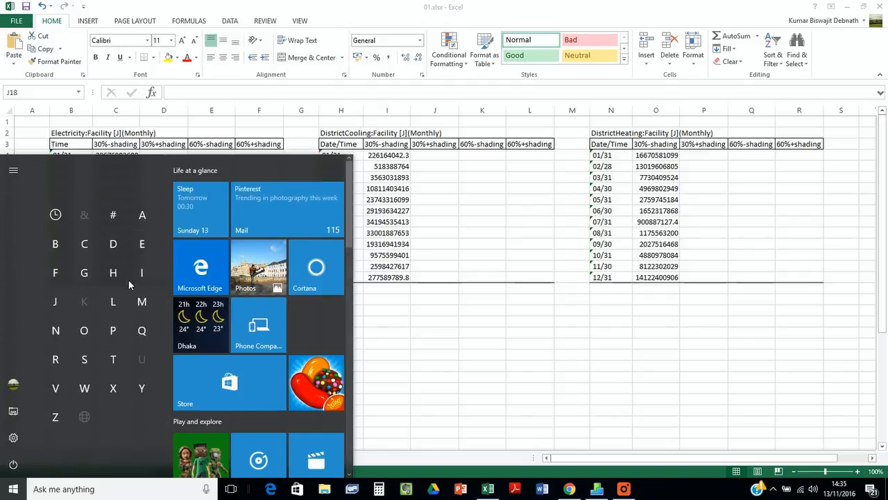
{"action": "left_click", "coordinate": [142, 244]}
{"action": "left_click", "coordinate": [96, 265]}
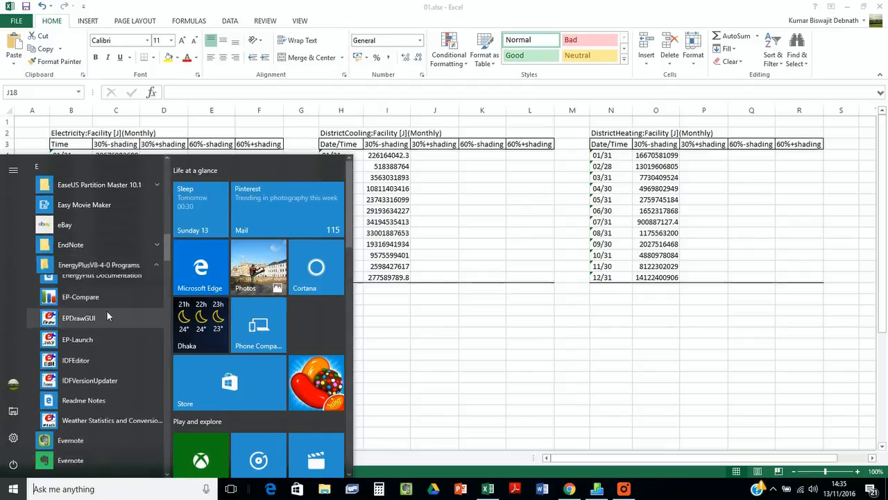
{"action": "left_click", "coordinate": [102, 339]}
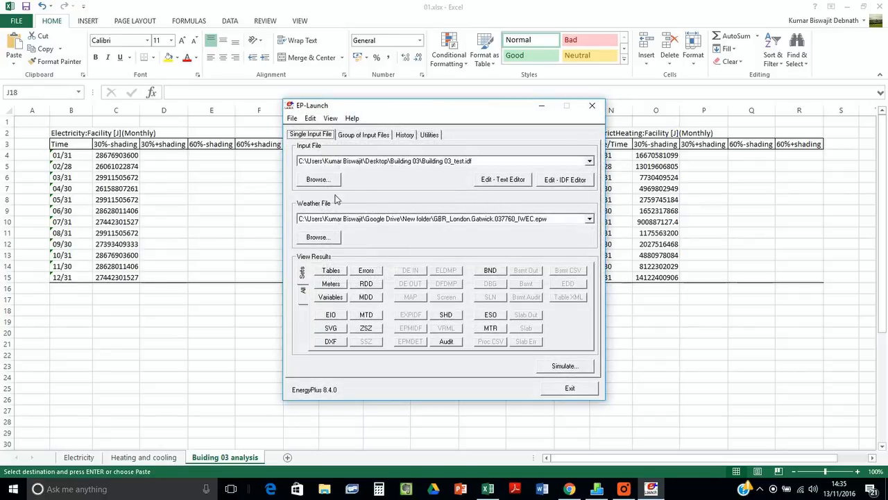
- Choose Building 03_30_shading.idf as the input file and simulate it, proceeding with the old file version
{"action": "left_click", "coordinate": [337, 179]}
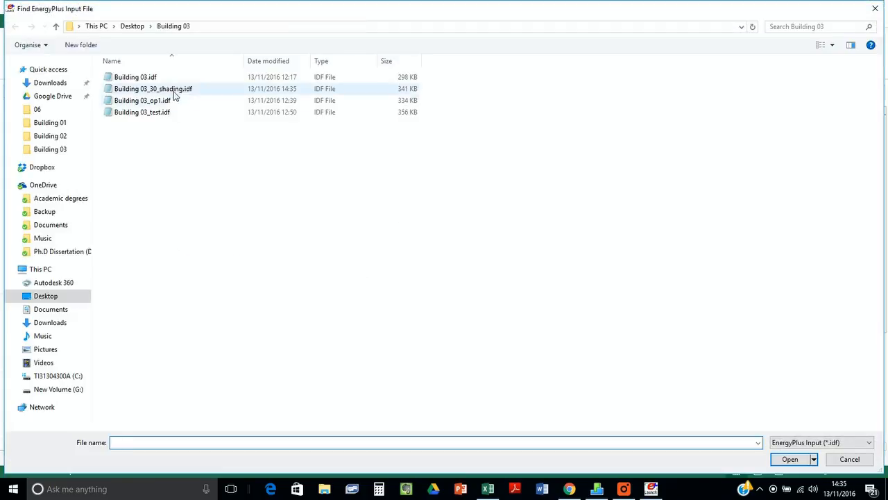
{"action": "double_click", "coordinate": [175, 95]}
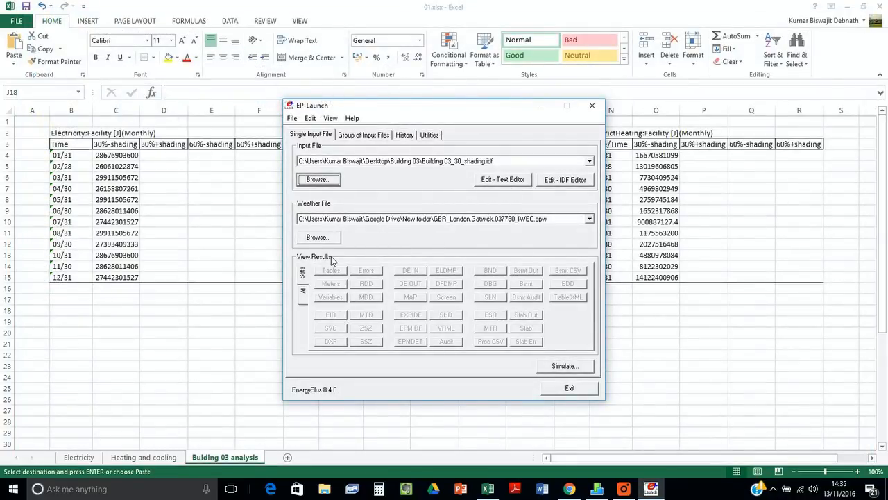
{"action": "left_click", "coordinate": [565, 365]}
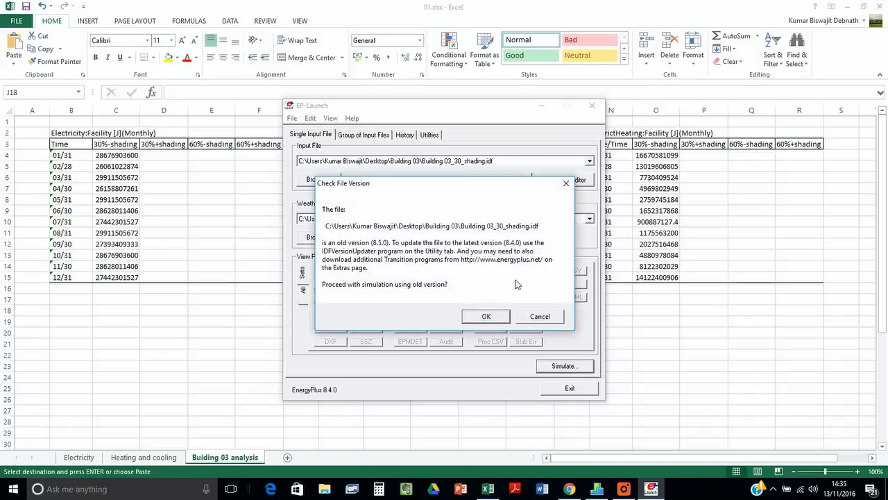
{"action": "left_click", "coordinate": [484, 318]}
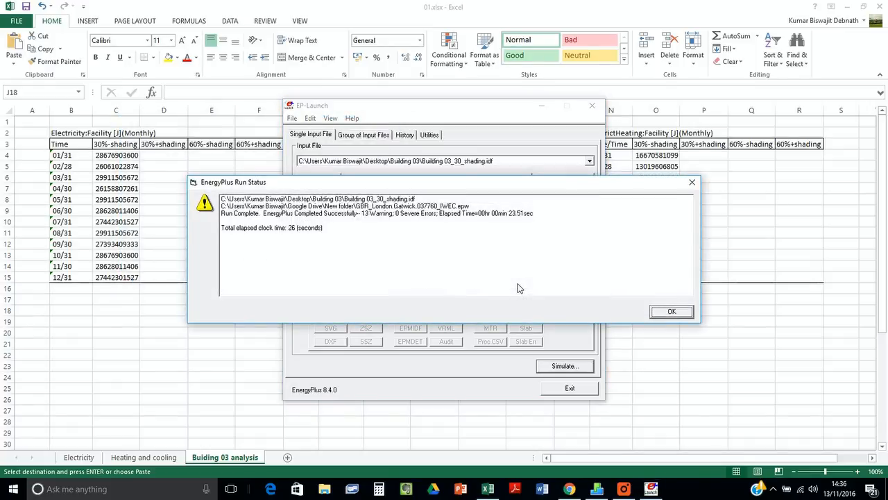
{"action": "left_click", "coordinate": [672, 311]}
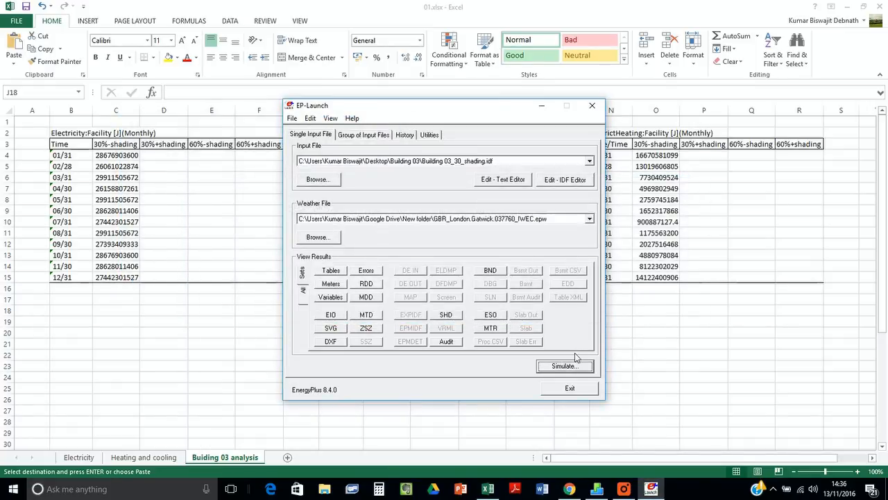
- Search the run's RDD file for heat gain and copy the Zone Windows Total Heat Gain Rate and Heat Loss Rate lines
{"action": "left_click", "coordinate": [364, 285]}
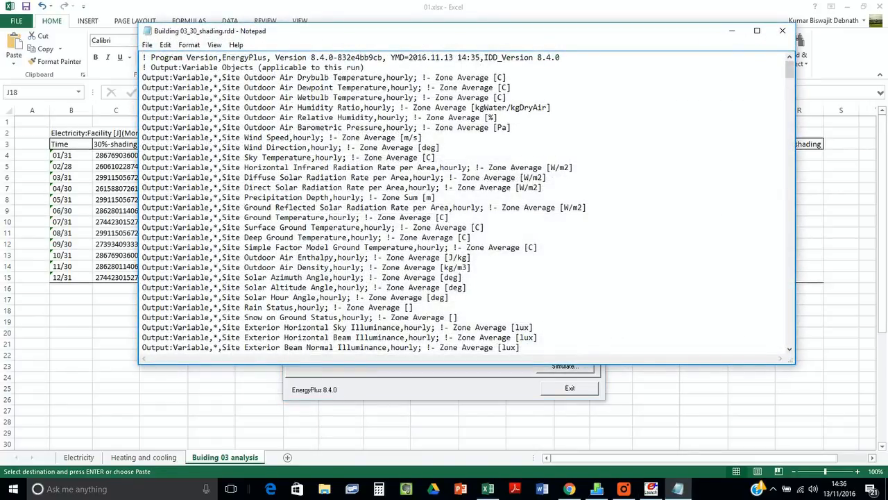
{"action": "key", "text": "ctrl+f"}
{"action": "type", "text": "heat gain"}
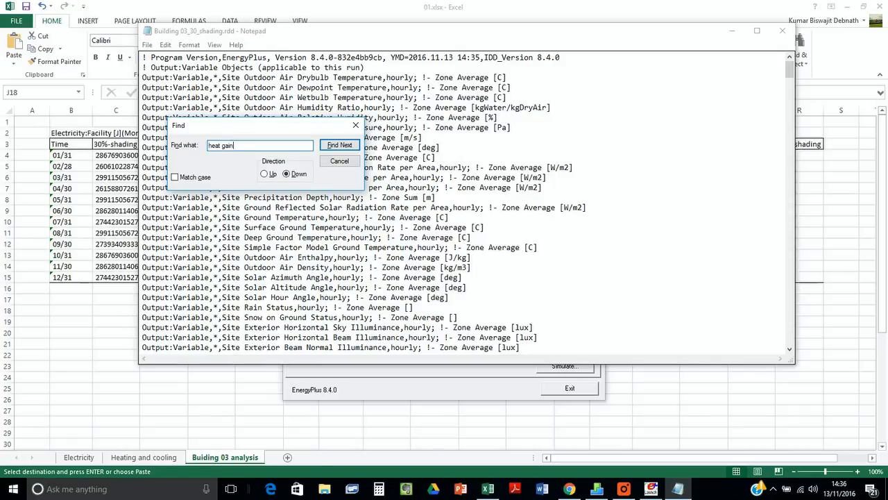
{"action": "key", "text": "Return"}
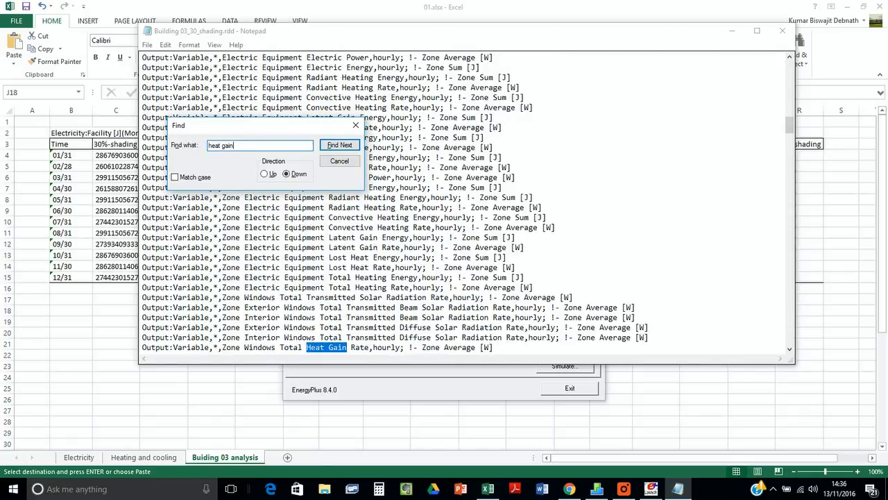
{"action": "scroll", "coordinate": [465, 202], "scroll_direction": "down", "scroll_amount": 1}
{"action": "scroll", "coordinate": [465, 201], "scroll_direction": "down", "scroll_amount": 1}
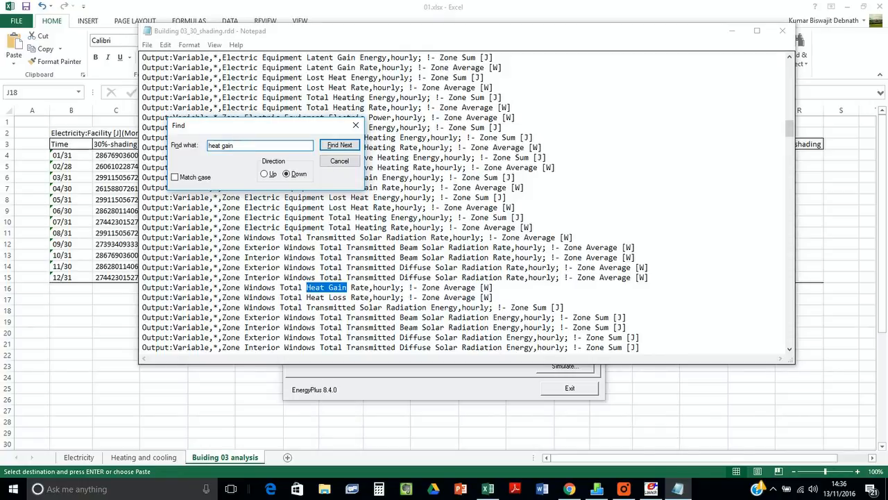
{"action": "left_click_drag", "start_coordinate": [494, 297], "coordinate": [142, 288]}
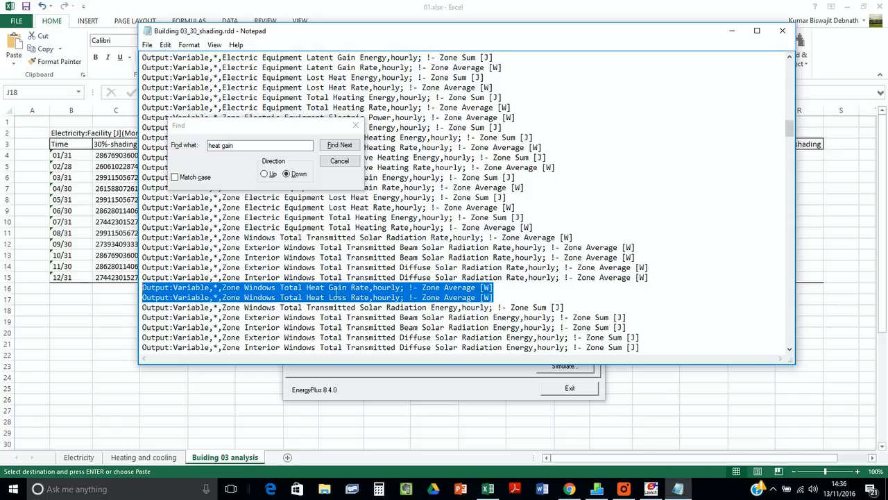
{"action": "left_click", "coordinate": [354, 128]}
{"action": "left_click", "coordinate": [353, 128]}
{"action": "key", "text": "ctrl+c"}
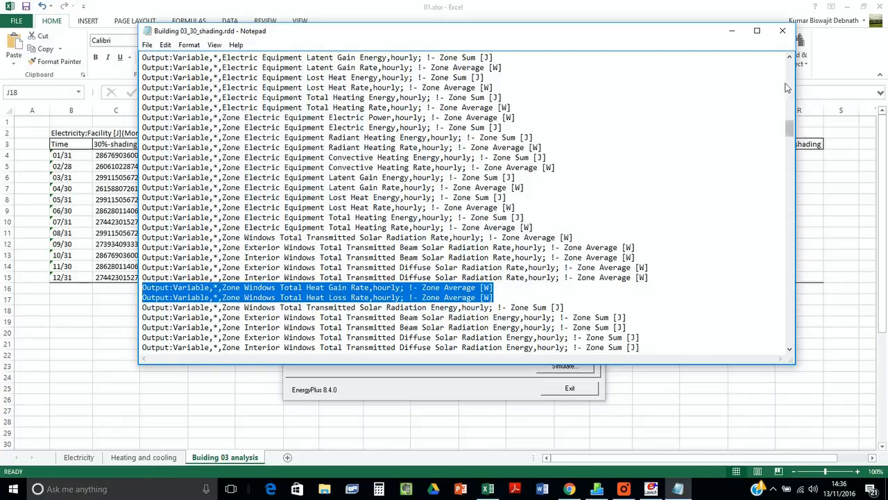
{"action": "left_click", "coordinate": [782, 33]}
- Paste the Zone Windows Total Heat Gain Rate and Heat Loss Rate lines above Output:Surfaces:Drawing in Building 03_30_shading.idf, and save and close it
{"action": "left_click", "coordinate": [502, 179]}
{"action": "left_click_drag", "start_coordinate": [788, 67], "coordinate": [779, 350]}
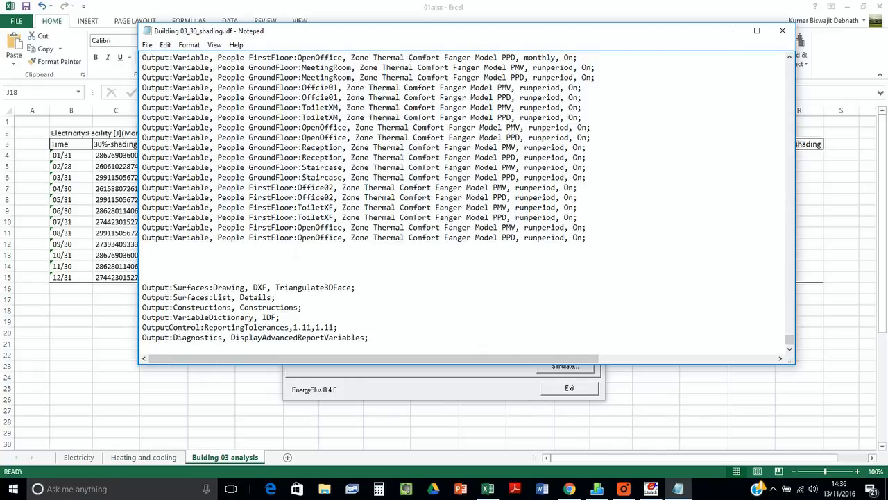
{"action": "key", "text": "ctrl+v"}
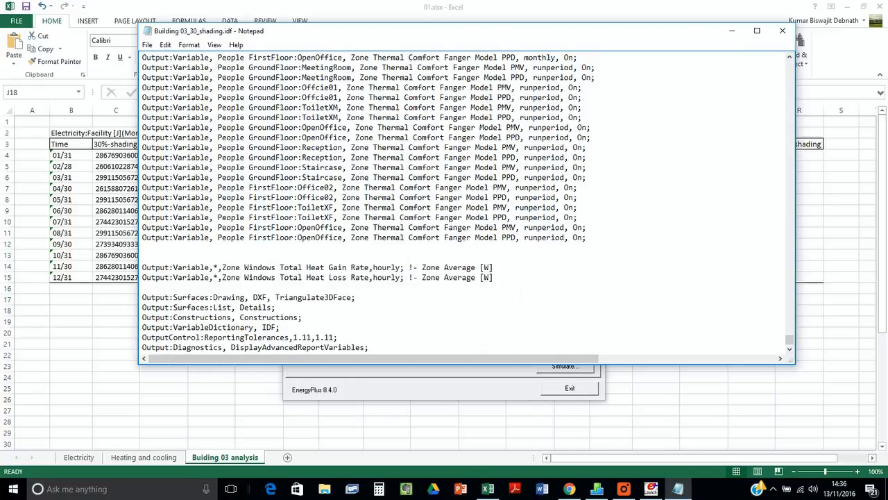
{"action": "left_click", "coordinate": [147, 44]}
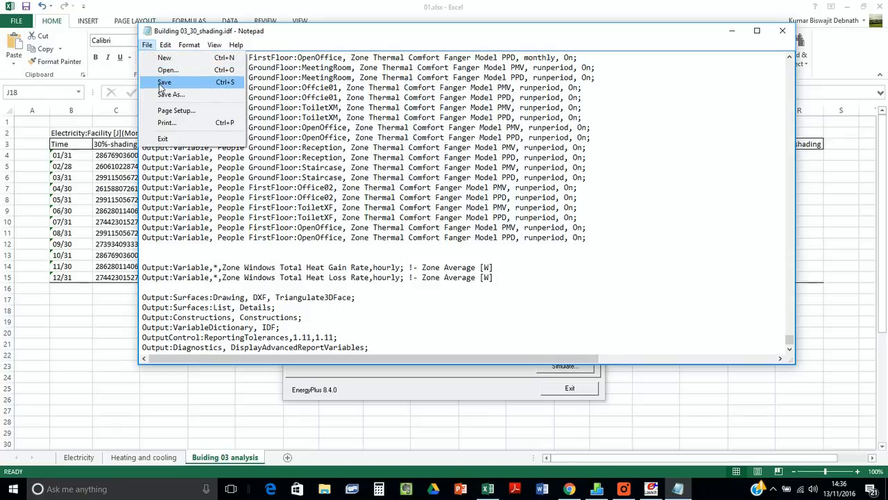
{"action": "left_click", "coordinate": [162, 82]}
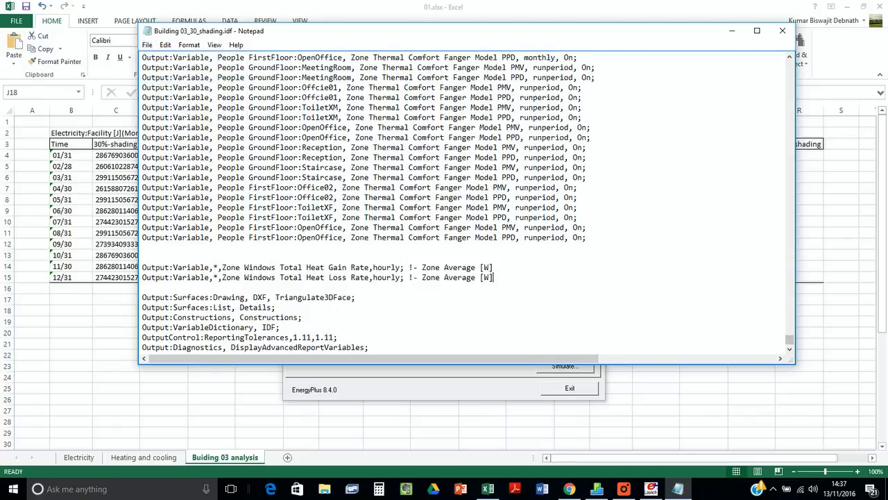
{"action": "left_click", "coordinate": [783, 32]}
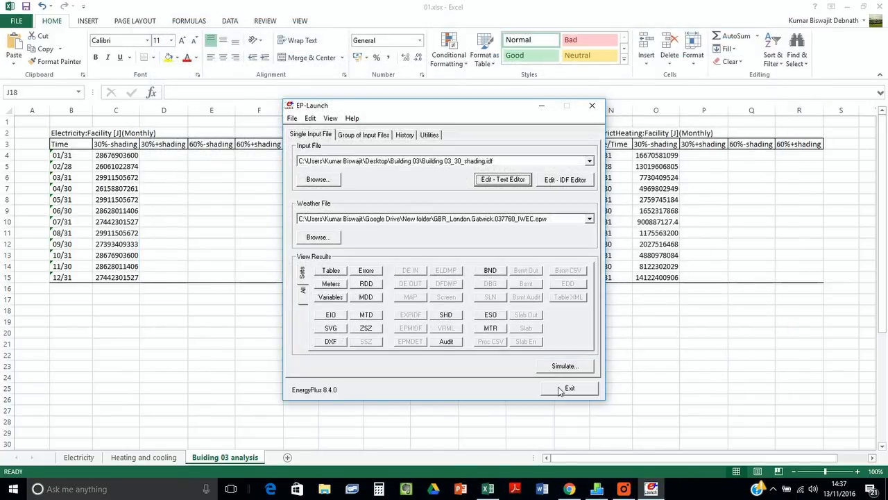
- Reopen the IDF file, set the reporting frequency of both Zone Windows heat rate lines to daily, and close the file
{"action": "left_click", "coordinate": [492, 181]}
{"action": "left_click_drag", "start_coordinate": [793, 77], "coordinate": [791, 340]}
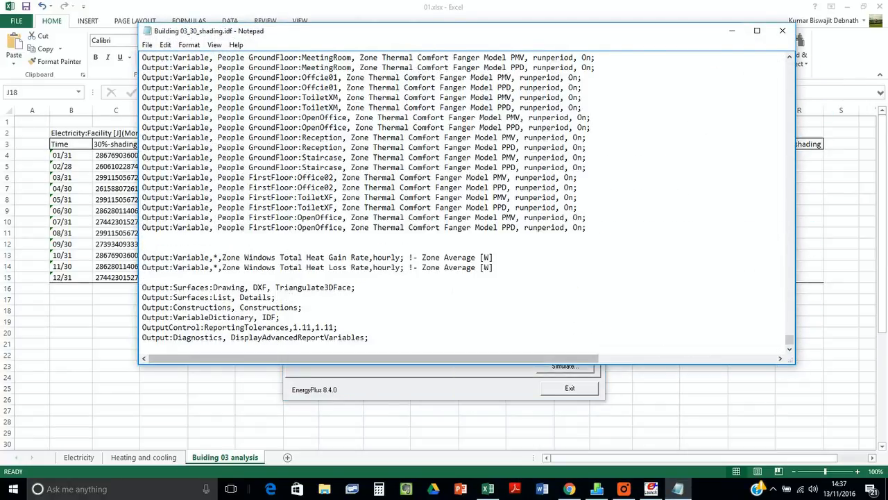
{"action": "left_click_drag", "start_coordinate": [401, 258], "coordinate": [373, 257]}
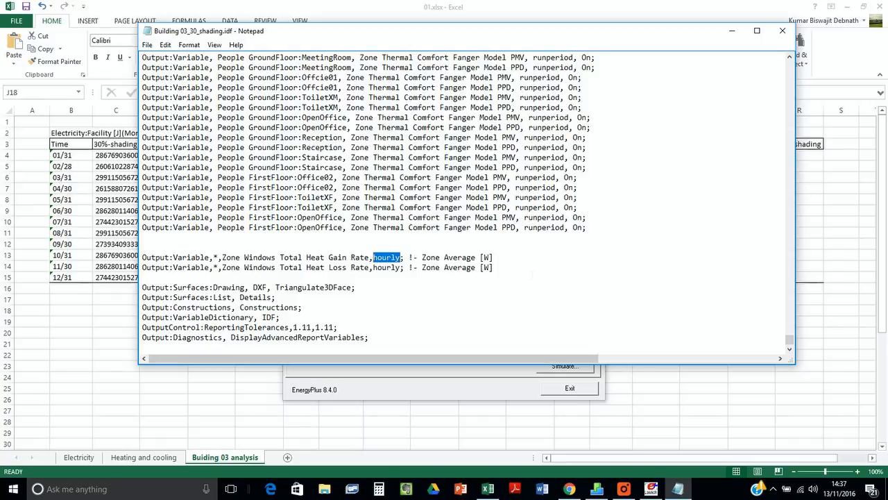
{"action": "type", "text": "DAily"}
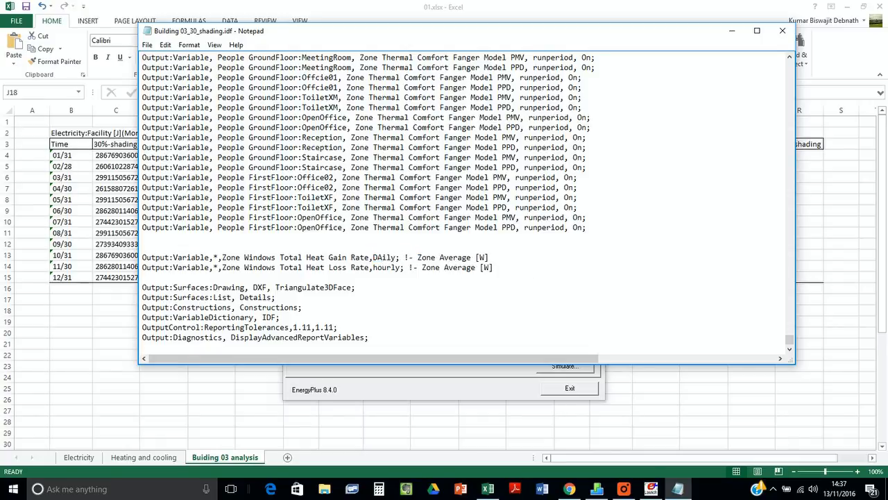
{"action": "key", "text": "Left"}
{"action": "key", "text": "BackSpace"}
{"action": "key", "text": "BackSpace"}
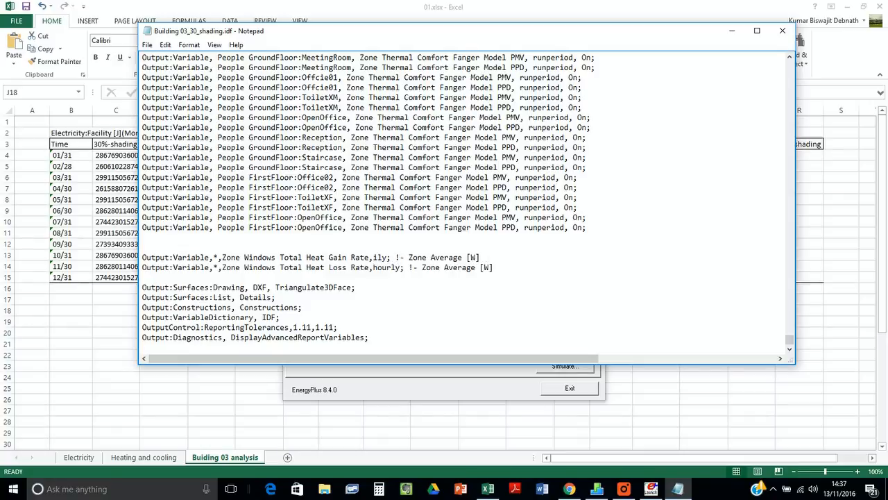
{"action": "type", "text": "da"}
{"action": "left_click_drag", "start_coordinate": [372, 267], "coordinate": [401, 267]}
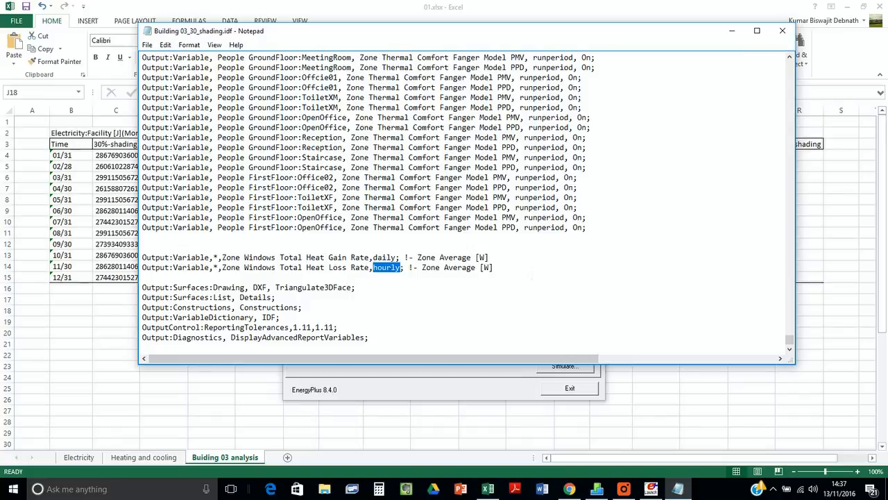
{"action": "type", "text": "daily"}
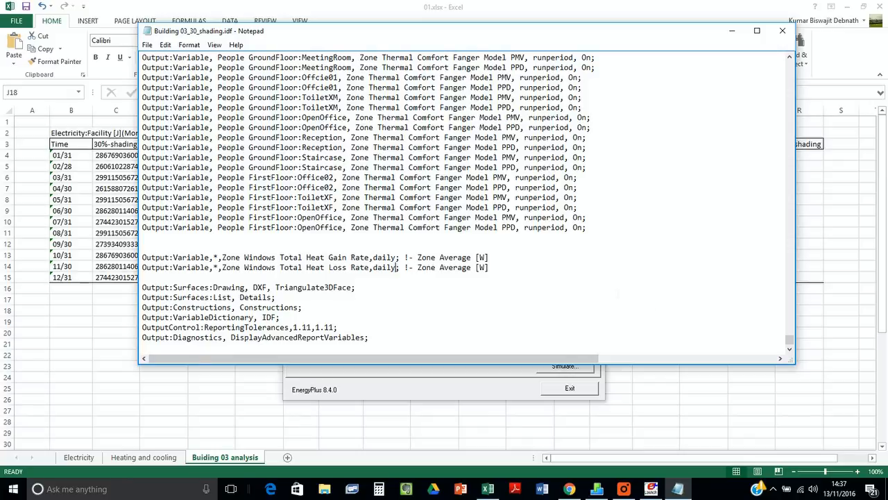
{"action": "left_click", "coordinate": [783, 31]}
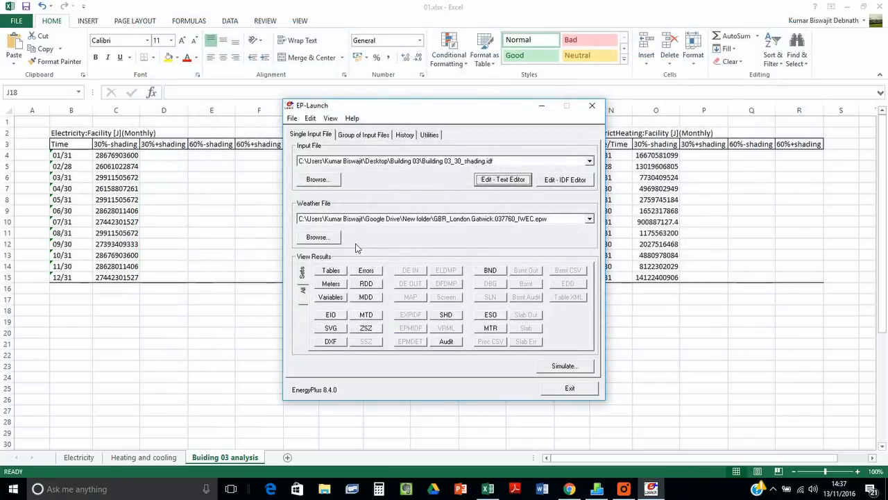
- Simulate Building 03_30_shading.idf again, proceeding with the old file version, and dismiss the run status once it finishes
{"action": "left_click", "coordinate": [555, 373]}
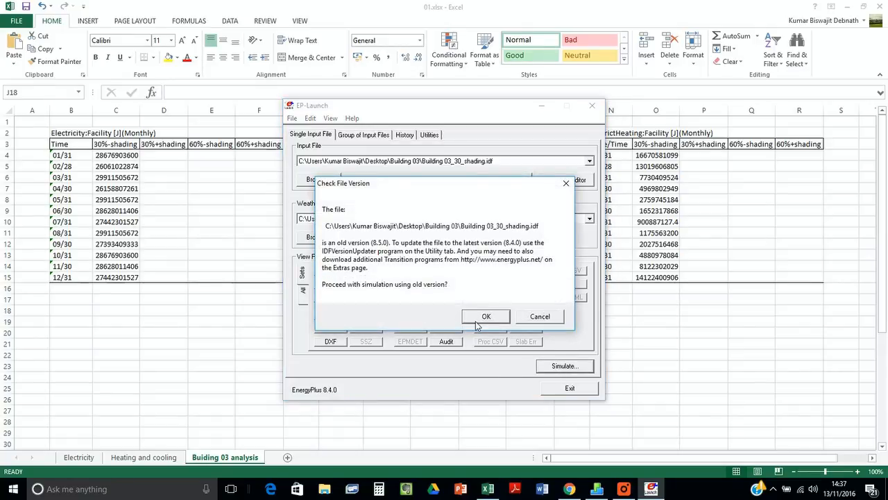
{"action": "left_click", "coordinate": [477, 321]}
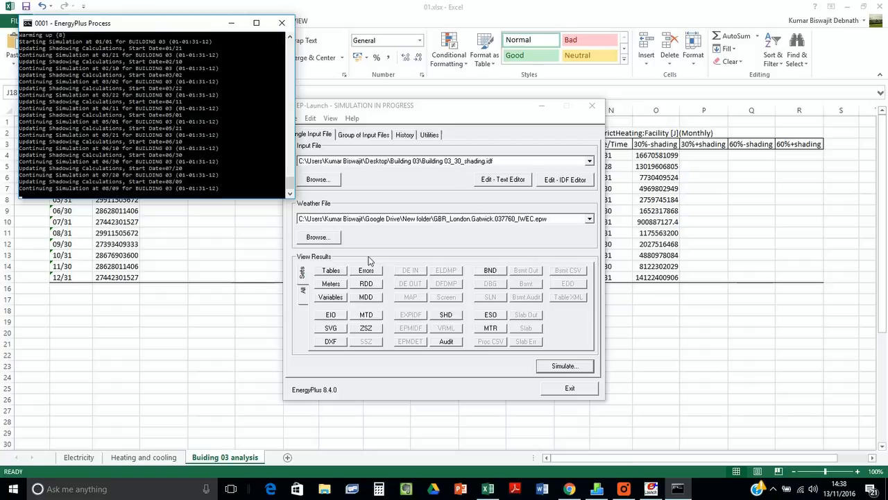
{"action": "left_click", "coordinate": [624, 489]}
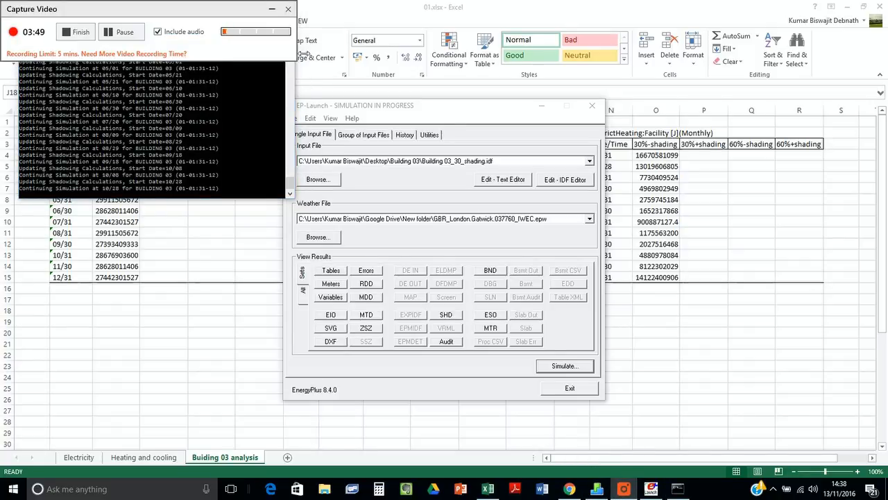
{"action": "left_click", "coordinate": [270, 11]}
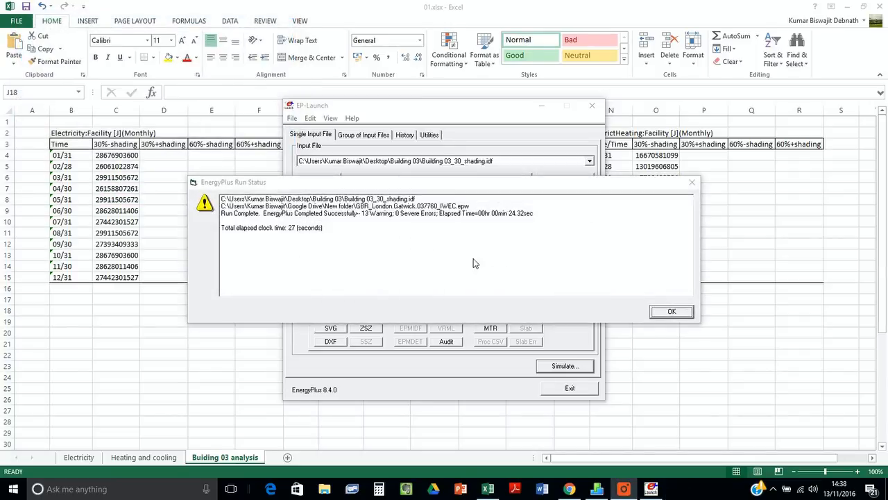
{"action": "left_click", "coordinate": [666, 311]}
- Open the run's variable results and format the header row with wrapped, top-aligned text
{"action": "left_click", "coordinate": [342, 299]}
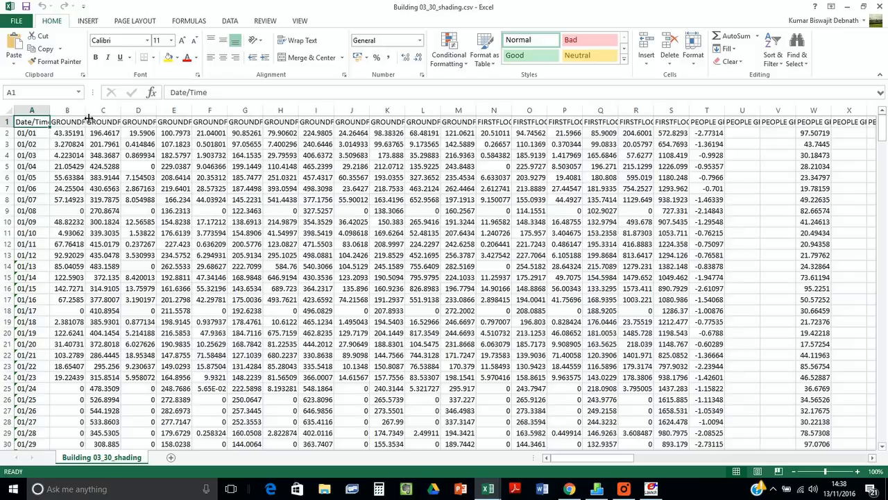
{"action": "left_click", "coordinate": [7, 122]}
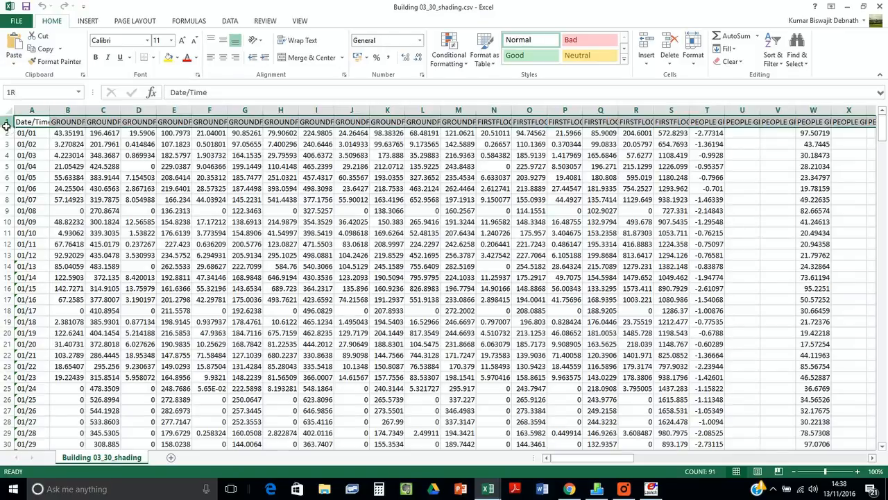
{"action": "left_click", "coordinate": [284, 43]}
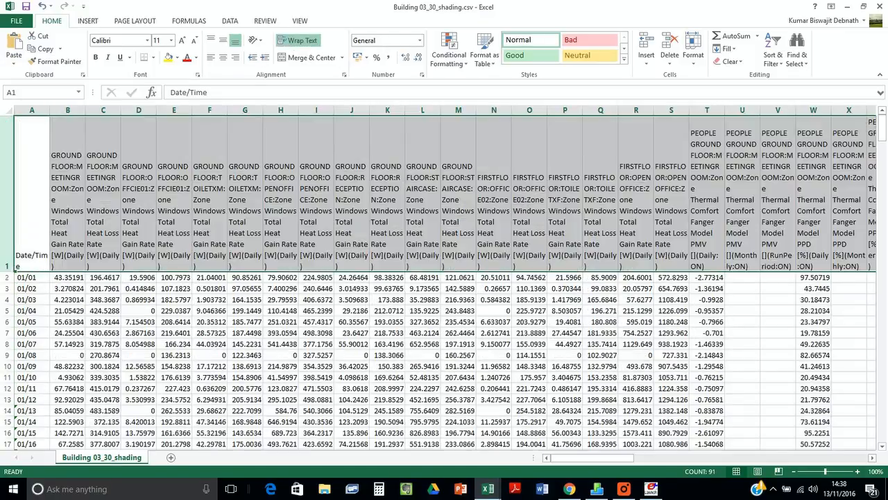
{"action": "left_click", "coordinate": [211, 40]}
- Auto-fit columns B to F to read the daily window heat gain and loss headers, and close the CSV file without saving
{"action": "double_click", "coordinate": [86, 111]}
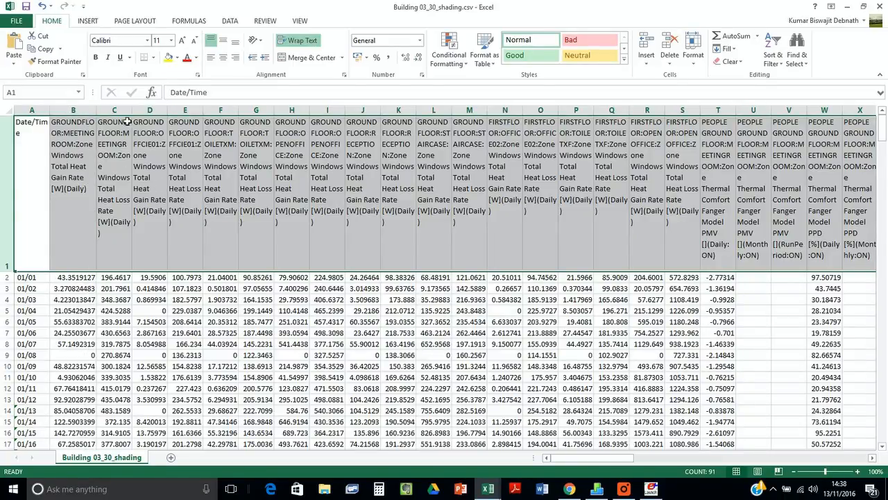
{"action": "double_click", "coordinate": [132, 111]}
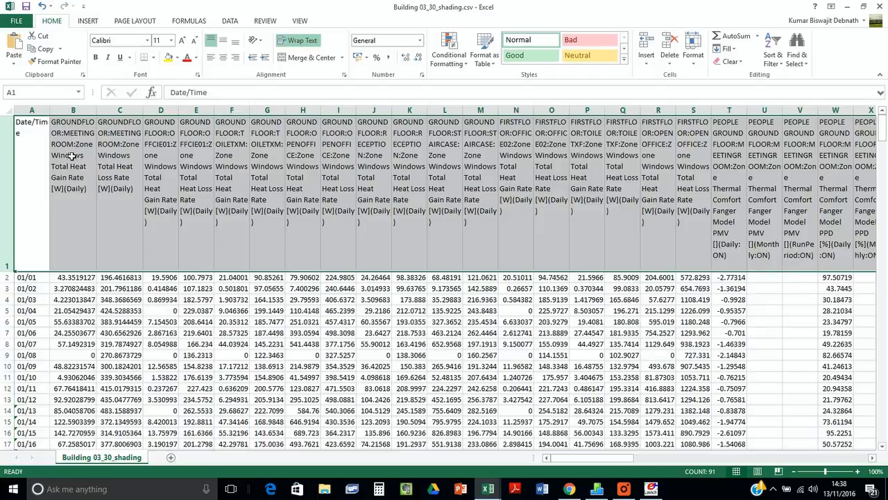
{"action": "double_click", "coordinate": [178, 111]}
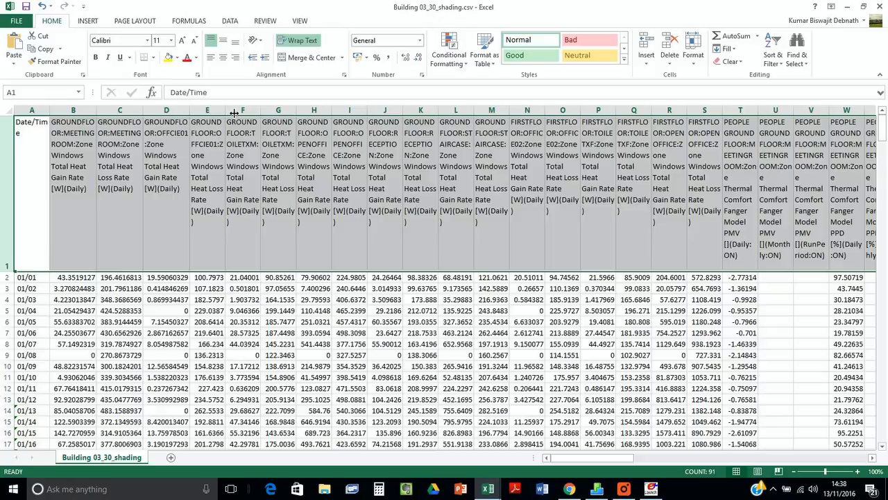
{"action": "double_click", "coordinate": [225, 111]}
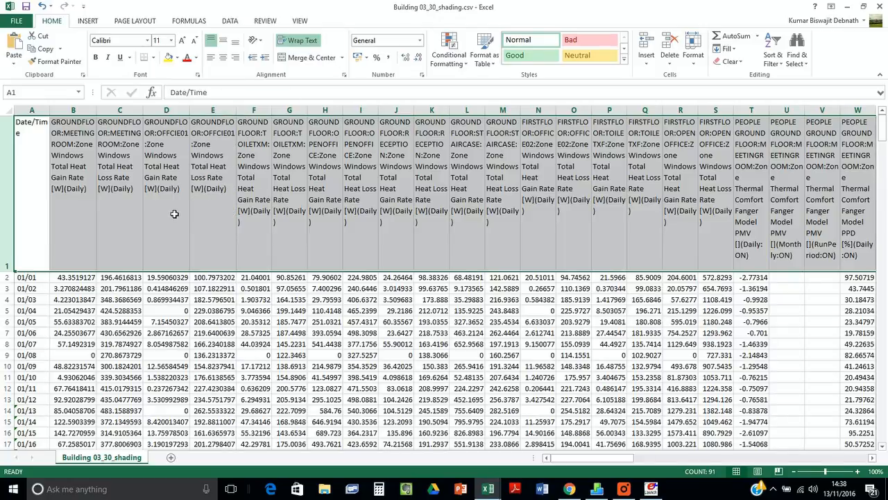
{"action": "double_click", "coordinate": [271, 111]}
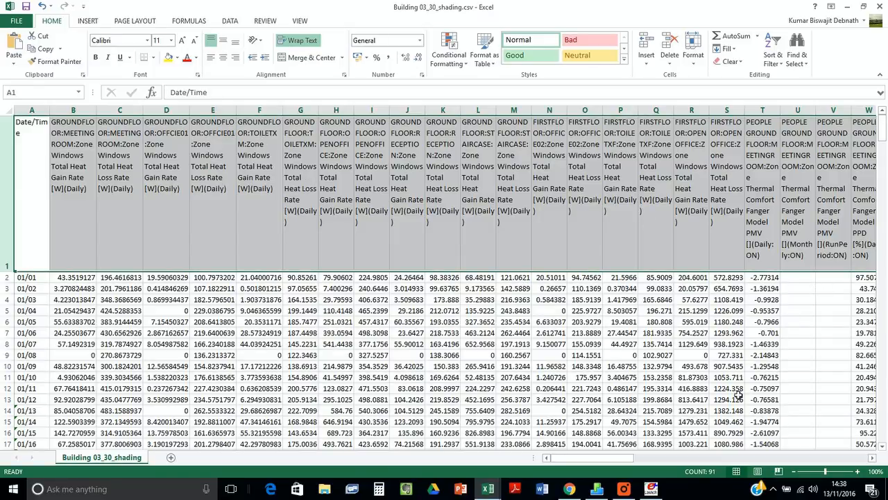
{"action": "left_click_drag", "start_coordinate": [612, 458], "coordinate": [581, 458]}
{"action": "left_click", "coordinate": [881, 7]}
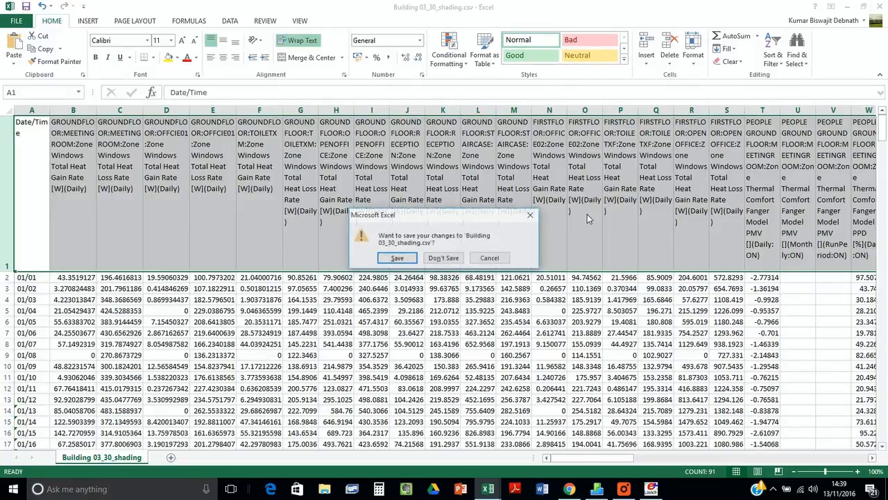
{"action": "left_click", "coordinate": [444, 258]}
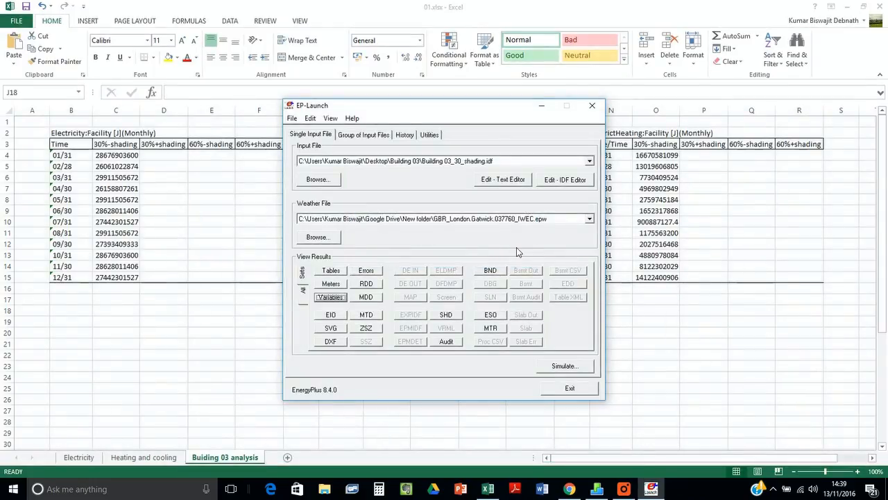
- Minimize EP-Launch and switch from the Building 03 analysis sheet to the building model in DesignBuilder
{"action": "left_click", "coordinate": [542, 106]}
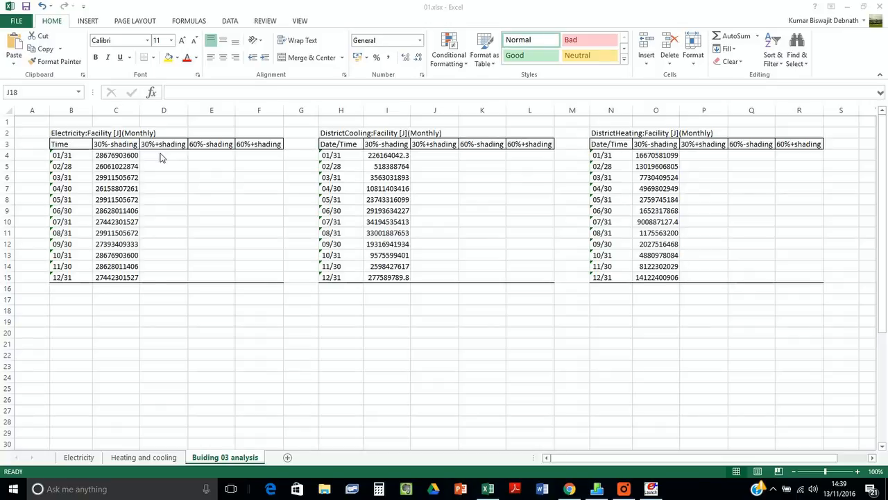
{"action": "left_click", "coordinate": [213, 150]}
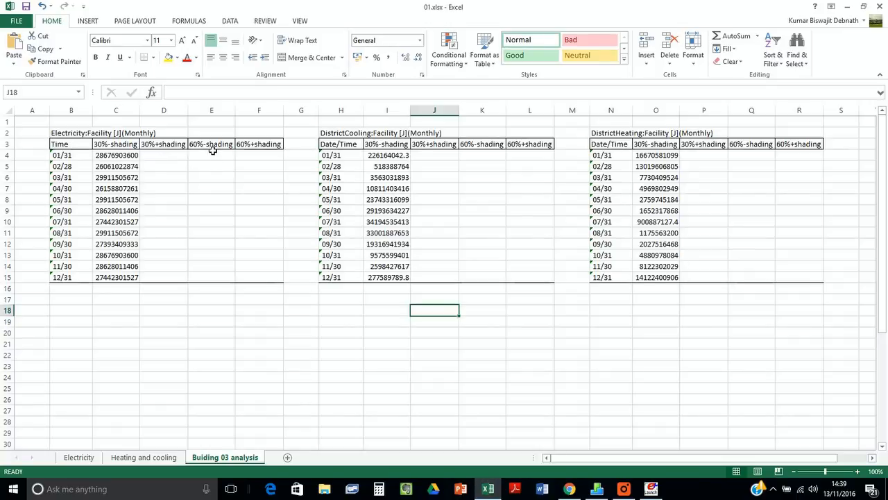
{"action": "left_click", "coordinate": [590, 492]}
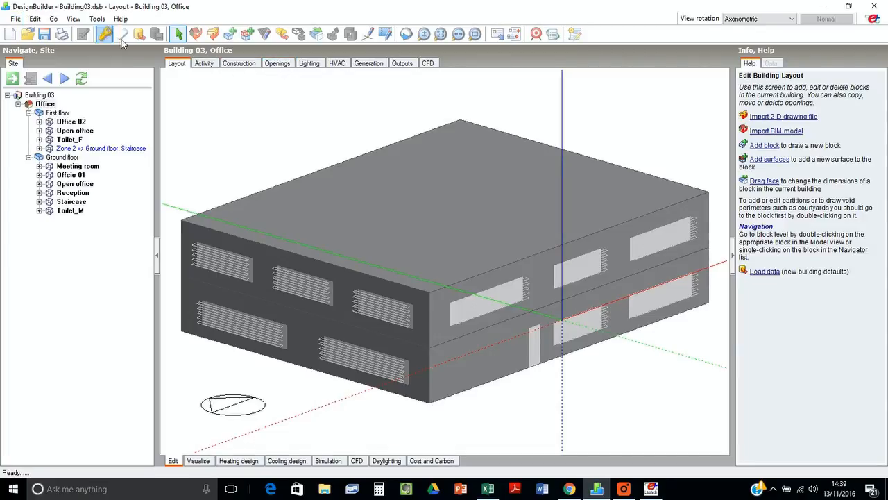
{"action": "left_click", "coordinate": [15, 20]}
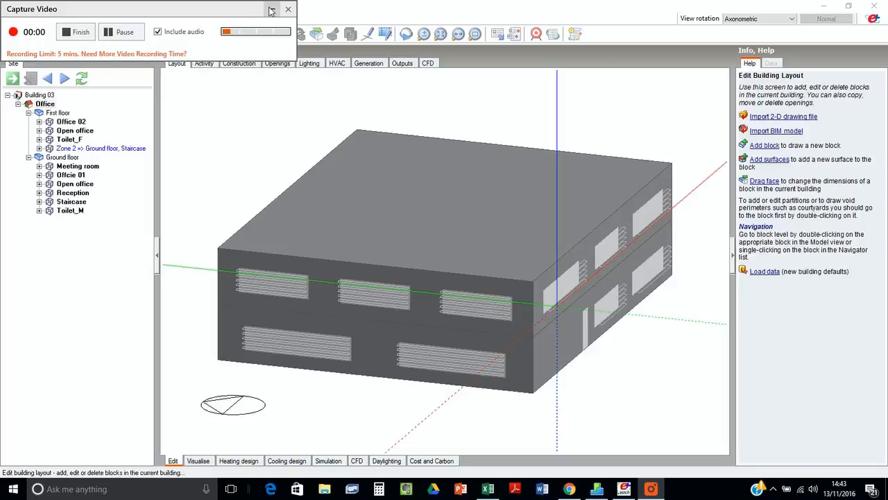
{"action": "left_click", "coordinate": [271, 10]}
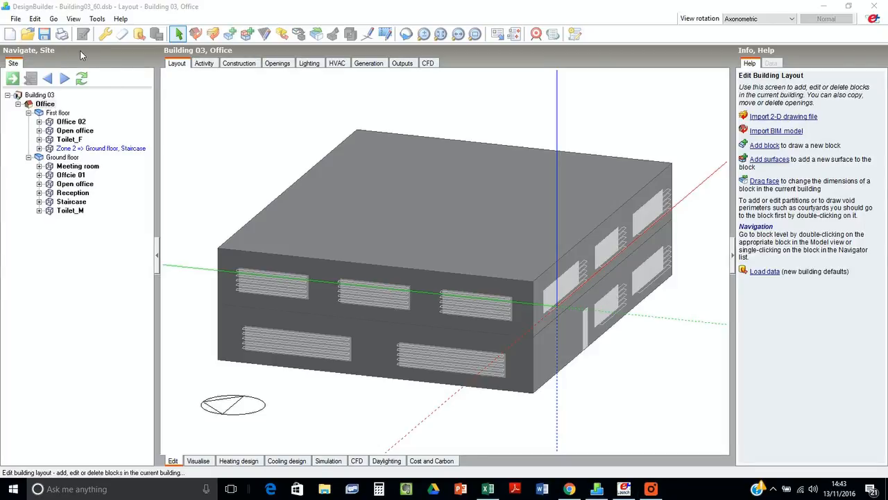
{"action": "left_click", "coordinate": [121, 56]}
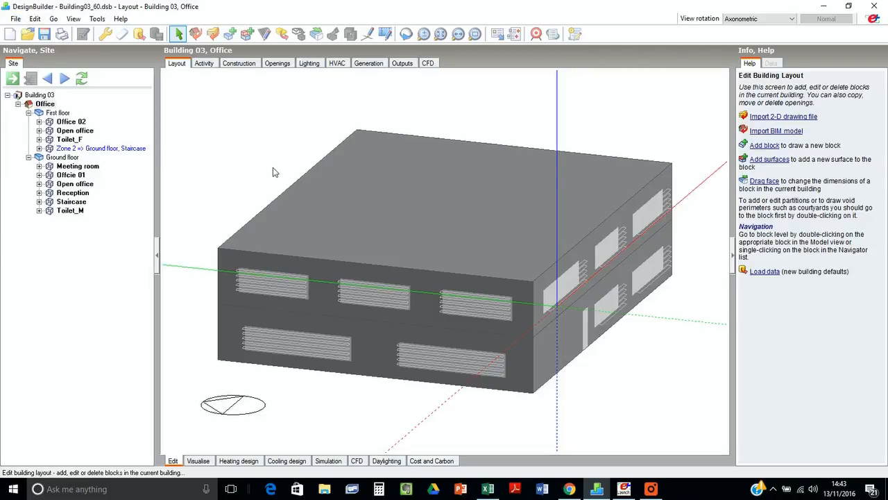
- Set the office's external window-to-wall percentage to 60, switch off local shading, and check the result on the 3D model
{"action": "left_click", "coordinate": [286, 64]}
{"action": "left_click", "coordinate": [403, 159]}
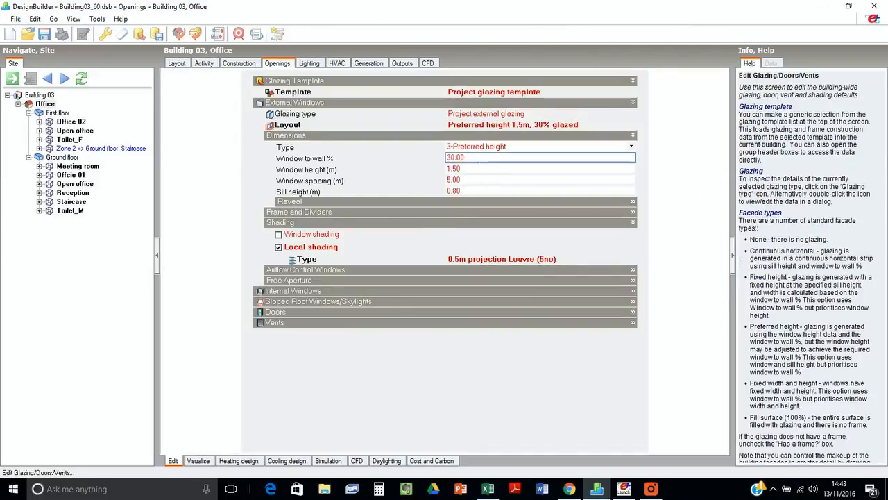
{"action": "type", "text": "60"}
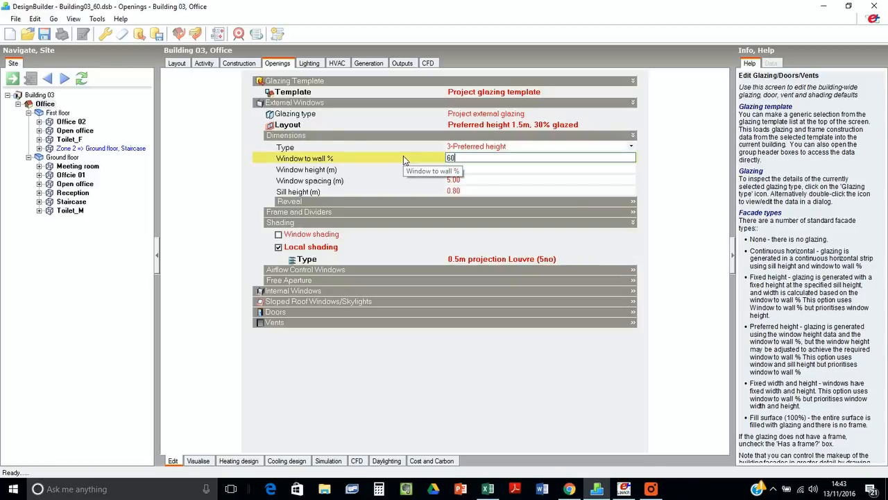
{"action": "key", "text": "Return"}
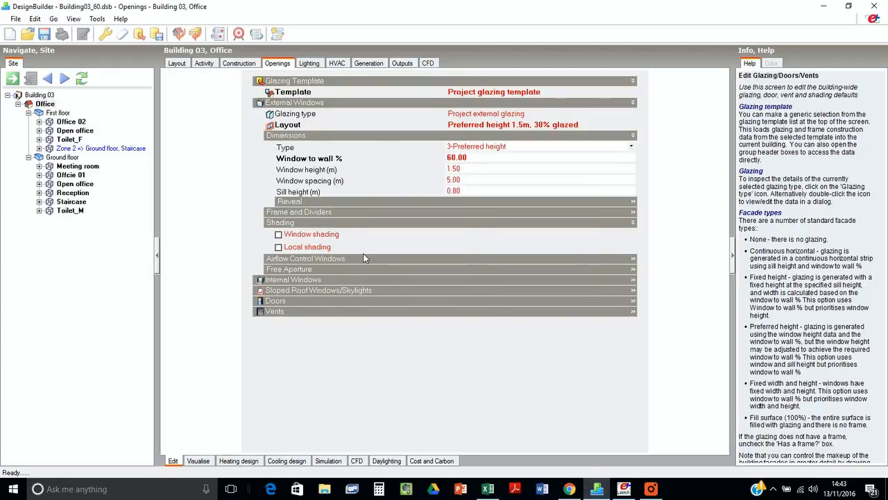
{"action": "left_click", "coordinate": [180, 60]}
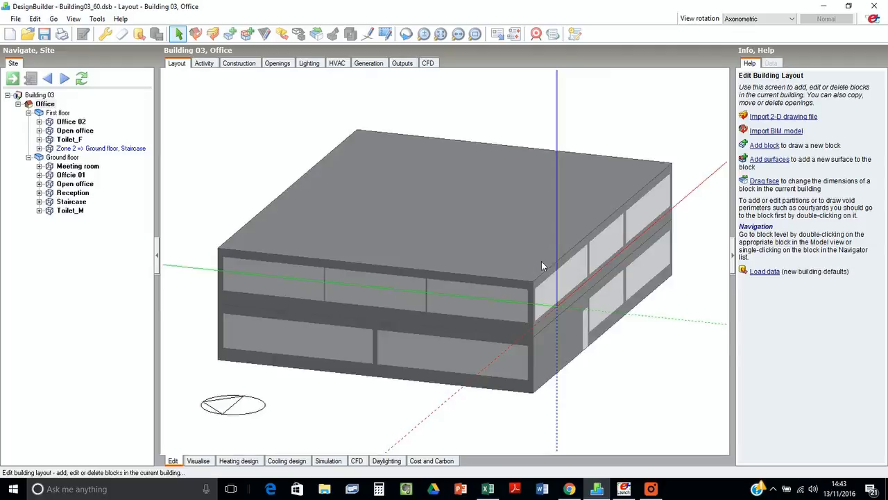
{"action": "left_click_drag", "start_coordinate": [541, 262], "coordinate": [518, 272]}
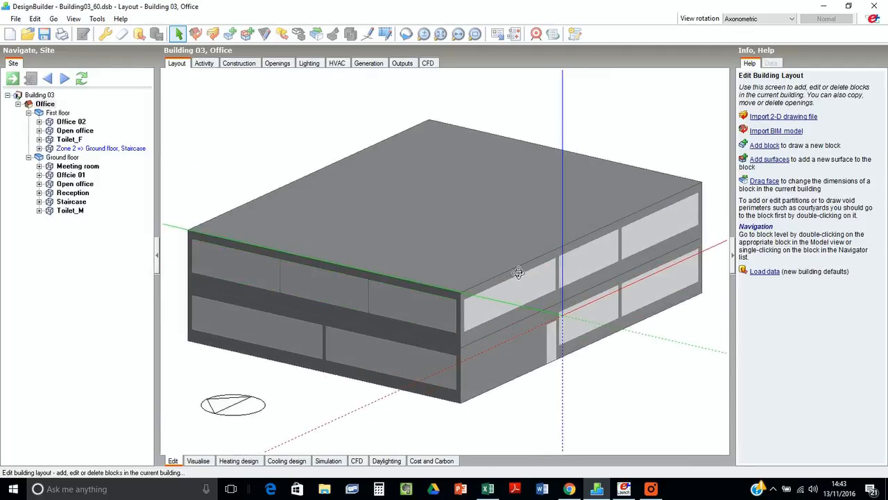
- Generate the EnergyPlus input data for export, accepting the calculation period of 1 January to 31 December
{"action": "left_click", "coordinate": [15, 19]}
{"action": "mouse_move", "coordinate": [62, 101]}
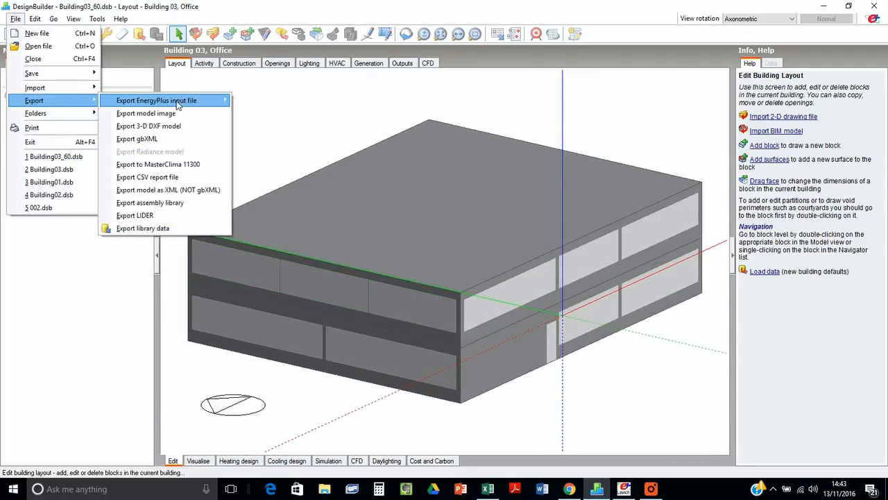
{"action": "mouse_move", "coordinate": [179, 104]}
{"action": "left_click", "coordinate": [263, 125]}
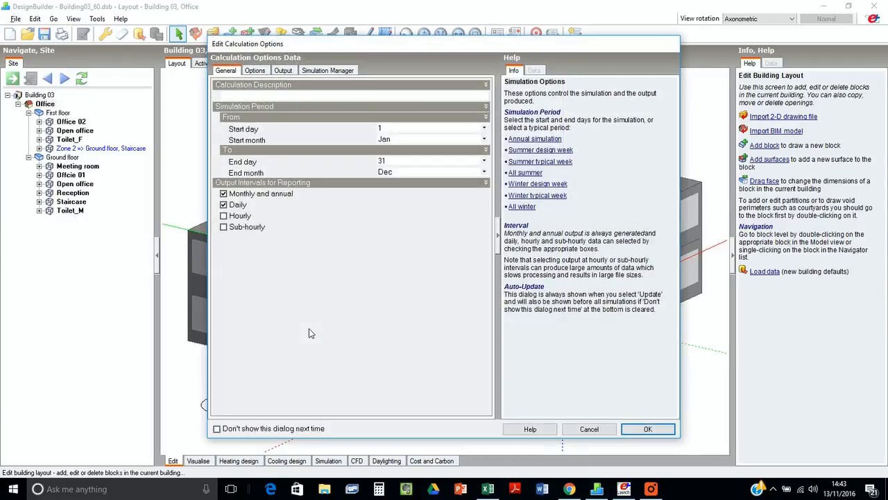
{"action": "left_click", "coordinate": [636, 428]}
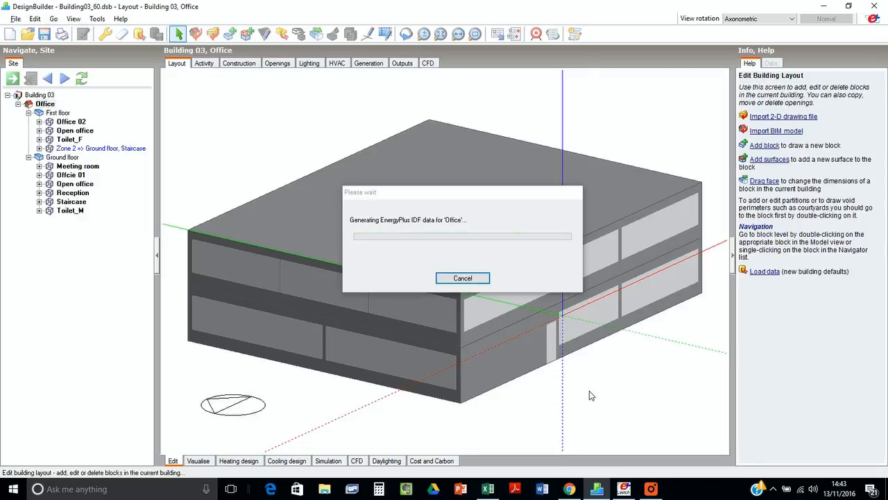
- Export the simulation script to file, overwriting Building 03_60.idf, and open the exported file
{"action": "left_click", "coordinate": [509, 340]}
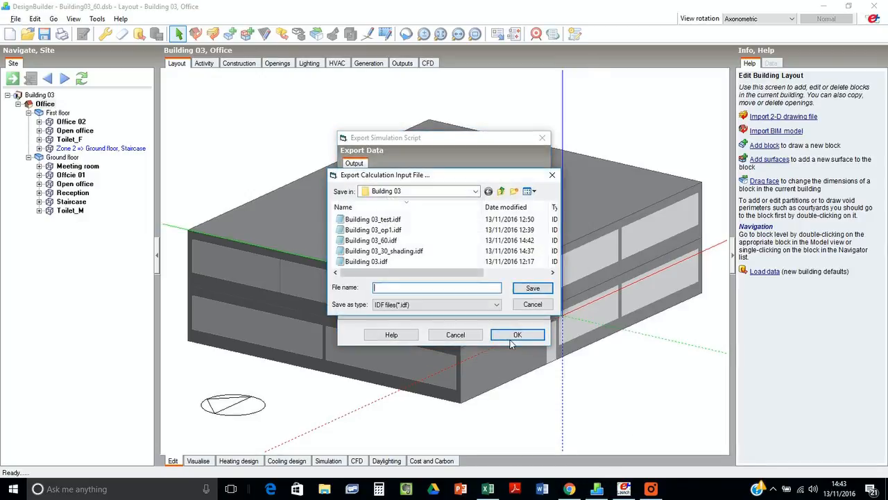
{"action": "left_click", "coordinate": [413, 242]}
{"action": "left_click", "coordinate": [532, 288]}
{"action": "left_click", "coordinate": [476, 251]}
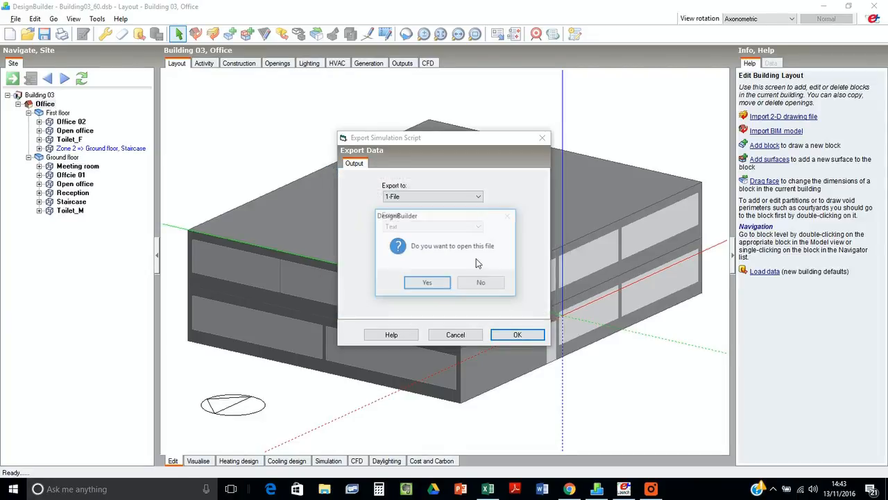
{"action": "left_click", "coordinate": [440, 286]}
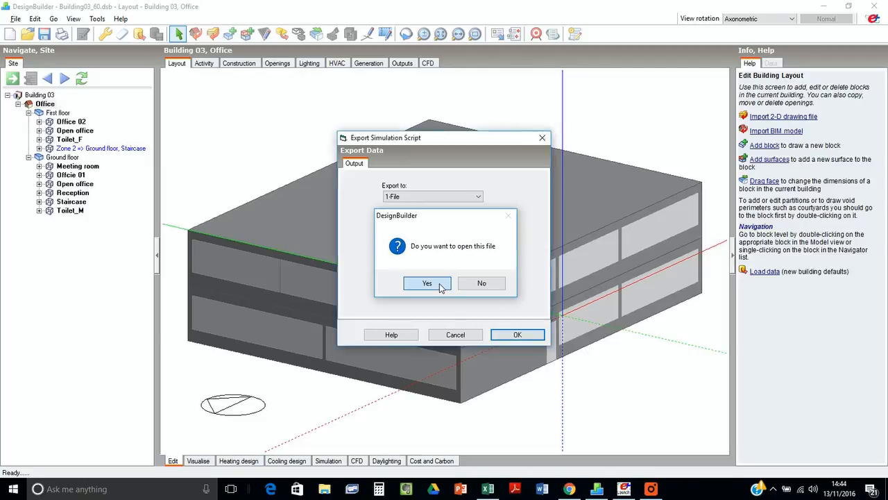
- Delete all output lines from the meeting room's daily surface conduction variables down to Site Outdoor Air Barometric Pressure, runperiod
{"action": "left_click", "coordinate": [757, 31]}
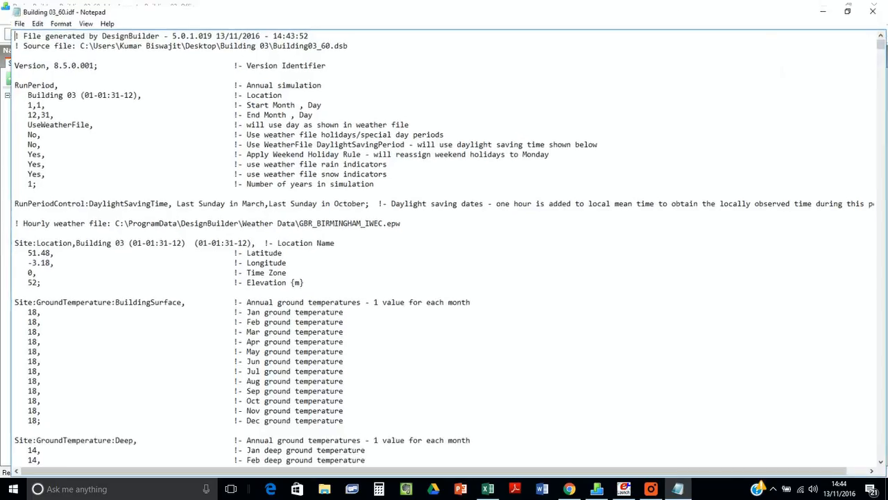
{"action": "left_click_drag", "start_coordinate": [883, 42], "coordinate": [882, 452]}
{"action": "left_click", "coordinate": [651, 488]}
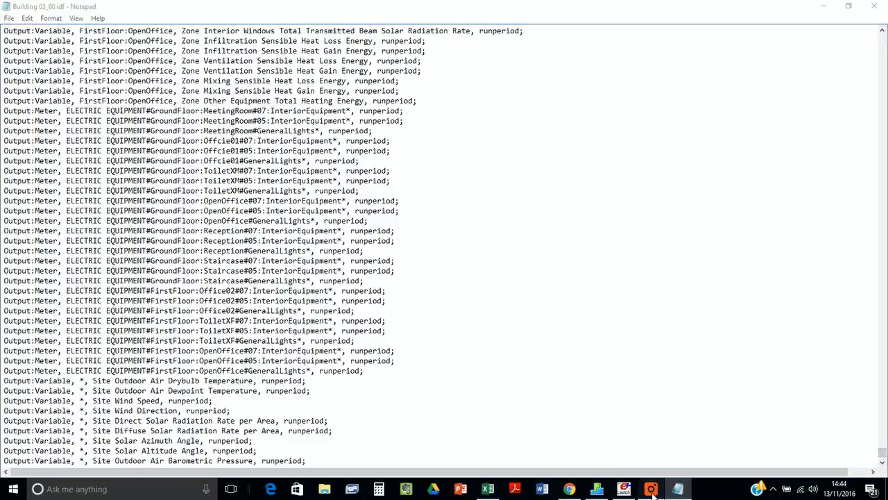
{"action": "left_click", "coordinate": [84, 30]}
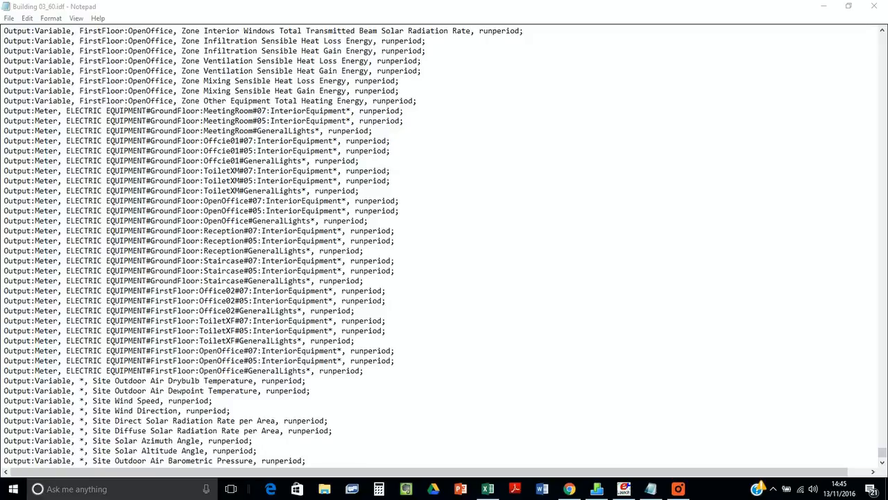
{"action": "scroll", "coordinate": [444, 246], "scroll_direction": "down", "scroll_amount": 3}
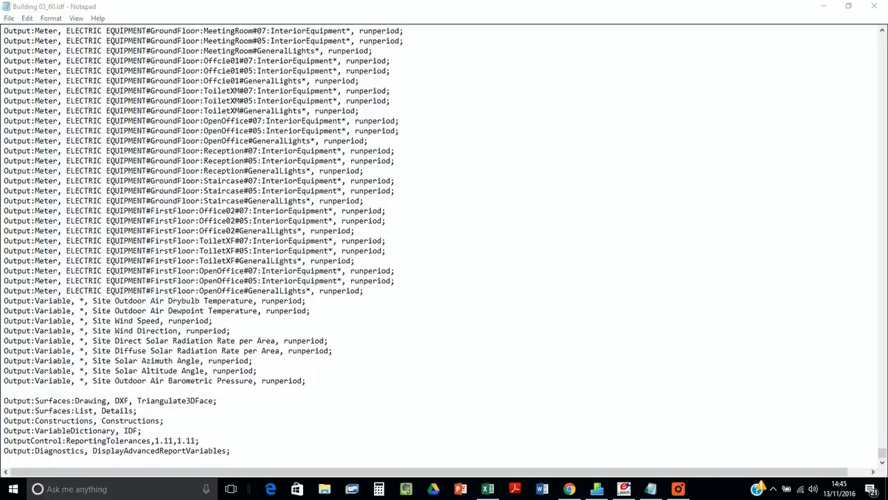
{"action": "left_click_drag", "start_coordinate": [321, 380], "coordinate": [111, 72]}
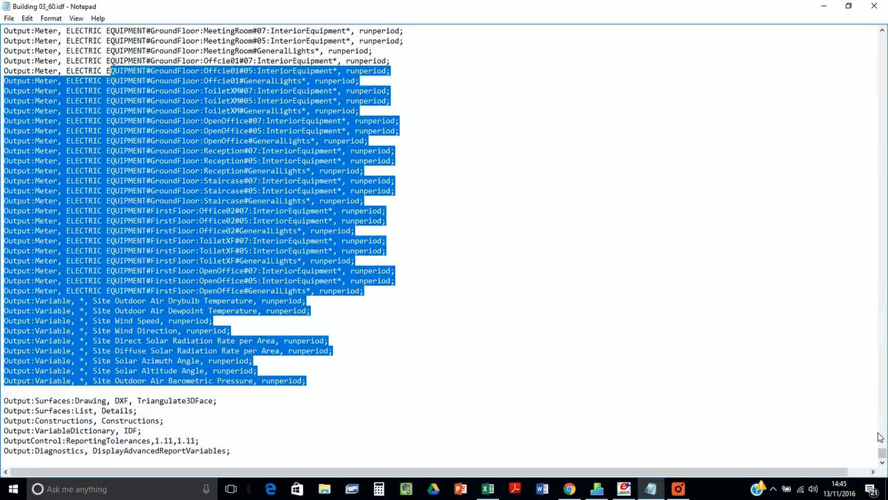
{"action": "left_click_drag", "start_coordinate": [883, 462], "coordinate": [879, 387]}
{"action": "left_click", "coordinate": [43, 231], "text": "shift"}
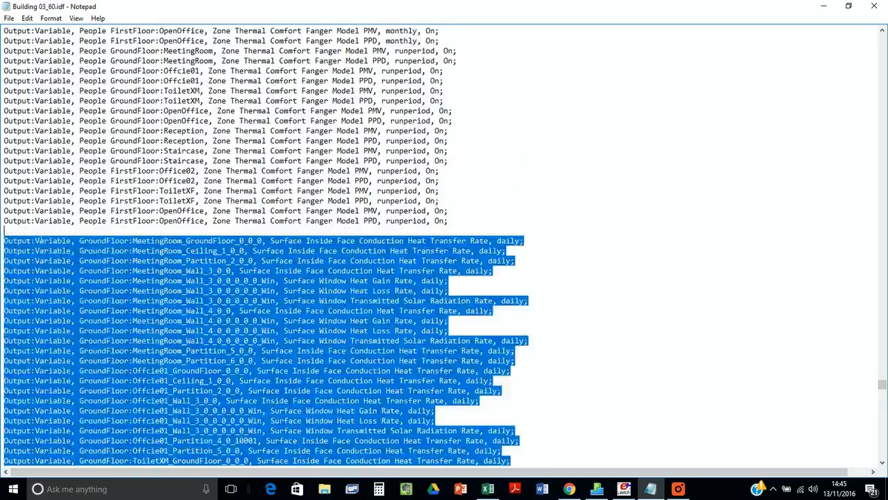
{"action": "key", "text": "Delete"}
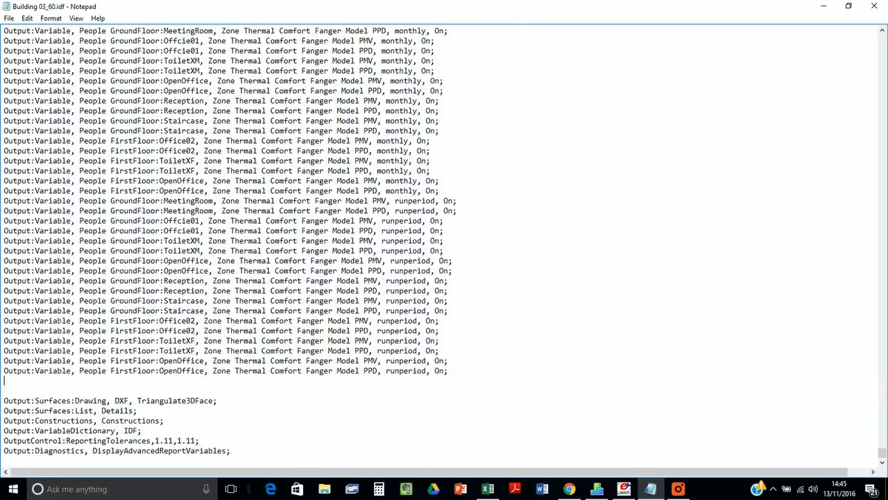
- Add a blank line above the Output:Surfaces:Drawing entry, save Building 03_60.idf and close it
{"action": "key", "text": "Return"}
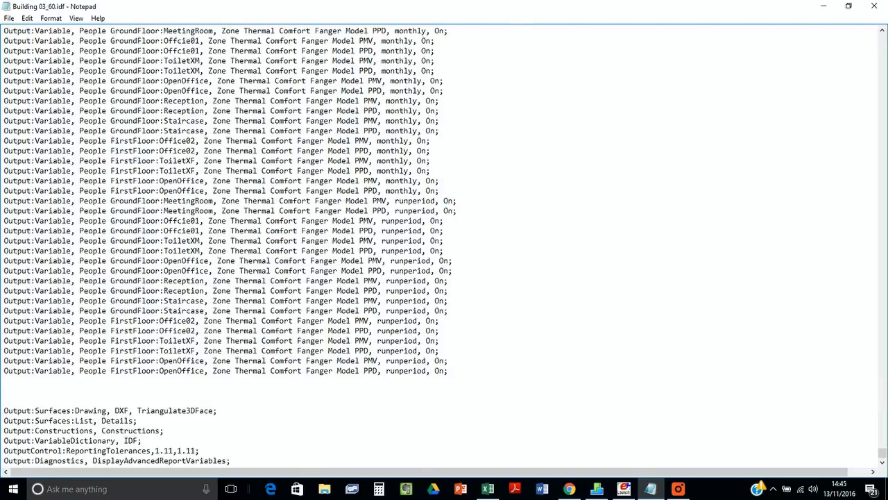
{"action": "left_click", "coordinate": [27, 18]}
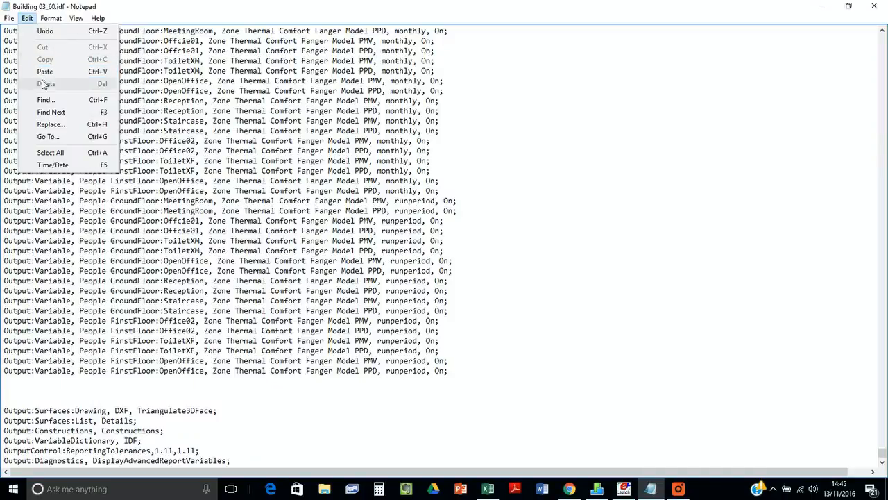
{"action": "mouse_move", "coordinate": [9, 18]}
{"action": "left_click", "coordinate": [20, 55]}
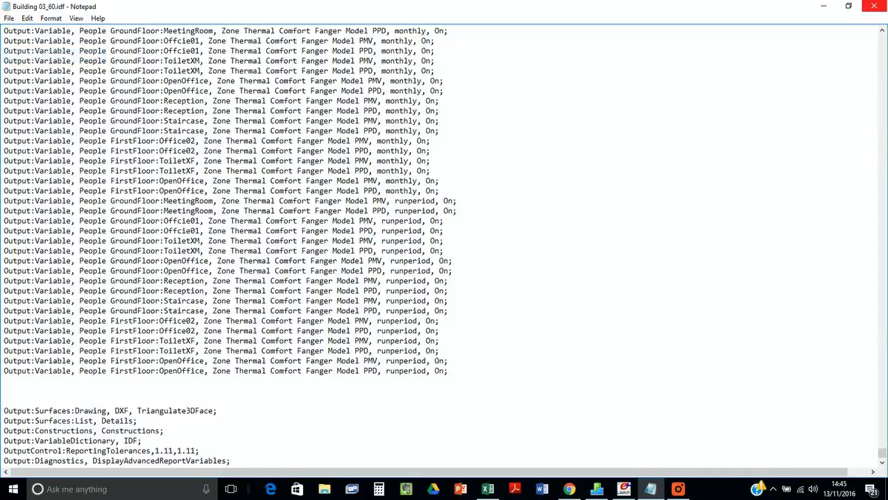
{"action": "left_click", "coordinate": [874, 6]}
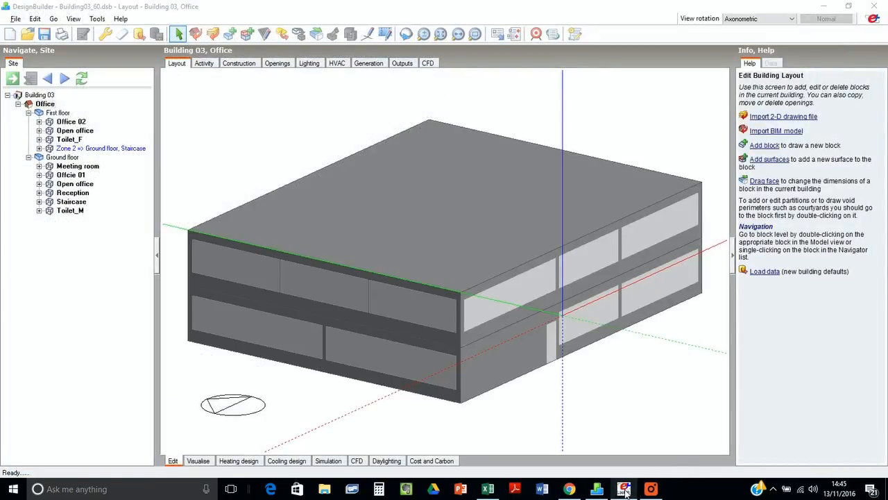
- In EP-Launch, load Building 03_60.idf as the input file and run the simulation, proceeding despite the file version mismatch
{"action": "left_click", "coordinate": [331, 180]}
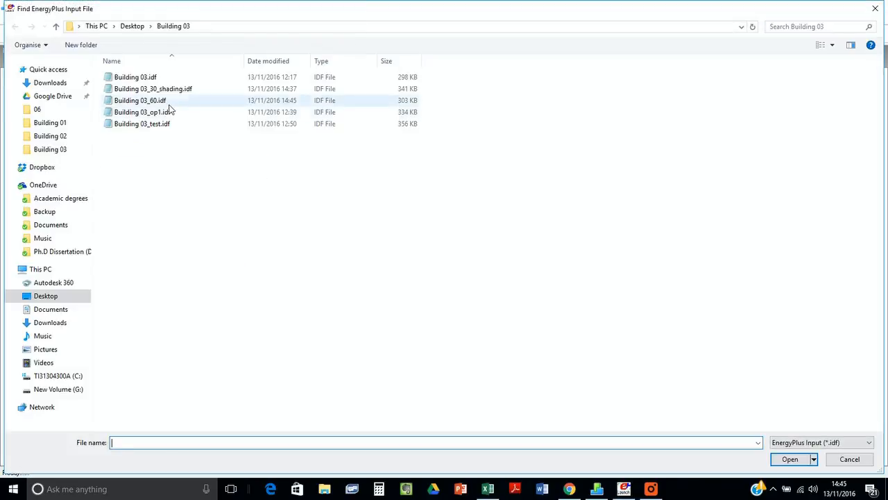
{"action": "left_click", "coordinate": [167, 102]}
{"action": "key", "text": "Return"}
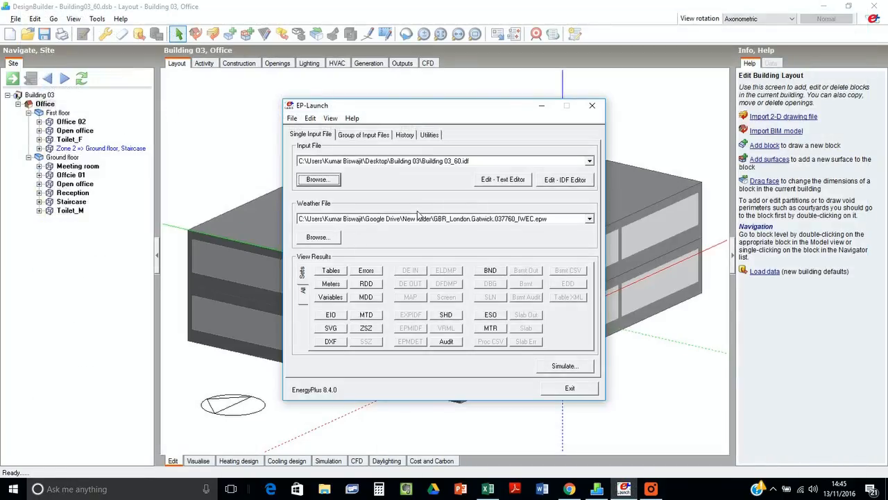
{"action": "left_click", "coordinate": [554, 365]}
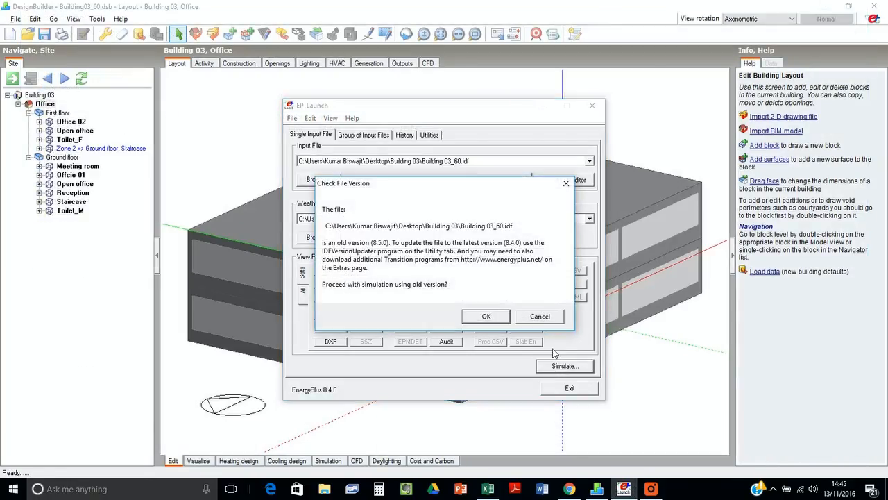
{"action": "left_click", "coordinate": [487, 316]}
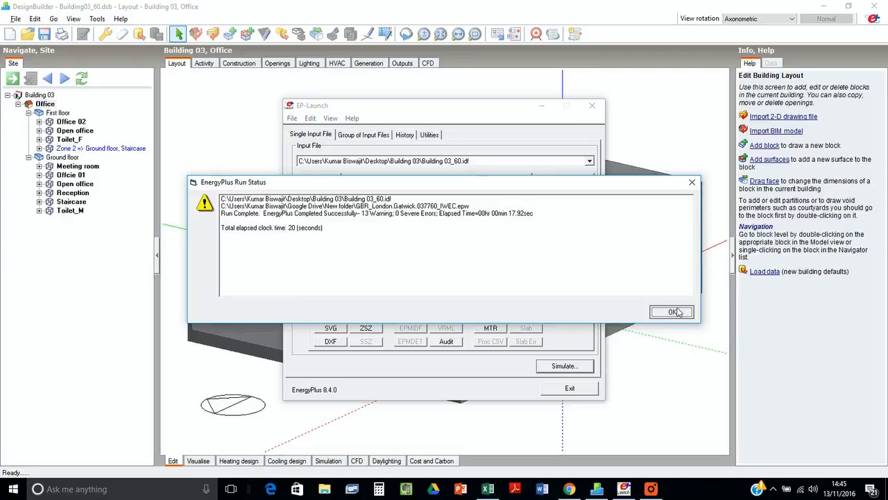
{"action": "left_click", "coordinate": [670, 310]}
- Open the RDD results file, search for "heat gain", copy the Zone Windows Total Heat Gain output variable text, and close the file
{"action": "left_click", "coordinate": [365, 284]}
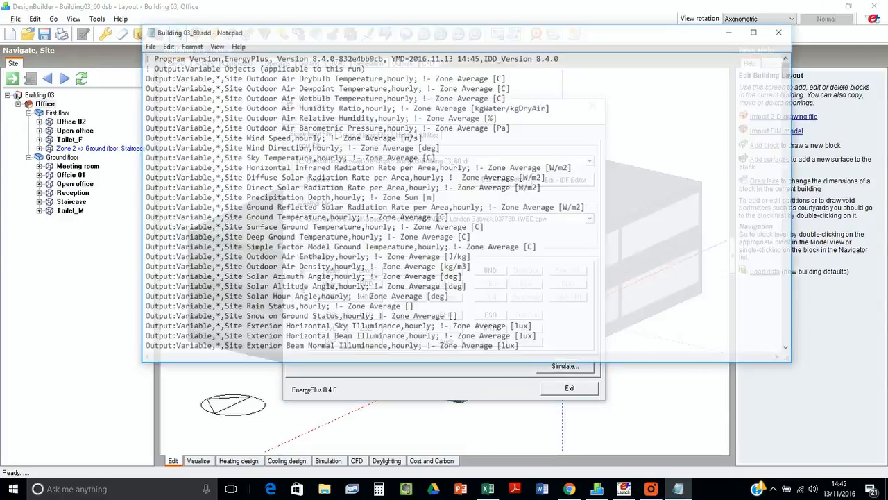
{"action": "key", "text": "ctrl+f"}
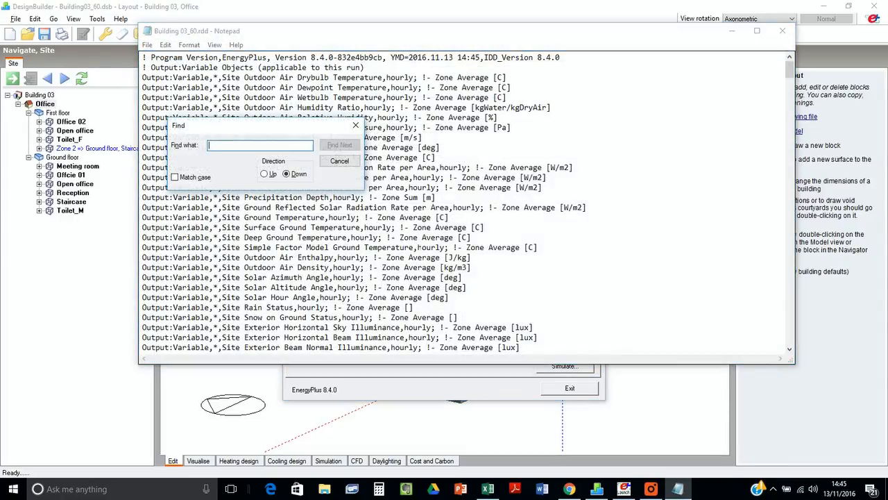
{"action": "type", "text": "heat gai"}
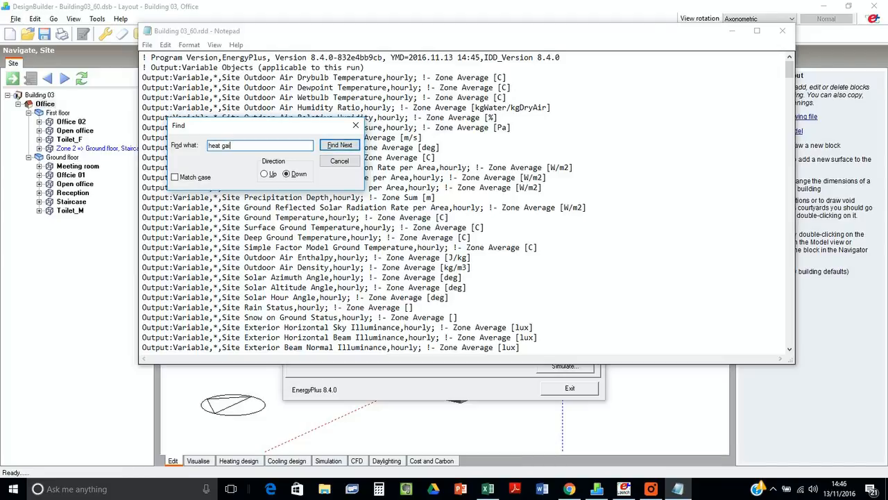
{"action": "type", "text": "n"}
{"action": "key", "text": "Return"}
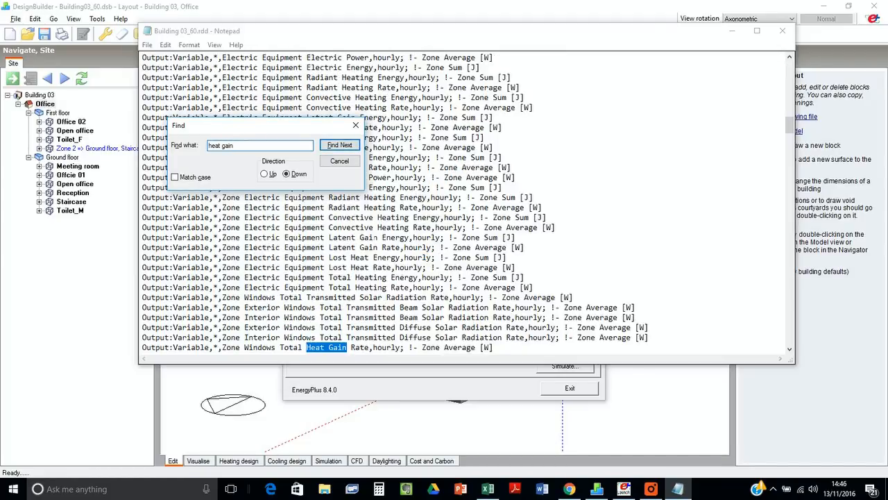
{"action": "scroll", "coordinate": [465, 202], "scroll_direction": "down", "scroll_amount": 1}
{"action": "left_click_drag", "start_coordinate": [494, 327], "coordinate": [139, 317]}
{"action": "key", "text": "ctrl+c"}
{"action": "left_click", "coordinate": [339, 161]}
{"action": "left_click", "coordinate": [782, 30]}
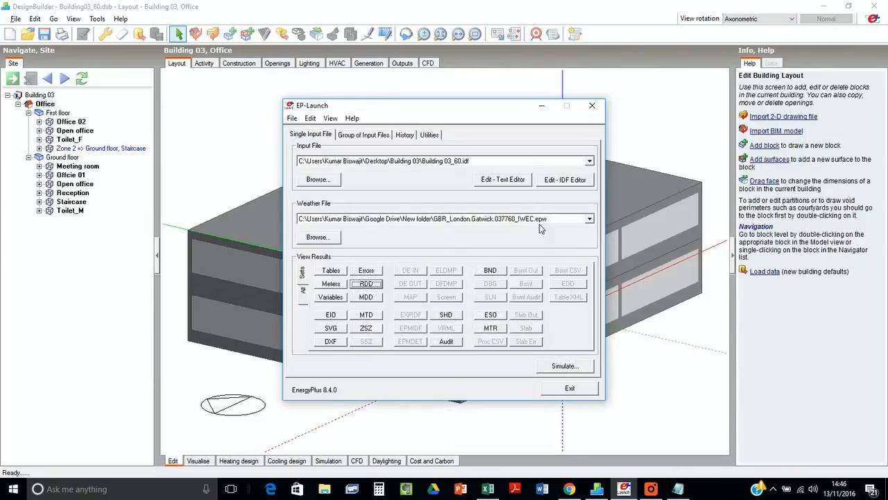
- Paste the hourly Zone Windows Total Heat Gain Rate and Heat Loss Rate output variables above Output:Surfaces:Drawing in Building 03_60.idf, and close the file
{"action": "left_click", "coordinate": [516, 179]}
{"action": "left_click_drag", "start_coordinate": [789, 65], "coordinate": [789, 340]}
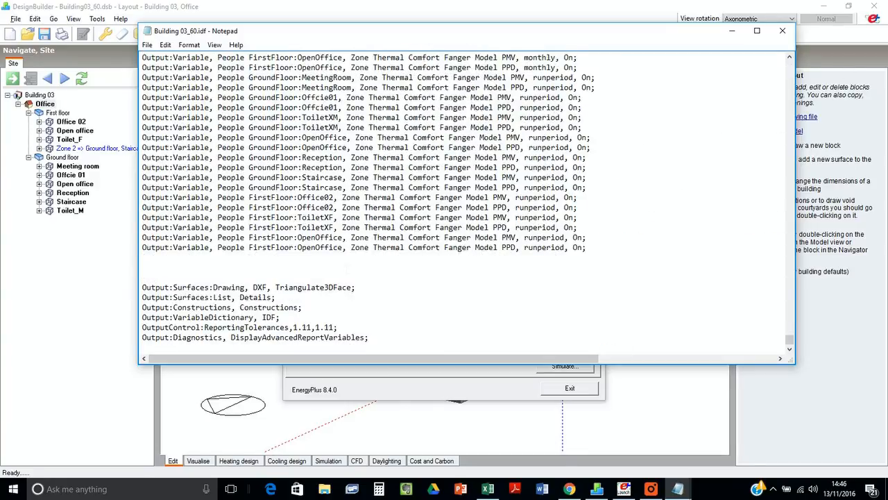
{"action": "key", "text": "ctrl+v"}
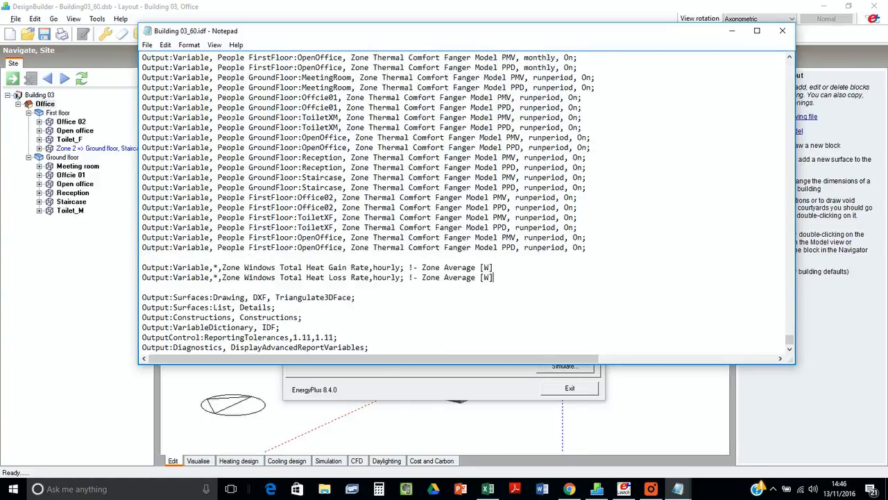
{"action": "left_click", "coordinate": [782, 30]}
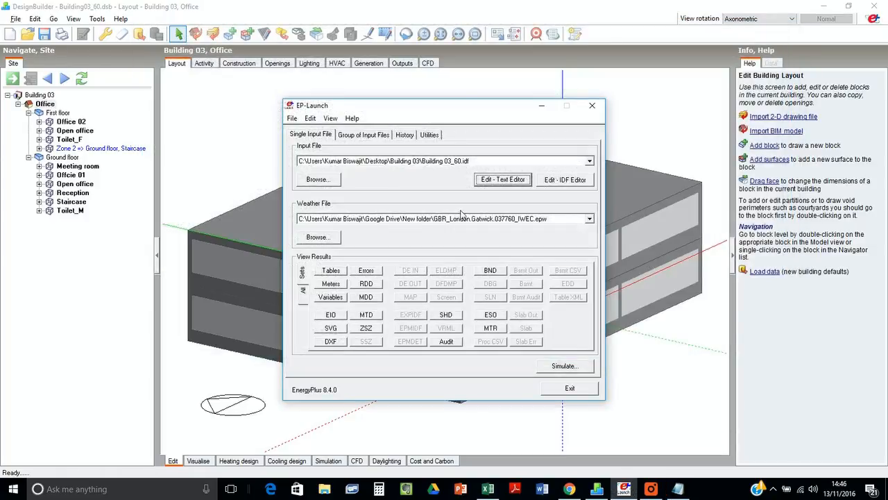
- Rerun the EnergyPlus simulation of Building 03_60.idf, proceeding despite the file version mismatch
{"action": "left_click", "coordinate": [562, 365]}
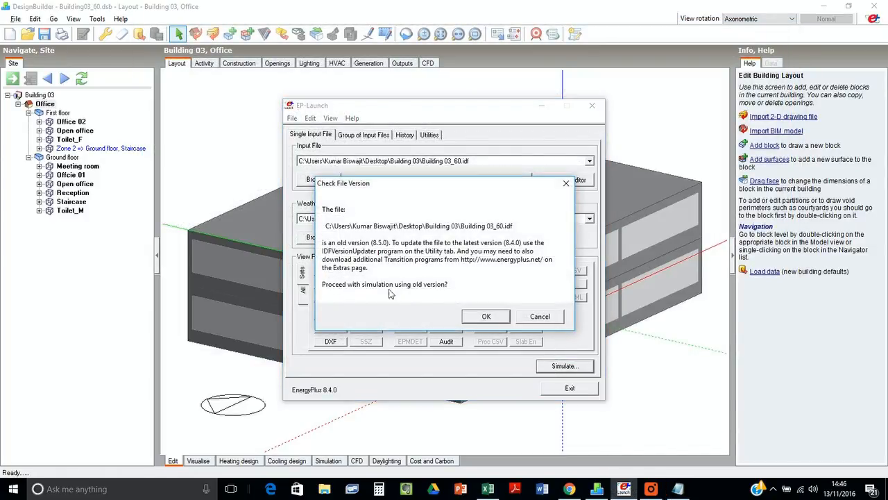
{"action": "left_click", "coordinate": [488, 323]}
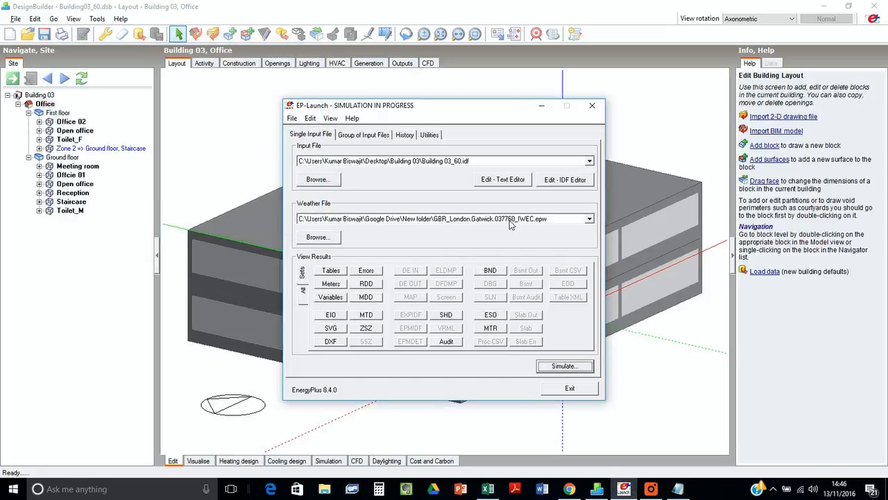
{"action": "left_click", "coordinate": [671, 312]}
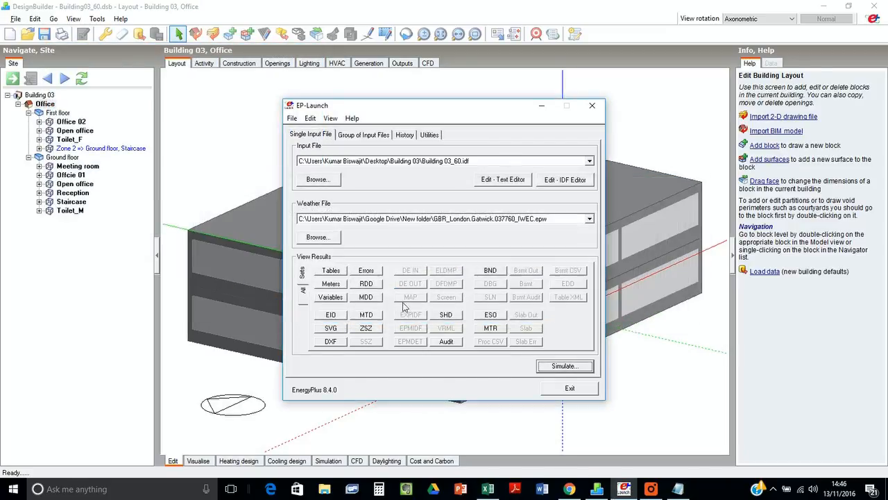
- Open the variables results CSV, widen columns B and C to read the meeting room's window heat gain and loss headers, and close it
{"action": "left_click", "coordinate": [335, 299]}
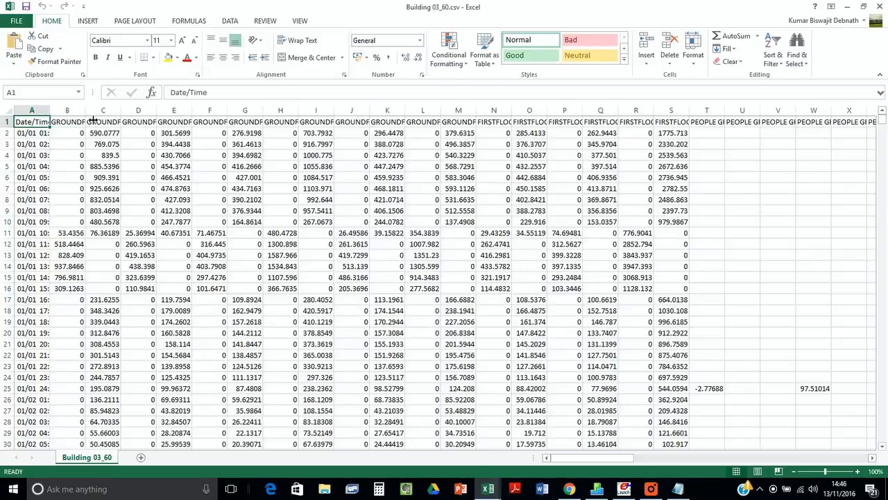
{"action": "double_click", "coordinate": [86, 116]}
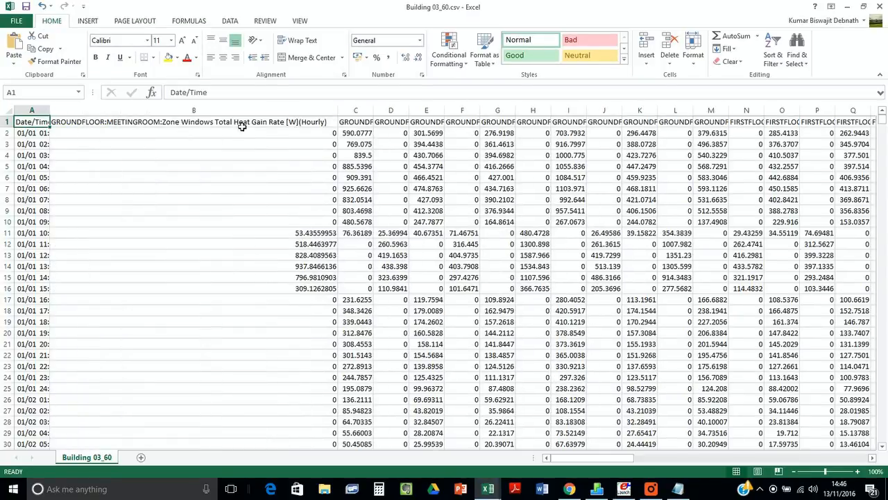
{"action": "double_click", "coordinate": [374, 115]}
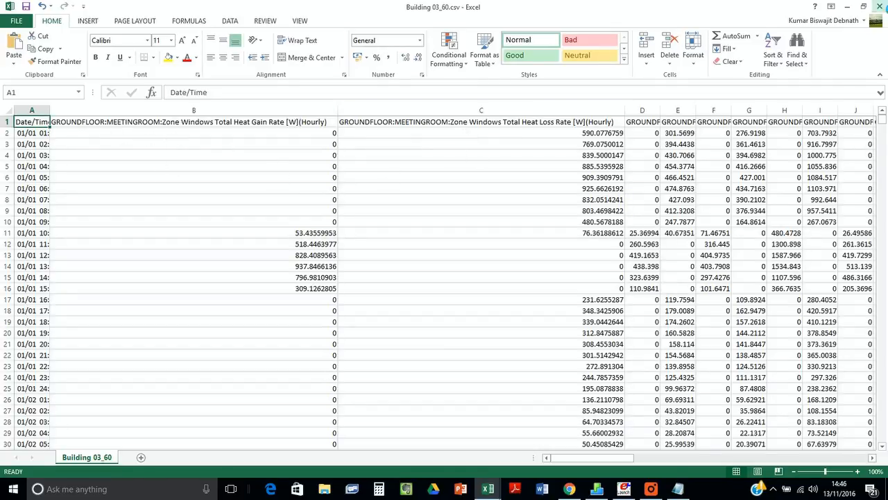
{"action": "key", "text": "alt+F4"}
{"action": "left_click", "coordinate": [458, 256]}
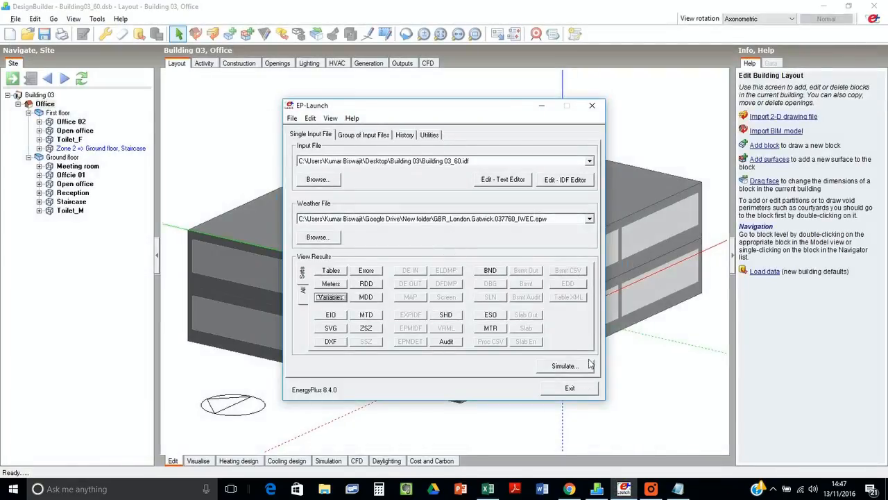
- Switch back to DesignBuilder and save the model as Building03_60_shading.dsb in the Building 03 folder
{"action": "left_click", "coordinate": [541, 107]}
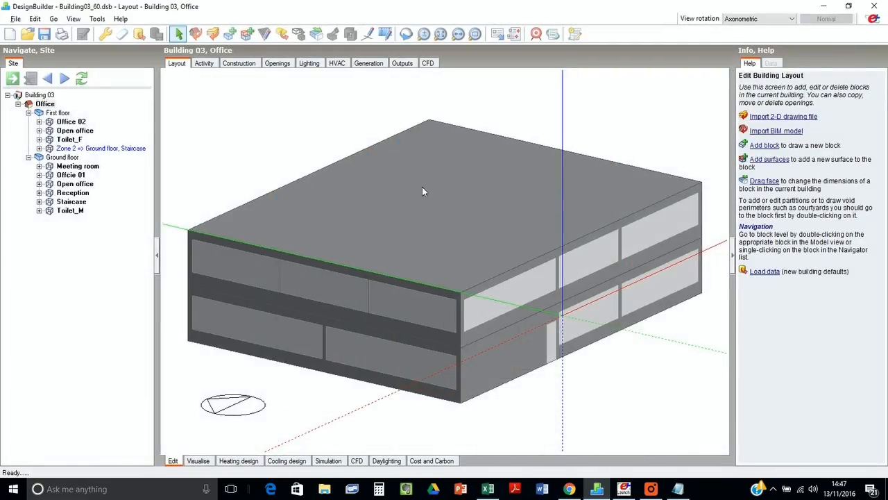
{"action": "left_click", "coordinate": [15, 19]}
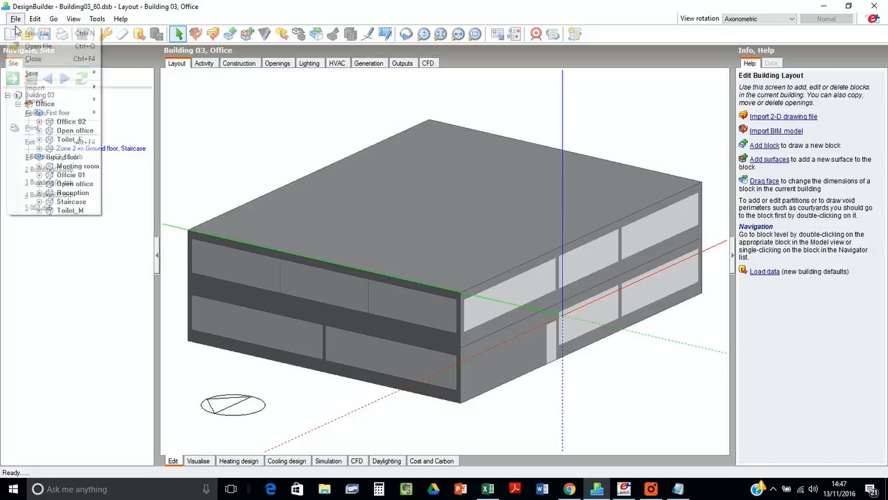
{"action": "mouse_move", "coordinate": [63, 73]}
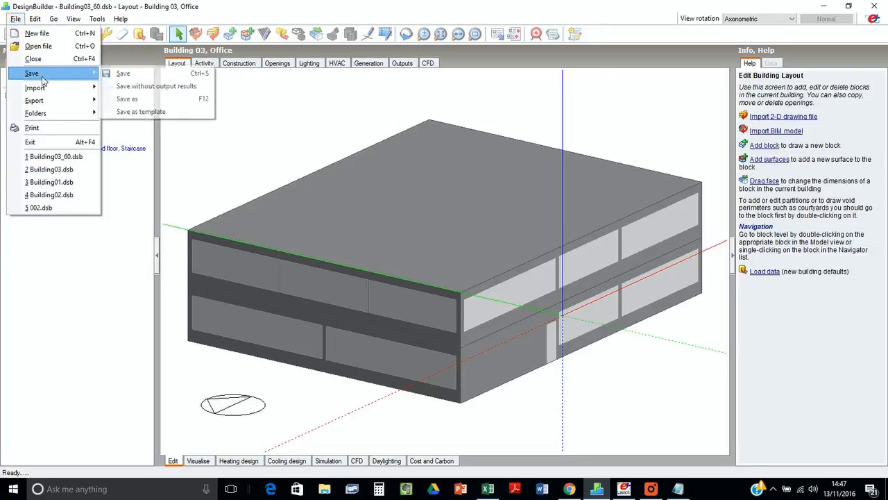
{"action": "left_click", "coordinate": [162, 102]}
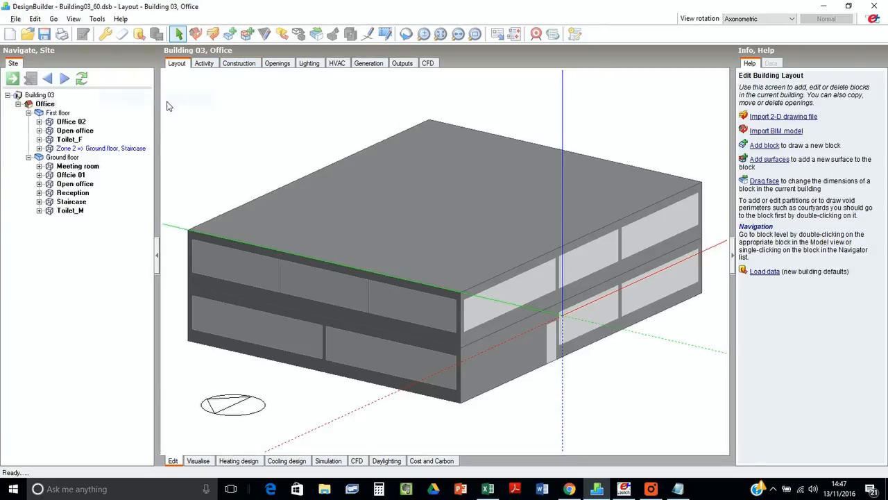
{"action": "left_click", "coordinate": [417, 287]}
{"action": "type", "text": "_60_shading.dsb"}
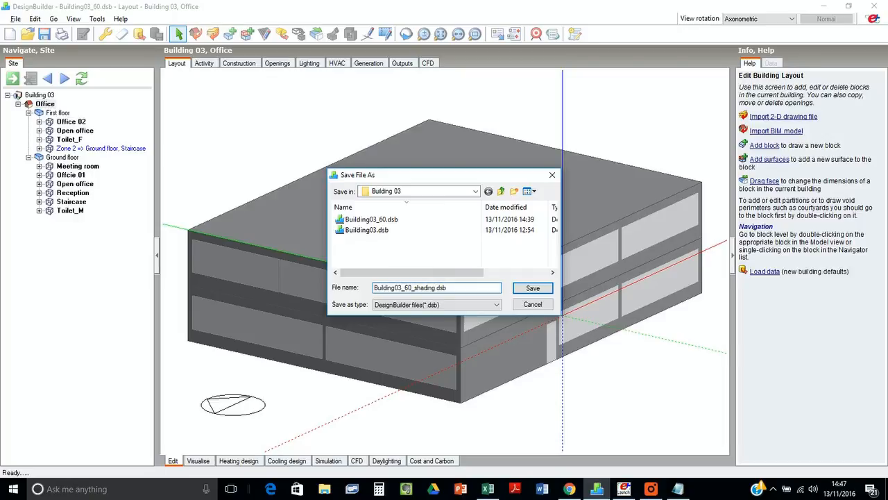
{"action": "left_click", "coordinate": [531, 289]}
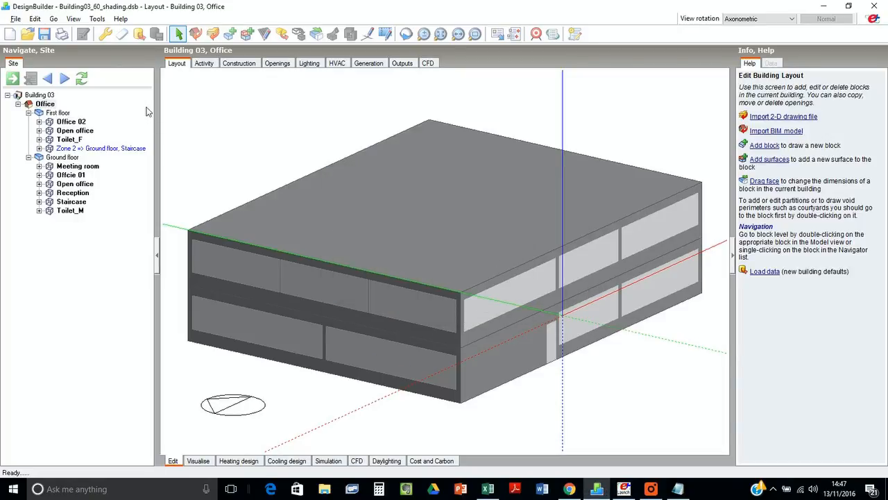
- Enable local shading for the building's external windows and inspect the louvres on the 3D model
{"action": "left_click", "coordinate": [275, 64]}
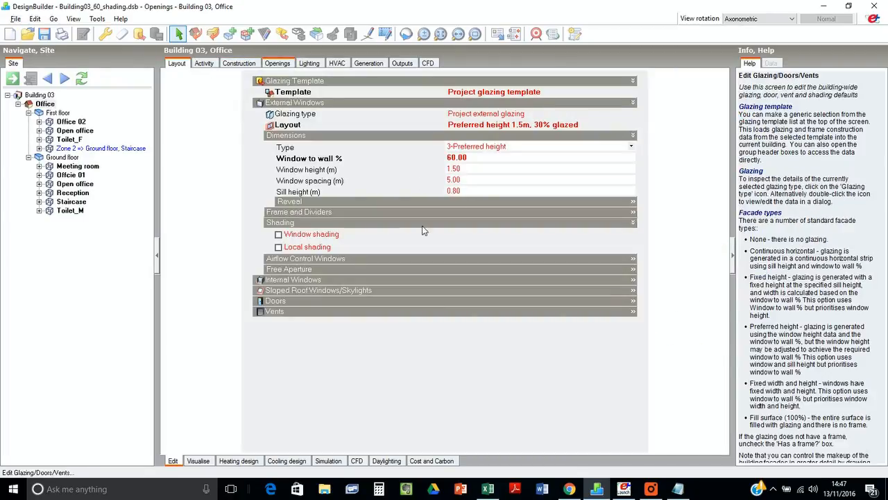
{"action": "left_click", "coordinate": [288, 247]}
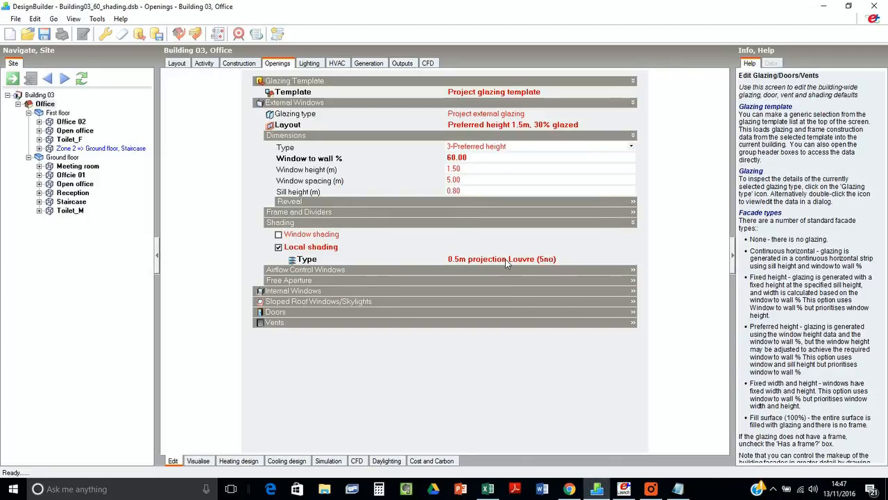
{"action": "left_click", "coordinate": [177, 64]}
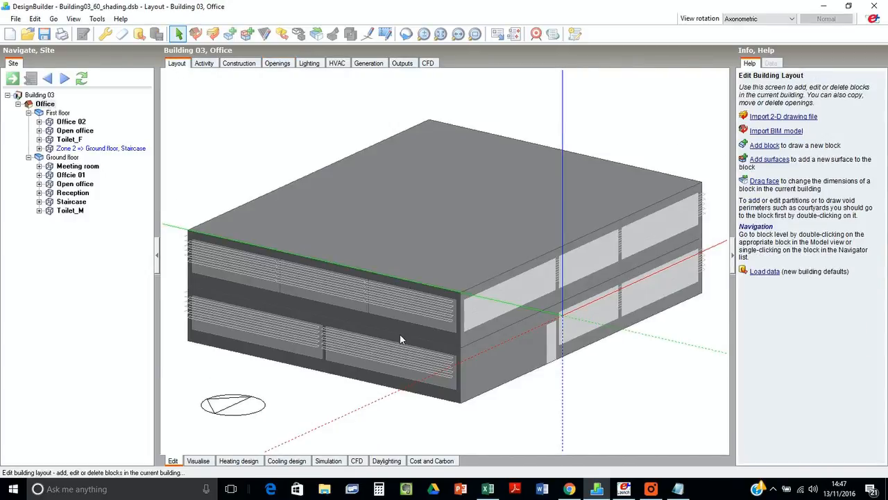
{"action": "scroll", "coordinate": [397, 331], "scroll_direction": "up", "scroll_amount": 6}
{"action": "scroll", "coordinate": [424, 286], "scroll_direction": "down", "scroll_amount": 4}
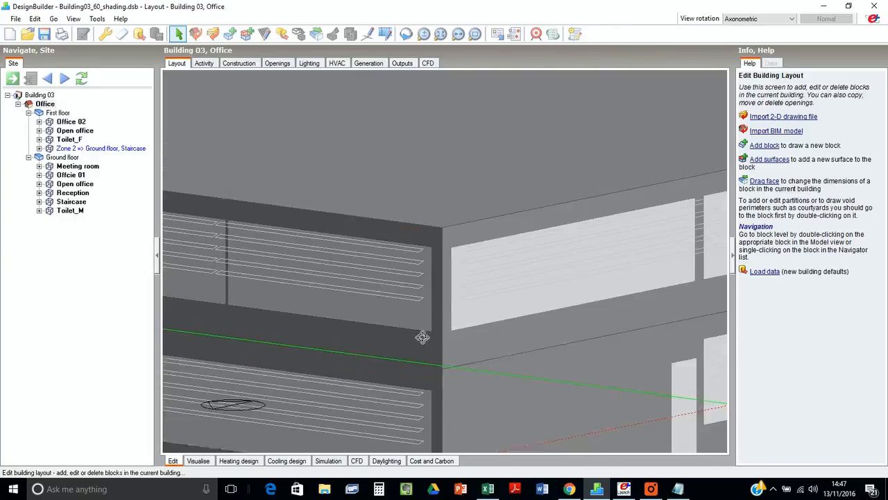
{"action": "scroll", "coordinate": [449, 303], "scroll_direction": "down", "scroll_amount": 4}
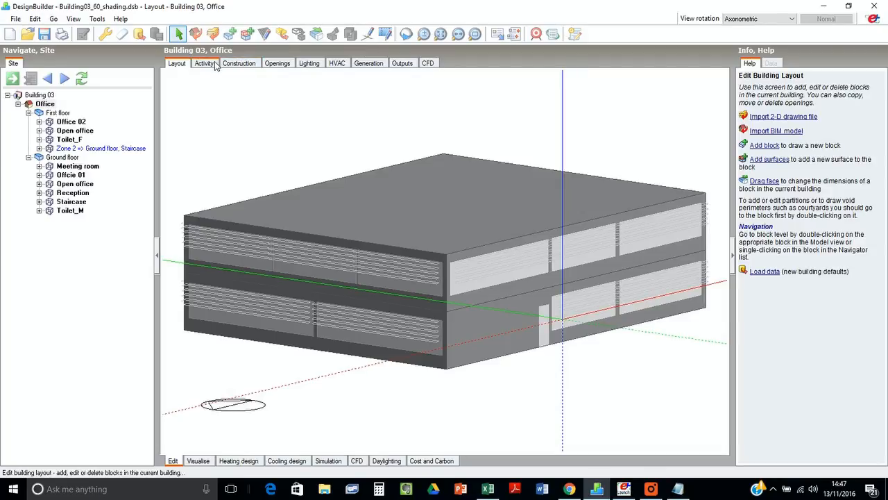
- Examine the louvre blade geometry of the Building03_0.5m projection Louvre local shading device
{"action": "left_click", "coordinate": [277, 63]}
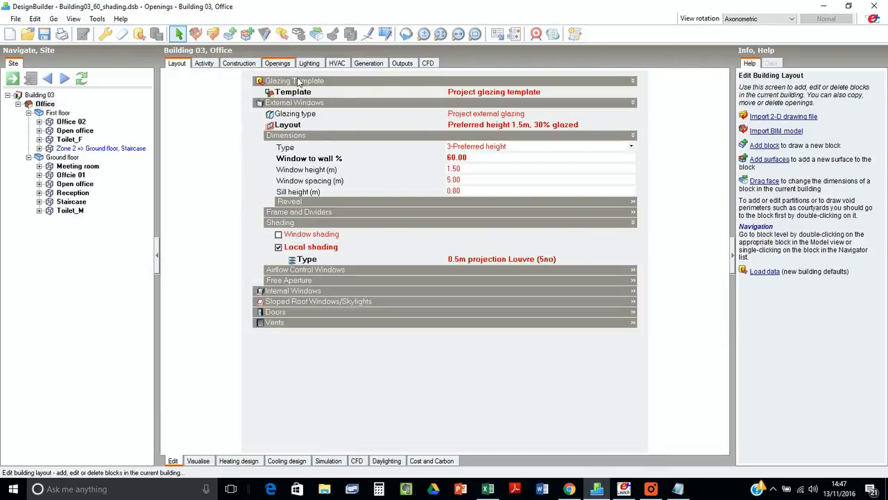
{"action": "left_click", "coordinate": [488, 259]}
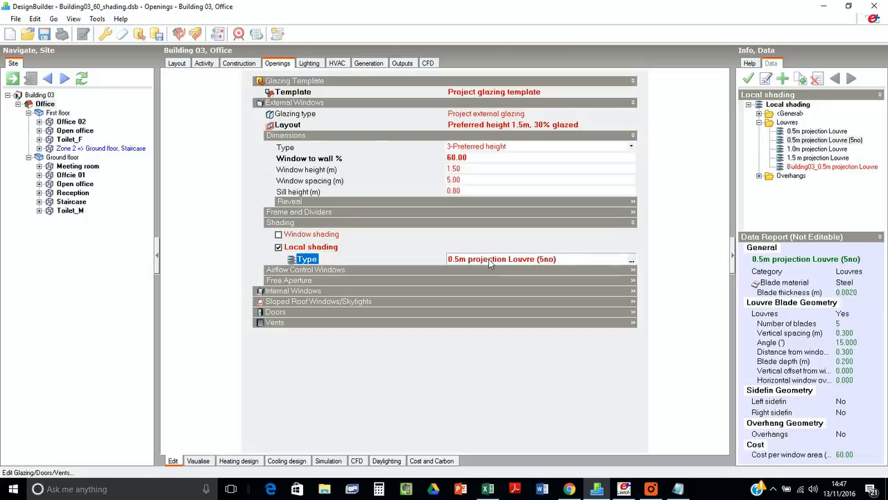
{"action": "left_click", "coordinate": [803, 168]}
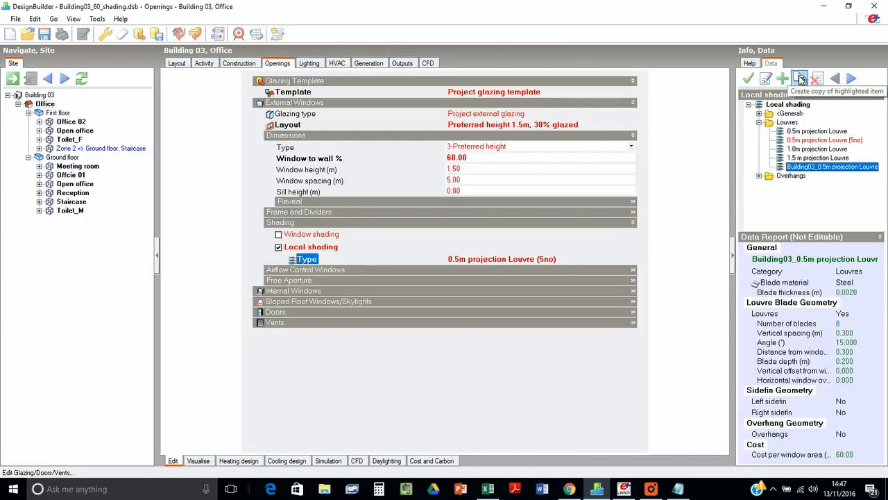
{"action": "left_click", "coordinate": [765, 79]}
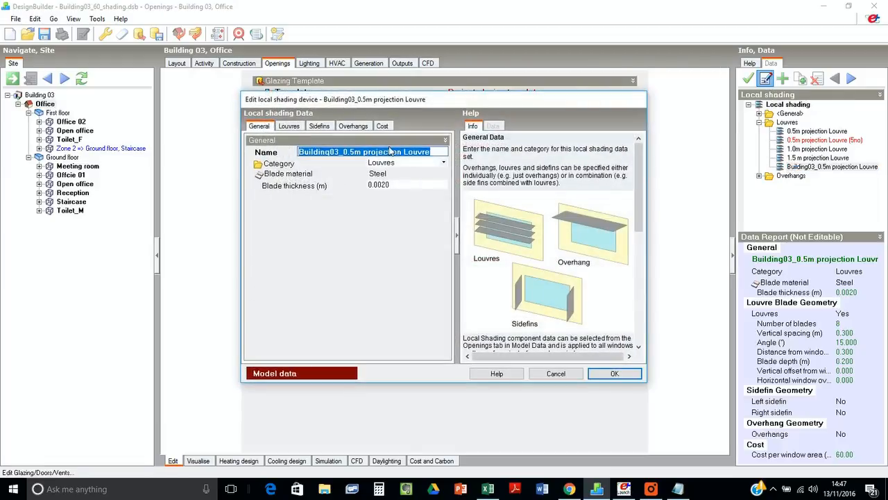
{"action": "left_click", "coordinate": [290, 127]}
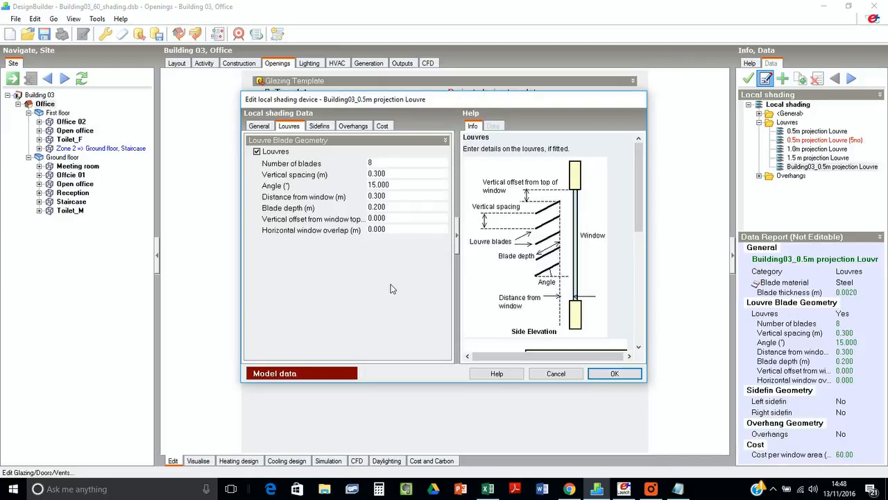
{"action": "left_click", "coordinate": [597, 376]}
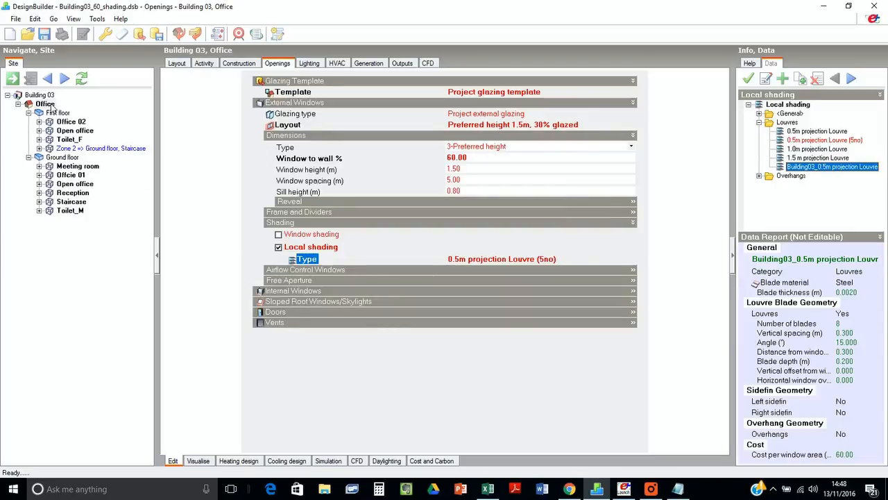
- Set the local shading type to Building03_0.5m projection Louvre and check the louvres on the 3D model
{"action": "left_click", "coordinate": [177, 62]}
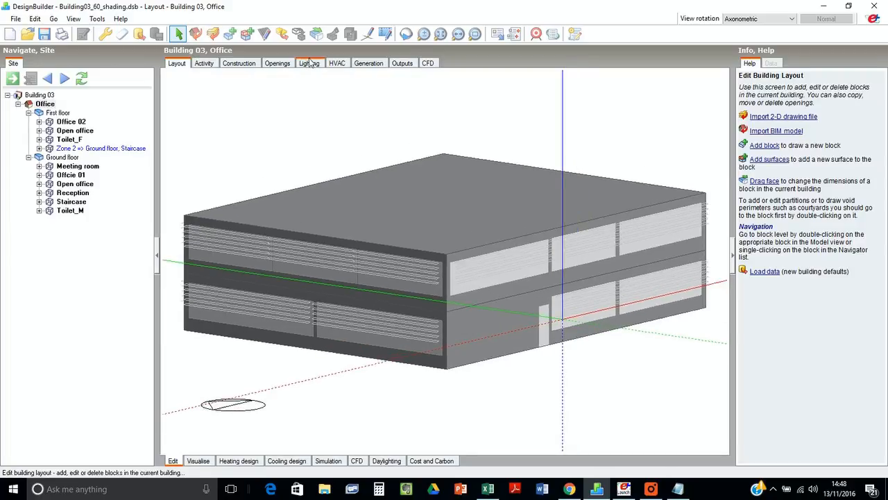
{"action": "left_click", "coordinate": [278, 63]}
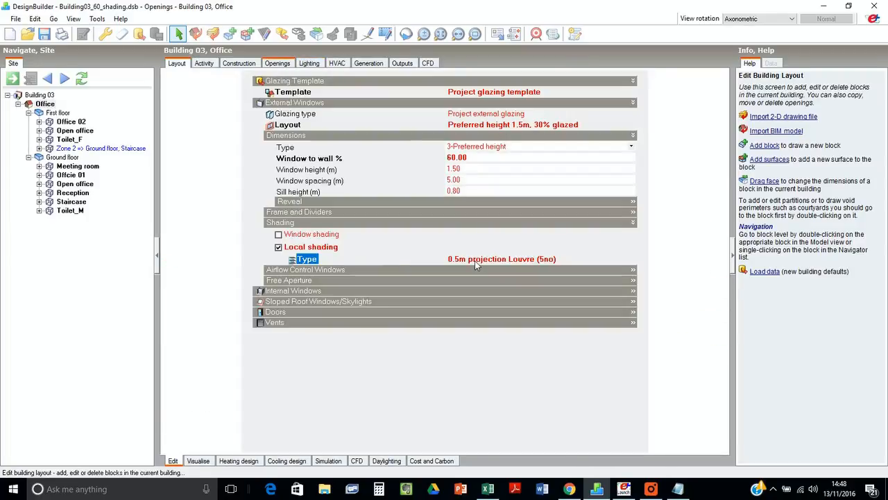
{"action": "left_click", "coordinate": [832, 167]}
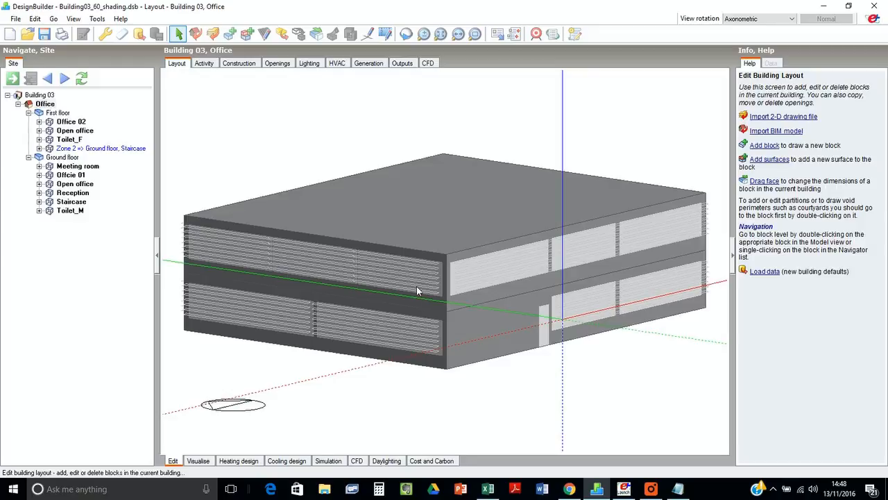
{"action": "left_click_drag", "start_coordinate": [416, 290], "coordinate": [370, 293]}
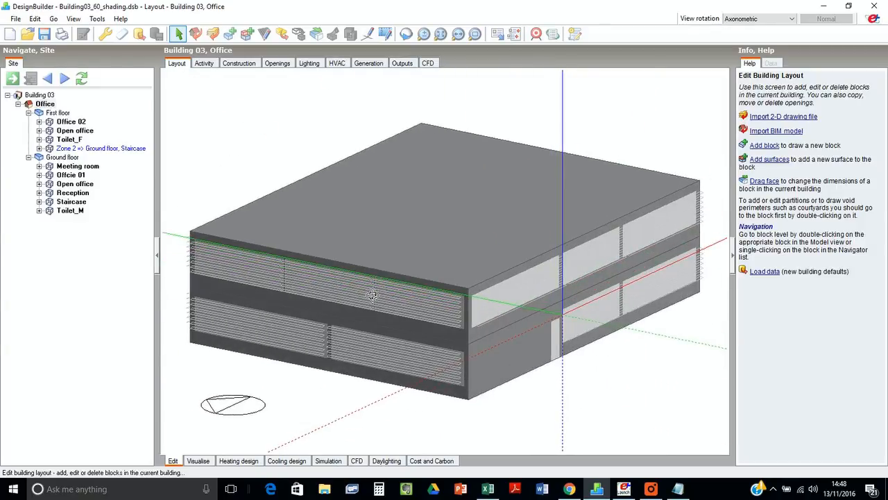
{"action": "left_click", "coordinate": [650, 488]}
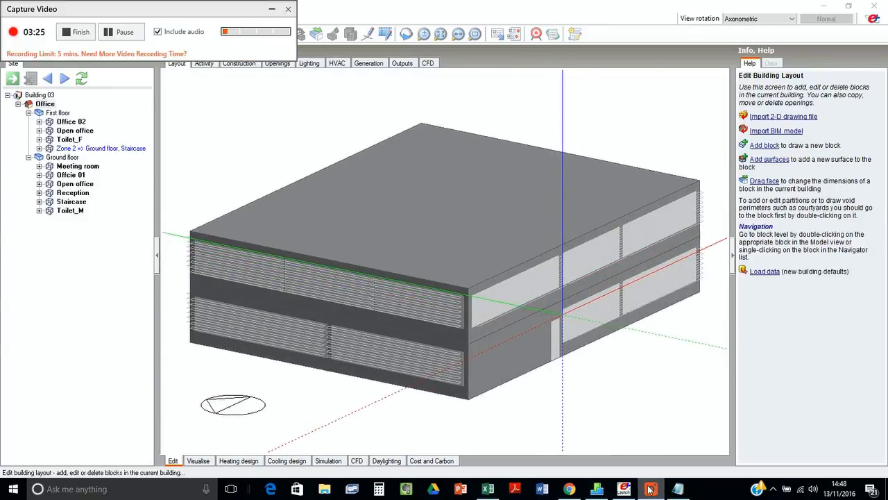
{"action": "left_click", "coordinate": [272, 9]}
- Export the shaded model's EnergyPlus simulation input file as Building 03_60_shading.idf in the Building 03 folder
{"action": "left_click", "coordinate": [15, 18]}
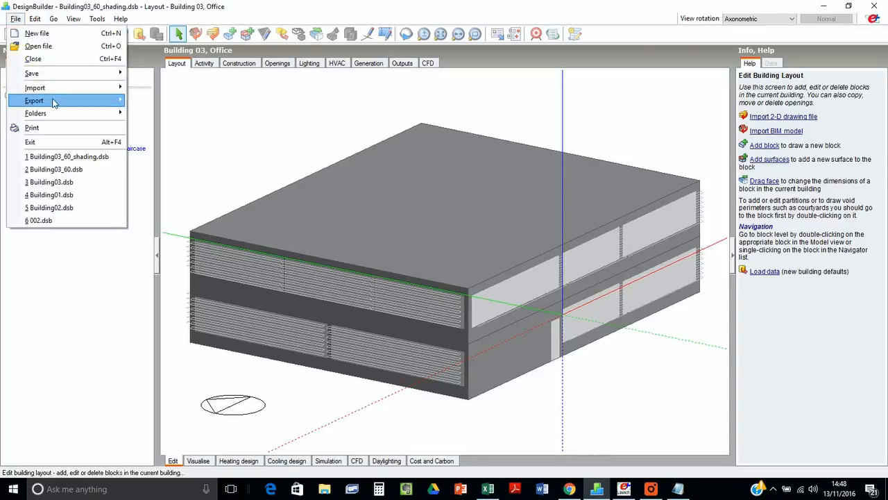
{"action": "mouse_move", "coordinate": [54, 98]}
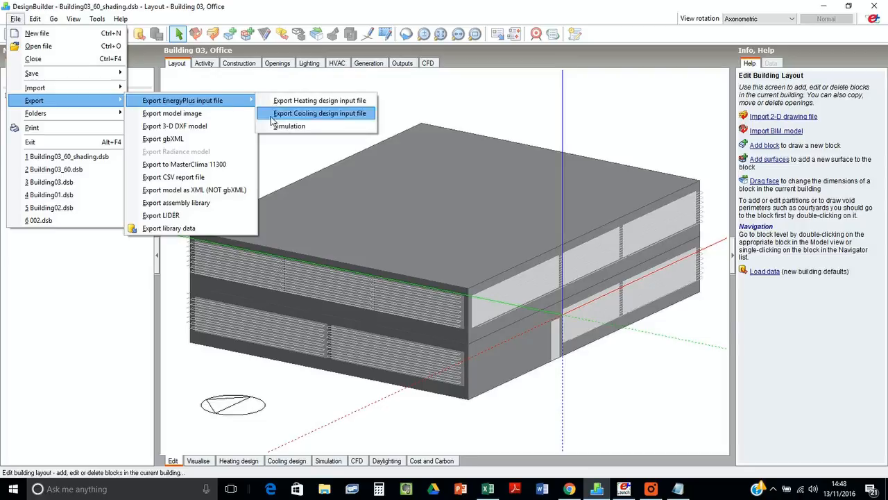
{"action": "left_click", "coordinate": [438, 126]}
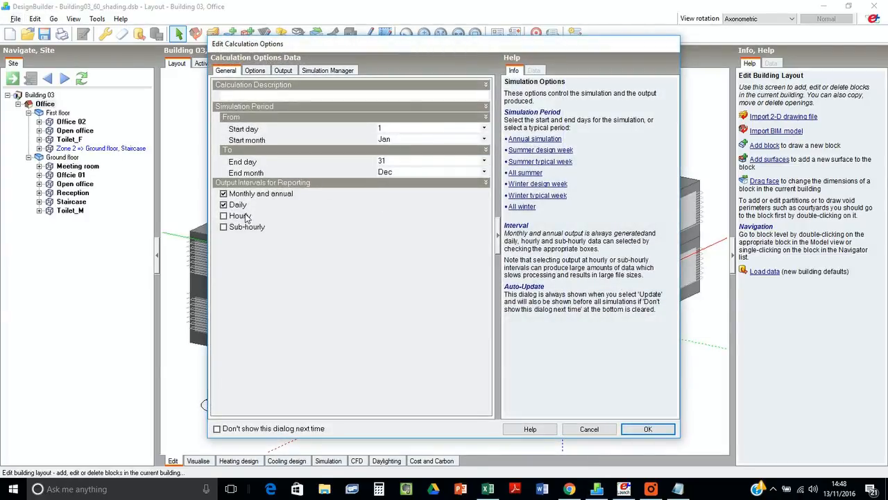
{"action": "left_click", "coordinate": [644, 430]}
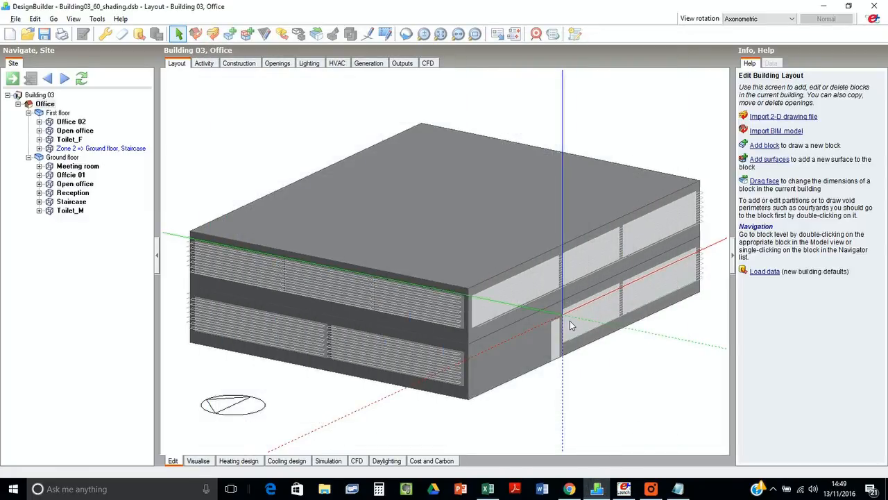
{"action": "left_click", "coordinate": [517, 335]}
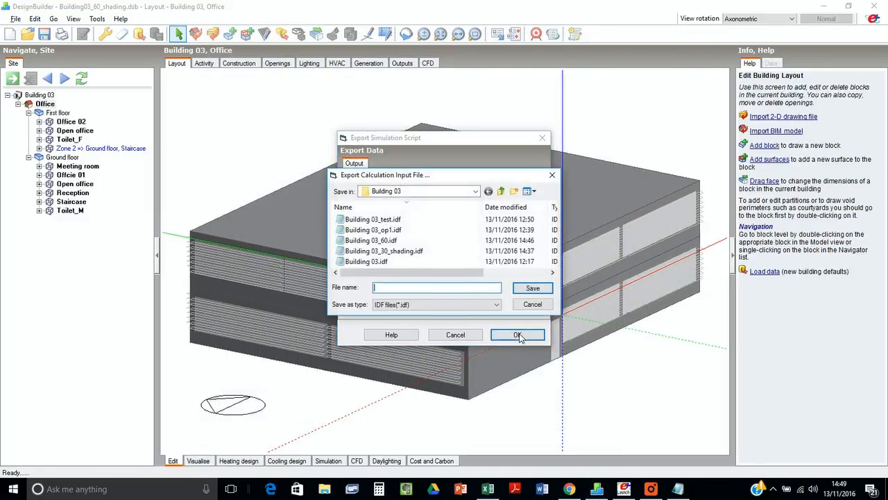
{"action": "left_click", "coordinate": [393, 253]}
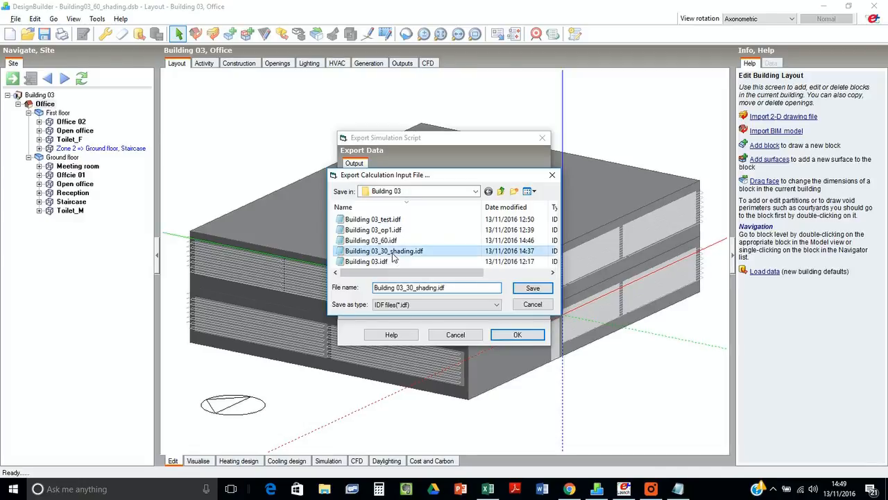
{"action": "left_click", "coordinate": [413, 288]}
{"action": "key", "text": "BackSpace"}
{"action": "type", "text": "6"}
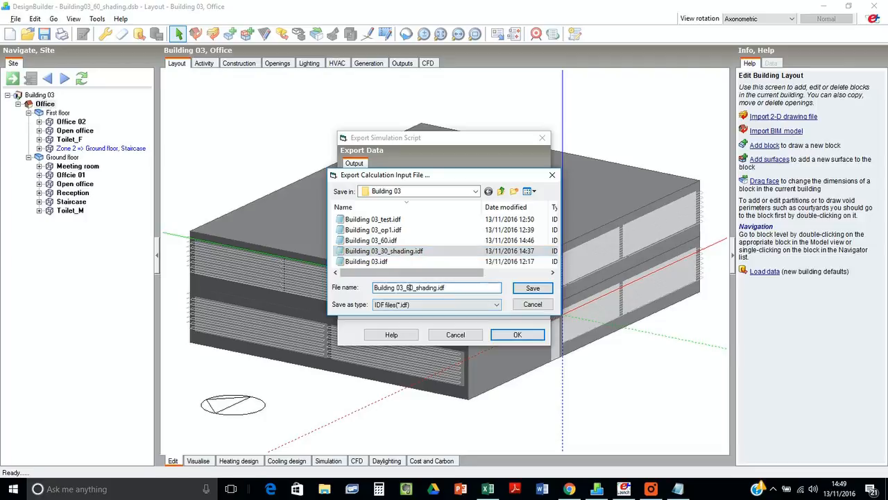
{"action": "left_click", "coordinate": [520, 290]}
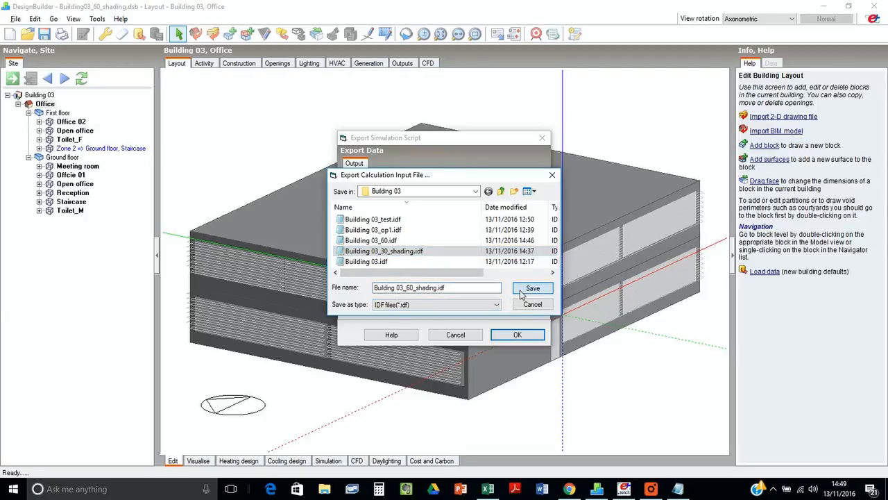
- Open the exported IDF and delete all output lines from the MeetingRoom surface conduction variables down to the Output:Surfaces:Drawing block
{"action": "left_click", "coordinate": [428, 283]}
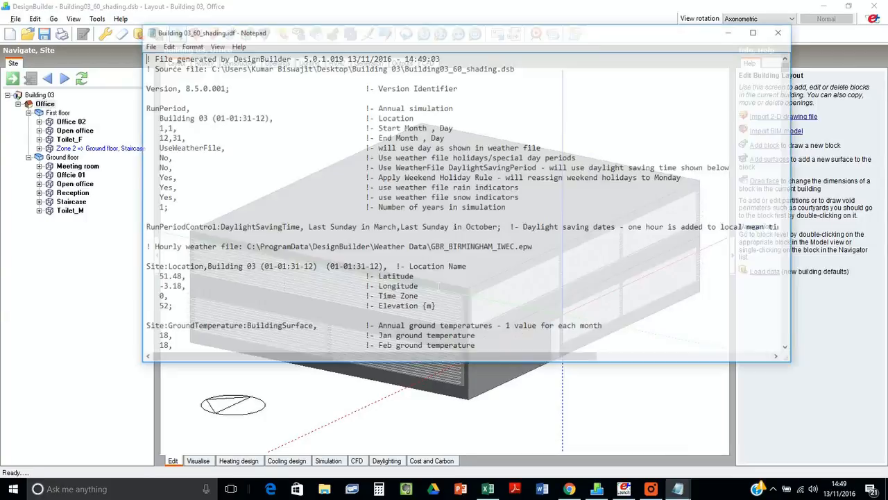
{"action": "left_click", "coordinate": [763, 23]}
{"action": "left_click_drag", "start_coordinate": [881, 43], "coordinate": [882, 451]}
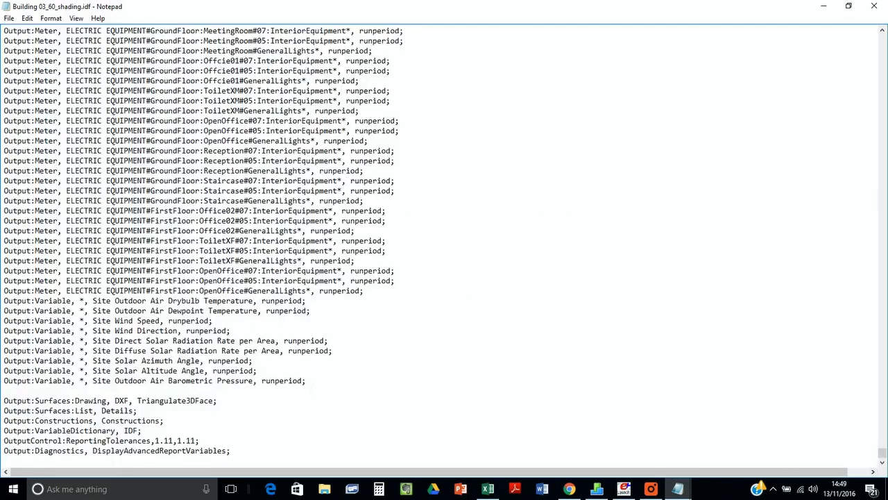
{"action": "scroll", "coordinate": [445, 243], "scroll_direction": "up", "scroll_amount": 10}
{"action": "scroll", "coordinate": [444, 250], "scroll_direction": "up", "scroll_amount": 20}
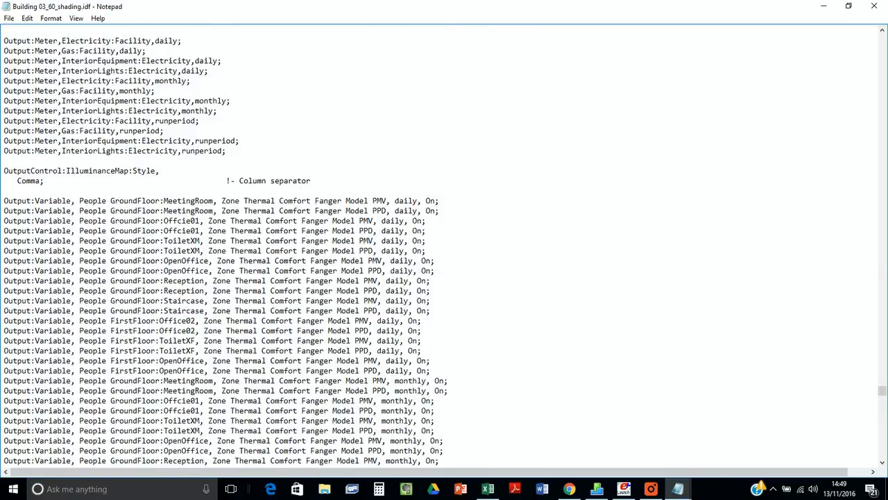
{"action": "scroll", "coordinate": [229, 246], "scroll_direction": "down", "scroll_amount": 13}
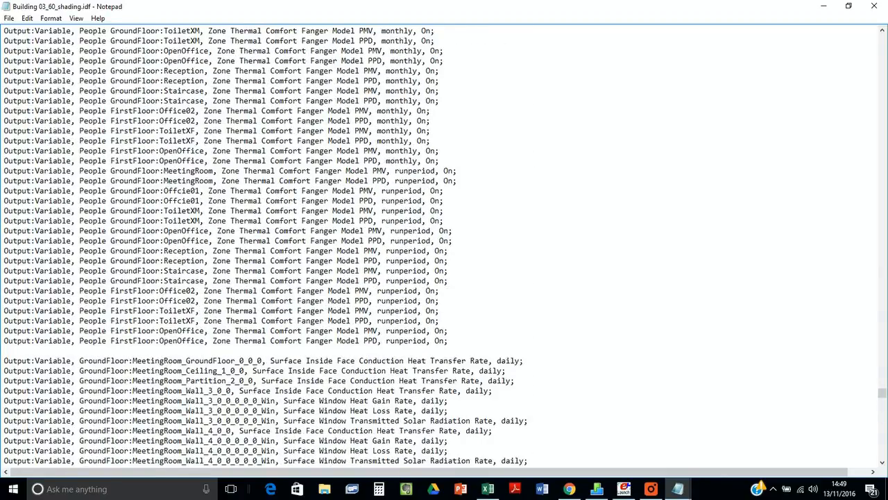
{"action": "left_click_drag", "start_coordinate": [8, 340], "coordinate": [529, 461]}
{"action": "key", "text": "shift+Down"}
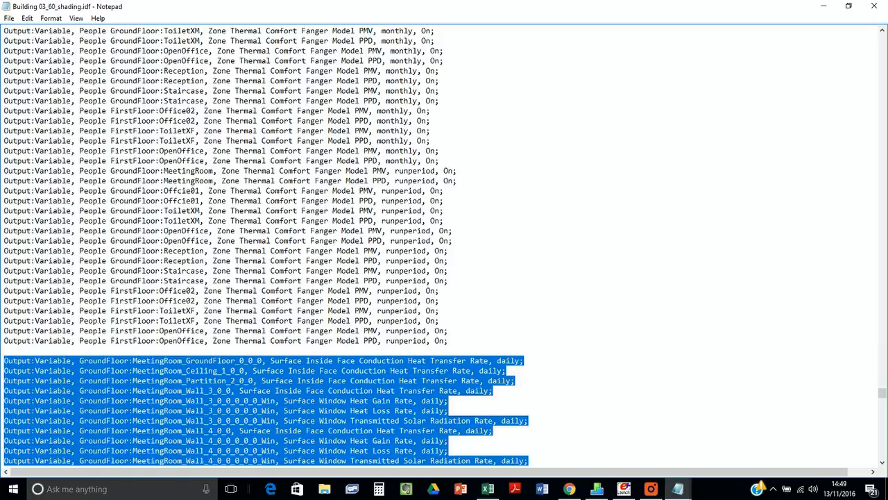
{"action": "key", "text": "Delete"}
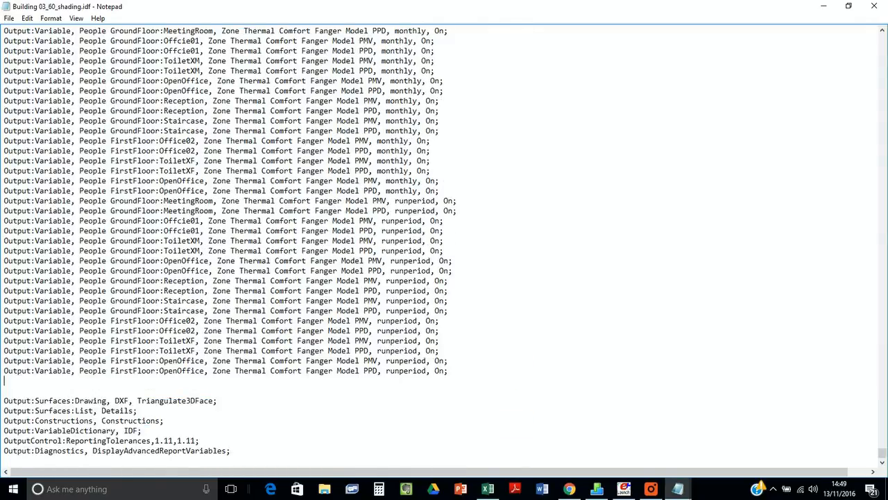
{"action": "left_click", "coordinate": [875, 6]}
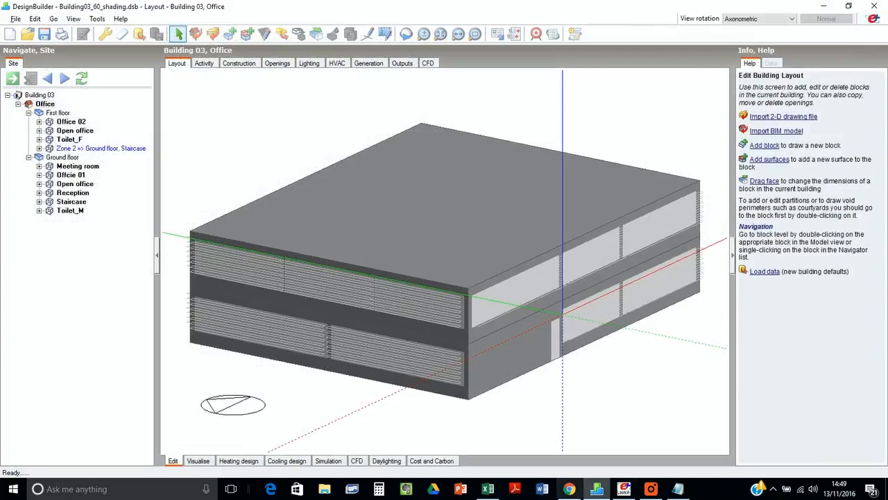
- Switch to EP-Launch, simulate Building 03_60_shading.idf despite the version mismatch, and view the variables results
{"action": "left_click", "coordinate": [624, 488]}
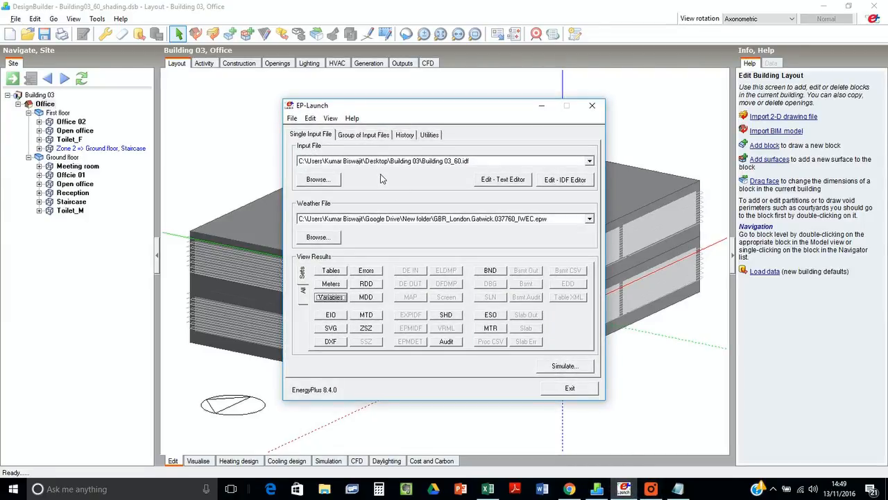
{"action": "left_click", "coordinate": [317, 179]}
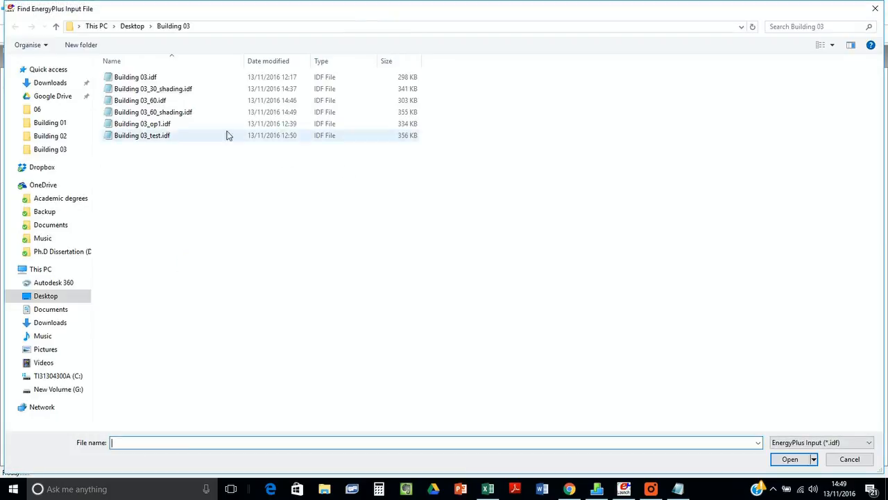
{"action": "double_click", "coordinate": [201, 114]}
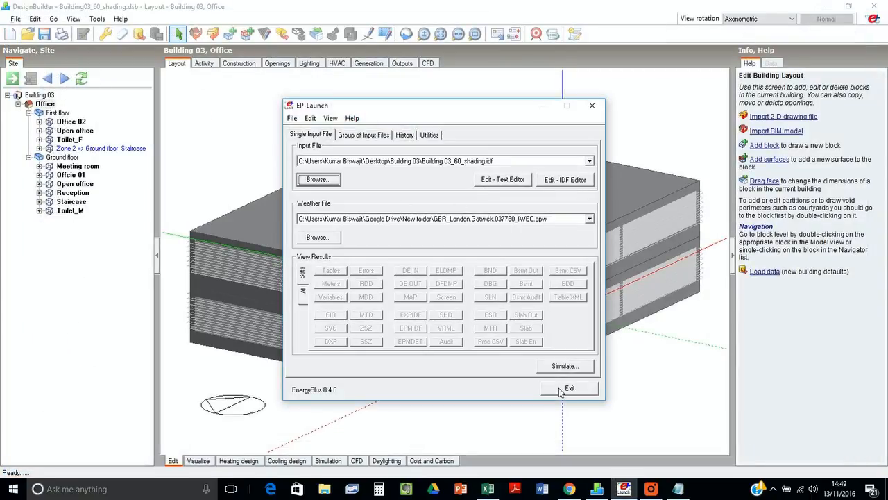
{"action": "left_click", "coordinate": [561, 366]}
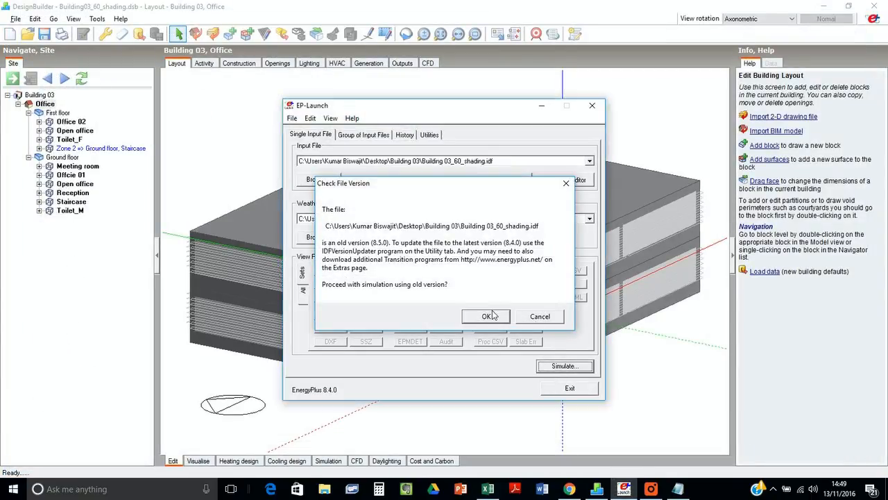
{"action": "left_click", "coordinate": [487, 317]}
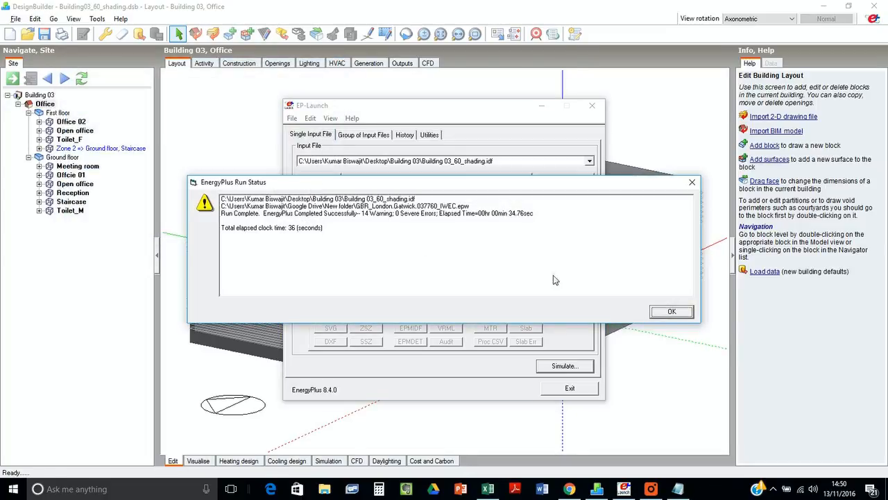
{"action": "left_click", "coordinate": [672, 311]}
{"action": "left_click", "coordinate": [340, 297]}
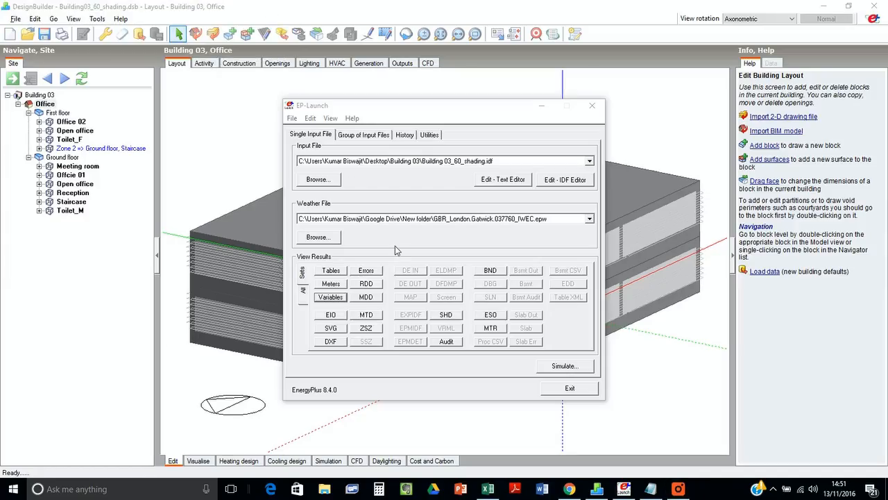
- Search the RDD output list for "heat gain" and copy the Zone Windows Total Heat Gain Rate and Heat Loss Rate lines
{"action": "left_click", "coordinate": [366, 285]}
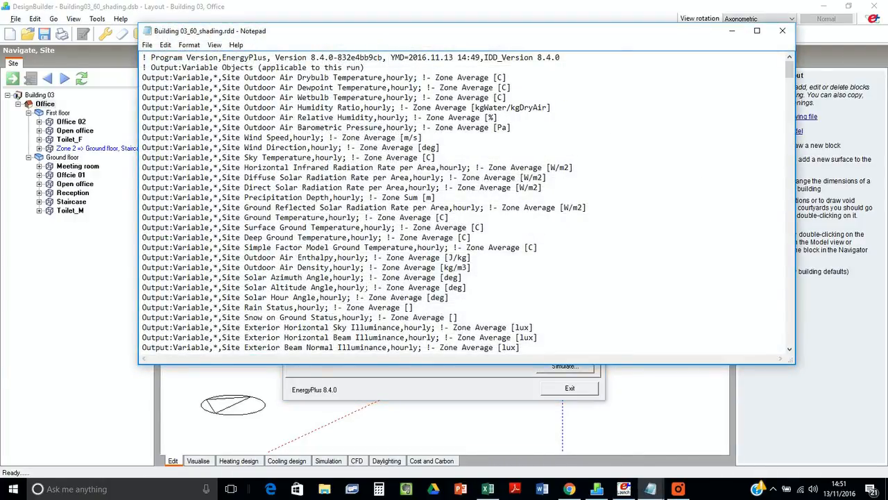
{"action": "key", "text": "ctrl+f"}
{"action": "type", "text": "heat gain"}
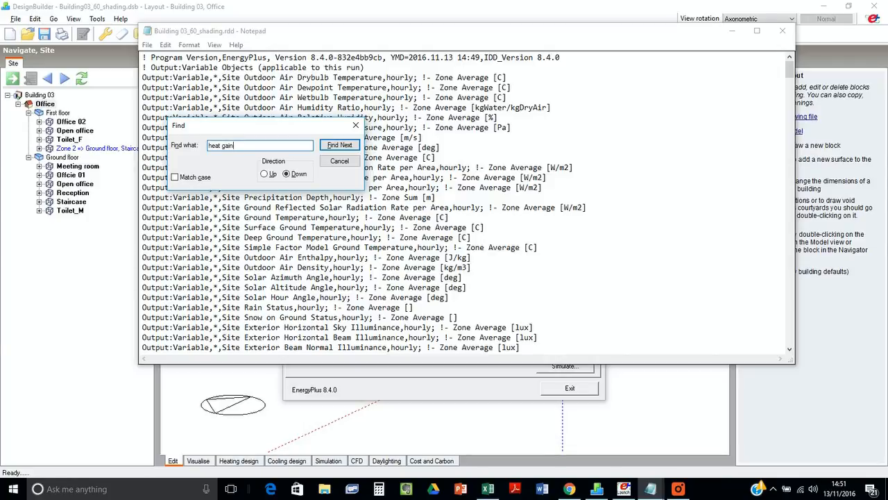
{"action": "key", "text": "Return"}
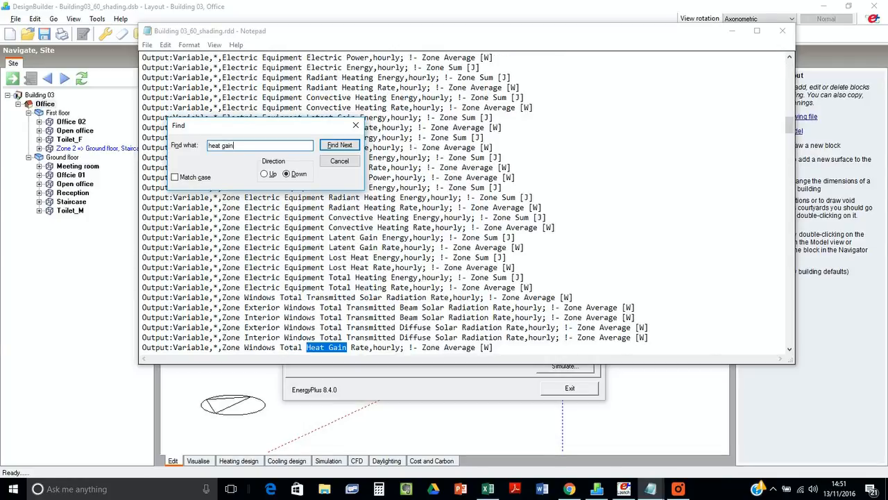
{"action": "left_click", "coordinate": [326, 164]}
{"action": "scroll", "coordinate": [326, 163], "scroll_direction": "down", "scroll_amount": 1}
{"action": "left_click_drag", "start_coordinate": [142, 317], "coordinate": [494, 327]}
{"action": "key", "text": "ctrl+c"}
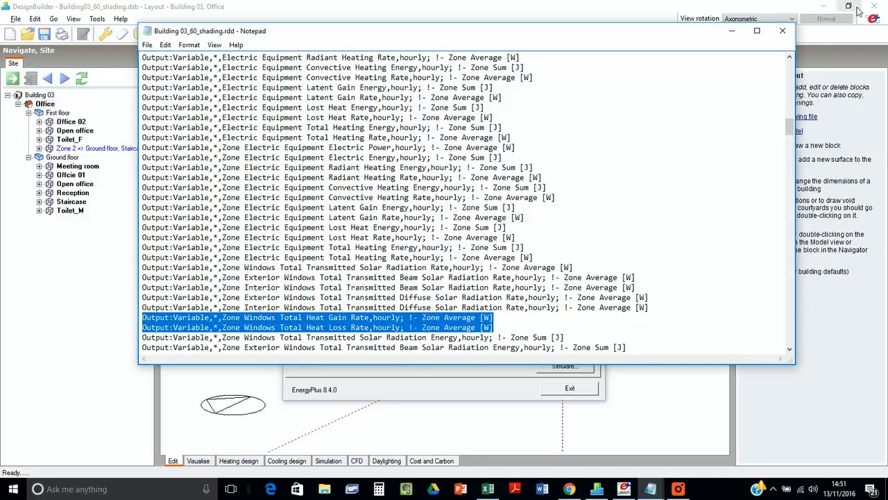
{"action": "left_click", "coordinate": [783, 30]}
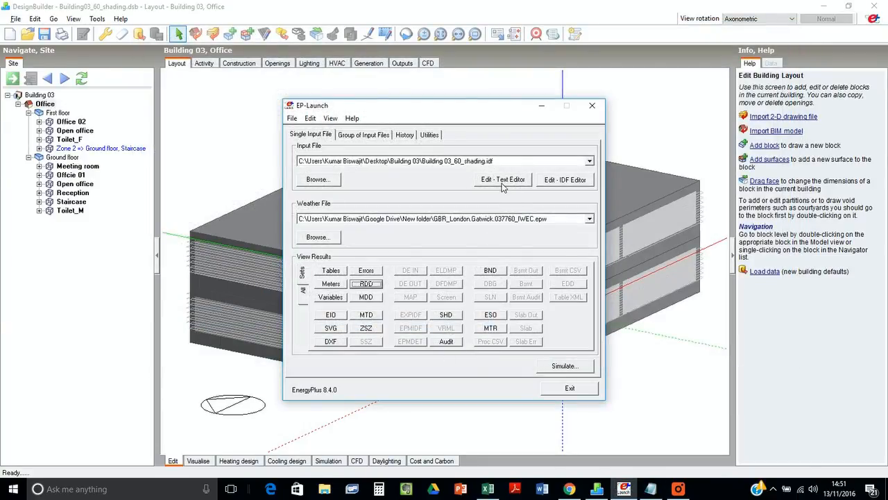
- Paste the window heat gain and loss output variables above the Output:Surfaces:Drawing line in the IDF and save it
{"action": "left_click", "coordinate": [503, 182]}
{"action": "left_click_drag", "start_coordinate": [789, 56], "coordinate": [802, 340]}
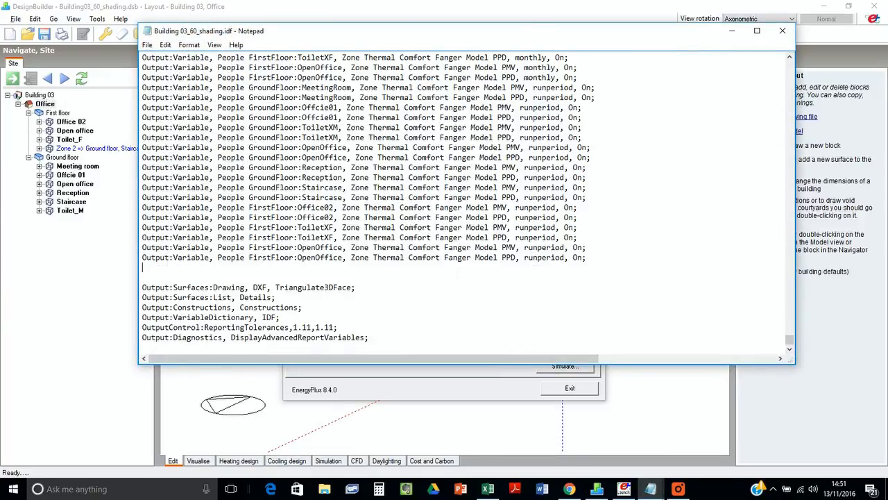
{"action": "key", "text": "Return"}
{"action": "key", "text": "ctrl+v"}
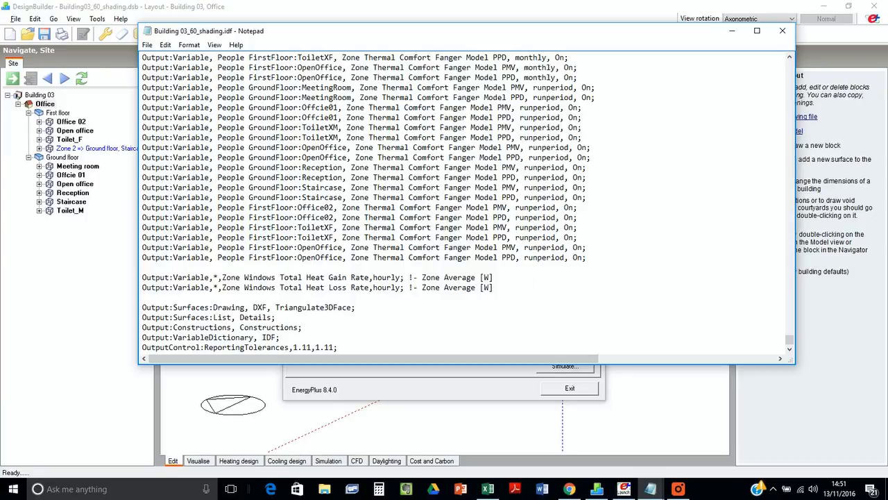
{"action": "left_click", "coordinate": [147, 45]}
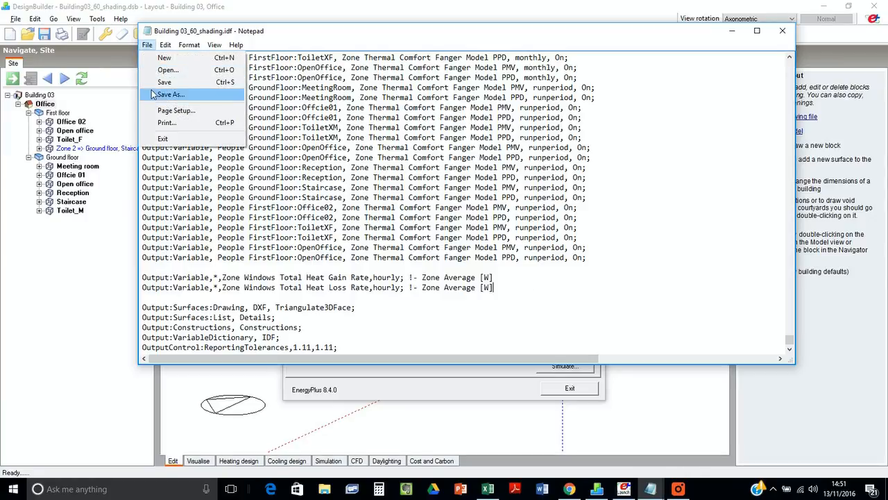
{"action": "left_click", "coordinate": [161, 81]}
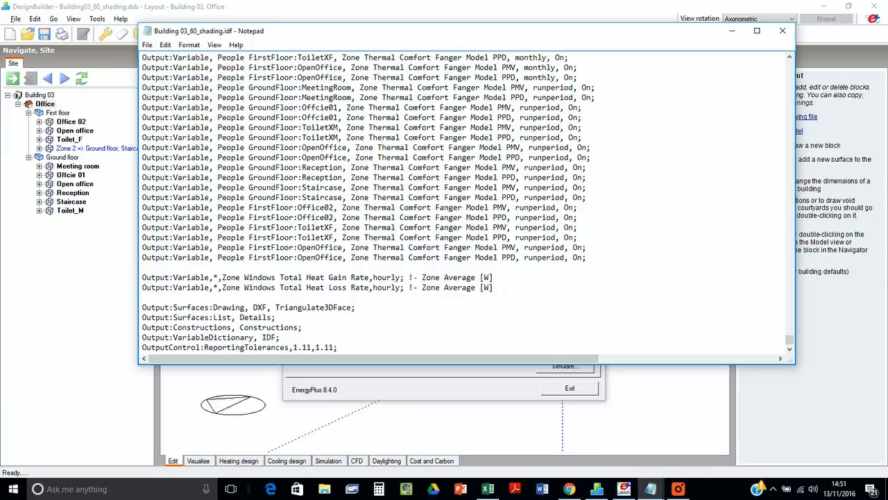
- Set the reporting frequency of both window heat gain and loss variables to daily and close the IDF
{"action": "left_click_drag", "start_coordinate": [401, 277], "coordinate": [373, 277]}
{"action": "type", "text": "daily"}
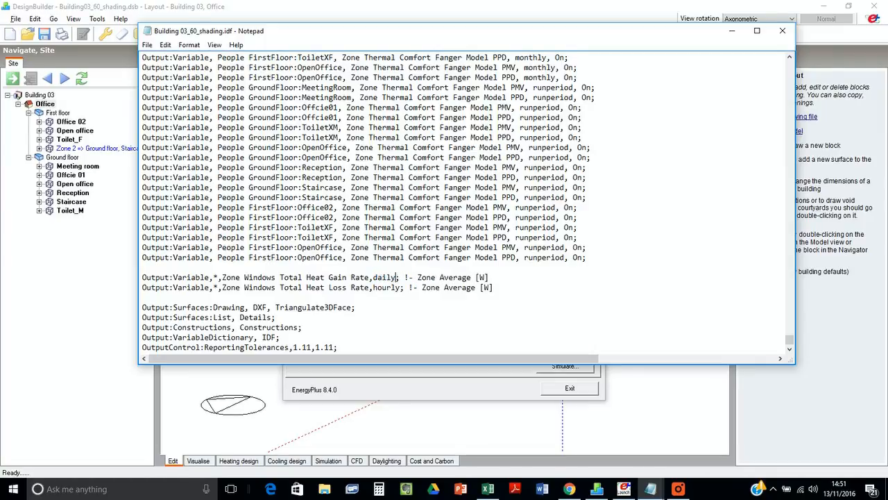
{"action": "key", "text": "BackSpace"}
{"action": "key", "text": "BackSpace"}
{"action": "key", "text": "BackSpace"}
{"action": "key", "text": "BackSpace"}
{"action": "key", "text": "BackSpace"}
{"action": "key", "text": "BackSpace"}
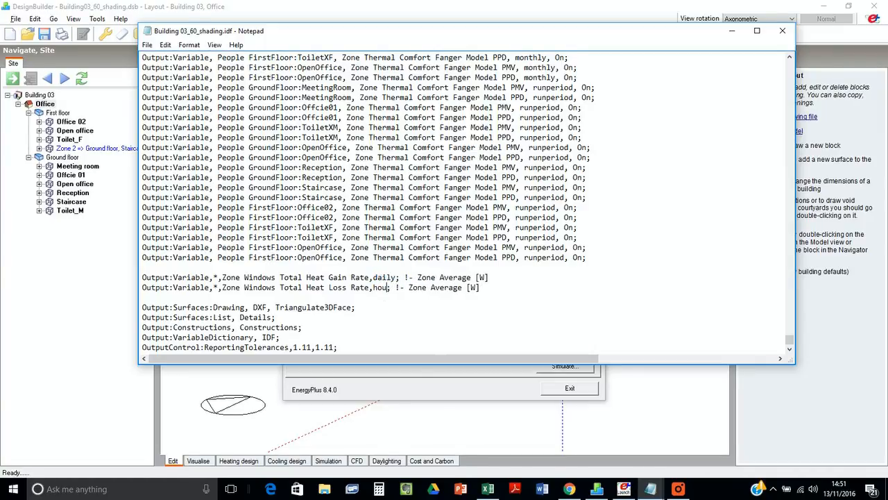
{"action": "type", "text": "daily"}
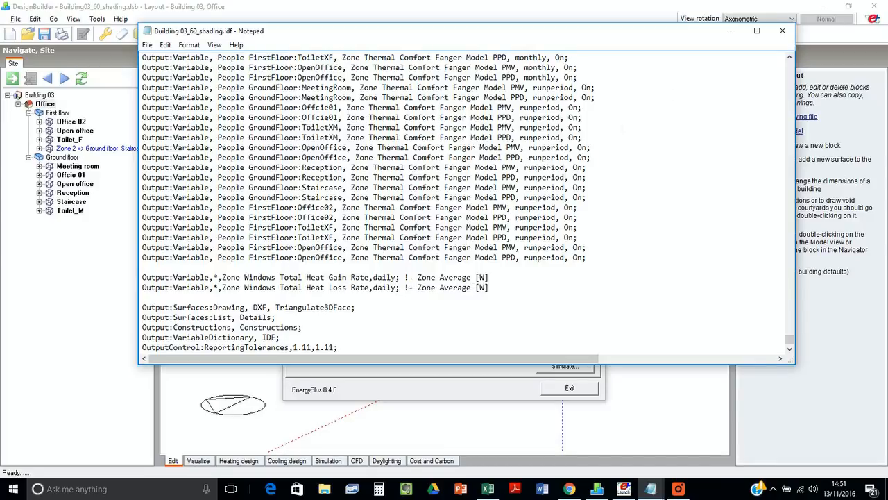
{"action": "left_click", "coordinate": [782, 31]}
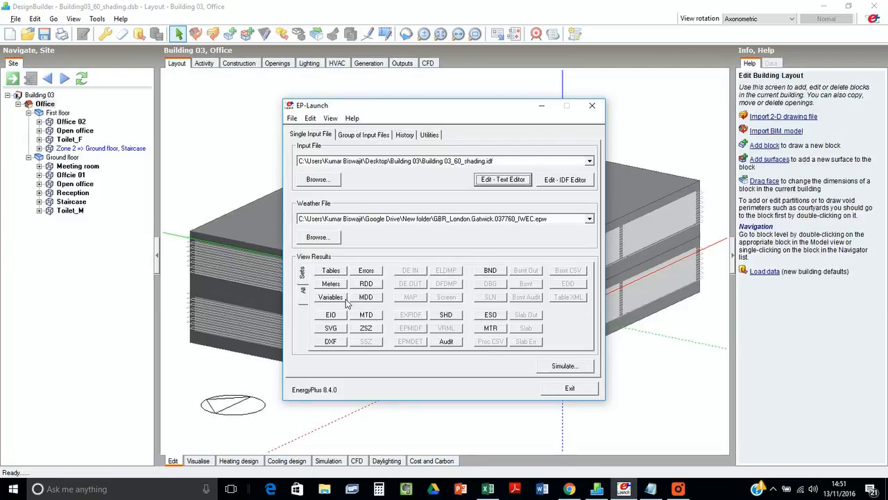
- Simulate Building 03_60_shading.idf in EP-Launch despite the version mismatch and close the run status report
{"action": "left_click", "coordinate": [565, 368]}
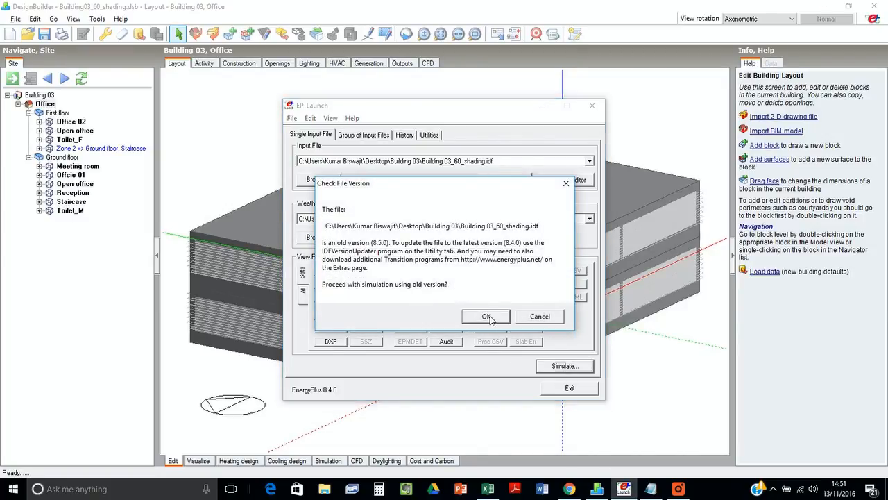
{"action": "left_click", "coordinate": [487, 316]}
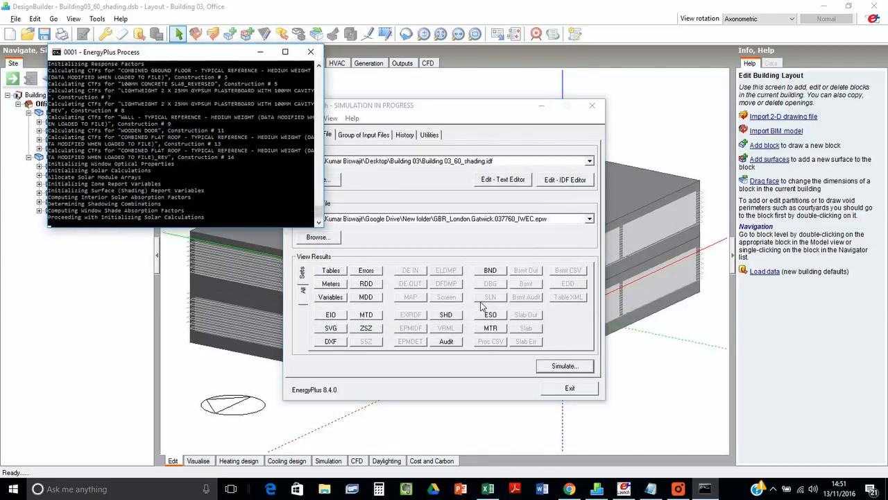
{"action": "left_click", "coordinate": [488, 489]}
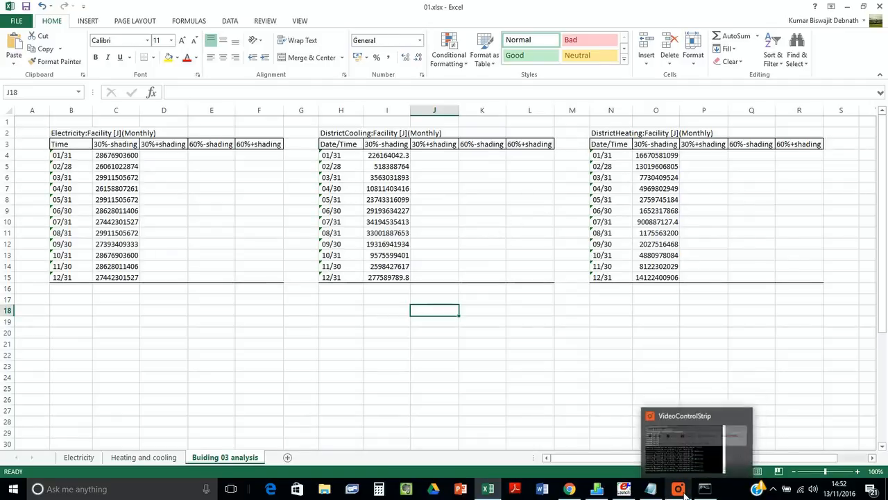
{"action": "mouse_move", "coordinate": [625, 490]}
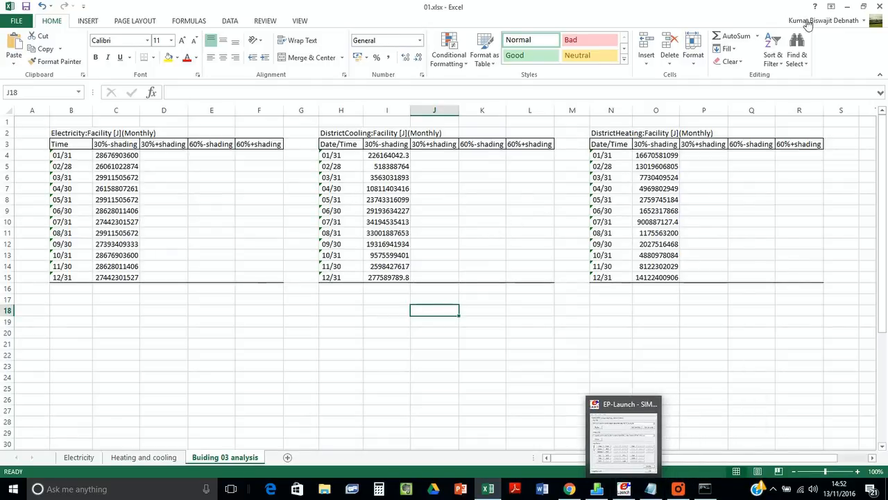
{"action": "left_click", "coordinate": [847, 6]}
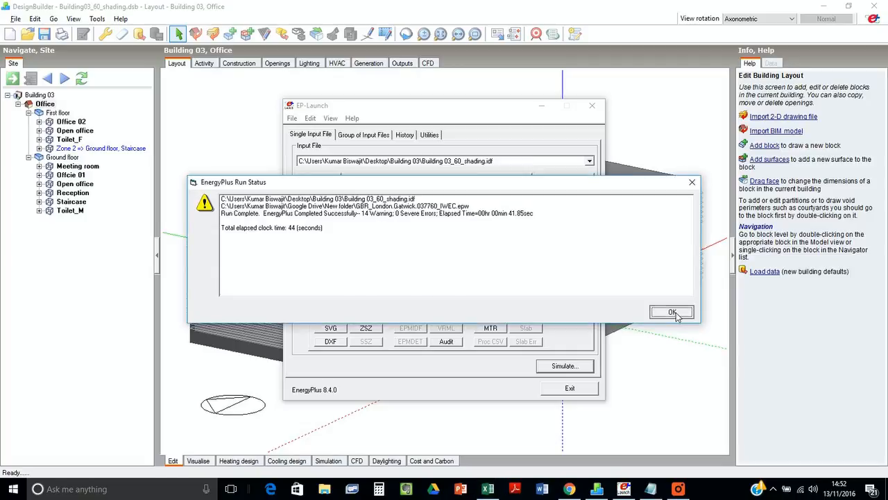
{"action": "left_click", "coordinate": [671, 312]}
- Open the variables results of the 60% shading run, look through the output columns, and close the file without saving
{"action": "left_click", "coordinate": [343, 298]}
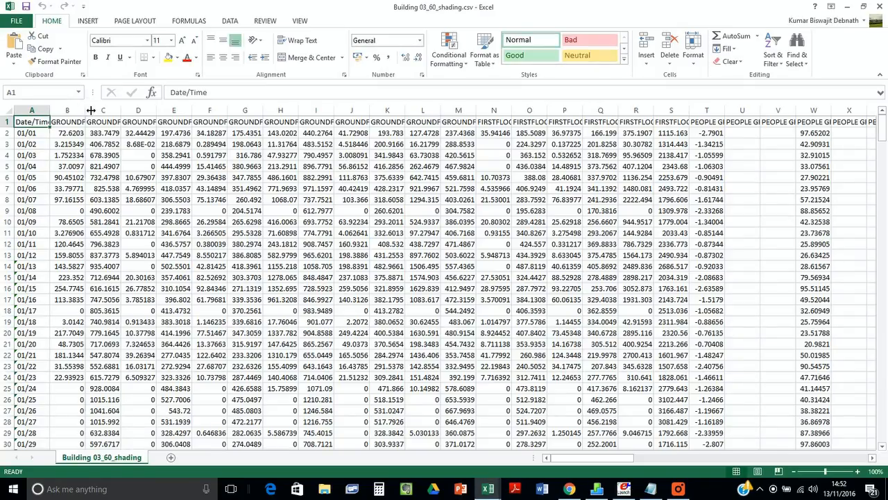
{"action": "double_click", "coordinate": [90, 111]}
{"action": "left_click_drag", "start_coordinate": [330, 122], "coordinate": [108, 122]}
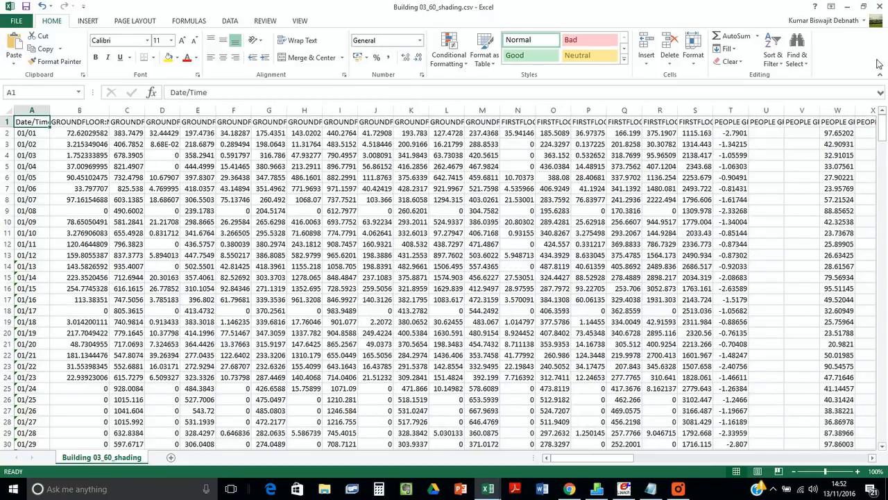
{"action": "left_click_drag", "start_coordinate": [613, 459], "coordinate": [851, 461]}
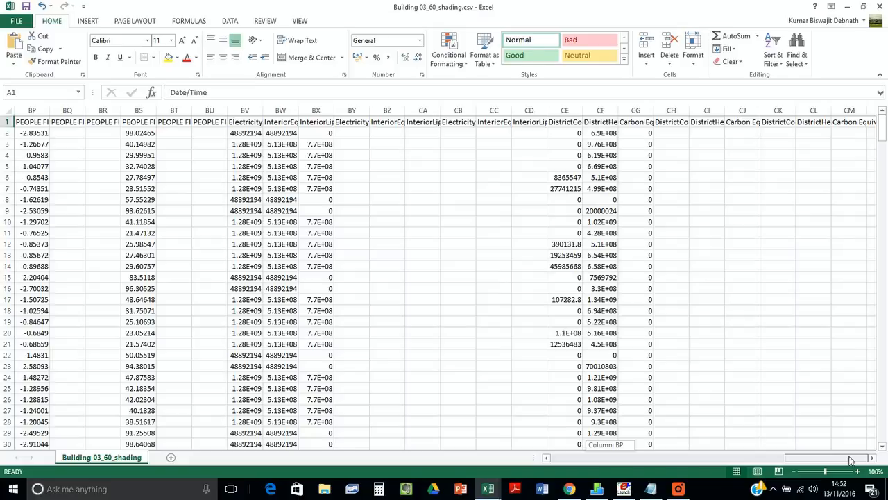
{"action": "left_click_drag", "start_coordinate": [846, 462], "coordinate": [608, 460]}
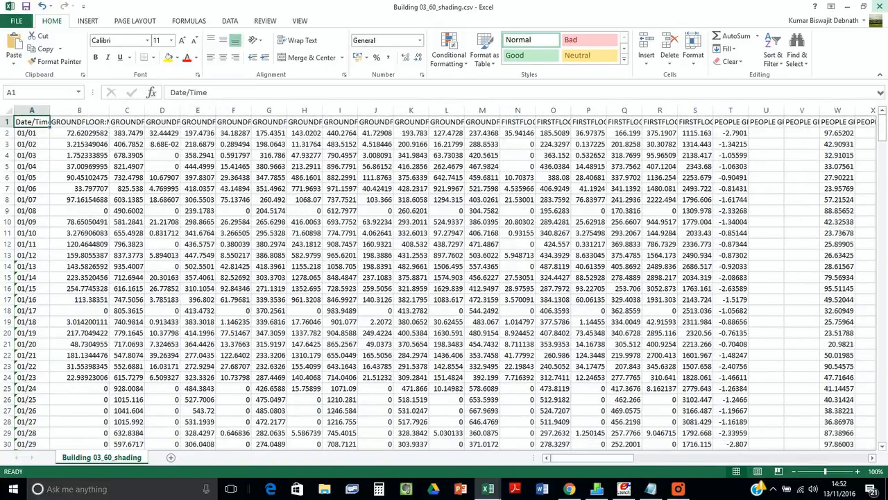
{"action": "left_click", "coordinate": [879, 6]}
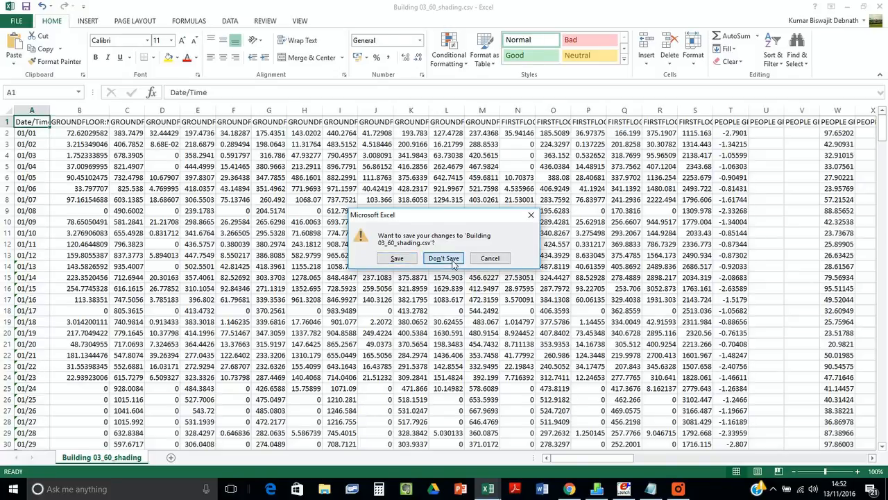
{"action": "left_click", "coordinate": [451, 261]}
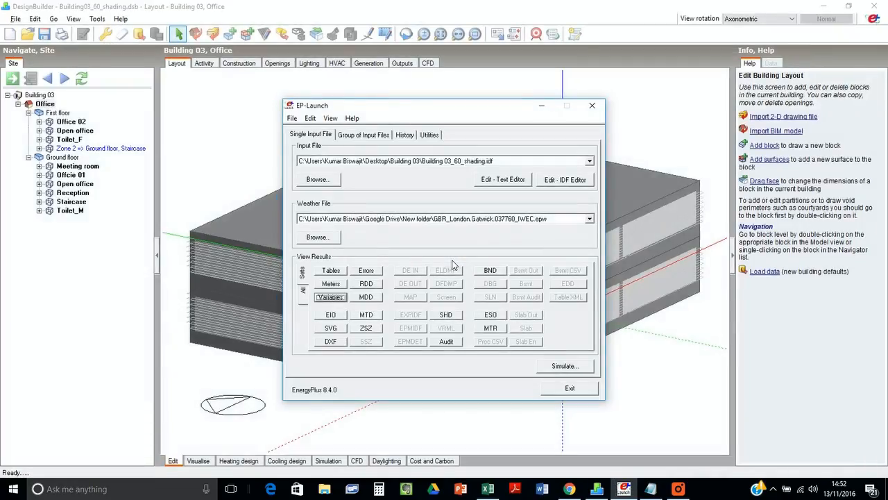
- Minimise EP-Launch and DesignBuilder, open the Building 03 folder on the desktop, and open Building 03_30_shading.csv in Excel
{"action": "left_click", "coordinate": [542, 108]}
{"action": "left_click", "coordinate": [824, 5]}
{"action": "double_click", "coordinate": [114, 197]}
{"action": "scroll", "coordinate": [248, 118], "scroll_direction": "down", "scroll_amount": 20}
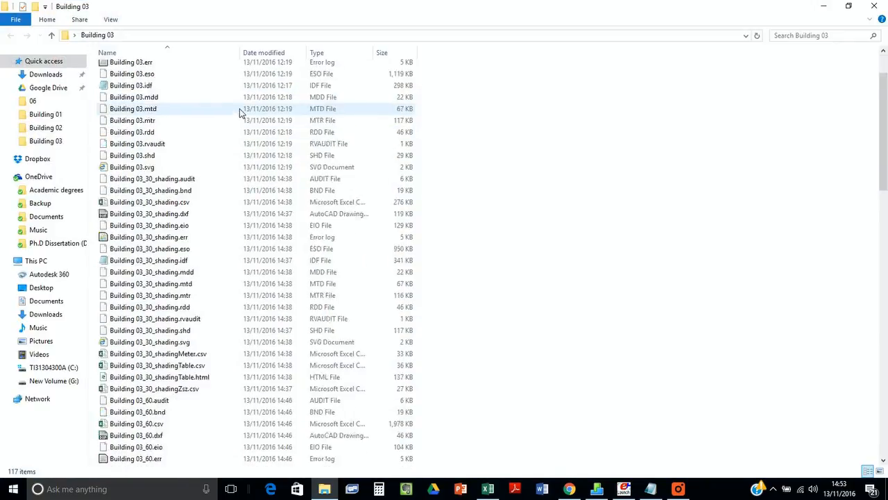
{"action": "scroll", "coordinate": [636, 174], "scroll_direction": "up", "scroll_amount": 20}
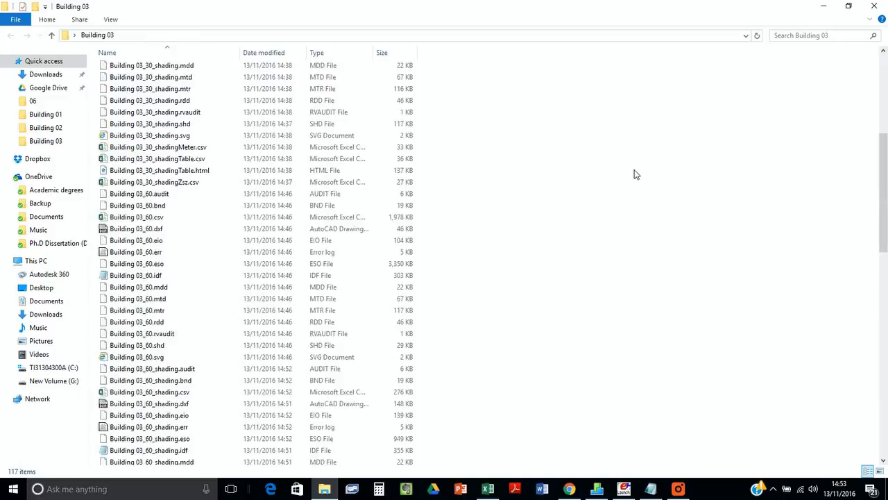
{"action": "scroll", "coordinate": [634, 175], "scroll_direction": "up", "scroll_amount": 8}
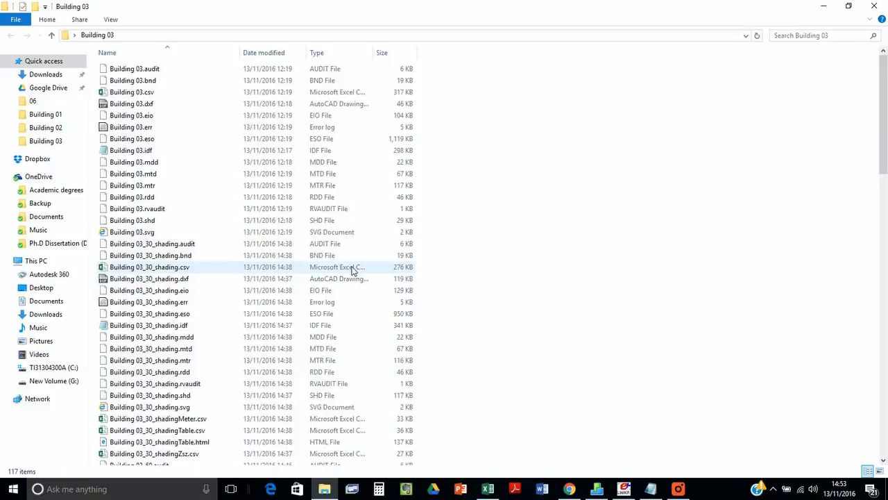
{"action": "scroll", "coordinate": [370, 264], "scroll_direction": "down", "scroll_amount": 3}
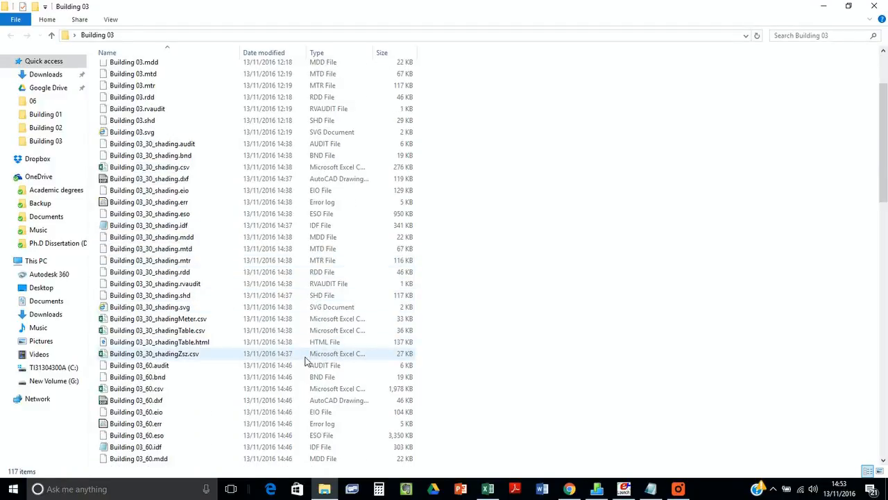
{"action": "double_click", "coordinate": [282, 167]}
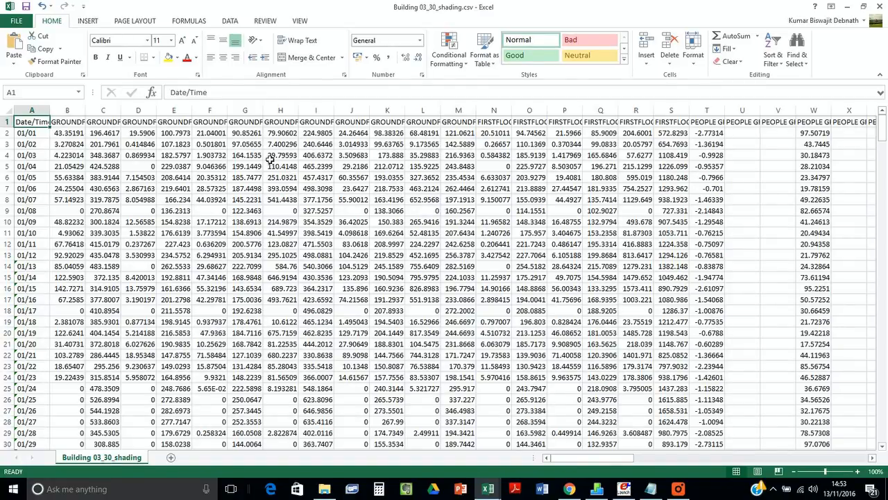
- Wrap the text of the header row and align it to the top of the cells
{"action": "left_click", "coordinate": [9, 126]}
{"action": "right_click", "coordinate": [10, 125]}
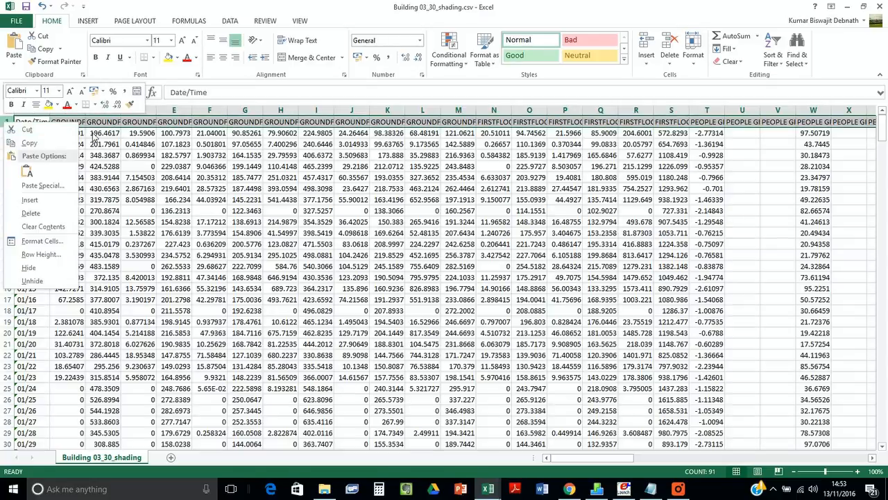
{"action": "left_click", "coordinate": [298, 41]}
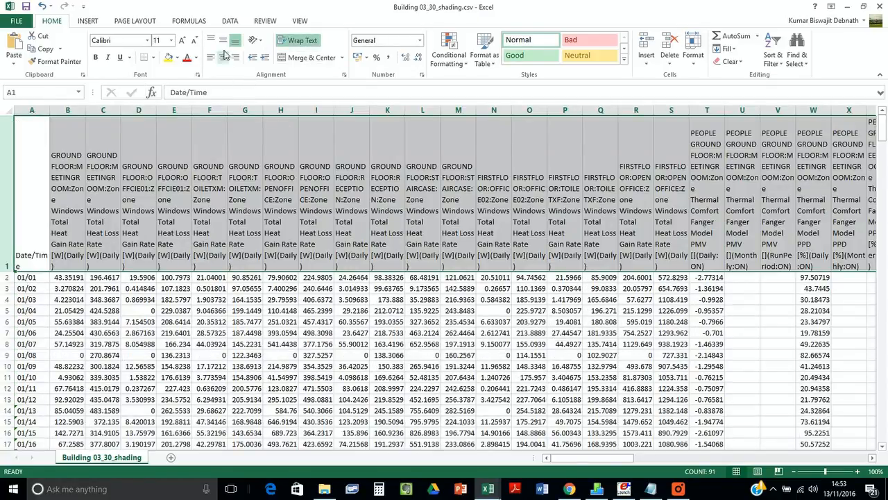
{"action": "left_click", "coordinate": [211, 41]}
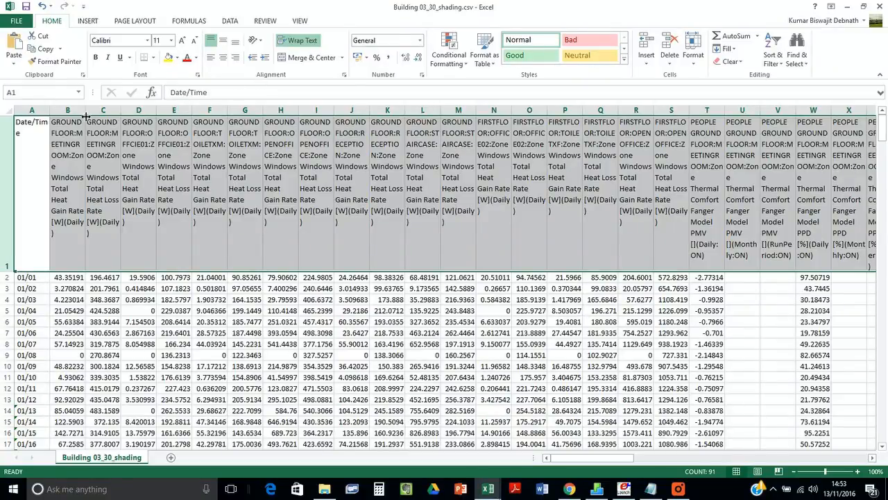
- Widen column B and the daily and monthly Electricity:Facility columns BV and BY
{"action": "left_click_drag", "start_coordinate": [88, 115], "coordinate": [99, 115]}
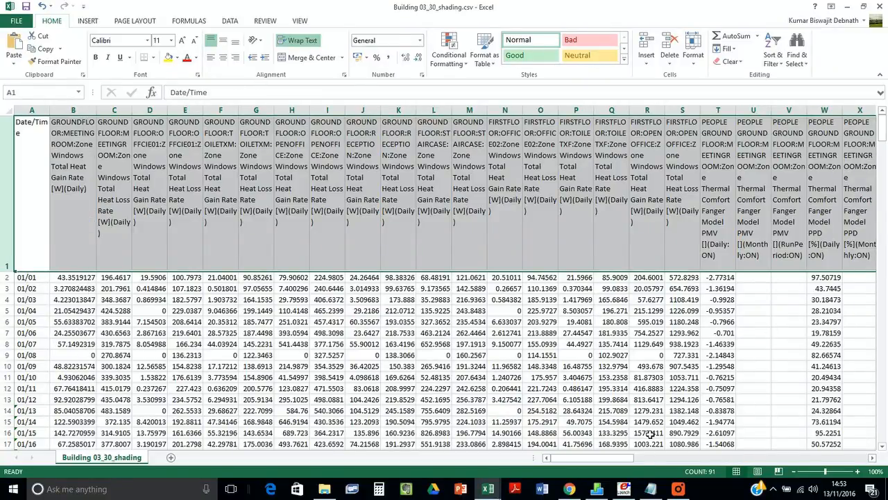
{"action": "left_click_drag", "start_coordinate": [622, 458], "coordinate": [839, 459]}
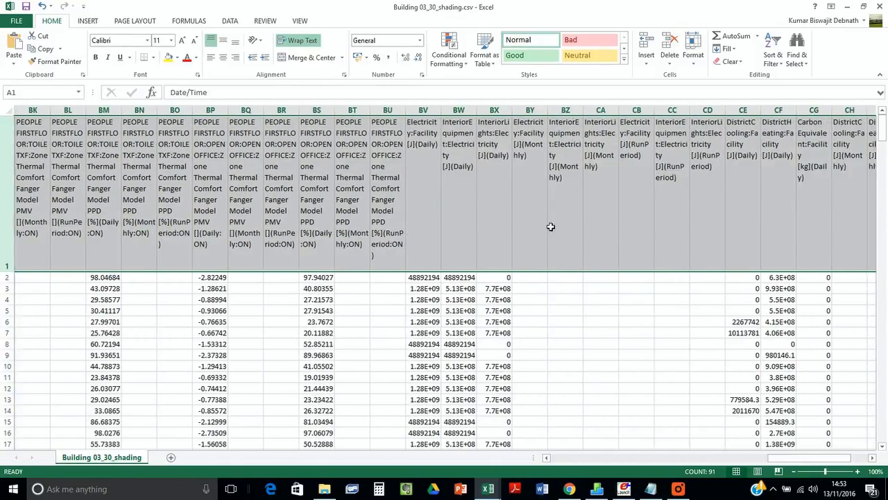
{"action": "left_click_drag", "start_coordinate": [441, 114], "coordinate": [452, 114]}
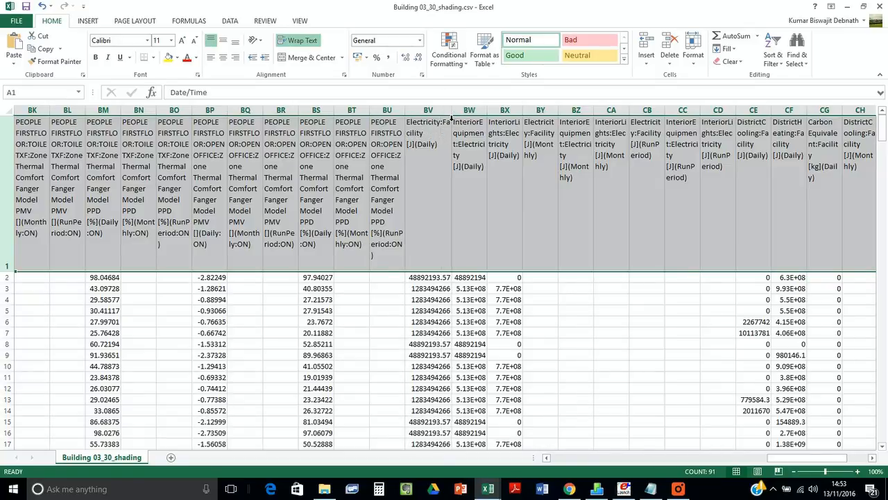
{"action": "double_click", "coordinate": [562, 111]}
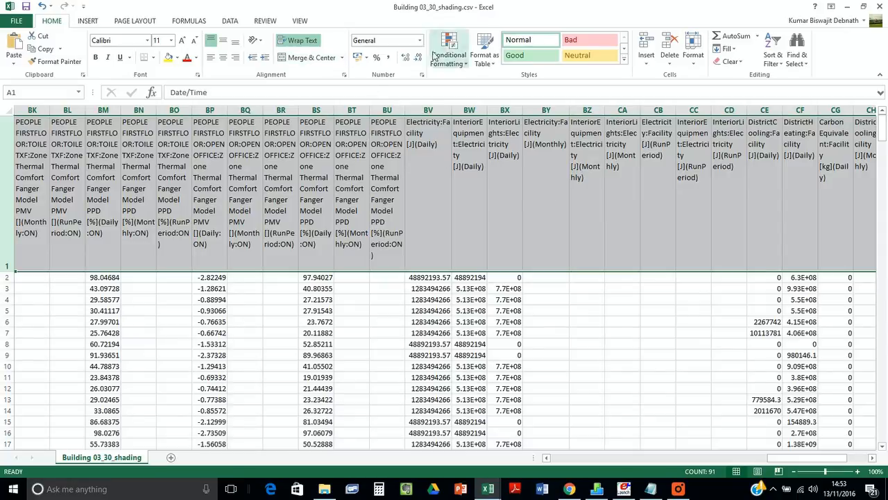
- Add filters to the header row and exclude blanks from the Electricity:Facility [J](Monthly) column
{"action": "left_click", "coordinate": [230, 20]}
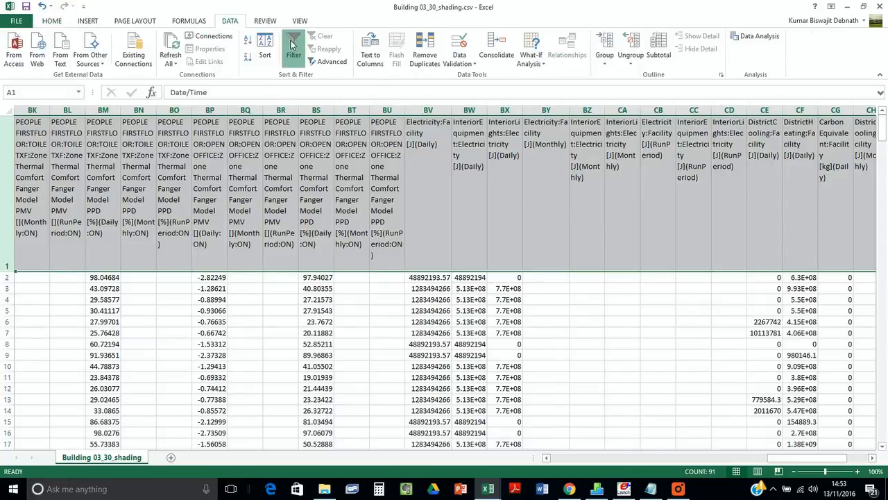
{"action": "left_click", "coordinate": [294, 50]}
{"action": "left_click_drag", "start_coordinate": [605, 458], "coordinate": [827, 458]}
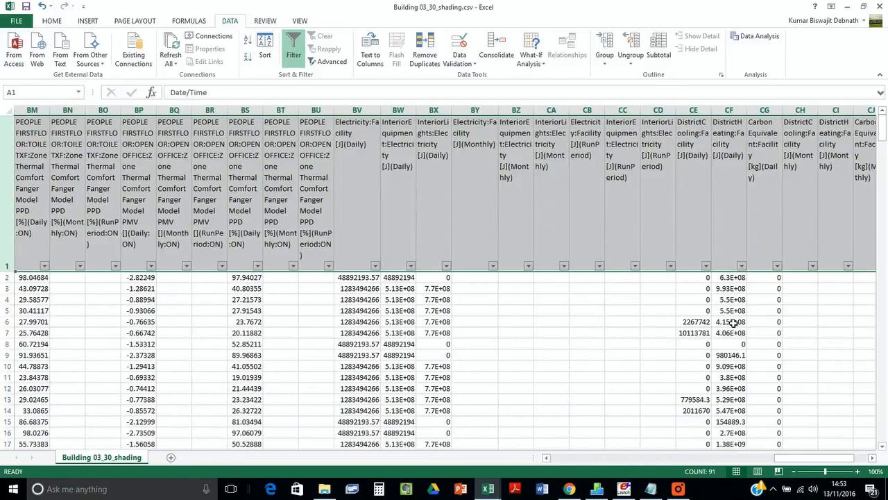
{"action": "left_click", "coordinate": [492, 266]}
{"action": "left_click", "coordinate": [408, 215]}
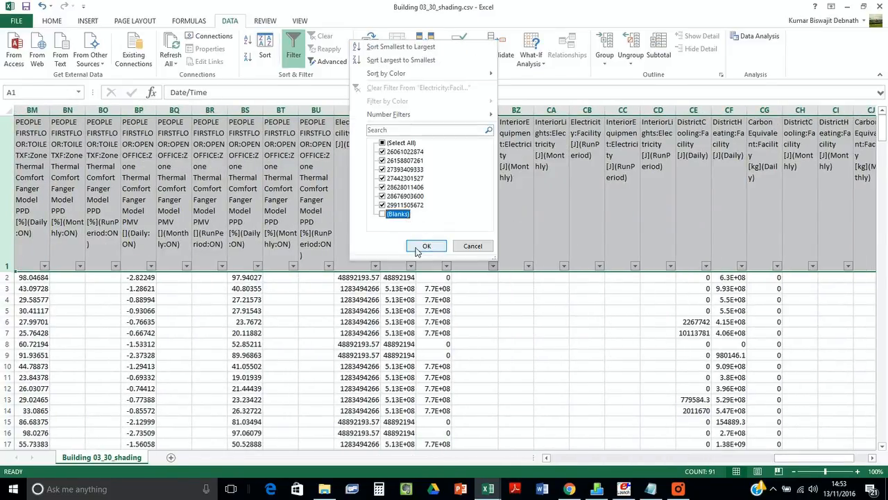
{"action": "left_click", "coordinate": [426, 245]}
{"action": "left_click", "coordinate": [526, 344]}
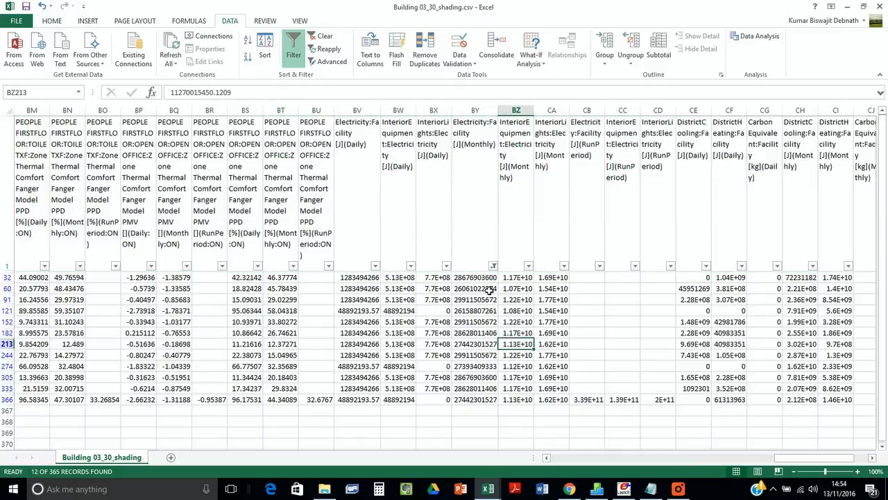
- Copy the filtered monthly Electricity:Facility values into the electricity table's 30%+shading column in 01.xlsx, starting at D4
{"action": "left_click_drag", "start_coordinate": [477, 281], "coordinate": [482, 404]}
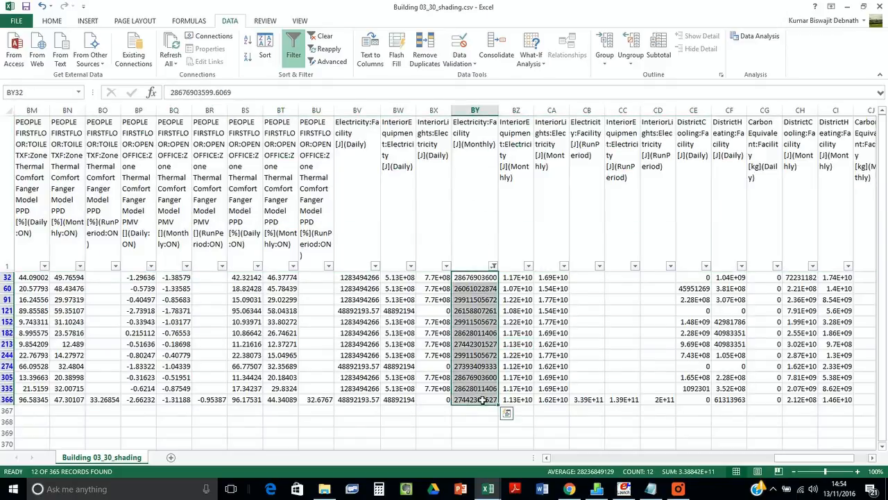
{"action": "key", "text": "ctrl+c"}
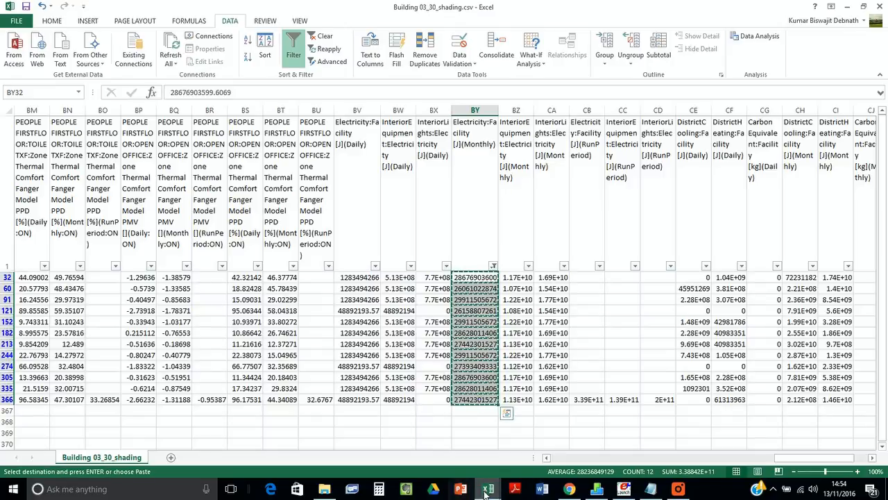
{"action": "mouse_move", "coordinate": [487, 489]}
{"action": "left_click", "coordinate": [465, 470]}
{"action": "left_click", "coordinate": [167, 166]}
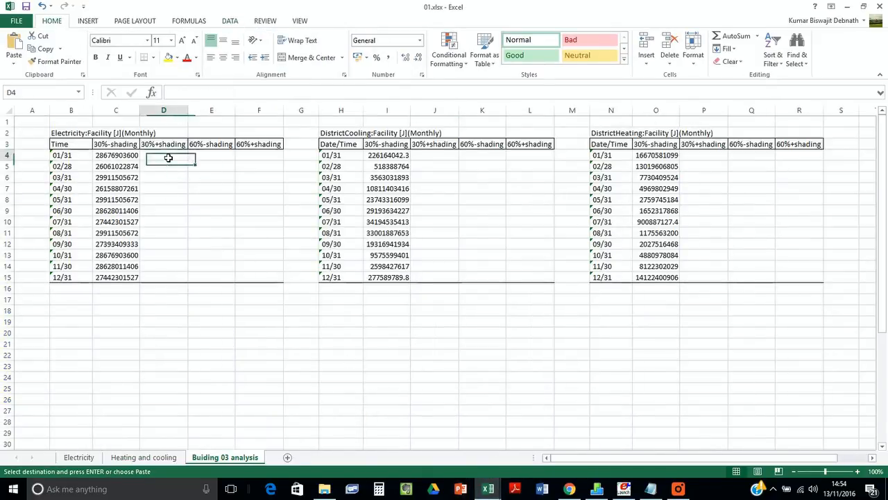
{"action": "left_click", "coordinate": [168, 158]}
{"action": "key", "text": "ctrl+v"}
{"action": "left_click", "coordinate": [229, 194]}
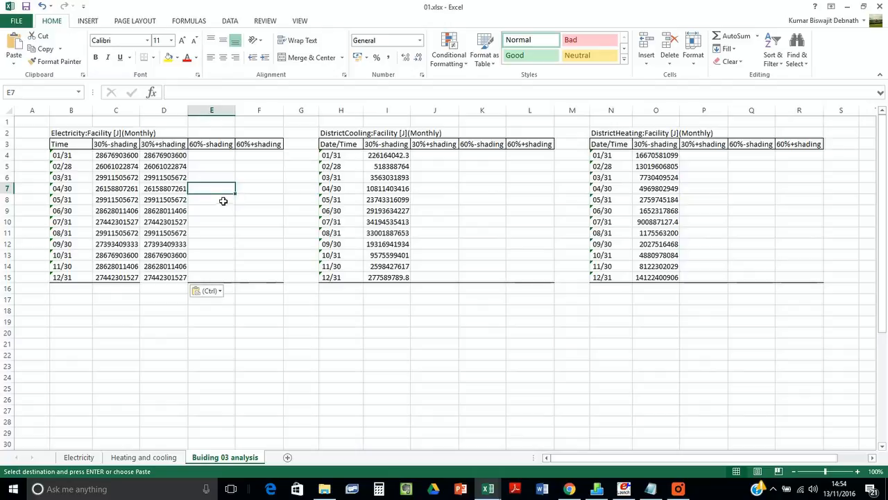
{"action": "left_click", "coordinate": [170, 277]}
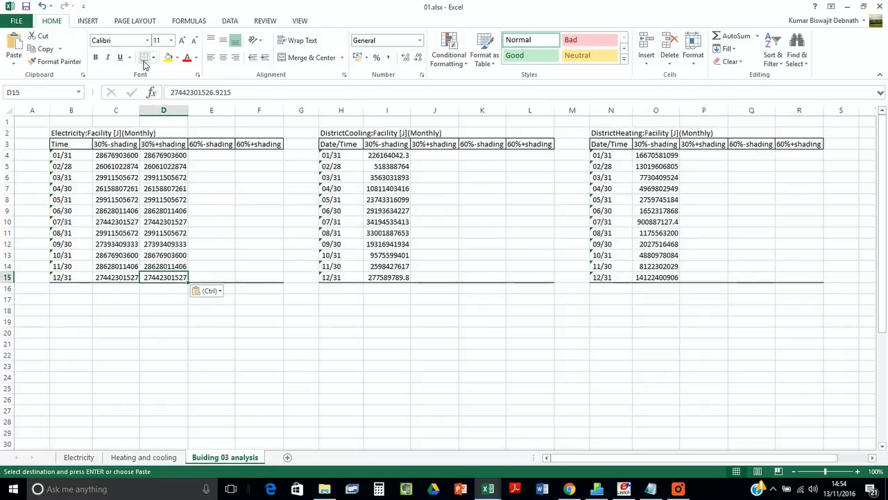
{"action": "left_click", "coordinate": [258, 240]}
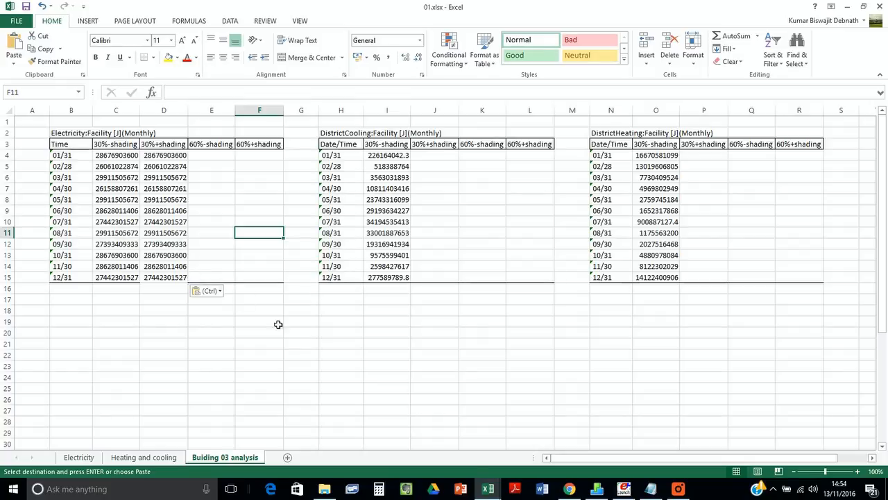
- Open Building 03_60.csv from the Building 03 folder
{"action": "mouse_move", "coordinate": [488, 489]}
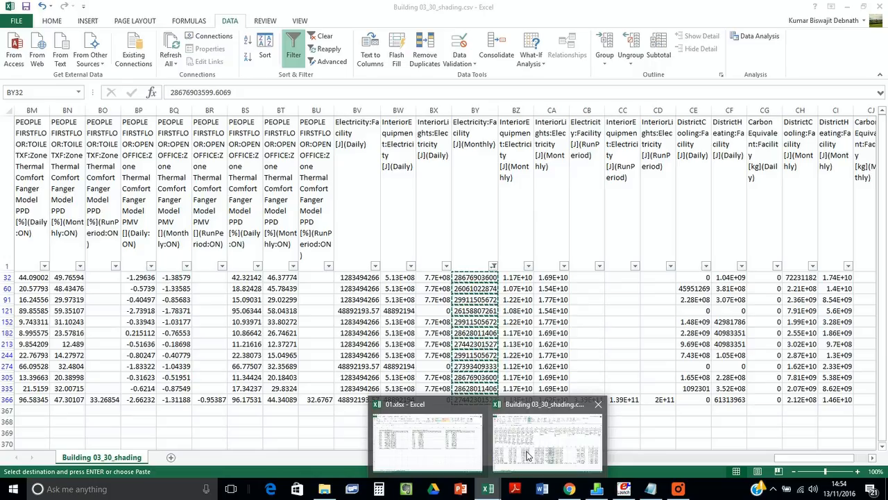
{"action": "left_click", "coordinate": [528, 455]}
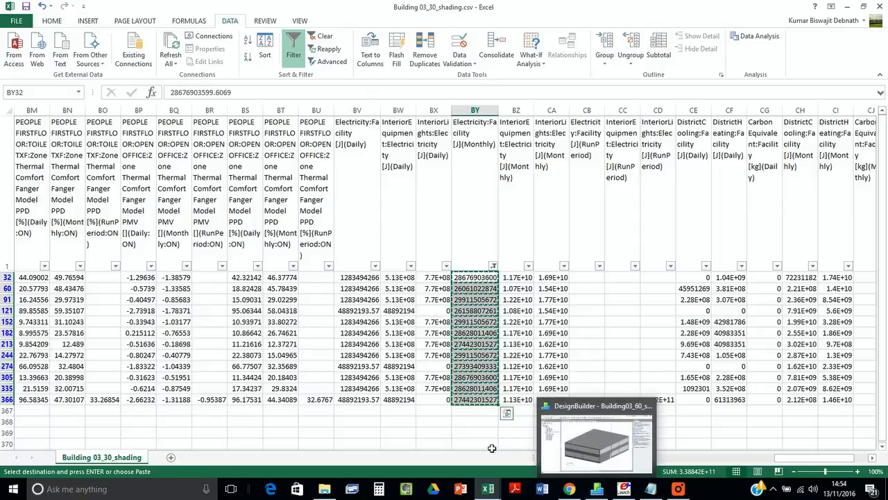
{"action": "left_click", "coordinate": [324, 489]}
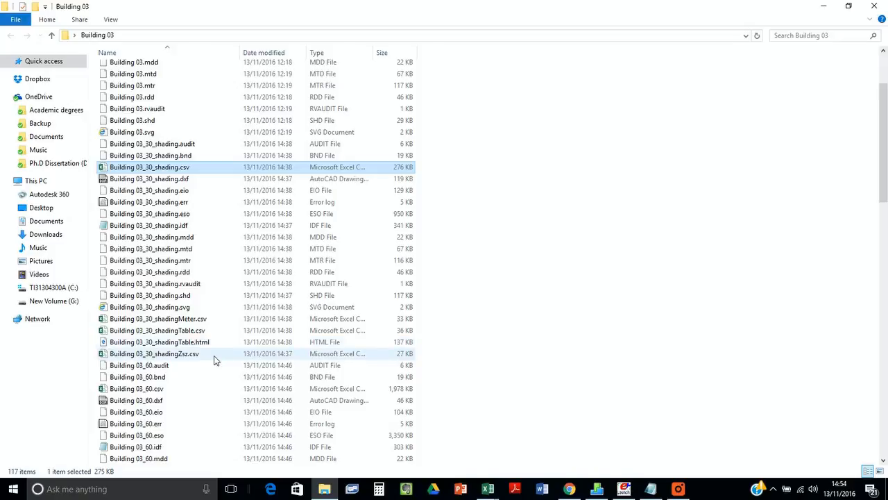
{"action": "scroll", "coordinate": [214, 362], "scroll_direction": "down", "scroll_amount": 1}
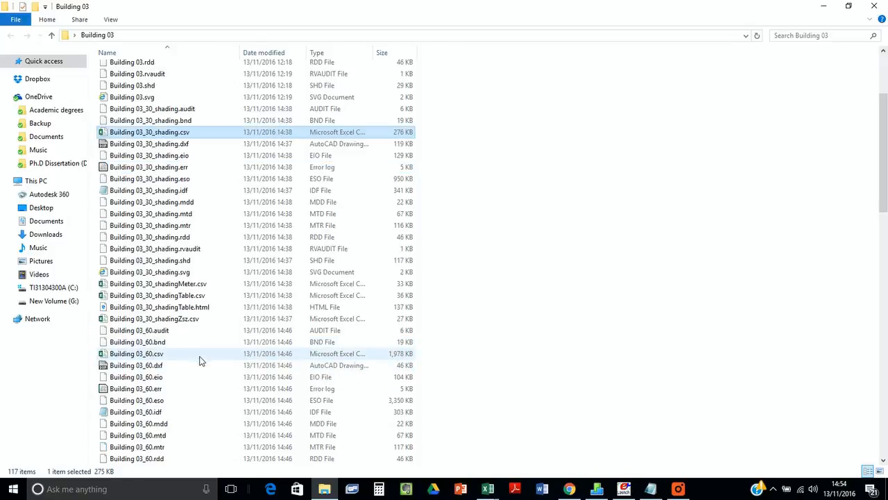
{"action": "left_click", "coordinate": [200, 358]}
{"action": "double_click", "coordinate": [200, 359]}
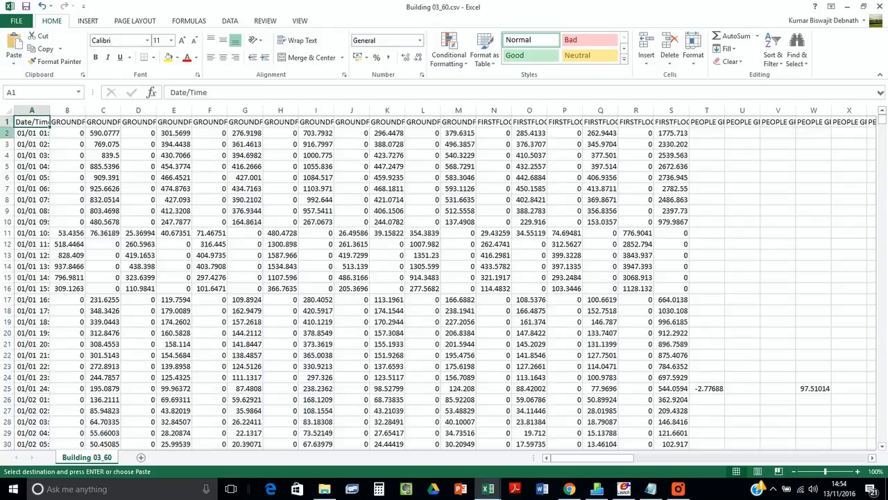
- Wrap the header row text in Building 03_60.csv and align it to the top of the cells
{"action": "left_click", "coordinate": [7, 122]}
{"action": "left_click", "coordinate": [298, 40]}
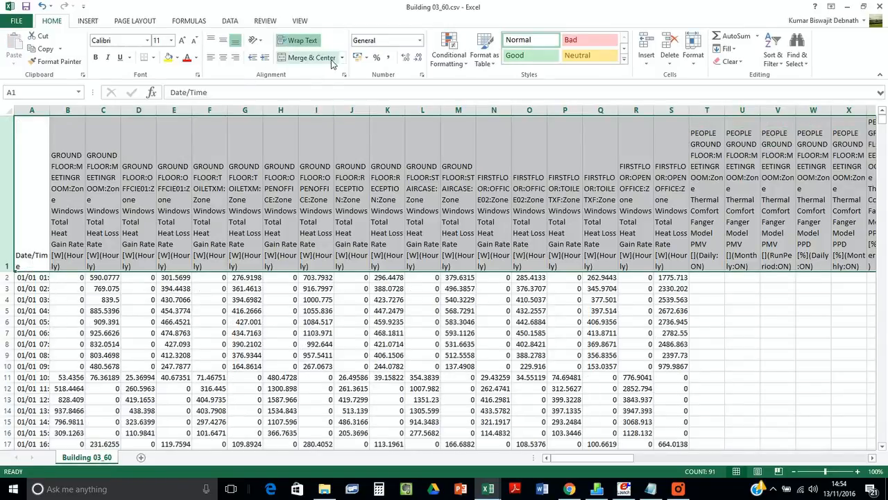
{"action": "left_click", "coordinate": [210, 40]}
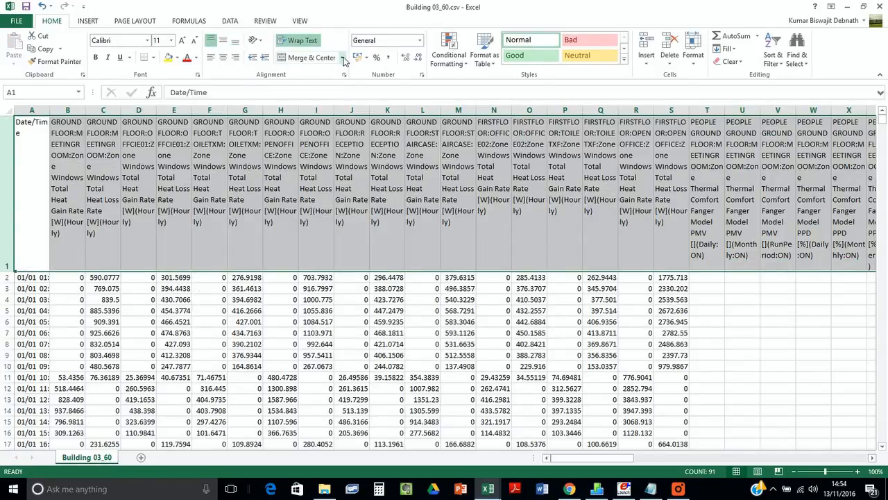
- Add filters to the header row and exclude blanks from the Electricity:Facility [J](Monthly) column of Building 03_60.csv
{"action": "left_click", "coordinate": [188, 22]}
{"action": "left_click", "coordinate": [231, 21]}
{"action": "left_click", "coordinate": [293, 48]}
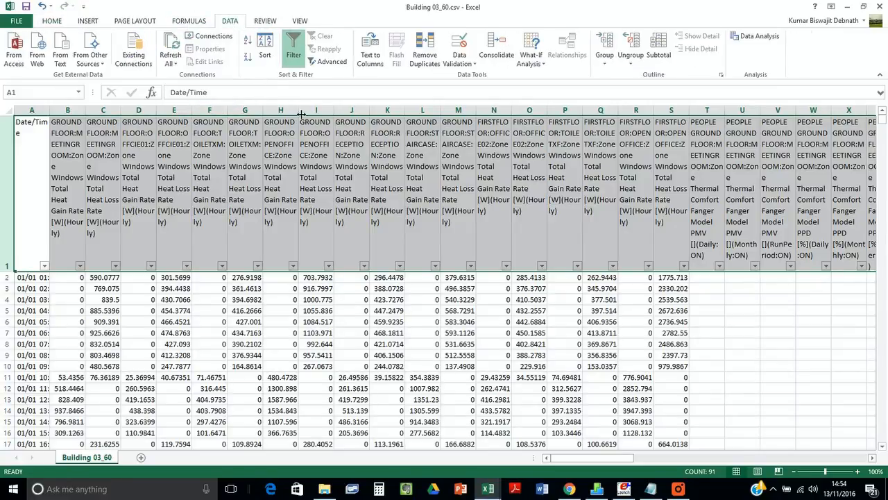
{"action": "left_click_drag", "start_coordinate": [572, 452], "coordinate": [784, 460]}
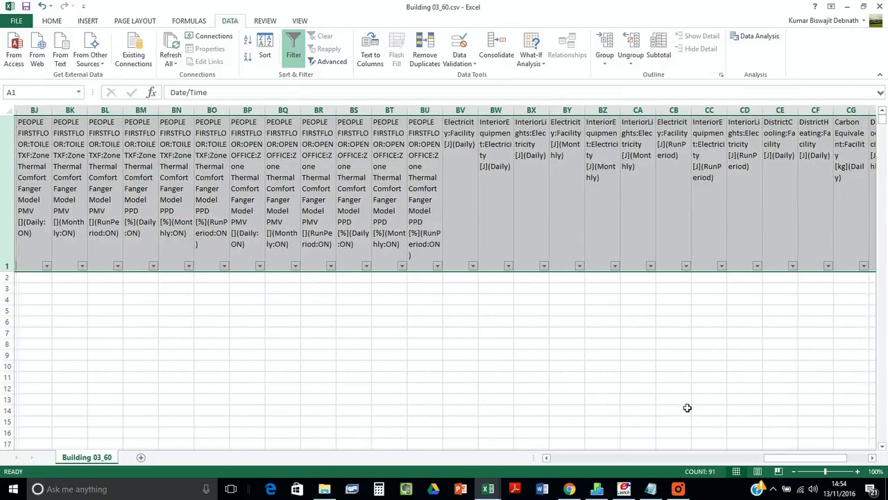
{"action": "left_click", "coordinate": [578, 266]}
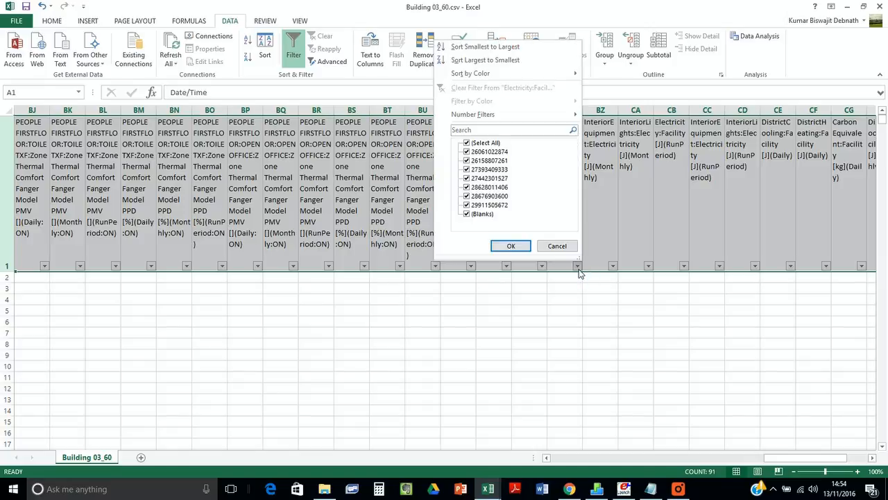
{"action": "left_click", "coordinate": [482, 214]}
{"action": "left_click", "coordinate": [510, 247]}
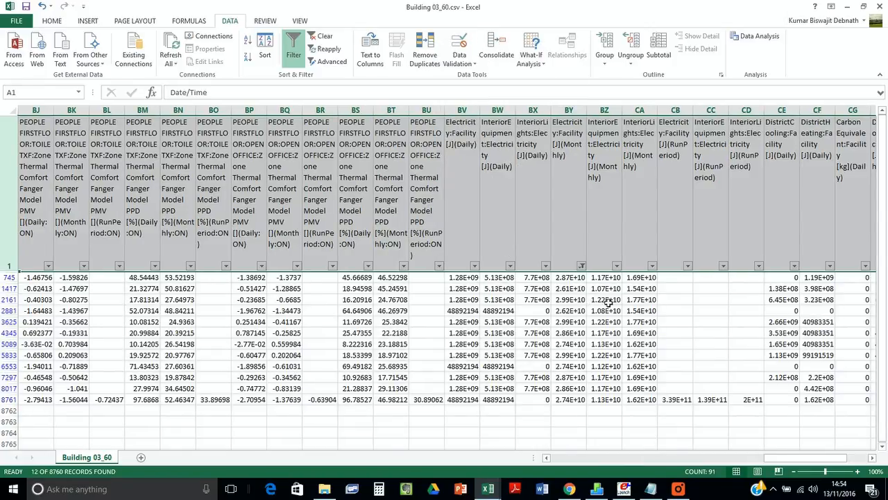
- Widen column BY and copy its filtered monthly Electricity:Facility values into the electricity table's 60%-shading column in 01.xlsx, starting at E4
{"action": "left_click_drag", "start_coordinate": [586, 111], "coordinate": [597, 118]}
{"action": "left_click_drag", "start_coordinate": [594, 280], "coordinate": [588, 401]}
{"action": "key", "text": "ctrl+c"}
{"action": "mouse_move", "coordinate": [488, 491]}
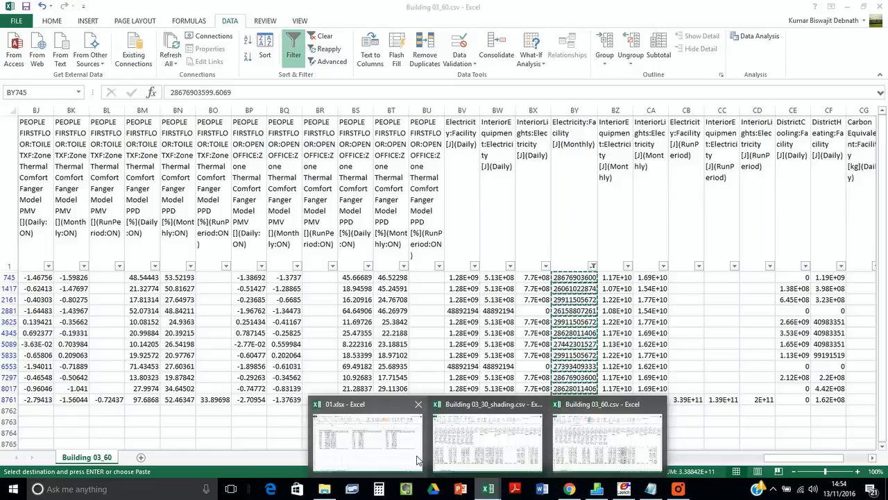
{"action": "left_click", "coordinate": [492, 432]}
{"action": "left_click", "coordinate": [211, 155]}
{"action": "key", "text": "ctrl+v"}
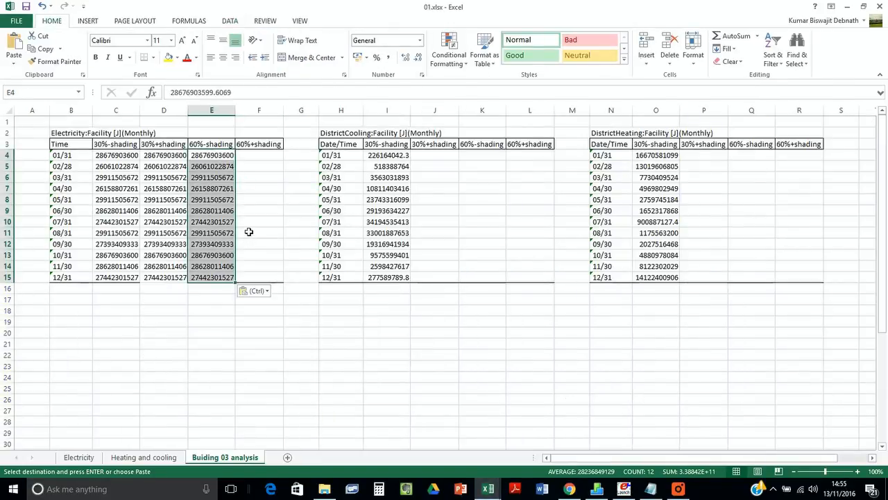
{"action": "left_click_drag", "start_coordinate": [168, 278], "coordinate": [212, 277]}
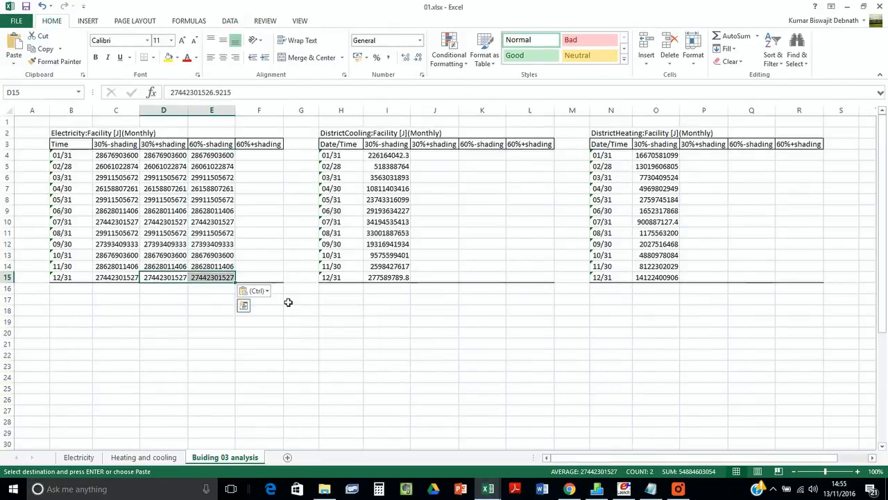
{"action": "key", "text": "Escape"}
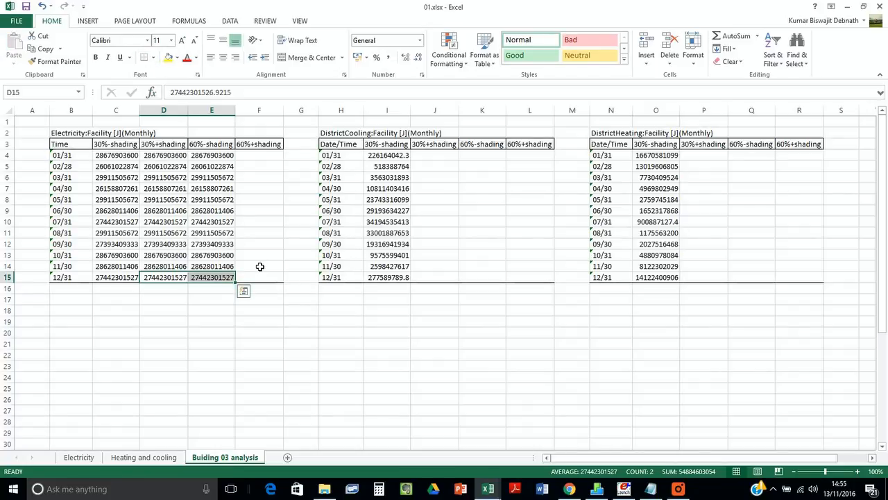
- Select F4 in 01.xlsx as the 60%+shading destination and open Building 03_60_shading.csv from the Building 03 folder
{"action": "left_click", "coordinate": [244, 159]}
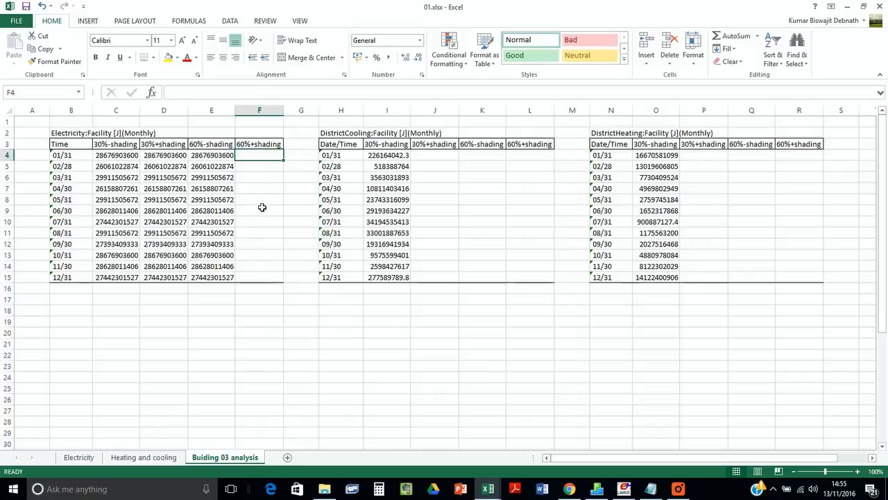
{"action": "left_click", "coordinate": [487, 490]}
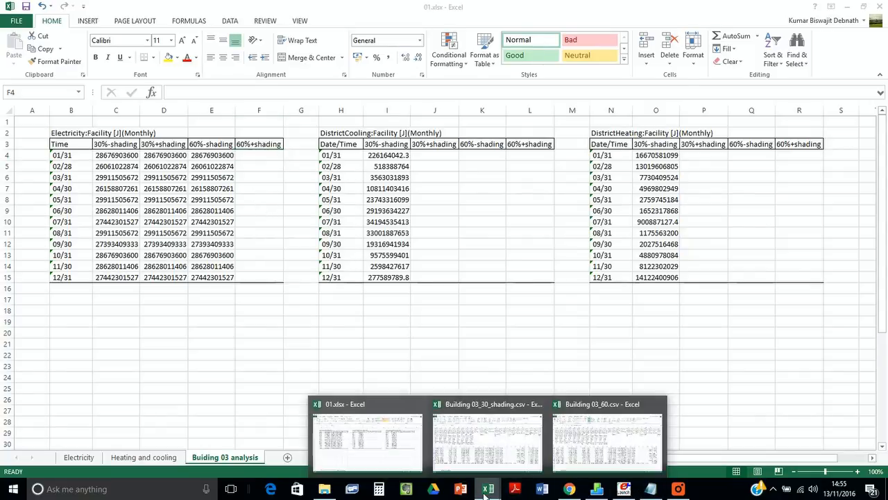
{"action": "left_click", "coordinate": [570, 493]}
{"action": "left_click", "coordinate": [570, 494]}
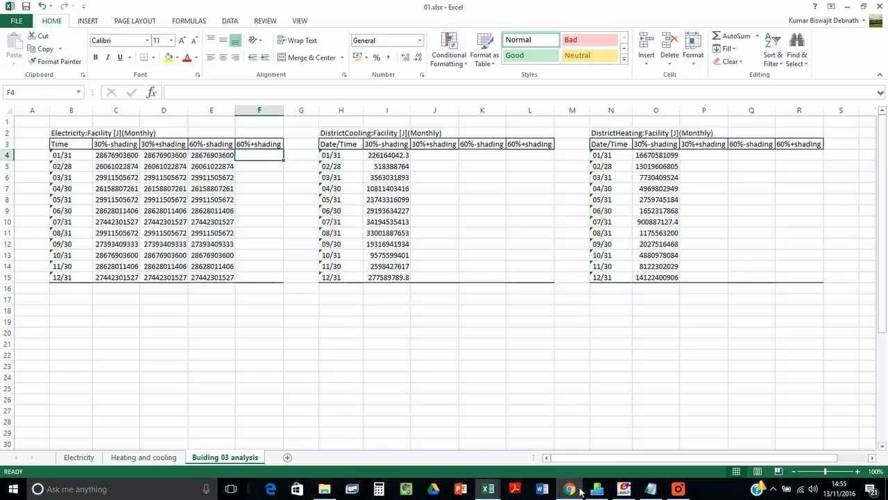
{"action": "left_click", "coordinate": [624, 490]}
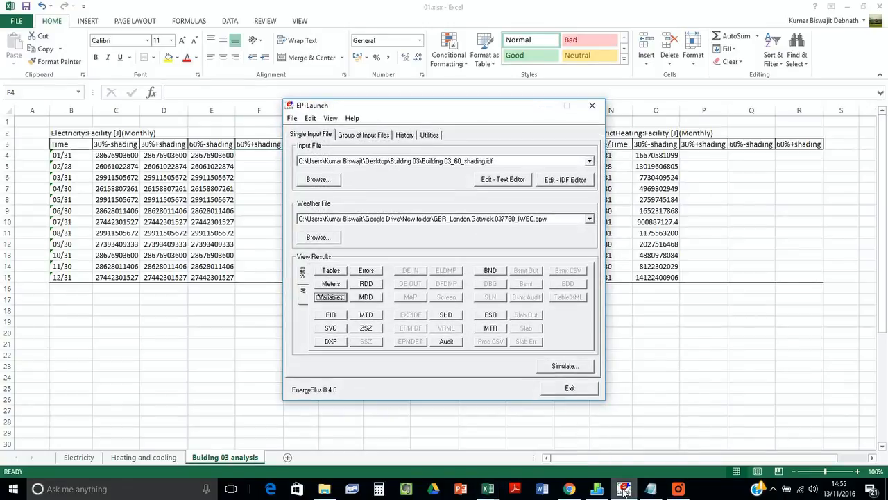
{"action": "left_click", "coordinate": [624, 490]}
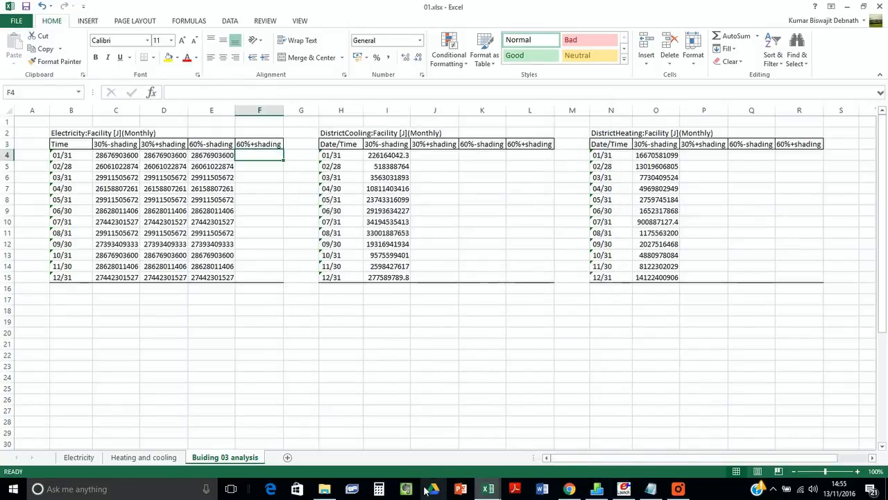
{"action": "left_click", "coordinate": [324, 488]}
{"action": "scroll", "coordinate": [192, 353], "scroll_direction": "down", "scroll_amount": 10}
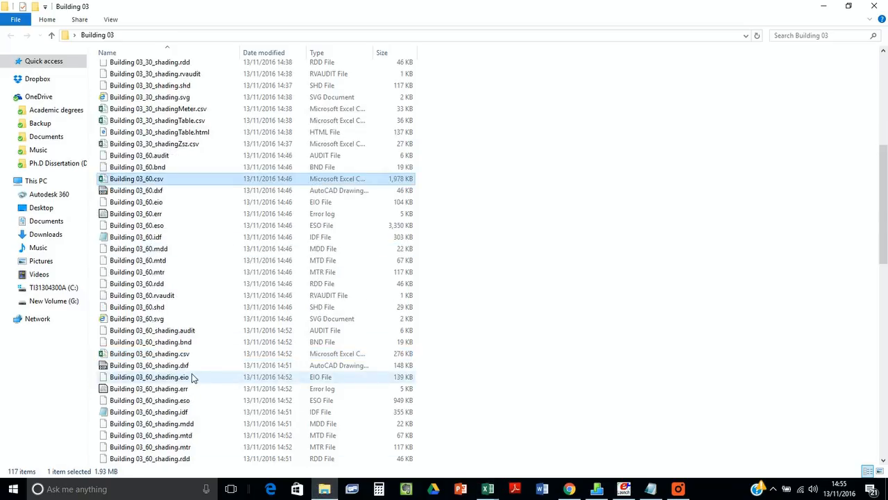
{"action": "double_click", "coordinate": [184, 179]}
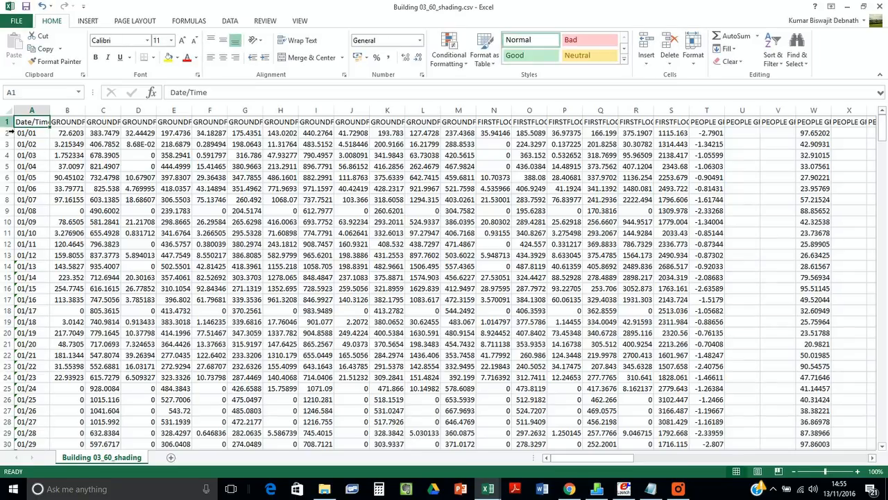
- Wrap the header row text in Building 03_60_shading.csv and align it to the top of the cells
{"action": "left_click", "coordinate": [9, 122]}
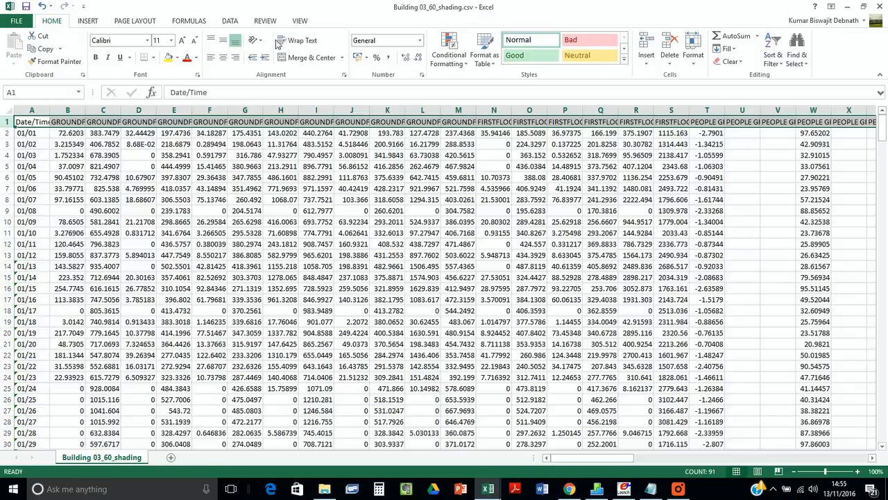
{"action": "left_click", "coordinate": [297, 40]}
{"action": "left_click", "coordinate": [212, 41]}
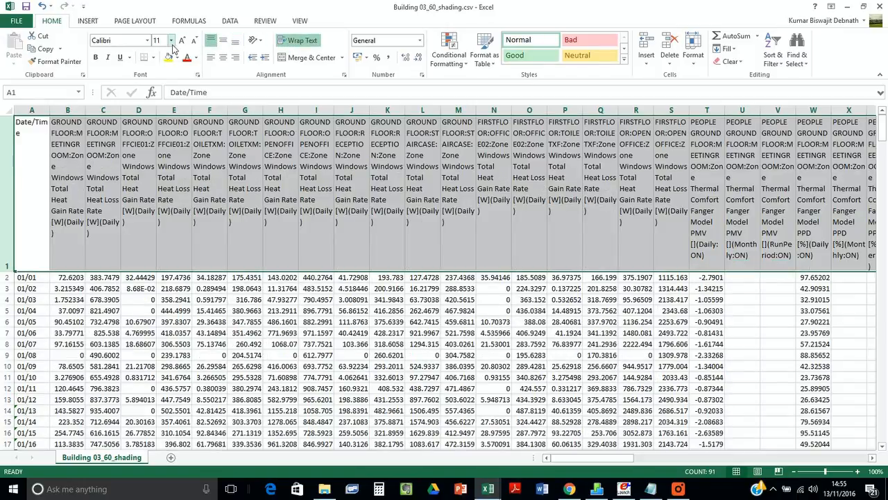
- Add filters to the header row and exclude blanks from the Electricity:Facility [J](Monthly) column of Building 03_60_shading.csv
{"action": "left_click_drag", "start_coordinate": [603, 459], "coordinate": [767, 458]}
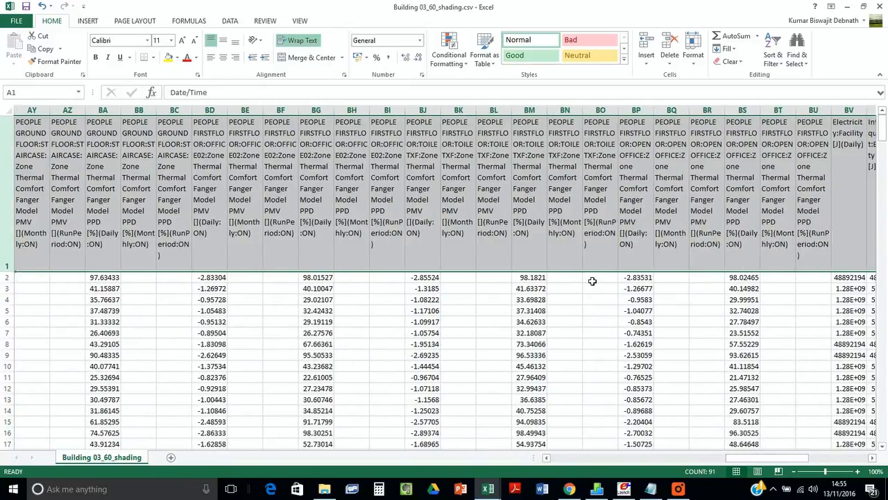
{"action": "left_click", "coordinate": [193, 20]}
{"action": "left_click", "coordinate": [229, 21]}
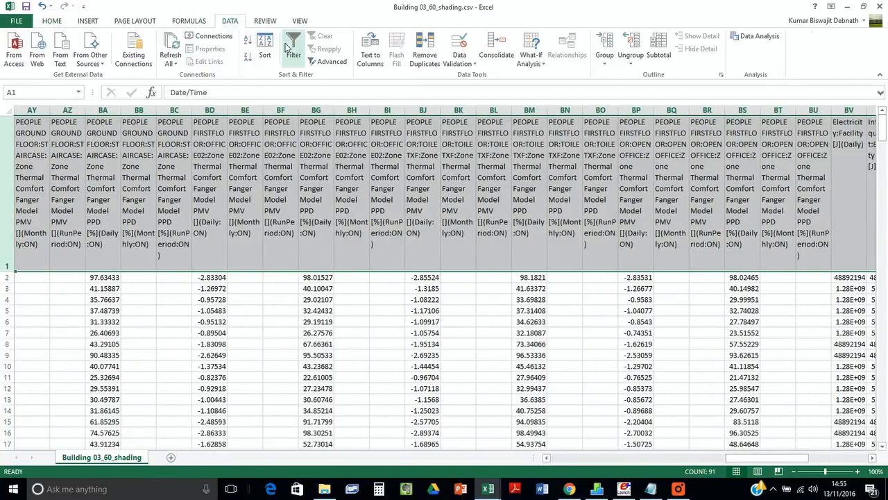
{"action": "left_click", "coordinate": [294, 52]}
{"action": "left_click_drag", "start_coordinate": [603, 459], "coordinate": [826, 458]}
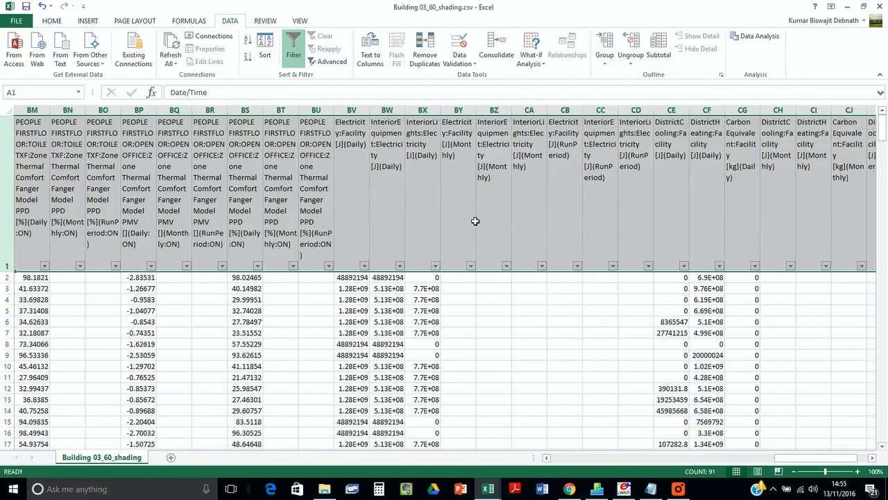
{"action": "left_click", "coordinate": [471, 266]}
{"action": "left_click", "coordinate": [376, 213]}
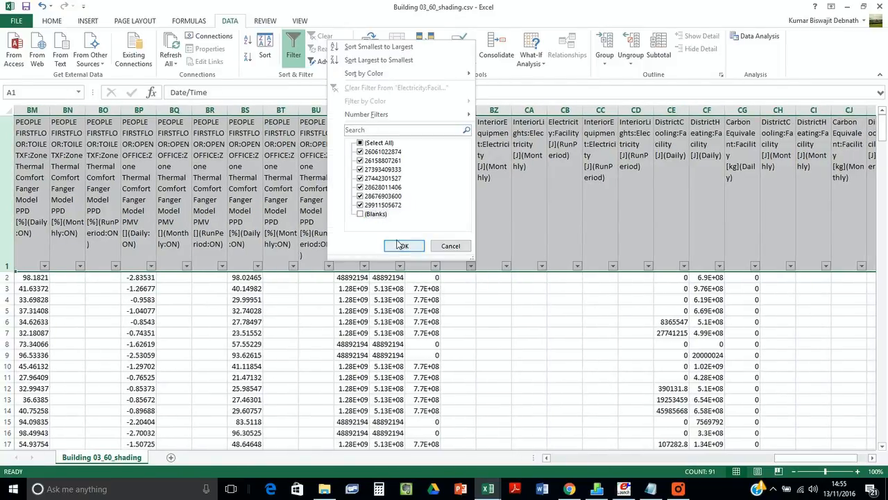
{"action": "left_click", "coordinate": [404, 245]}
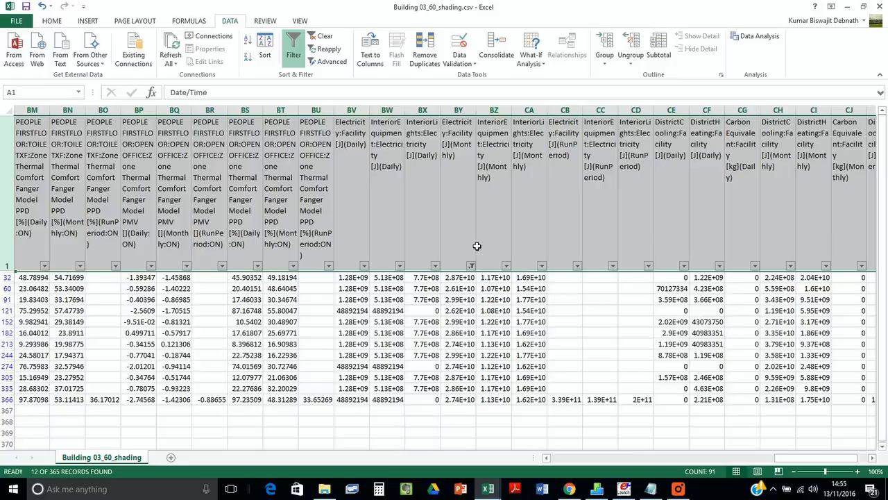
- Fit column BY's width and copy its filtered monthly Electricity:Facility values into the electricity table's 60%+shading column in 01.xlsx, starting at F4
{"action": "double_click", "coordinate": [477, 117]}
{"action": "left_click_drag", "start_coordinate": [484, 274], "coordinate": [470, 404]}
{"action": "key", "text": "ctrl+c"}
{"action": "mouse_move", "coordinate": [488, 488]}
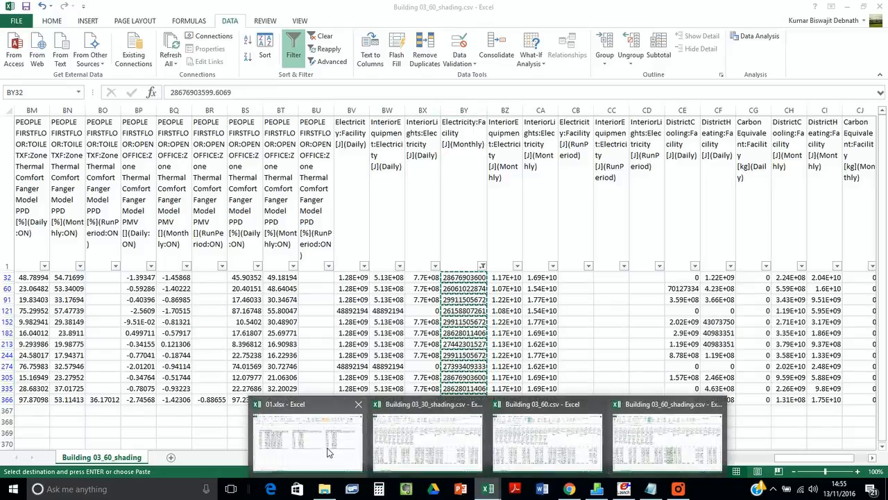
{"action": "left_click", "coordinate": [351, 448]}
{"action": "key", "text": "ctrl+v"}
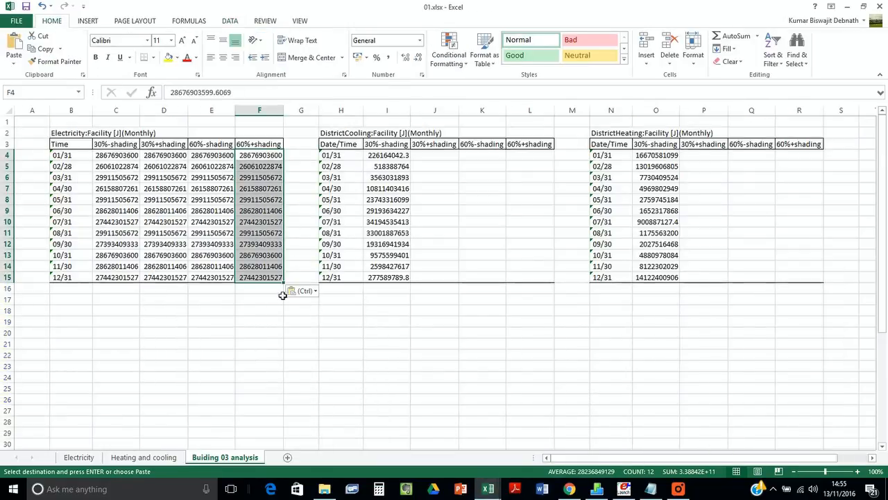
{"action": "left_click", "coordinate": [254, 318]}
{"action": "left_click", "coordinate": [263, 277]}
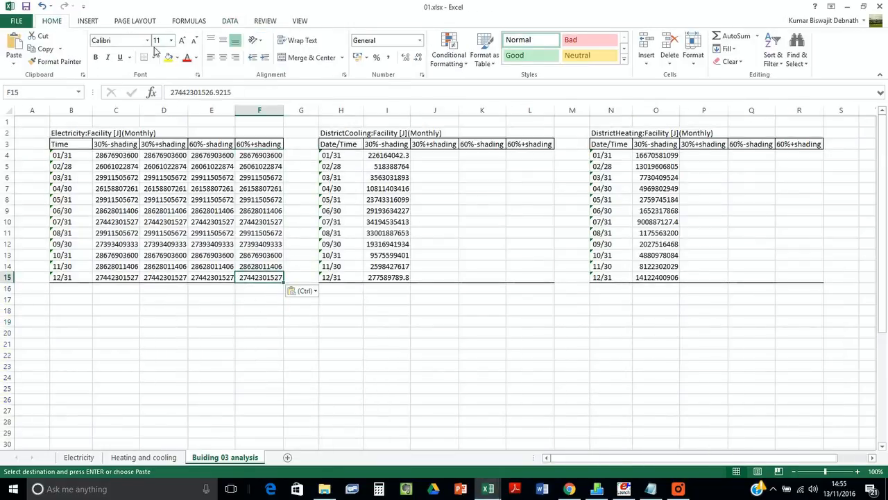
- Select the whole Electricity:Facility table in 01.xlsx, B2:F15, to review its four glazing and shading variants
{"action": "left_click_drag", "start_coordinate": [271, 280], "coordinate": [115, 162]}
{"action": "left_click_drag", "start_coordinate": [55, 135], "coordinate": [268, 278]}
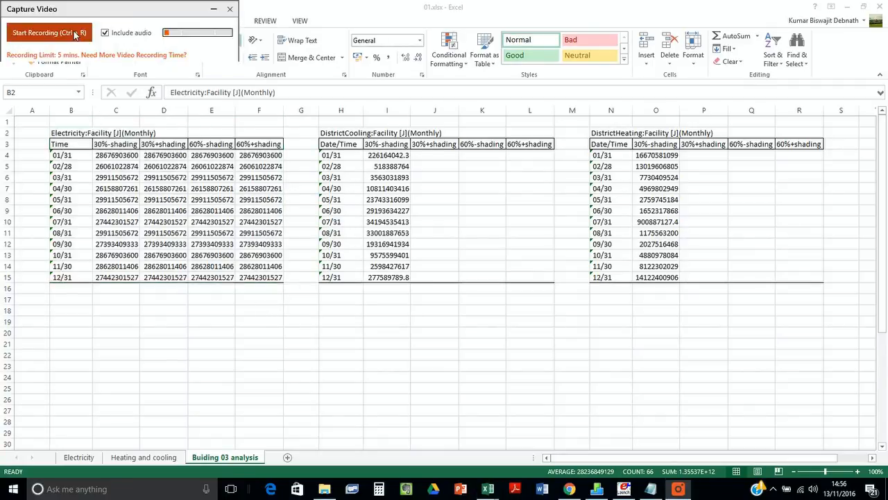
{"action": "left_click", "coordinate": [71, 34]}
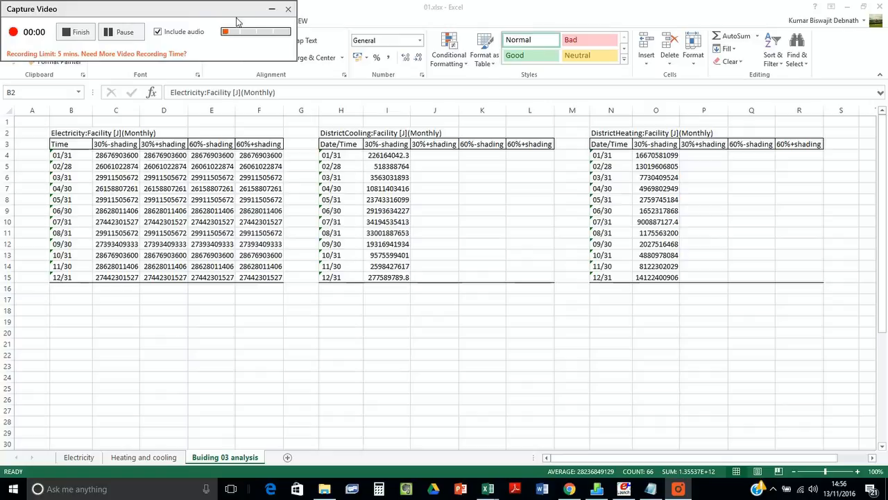
{"action": "left_click", "coordinate": [278, 11]}
{"action": "left_click_drag", "start_coordinate": [59, 135], "coordinate": [271, 279]}
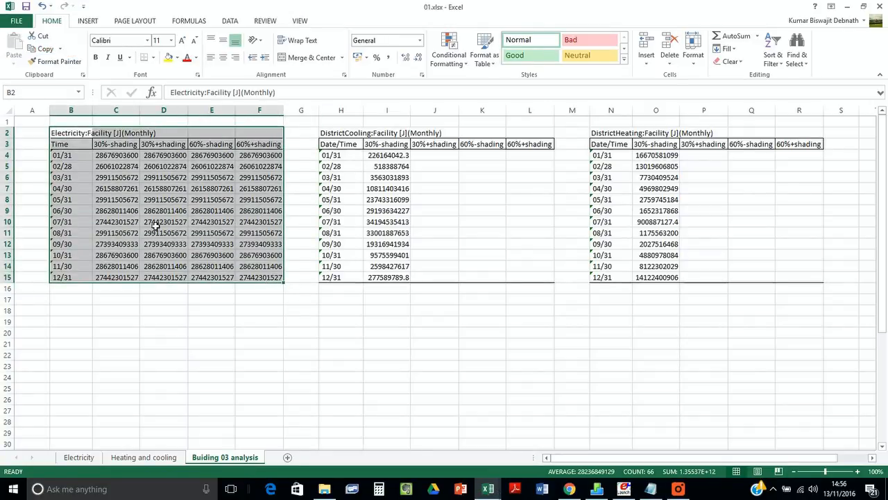
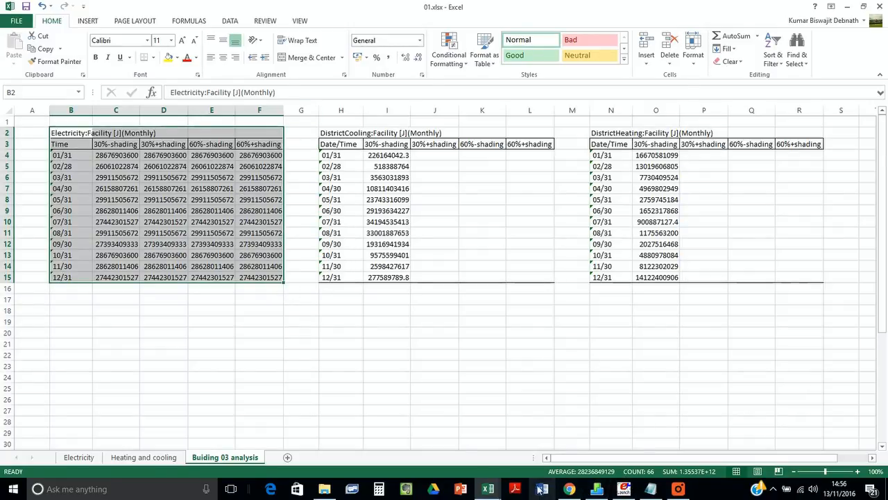
- Switch to Building 03_30_shading.csv and widen DistrictCooling and DistrictHeating columns CE, CF, CH and CI to show full values
{"action": "mouse_move", "coordinate": [487, 488]}
{"action": "mouse_move", "coordinate": [528, 459]}
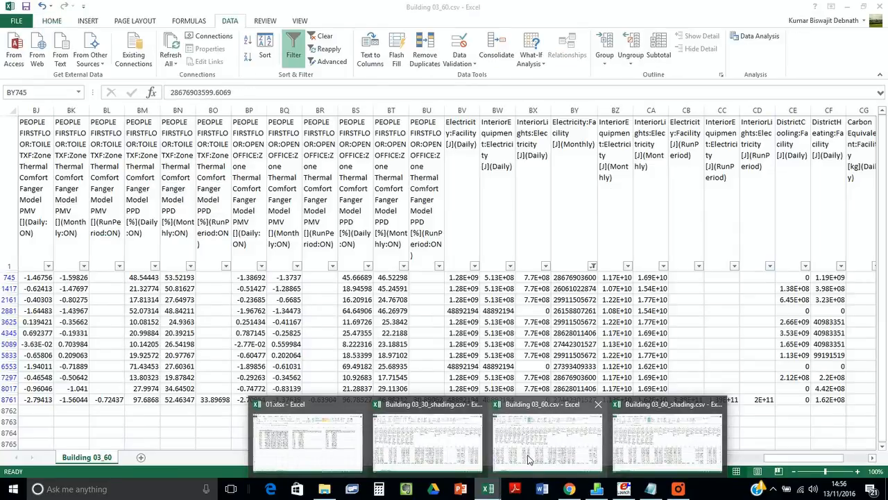
{"action": "mouse_move", "coordinate": [444, 448]}
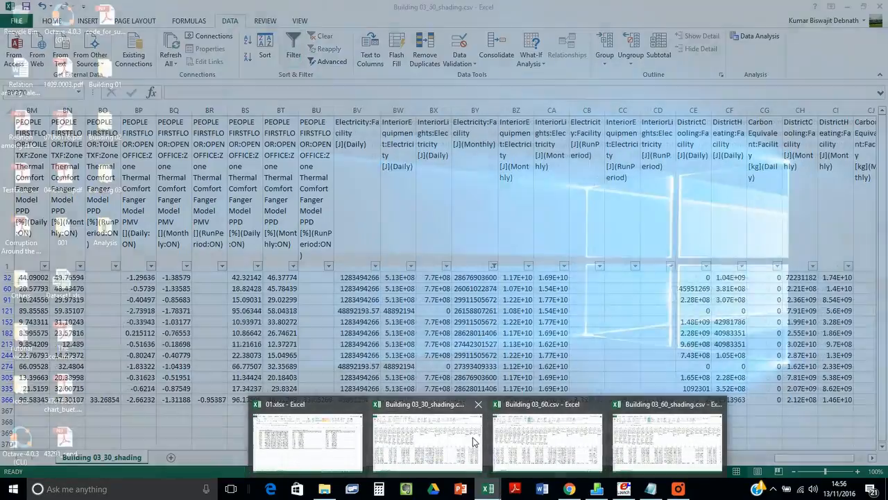
{"action": "left_click", "coordinate": [472, 437]}
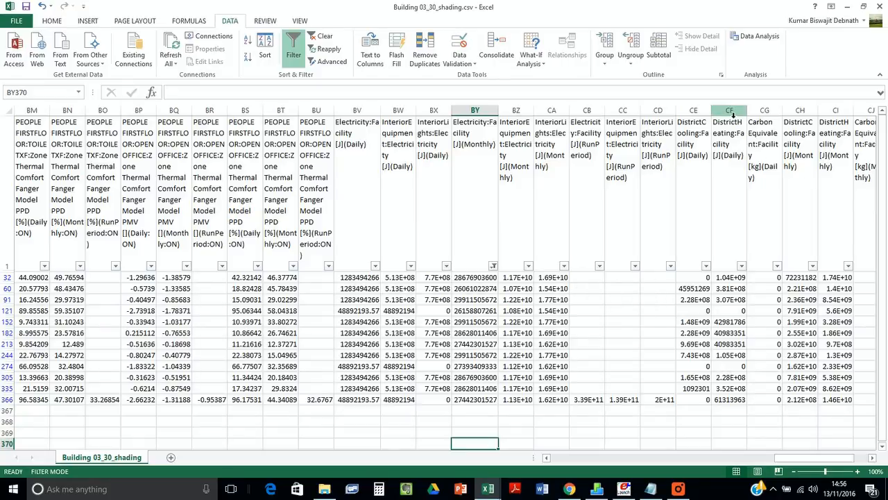
{"action": "double_click", "coordinate": [711, 111]}
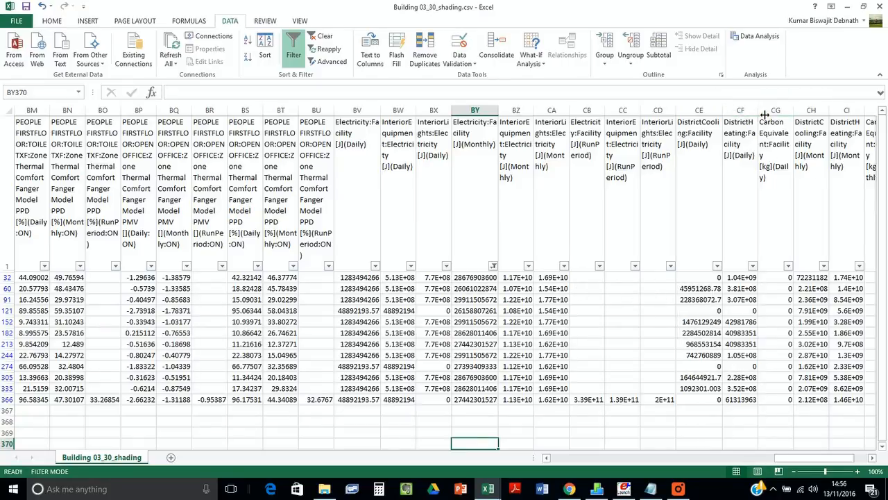
{"action": "double_click", "coordinate": [758, 111]}
{"action": "left_click_drag", "start_coordinate": [710, 281], "coordinate": [724, 406]}
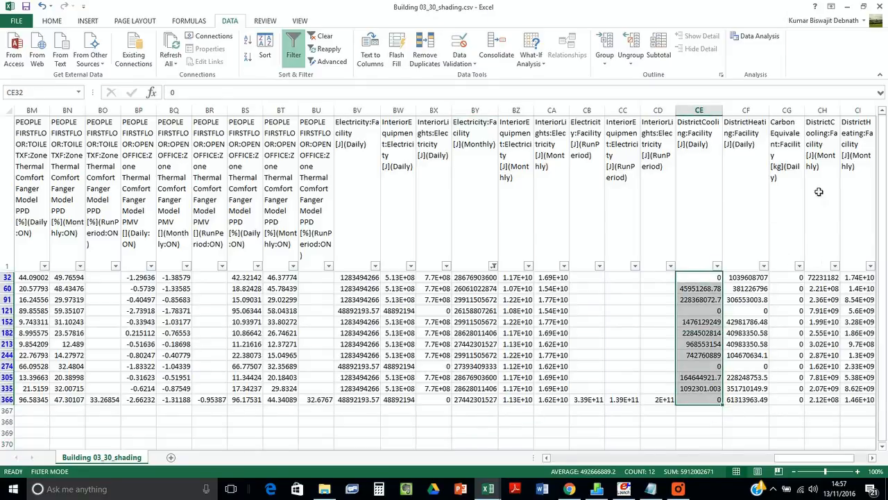
{"action": "left_click_drag", "start_coordinate": [839, 111], "coordinate": [852, 110]}
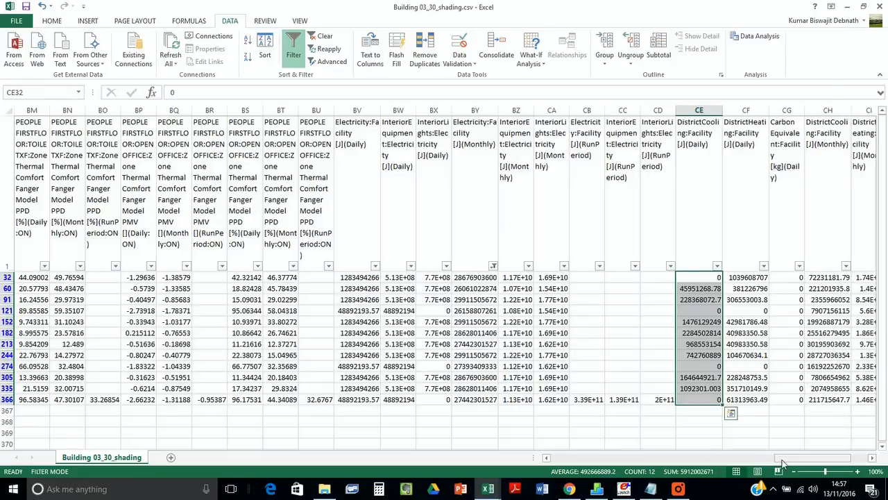
{"action": "left_click_drag", "start_coordinate": [780, 461], "coordinate": [798, 461]}
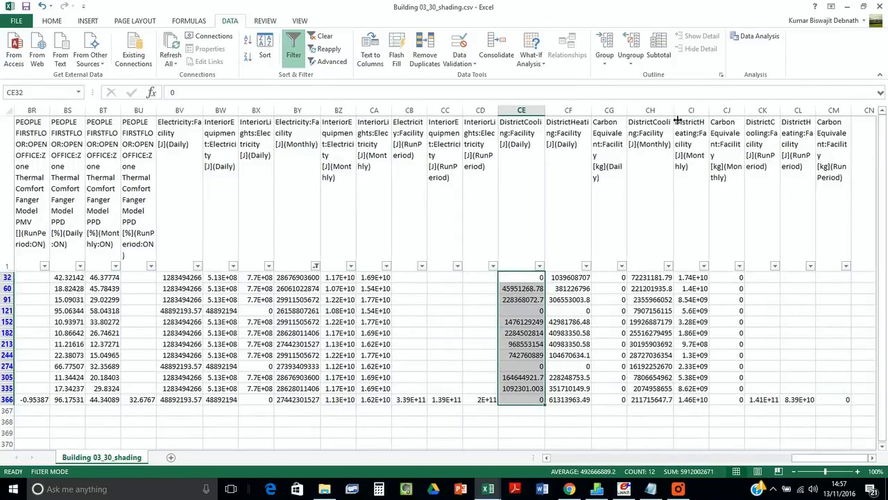
{"action": "double_click", "coordinate": [715, 118]}
- Copy the filtered monthly DistrictCooling:Facility values from column CH into the cooling table's 30%+shading column in 01.xlsx, starting at J4
{"action": "left_click_drag", "start_coordinate": [652, 277], "coordinate": [652, 400]}
{"action": "key", "text": "ctrl+c"}
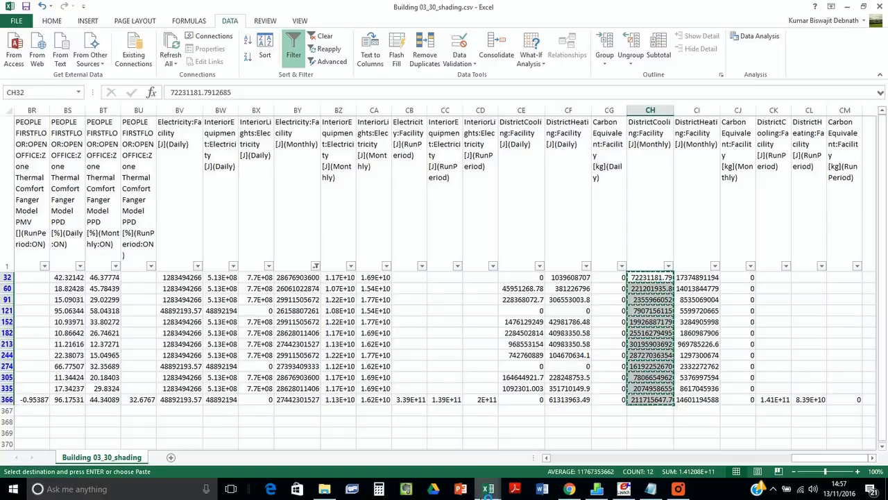
{"action": "mouse_move", "coordinate": [488, 490]}
{"action": "left_click", "coordinate": [333, 410]}
{"action": "left_click", "coordinate": [434, 155]}
{"action": "key", "text": "ctrl+v"}
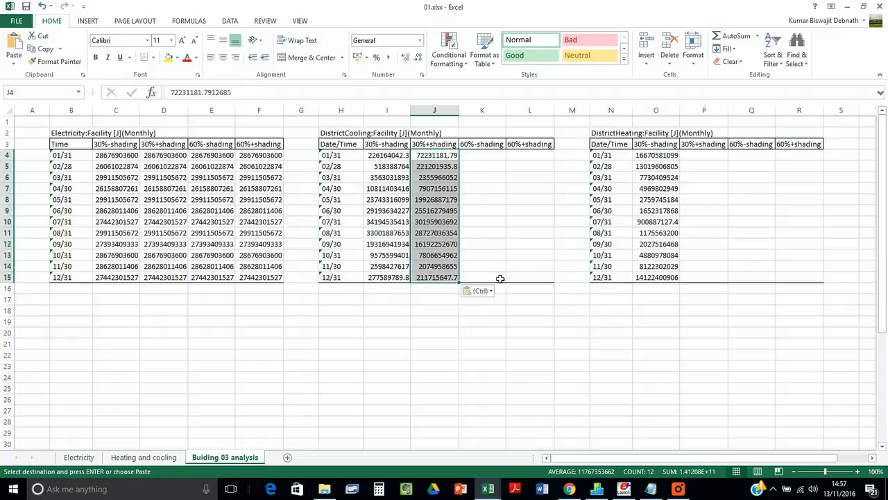
- Switch to Building 03_60.csv and widen the monthly DistrictCooling and DistrictHeating columns CH and CI to show full values
{"action": "mouse_move", "coordinate": [626, 492]}
{"action": "mouse_move", "coordinate": [488, 488]}
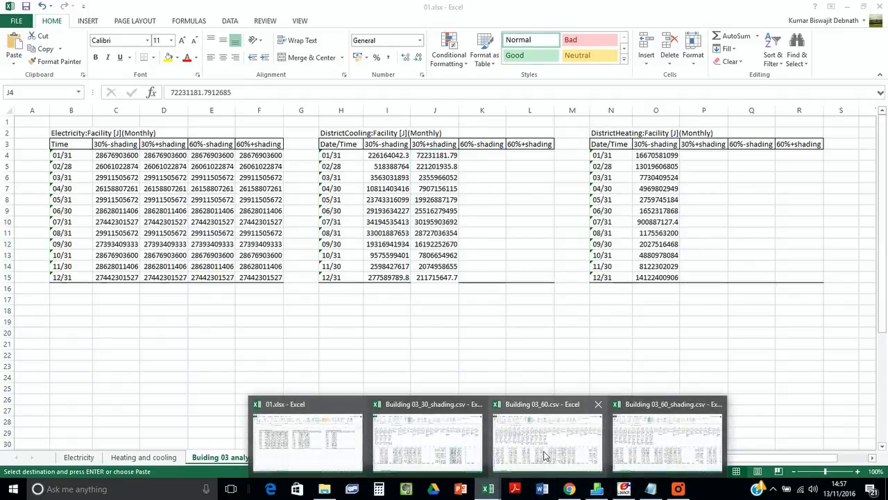
{"action": "left_click", "coordinate": [544, 444]}
{"action": "left_click", "coordinate": [545, 456]}
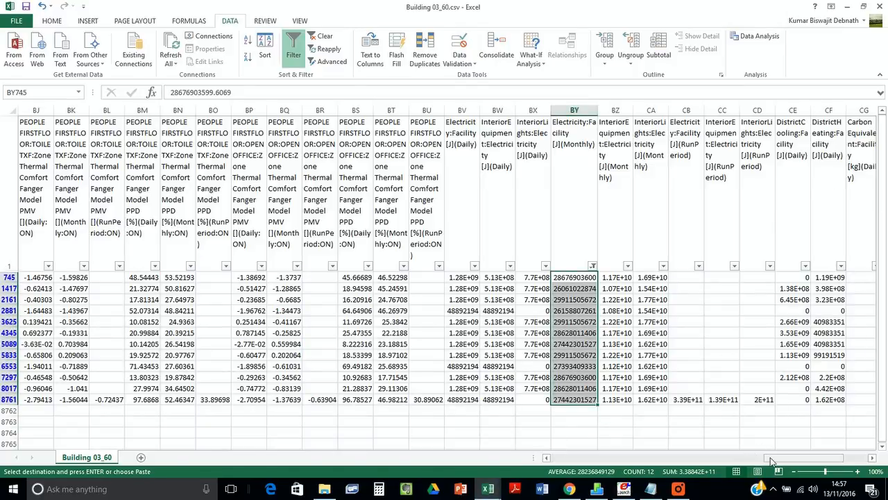
{"action": "left_click_drag", "start_coordinate": [773, 461], "coordinate": [782, 461]}
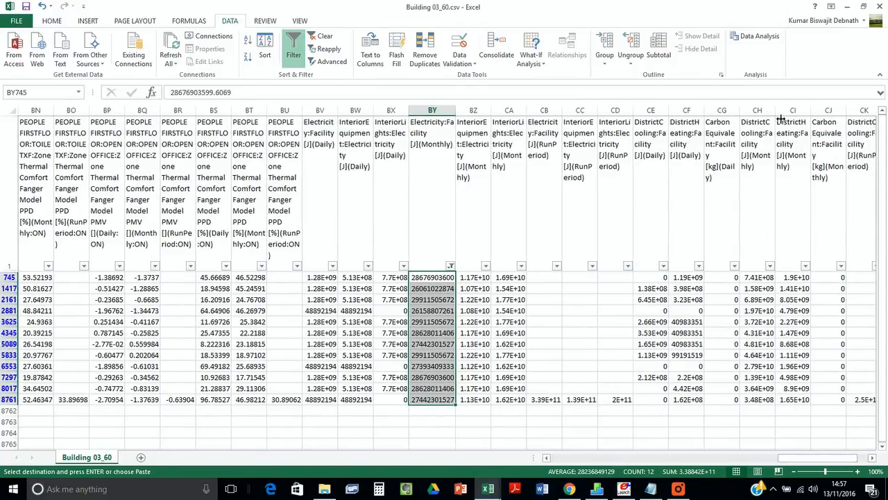
{"action": "left_click_drag", "start_coordinate": [776, 111], "coordinate": [786, 111]}
{"action": "double_click", "coordinate": [825, 117]}
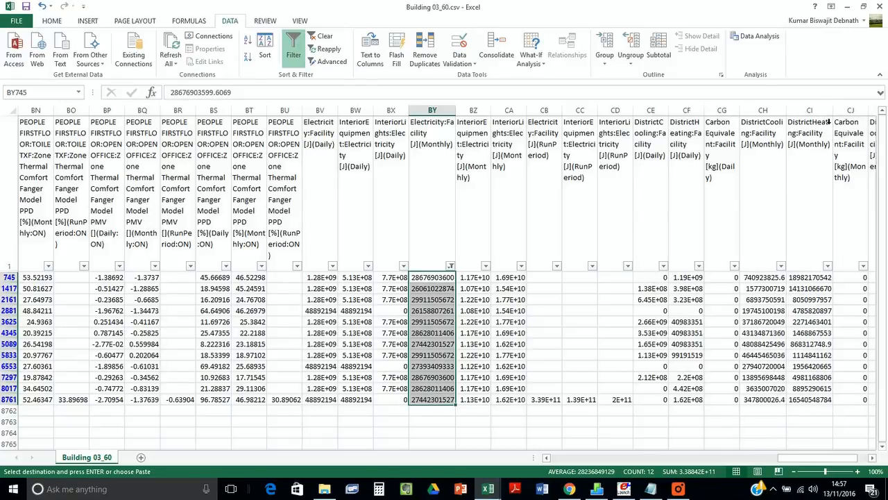
- Copy the filtered monthly cooling values of column CH into the cooling table's 60%-shading column in 01.xlsx, starting at K4
{"action": "left_click_drag", "start_coordinate": [773, 279], "coordinate": [776, 404]}
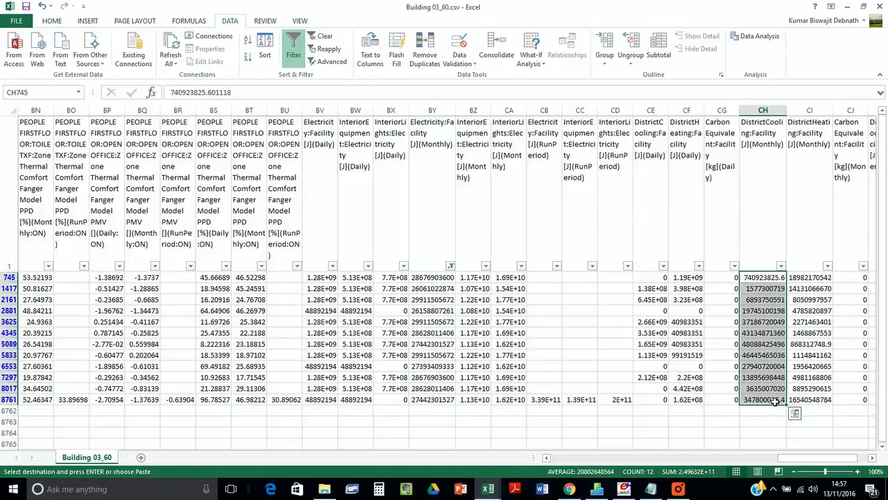
{"action": "mouse_move", "coordinate": [488, 488]}
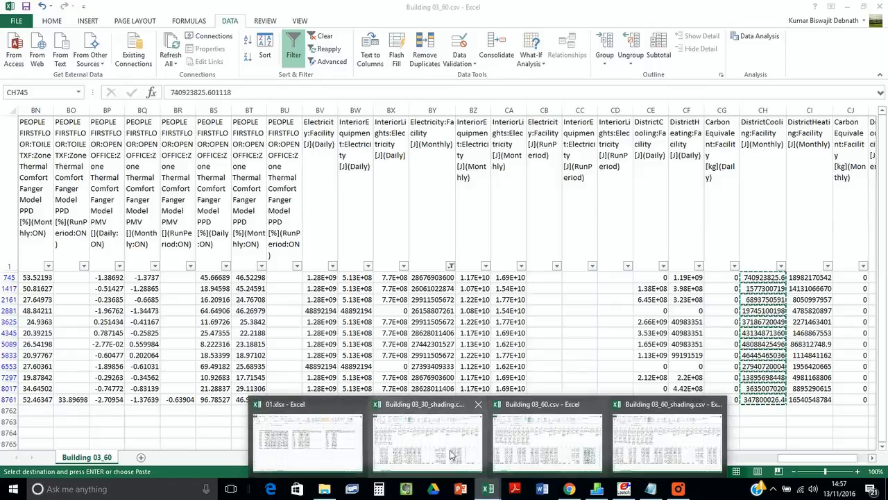
{"action": "left_click", "coordinate": [307, 440]}
{"action": "left_click", "coordinate": [474, 159]}
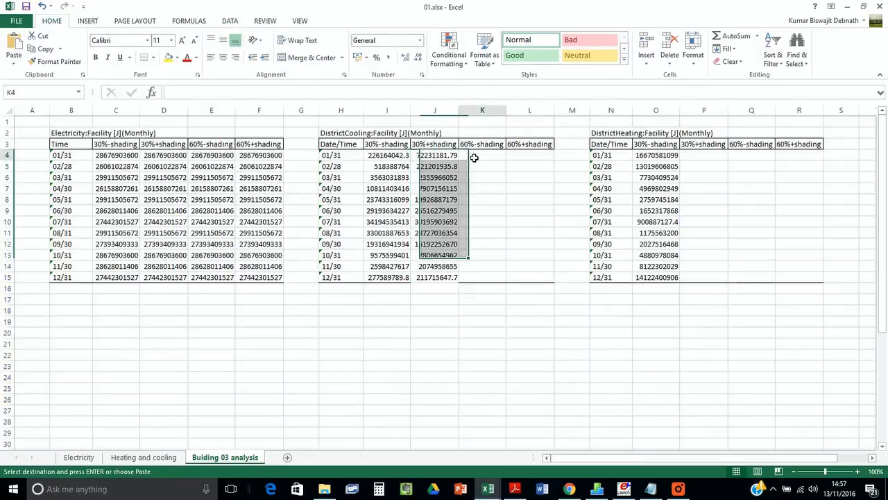
{"action": "key", "text": "ctrl+v"}
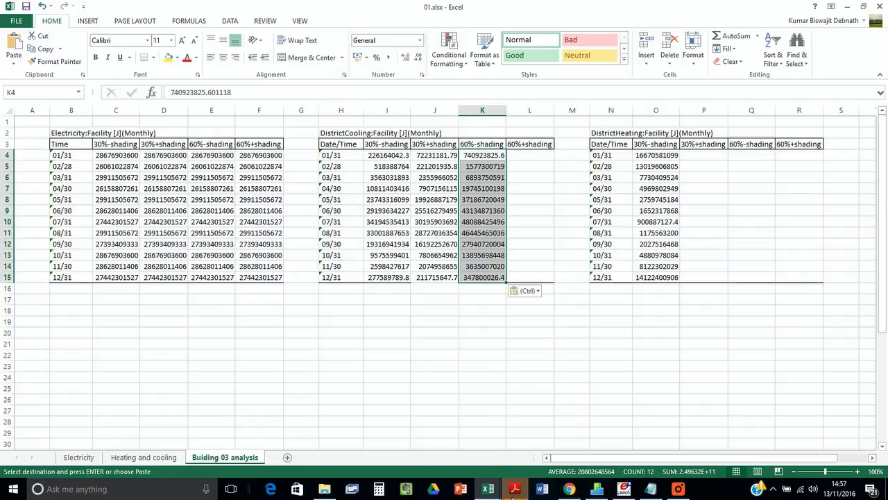
- Switch to Building 03_60_shading.csv and fit the widths of the monthly DistrictCooling and DistrictHeating columns CH and CI
{"action": "mouse_move", "coordinate": [488, 488]}
{"action": "mouse_move", "coordinate": [522, 458]}
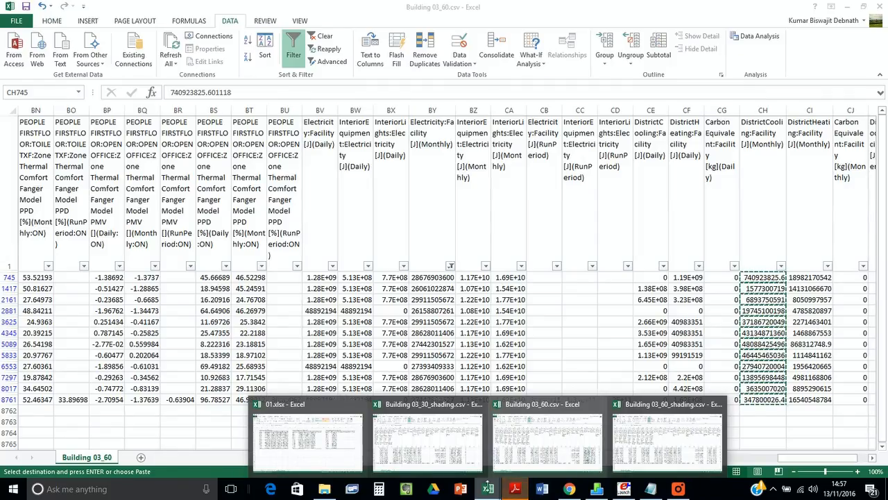
{"action": "left_click", "coordinate": [637, 433]}
{"action": "left_click", "coordinate": [517, 489]}
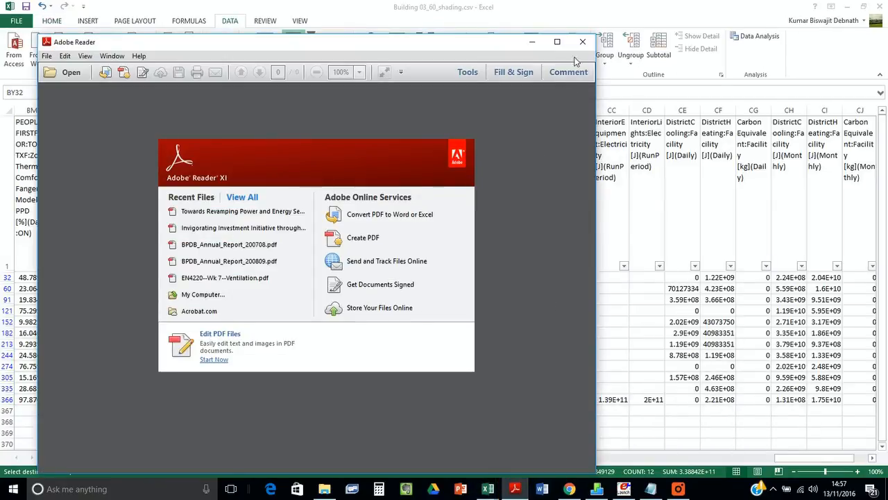
{"action": "left_click", "coordinate": [583, 42]}
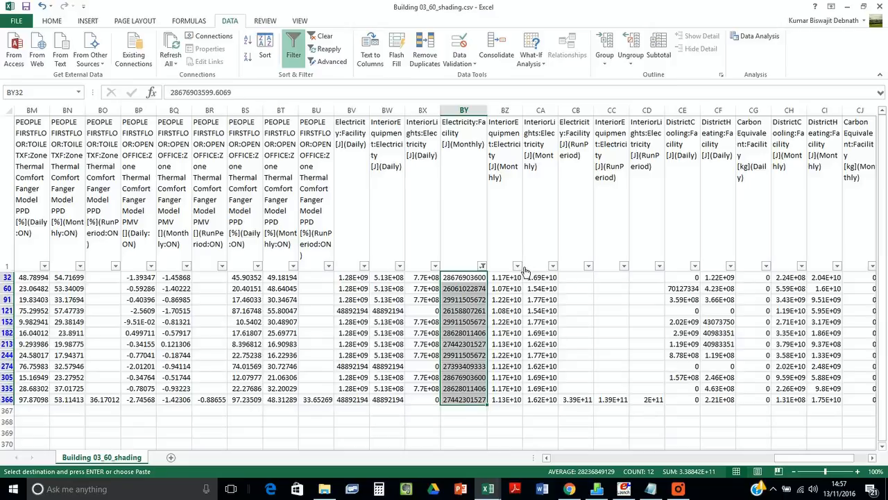
{"action": "left_click_drag", "start_coordinate": [777, 458], "coordinate": [789, 456]}
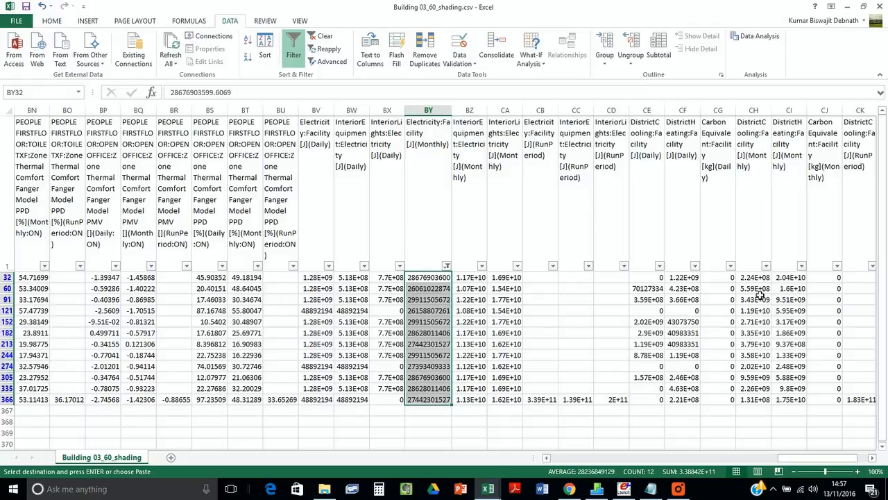
{"action": "double_click", "coordinate": [776, 116]}
{"action": "double_click", "coordinate": [818, 111]}
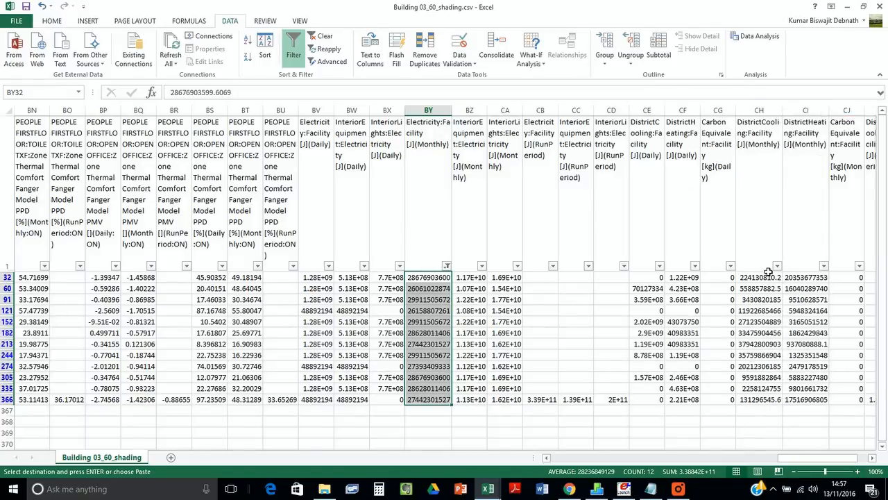
- Copy the filtered monthly cooling values of column CH into the cooling table's 60%+shading column in 01.xlsx, starting at L4
{"action": "left_click_drag", "start_coordinate": [759, 277], "coordinate": [761, 404]}
{"action": "key", "text": "ctrl+c"}
{"action": "mouse_move", "coordinate": [488, 489]}
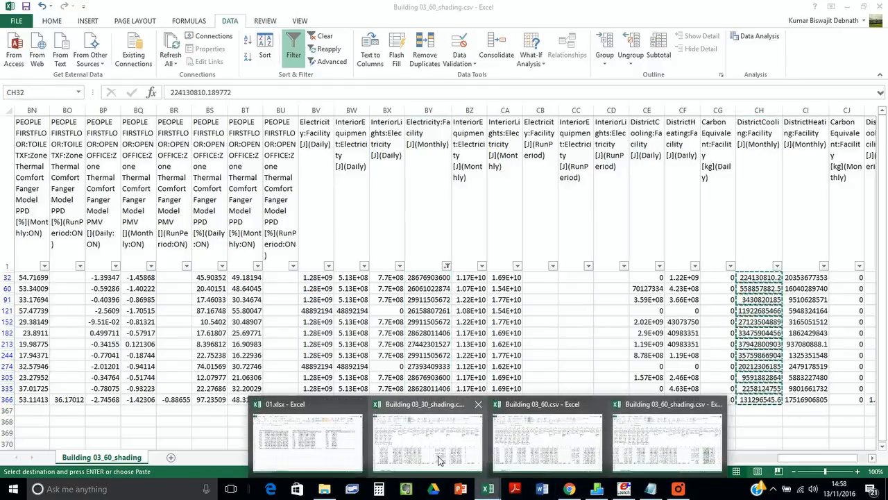
{"action": "left_click", "coordinate": [334, 437]}
{"action": "key", "text": "ctrl+q"}
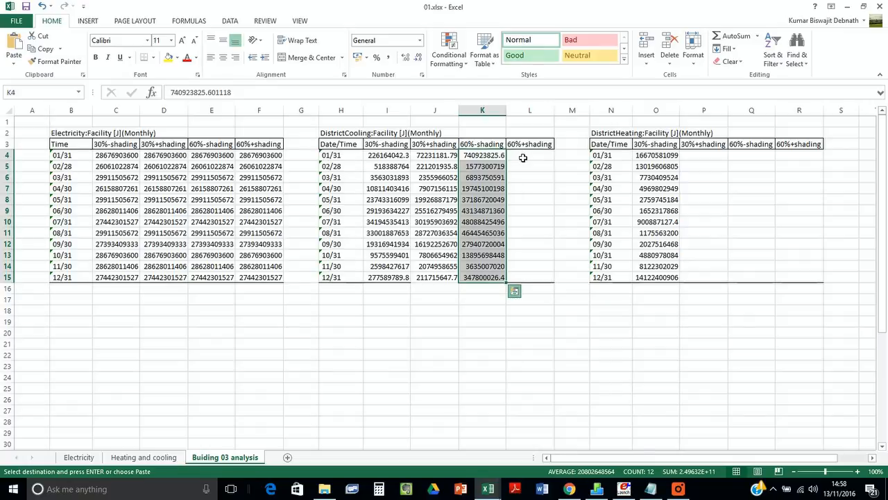
{"action": "left_click", "coordinate": [523, 157]}
{"action": "key", "text": "ctrl+v"}
- Apply a bottom border to the cooling table's range I3:L15 and select its monthly values I4:L15
{"action": "left_click_drag", "start_coordinate": [546, 279], "coordinate": [375, 146]}
{"action": "left_click", "coordinate": [145, 58]}
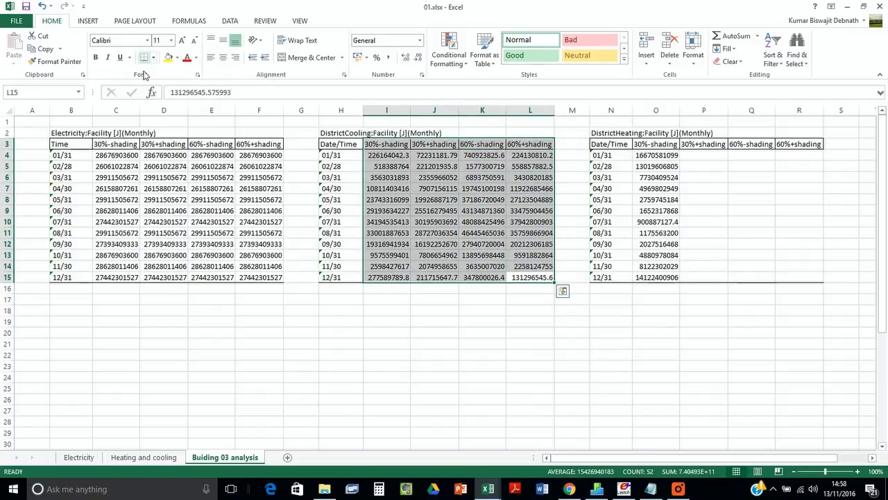
{"action": "left_click", "coordinate": [498, 224]}
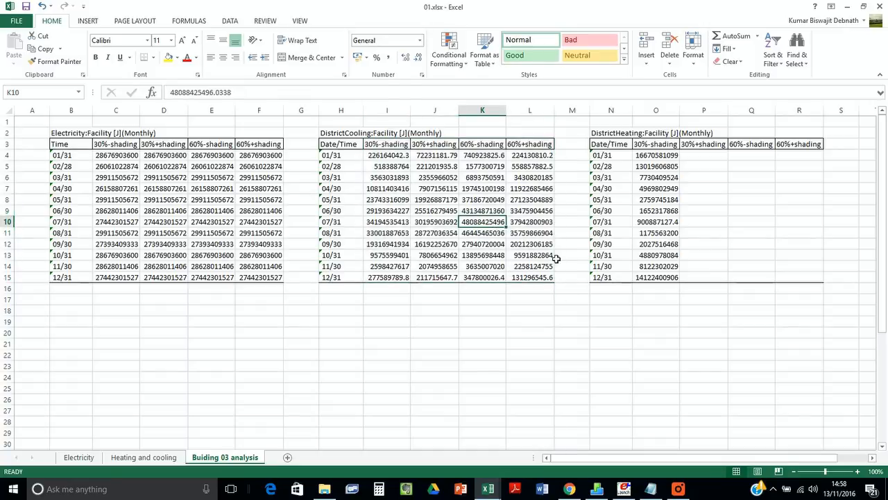
{"action": "left_click_drag", "start_coordinate": [552, 283], "coordinate": [388, 158]}
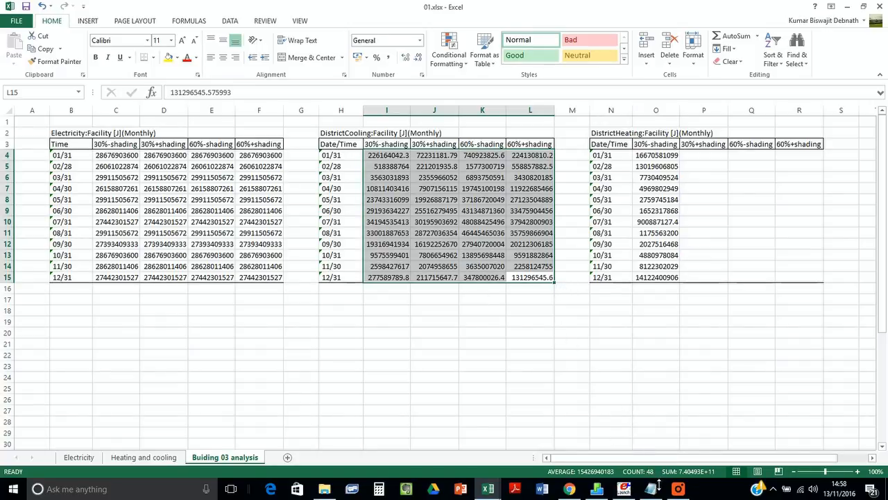
- Copy the filtered monthly DistrictHeating:Facility values of Building 03_30_shading.csv into the heating table's 30%+shading column in 01.xlsx, starting at P4
{"action": "left_click", "coordinate": [624, 488]}
{"action": "left_click", "coordinate": [624, 489]}
{"action": "mouse_move", "coordinate": [488, 489]}
{"action": "left_click", "coordinate": [465, 456]}
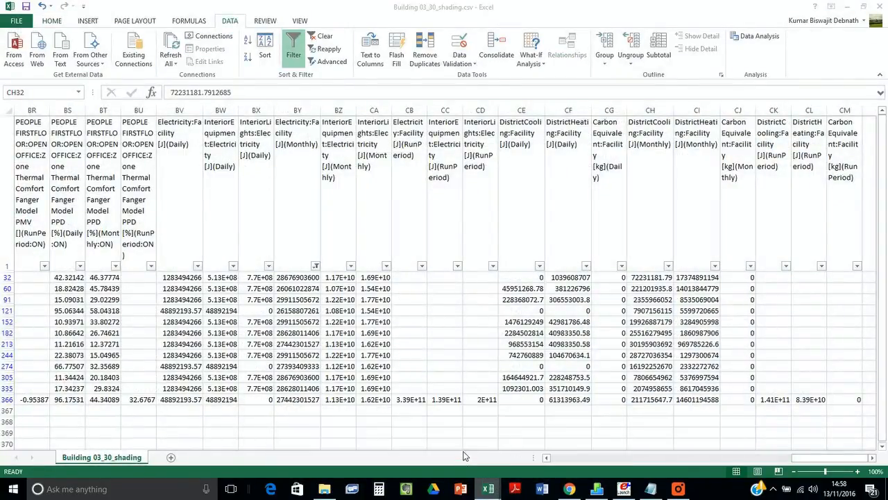
{"action": "left_click_drag", "start_coordinate": [711, 282], "coordinate": [702, 400]}
{"action": "key", "text": "ctrl+c"}
{"action": "mouse_move", "coordinate": [495, 489]}
{"action": "left_click", "coordinate": [312, 444]}
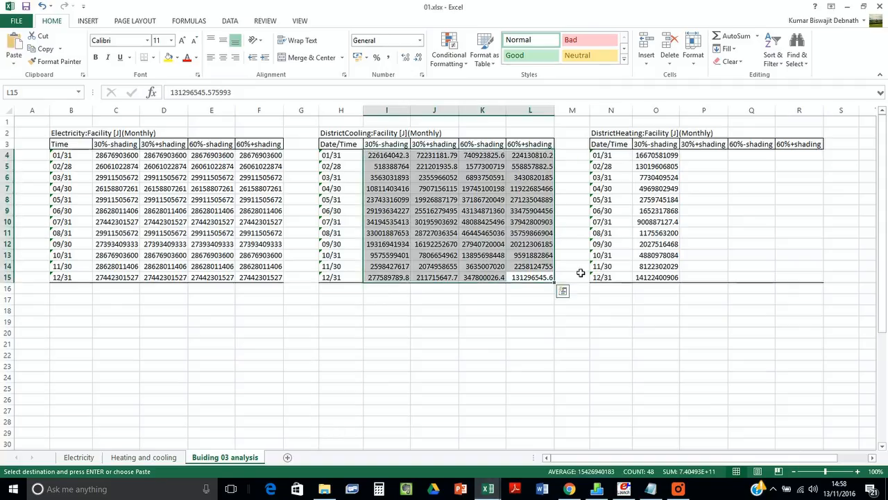
{"action": "left_click", "coordinate": [697, 157]}
{"action": "key", "text": "ctrl+v"}
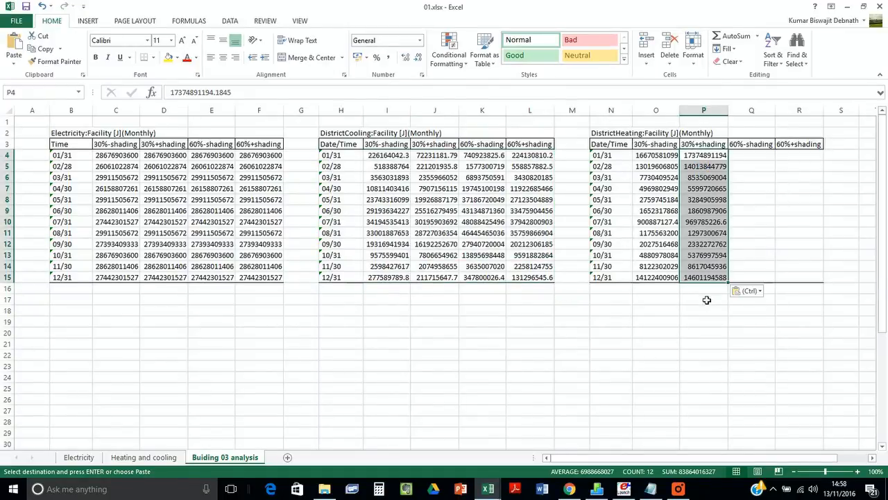
{"action": "mouse_move", "coordinate": [488, 489]}
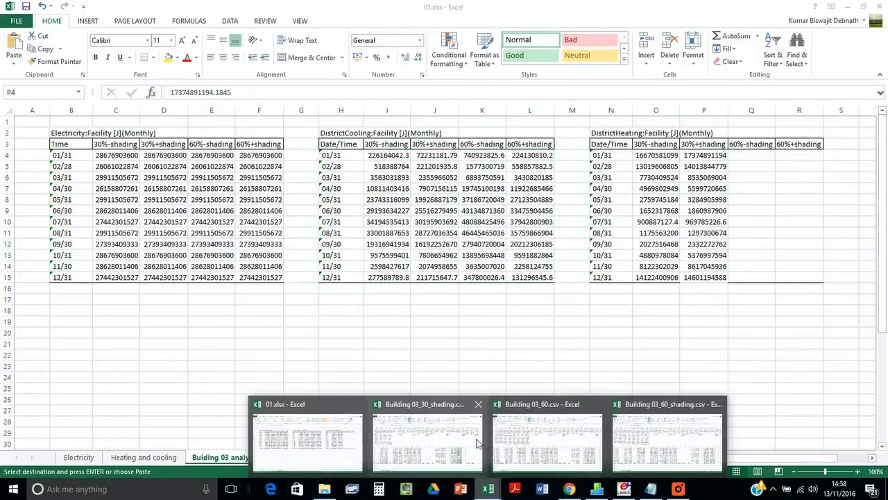
- Copy the filtered monthly DistrictHeating:Facility values of Building 03_60.csv into the heating table's 60%-shading column in 01.xlsx, starting at Q4
{"action": "left_click", "coordinate": [546, 445]}
{"action": "left_click_drag", "start_coordinate": [822, 280], "coordinate": [822, 403]}
{"action": "key", "text": "ctrl+c"}
{"action": "mouse_move", "coordinate": [488, 489]}
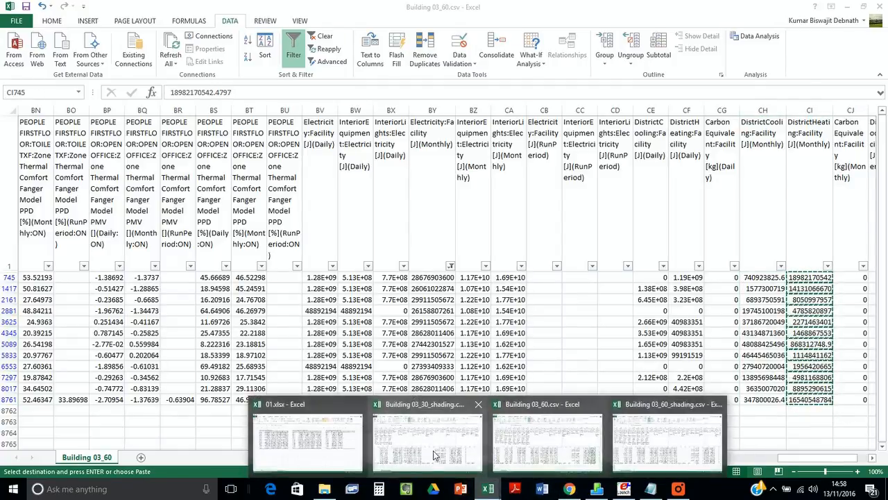
{"action": "left_click", "coordinate": [330, 437]}
{"action": "left_click", "coordinate": [426, 437]}
{"action": "left_click", "coordinate": [751, 155]}
{"action": "key", "text": "ctrl+v"}
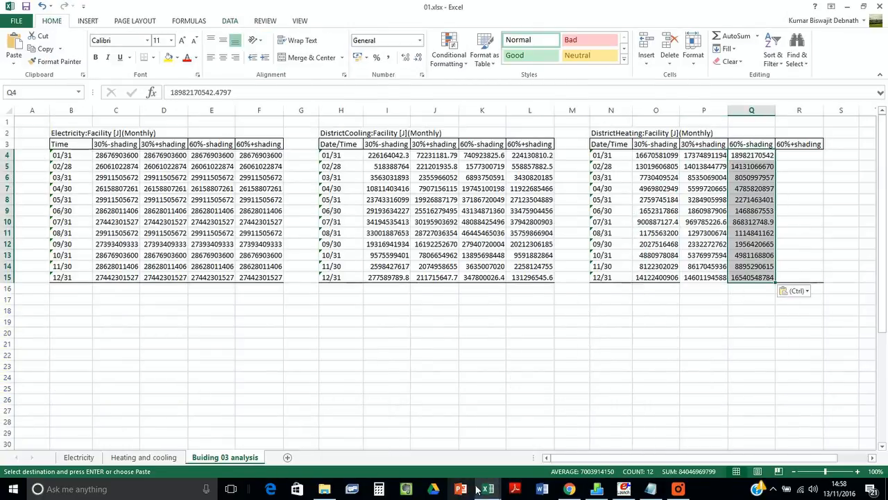
- Copy the filtered monthly DistrictHeating:Facility values of Building 03_60_shading.csv into the heating table's 60%+shading column in 01.xlsx, starting at R4
{"action": "mouse_move", "coordinate": [488, 489]}
{"action": "left_click", "coordinate": [668, 450]}
{"action": "left_click_drag", "start_coordinate": [804, 278], "coordinate": [811, 399]}
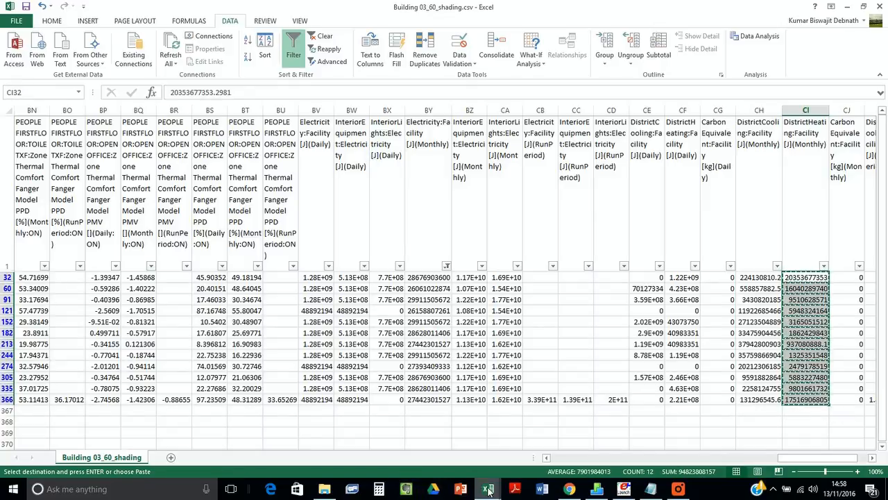
{"action": "mouse_move", "coordinate": [488, 489]}
{"action": "left_click", "coordinate": [356, 443]}
{"action": "left_click", "coordinate": [488, 489]}
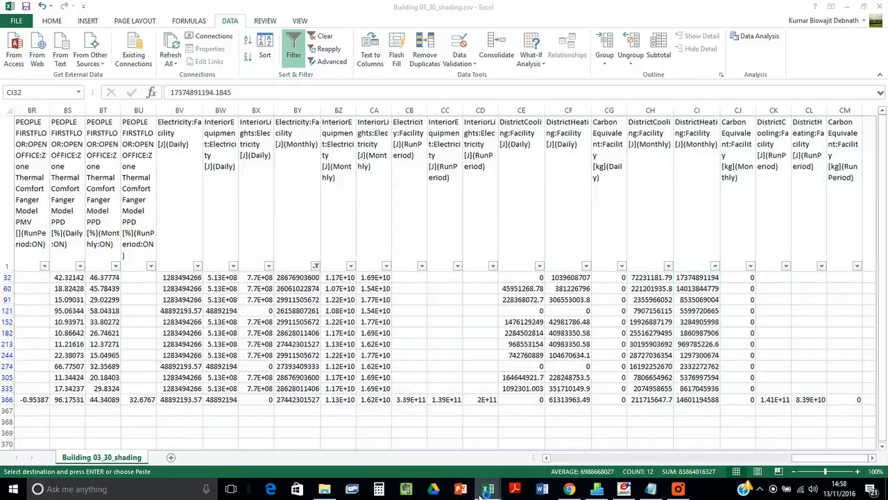
{"action": "left_click", "coordinate": [349, 450]}
{"action": "left_click", "coordinate": [805, 156]}
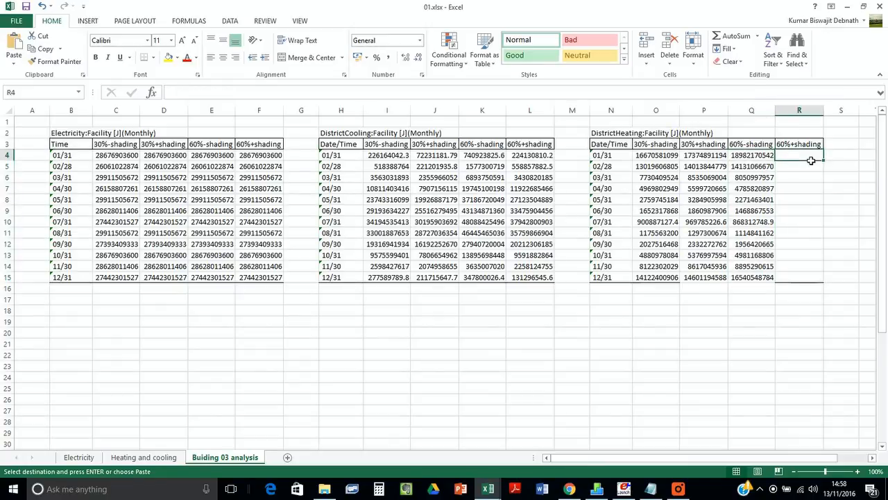
{"action": "key", "text": "ctrl+v"}
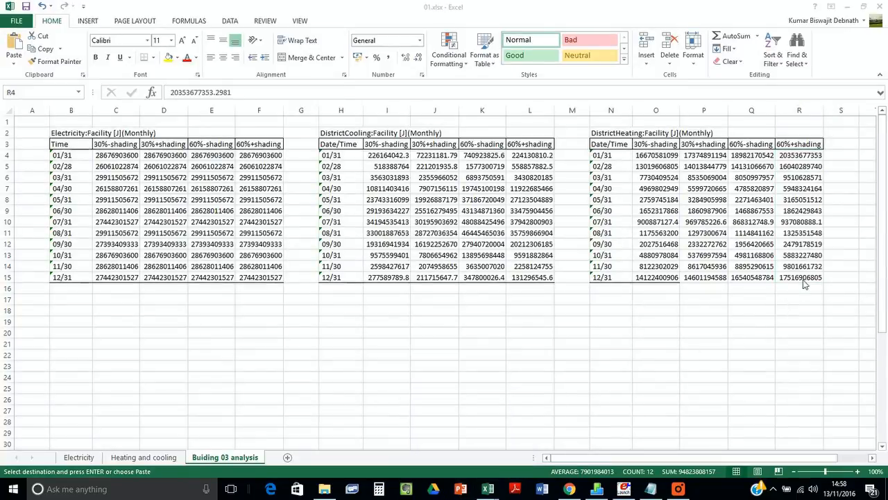
{"action": "key", "text": "ctrl+v"}
- Apply a bottom border to the heating table's last row across P15:R15
{"action": "left_click_drag", "start_coordinate": [807, 277], "coordinate": [704, 277]}
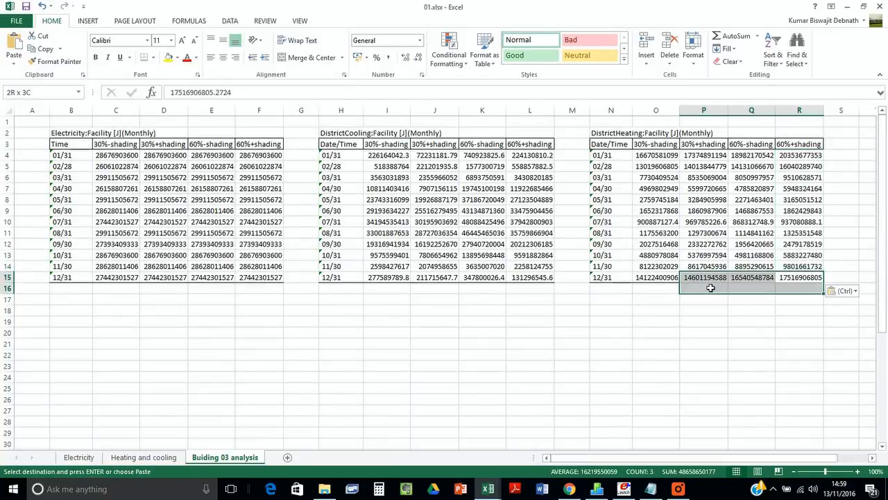
{"action": "left_click", "coordinate": [141, 60]}
{"action": "left_click", "coordinate": [810, 282]}
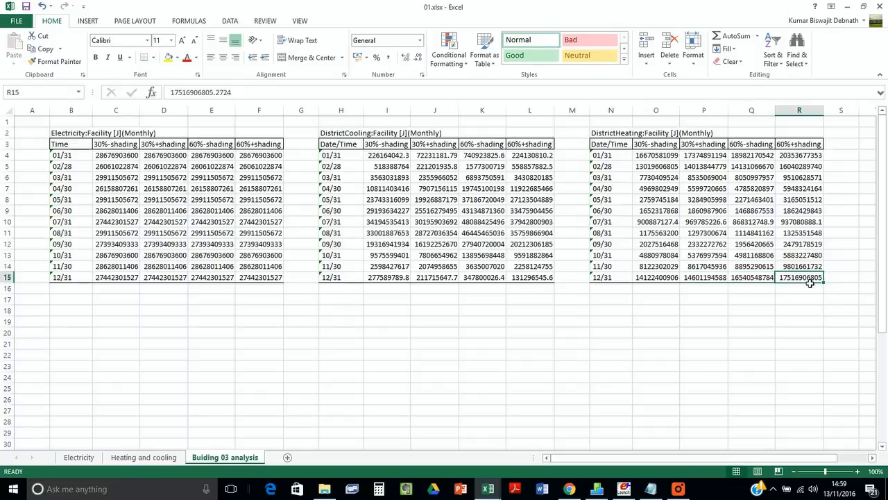
- Plot the heating table's range O3:R15 as a 2-D line chart below the table to compare the variants, and delete the chart
{"action": "left_click_drag", "start_coordinate": [810, 283], "coordinate": [645, 144]}
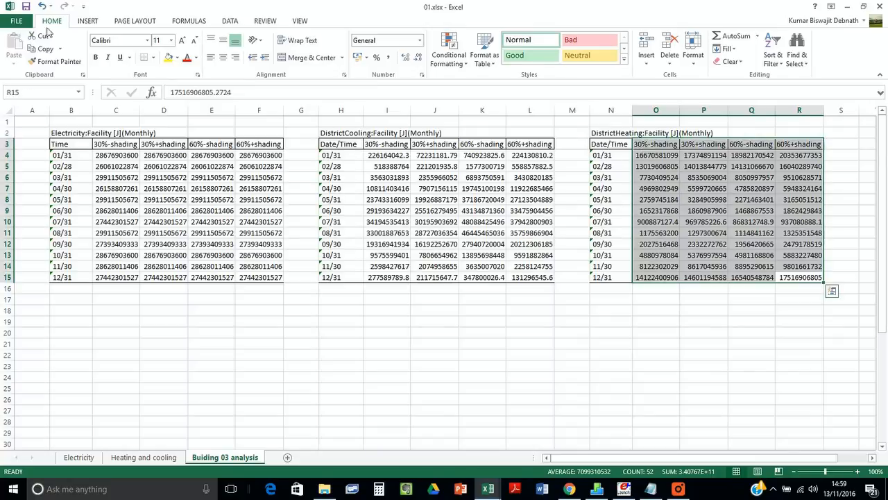
{"action": "left_click", "coordinate": [87, 21]}
{"action": "left_click", "coordinate": [415, 49]}
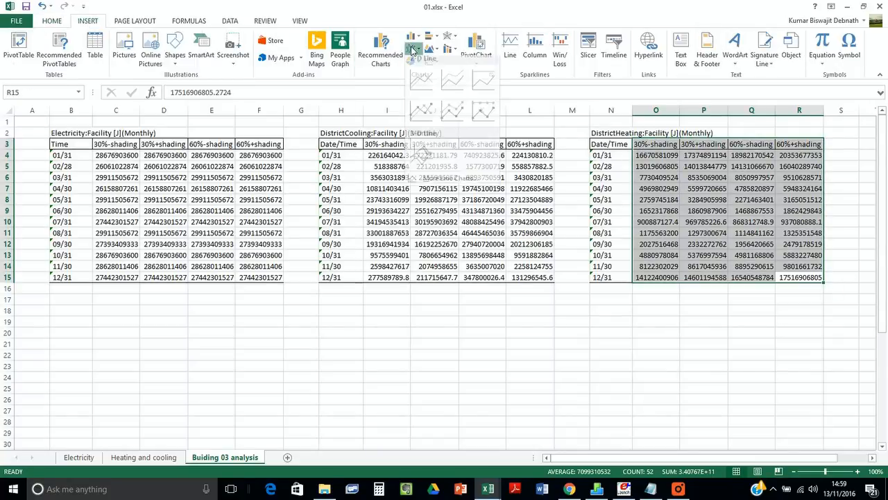
{"action": "left_click", "coordinate": [425, 82]}
{"action": "mouse_move", "coordinate": [529, 232]}
{"action": "left_mouse_down"}
{"action": "mouse_move", "coordinate": [766, 375]}
{"action": "mouse_move", "coordinate": [789, 294]}
{"action": "mouse_move", "coordinate": [793, 309]}
{"action": "left_mouse_up"}
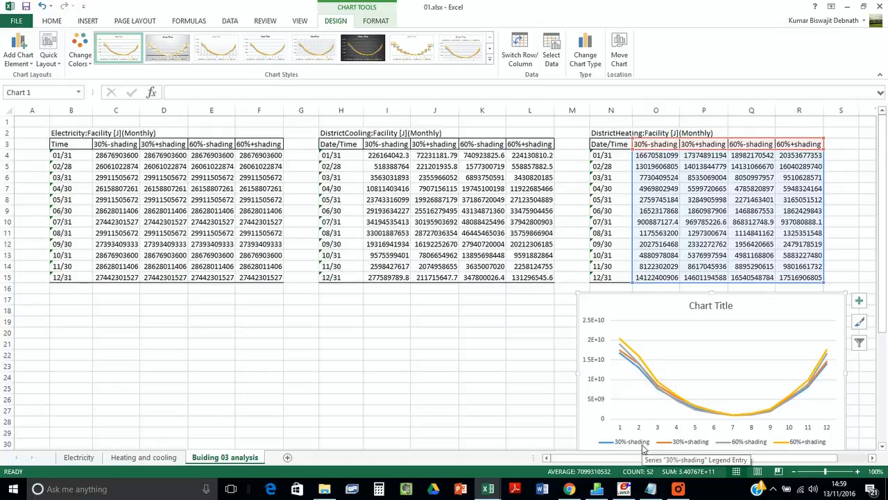
{"action": "mouse_move", "coordinate": [637, 375]}
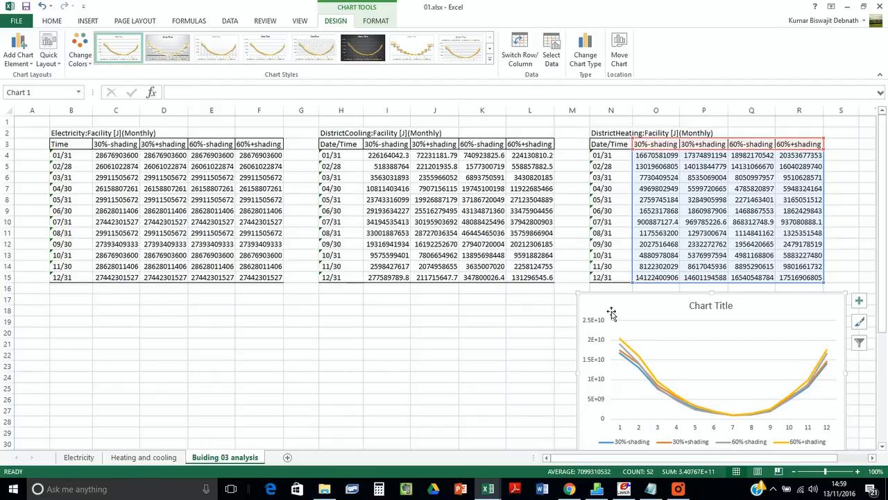
{"action": "key", "text": "Delete"}
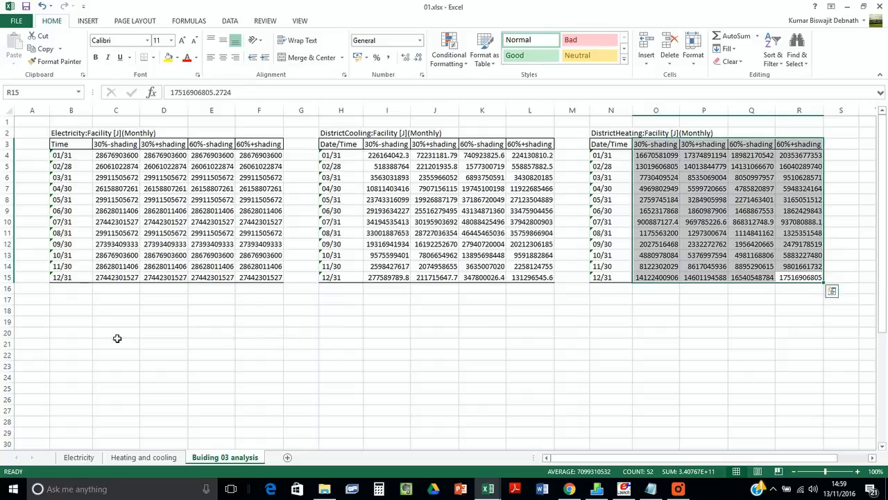
- Duplicate the electricity, cooling and heating tables B2:R15 below the originals, starting at B17
{"action": "left_click_drag", "start_coordinate": [70, 280], "coordinate": [821, 129]}
{"action": "key", "text": "ctrl+c"}
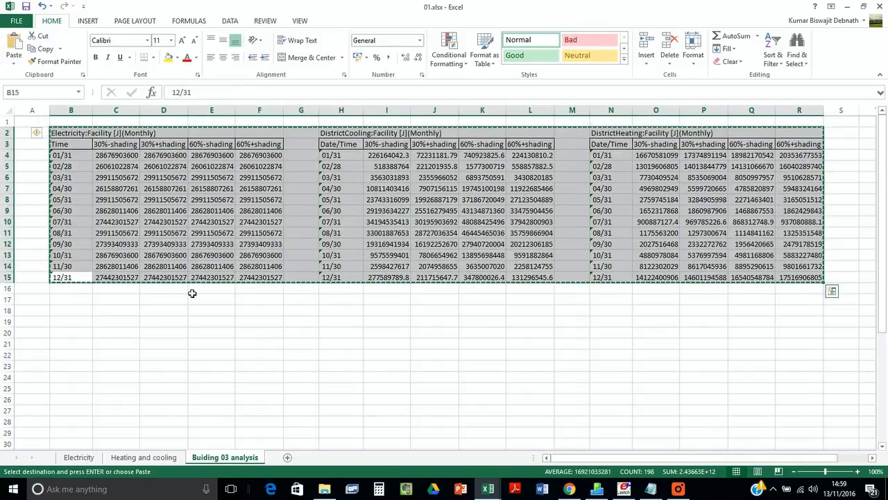
{"action": "left_click", "coordinate": [73, 301]}
{"action": "key", "text": "ctrl+v"}
{"action": "key", "text": "Escape"}
{"action": "scroll", "coordinate": [116, 316], "scroll_direction": "down", "scroll_amount": 1}
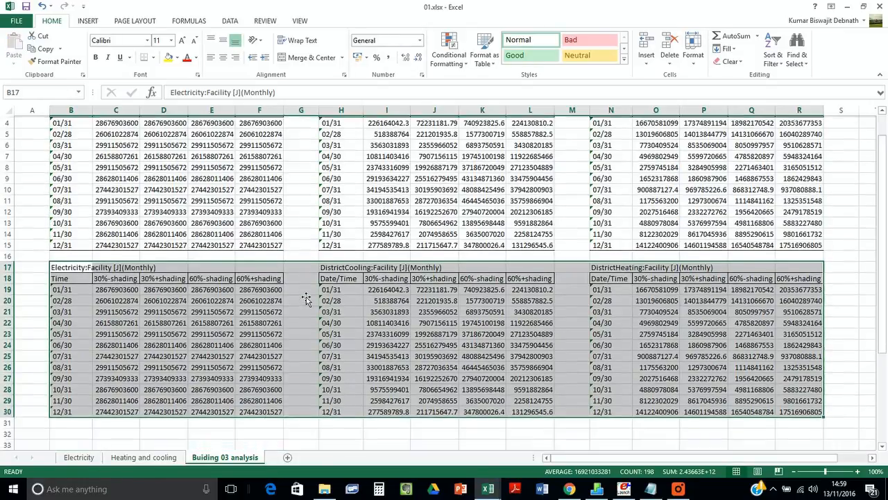
- Clear the monthly values C19:F30, I19:L30 and O19:R30 from the three duplicated tables, keeping their headers and dates
{"action": "left_click", "coordinate": [127, 291]}
{"action": "left_click_drag", "start_coordinate": [126, 290], "coordinate": [259, 411]}
{"action": "key", "text": "Delete"}
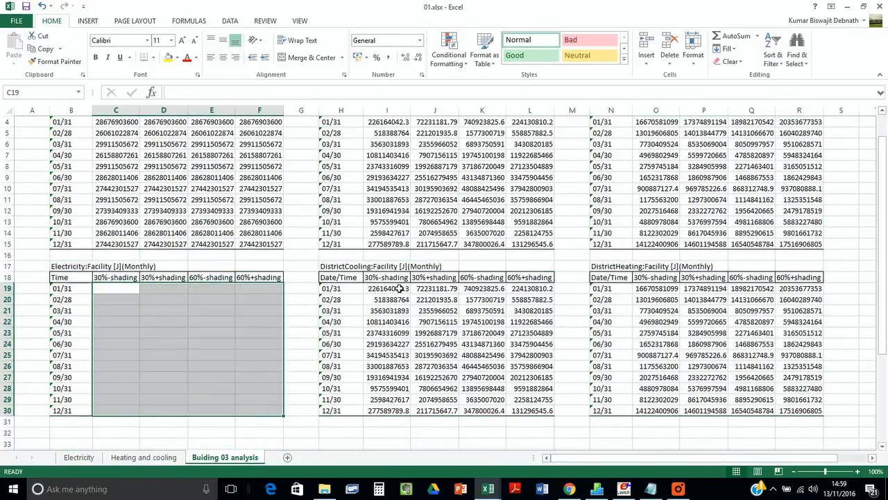
{"action": "left_click_drag", "start_coordinate": [399, 288], "coordinate": [528, 411]}
{"action": "key", "text": "Delete"}
{"action": "left_click", "coordinate": [872, 425]}
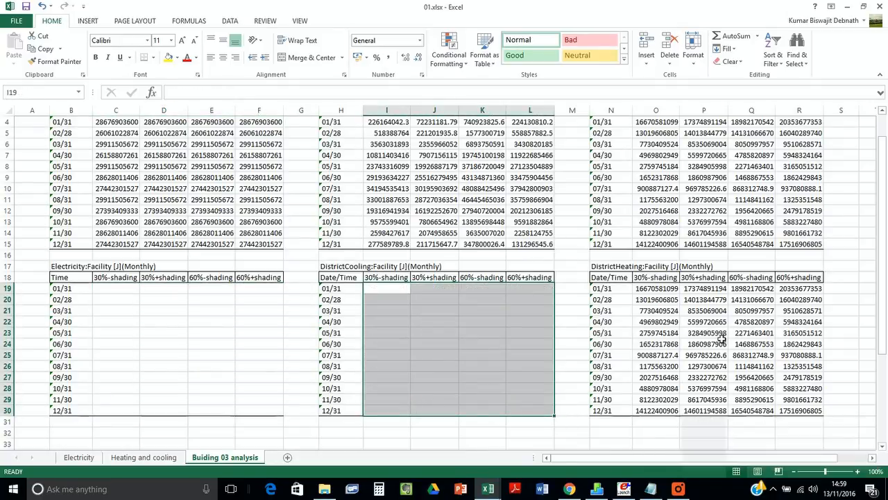
{"action": "left_click_drag", "start_coordinate": [656, 289], "coordinate": [789, 413]}
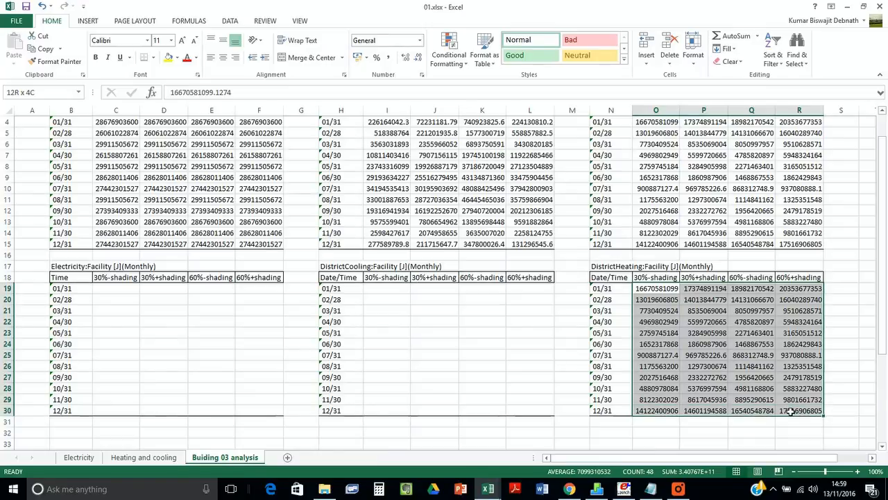
{"action": "key", "text": "Delete"}
- Enter a formula in I19 of the duplicated cooling table that references the J-to-kWh factor, =Electricity!C2
{"action": "left_click", "coordinate": [383, 291]}
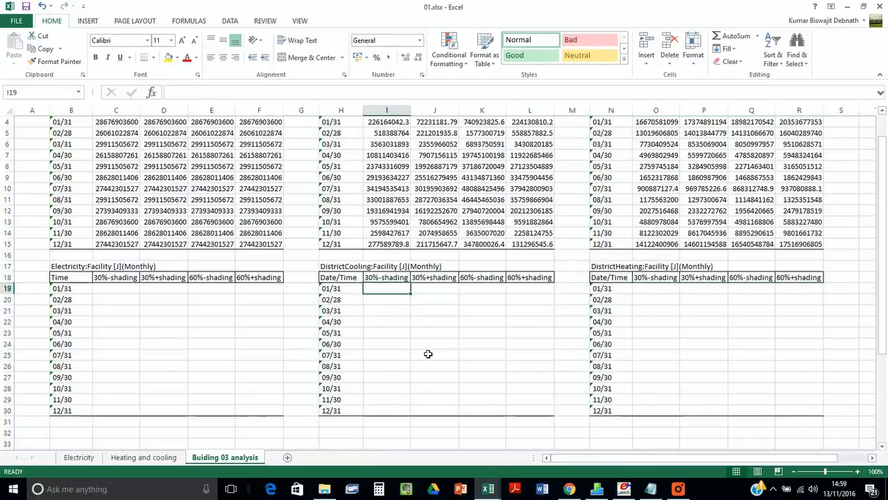
{"action": "type", "text": "="}
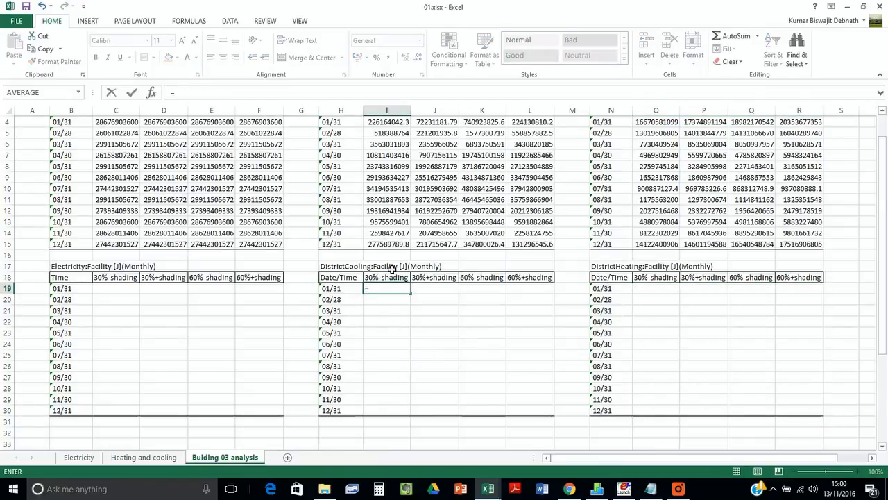
{"action": "scroll", "coordinate": [391, 270], "scroll_direction": "up", "scroll_amount": 1}
{"action": "left_click", "coordinate": [392, 156]}
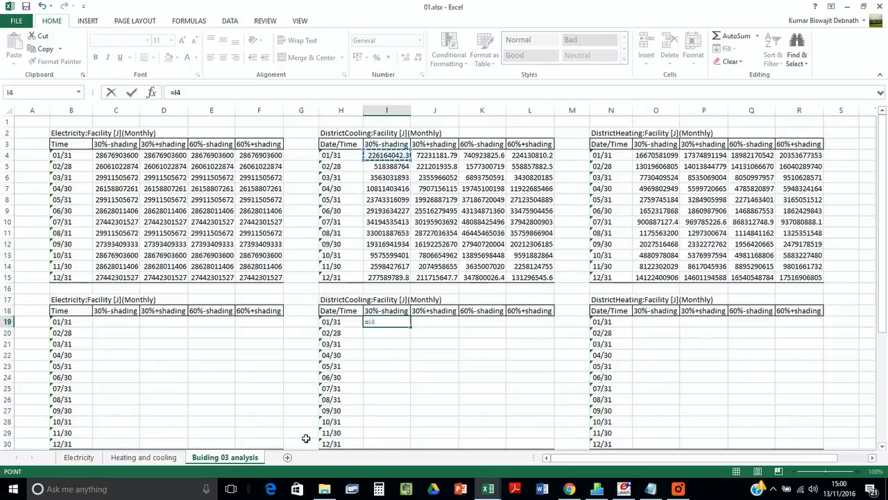
{"action": "left_click", "coordinate": [87, 458]}
{"action": "scroll", "coordinate": [208, 146], "scroll_direction": "up", "scroll_amount": 20}
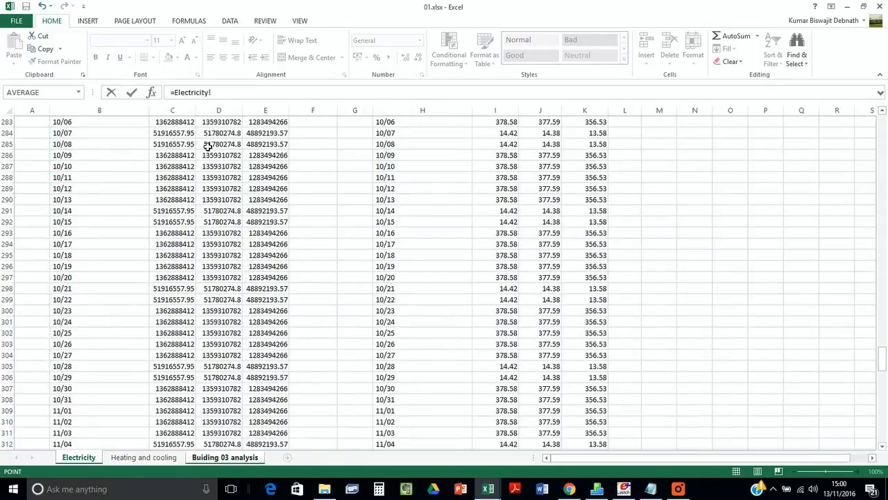
{"action": "left_click", "coordinate": [177, 134]}
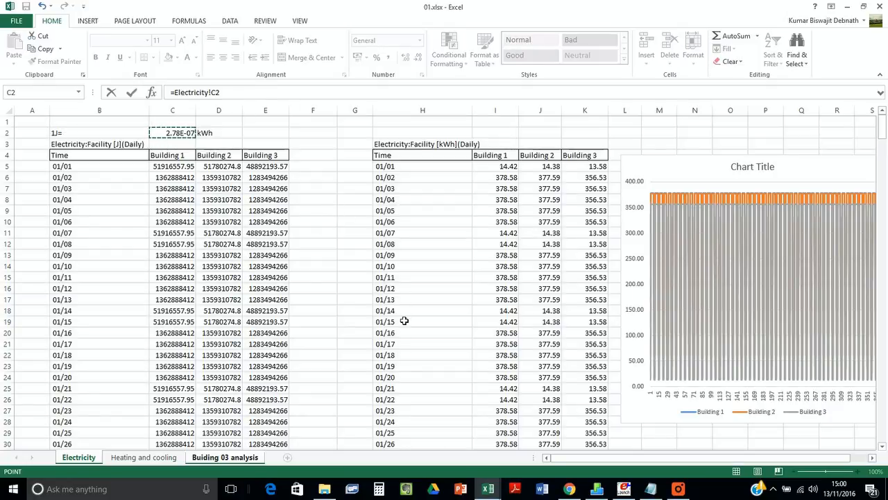
{"action": "key", "text": "Return"}
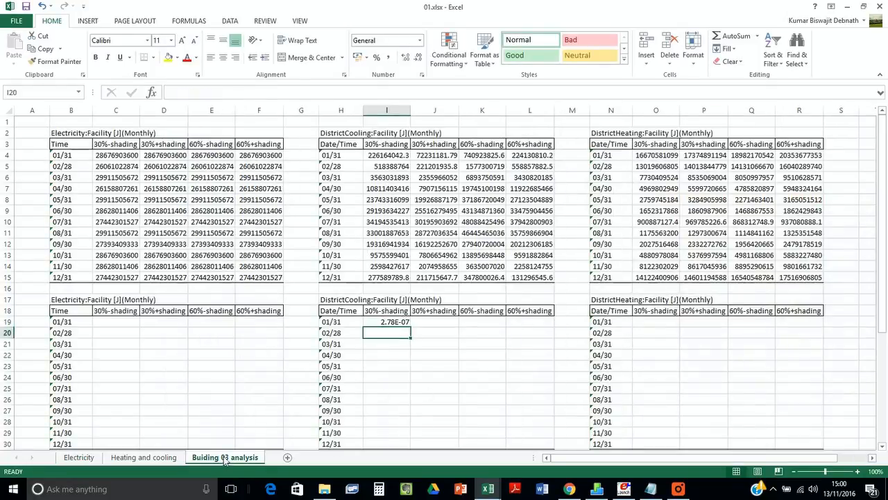
- Complete the I19 formula with the cooling value and an absolute factor reference as =Electricity!$C$2*I4
{"action": "left_click", "coordinate": [393, 324]}
{"action": "double_click", "coordinate": [393, 323]}
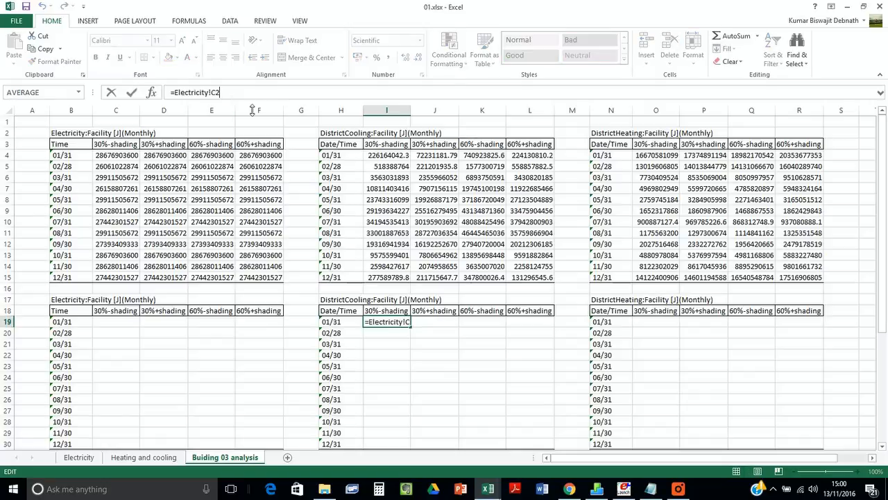
{"action": "type", "text": "*"}
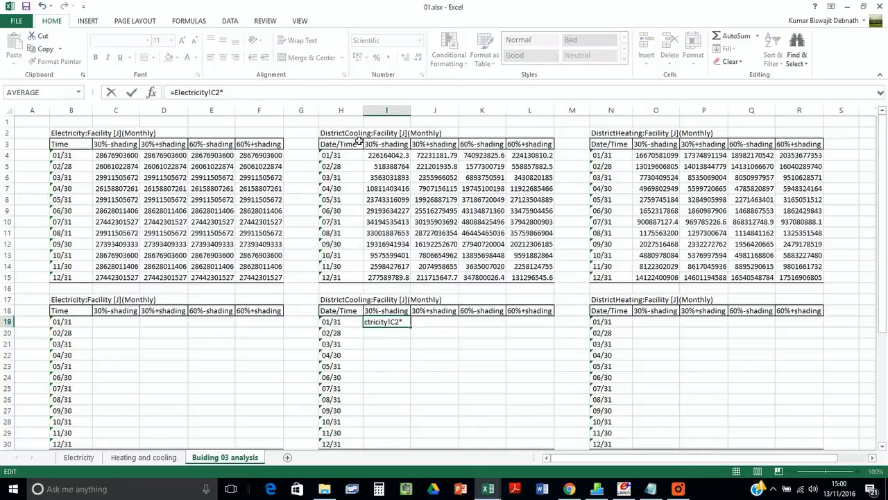
{"action": "left_click", "coordinate": [380, 158]}
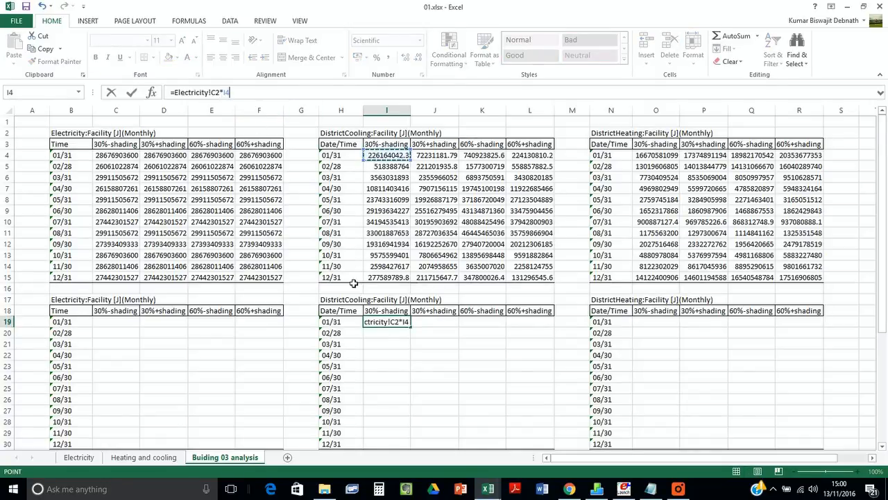
{"action": "key", "text": "Return"}
{"action": "left_click", "coordinate": [379, 323]}
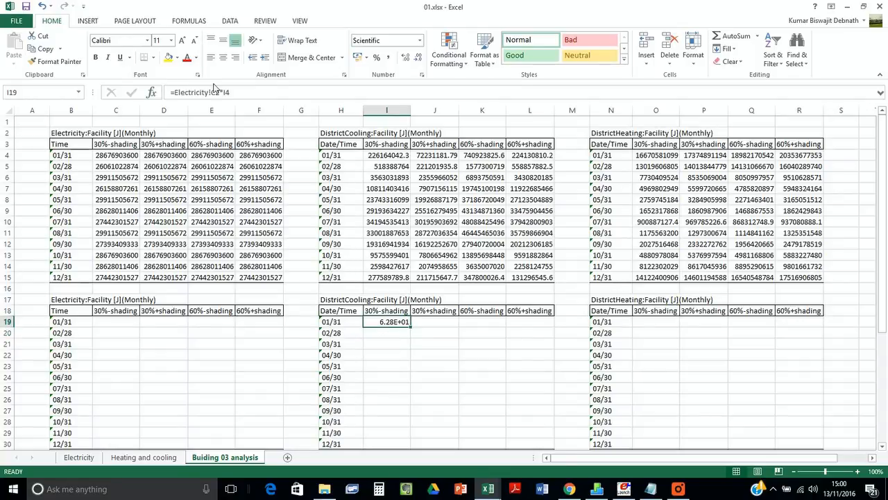
{"action": "left_click", "coordinate": [210, 92]}
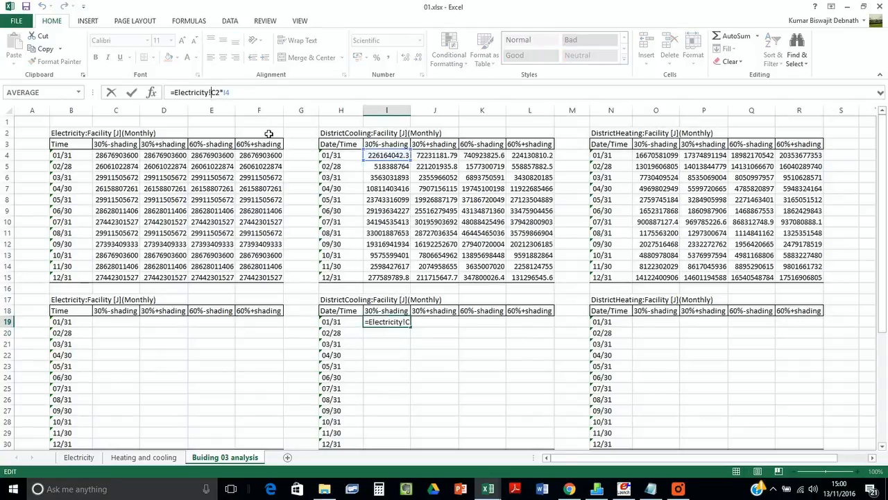
{"action": "type", "text": "$C$"}
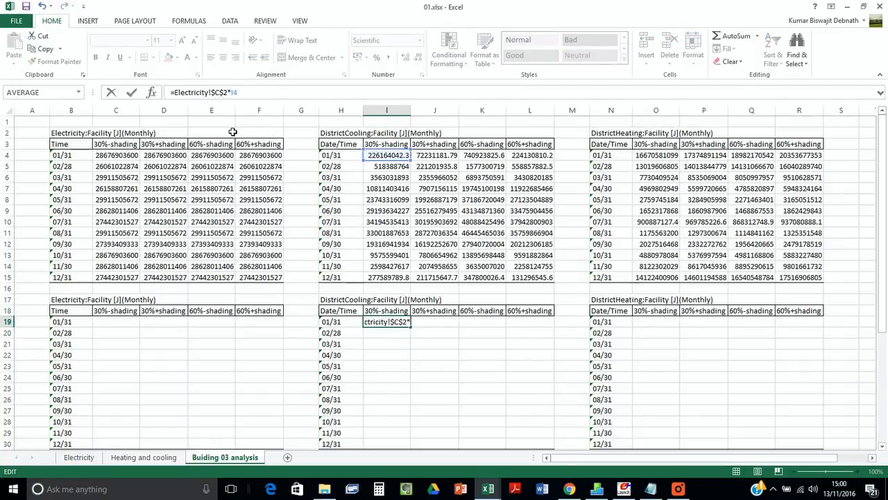
{"action": "key", "text": "Return"}
- Fill the I19 conversion formula across the duplicated cooling table's range I19:L30 and format the cells as Number
{"action": "left_click_drag", "start_coordinate": [417, 329], "coordinate": [554, 444]}
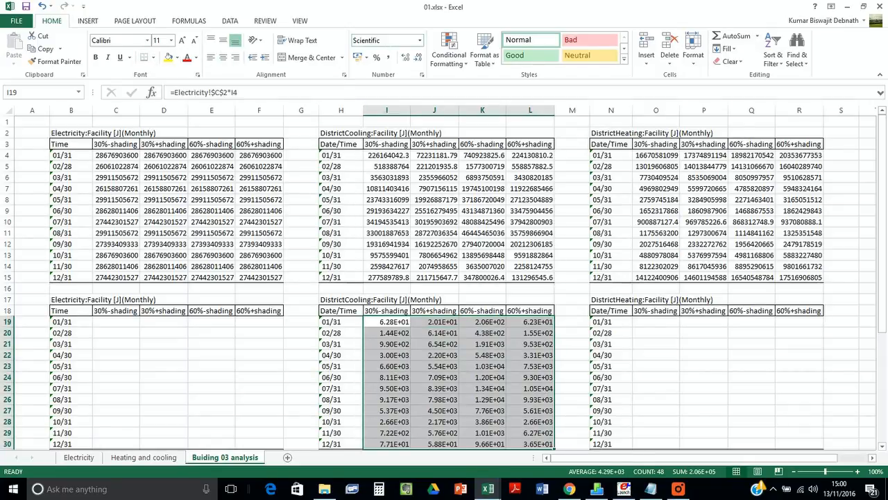
{"action": "left_click", "coordinate": [419, 40]}
{"action": "left_click", "coordinate": [375, 79]}
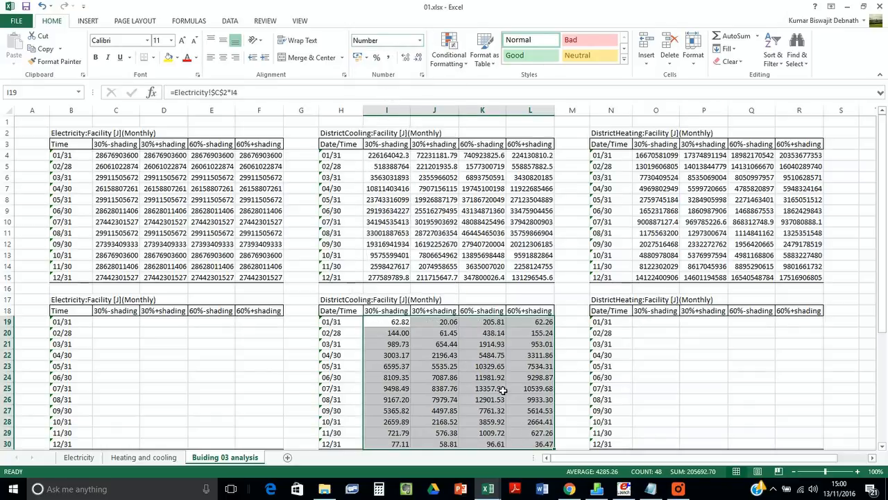
{"action": "scroll", "coordinate": [561, 378], "scroll_direction": "down", "scroll_amount": 1}
{"action": "scroll", "coordinate": [561, 374], "scroll_direction": "up", "scroll_amount": 1}
- Copy the conversion formulas I19:L30 into the duplicated heating table starting at O19, and open O19's formula to check its references
{"action": "key", "text": "ctrl+c"}
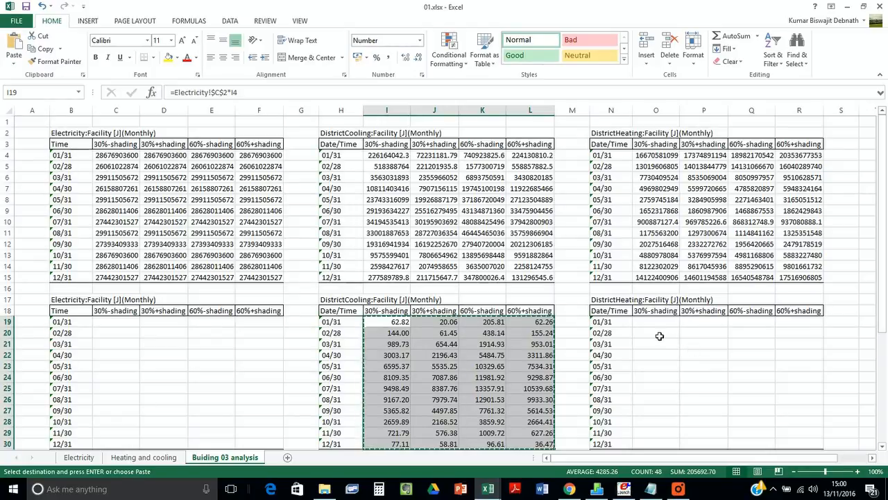
{"action": "left_click", "coordinate": [655, 324]}
{"action": "key", "text": "ctrl+v"}
{"action": "left_click", "coordinate": [665, 329]}
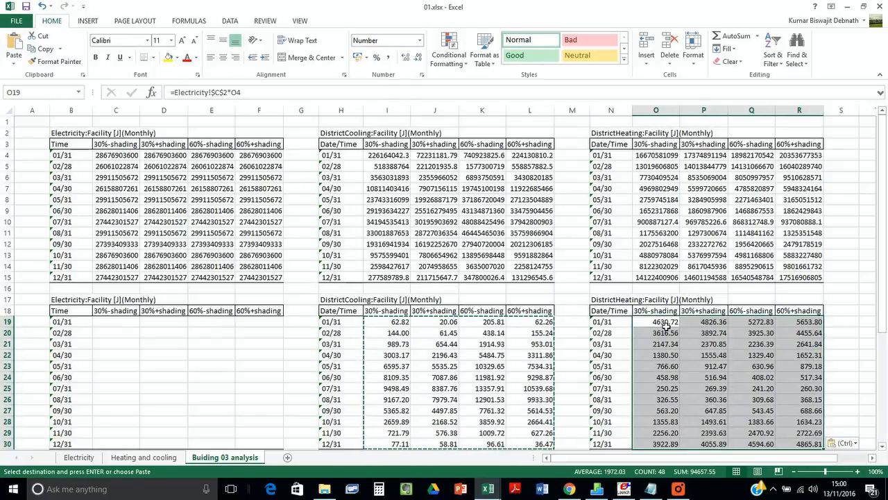
{"action": "left_click", "coordinate": [665, 324]}
{"action": "left_click", "coordinate": [215, 93]}
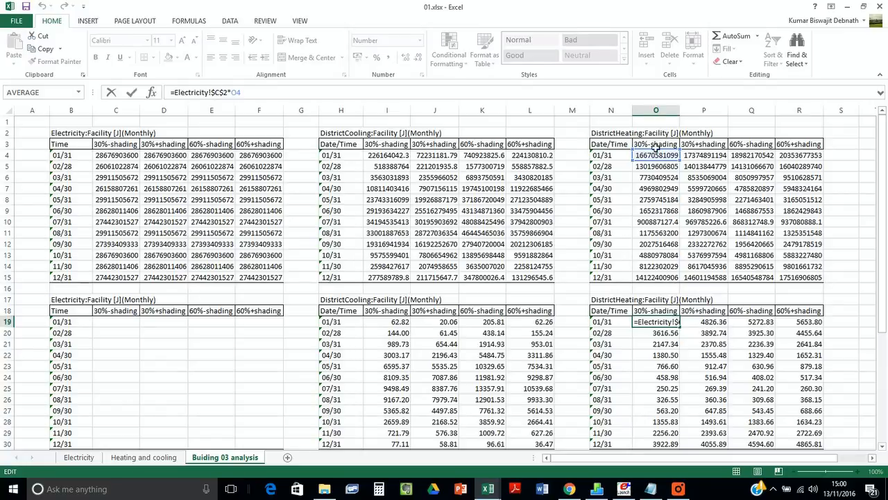
- Insert a 2-D line chart from the converted heating data O18:R30 and place it just below that table
{"action": "key", "text": "ctrl+Return"}
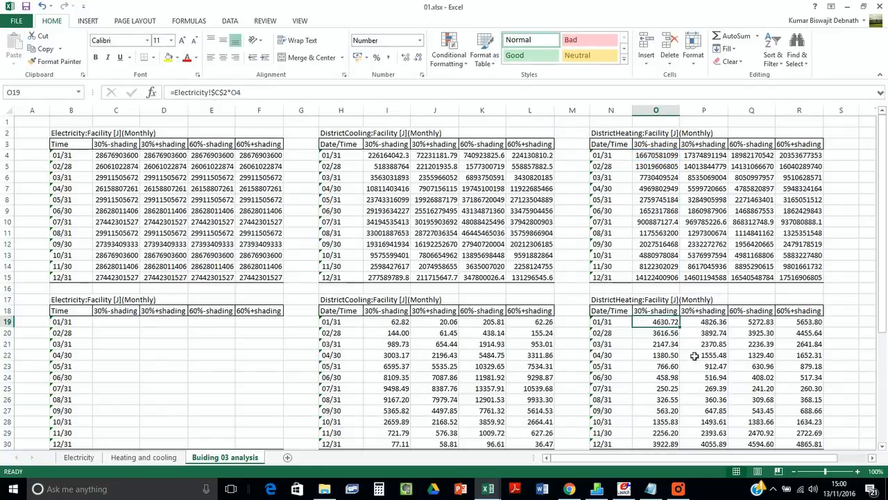
{"action": "scroll", "coordinate": [694, 381], "scroll_direction": "down", "scroll_amount": 3}
{"action": "left_click_drag", "start_coordinate": [824, 343], "coordinate": [659, 211]}
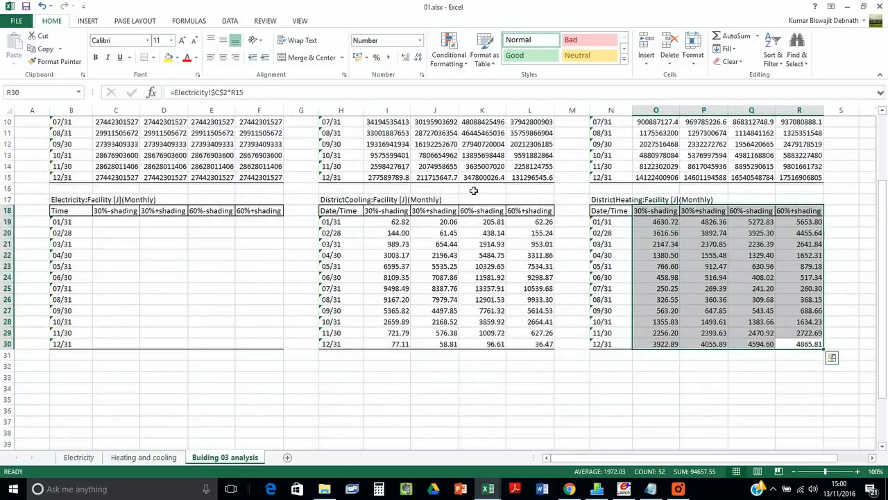
{"action": "left_click", "coordinate": [95, 22]}
{"action": "left_click", "coordinate": [414, 50]}
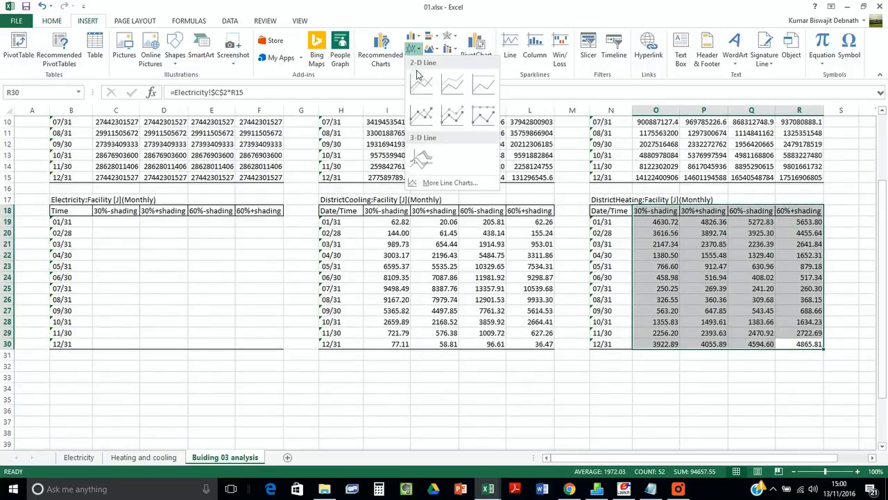
{"action": "left_click", "coordinate": [420, 84]}
{"action": "left_click_drag", "start_coordinate": [524, 230], "coordinate": [770, 384]}
{"action": "scroll", "coordinate": [742, 333], "scroll_direction": "down", "scroll_amount": 2}
- Title the heating line chart "Heating"
{"action": "left_click", "coordinate": [711, 312]}
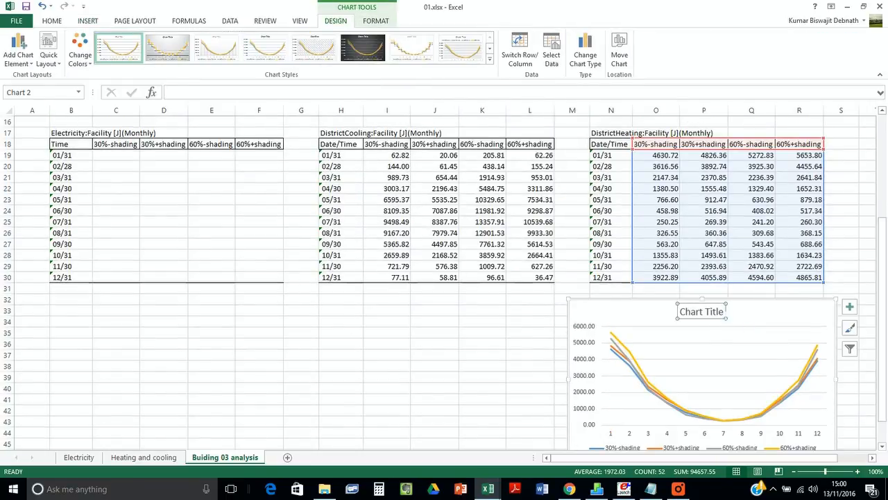
{"action": "left_click_drag", "start_coordinate": [724, 312], "coordinate": [591, 311]}
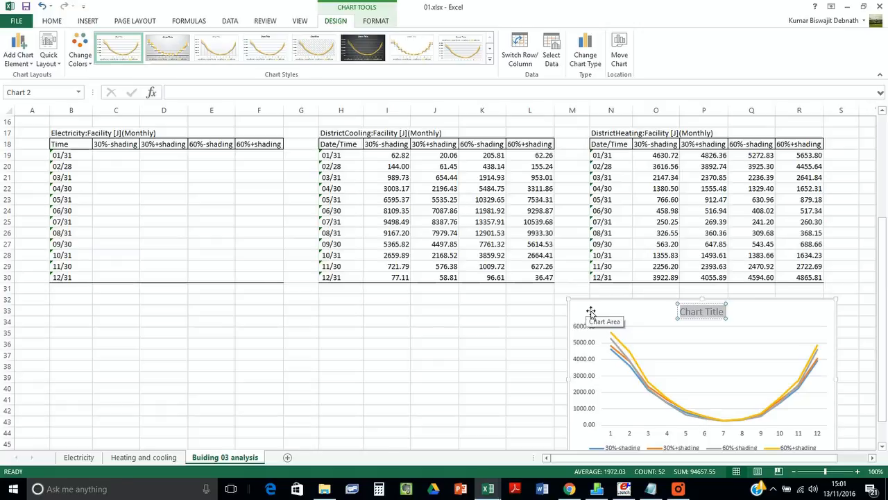
{"action": "type", "text": "Heating"}
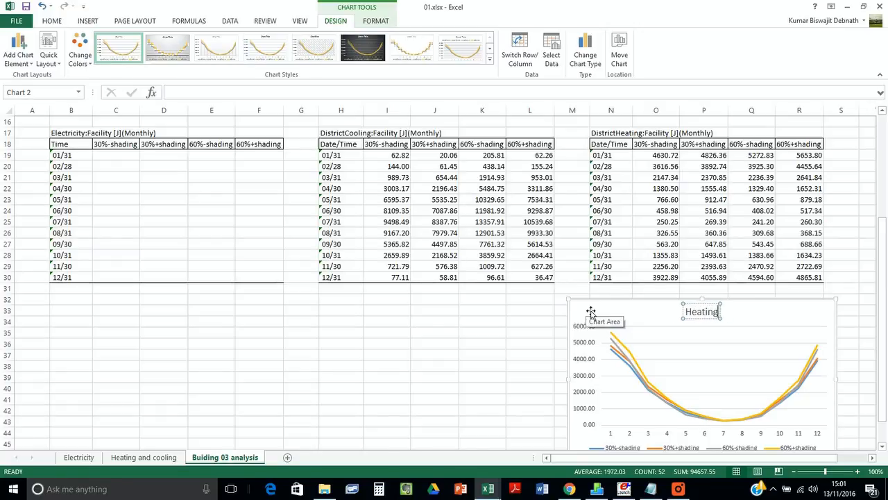
- Insert a 2-D line chart from the converted cooling data I18:L30 and place it below that table, beside the Heating chart
{"action": "left_click_drag", "start_coordinate": [543, 277], "coordinate": [387, 144]}
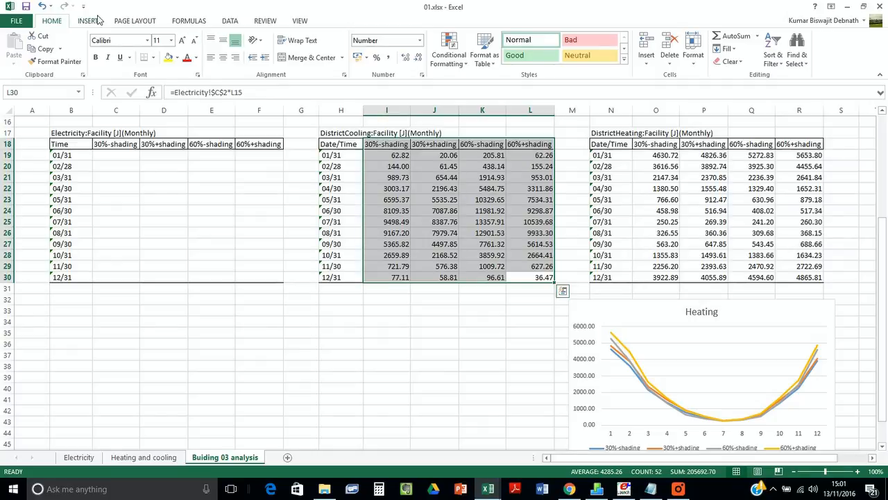
{"action": "left_click", "coordinate": [95, 20]}
{"action": "left_click", "coordinate": [411, 49]}
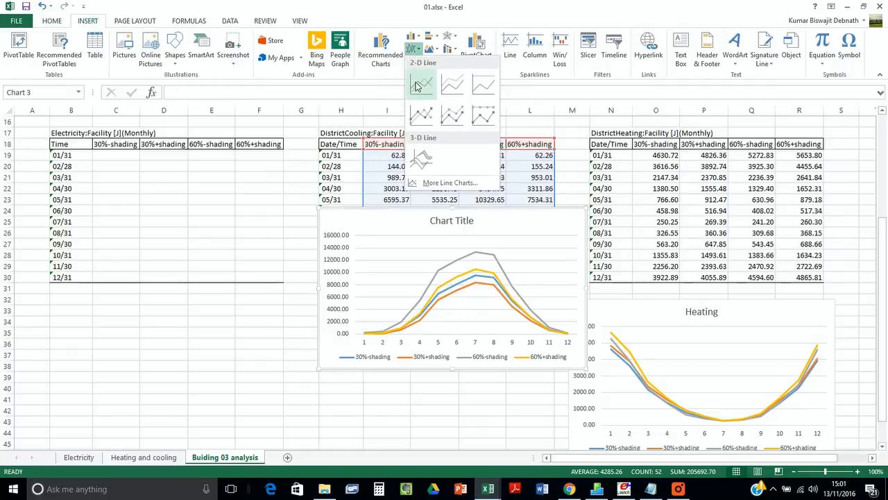
{"action": "left_click", "coordinate": [420, 89]}
{"action": "left_click_drag", "start_coordinate": [528, 235], "coordinate": [503, 324]}
- Title the cooling line chart "Cooling"
{"action": "left_click", "coordinate": [448, 318]}
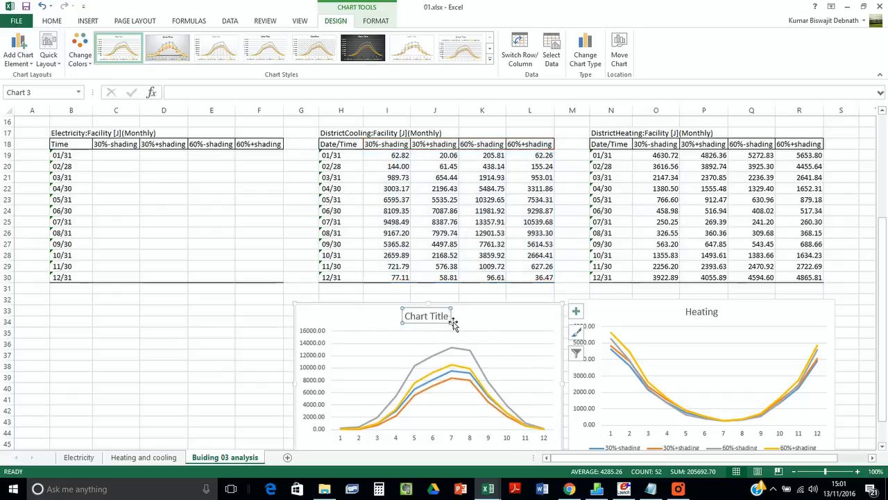
{"action": "left_click_drag", "start_coordinate": [450, 317], "coordinate": [353, 311]}
{"action": "type", "text": "Cooling"}
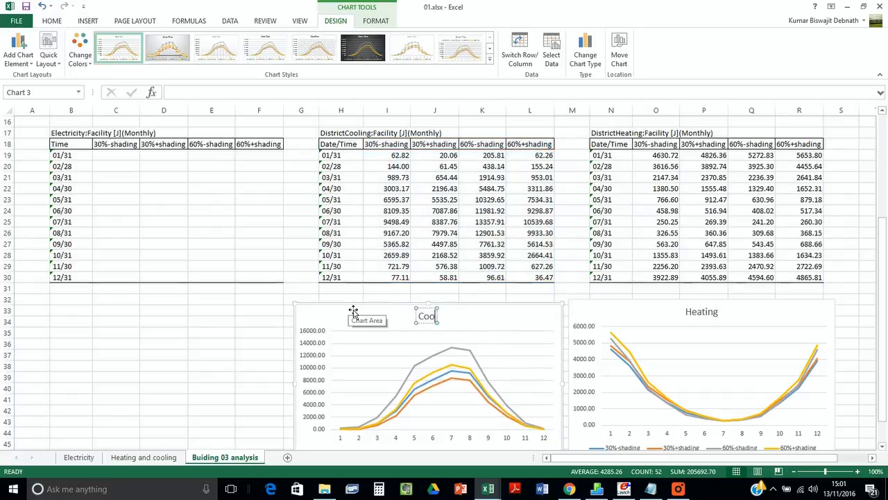
{"action": "left_click", "coordinate": [386, 305]}
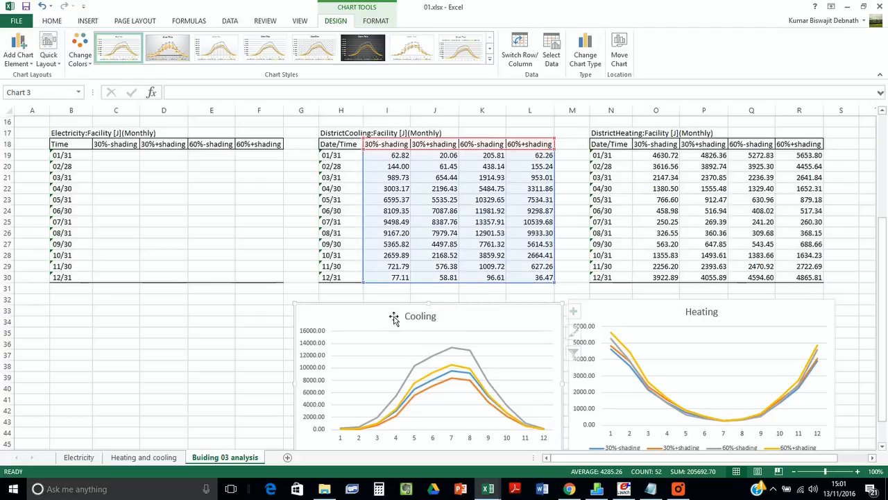
- Move the Cooling chart slightly so its top edge aligns with the Heating chart beside it
{"action": "scroll", "coordinate": [392, 313], "scroll_direction": "down", "scroll_amount": 1}
{"action": "scroll", "coordinate": [396, 313], "scroll_direction": "down", "scroll_amount": 2}
{"action": "left_click", "coordinate": [226, 257]}
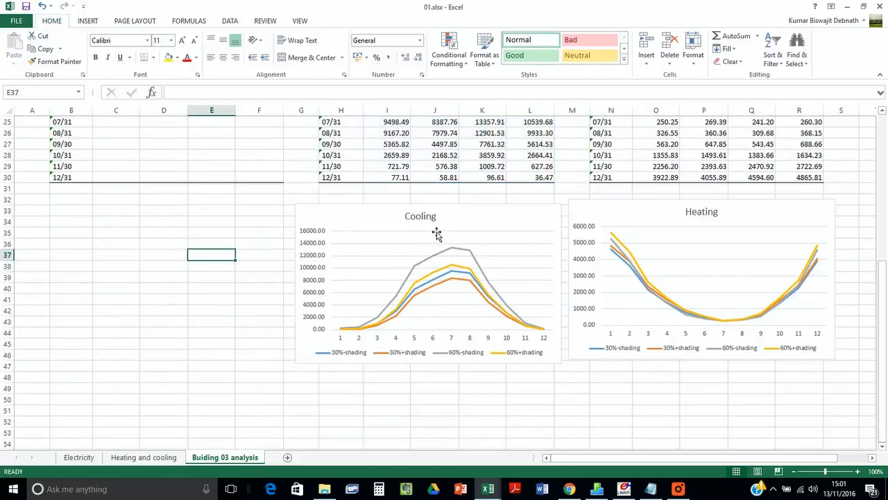
{"action": "left_click_drag", "start_coordinate": [490, 218], "coordinate": [495, 214]}
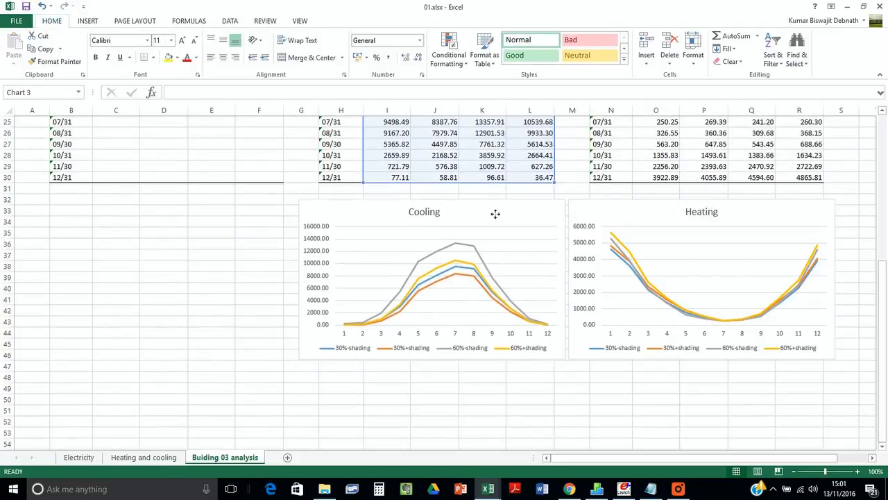
{"action": "left_click", "coordinate": [550, 392]}
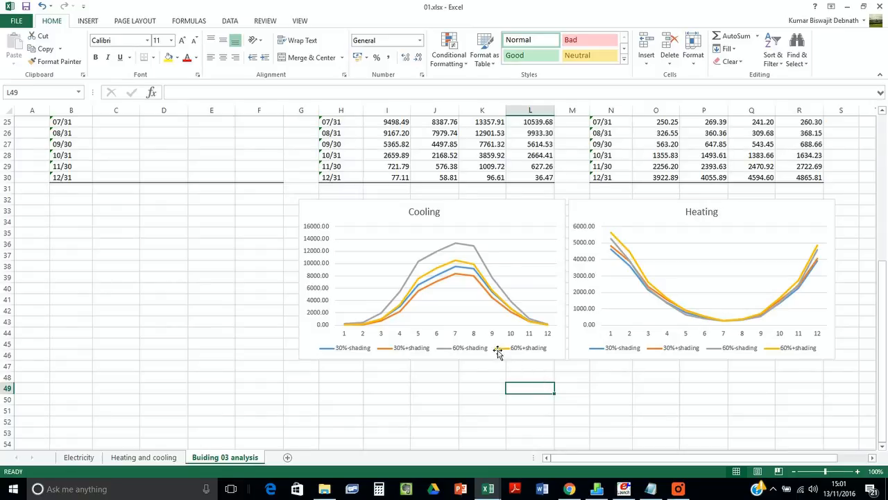
- Compare the shading and glazing series in the Cooling and Heating charts, including the heating chart's 60%-shading and 30%-shading lines
{"action": "left_click", "coordinate": [462, 278]}
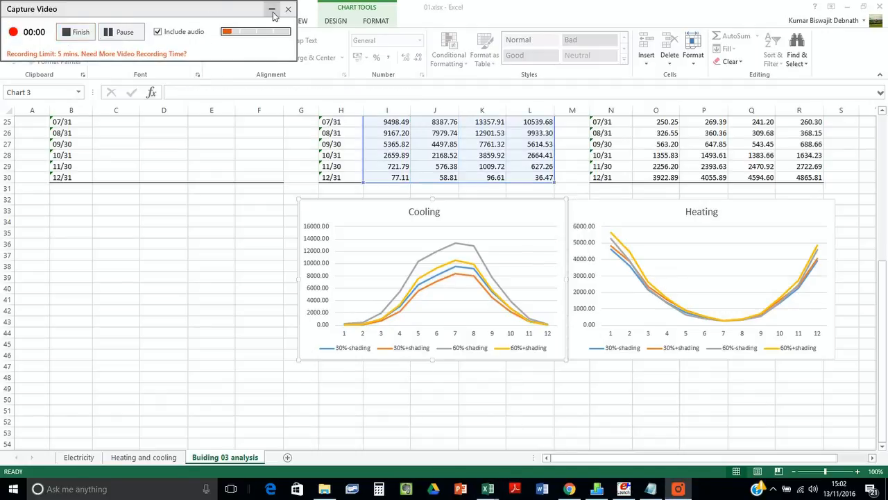
{"action": "left_click", "coordinate": [466, 205]}
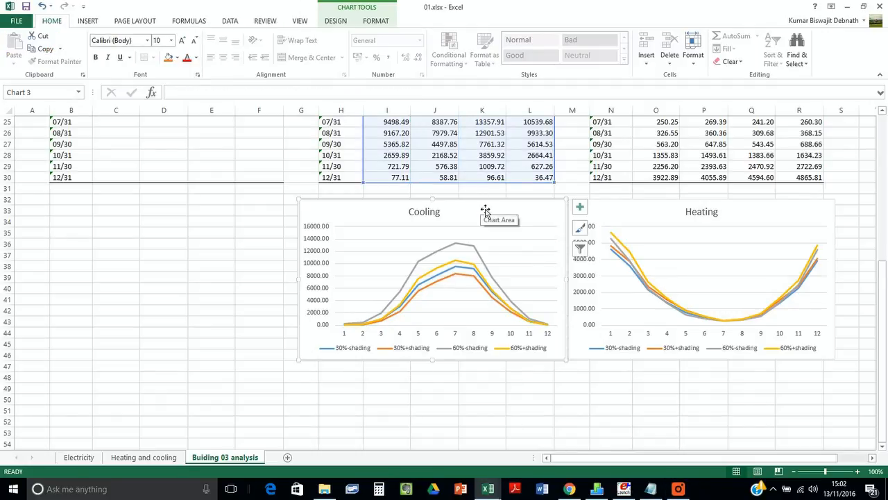
{"action": "left_click", "coordinate": [635, 208]}
{"action": "left_click", "coordinate": [656, 377]}
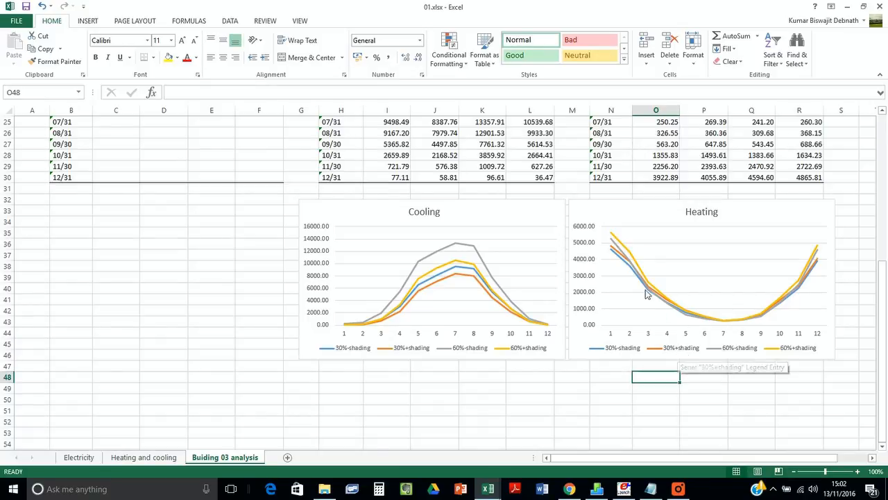
{"action": "left_click", "coordinate": [619, 255]}
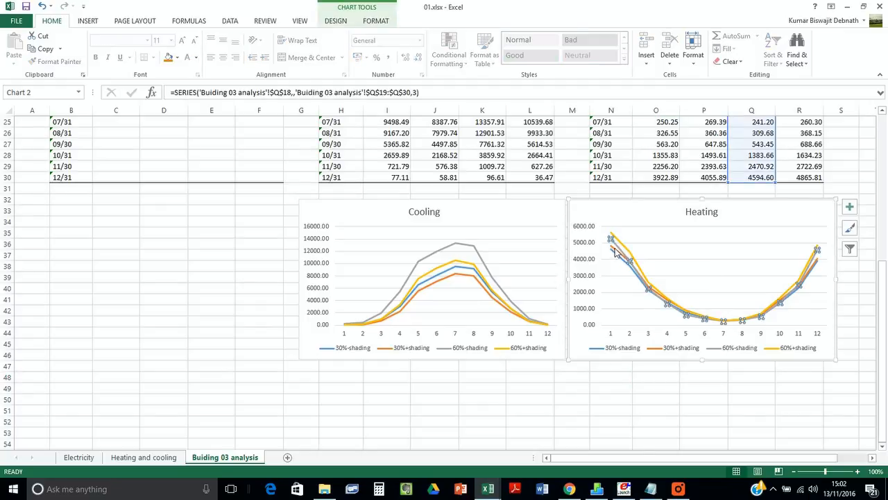
{"action": "left_click", "coordinate": [617, 252]}
{"action": "left_click", "coordinate": [618, 254]}
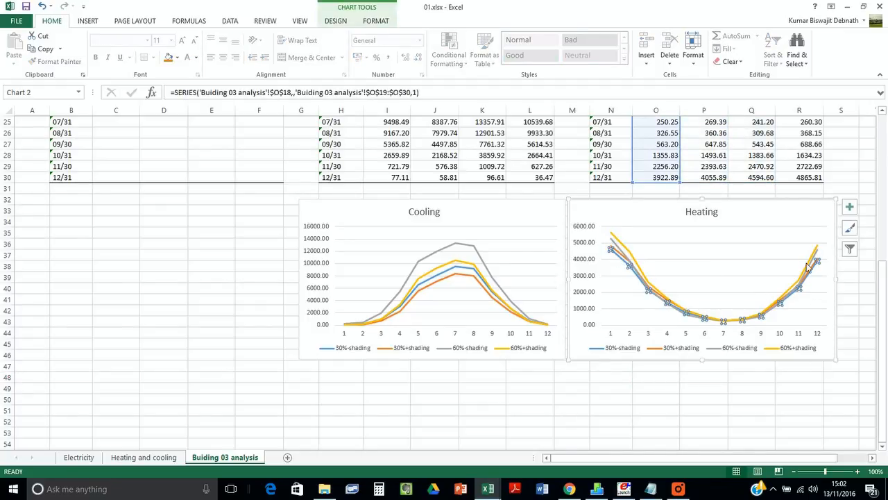
{"action": "left_click", "coordinate": [803, 229]}
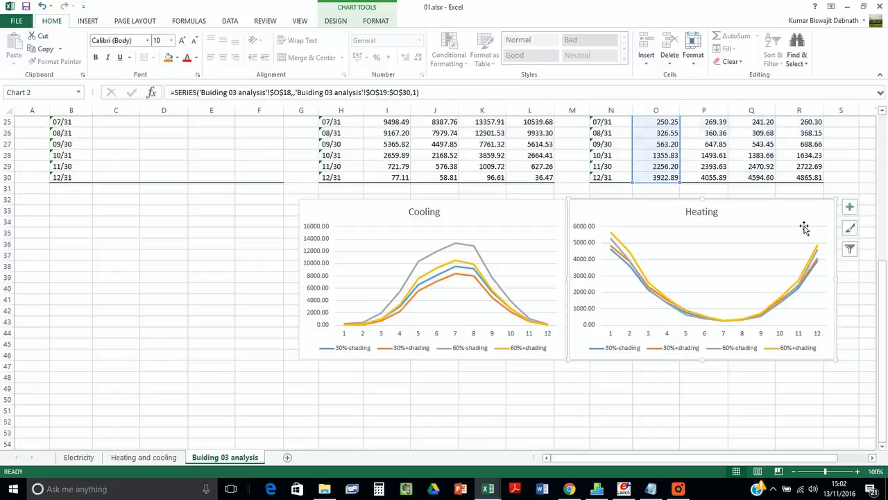
{"action": "left_click", "coordinate": [716, 403]}
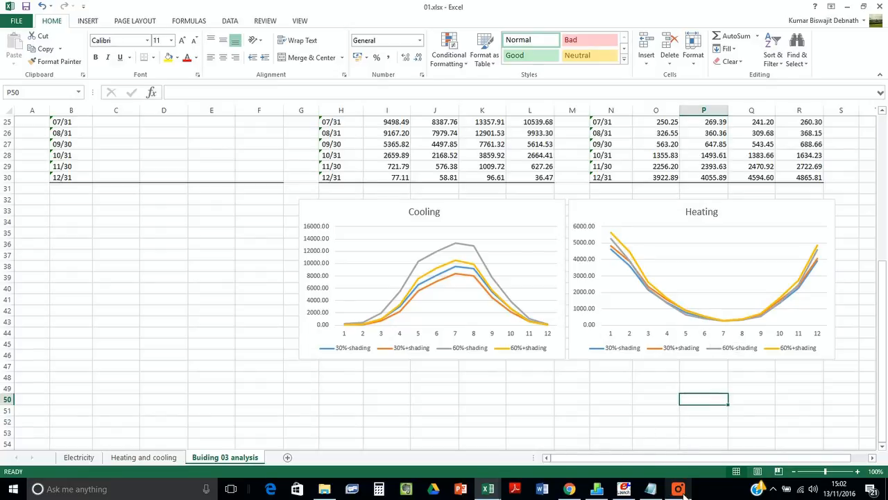
{"action": "mouse_move", "coordinate": [684, 492]}
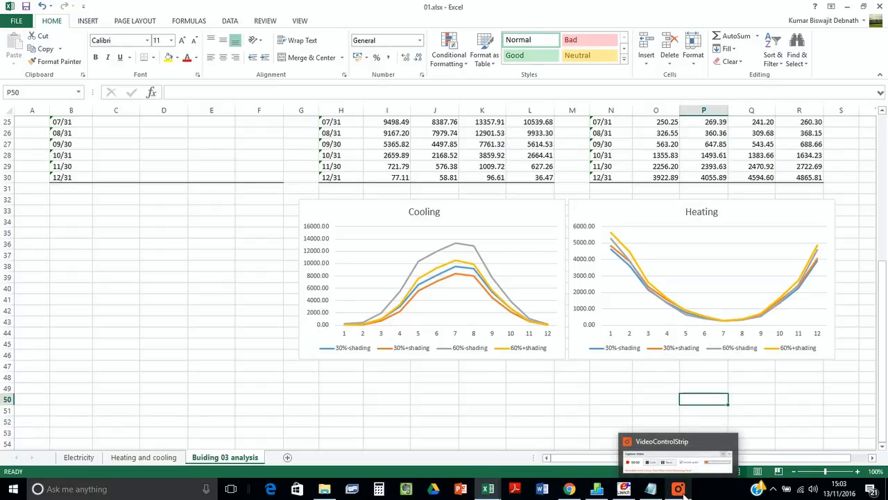
{"action": "left_click", "coordinate": [646, 447]}
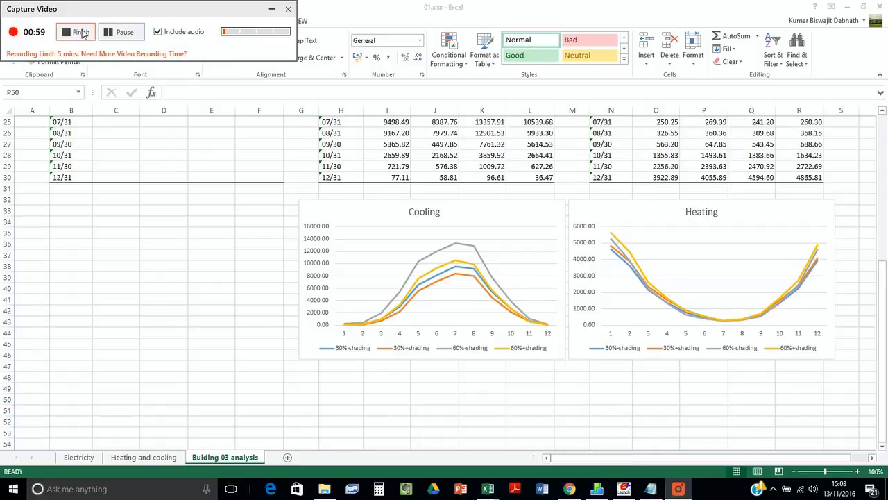
{"action": "left_click", "coordinate": [80, 33]}
{"action": "left_click", "coordinate": [48, 35]}
{"action": "left_click", "coordinate": [271, 10]}
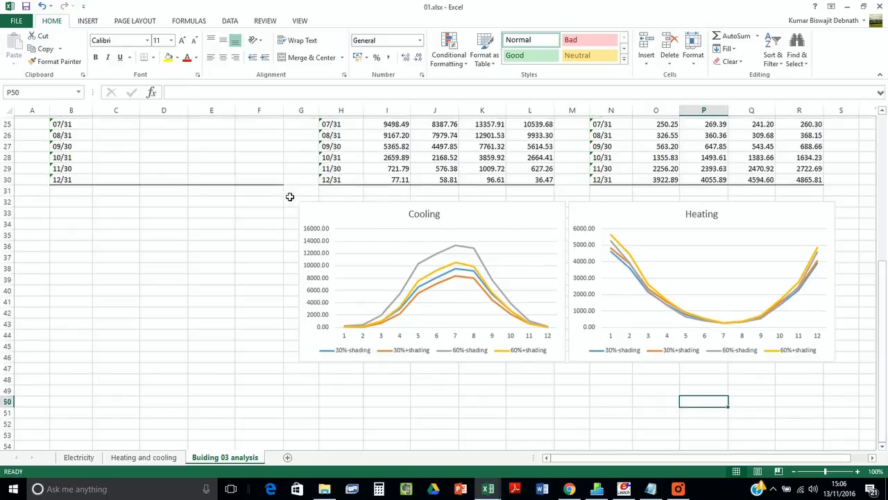
- Enter the label "Open office" in cell B50 below the charts
{"action": "scroll", "coordinate": [284, 198], "scroll_direction": "up", "scroll_amount": 4}
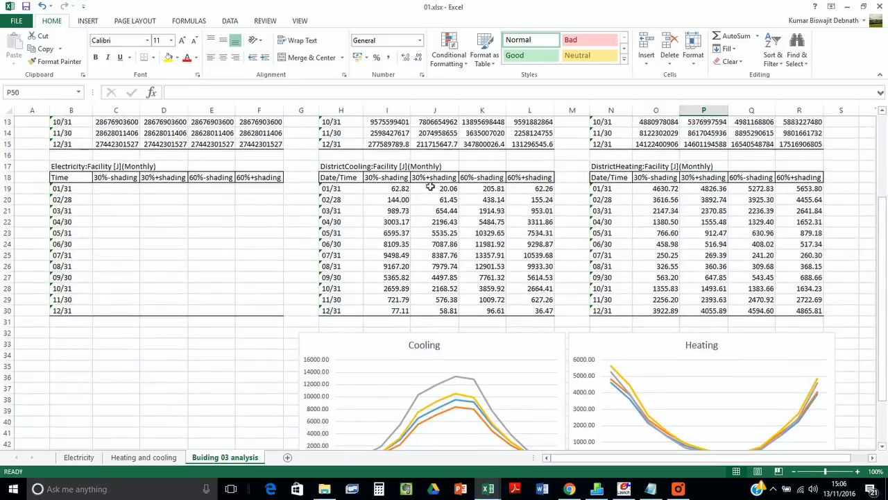
{"action": "scroll", "coordinate": [489, 197], "scroll_direction": "down", "scroll_amount": 3}
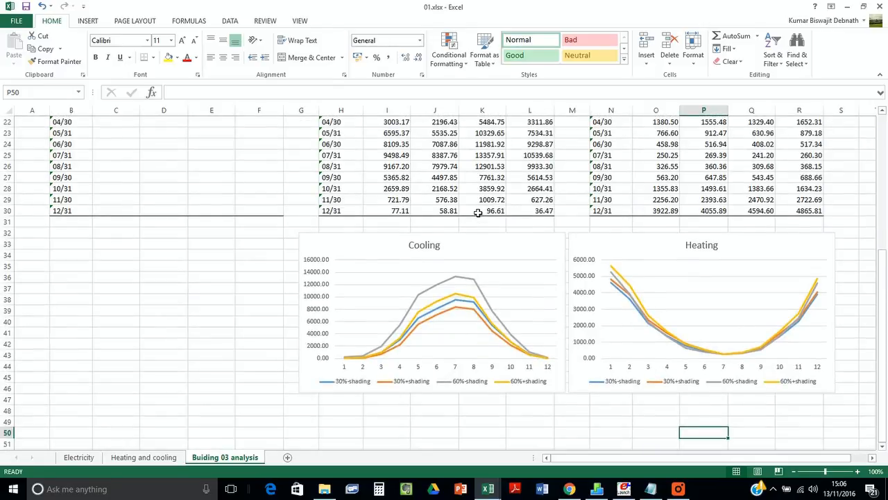
{"action": "scroll", "coordinate": [478, 222], "scroll_direction": "down", "scroll_amount": 2}
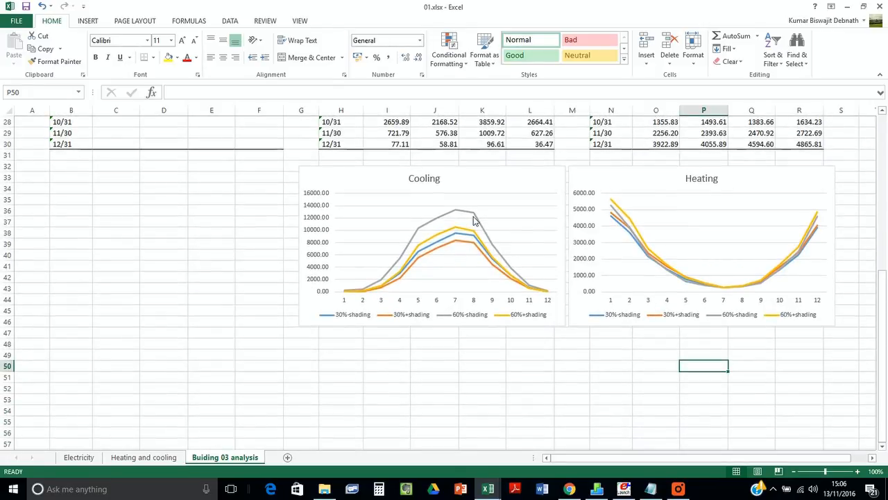
{"action": "scroll", "coordinate": [433, 206], "scroll_direction": "down", "scroll_amount": 1}
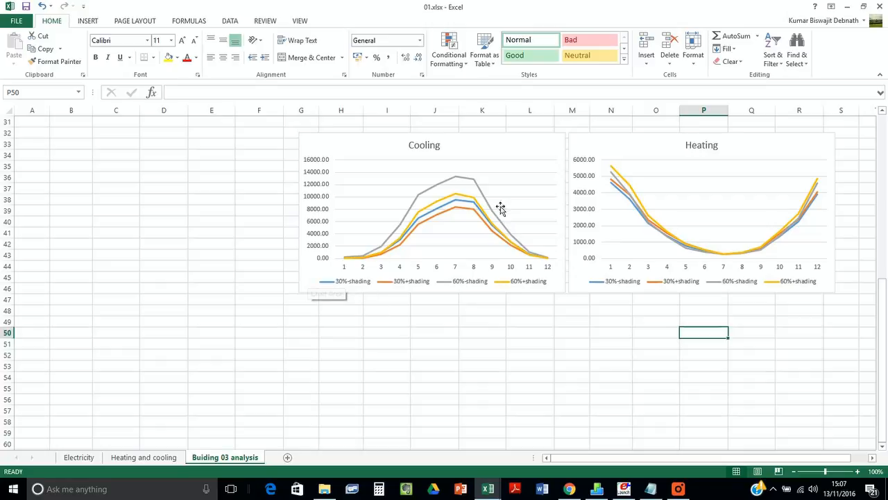
{"action": "left_click", "coordinate": [74, 334]}
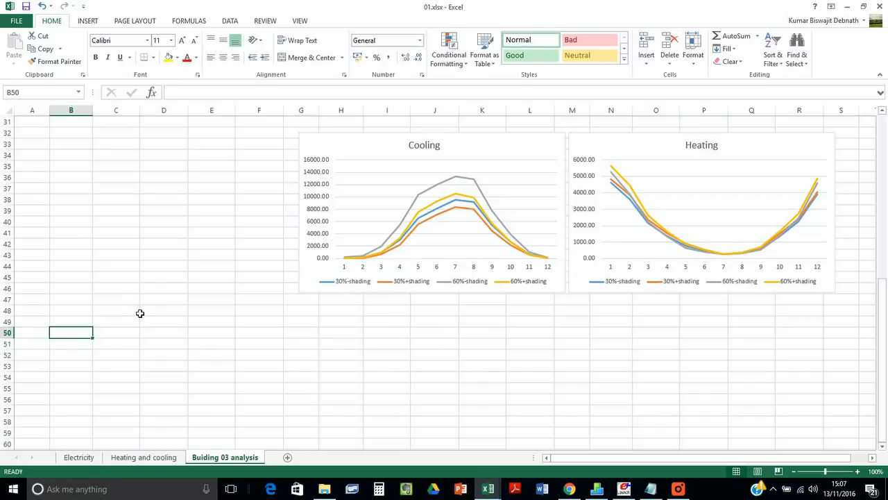
{"action": "type", "text": "Open office"}
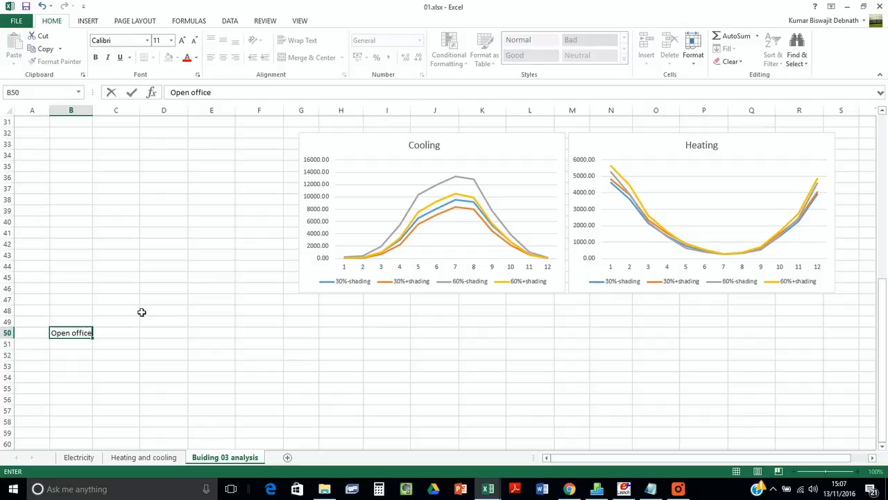
{"action": "key", "text": "Return"}
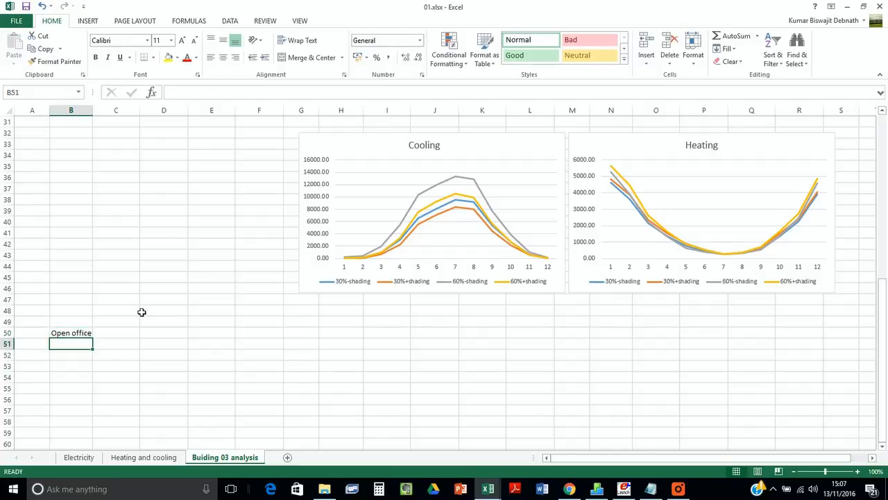
- Copy the four glazing and shading headings from C18:F18 into row 51, starting at cell C51 below the Open office label
{"action": "scroll", "coordinate": [138, 317], "scroll_direction": "up", "scroll_amount": 6}
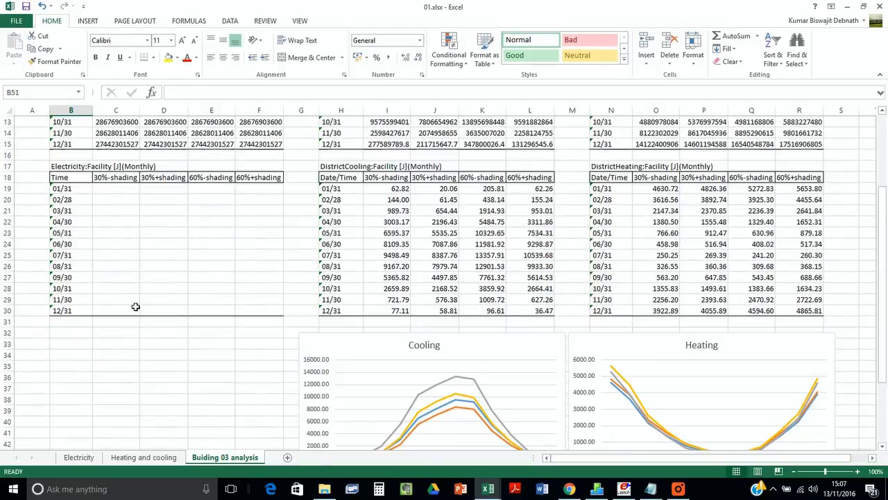
{"action": "left_click_drag", "start_coordinate": [123, 178], "coordinate": [276, 179]}
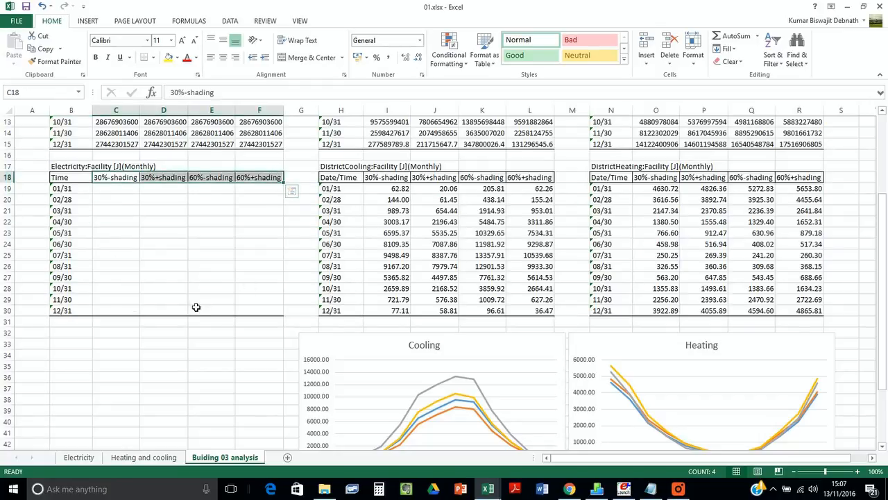
{"action": "key", "text": "ctrl+c"}
{"action": "scroll", "coordinate": [197, 309], "scroll_direction": "down", "scroll_amount": 9}
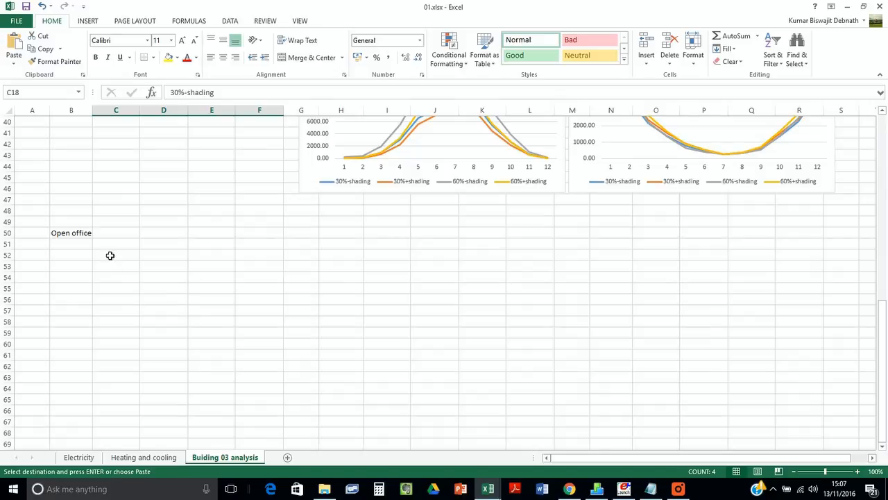
{"action": "left_click", "coordinate": [105, 248]}
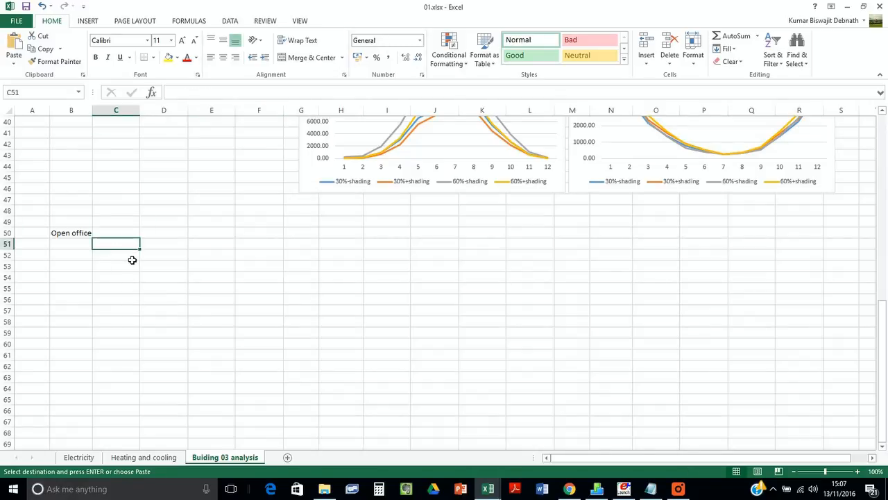
{"action": "key", "text": "ctrl+v"}
- Space out the row 51 headings by moving 30%+shading to E51, 60%-shading to G51 and 60%+shading to I51
{"action": "left_click_drag", "start_coordinate": [145, 249], "coordinate": [253, 246]}
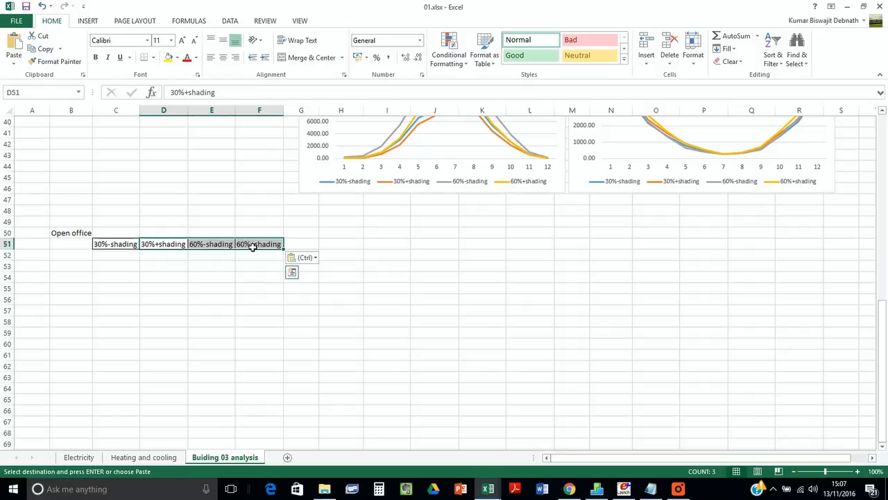
{"action": "key", "text": "ctrl"}
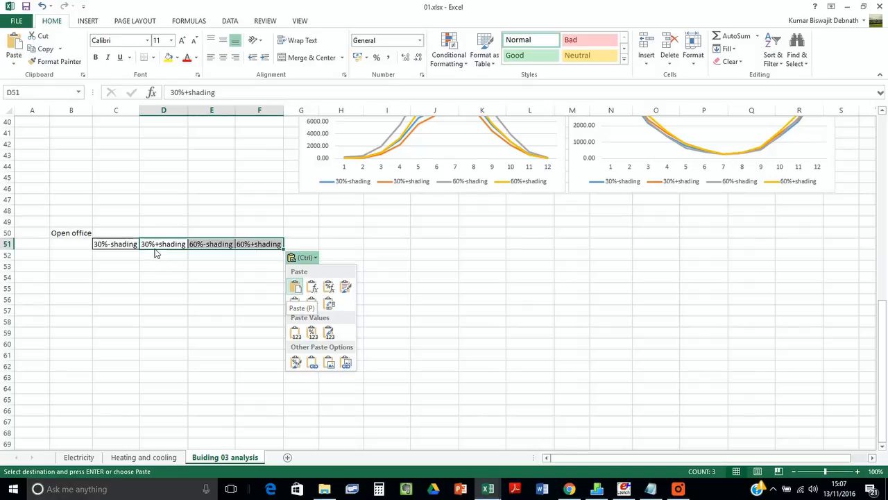
{"action": "key", "text": "ctrl"}
{"action": "left_click_drag", "start_coordinate": [160, 243], "coordinate": [280, 244]}
{"action": "left_click", "coordinate": [215, 247]}
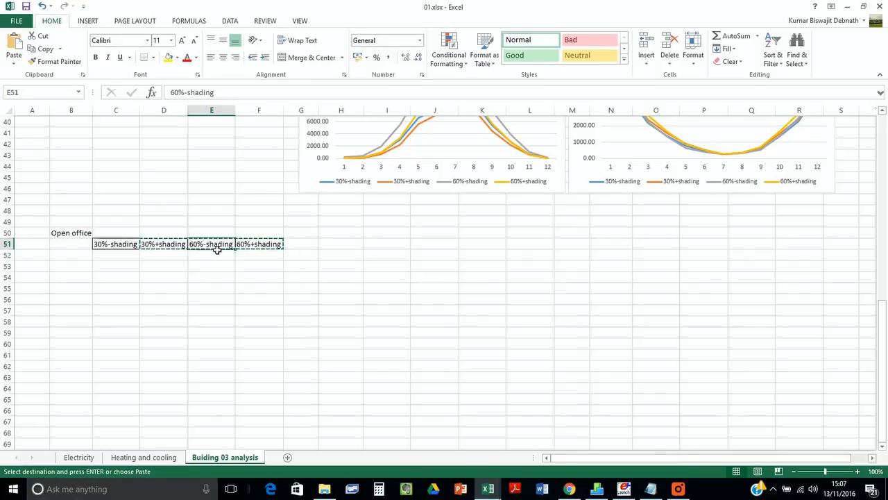
{"action": "key", "text": "ctrl+v"}
{"action": "left_click_drag", "start_coordinate": [258, 244], "coordinate": [318, 245]}
{"action": "key", "text": "ctrl+x"}
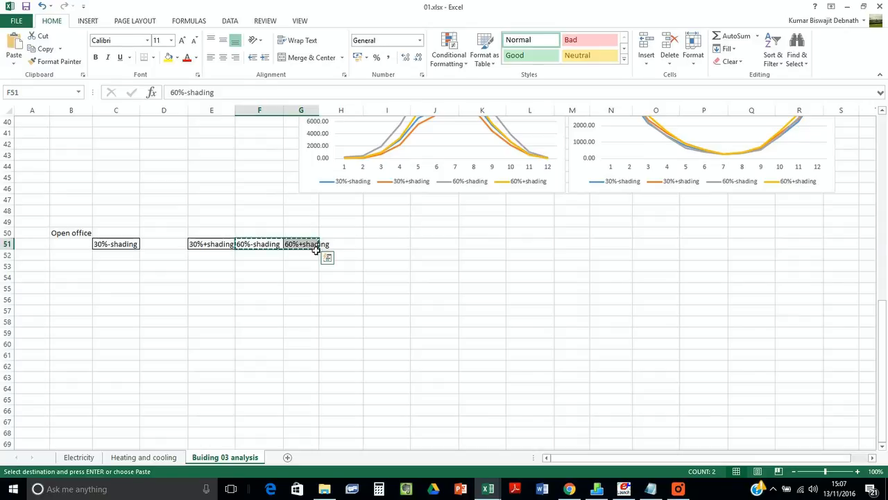
{"action": "left_click", "coordinate": [318, 246]}
{"action": "key", "text": "ctrl+v"}
{"action": "left_click", "coordinate": [371, 257]}
{"action": "left_click", "coordinate": [354, 248]}
{"action": "left_click_drag", "start_coordinate": [359, 256], "coordinate": [392, 248]}
{"action": "left_click", "coordinate": [196, 270]}
- Merge and center each of the four row 51 shading headings across its two columns, from C51:D51 through I51:J51
{"action": "left_click_drag", "start_coordinate": [120, 248], "coordinate": [164, 249]}
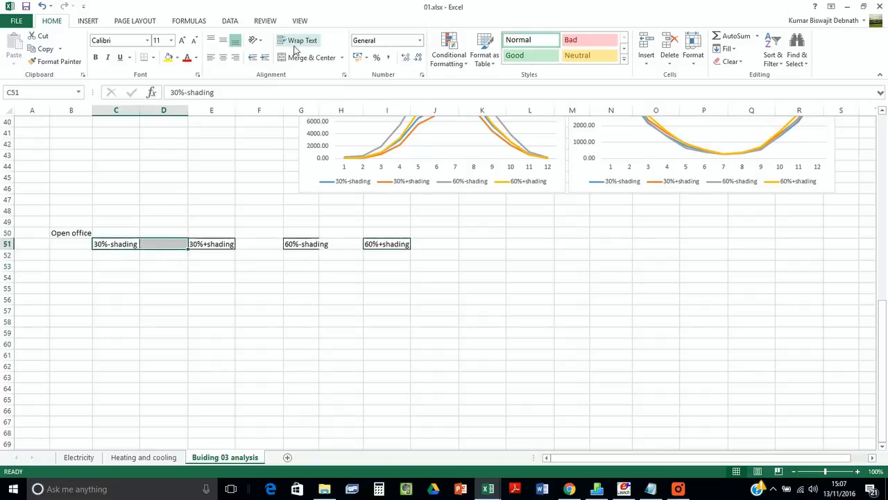
{"action": "left_click", "coordinate": [296, 63]}
{"action": "left_click_drag", "start_coordinate": [214, 246], "coordinate": [260, 250]}
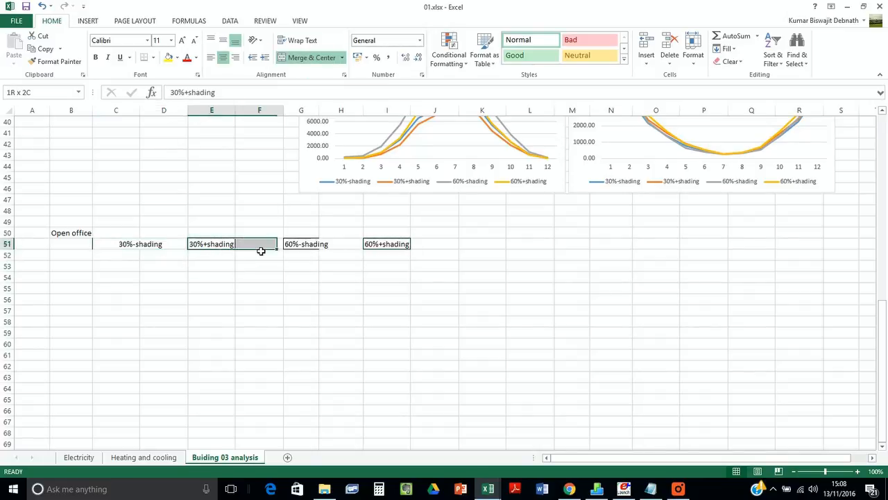
{"action": "left_click", "coordinate": [306, 60]}
{"action": "left_click_drag", "start_coordinate": [320, 250], "coordinate": [336, 247]}
{"action": "left_click", "coordinate": [306, 57]}
{"action": "left_click_drag", "start_coordinate": [401, 249], "coordinate": [416, 248]}
{"action": "left_click", "coordinate": [306, 57]}
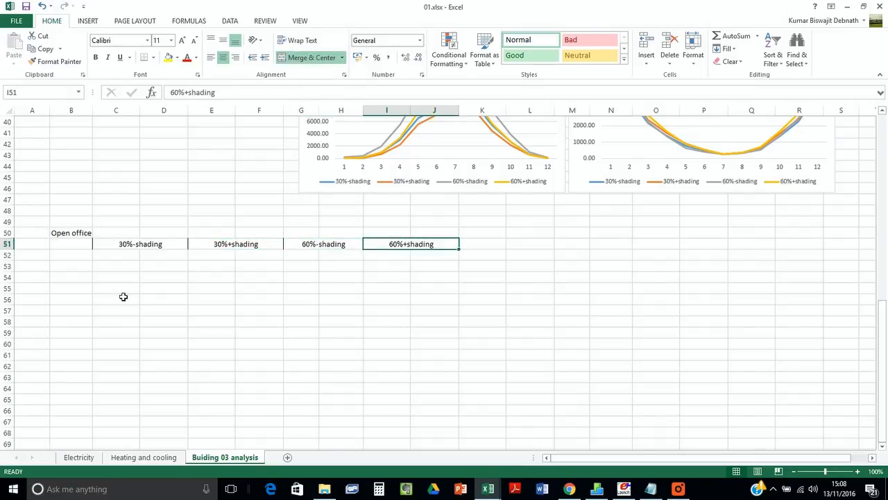
- Copy the Date/Time heading from cell H18 into cell B51
{"action": "left_click", "coordinate": [76, 244]}
{"action": "scroll", "coordinate": [80, 257], "scroll_direction": "up", "scroll_amount": 13}
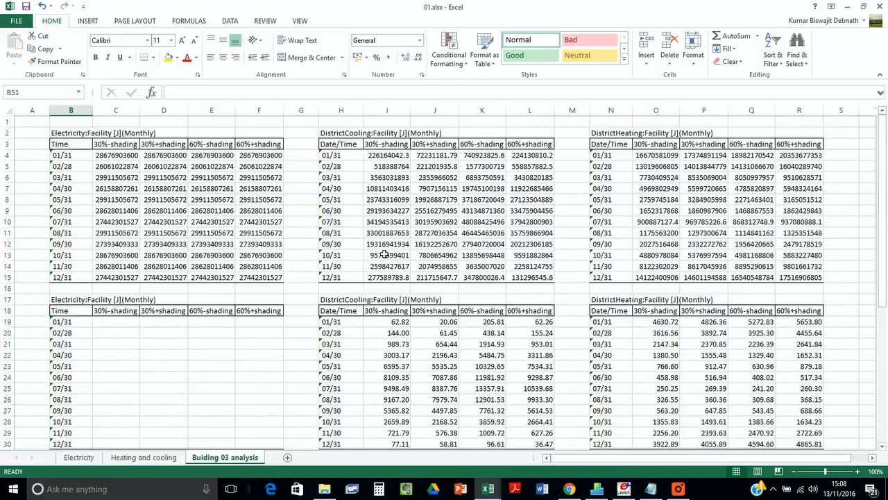
{"action": "left_click", "coordinate": [356, 313]}
{"action": "key", "text": "ctrl+c"}
{"action": "scroll", "coordinate": [384, 303], "scroll_direction": "down", "scroll_amount": 10}
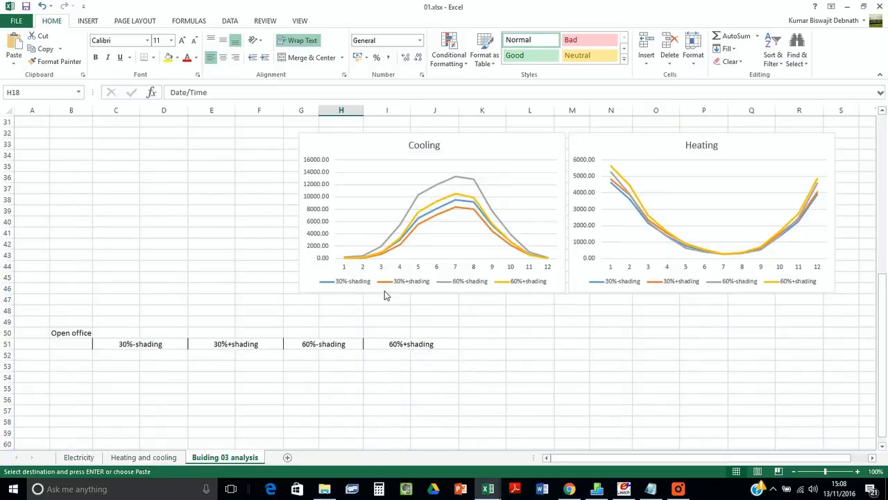
{"action": "left_click", "coordinate": [80, 345]}
{"action": "key", "text": "ctrl+v"}
- Apply all borders to the heading row B51:J51 and to the empty row B52:J52 beneath it
{"action": "mouse_move", "coordinate": [74, 342]}
{"action": "left_mouse_down"}
{"action": "mouse_move", "coordinate": [309, 359]}
{"action": "mouse_move", "coordinate": [444, 345]}
{"action": "left_mouse_up"}
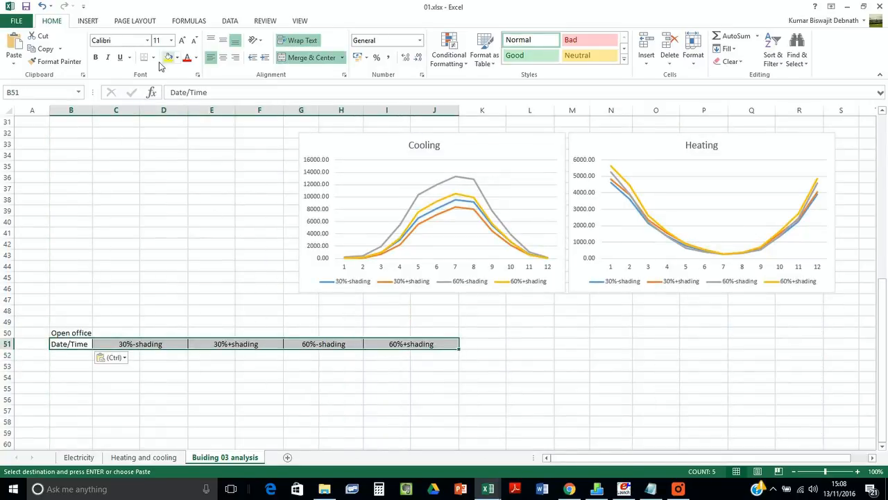
{"action": "left_click", "coordinate": [153, 57]}
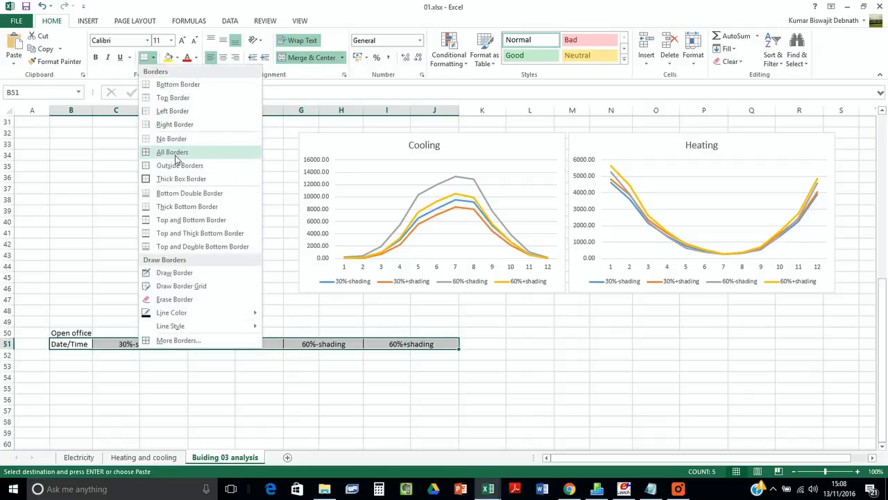
{"action": "left_click", "coordinate": [171, 153]}
{"action": "left_click", "coordinate": [90, 357]}
{"action": "scroll", "coordinate": [111, 347], "scroll_direction": "down", "scroll_amount": 3}
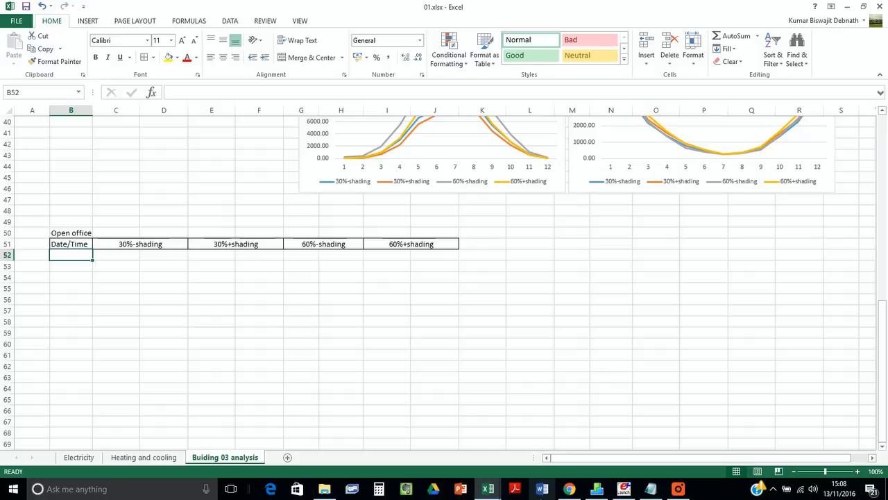
{"action": "left_click_drag", "start_coordinate": [88, 257], "coordinate": [432, 257]}
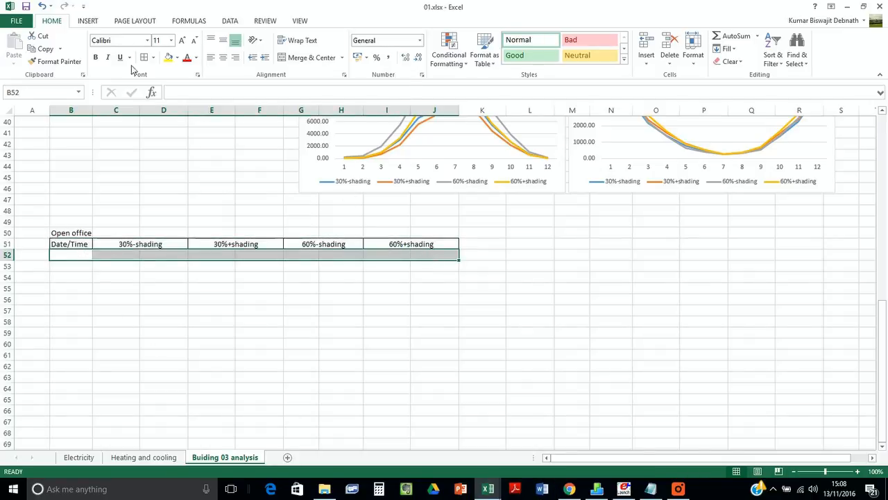
{"action": "left_click", "coordinate": [169, 279]}
{"action": "left_click", "coordinate": [73, 269]}
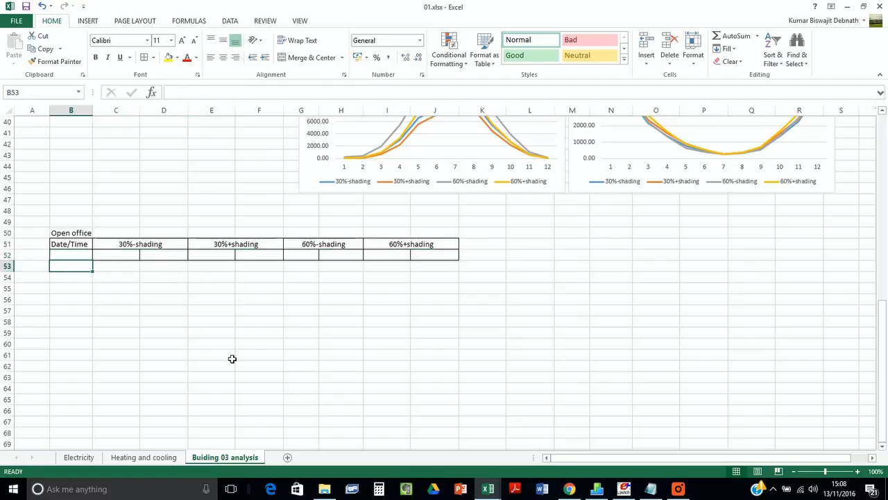
- Switch to Building 03_30_shading.csv and clear the filter on the monthly Electricity:Facility column
{"action": "left_click", "coordinate": [128, 260]}
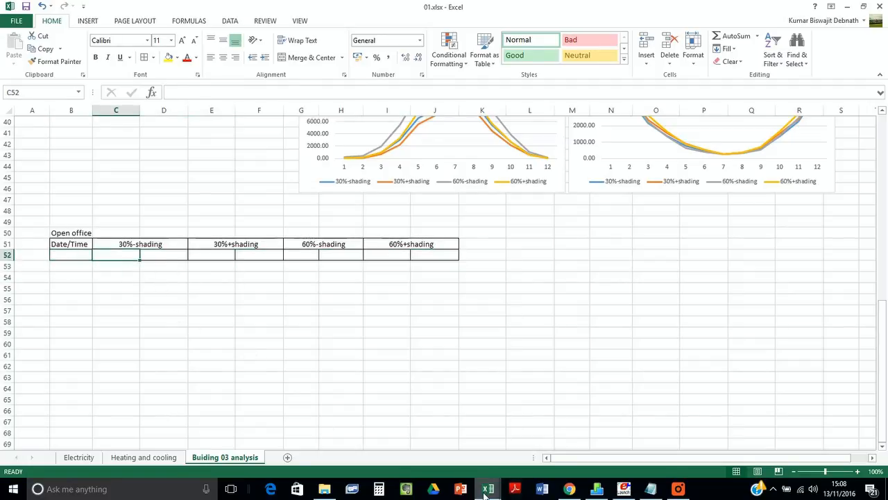
{"action": "mouse_move", "coordinate": [487, 490]}
{"action": "left_click", "coordinate": [438, 448]}
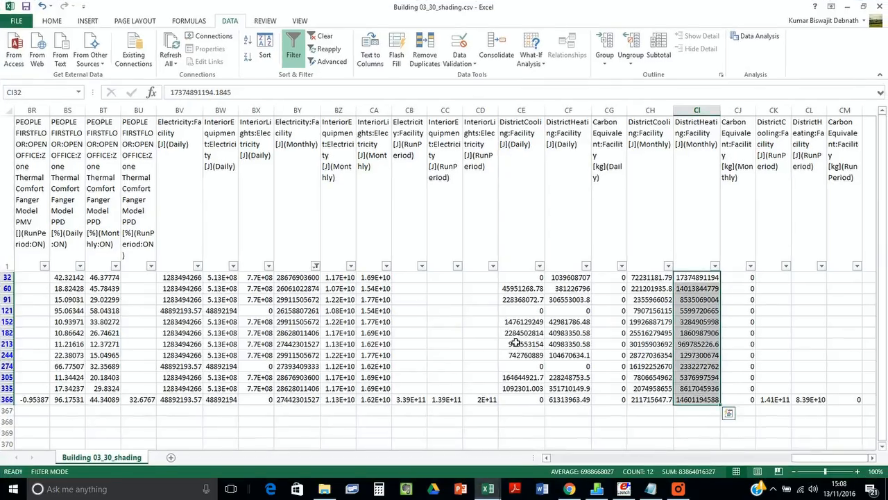
{"action": "left_click", "coordinate": [315, 266]}
{"action": "left_click", "coordinate": [251, 246]}
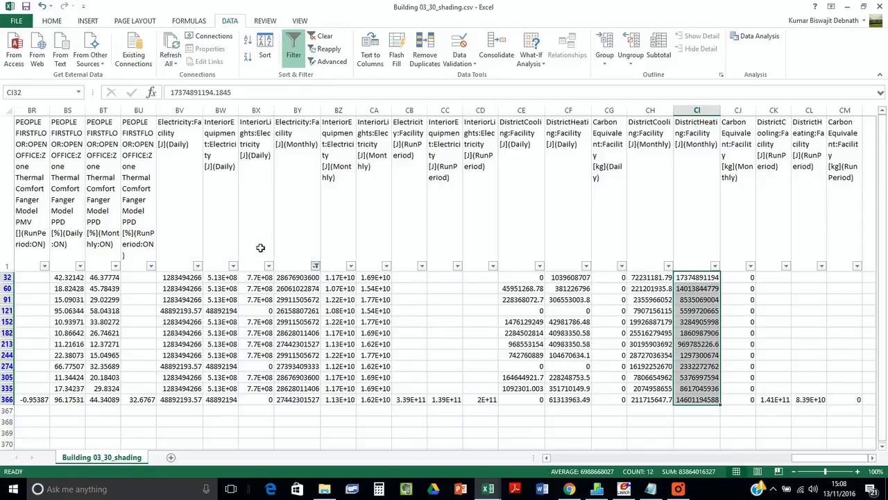
- Find the ground-floor open-office daily PMV and PPD columns, AL and AO, and autofit their widths
{"action": "left_click_drag", "start_coordinate": [820, 457], "coordinate": [635, 450]}
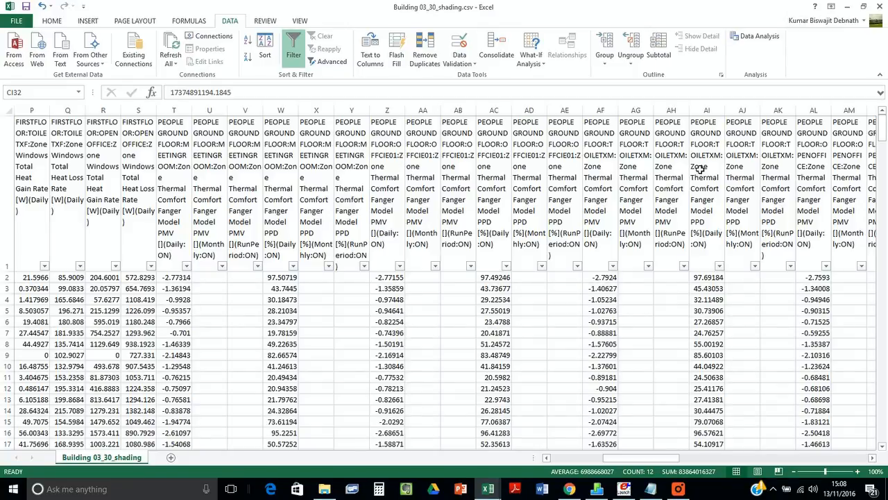
{"action": "left_click", "coordinate": [812, 171]}
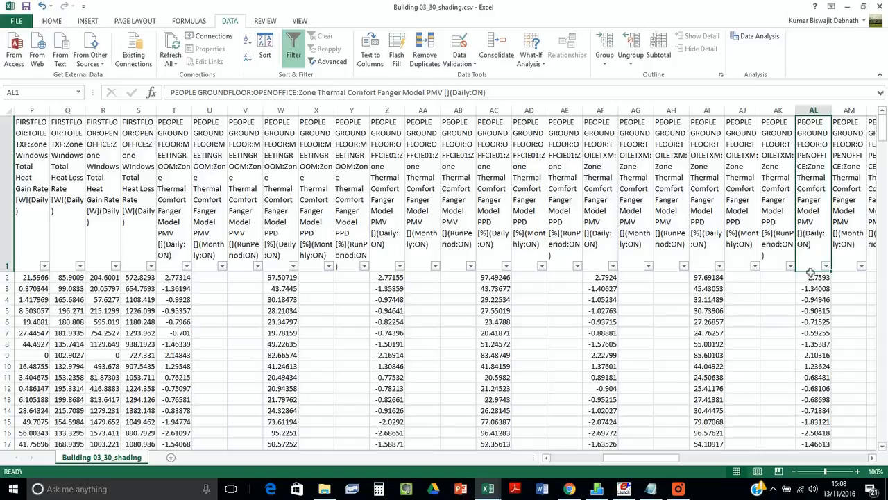
{"action": "left_click_drag", "start_coordinate": [679, 459], "coordinate": [697, 459]}
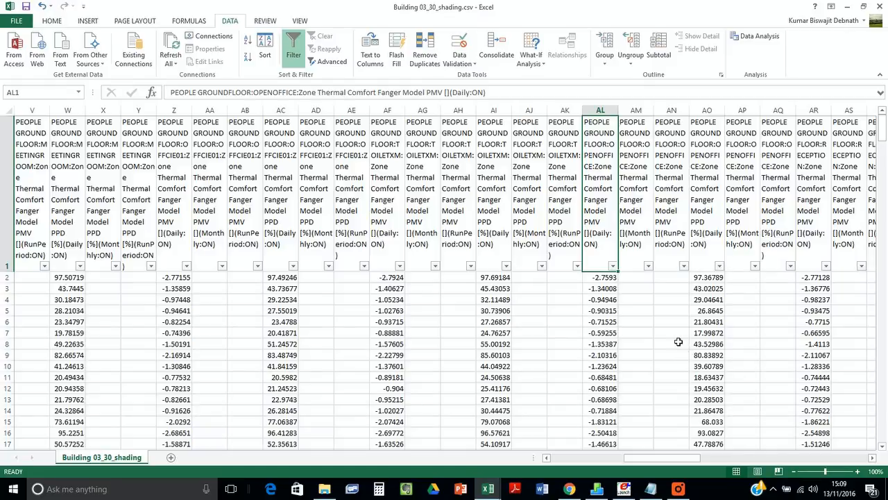
{"action": "double_click", "coordinate": [619, 111]}
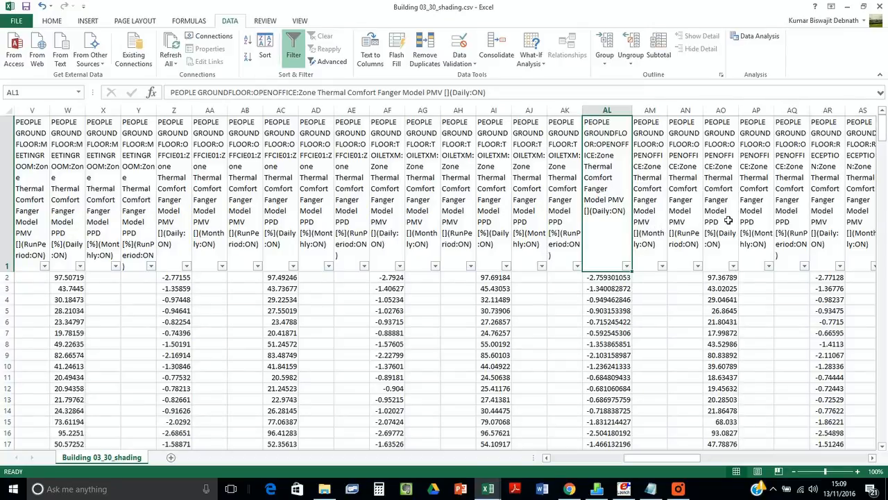
{"action": "scroll", "coordinate": [729, 220], "scroll_direction": "down", "scroll_amount": 7}
{"action": "scroll", "coordinate": [729, 226], "scroll_direction": "up", "scroll_amount": 7}
{"action": "scroll", "coordinate": [729, 229], "scroll_direction": "down", "scroll_amount": 5}
{"action": "scroll", "coordinate": [729, 231], "scroll_direction": "up", "scroll_amount": 5}
{"action": "double_click", "coordinate": [743, 115]}
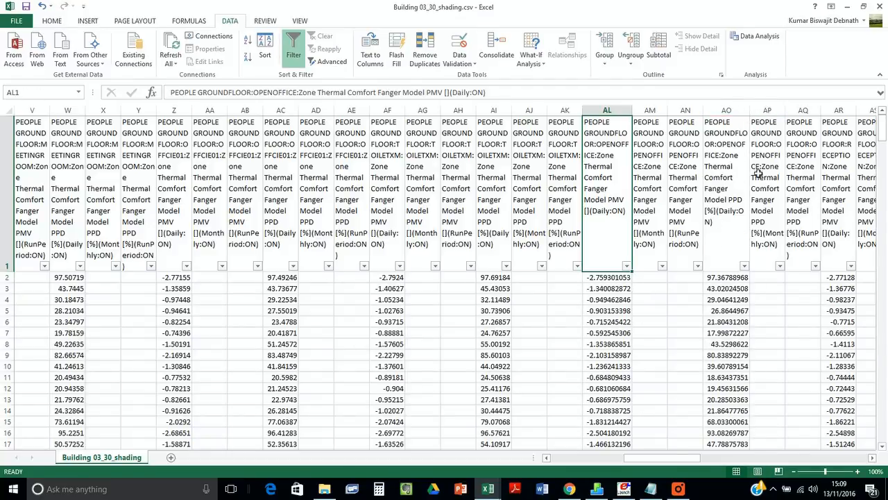
- Copy the daily open-office PMV values AL2:AL366 into 01.xlsx, starting at cell E53 under 30%+shading
{"action": "left_click_drag", "start_coordinate": [618, 278], "coordinate": [614, 436]}
{"action": "key", "text": "ctrl+c"}
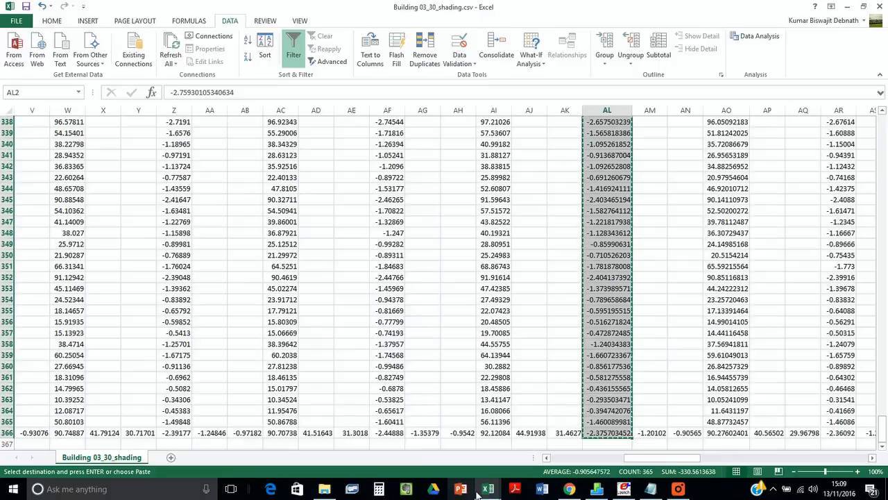
{"action": "mouse_move", "coordinate": [488, 489]}
{"action": "mouse_move", "coordinate": [342, 452]}
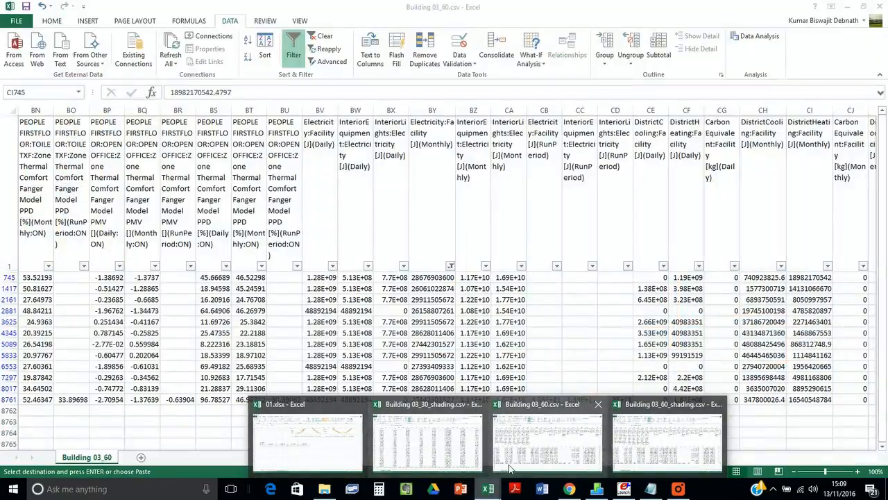
{"action": "mouse_move", "coordinate": [454, 463]}
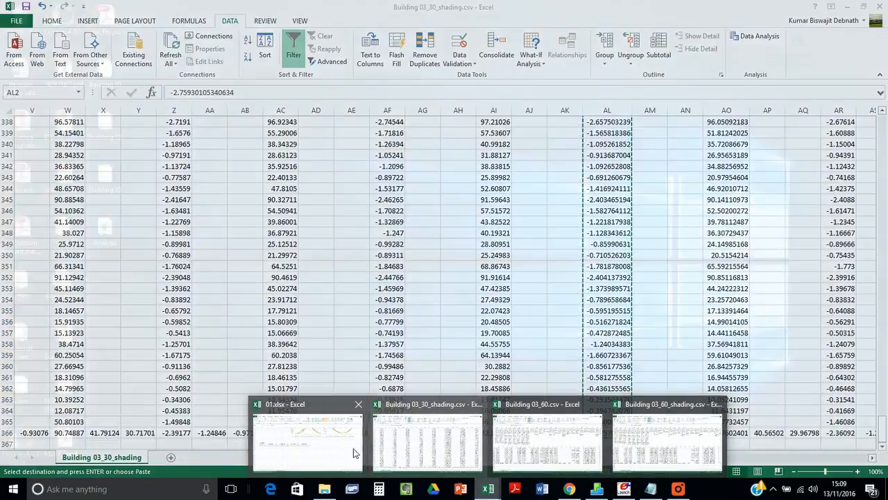
{"action": "left_click", "coordinate": [350, 451]}
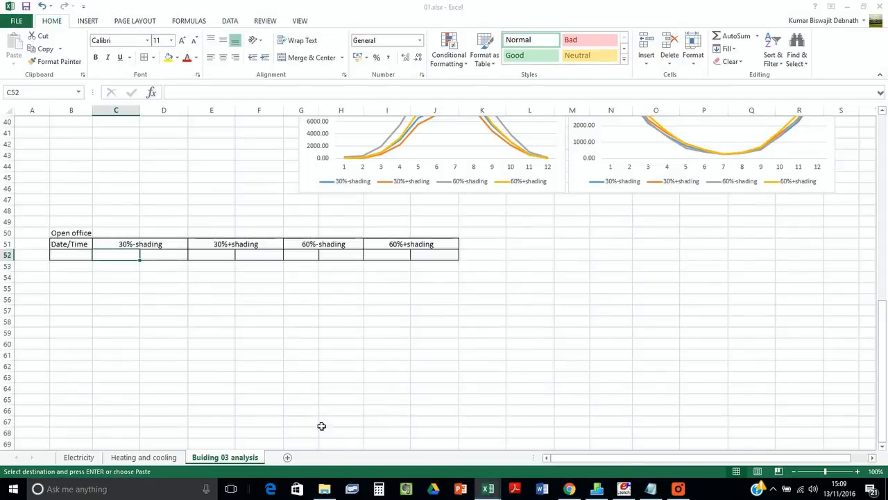
{"action": "left_click", "coordinate": [220, 272]}
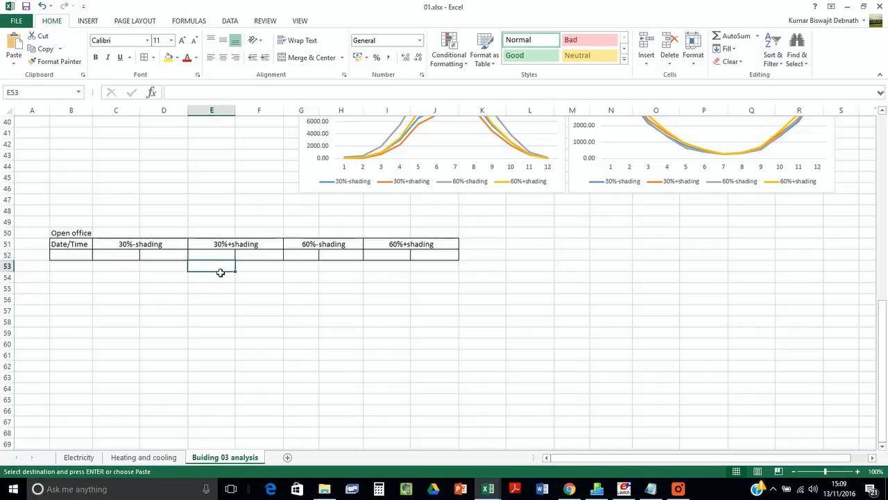
{"action": "key", "text": "ctrl+v"}
- Copy the open-office daily PMV heading text from AL1 of Building 03_30_shading.csv into cell E52 of 01.xlsx
{"action": "left_click", "coordinate": [224, 258]}
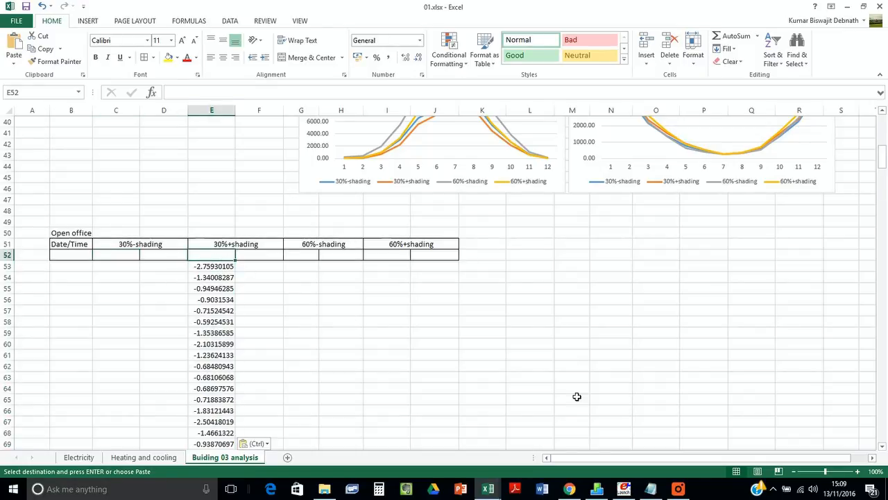
{"action": "left_click", "coordinate": [490, 489]}
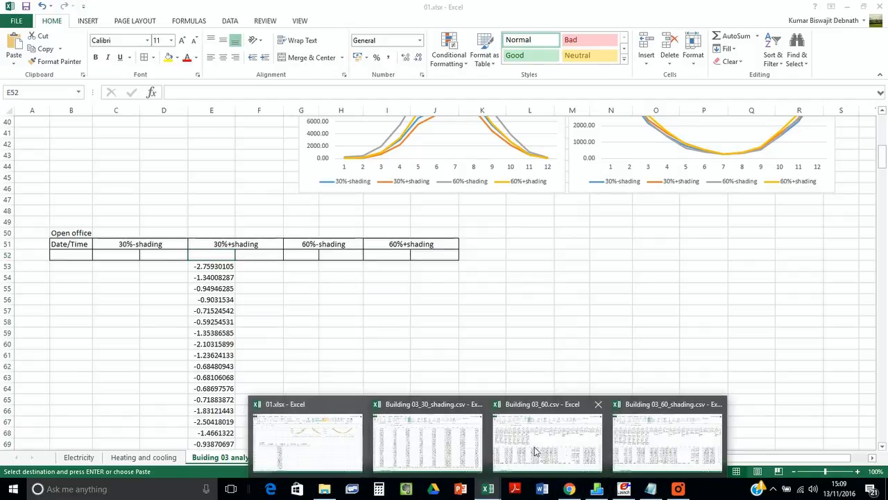
{"action": "left_click", "coordinate": [536, 451]}
{"action": "scroll", "coordinate": [624, 231], "scroll_direction": "up", "scroll_amount": 3}
{"action": "scroll", "coordinate": [624, 231], "scroll_direction": "up", "scroll_amount": 20}
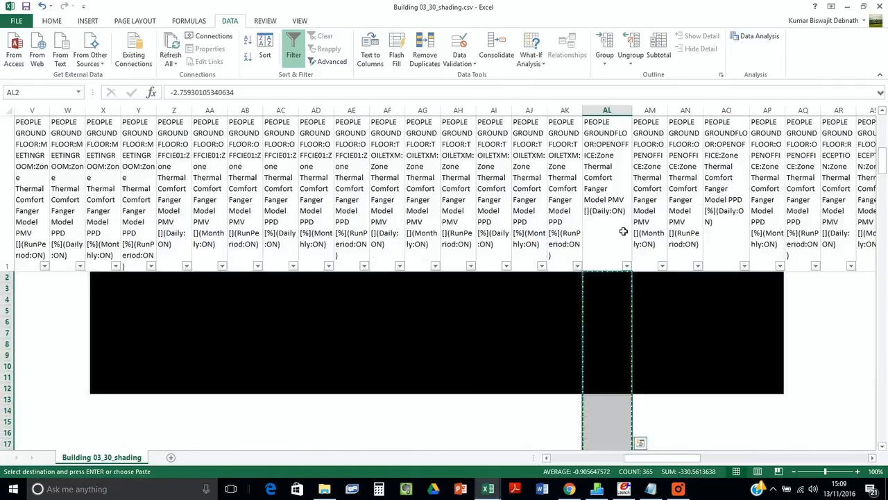
{"action": "left_click", "coordinate": [611, 225]}
{"action": "left_click_drag", "start_coordinate": [486, 93], "coordinate": [175, 92]}
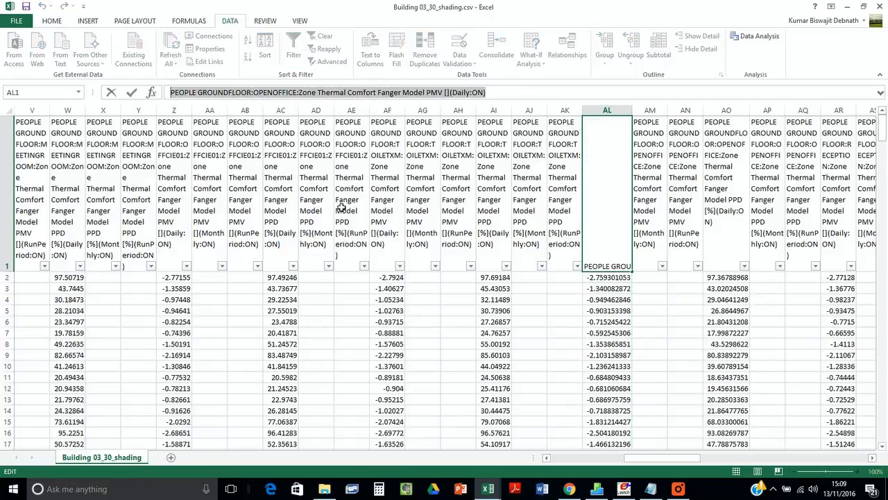
{"action": "key", "text": "ctrl+c"}
{"action": "left_click", "coordinate": [847, 6]}
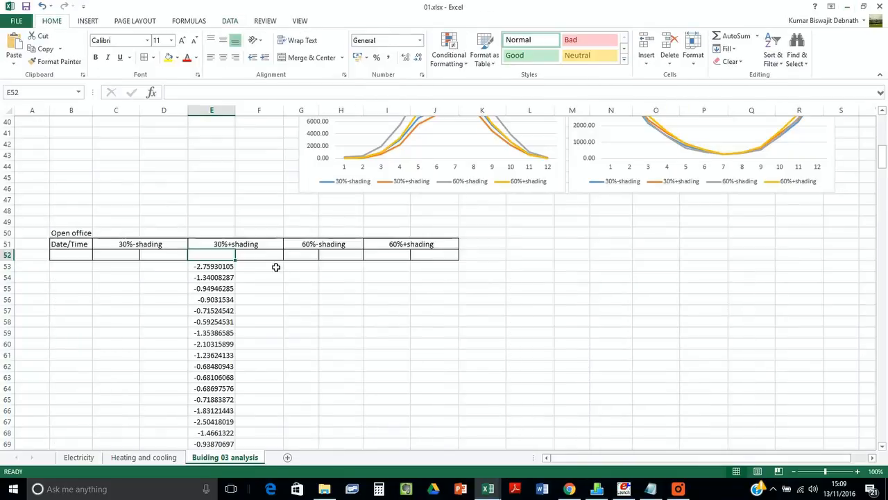
{"action": "key", "text": "ctrl+v"}
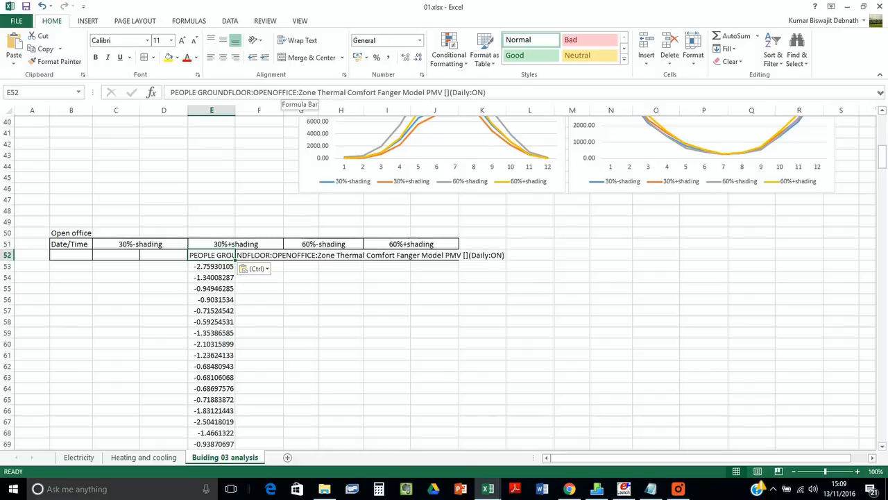
- Shorten the heading in E52 under 30%+shading to PMV
{"action": "left_click_drag", "start_coordinate": [170, 93], "coordinate": [375, 93]}
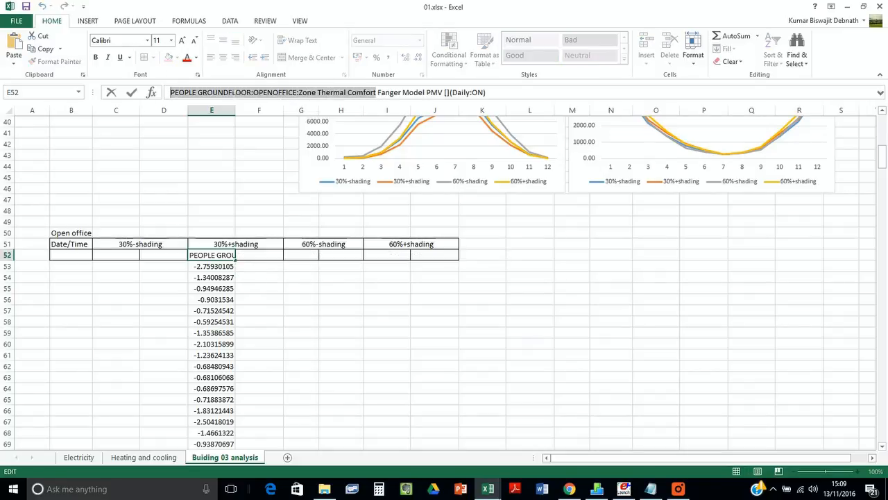
{"action": "key", "text": "BackSpace"}
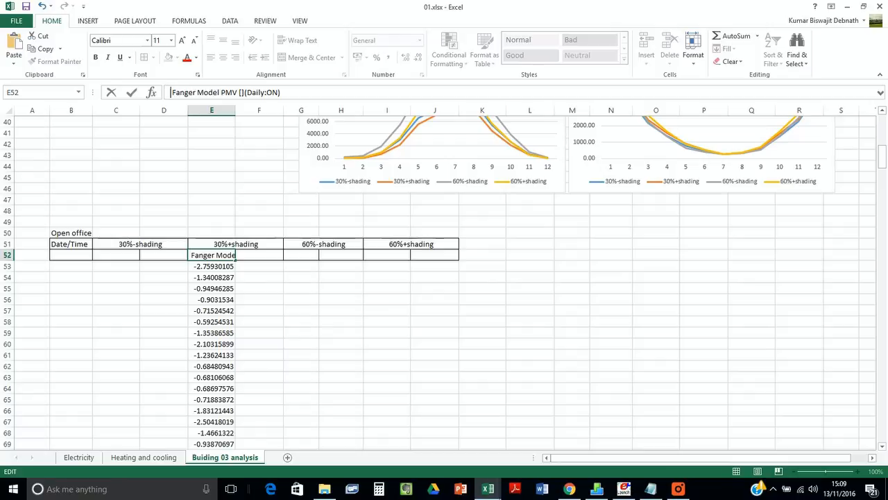
{"action": "left_click_drag", "start_coordinate": [281, 93], "coordinate": [233, 93]}
{"action": "key", "text": "BackSpace"}
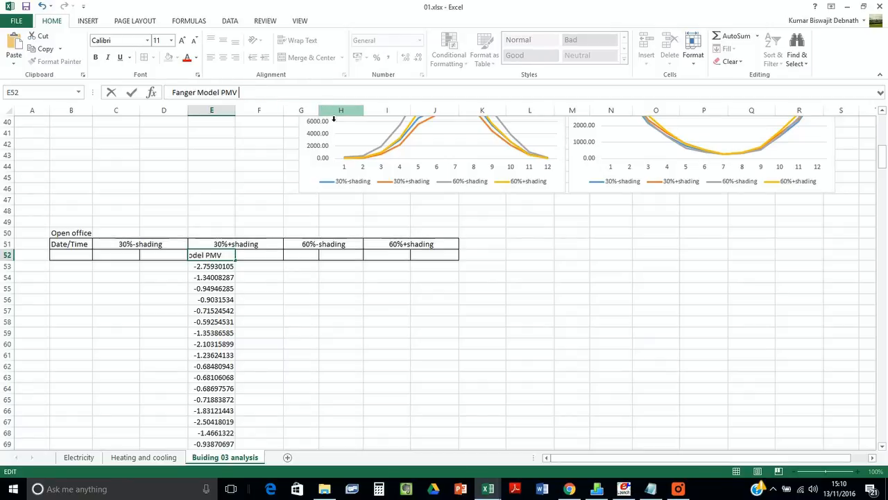
{"action": "key", "text": "Return"}
{"action": "left_click", "coordinate": [229, 254]}
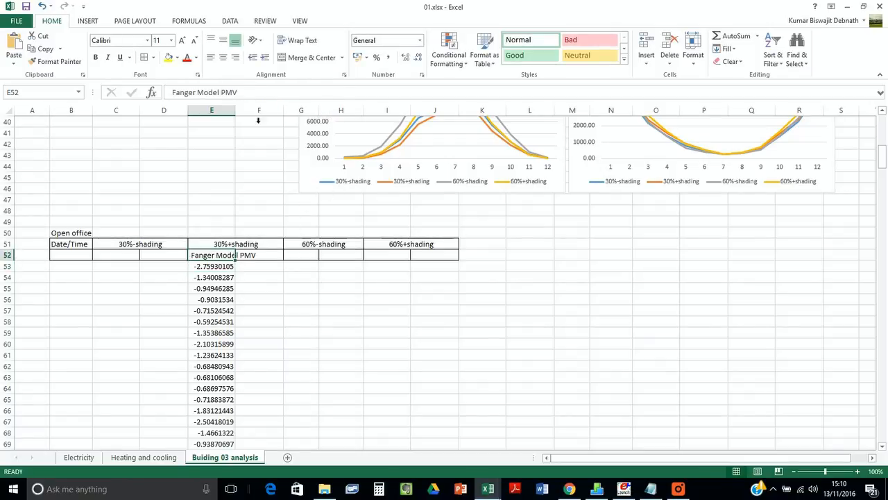
{"action": "left_click_drag", "start_coordinate": [171, 92], "coordinate": [221, 92]}
{"action": "key", "text": "BackSpace"}
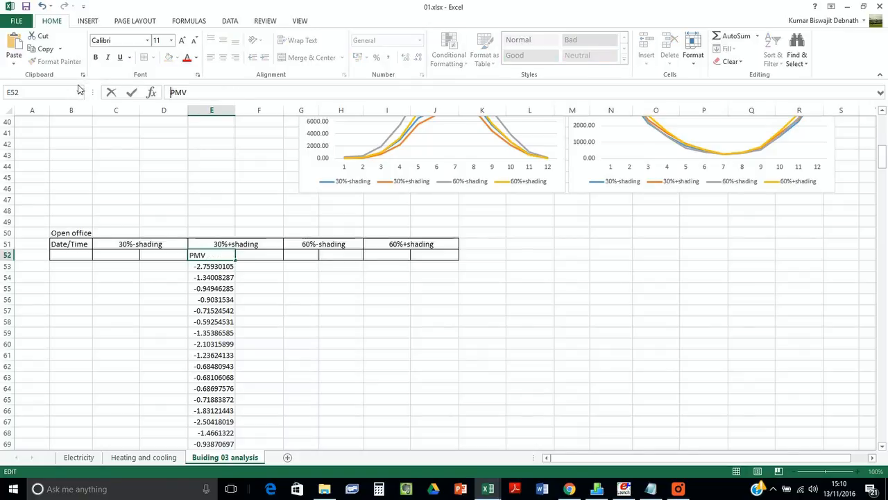
{"action": "left_click", "coordinate": [242, 276]}
- Enter the heading PPD in cell F52 beside PMV
{"action": "left_click", "coordinate": [252, 257]}
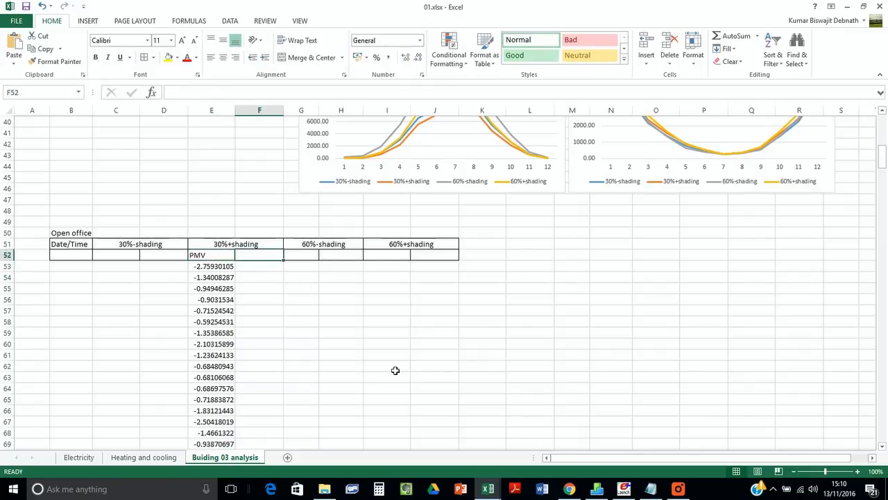
{"action": "type", "text": "PPD"}
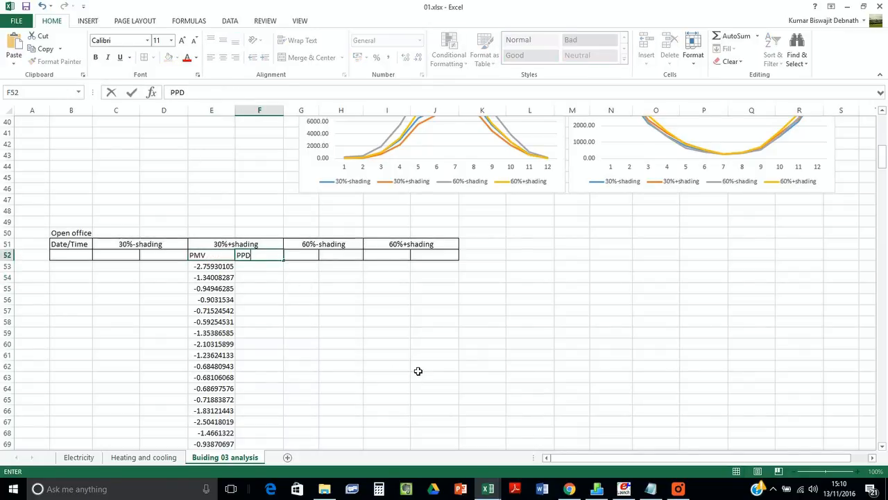
{"action": "key", "text": "Return"}
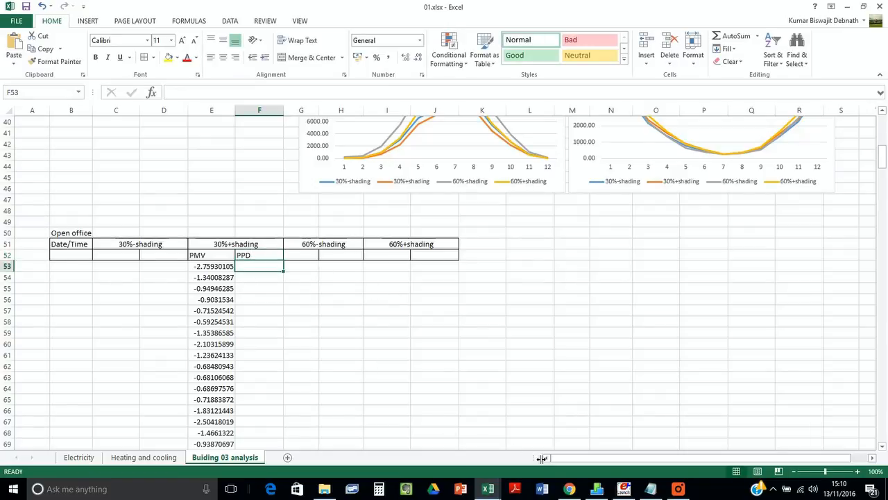
- Switch to Building 03_30_shading.csv and locate the ground-floor open-office daily PPD column, AO
{"action": "mouse_move", "coordinate": [488, 488]}
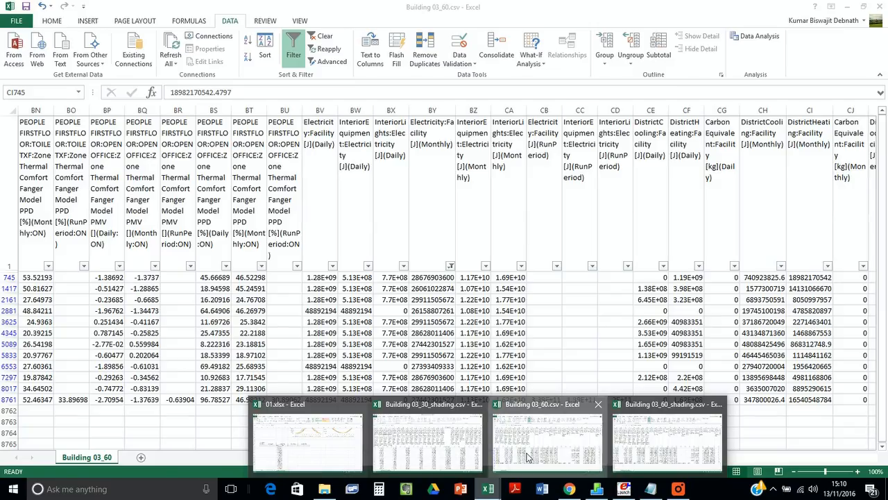
{"action": "left_click", "coordinate": [541, 434]}
{"action": "mouse_move", "coordinate": [488, 489]}
{"action": "left_click", "coordinate": [442, 447]}
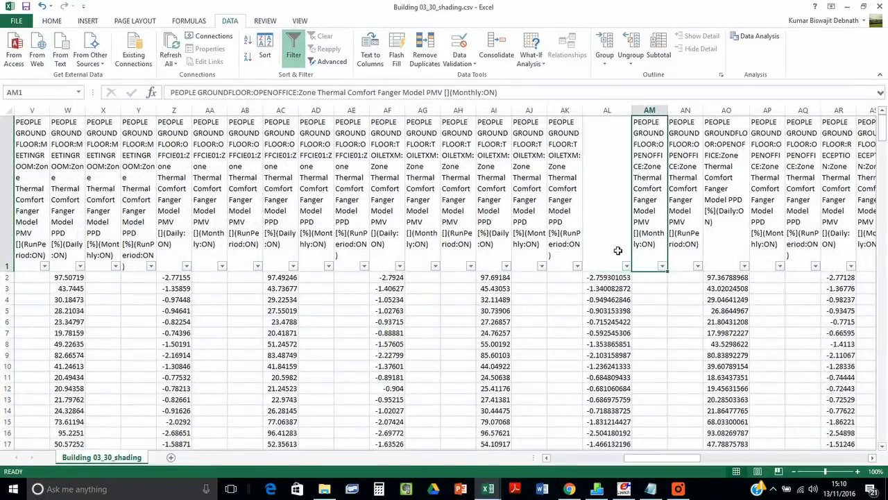
{"action": "left_click", "coordinate": [478, 165]}
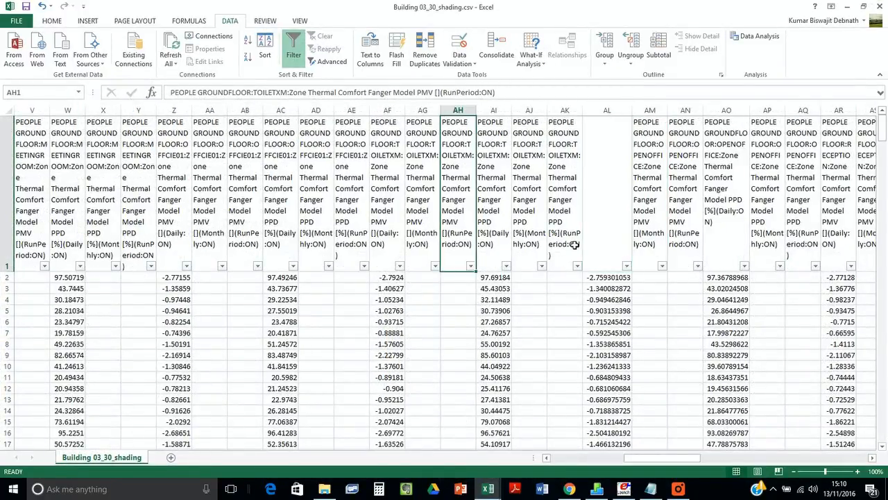
{"action": "left_click", "coordinate": [617, 290]}
{"action": "scroll", "coordinate": [618, 295], "scroll_direction": "down", "scroll_amount": 1}
{"action": "scroll", "coordinate": [621, 301], "scroll_direction": "up", "scroll_amount": 1}
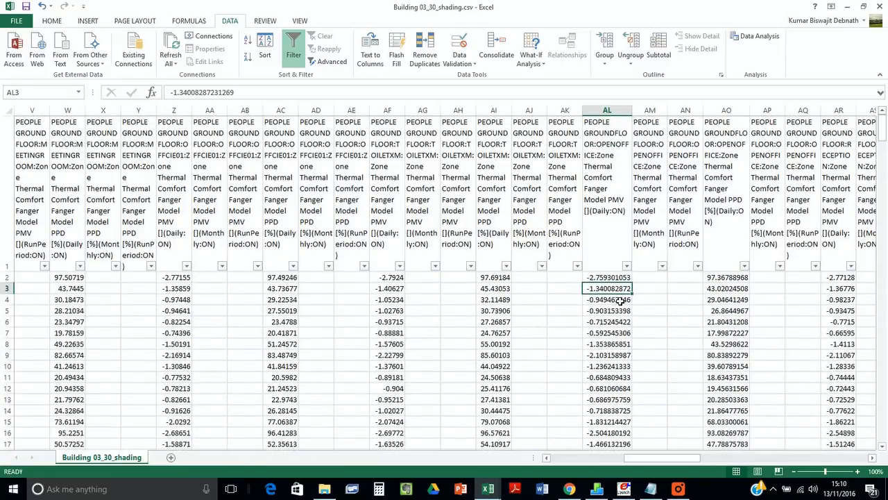
{"action": "left_click", "coordinate": [718, 240]}
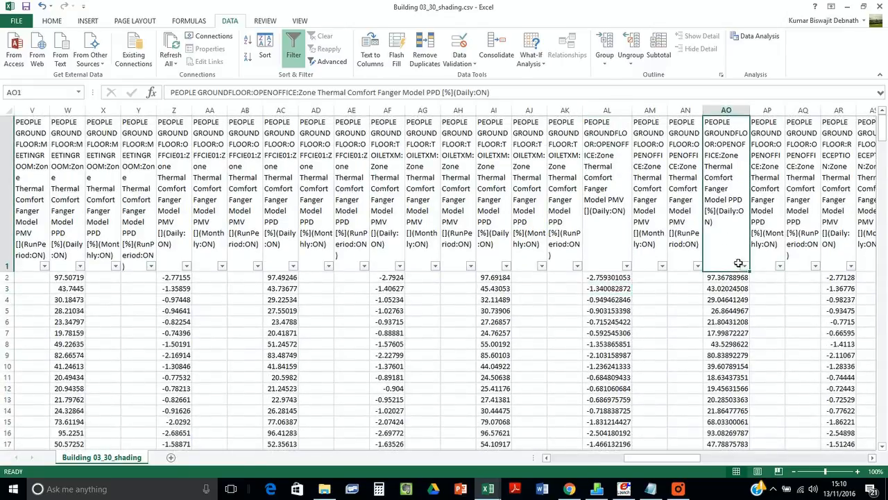
- Copy the daily open-office PPD values AO2:AO366 into 01.xlsx, starting at cell F53 under 30%+shading
{"action": "left_click", "coordinate": [738, 278]}
{"action": "scroll", "coordinate": [734, 306], "scroll_direction": "down", "scroll_amount": 20}
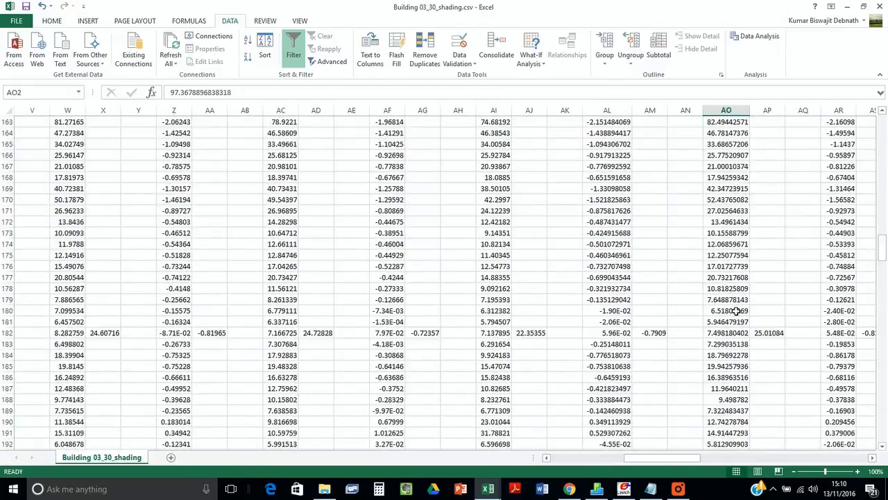
{"action": "scroll", "coordinate": [735, 313], "scroll_direction": "up", "scroll_amount": 20}
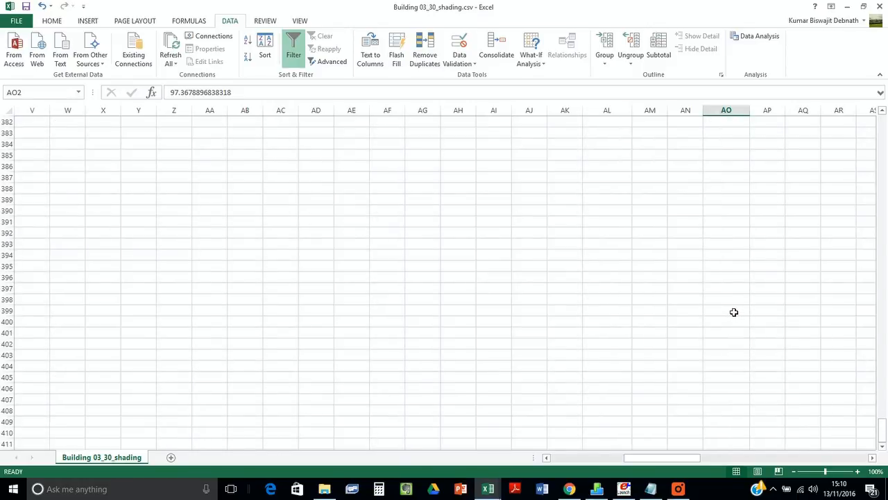
{"action": "scroll", "coordinate": [733, 310], "scroll_direction": "down", "scroll_amount": 11}
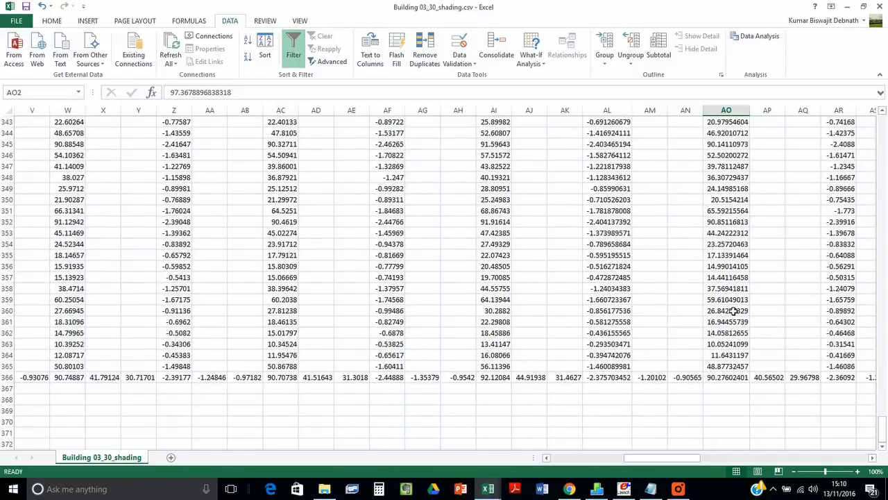
{"action": "left_click", "coordinate": [727, 380], "text": "shift"}
{"action": "key", "text": "ctrl+c"}
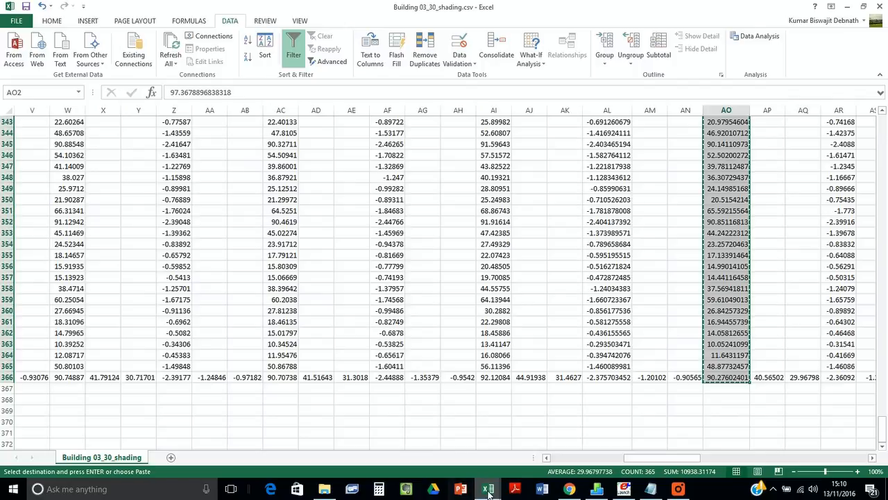
{"action": "mouse_move", "coordinate": [488, 489]}
{"action": "left_click", "coordinate": [333, 436]}
{"action": "key", "text": "ctrl+v"}
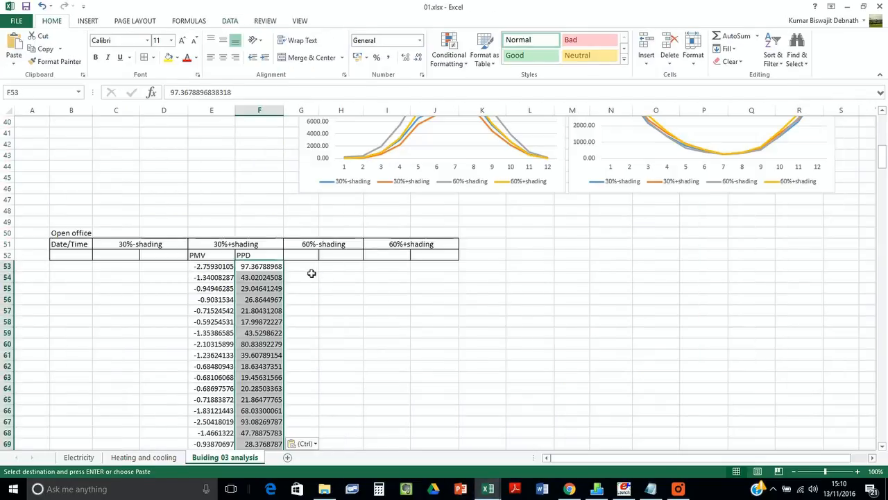
- Examine the pasted 30%+shading PMV and PPD columns and the empty row 52 heading cells for the other three options
{"action": "scroll", "coordinate": [327, 301], "scroll_direction": "down", "scroll_amount": 8}
{"action": "scroll", "coordinate": [328, 303], "scroll_direction": "down", "scroll_amount": 20}
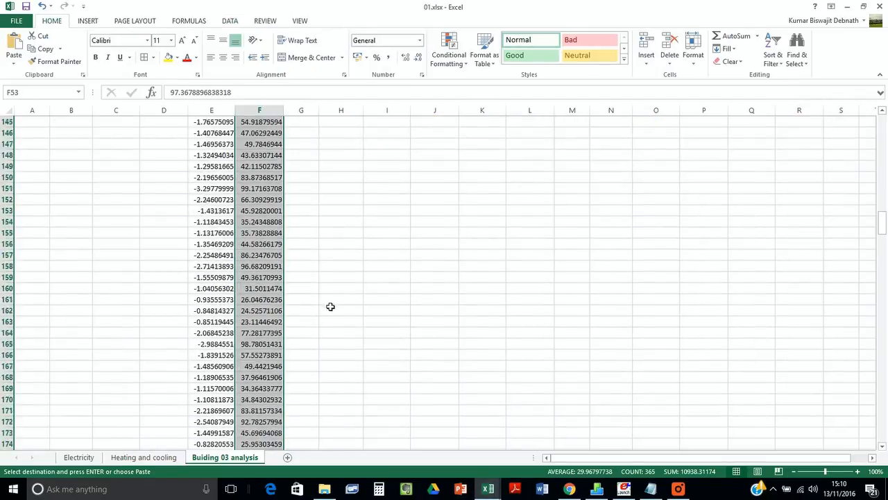
{"action": "scroll", "coordinate": [330, 309], "scroll_direction": "down", "scroll_amount": 20}
{"action": "scroll", "coordinate": [330, 309], "scroll_direction": "up", "scroll_amount": 20}
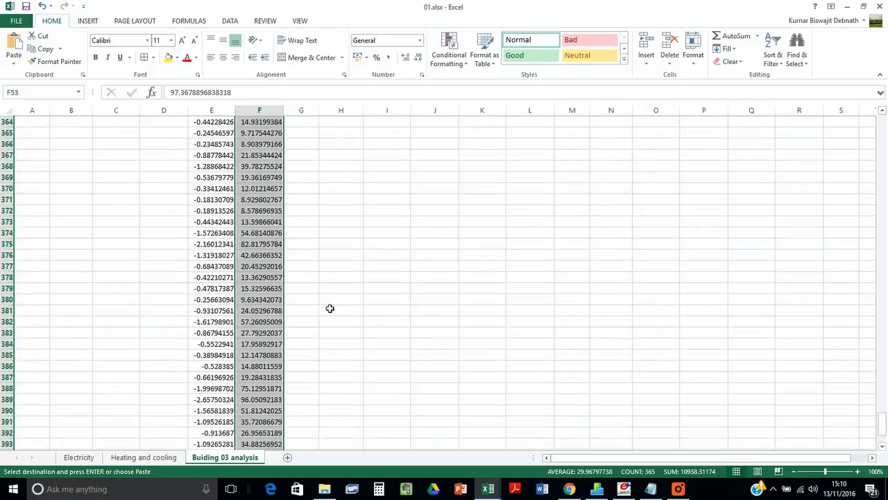
{"action": "scroll", "coordinate": [329, 310], "scroll_direction": "up", "scroll_amount": 20}
{"action": "scroll", "coordinate": [324, 312], "scroll_direction": "down", "scroll_amount": 14}
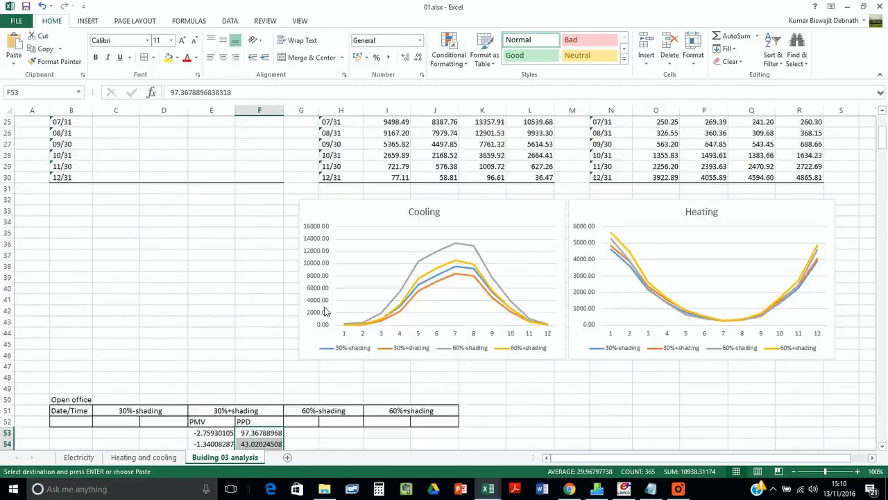
{"action": "left_click", "coordinate": [307, 267]}
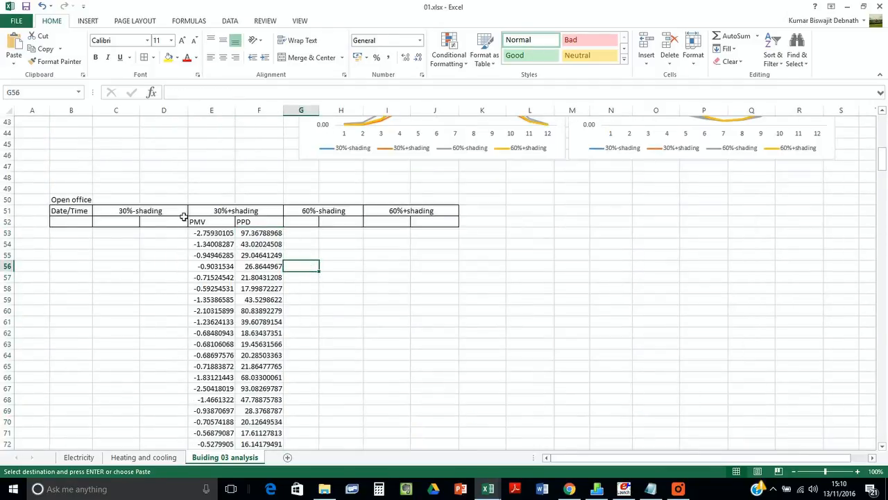
{"action": "left_click", "coordinate": [120, 225]}
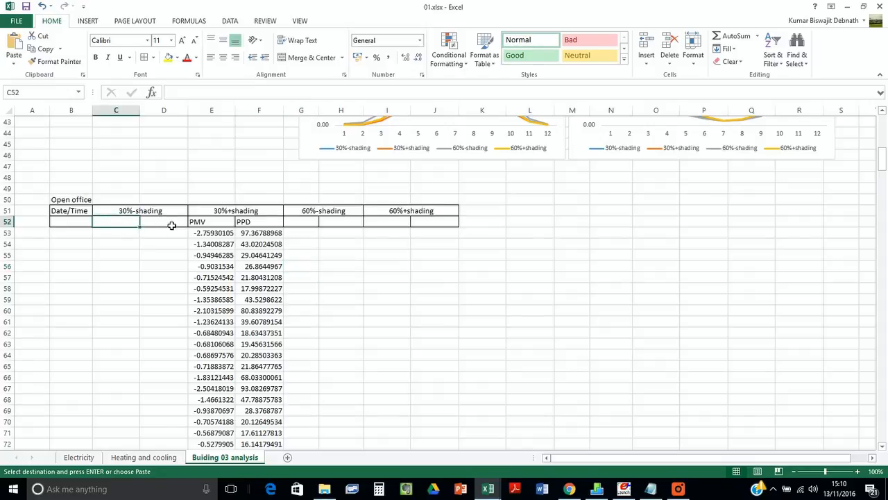
{"action": "left_click", "coordinate": [171, 224]}
{"action": "left_click", "coordinate": [316, 222]}
{"action": "left_click", "coordinate": [353, 224]}
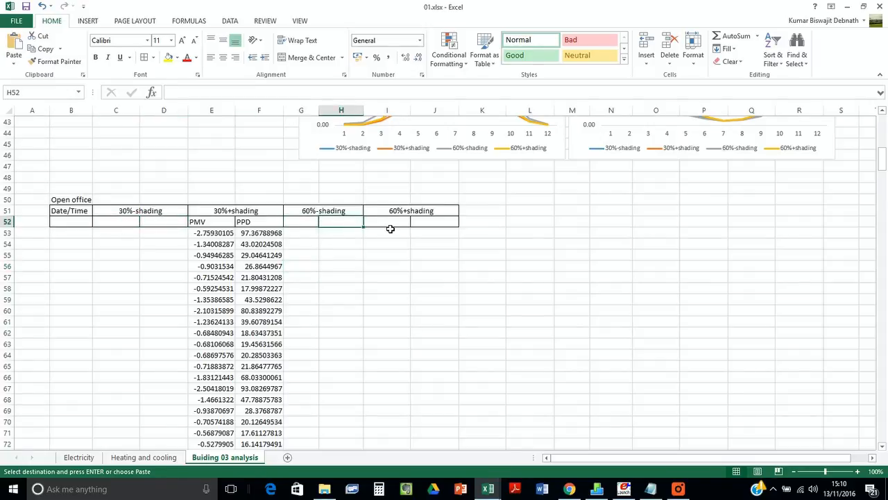
{"action": "left_click", "coordinate": [391, 225]}
{"action": "left_click", "coordinate": [426, 228]}
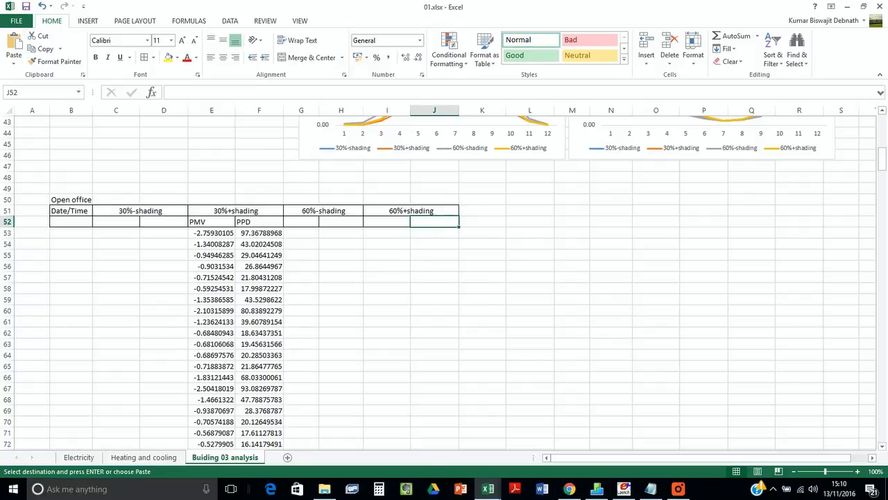
{"action": "left_click", "coordinate": [678, 489]}
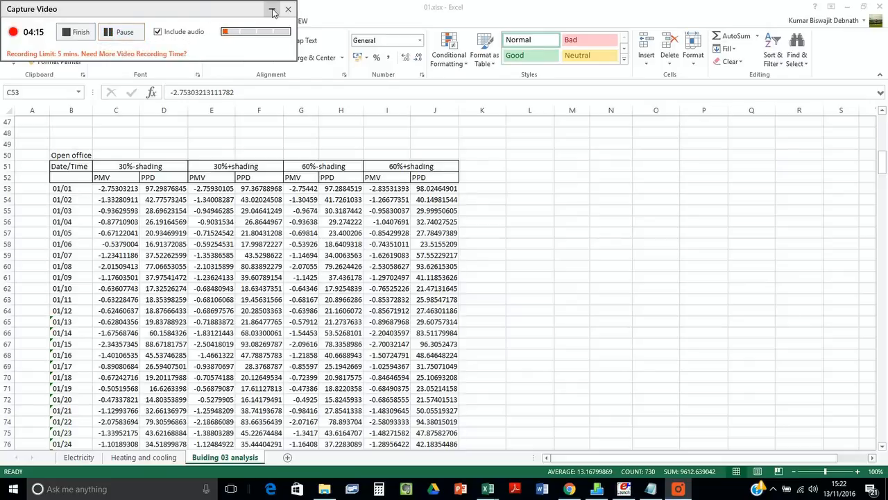
{"action": "left_click", "coordinate": [272, 9]}
- Review the filled open-office PMV and PPD table and the monthly energy tables above it
{"action": "scroll", "coordinate": [128, 150], "scroll_direction": "down", "scroll_amount": 1}
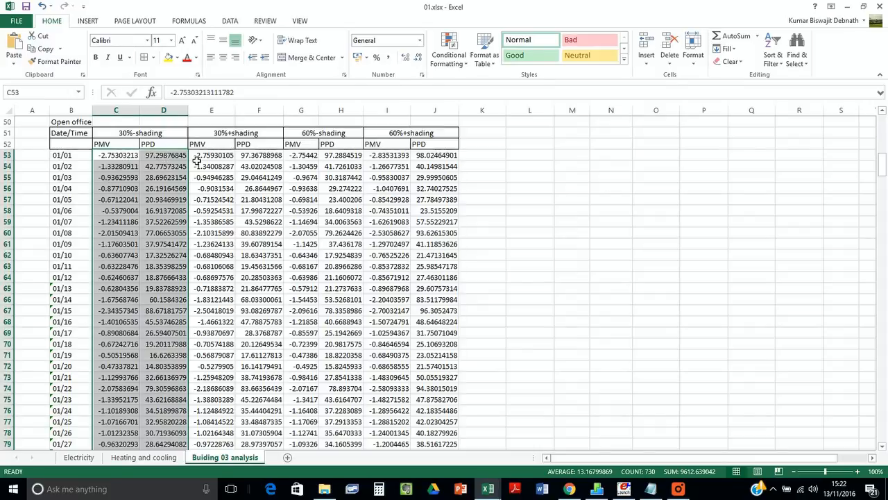
{"action": "scroll", "coordinate": [271, 204], "scroll_direction": "down", "scroll_amount": 9}
{"action": "scroll", "coordinate": [267, 210], "scroll_direction": "up", "scroll_amount": 20}
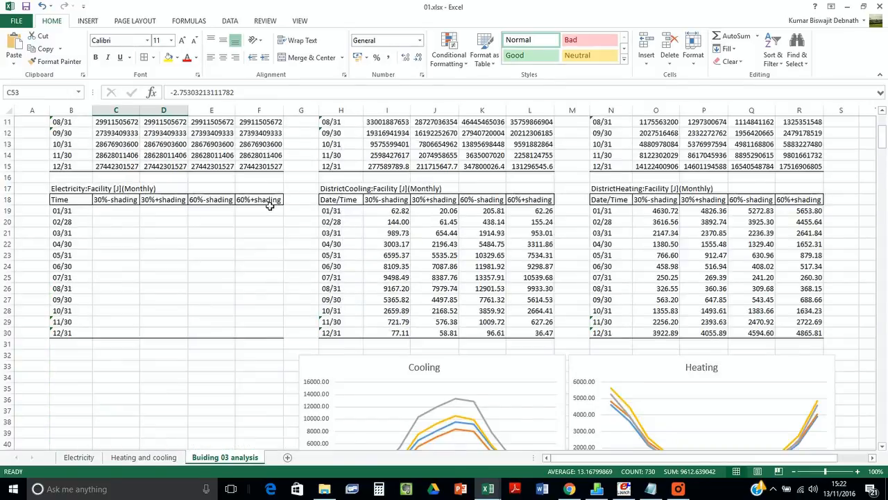
{"action": "scroll", "coordinate": [266, 210], "scroll_direction": "down", "scroll_amount": 9}
{"action": "scroll", "coordinate": [266, 210], "scroll_direction": "down", "scroll_amount": 4}
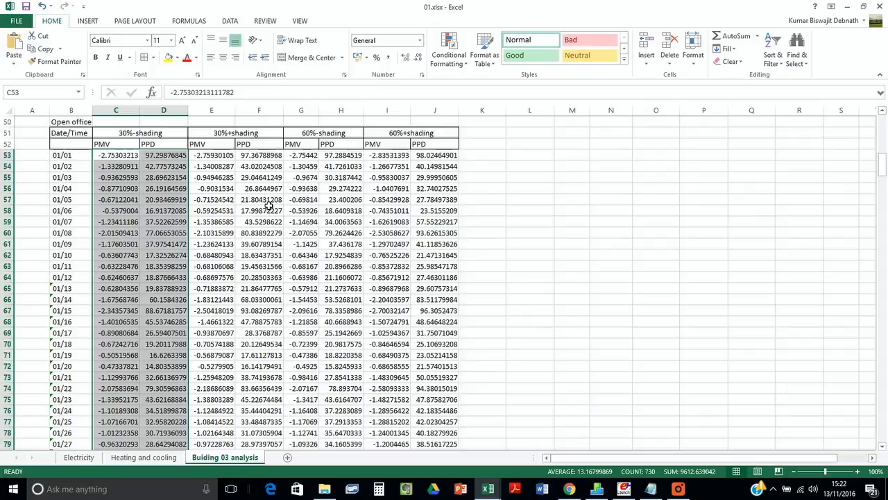
- Insert a scatter chart of the daily 30%-shading PMV and PPD values in C53:D417
{"action": "scroll", "coordinate": [437, 191], "scroll_direction": "down", "scroll_amount": 20}
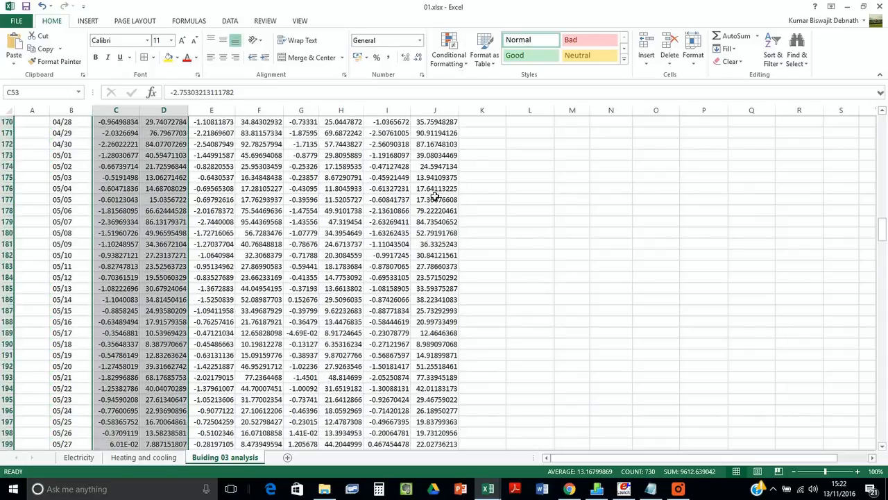
{"action": "scroll", "coordinate": [428, 190], "scroll_direction": "up", "scroll_amount": 20}
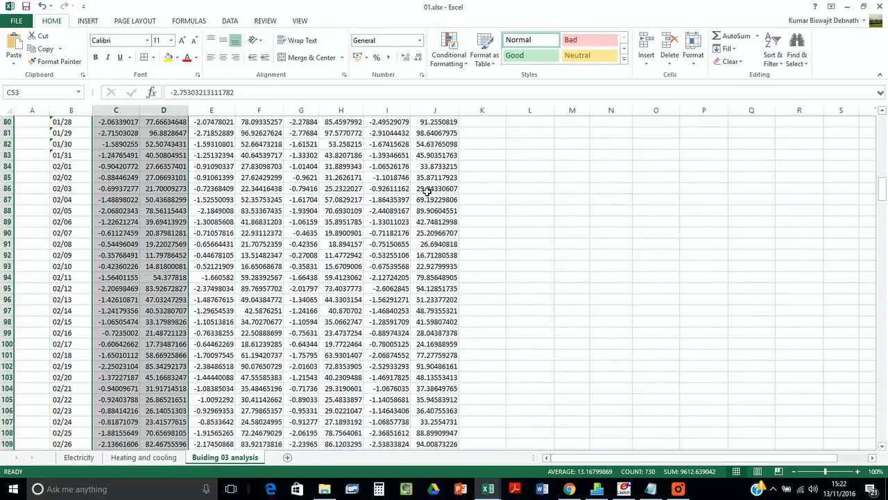
{"action": "scroll", "coordinate": [424, 187], "scroll_direction": "down", "scroll_amount": 2}
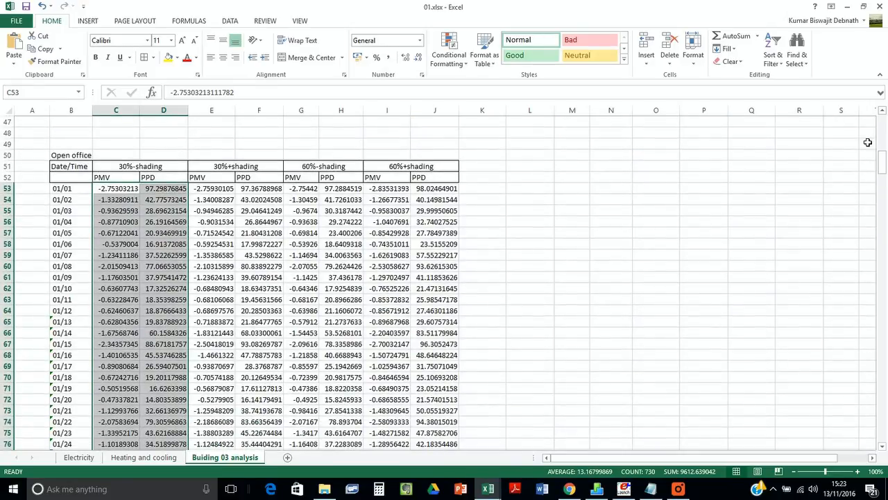
{"action": "left_click_drag", "start_coordinate": [881, 163], "coordinate": [866, 393]}
{"action": "left_click_drag", "start_coordinate": [864, 409], "coordinate": [884, 160]}
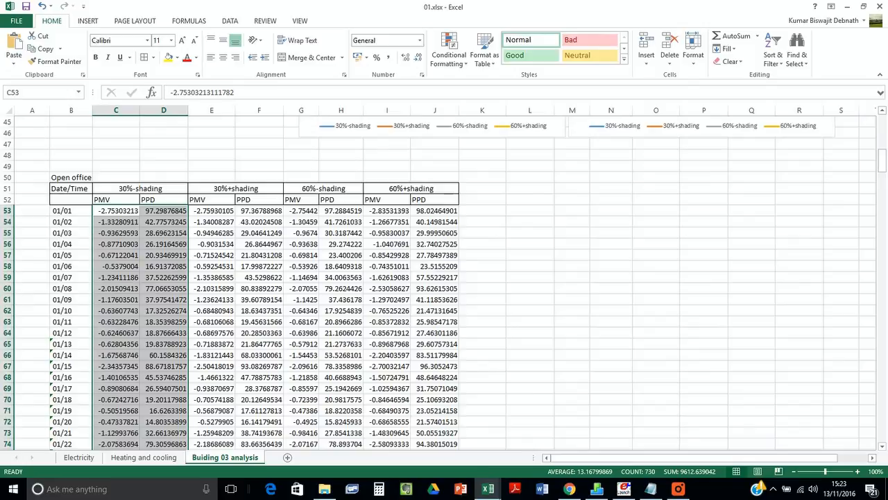
{"action": "left_click", "coordinate": [88, 21]}
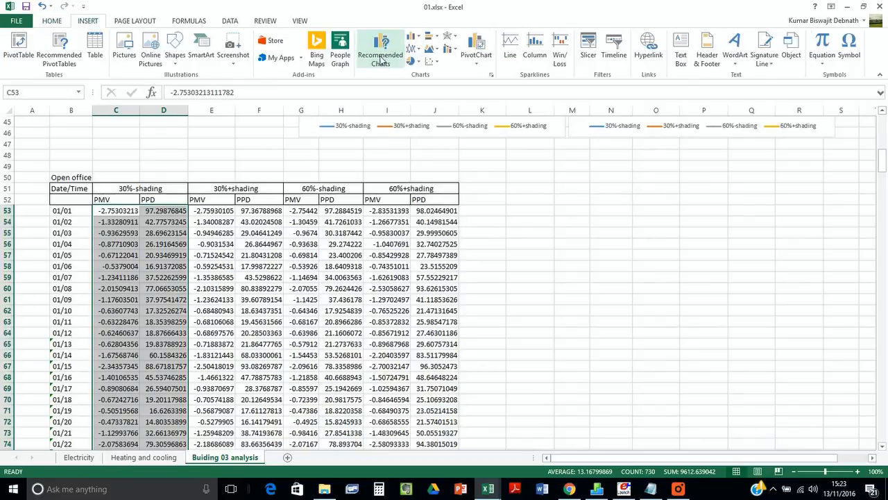
{"action": "left_click", "coordinate": [432, 61]}
{"action": "left_click", "coordinate": [439, 94]}
- Title the scatter chart Thermal comfort and move it into the empty columns beside the open-office table
{"action": "left_click", "coordinate": [474, 225]}
{"action": "triple_click", "coordinate": [451, 221]}
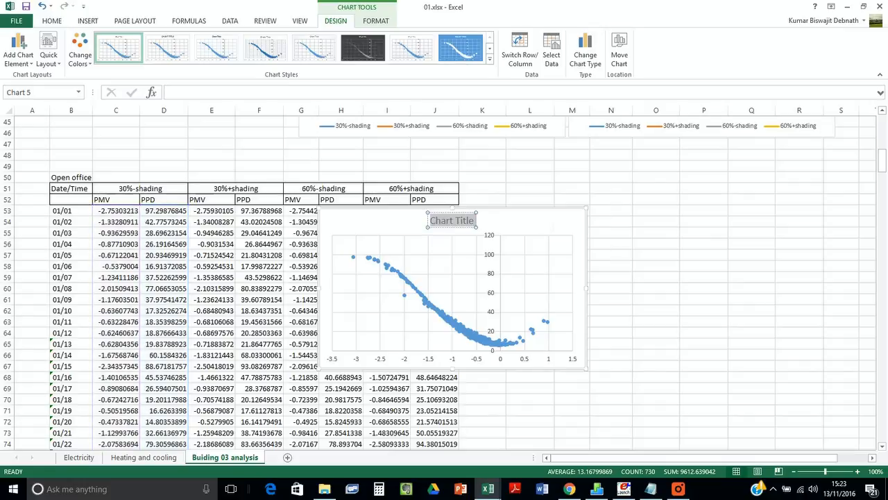
{"action": "type", "text": "Therm"}
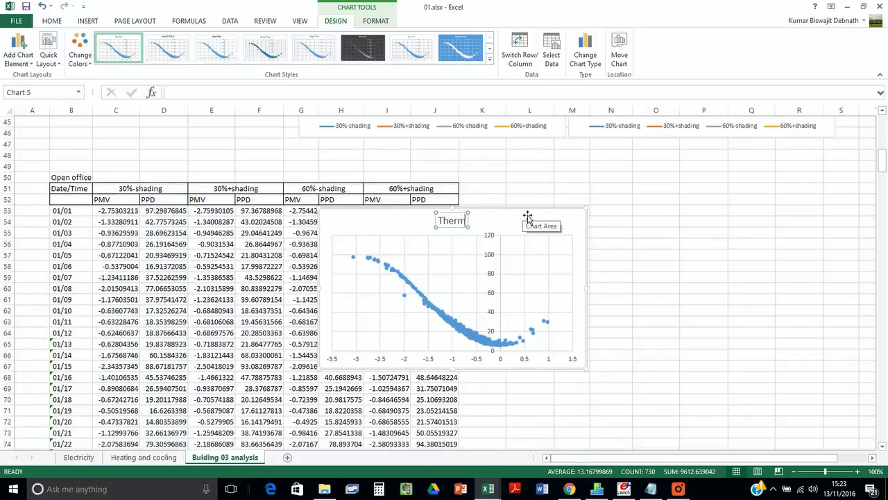
{"action": "type", "text": "al comfort"}
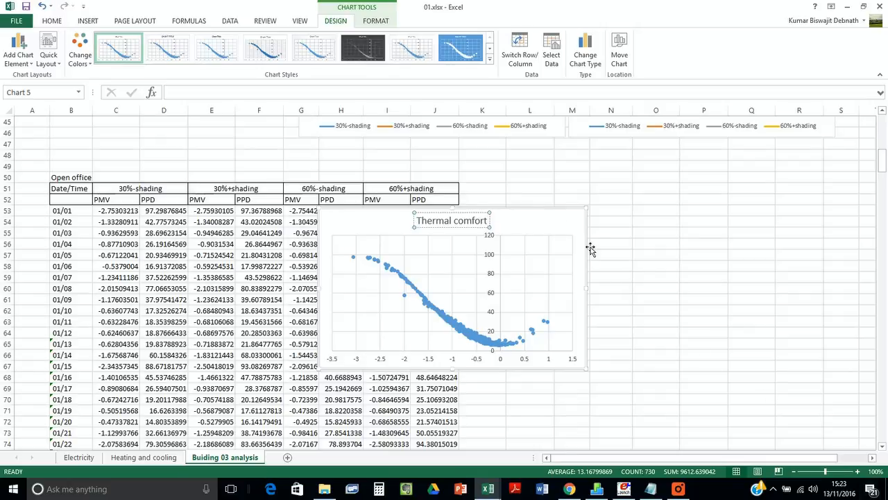
{"action": "left_click_drag", "start_coordinate": [541, 220], "coordinate": [730, 195]}
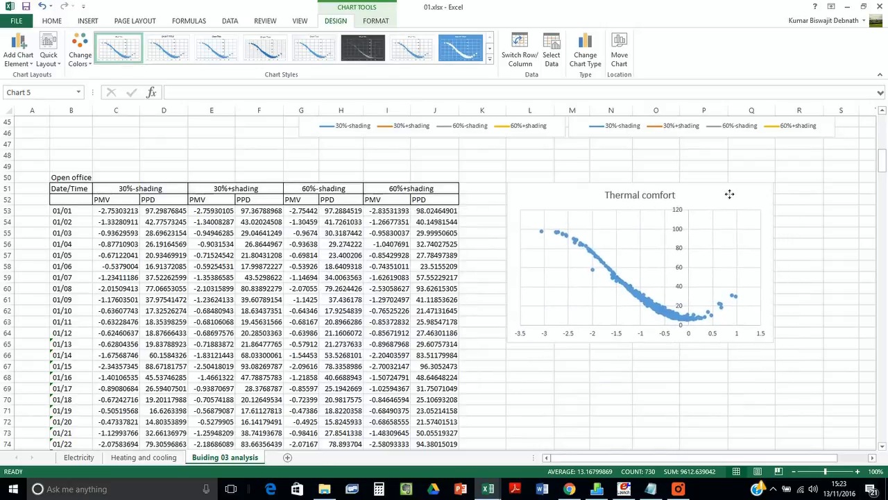
{"action": "left_click", "coordinate": [629, 261]}
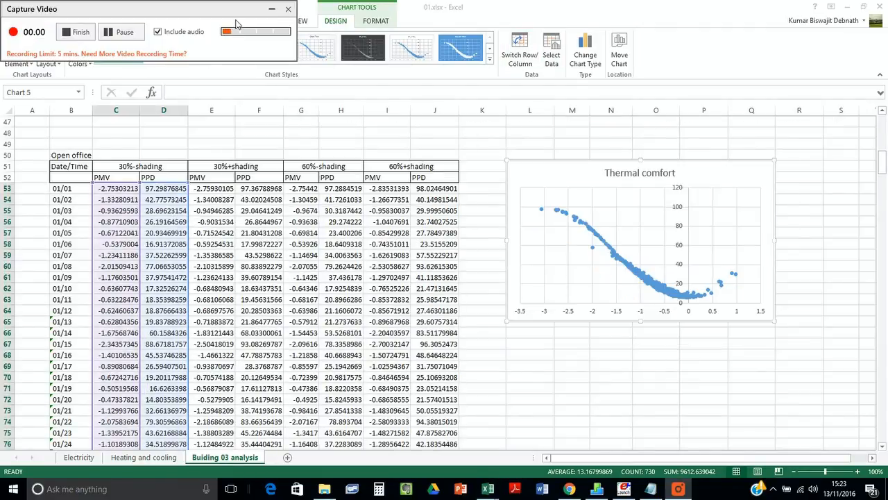
{"action": "left_click", "coordinate": [268, 11]}
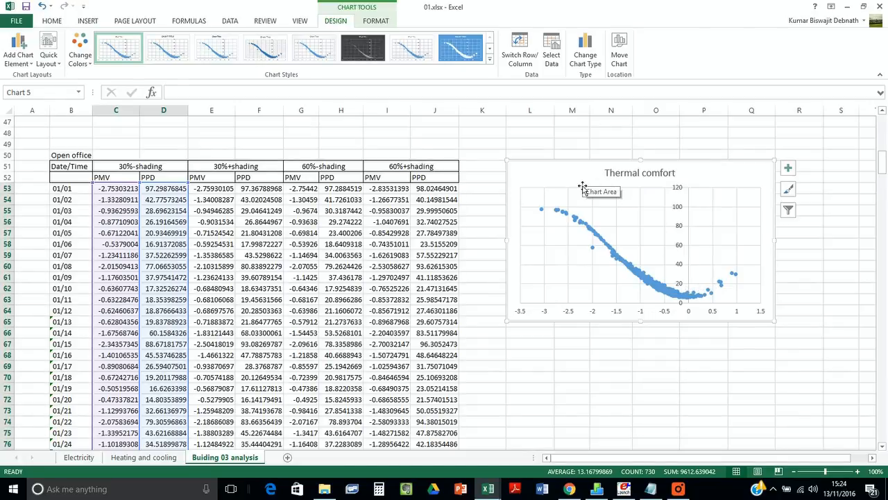
- Name the chart's existing data series from the 30%-shading heading in C51:D51
{"action": "left_click", "coordinate": [549, 64]}
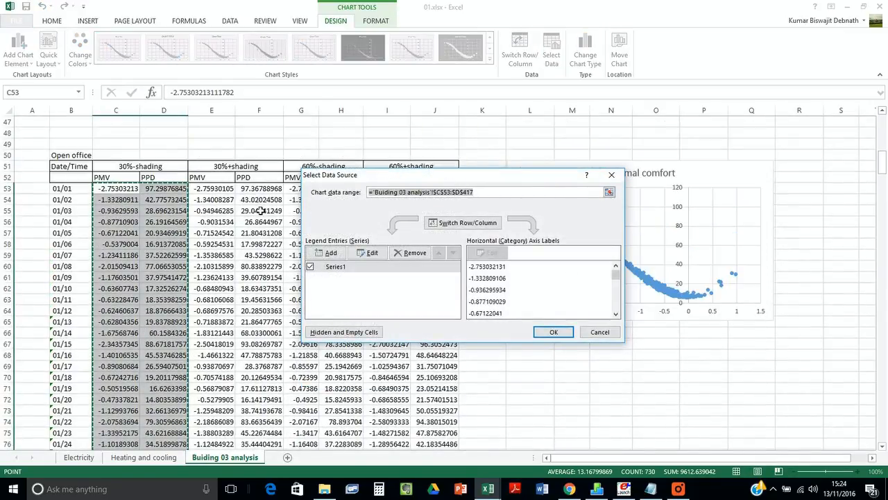
{"action": "left_click", "coordinate": [355, 273]}
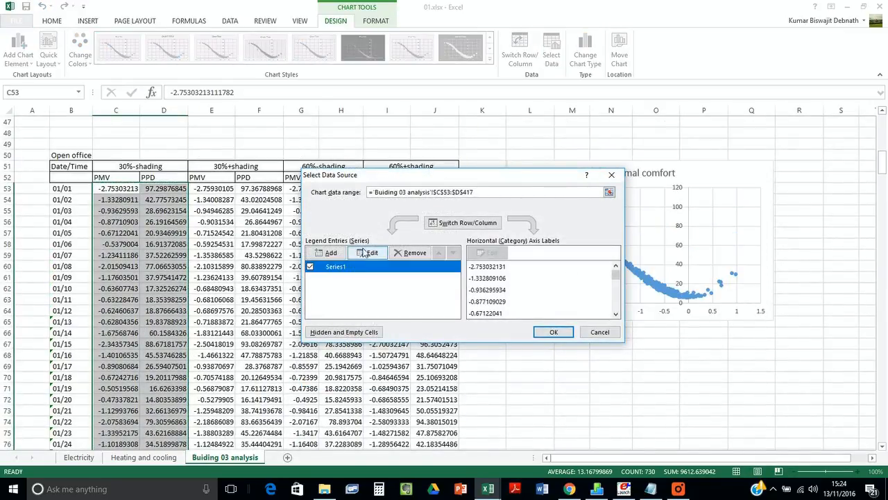
{"action": "left_click", "coordinate": [366, 252]}
{"action": "left_click", "coordinate": [151, 170]}
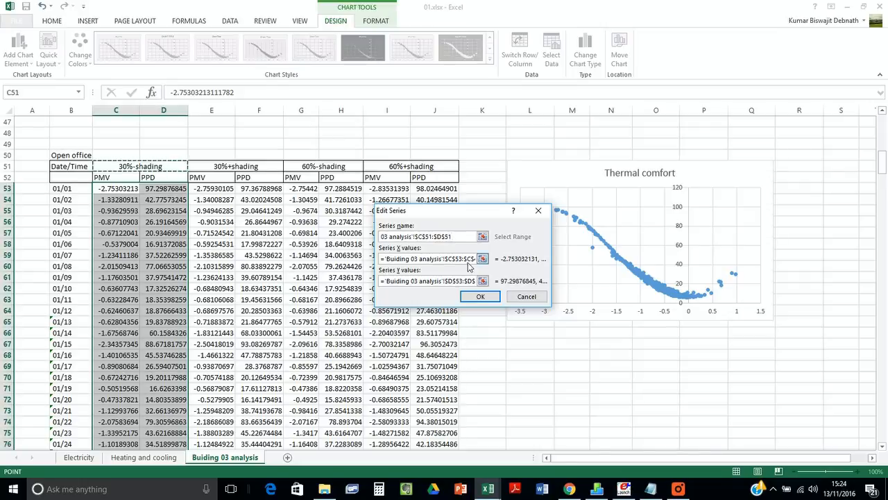
{"action": "left_click", "coordinate": [471, 295]}
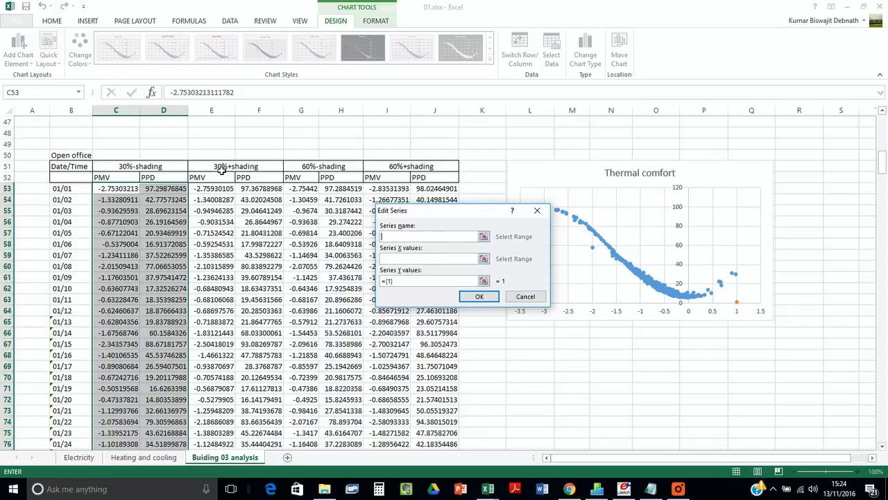
- Add a 30%+shading series with PMV E53:E417 as X values and PPD F53:F417 as Y values
{"action": "left_click", "coordinate": [221, 170]}
{"action": "left_click", "coordinate": [409, 258]}
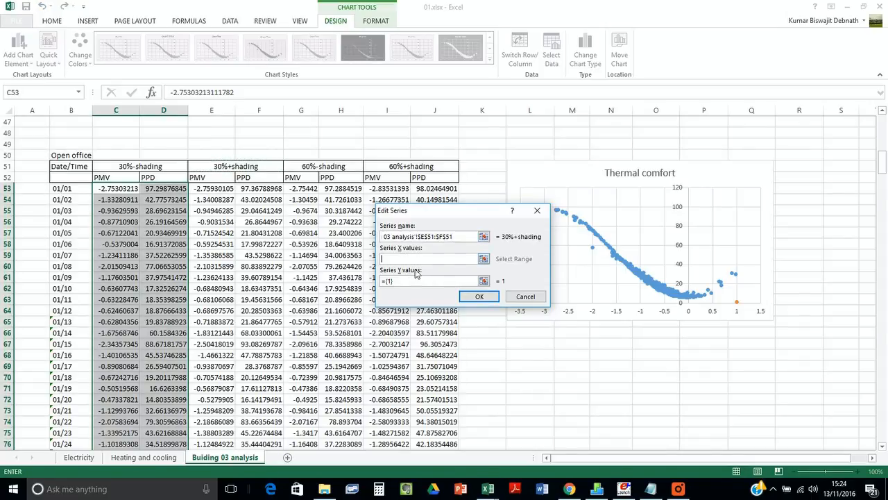
{"action": "left_click_drag", "start_coordinate": [221, 190], "coordinate": [220, 444]}
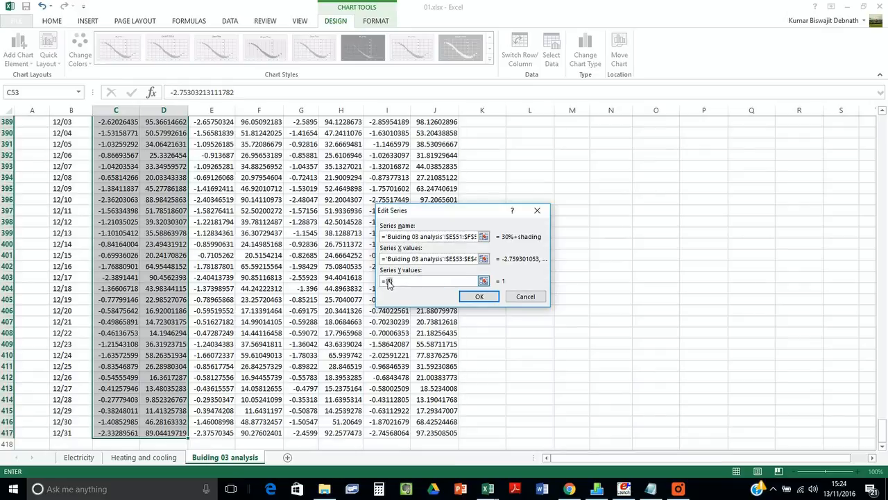
{"action": "left_click_drag", "start_coordinate": [274, 431], "coordinate": [283, 156]}
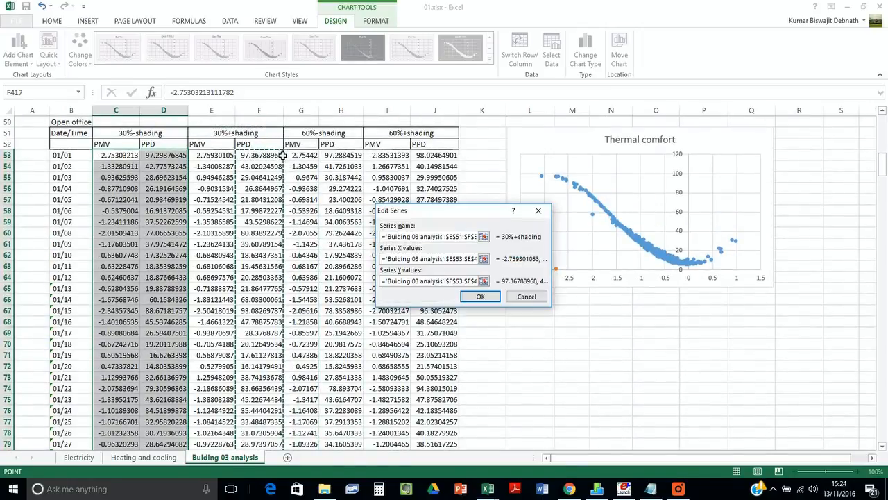
{"action": "left_click", "coordinate": [481, 297]}
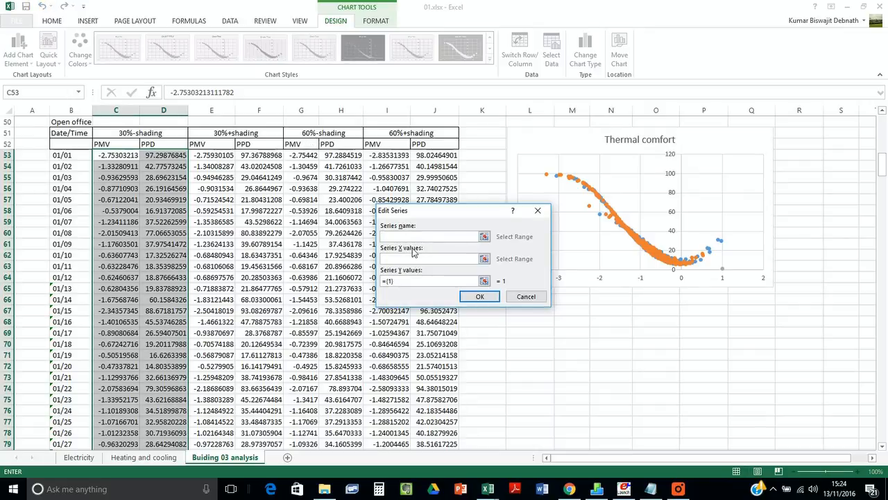
- Add a 60%-shading series with PMV G53:G417 as X values and PPD H53:H417 as Y values
{"action": "left_click", "coordinate": [323, 132]}
{"action": "key", "text": "Tab"}
{"action": "left_click_drag", "start_coordinate": [308, 160], "coordinate": [286, 447]}
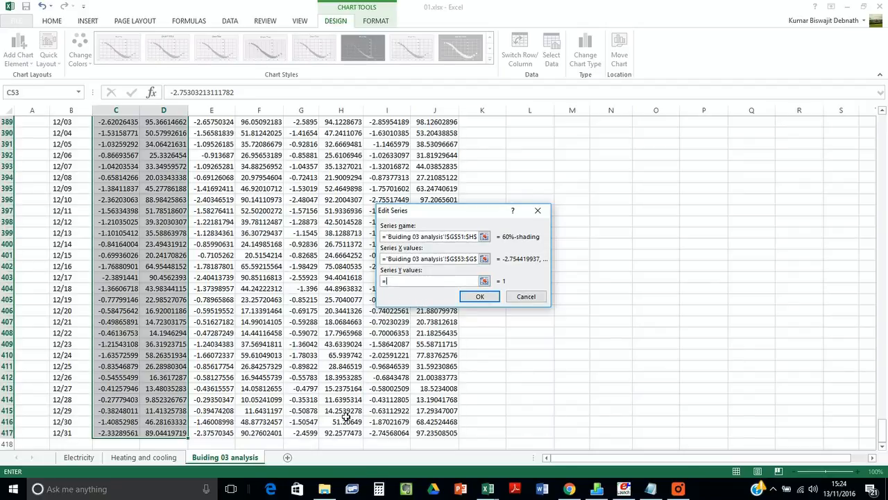
{"action": "left_click_drag", "start_coordinate": [348, 433], "coordinate": [350, 167]}
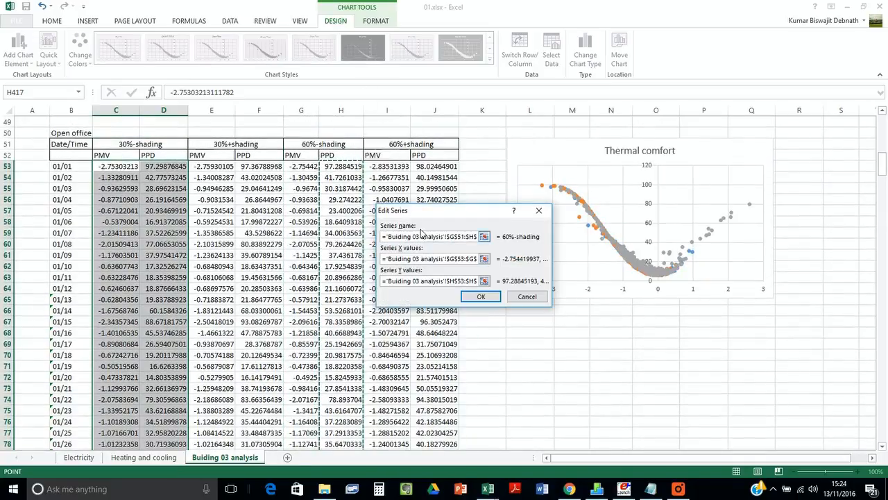
{"action": "left_click", "coordinate": [495, 302]}
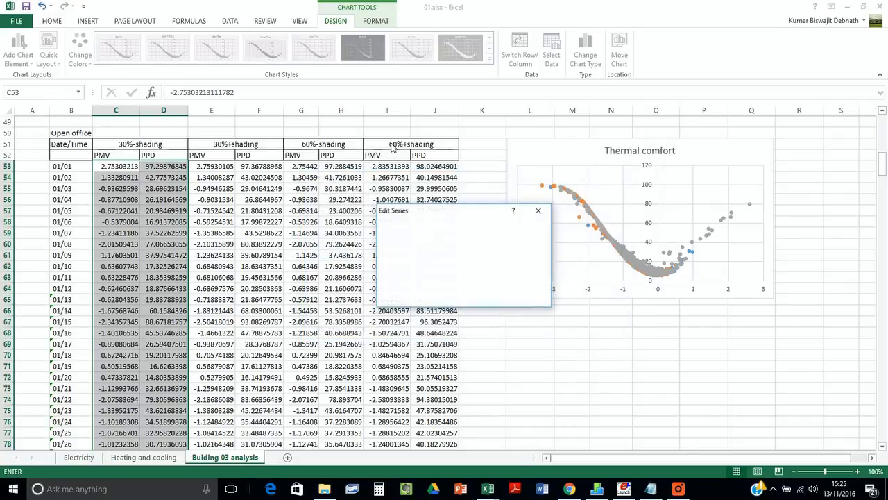
- Add a 60%+shading series with PMV I53:I417 as X and PPD J53:J417 as Y, and apply the data source changes
{"action": "left_click", "coordinate": [395, 148]}
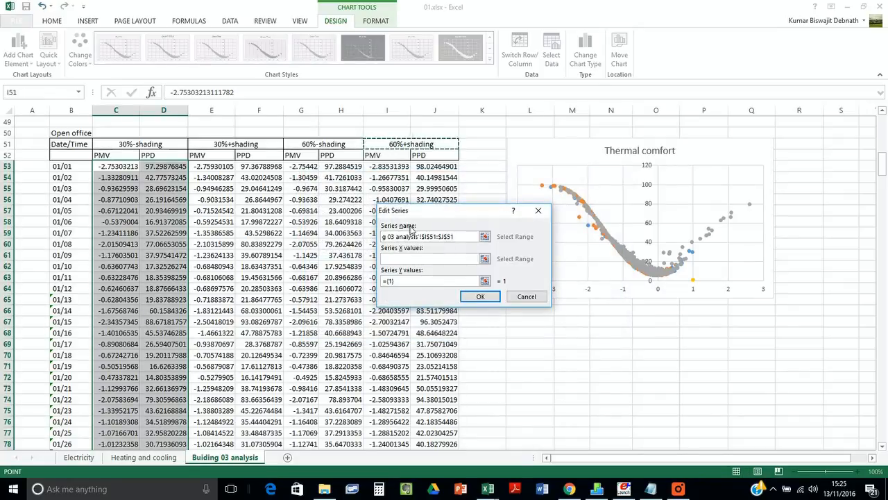
{"action": "left_click", "coordinate": [428, 259]}
{"action": "left_click_drag", "start_coordinate": [393, 171], "coordinate": [390, 433]}
{"action": "left_click", "coordinate": [395, 281]}
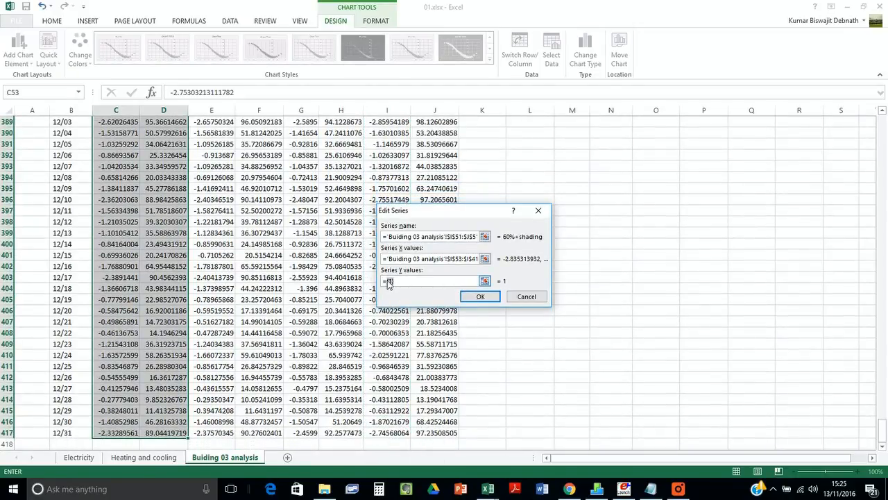
{"action": "key", "text": "BackSpace"}
{"action": "left_click_drag", "start_coordinate": [443, 434], "coordinate": [432, 161]}
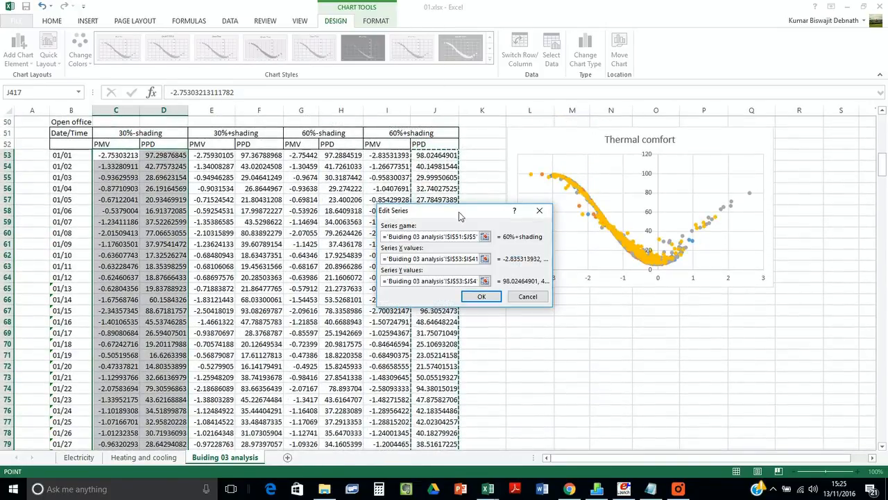
{"action": "left_click", "coordinate": [481, 296]}
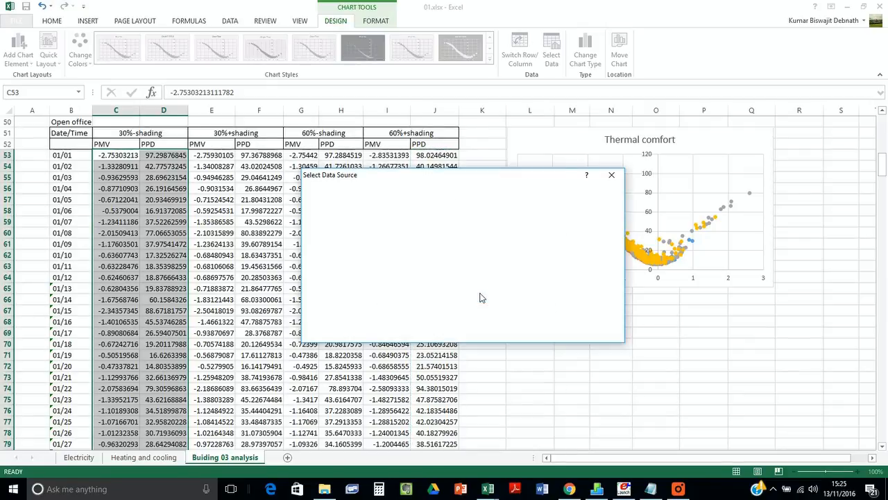
{"action": "left_click", "coordinate": [564, 333]}
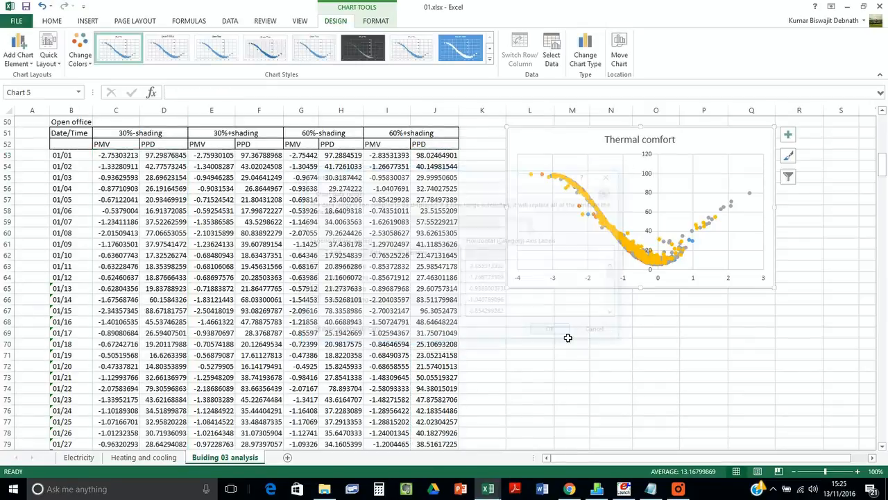
- Reposition the Thermal comfort chart slightly and enlarge it to span about columns K to R and rows 52 to 77
{"action": "left_click_drag", "start_coordinate": [571, 151], "coordinate": [555, 167]}
{"action": "left_click_drag", "start_coordinate": [762, 303], "coordinate": [852, 432]}
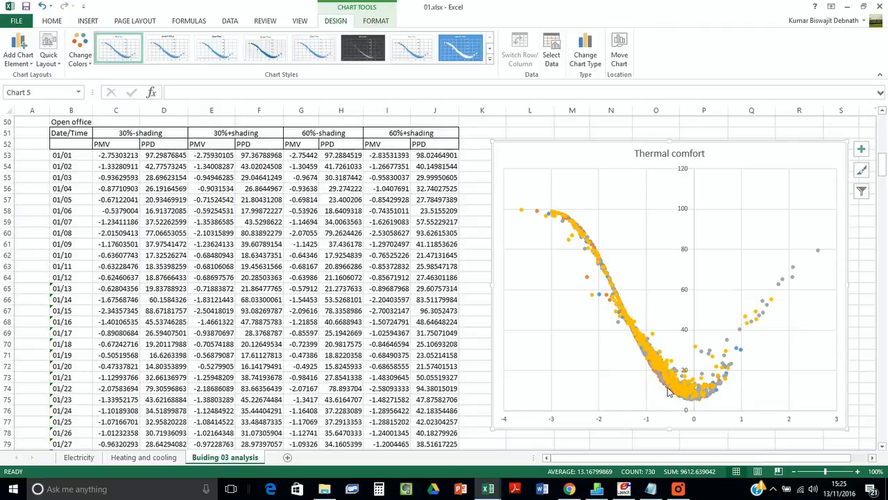
{"action": "left_click", "coordinate": [579, 209]}
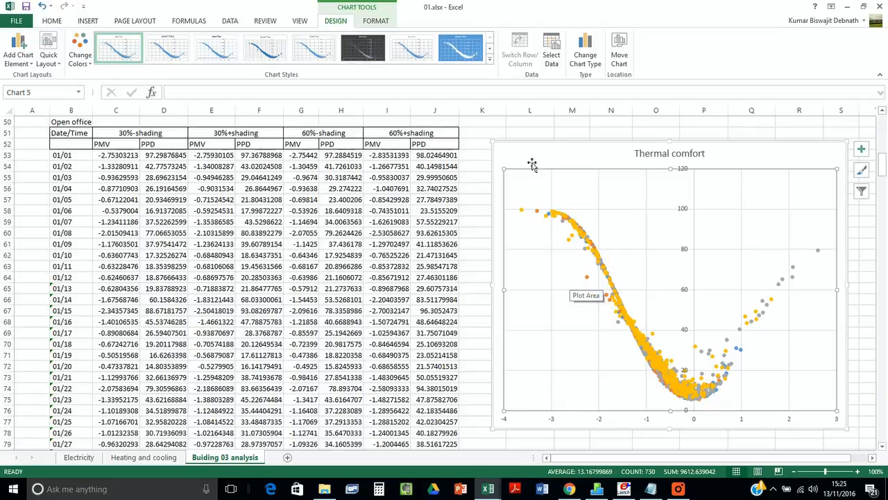
{"action": "left_click", "coordinate": [586, 56]}
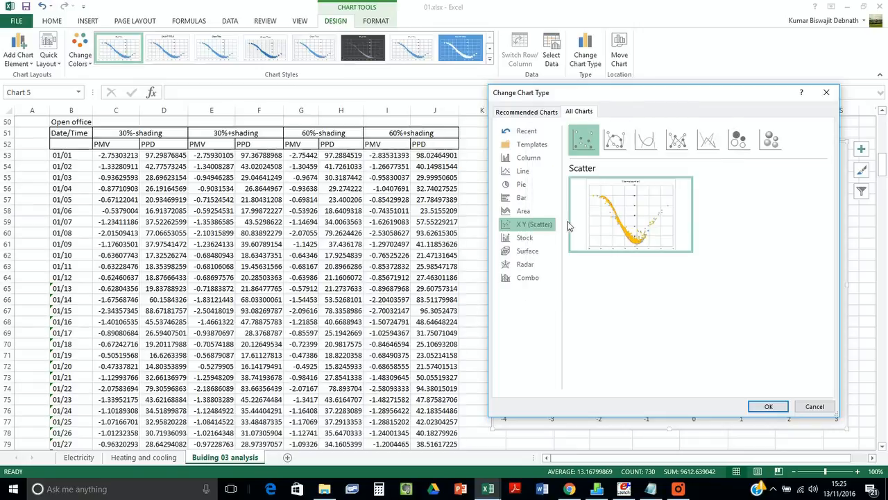
{"action": "left_click", "coordinate": [517, 171]}
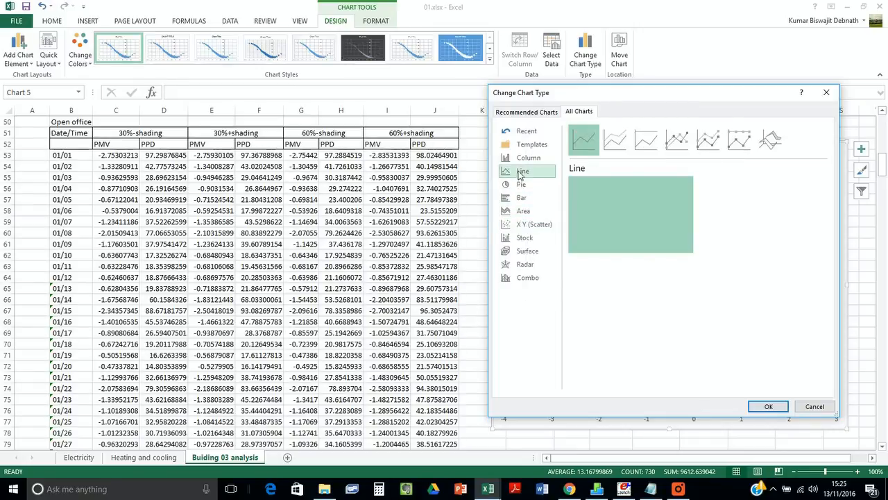
{"action": "left_click", "coordinate": [814, 405]}
- Add primary horizontal and primary vertical axis titles to the Thermal comfort chart
{"action": "left_click", "coordinate": [682, 213]}
{"action": "double_click", "coordinate": [679, 220]}
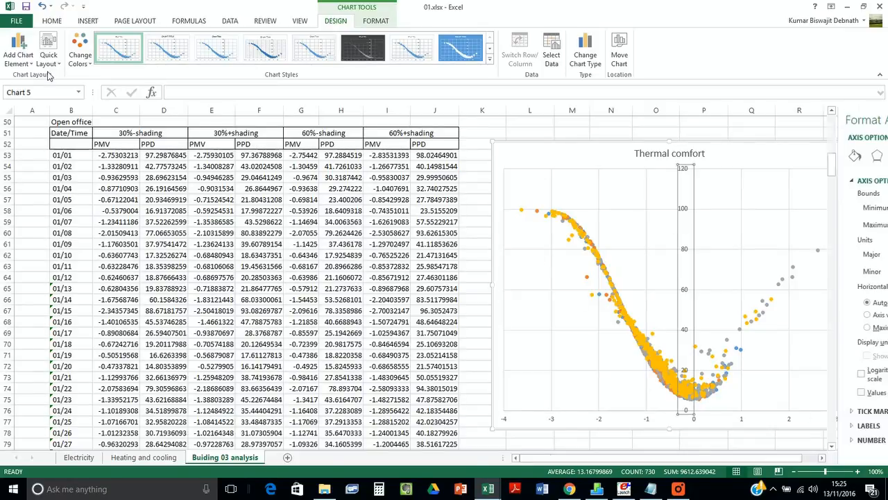
{"action": "left_click", "coordinate": [18, 52]}
{"action": "mouse_move", "coordinate": [36, 90]}
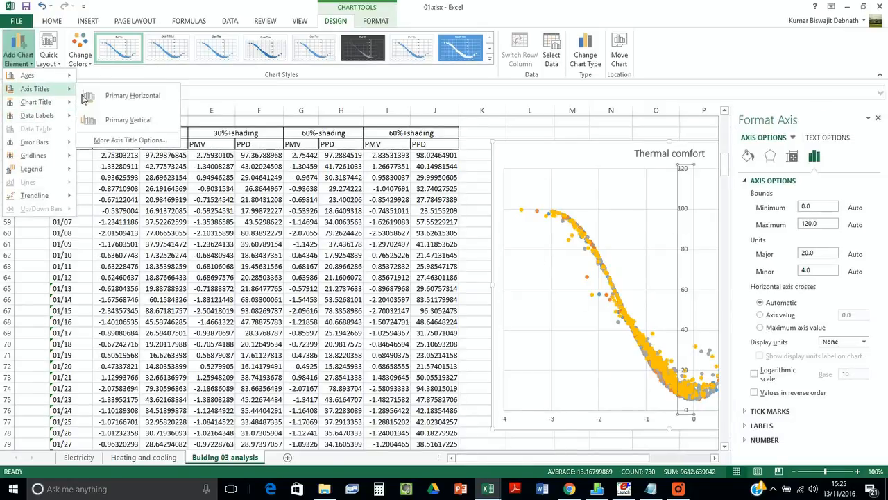
{"action": "left_click", "coordinate": [122, 94]}
{"action": "left_click", "coordinate": [14, 61]}
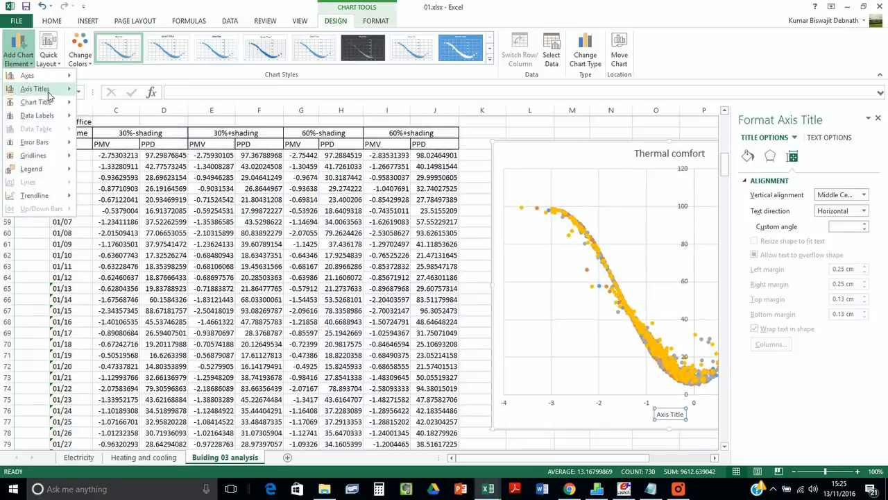
{"action": "mouse_move", "coordinate": [36, 91]}
{"action": "left_click", "coordinate": [121, 115]}
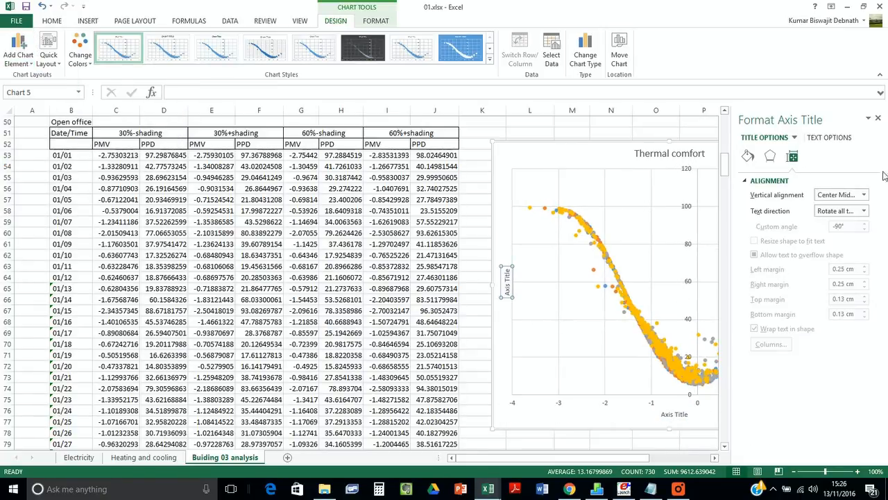
- Set the Thermal comfort chart's vertical axis title to PPD and its horizontal axis title to PMV
{"action": "left_click", "coordinate": [879, 118]}
{"action": "left_click_drag", "start_coordinate": [507, 296], "coordinate": [506, 269]}
{"action": "key", "text": "Delete"}
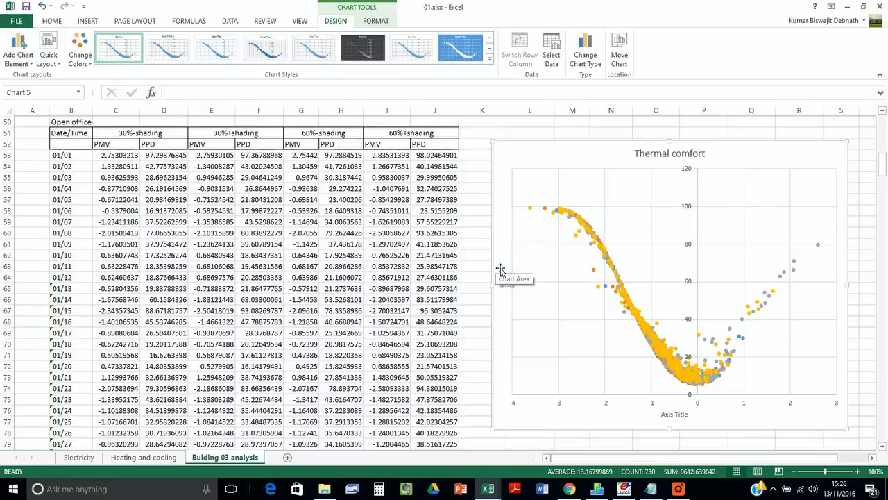
{"action": "type", "text": "PPD"}
{"action": "left_click", "coordinate": [674, 413]}
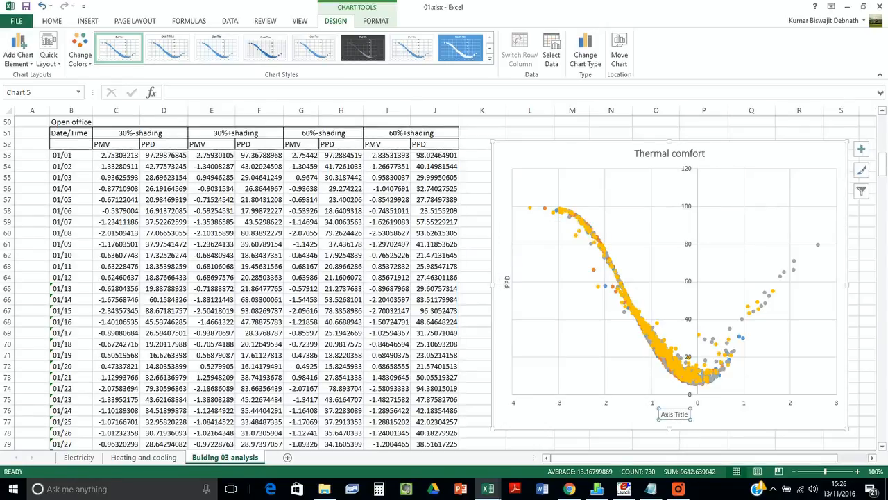
{"action": "left_click_drag", "start_coordinate": [660, 414], "coordinate": [703, 417]}
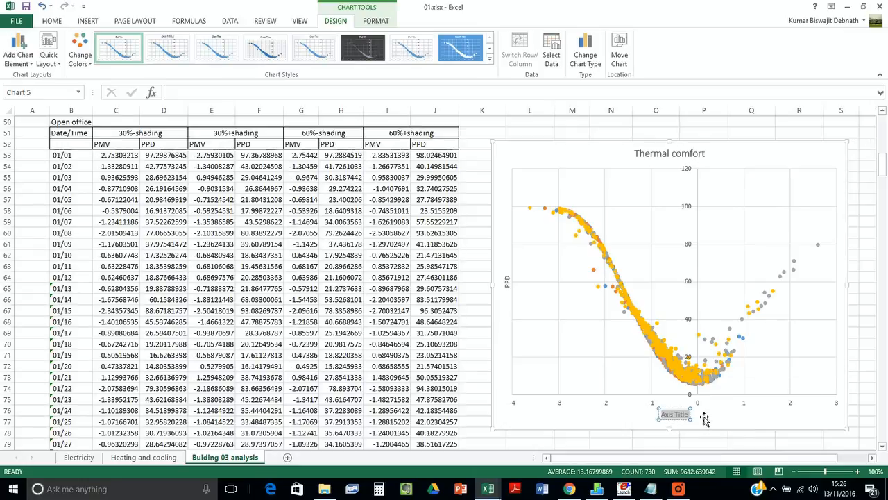
{"action": "type", "text": "PMV"}
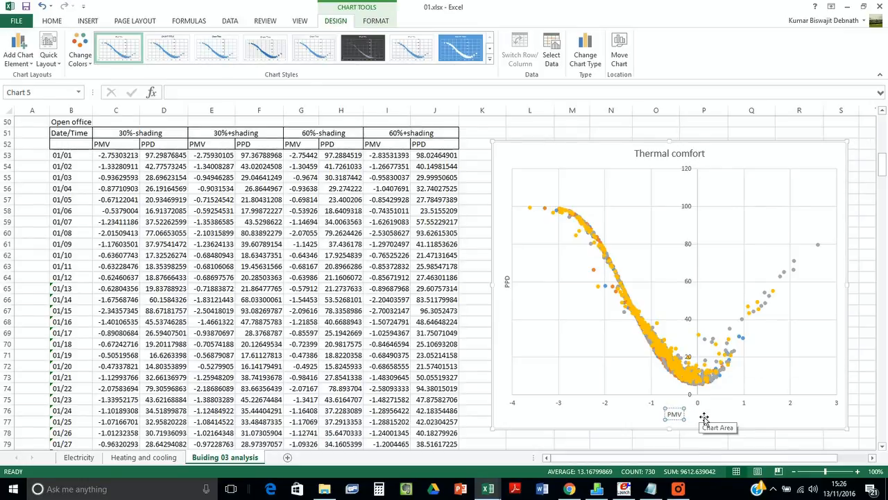
{"action": "left_click", "coordinate": [703, 417]}
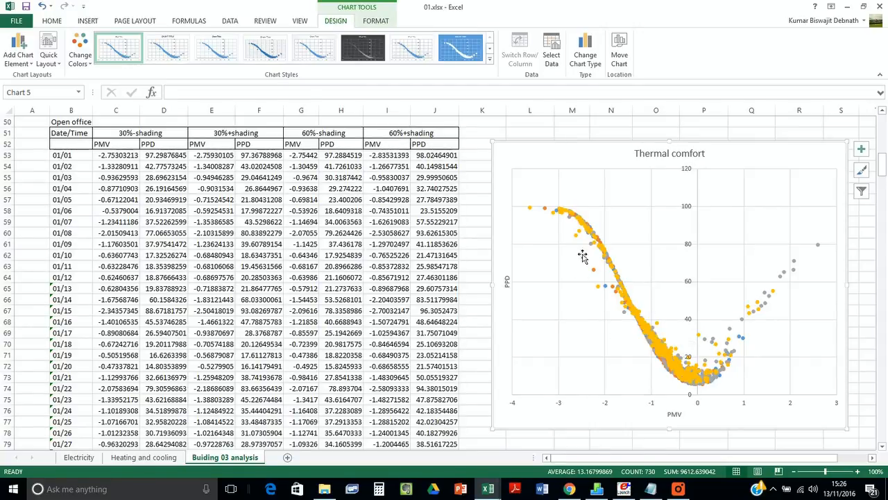
- Reduce the height of the Thermal comfort chart so it spans about rows 52 to 65
{"action": "left_click", "coordinate": [767, 307]}
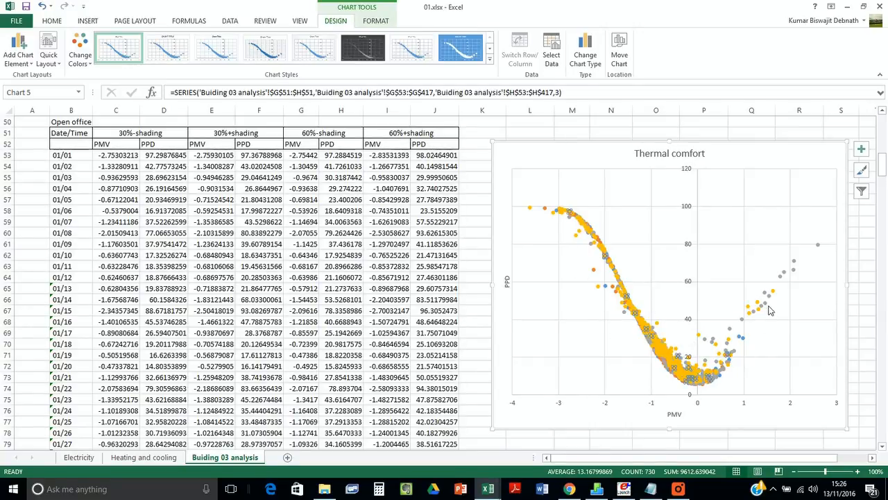
{"action": "left_click", "coordinate": [653, 224]}
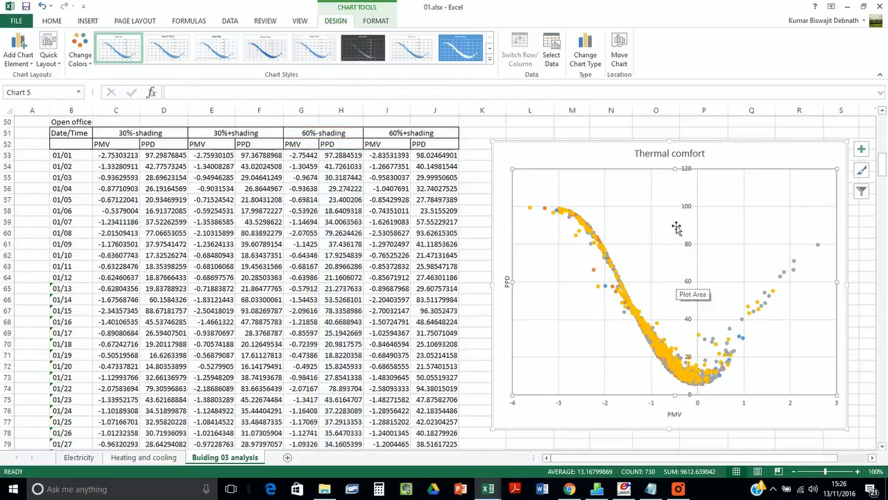
{"action": "left_click_drag", "start_coordinate": [848, 435], "coordinate": [838, 289]}
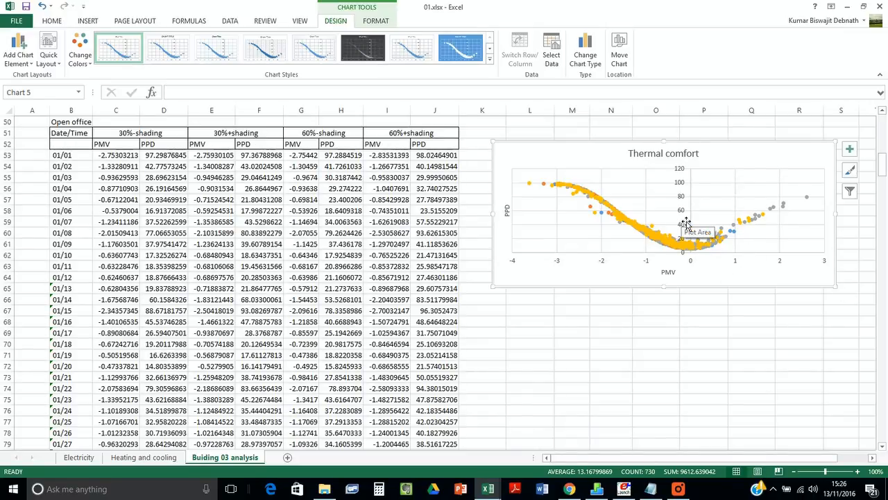
- Duplicate the Thermal comfort chart and place the copy directly below the original, starting at about row 66
{"action": "left_click", "coordinate": [551, 140]}
{"action": "left_click", "coordinate": [563, 163]}
{"action": "key", "text": "ctrl+c"}
{"action": "left_click", "coordinate": [505, 303]}
{"action": "key", "text": "ctrl+v"}
{"action": "left_click_drag", "start_coordinate": [549, 315], "coordinate": [548, 306]}
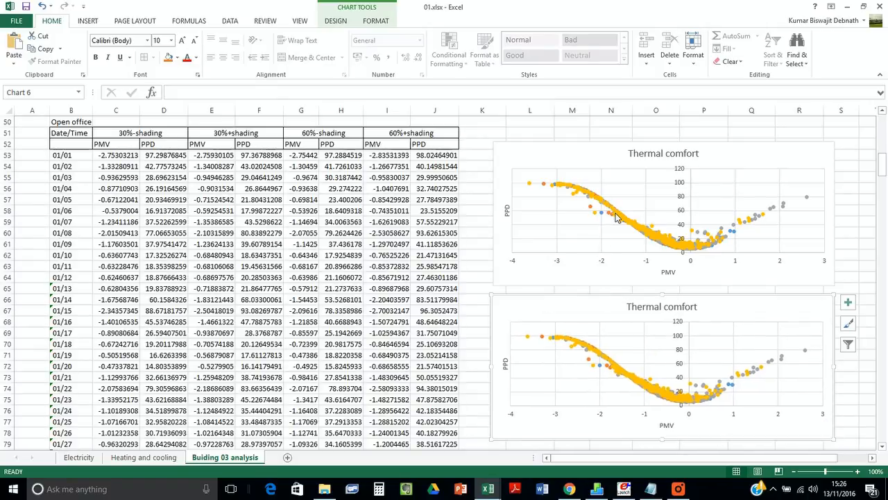
- Delete the 60%+shading, 60%-shading and 30%+shading series from the upper Thermal comfort chart, keeping only 30%-shading
{"action": "left_click", "coordinate": [635, 228]}
{"action": "key", "text": "Delete"}
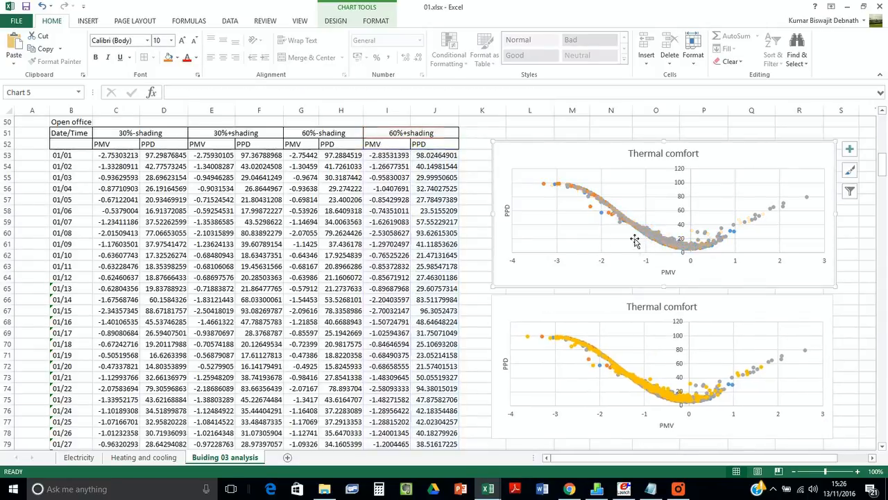
{"action": "left_click", "coordinate": [646, 244]}
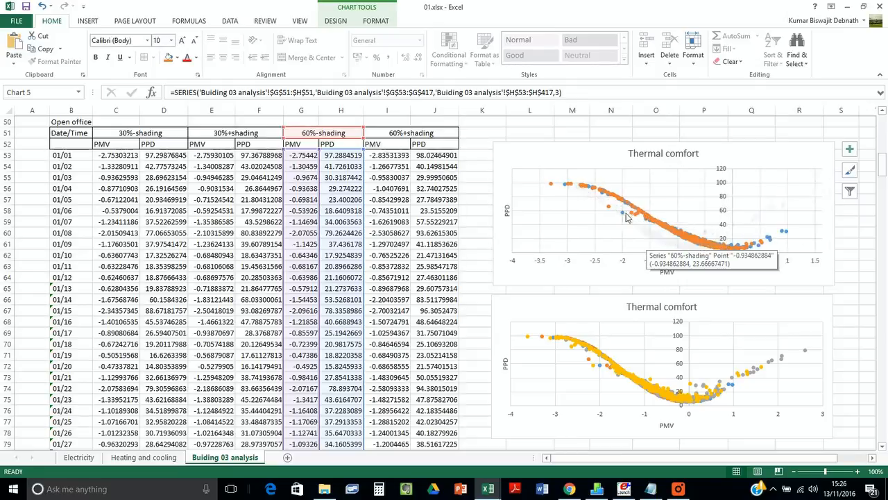
{"action": "key", "text": "Delete"}
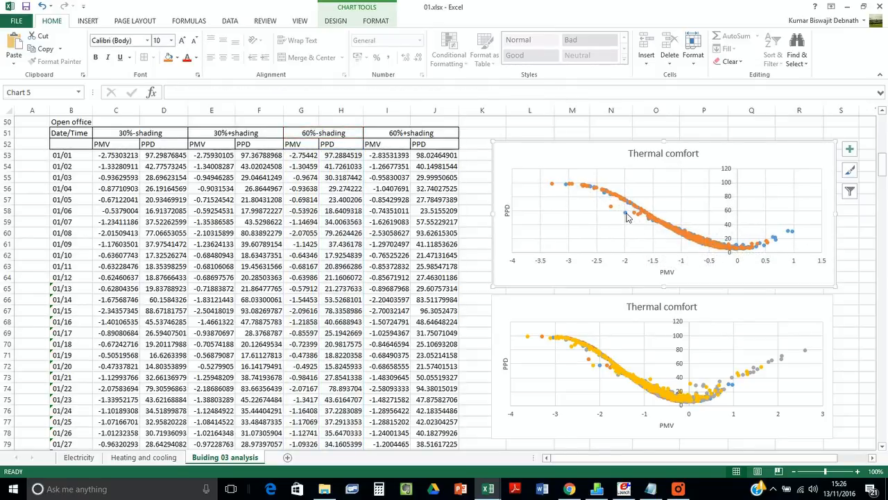
{"action": "left_click", "coordinate": [627, 214]}
{"action": "left_click", "coordinate": [626, 203]}
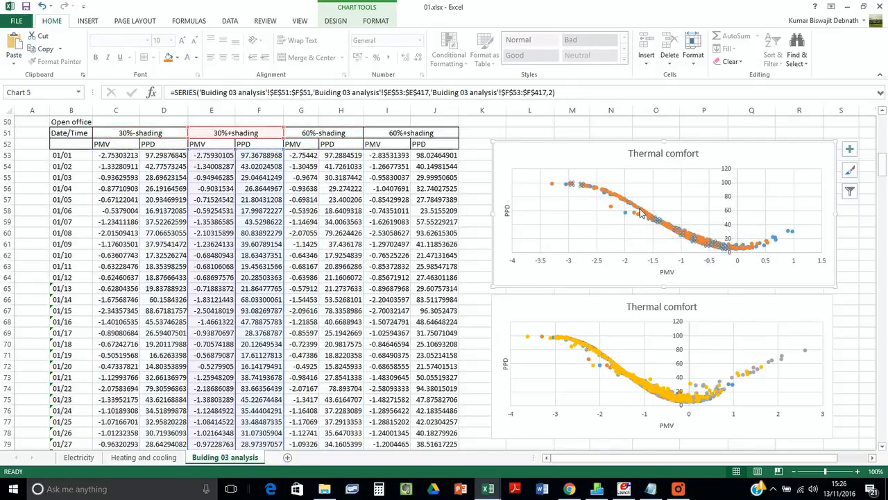
{"action": "key", "text": "Delete"}
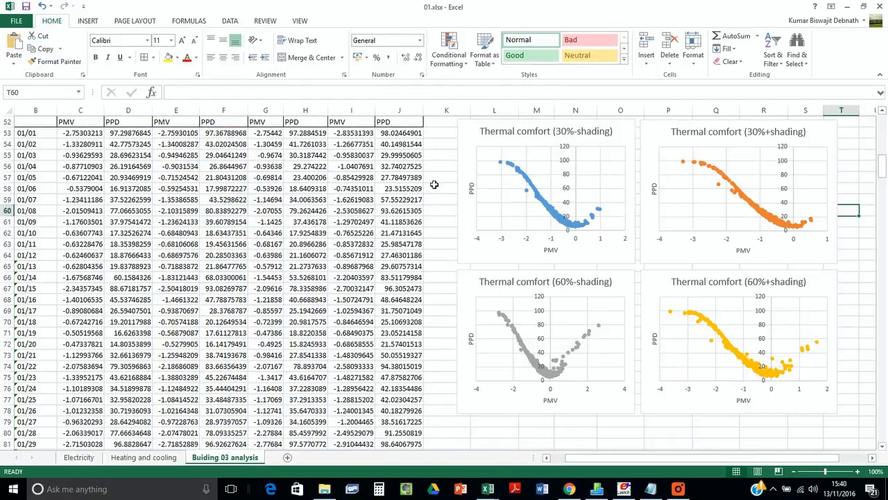
- Examine the PMV and PPD distributions in the four separate Thermal comfort charts, one per glazing and shading option
{"action": "scroll", "coordinate": [435, 188], "scroll_direction": "up", "scroll_amount": 1}
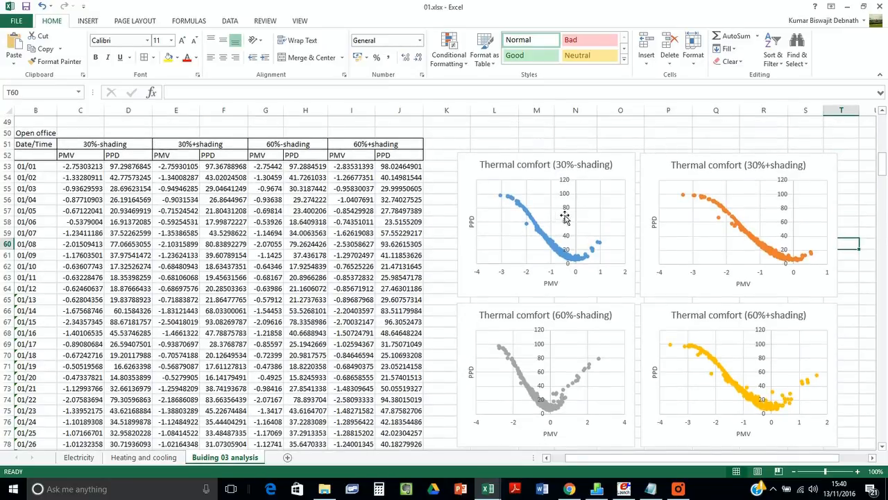
{"action": "left_click", "coordinate": [475, 182]}
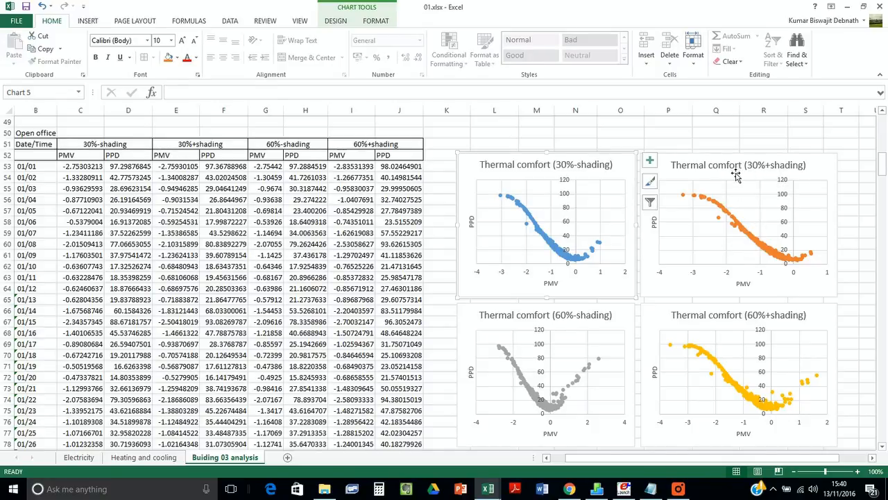
{"action": "left_click", "coordinate": [837, 173]}
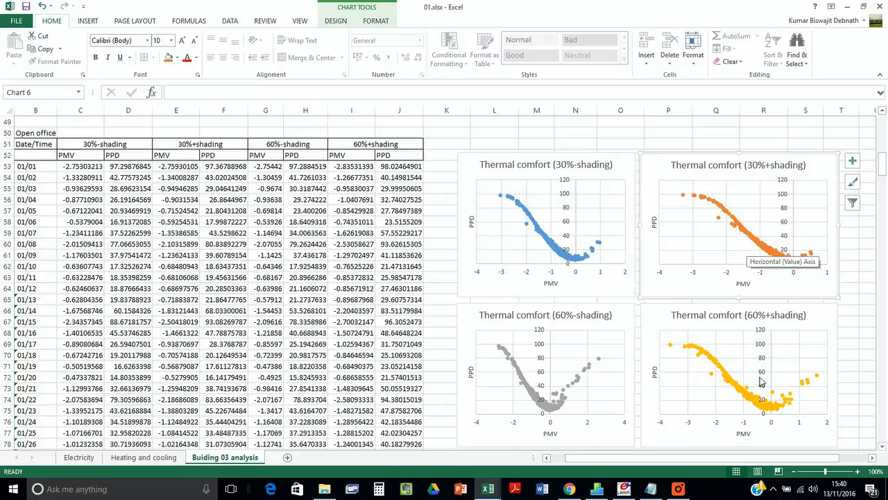
{"action": "left_click", "coordinate": [851, 278]}
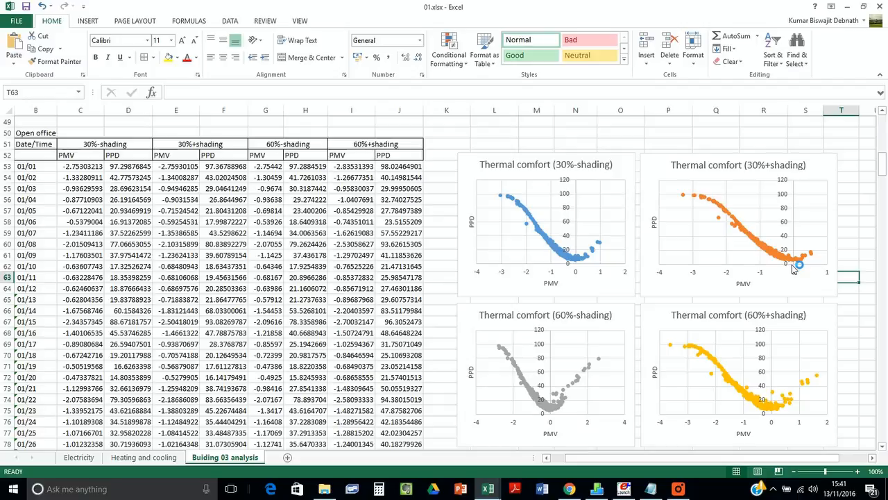
{"action": "left_click", "coordinate": [664, 172]}
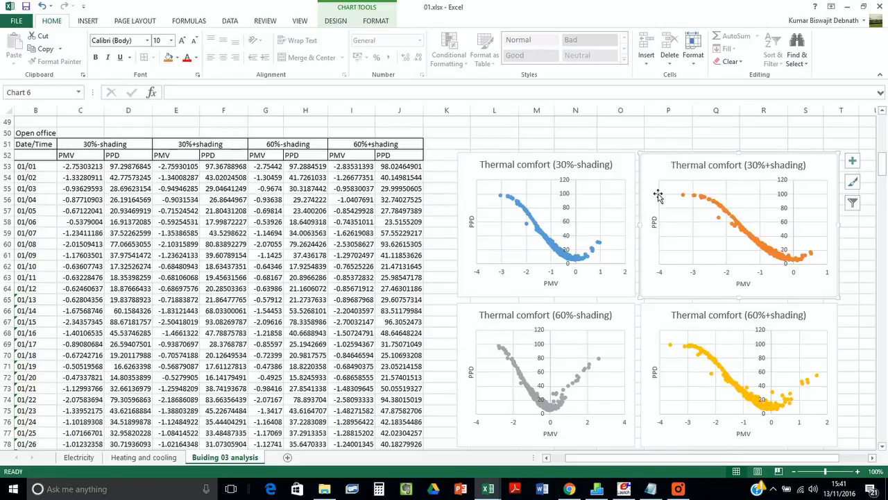
- Compare the Cooling and Heating curves of the four glazing and shading options with the Thermal comfort charts below them
{"action": "scroll", "coordinate": [658, 196], "scroll_direction": "up", "scroll_amount": 5}
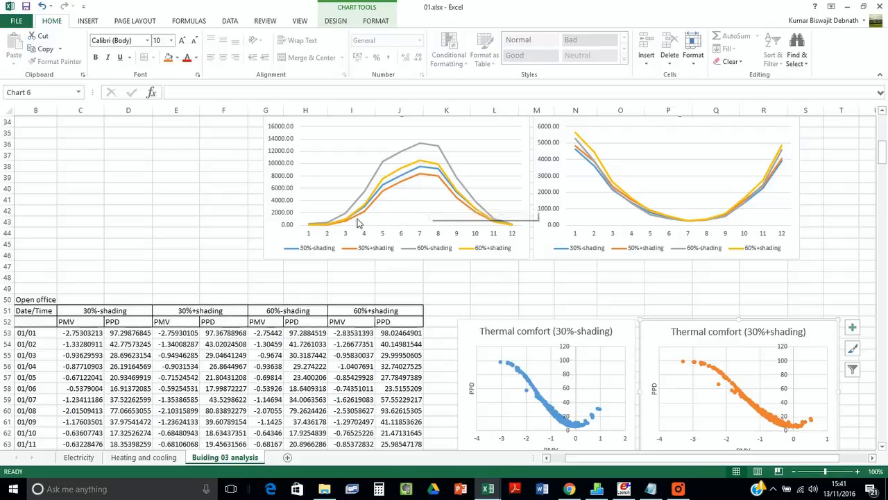
{"action": "scroll", "coordinate": [344, 244], "scroll_direction": "up", "scroll_amount": 1}
{"action": "scroll", "coordinate": [344, 244], "scroll_direction": "up", "scroll_amount": 1}
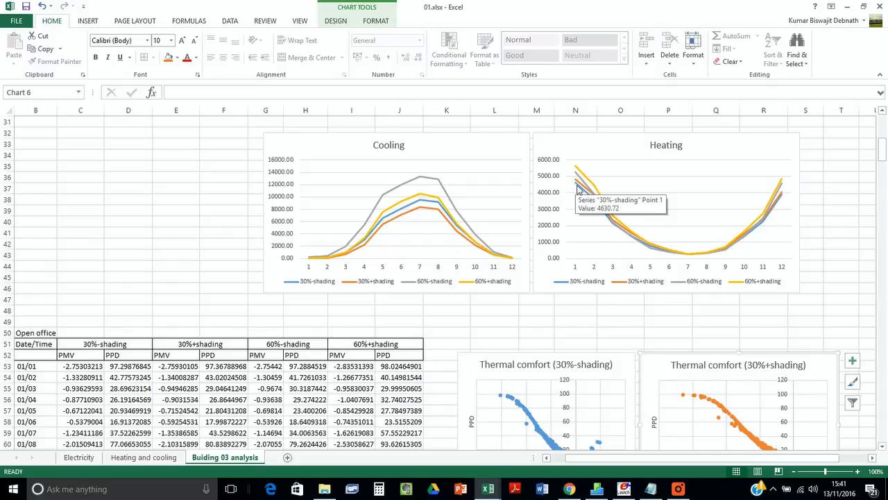
{"action": "scroll", "coordinate": [595, 296], "scroll_direction": "down", "scroll_amount": 1}
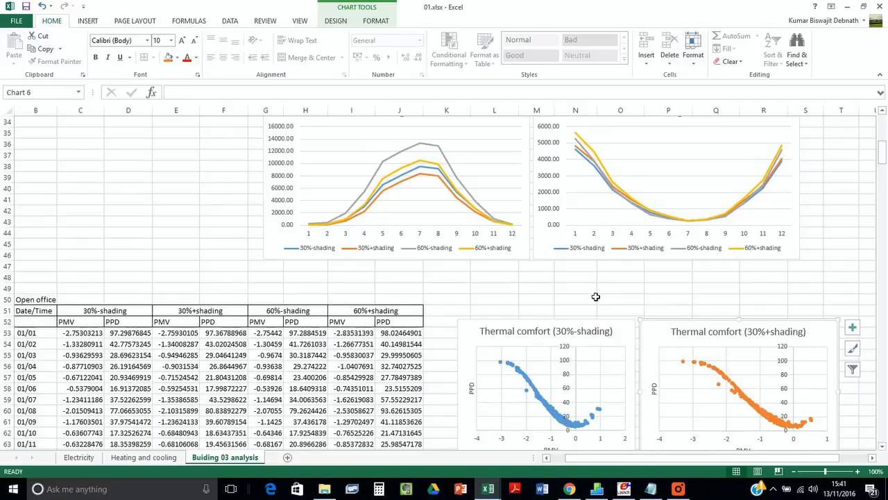
{"action": "scroll", "coordinate": [596, 296], "scroll_direction": "up", "scroll_amount": 1}
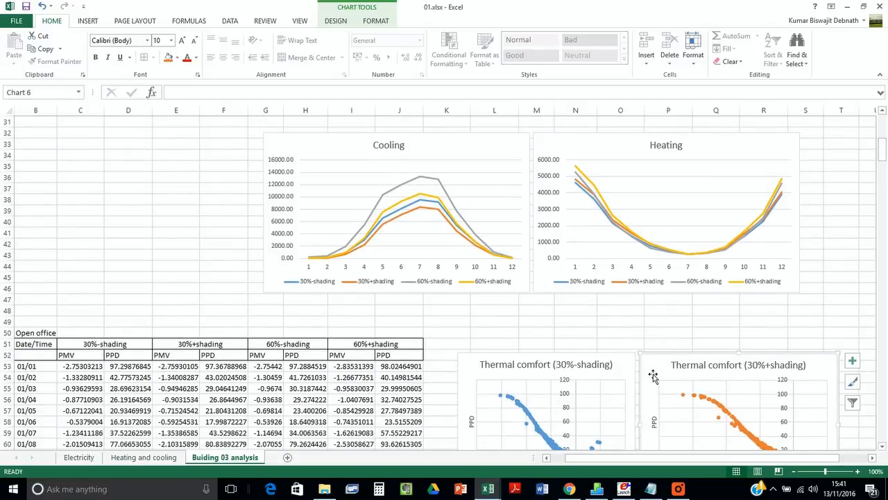
{"action": "scroll", "coordinate": [652, 312], "scroll_direction": "down", "scroll_amount": 1}
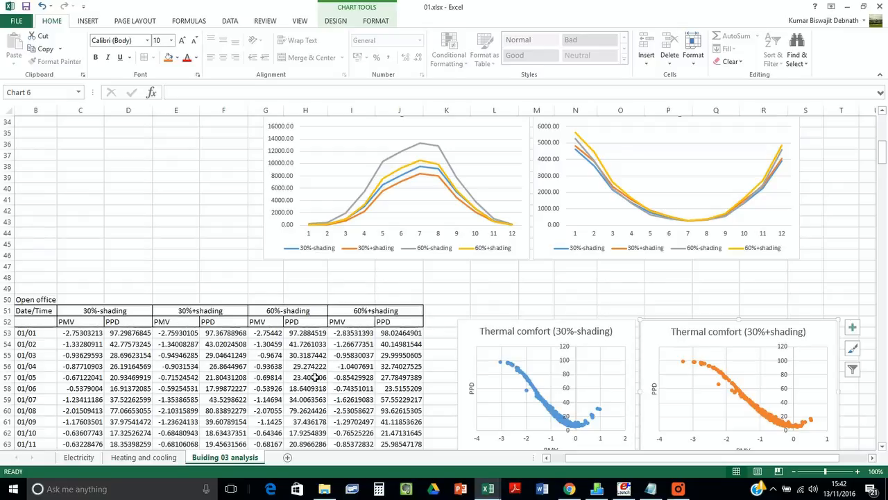
{"action": "scroll", "coordinate": [356, 313], "scroll_direction": "down", "scroll_amount": 1}
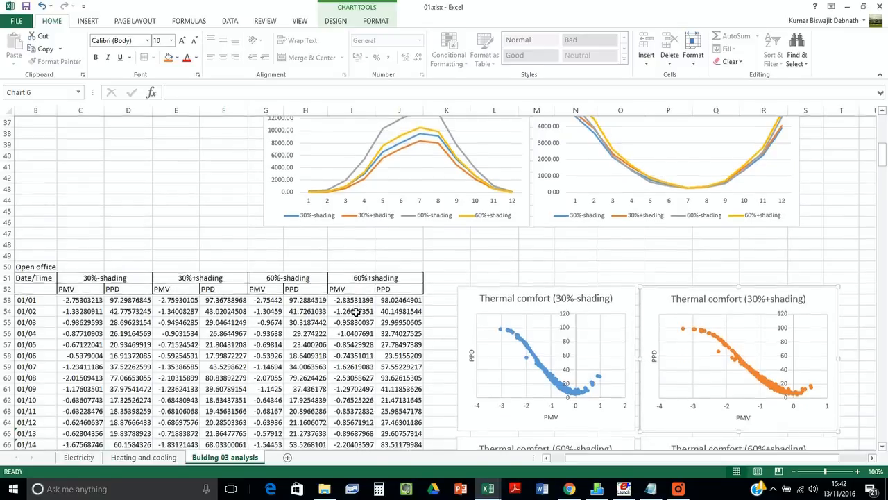
{"action": "scroll", "coordinate": [356, 313], "scroll_direction": "up", "scroll_amount": 2}
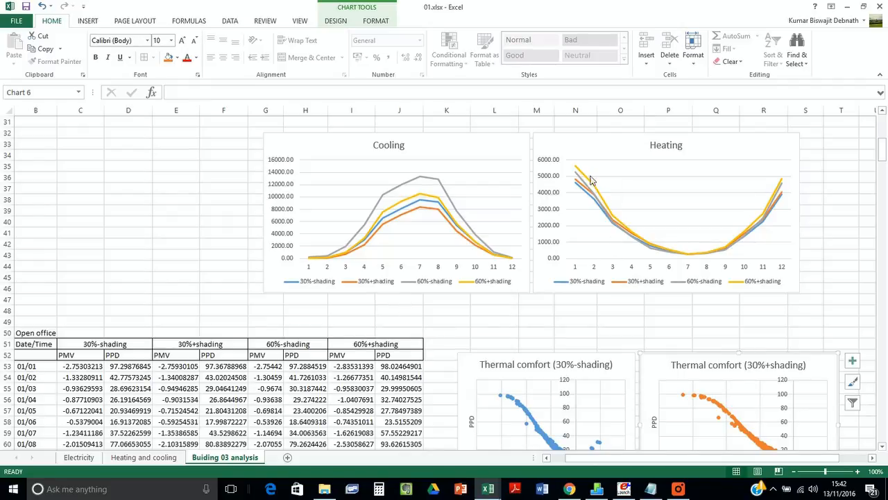
{"action": "mouse_move", "coordinate": [589, 185]}
{"action": "scroll", "coordinate": [569, 342], "scroll_direction": "down", "scroll_amount": 1}
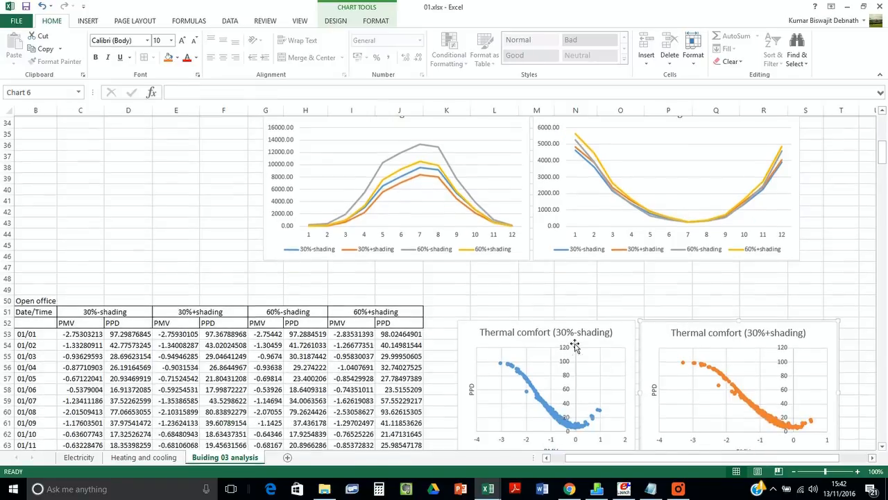